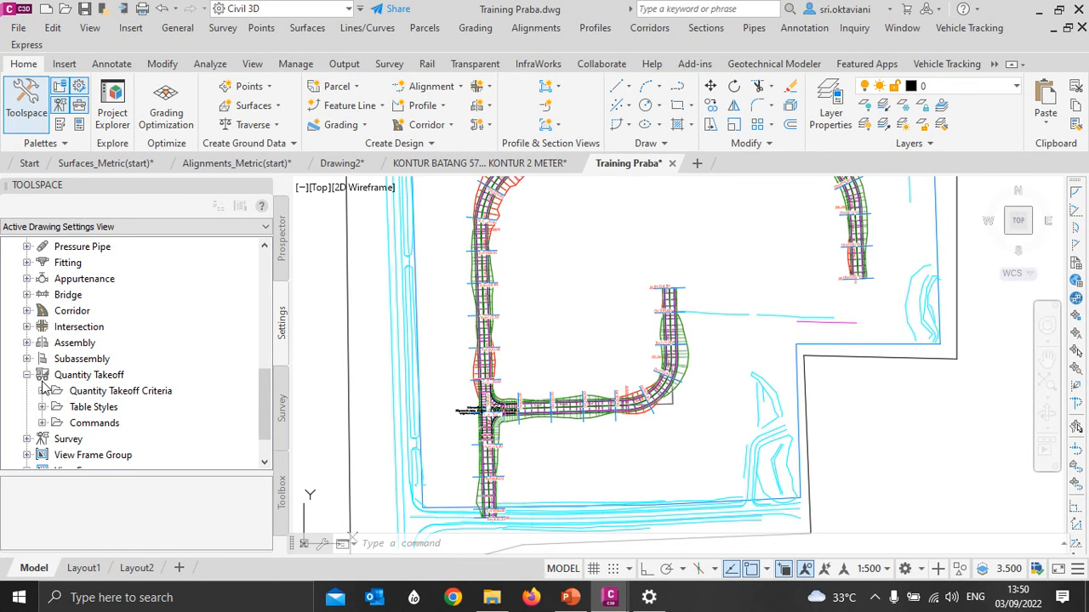
scroll(43, 385, down, 1)
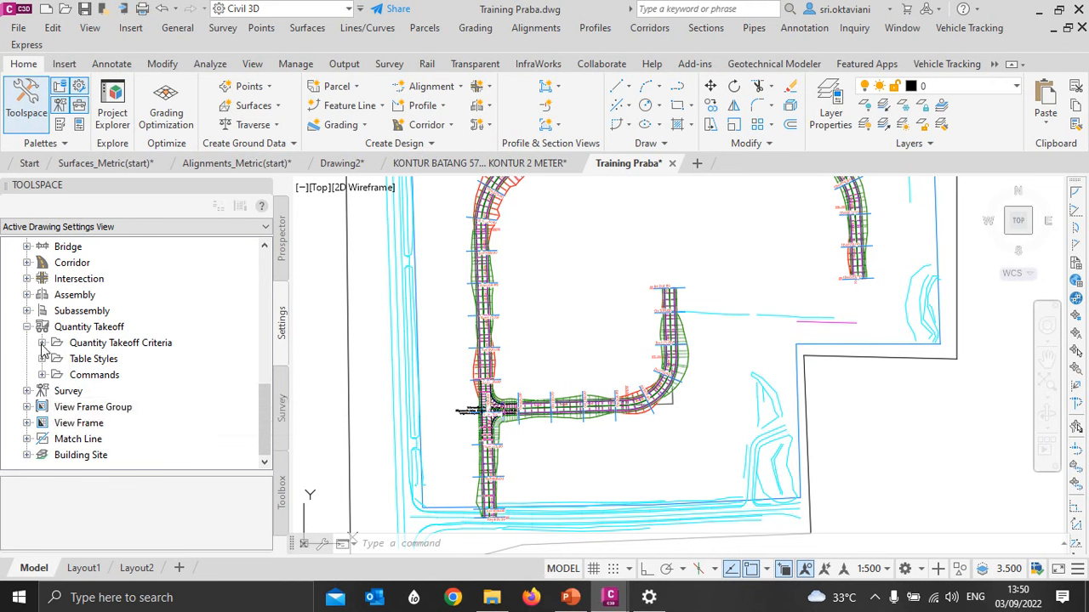
click(42, 344)
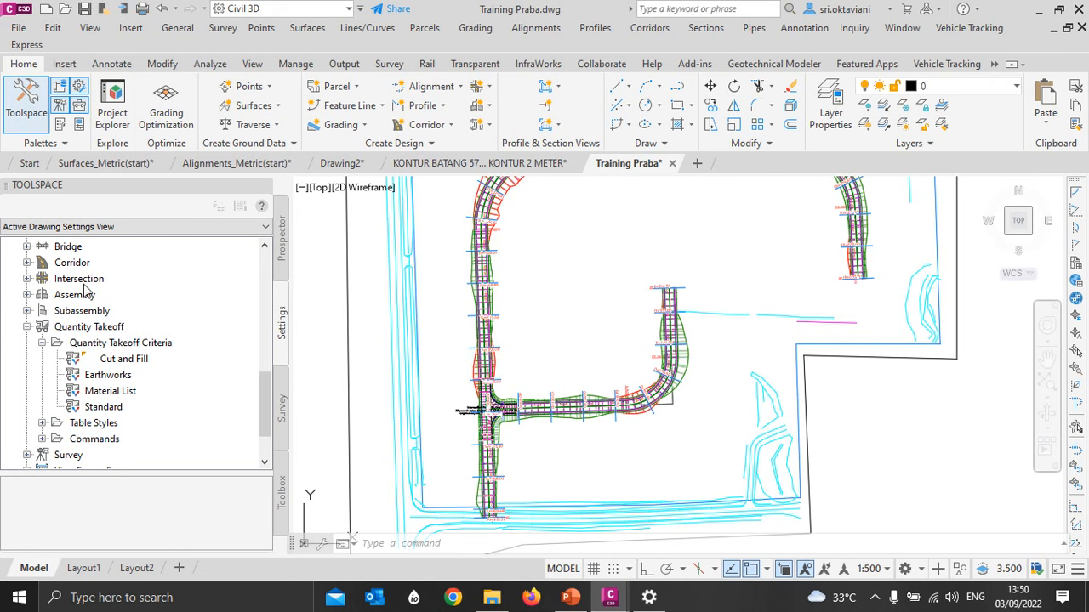
click(124, 361)
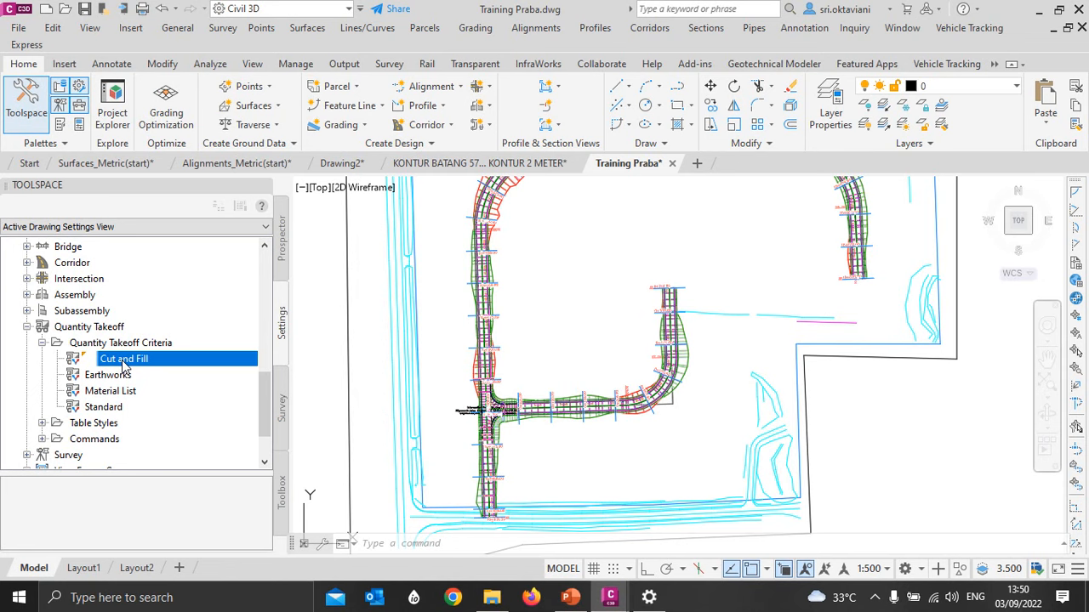
right_click(125, 363)
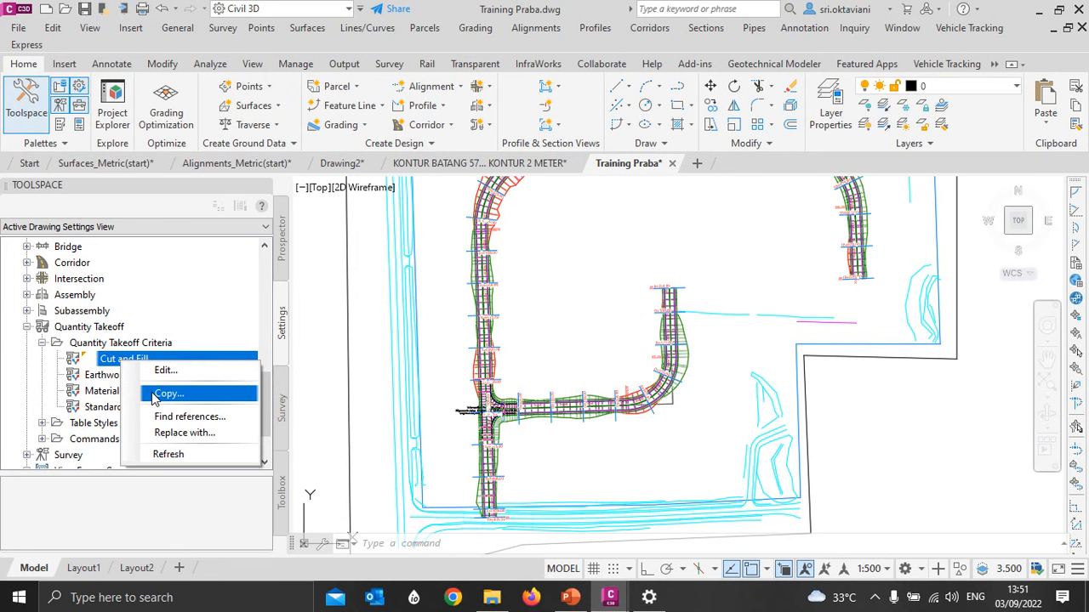
click(155, 399)
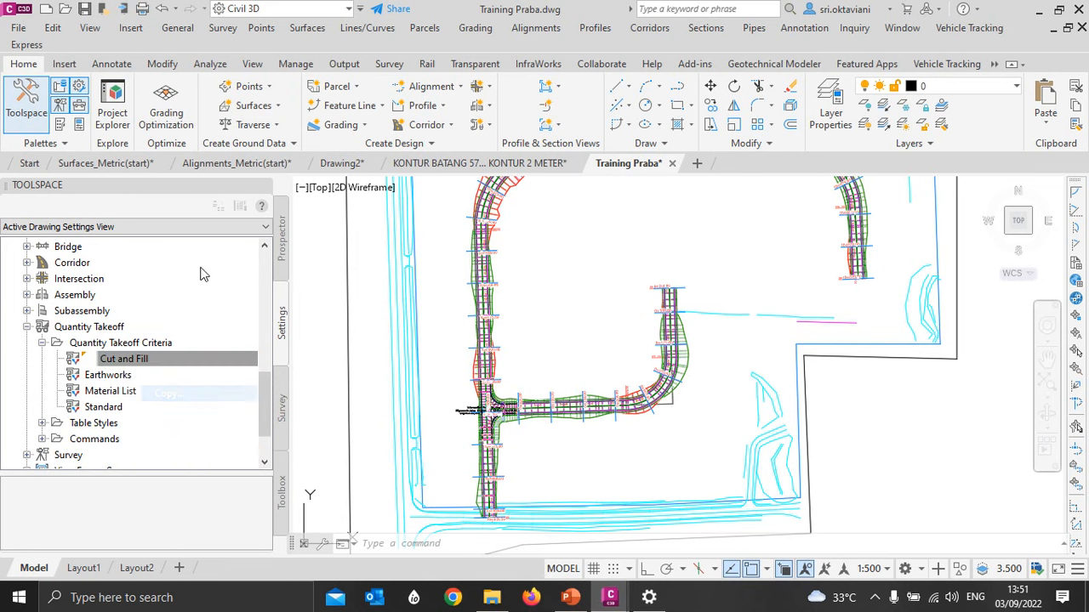
drag(661, 242, 518, 113)
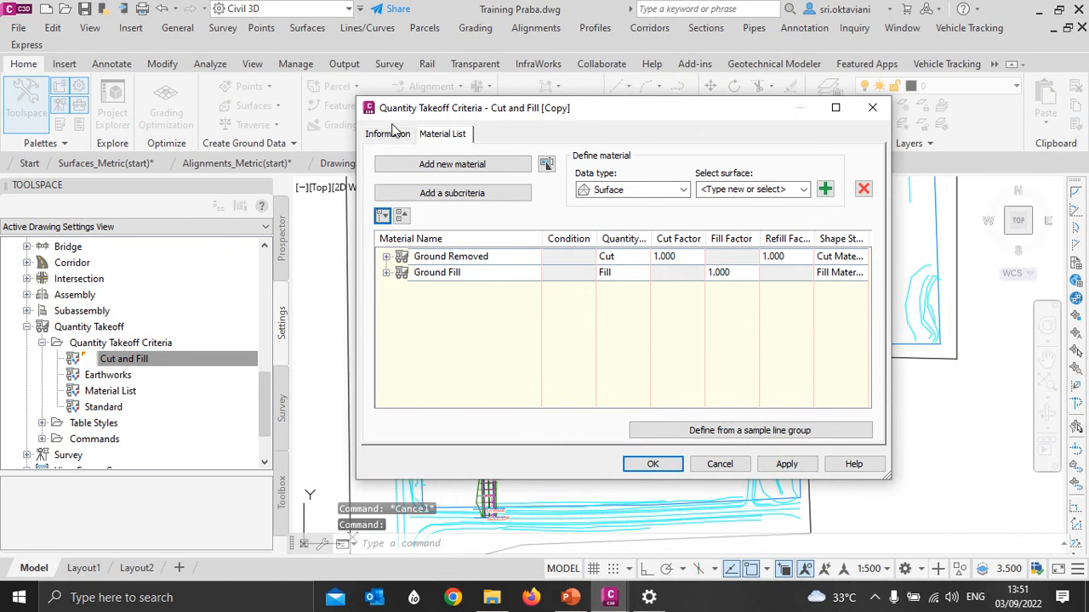
click(391, 134)
drag(458, 173, 423, 173)
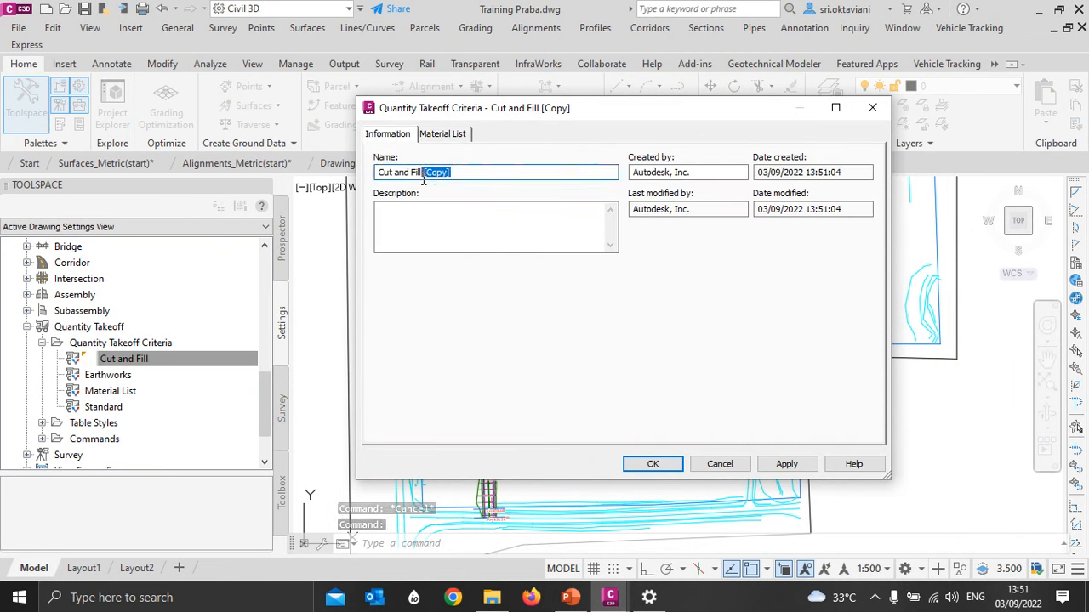
text(Jalan)
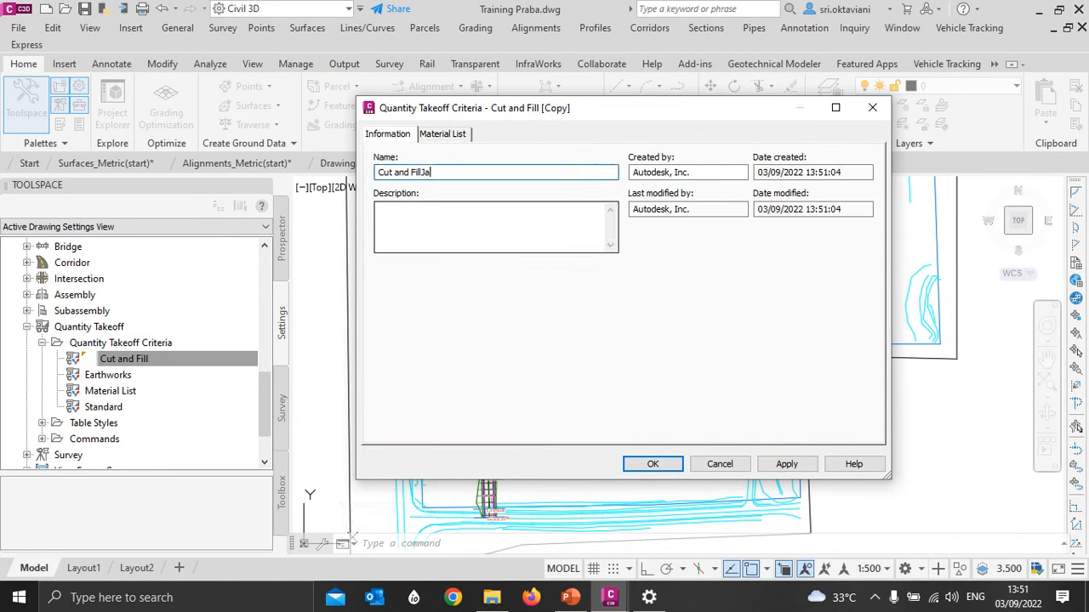
key(Left)
key(Left)
key(Left)
key(Left)
key(Left)
key(End)
text(Praba)
click(446, 134)
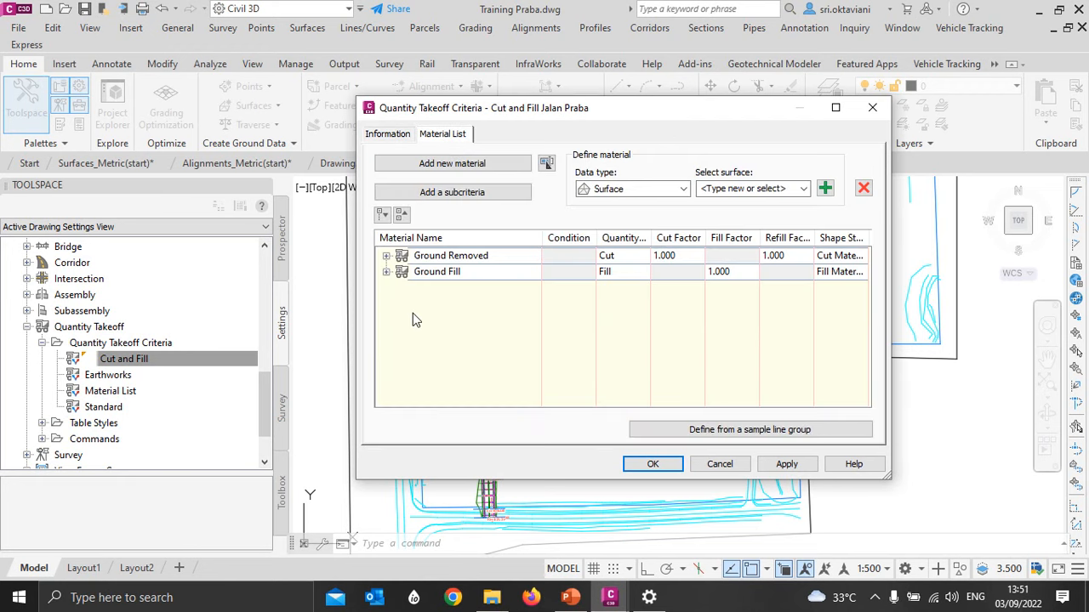
click(386, 256)
click(386, 305)
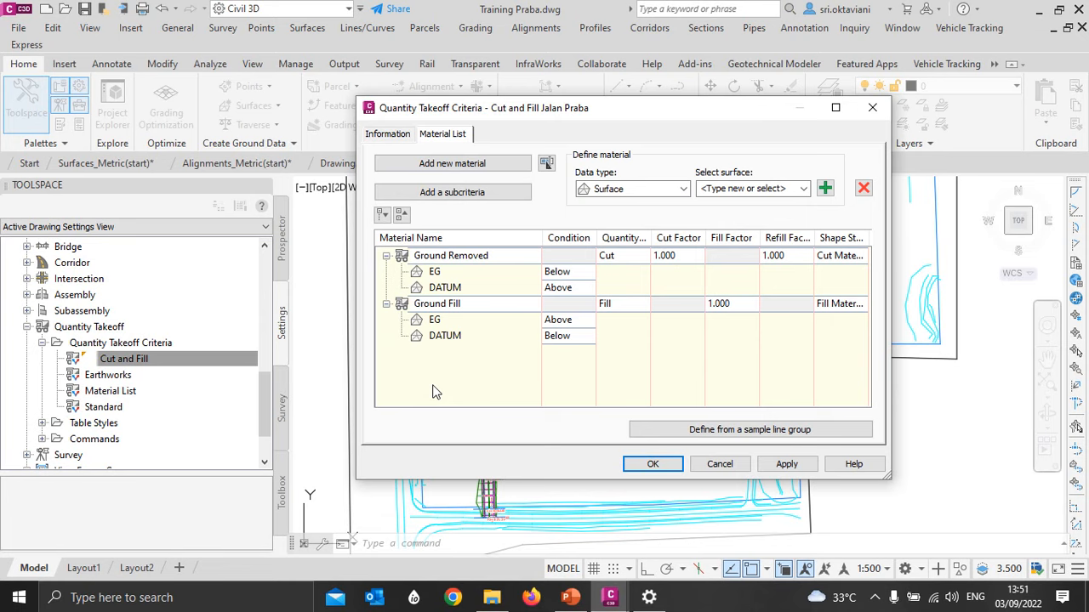
click(436, 276)
click(440, 289)
click(440, 276)
click(440, 289)
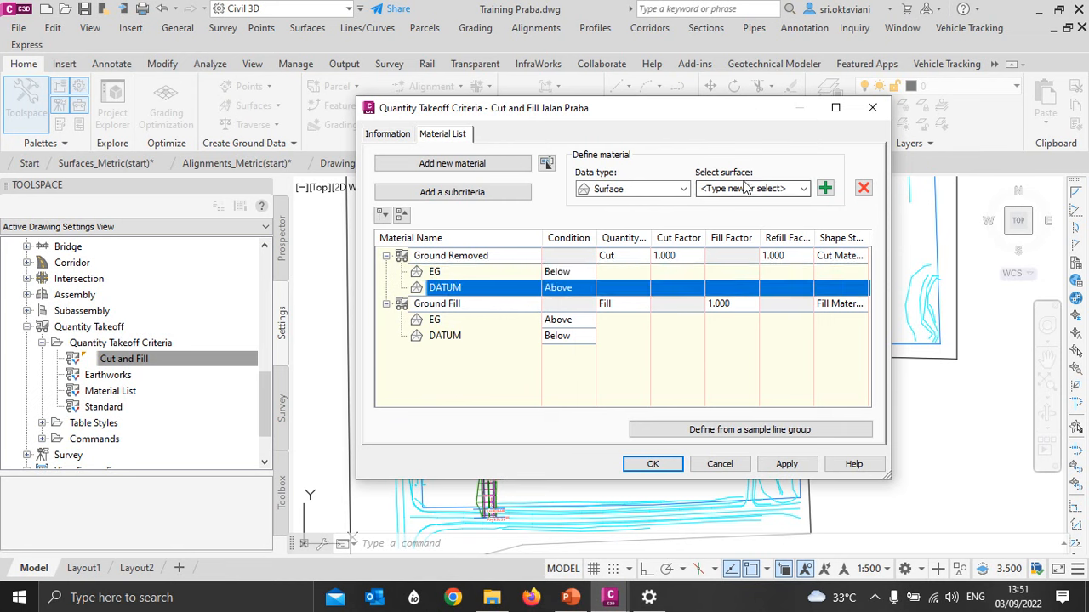
click(747, 189)
click(803, 189)
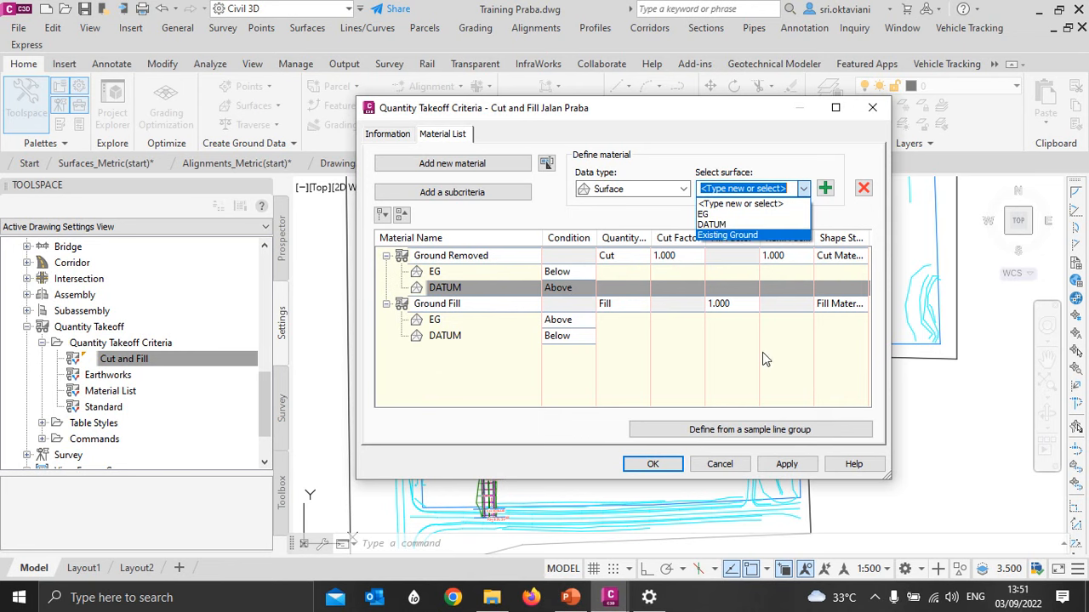
click(734, 470)
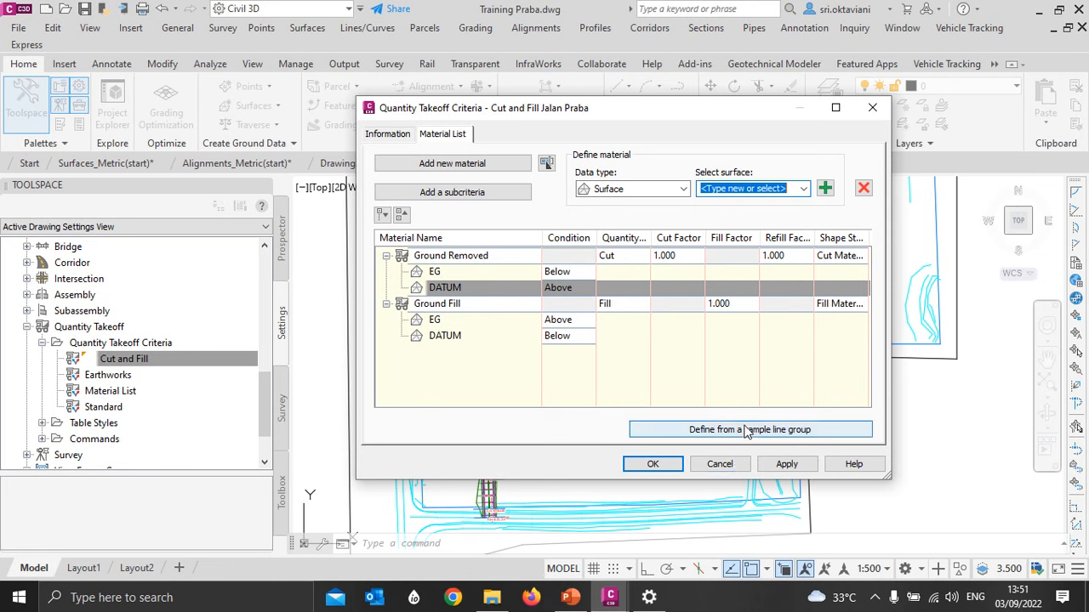
click(727, 471)
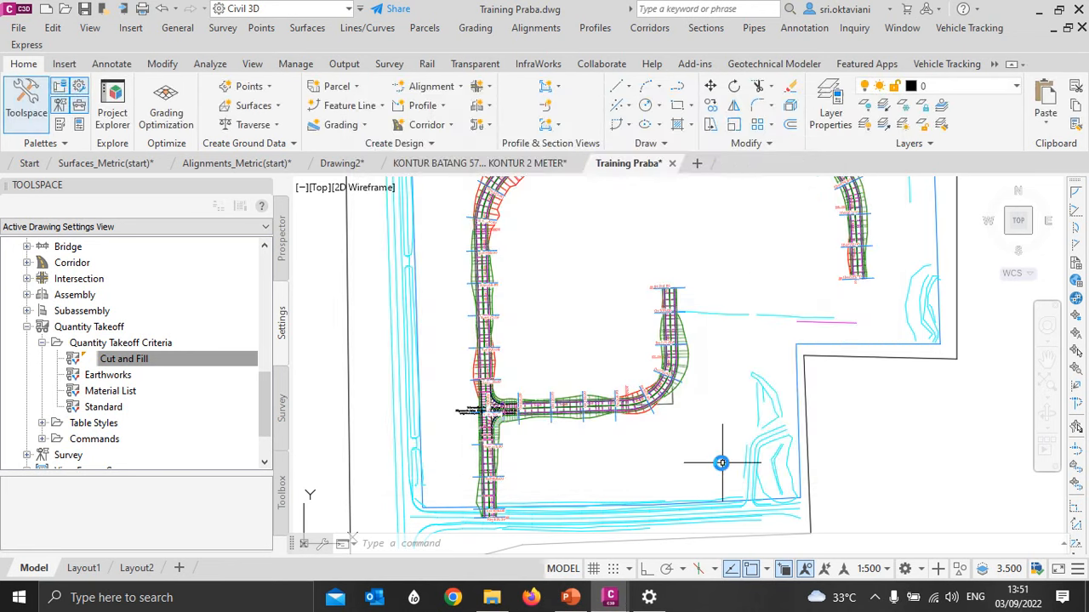
key(Escape)
key(Escape)
key(Escape)
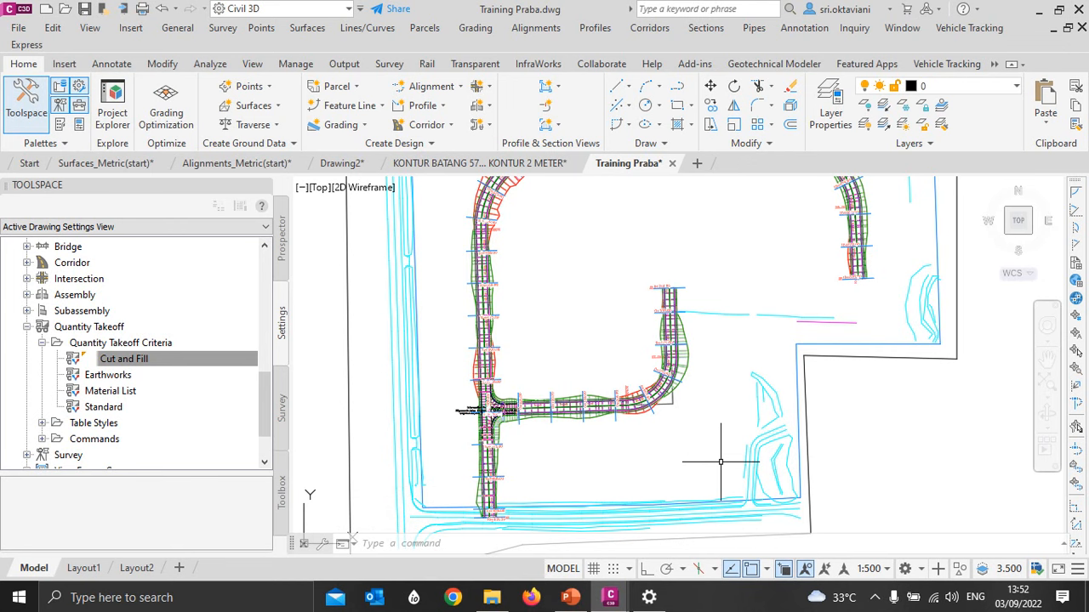
- Open the corridor surface settings of the curved side-road corridor Jalan Praba
scroll(680, 389, up, 2)
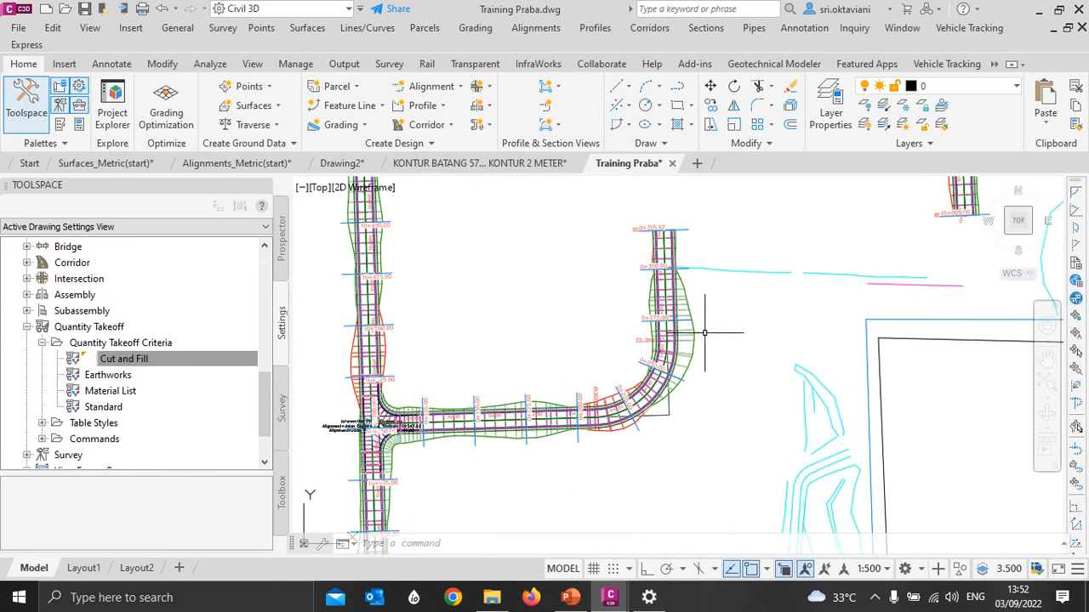
middle_drag(704, 334, 758, 293)
click(737, 339)
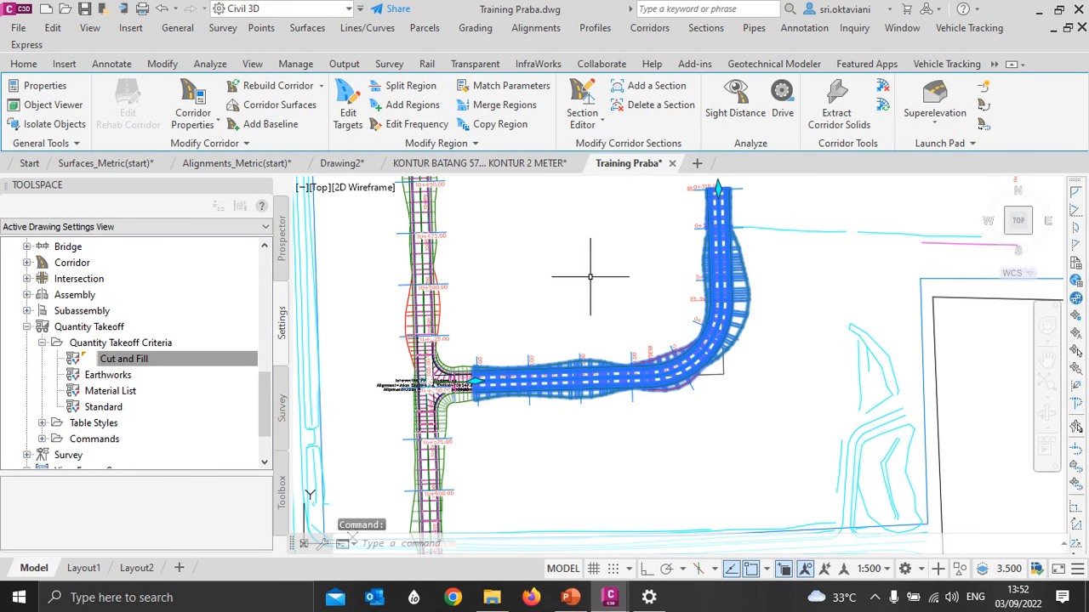
mouse_move(590, 277)
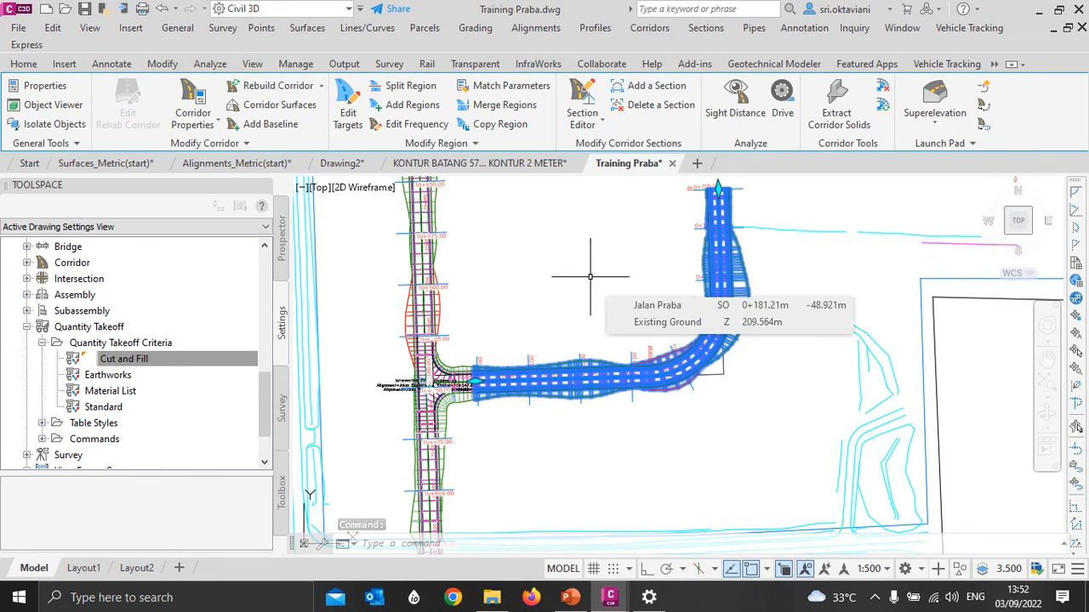
click(268, 106)
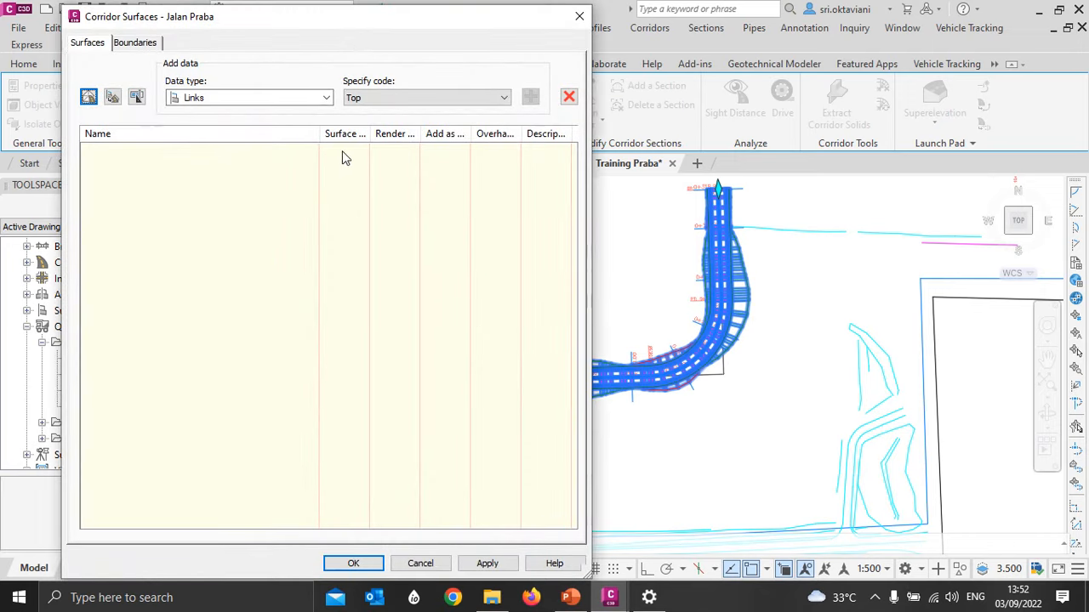
drag(352, 40, 558, 42)
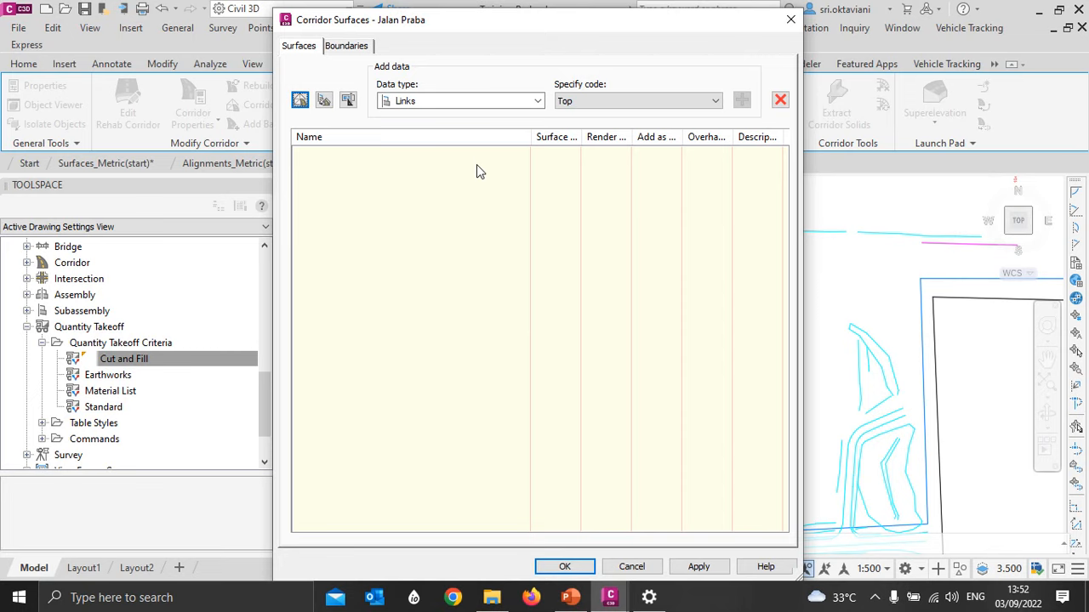
- Create a corridor surface and name it "Jalan Praba - (TOP)"
click(301, 100)
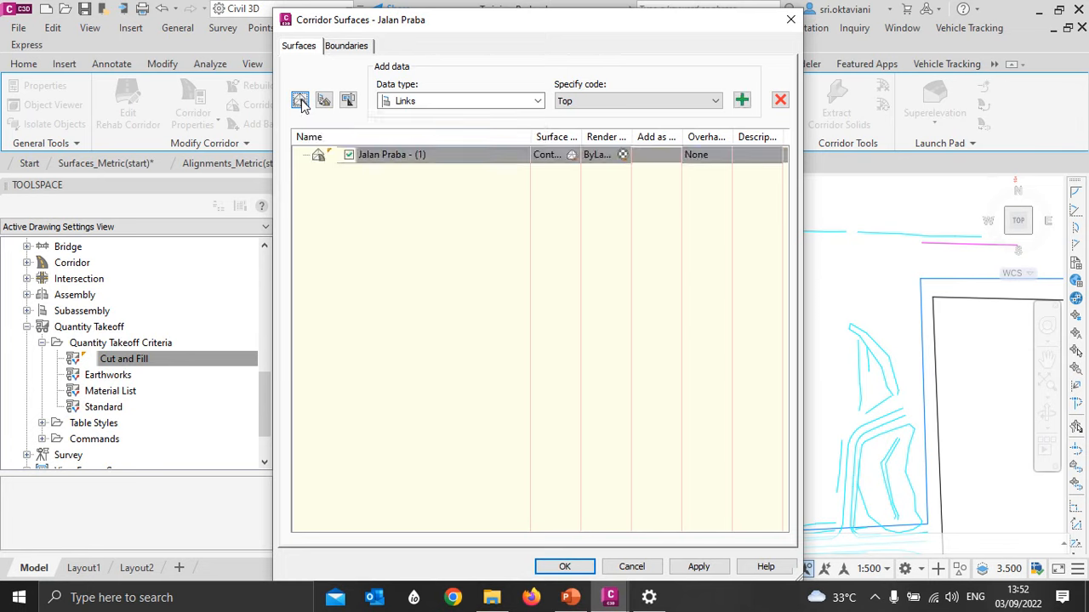
click(423, 155)
click(427, 155)
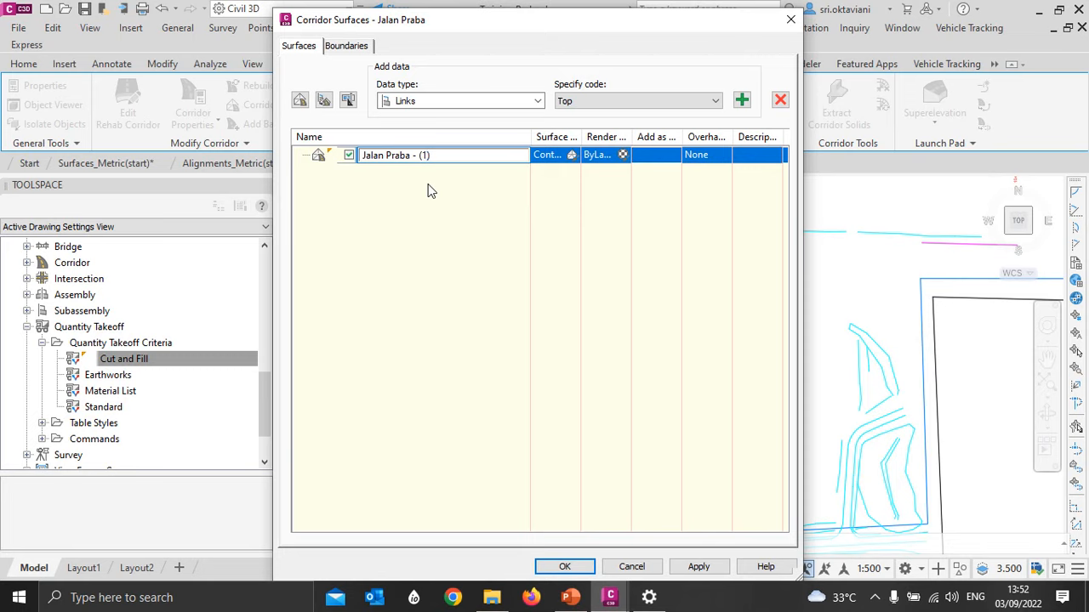
key(BackSpace)
text(TOP)
- Assign the Contours 1m and 5m (Design) surface style to the TOP surface and widen the surface style column to fit
click(571, 154)
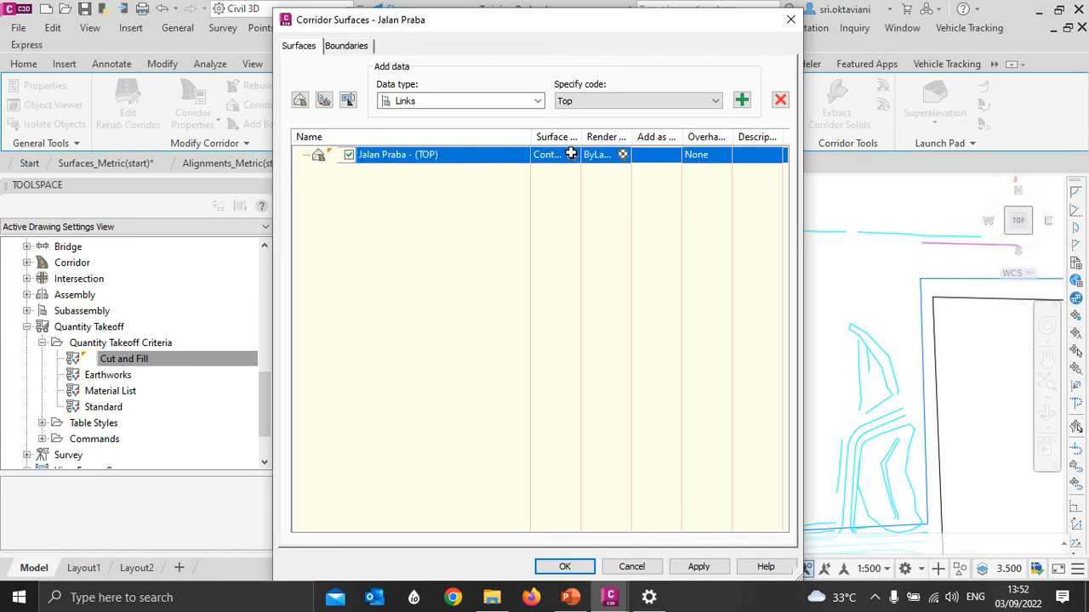
click(426, 264)
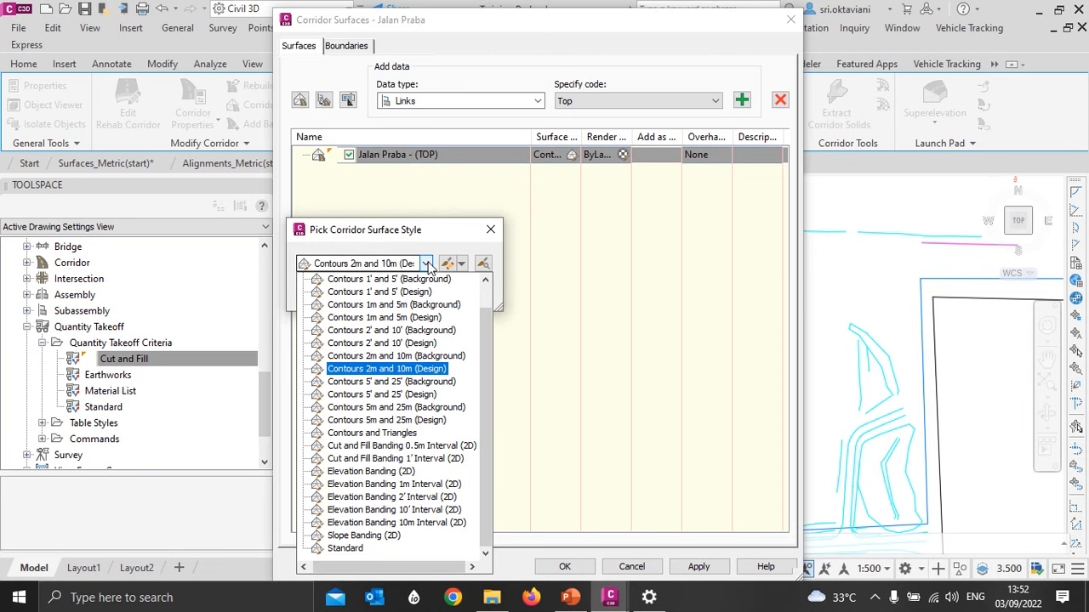
click(417, 319)
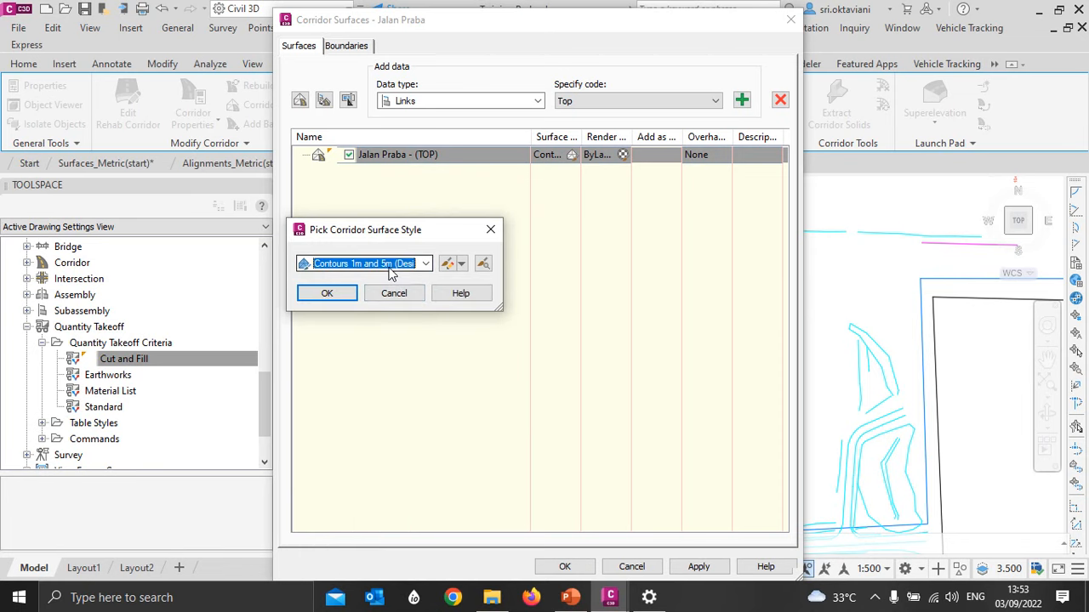
click(345, 293)
drag(537, 136, 636, 134)
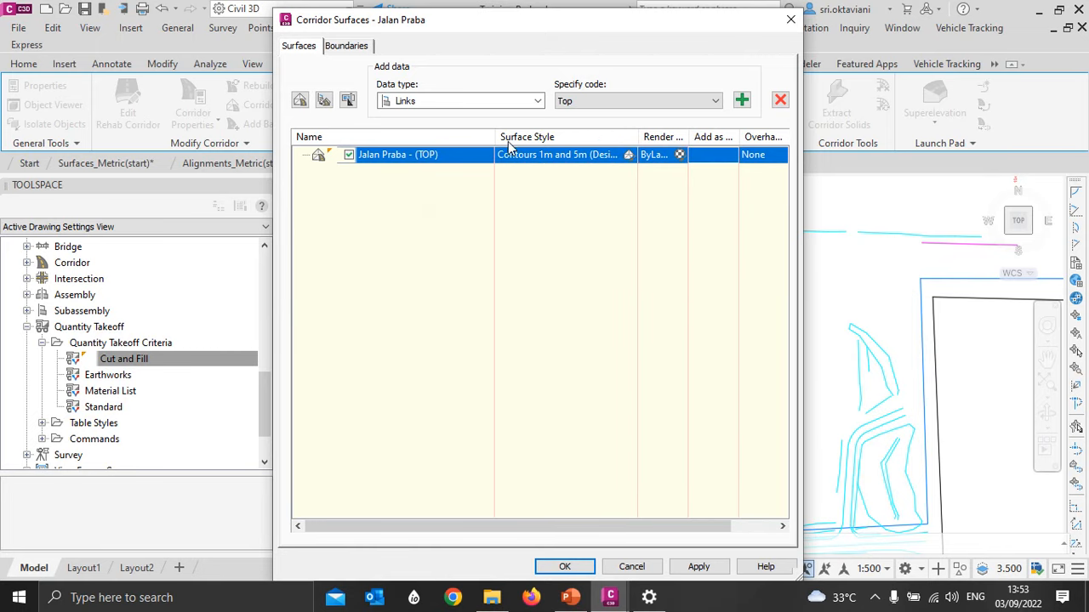
drag(495, 136, 448, 136)
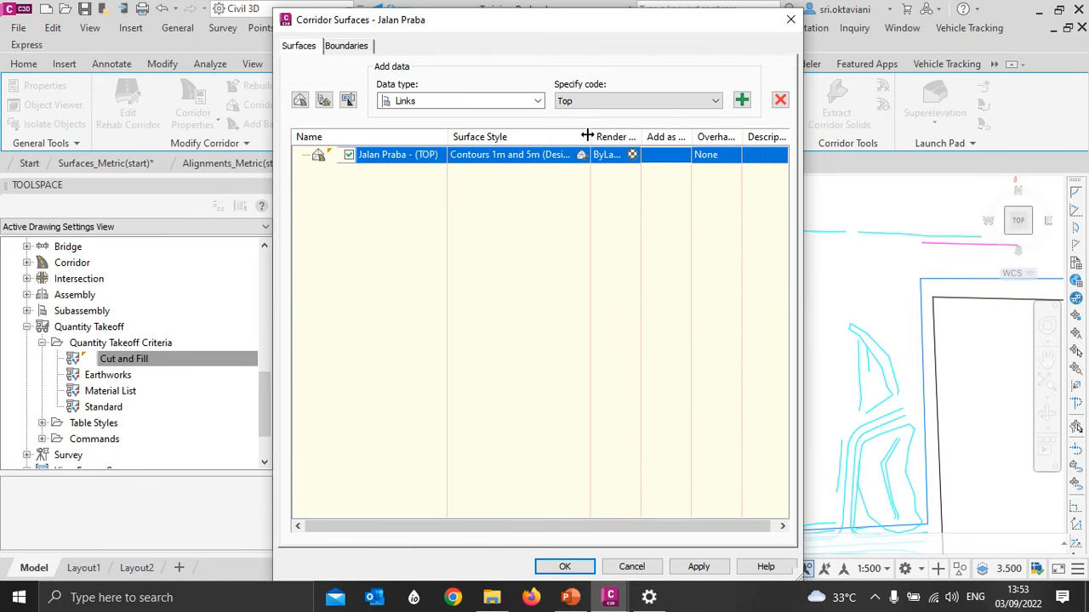
mouse_move(591, 134)
mouse_down()
mouse_move(644, 134)
mouse_move(597, 136)
mouse_up()
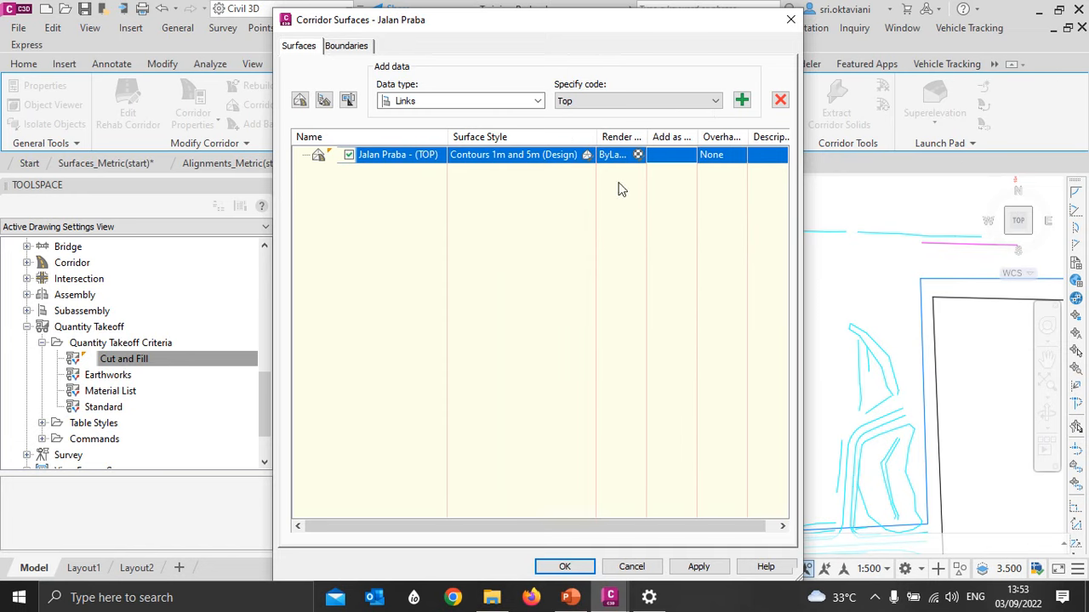
- Add the Top link code as data to the TOP surface and include it as a breakline
click(415, 102)
click(411, 104)
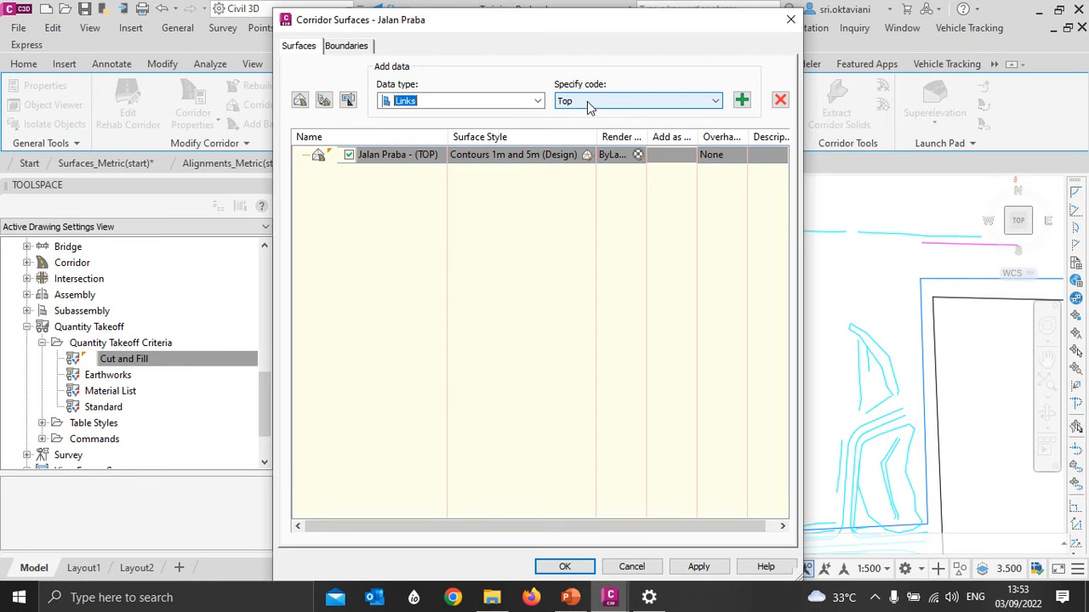
click(742, 101)
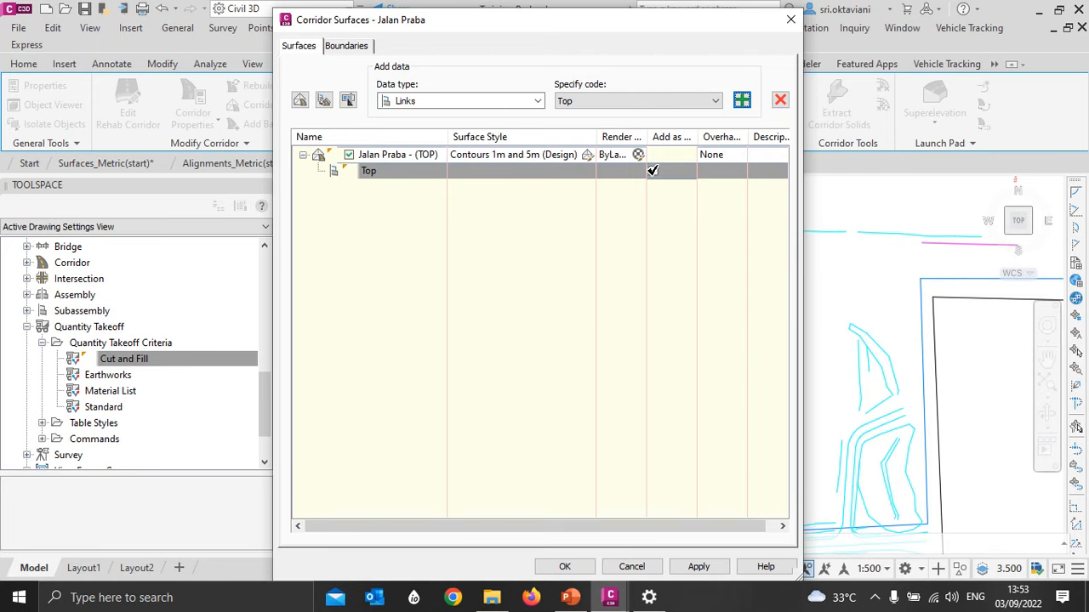
click(652, 171)
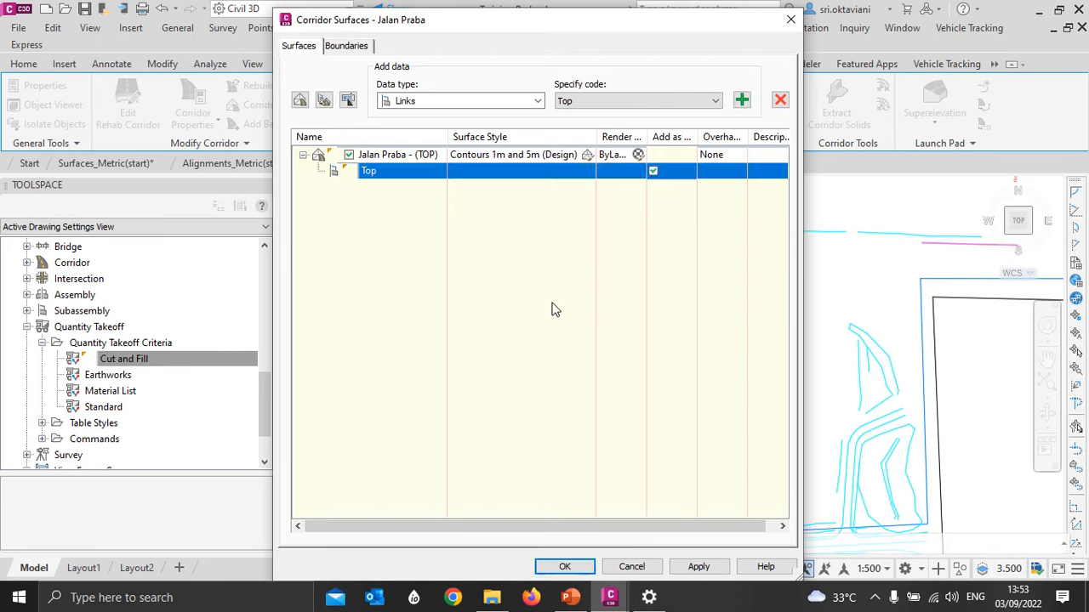
- Set the overhang correction of the TOP surface to Top Links
drag(746, 137, 763, 137)
click(719, 154)
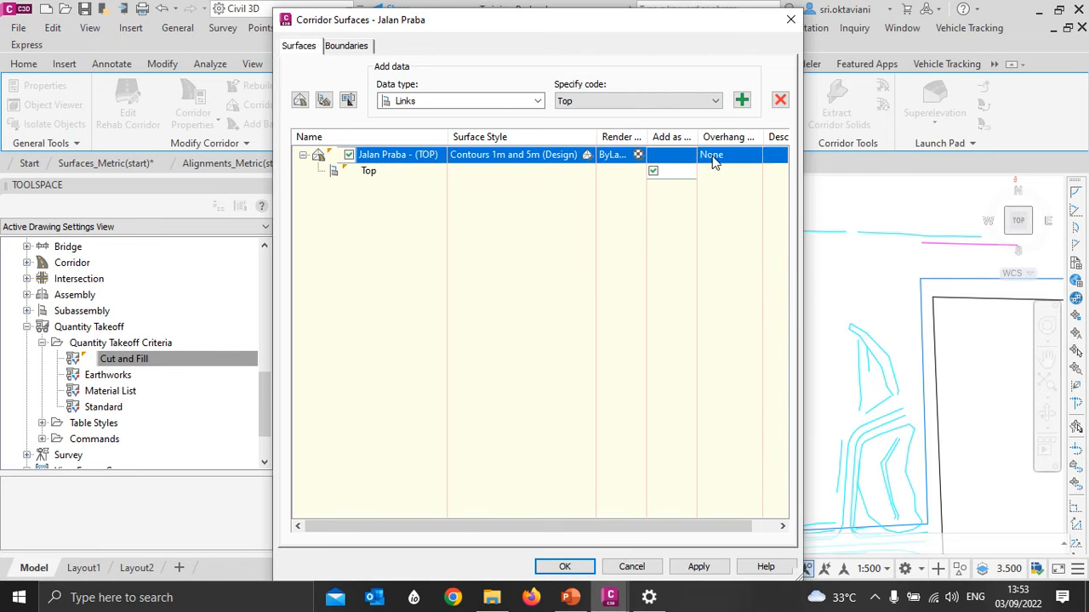
click(718, 154)
click(717, 171)
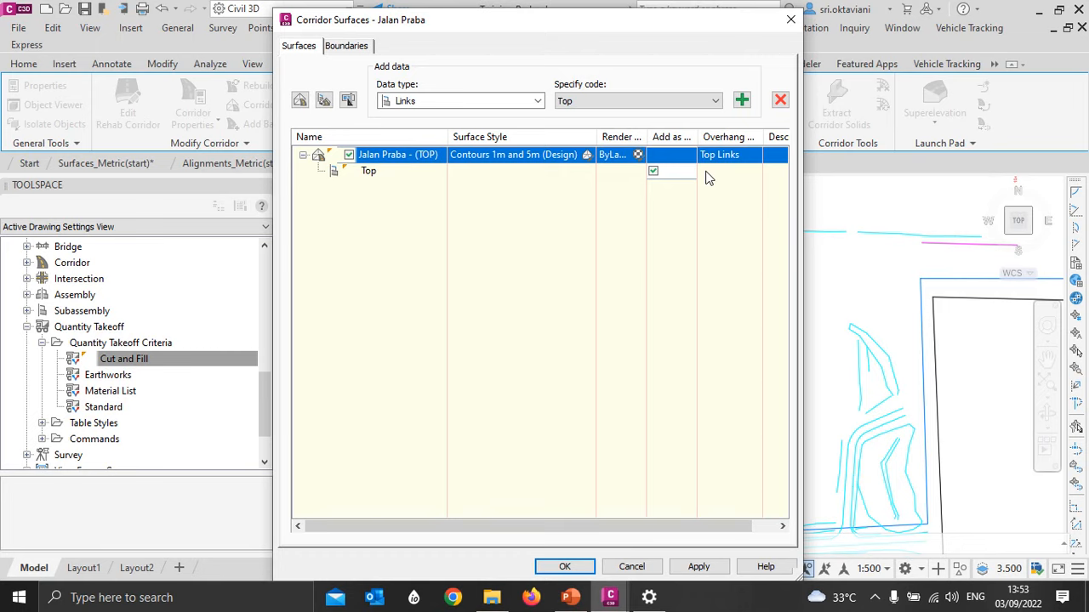
- Create a second corridor surface and name it "Jalan Praba - (DATUM)"
click(299, 101)
click(408, 187)
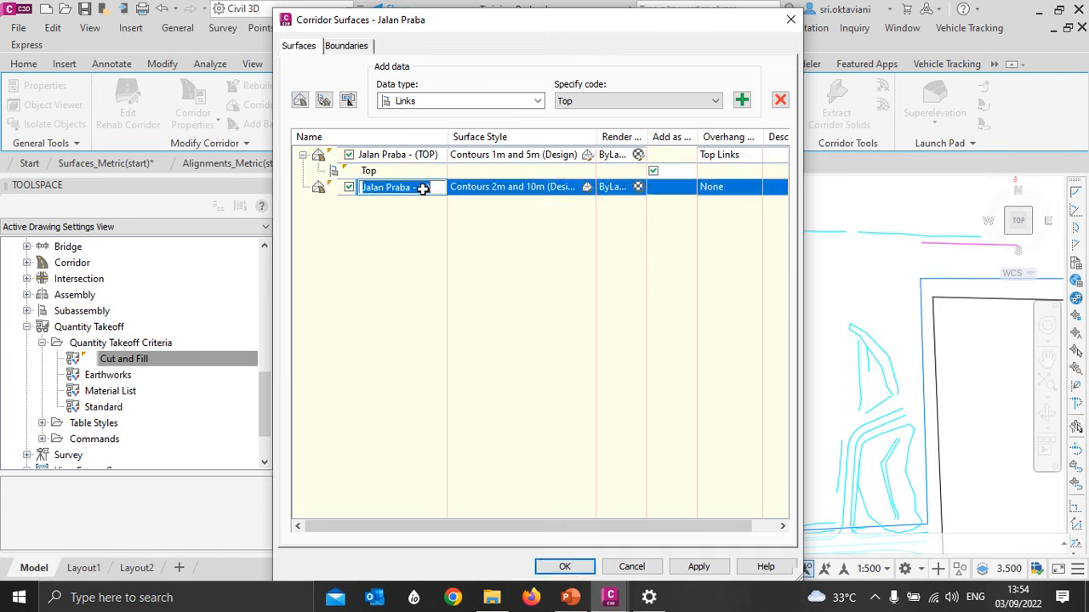
text(DATUM))
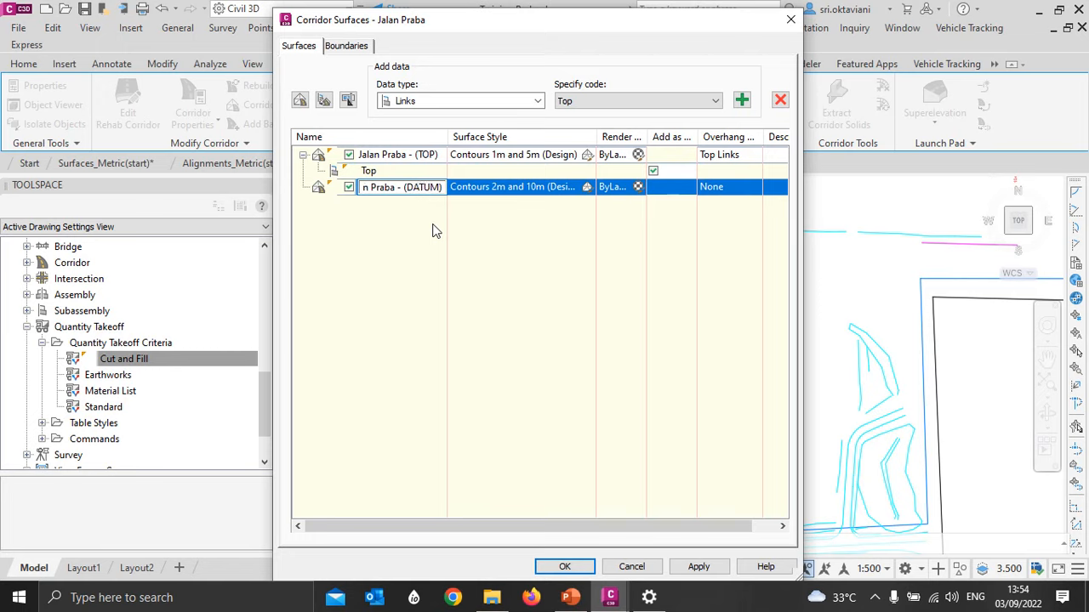
- Assign the _No Display surface style to the Jalan Praba - (DATUM) surface
click(587, 187)
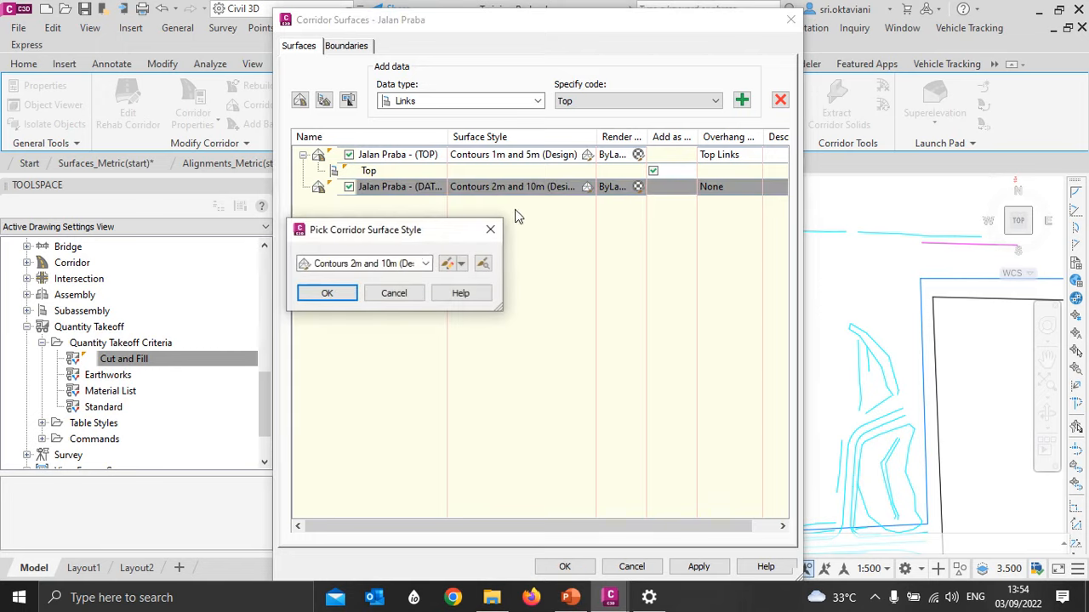
click(424, 263)
scroll(357, 340, up, 2)
click(358, 279)
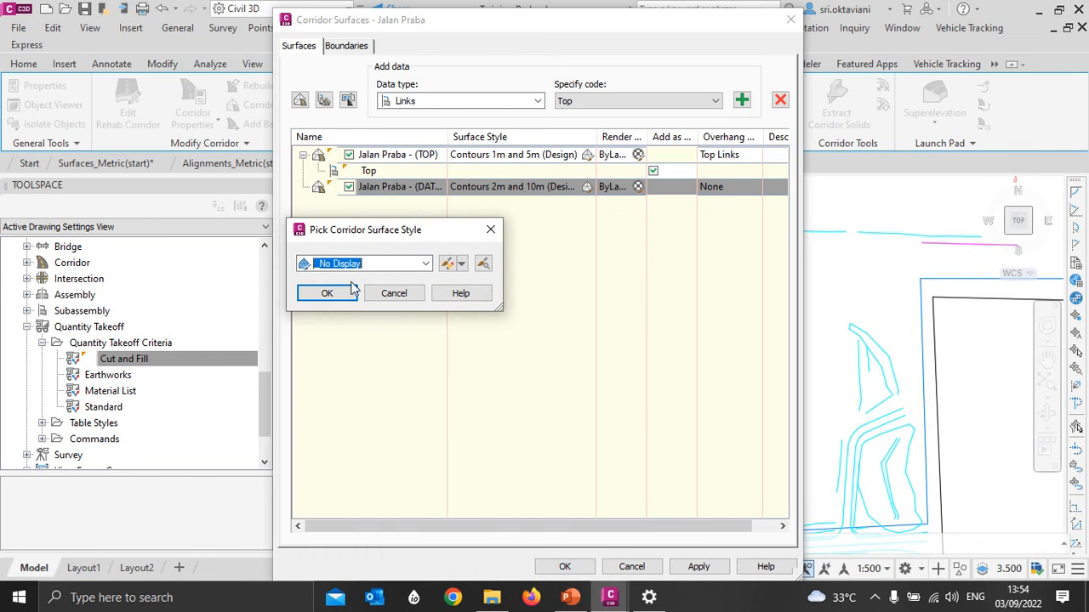
click(328, 294)
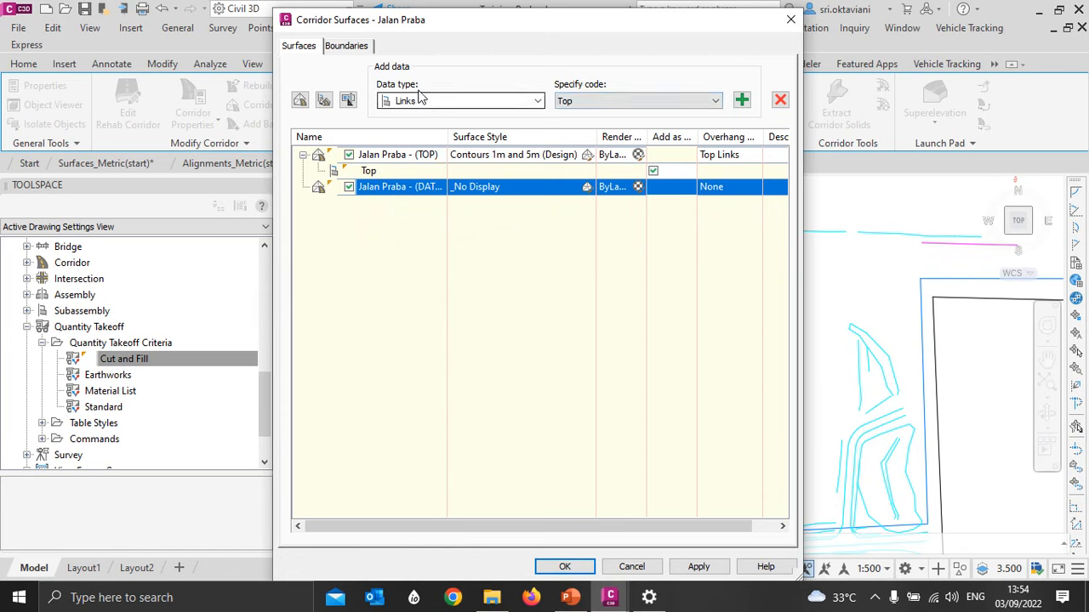
- Add the Datum link code as data to the DATUM surface and include it as a breakline
click(570, 103)
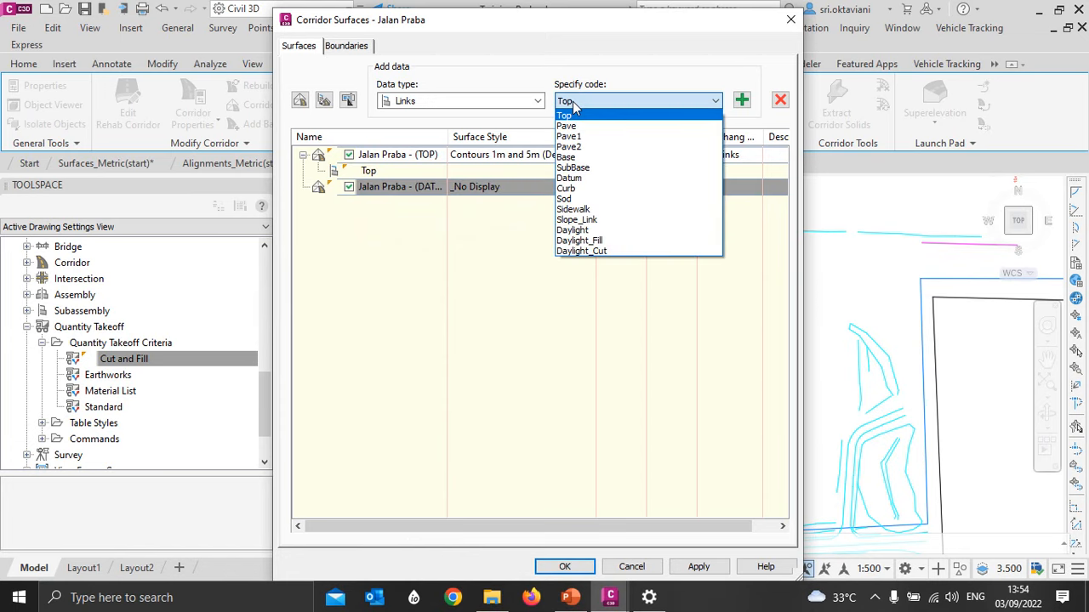
click(576, 180)
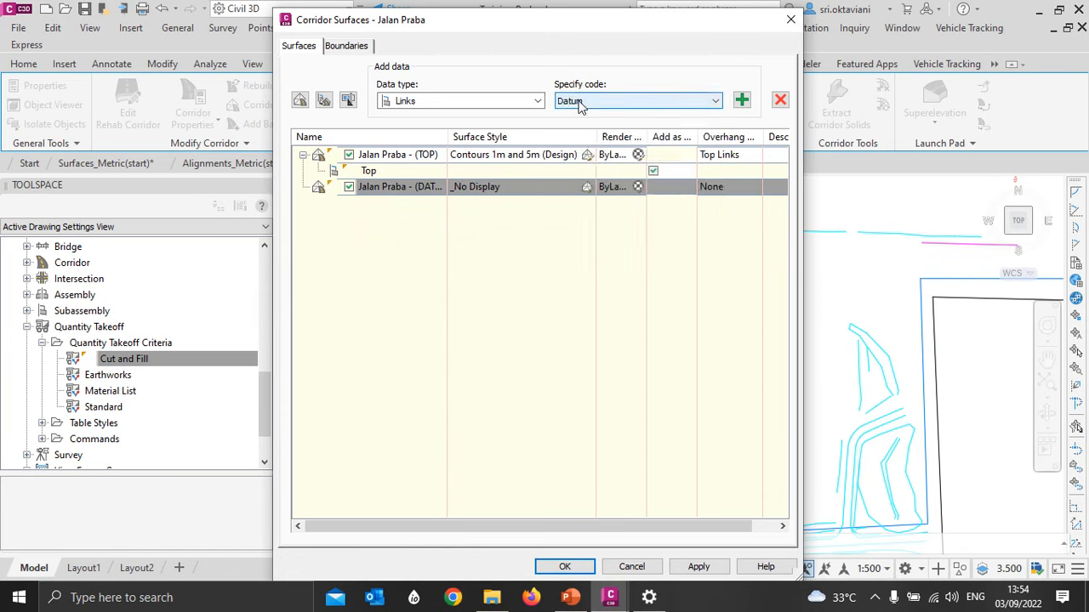
click(742, 100)
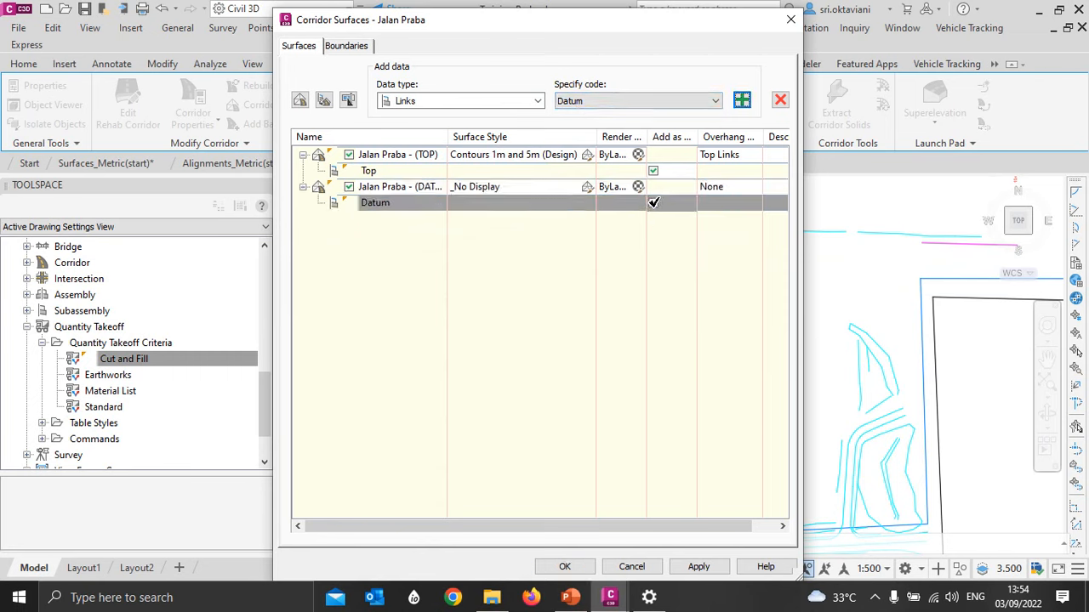
- Set the overhang correction of the DATUM surface to Bottom Links
click(717, 187)
click(717, 186)
click(719, 218)
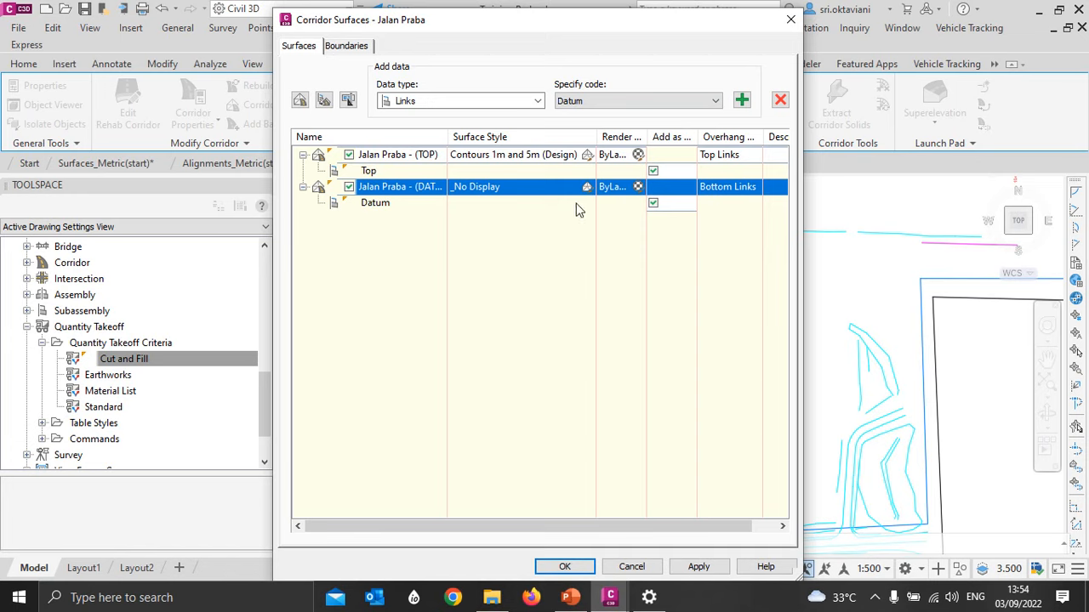
click(385, 207)
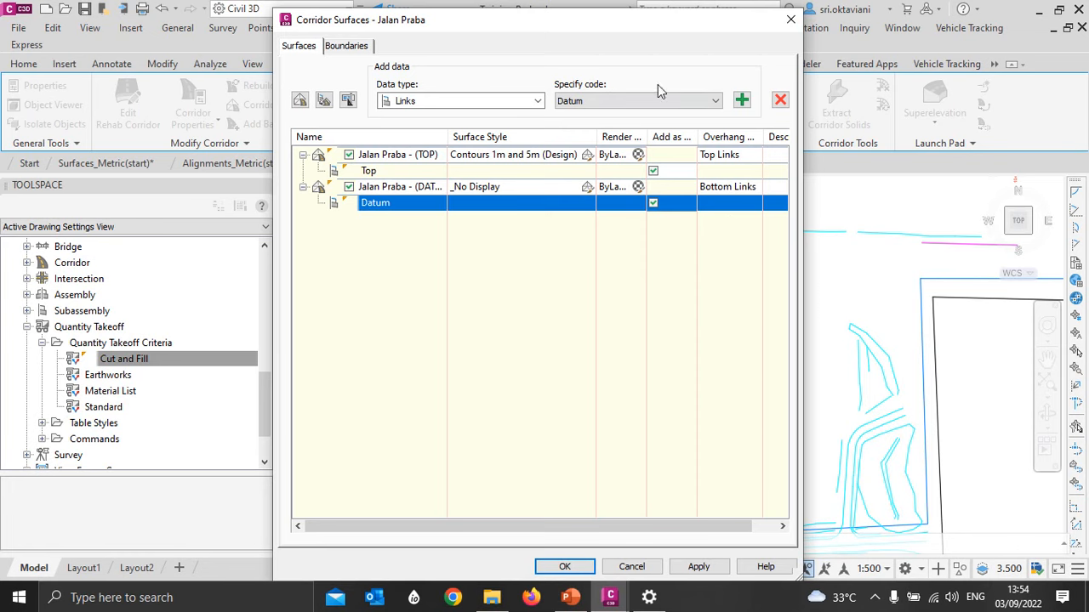
- Apply the TOP and DATUM surface definitions to the Jalan Praba corridor and finish the corridor surface setup
mouse_move(652, 27)
mouse_down()
mouse_move(307, 7)
mouse_move(375, 10)
mouse_move(378, 23)
mouse_up()
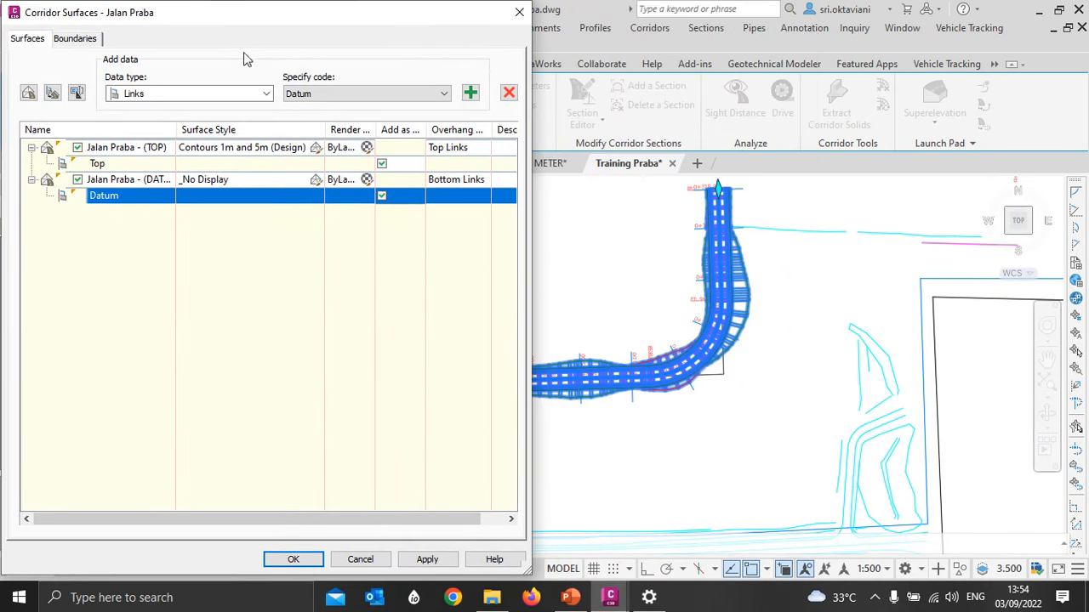
click(426, 563)
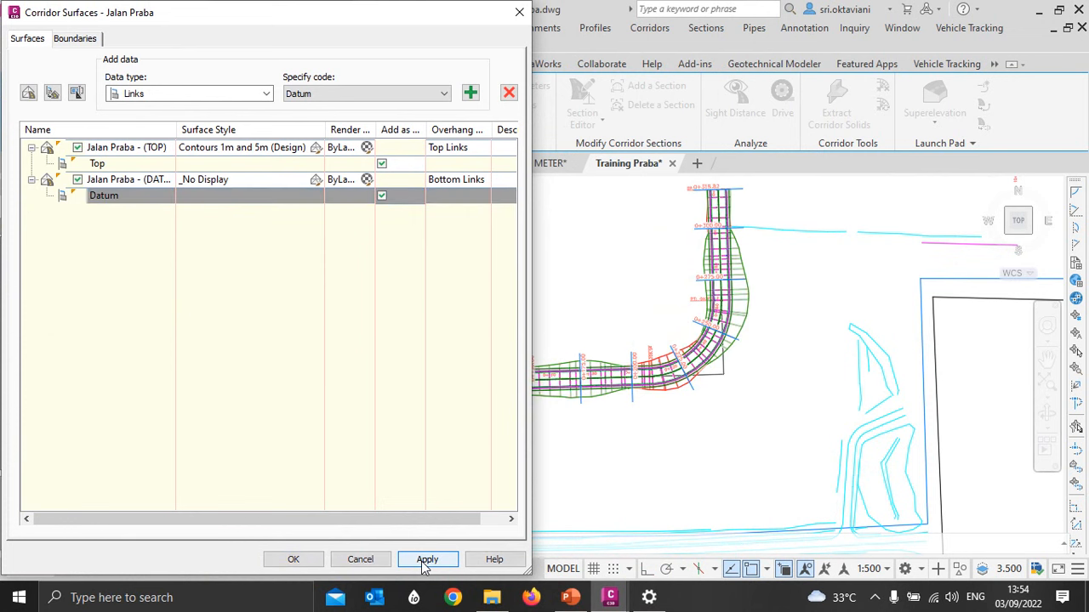
click(292, 560)
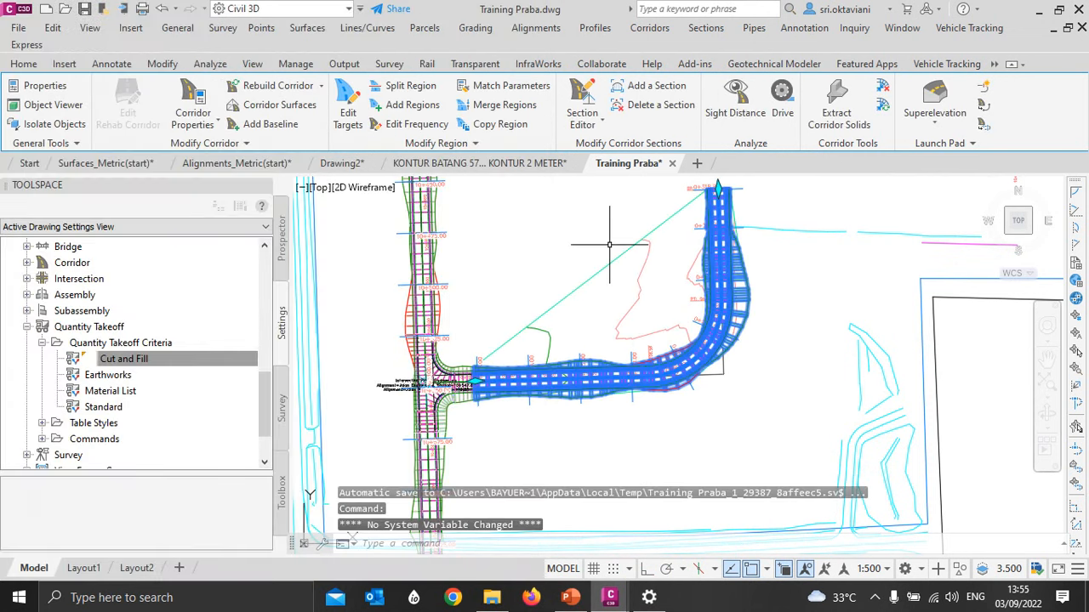
- Examine the outline and contours of the new TOP surface where they extend beyond the Jalan Praba corridor
key(Escape)
scroll(609, 251, up, 3)
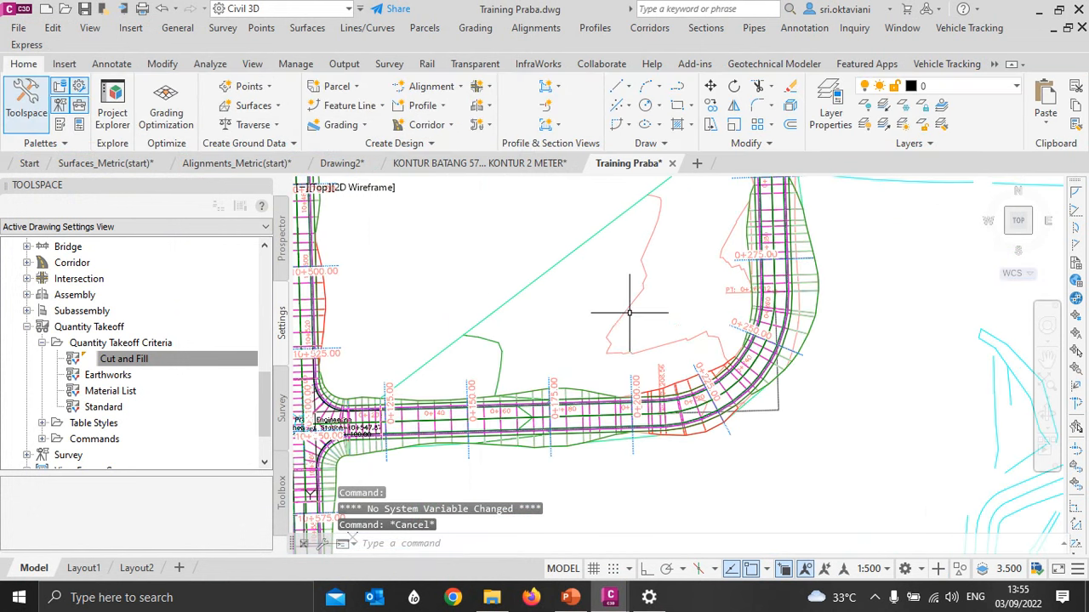
middle_drag(592, 286, 599, 310)
scroll(588, 263, down, 2)
click(637, 309)
scroll(627, 334, down, 3)
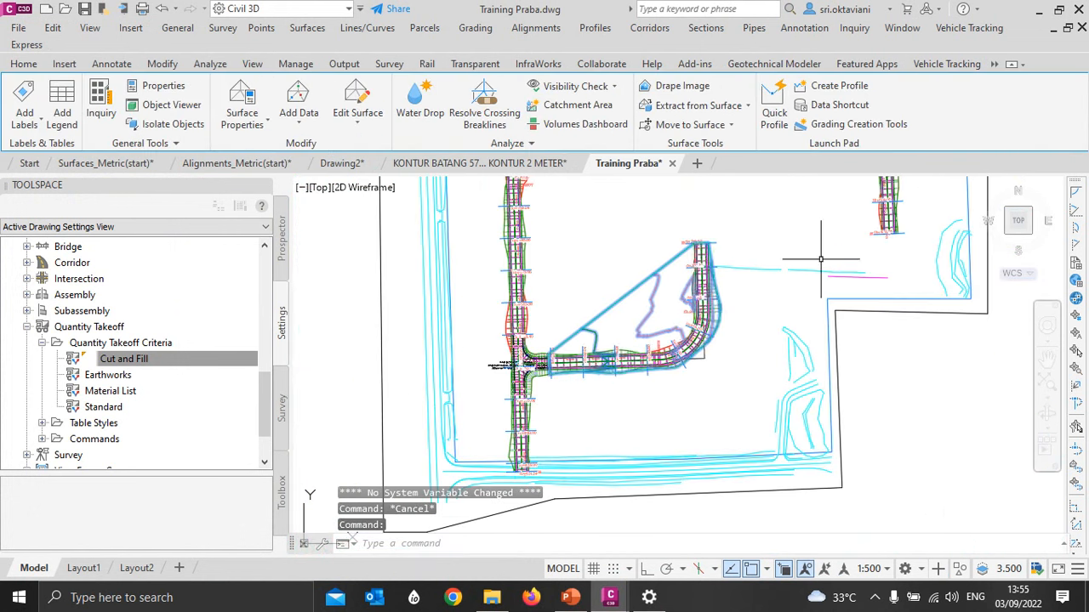
scroll(627, 334, up, 3)
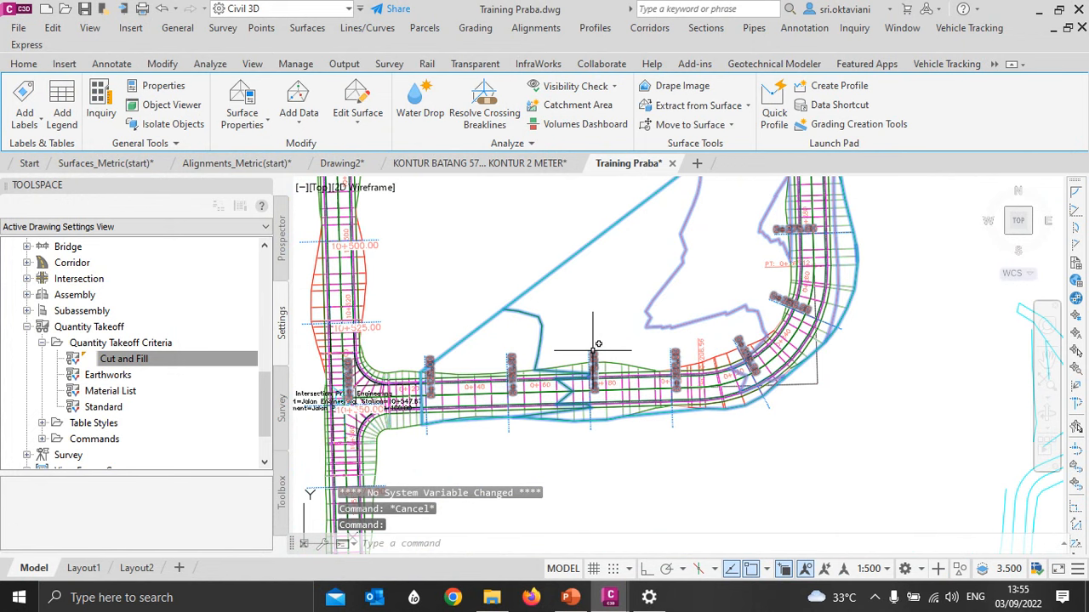
key(Escape)
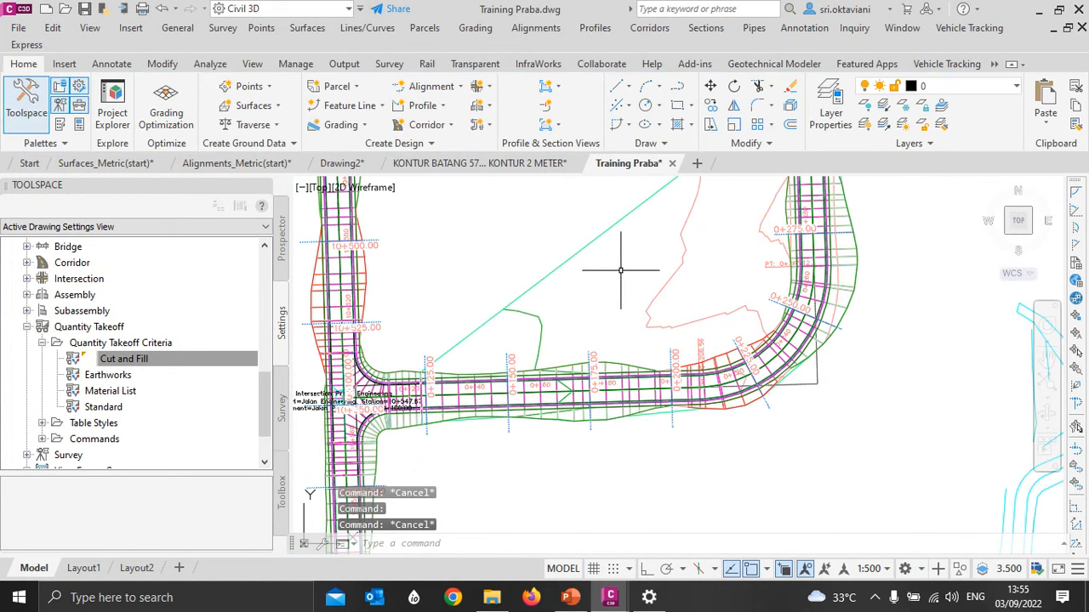
click(672, 274)
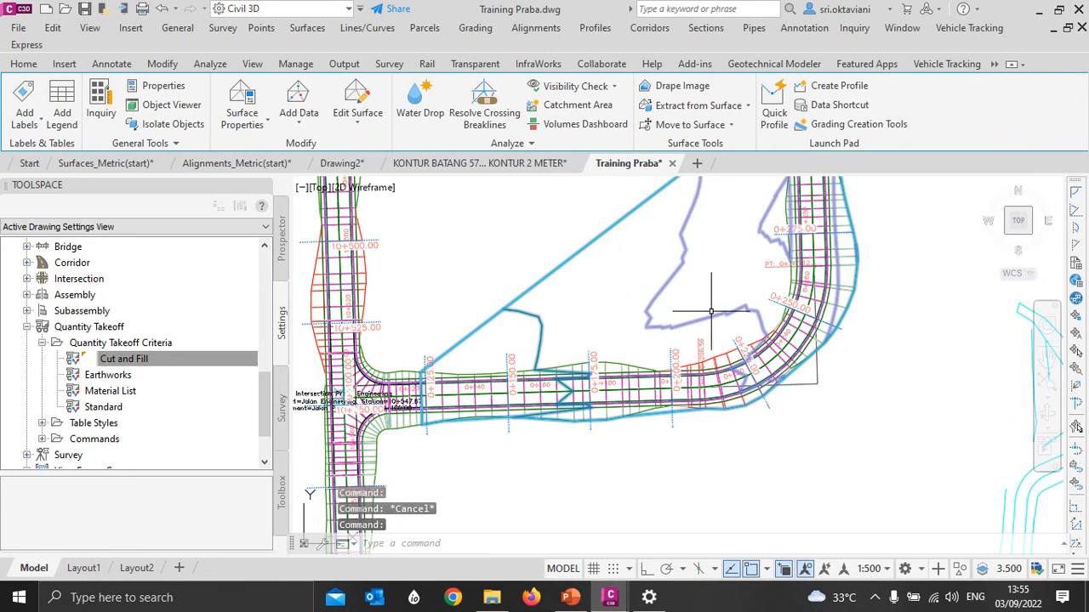
key(Escape)
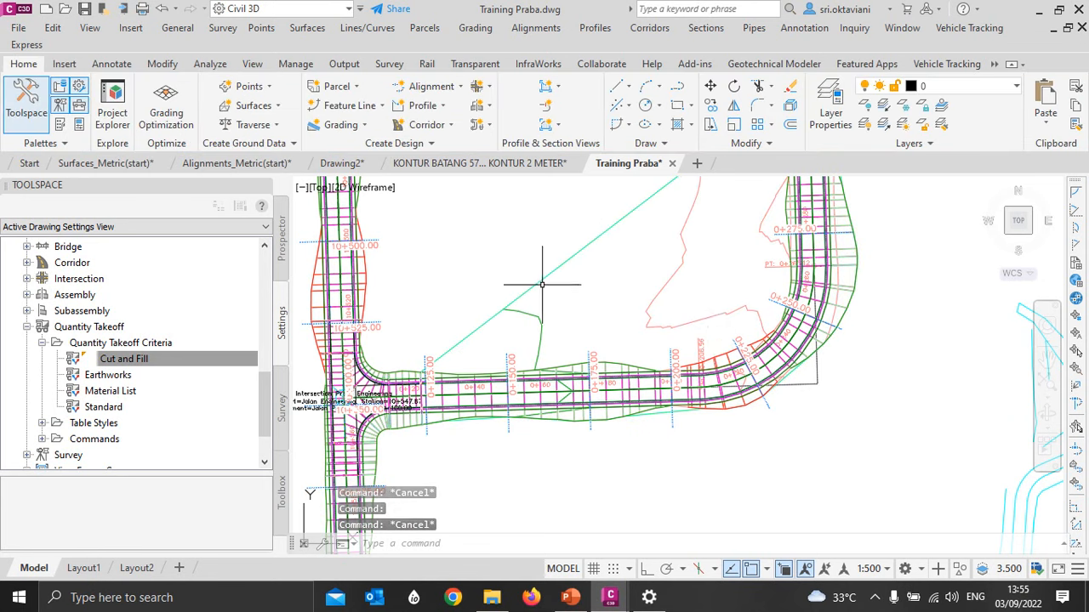
scroll(552, 293, down, 2)
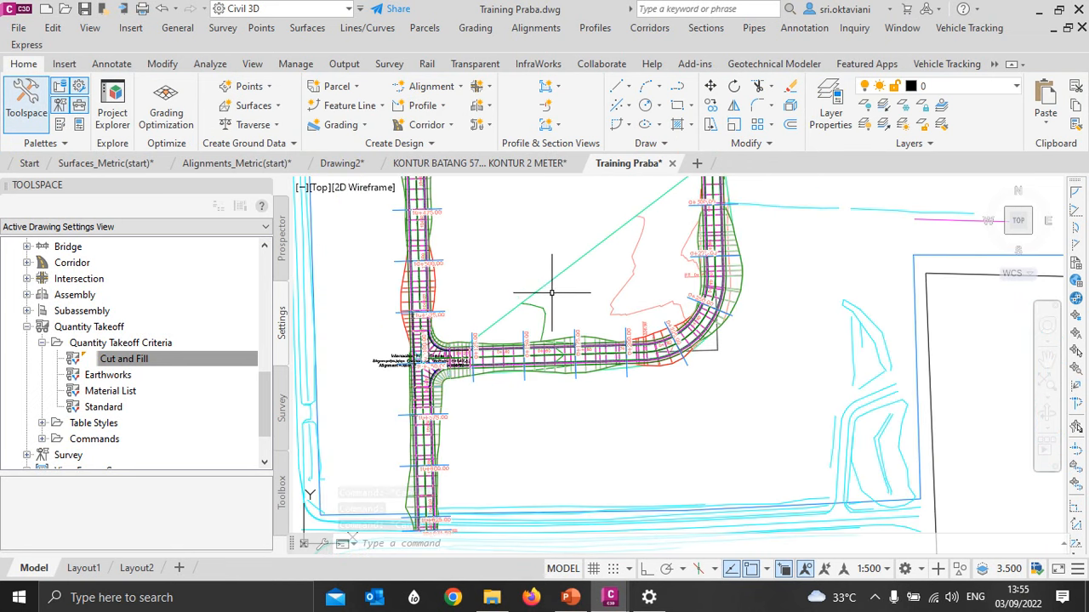
middle_drag(551, 236, 545, 279)
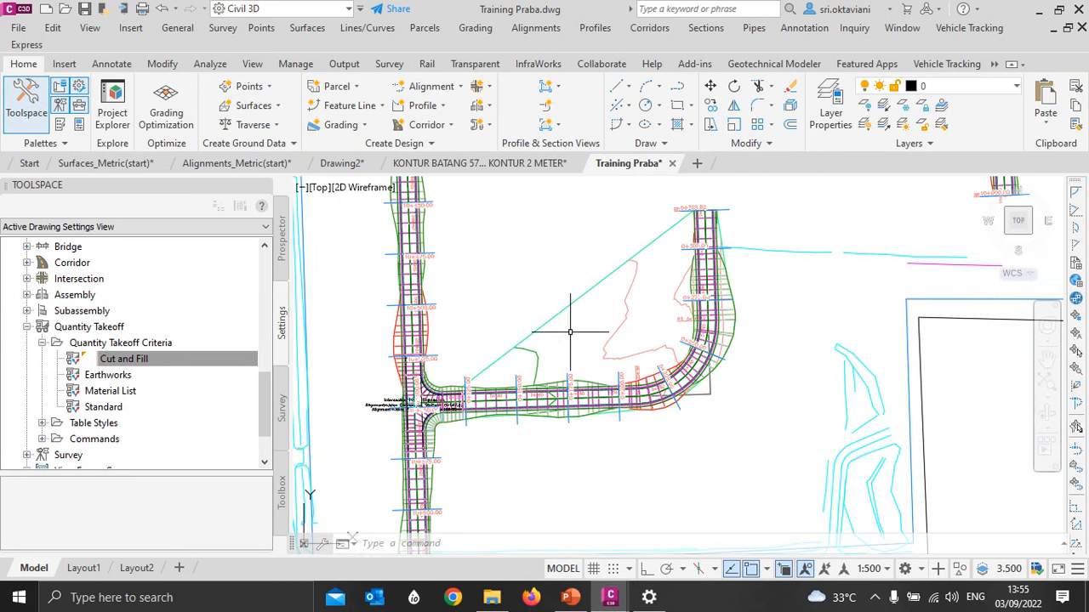
- Open the properties of the Jalan Praba corridor and bring up the boundary settings of its surfaces
click(587, 381)
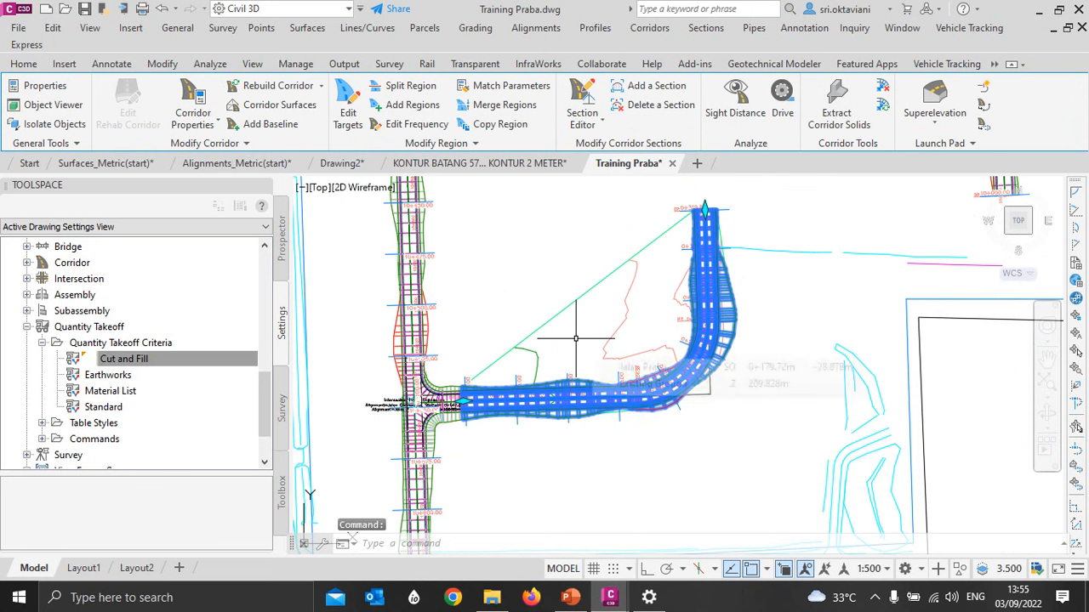
click(204, 100)
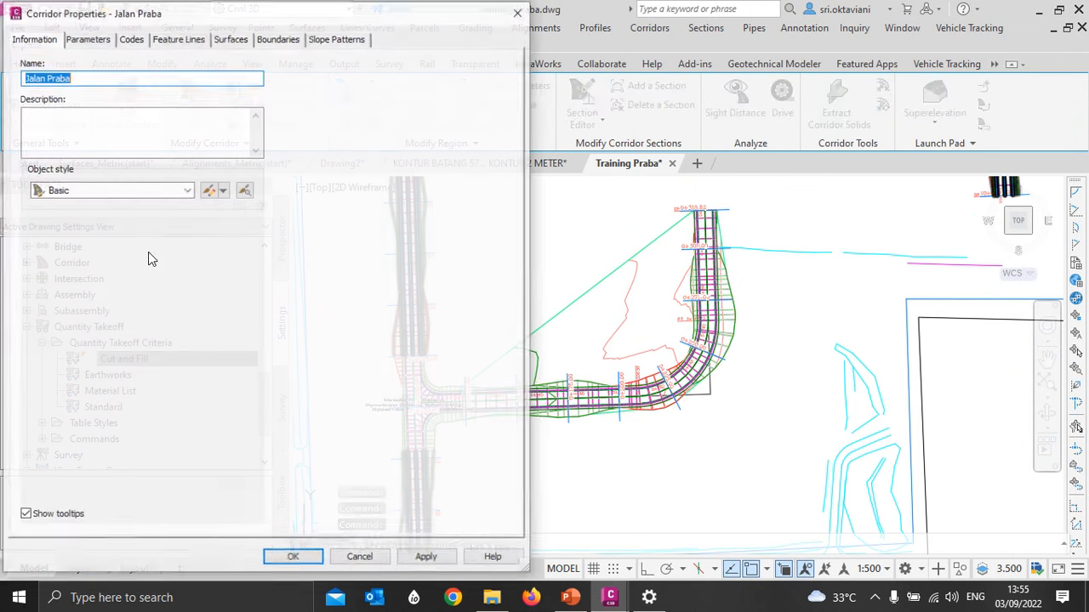
drag(253, 19, 266, 41)
click(246, 65)
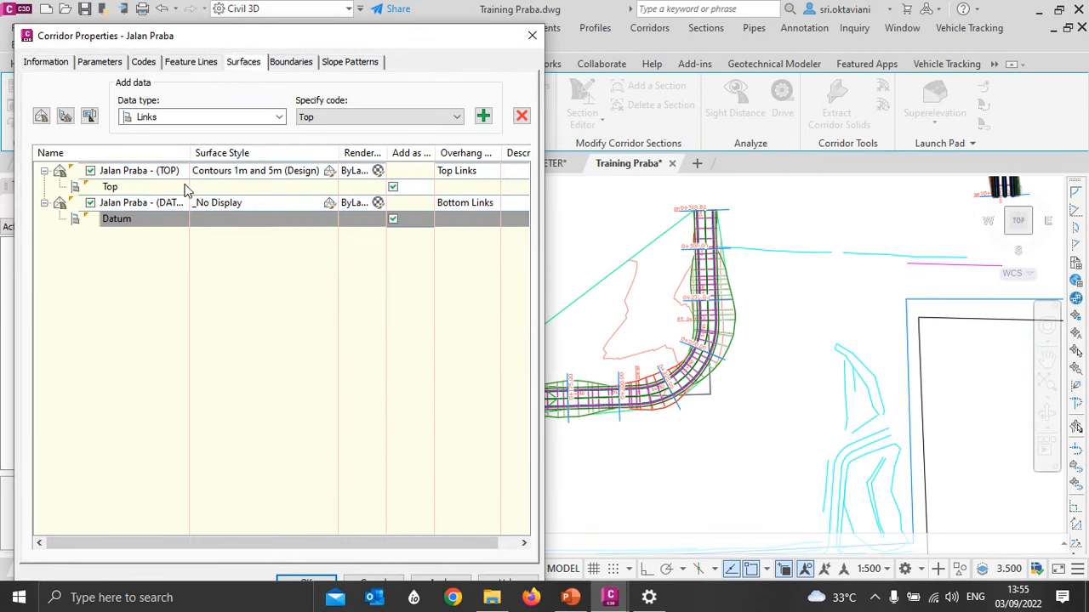
click(292, 64)
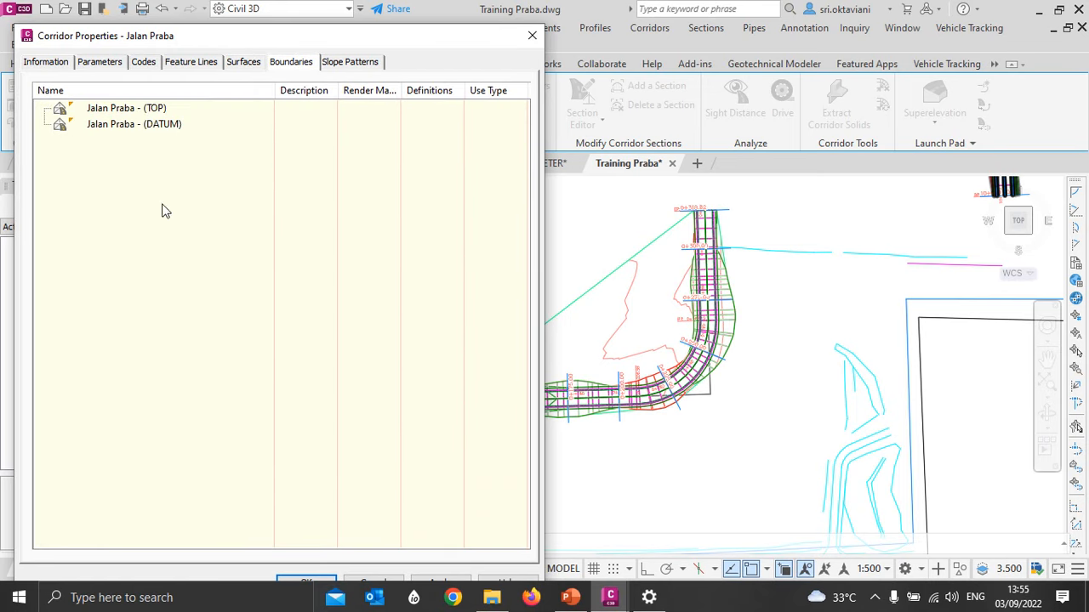
- Add the corridor extents as the outer boundary of the Jalan Praba - (TOP) surface
click(124, 109)
click(131, 123)
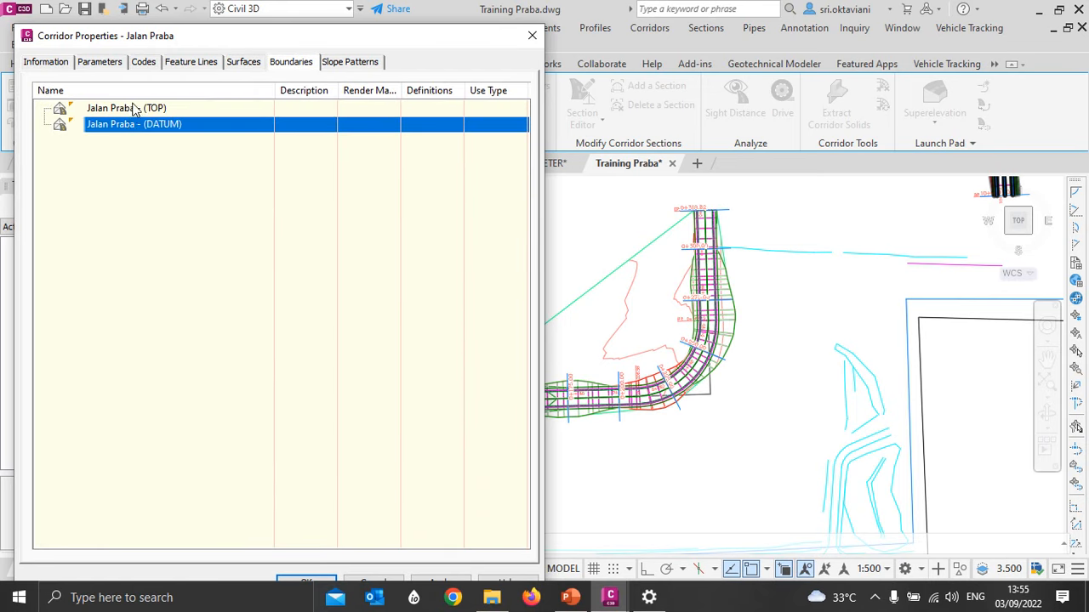
click(131, 109)
click(132, 124)
click(133, 110)
click(134, 126)
click(133, 109)
right_click(144, 118)
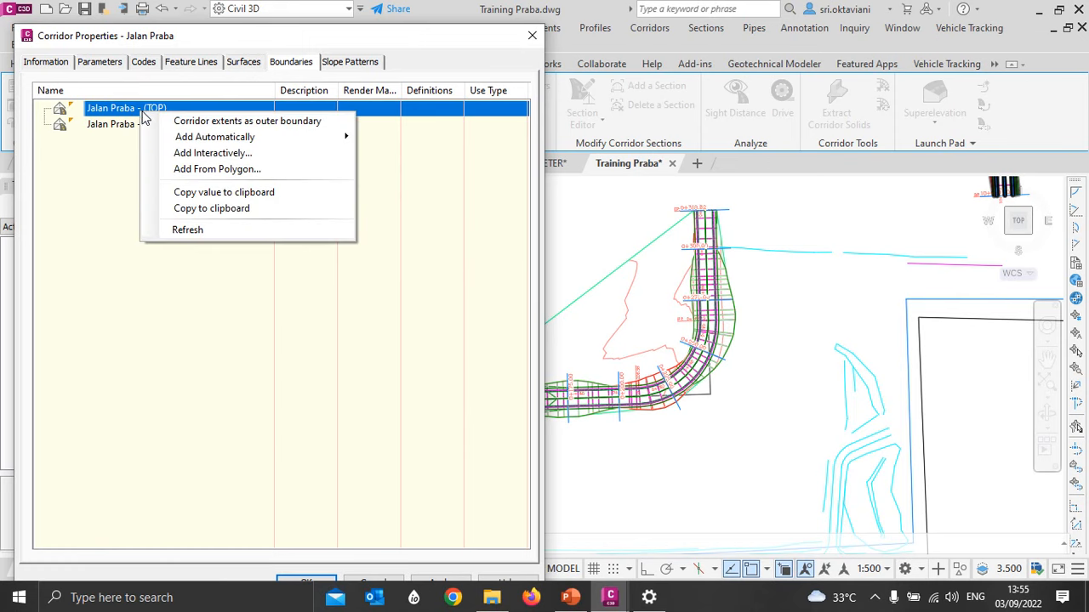
click(190, 126)
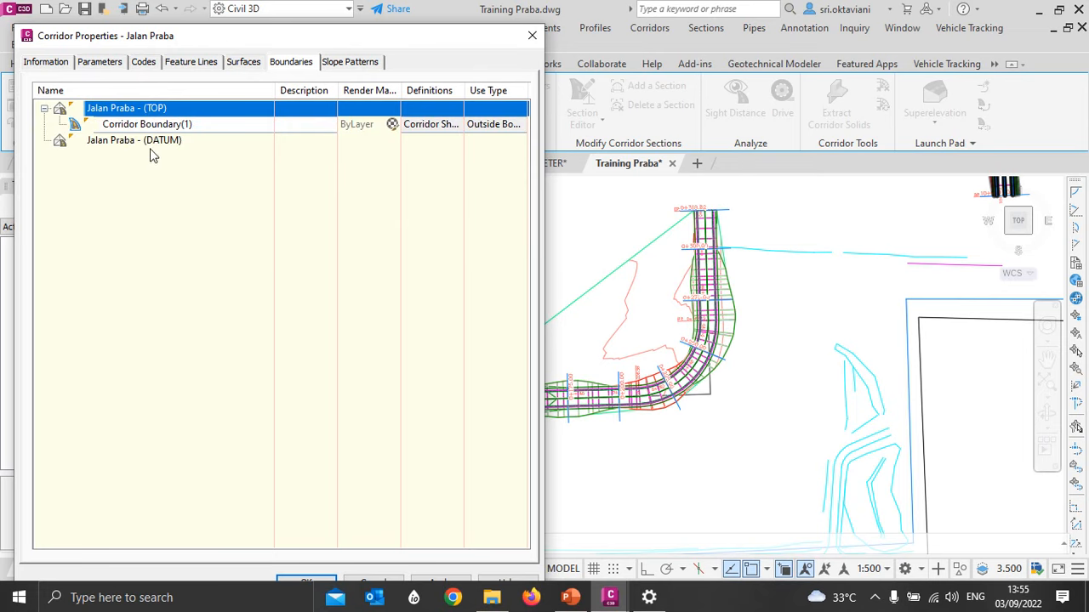
- Add the corridor extents as the outer boundary of the Jalan Praba - (DATUM) surface and apply the corridor changes
click(153, 143)
right_click(153, 148)
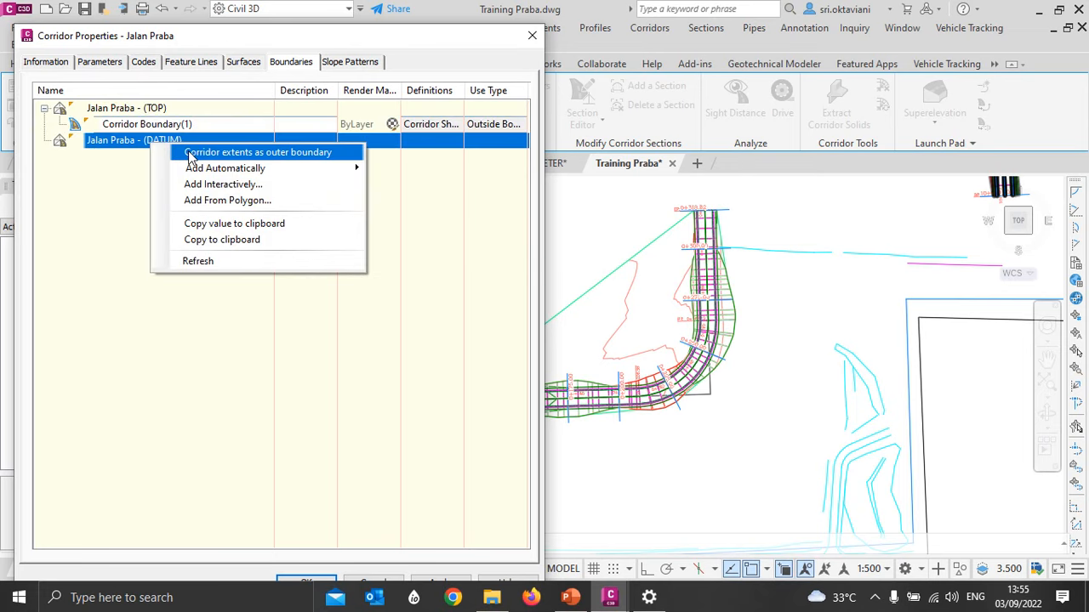
click(190, 154)
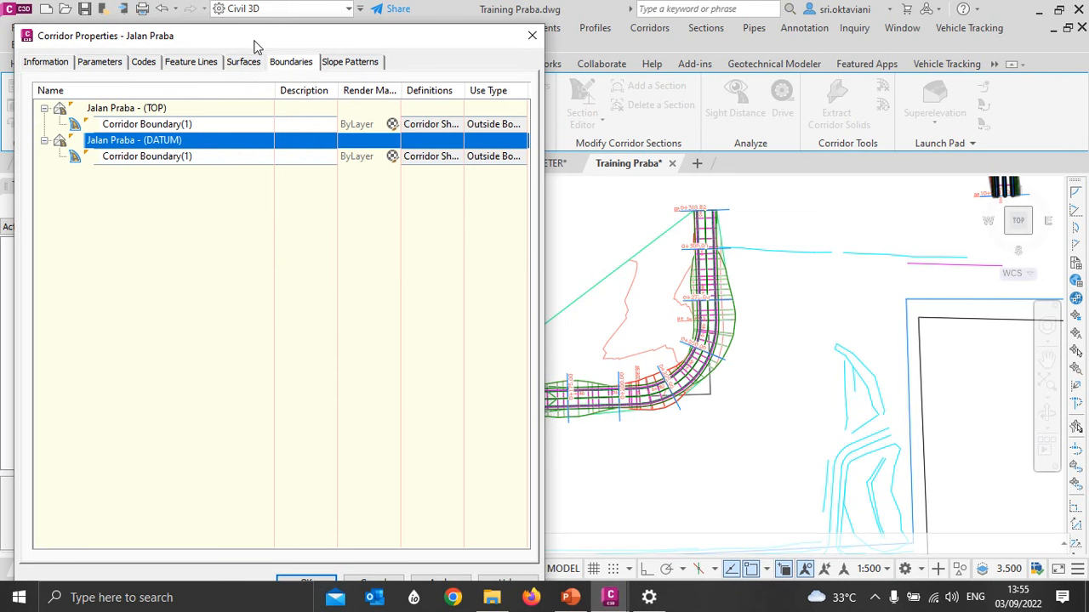
drag(255, 41, 246, 20)
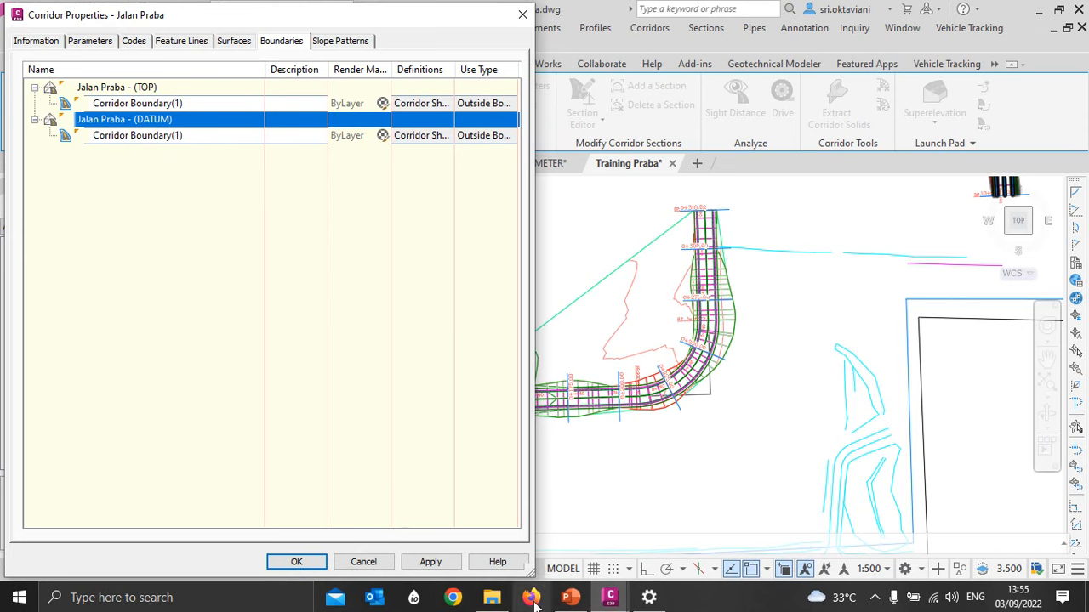
click(436, 563)
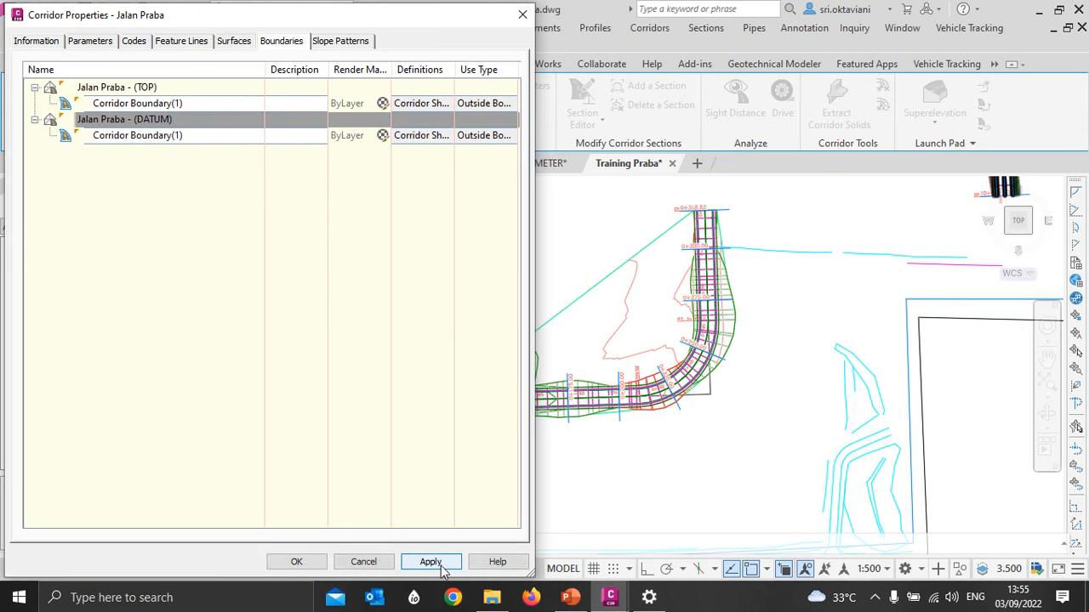
click(296, 564)
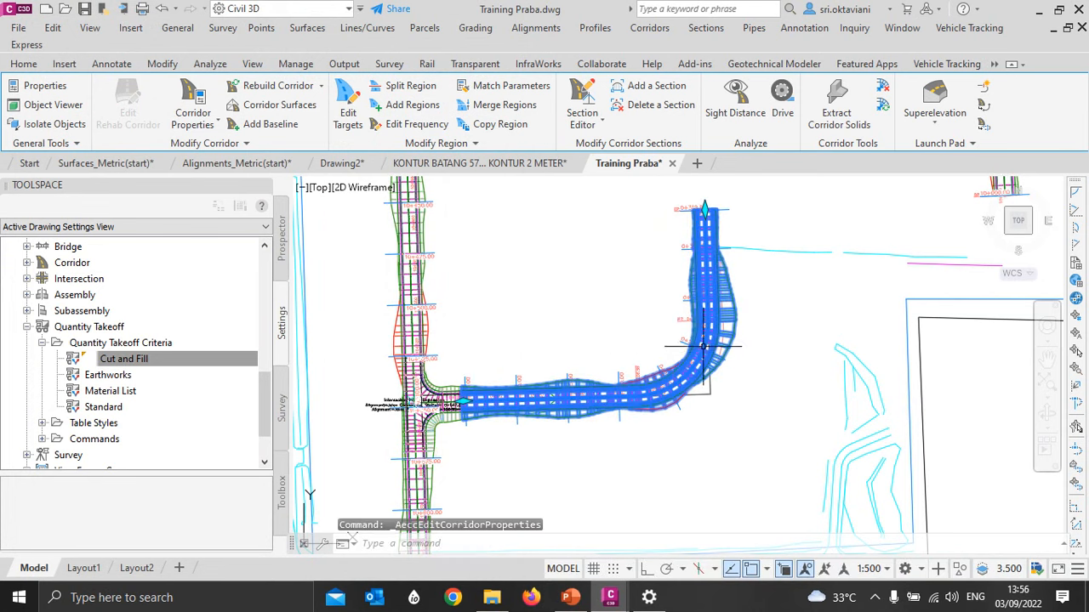
- Inspect the TOP surface's boundary and contours along the bend of the Jalan Praba corridor
scroll(702, 345, up, 4)
scroll(702, 345, up, 2)
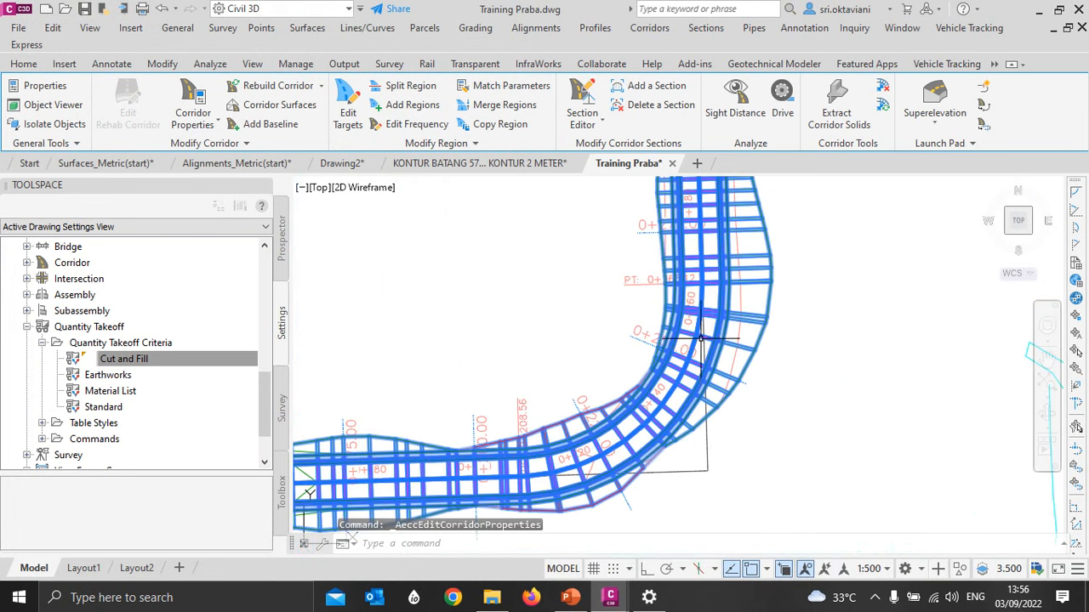
key(Escape)
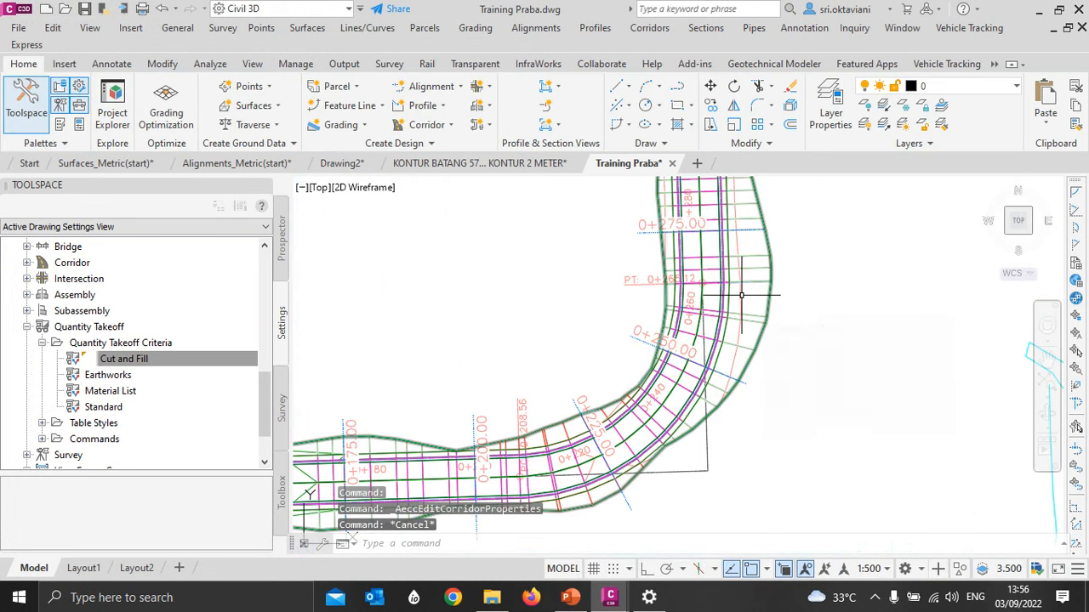
click(740, 295)
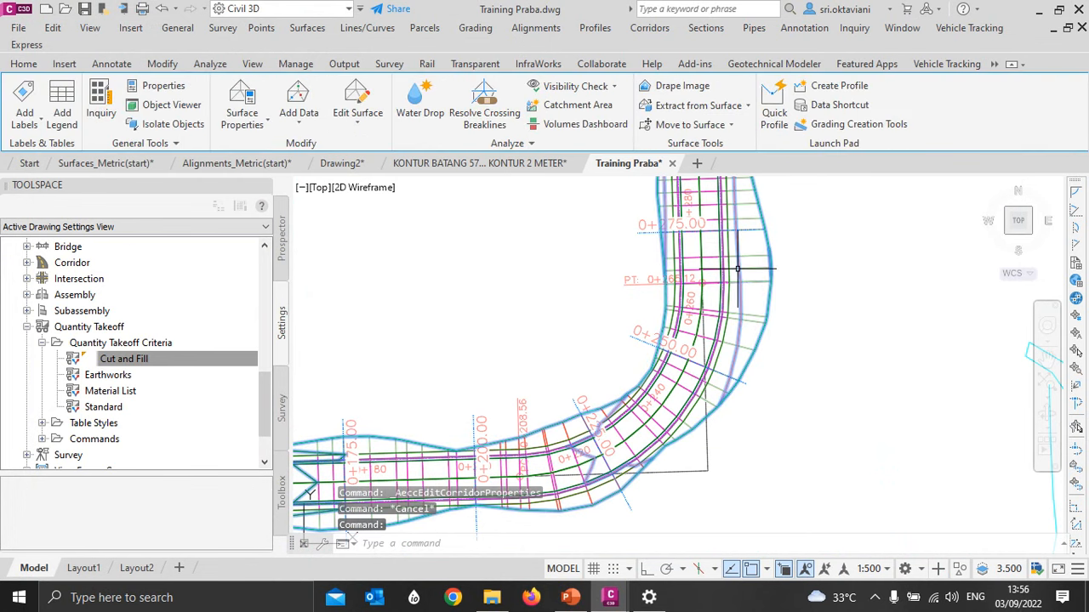
key(Escape)
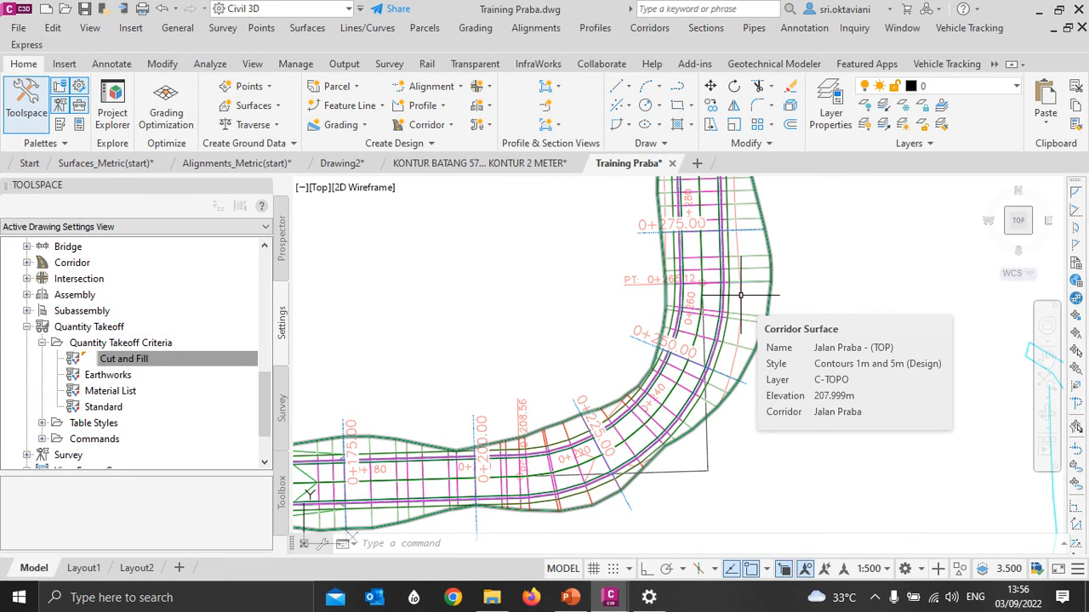
- Select the Jalan Engineering corridor along the north-south road and open its corridor surface settings
key(Escape)
key(Escape)
key(Escape)
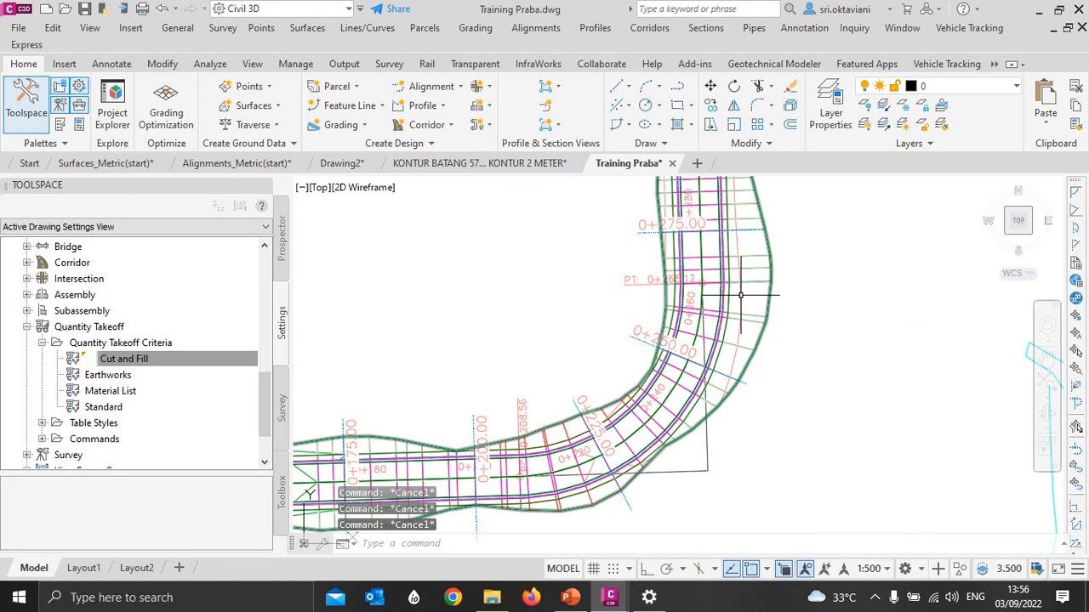
scroll(745, 298, down, 5)
middle_drag(591, 297, 599, 325)
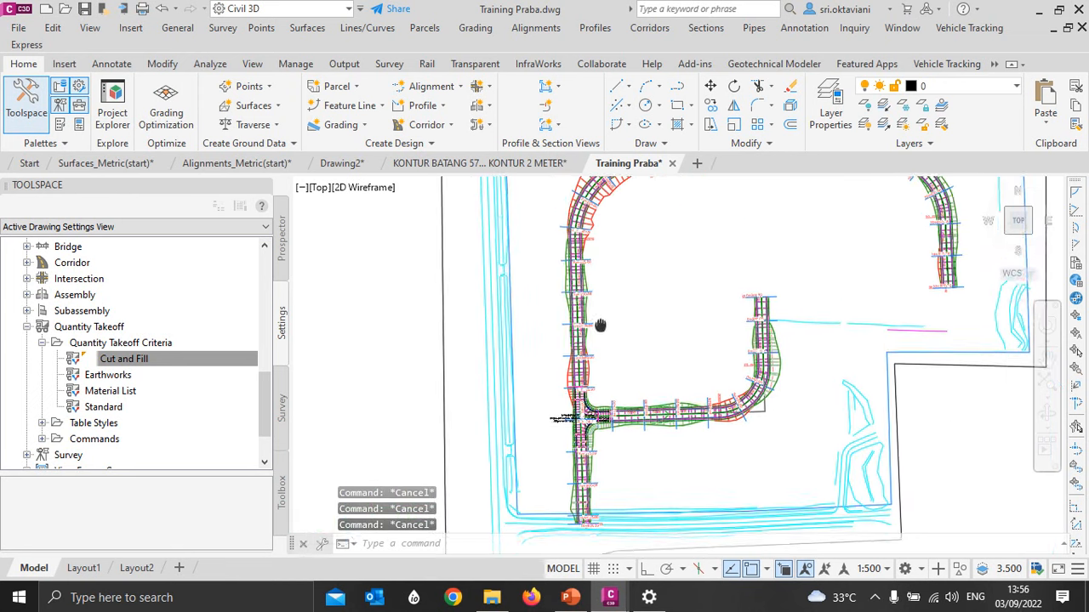
scroll(570, 285, up, 8)
click(559, 279)
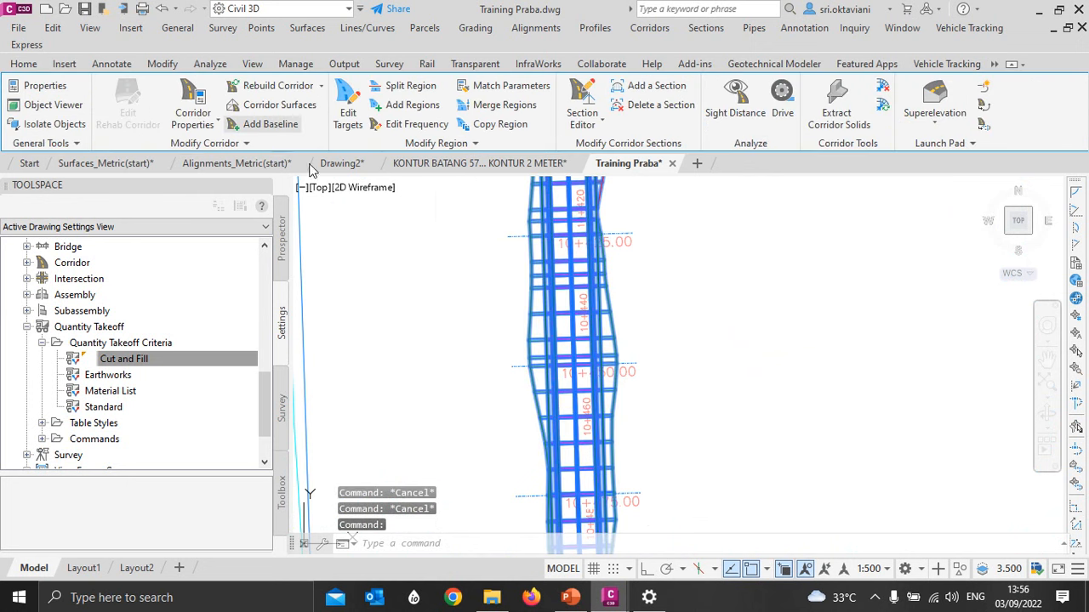
drag(220, 26, 383, 37)
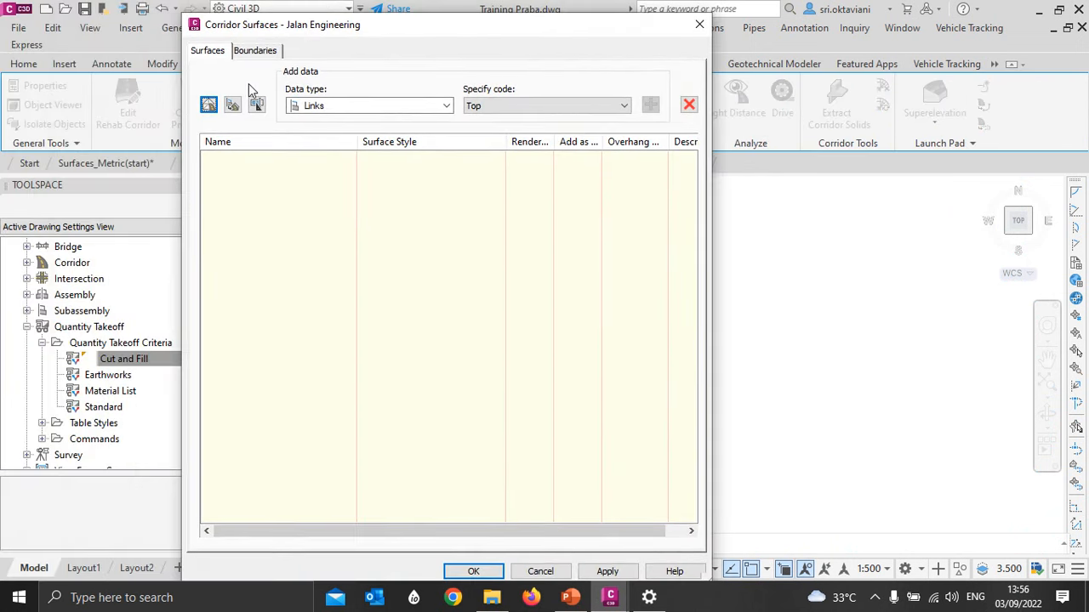
- Create a corridor surface named Jalan Engineering - (TOP) with the Contours 1m and 5m (Design) style
click(209, 104)
drag(357, 142, 408, 142)
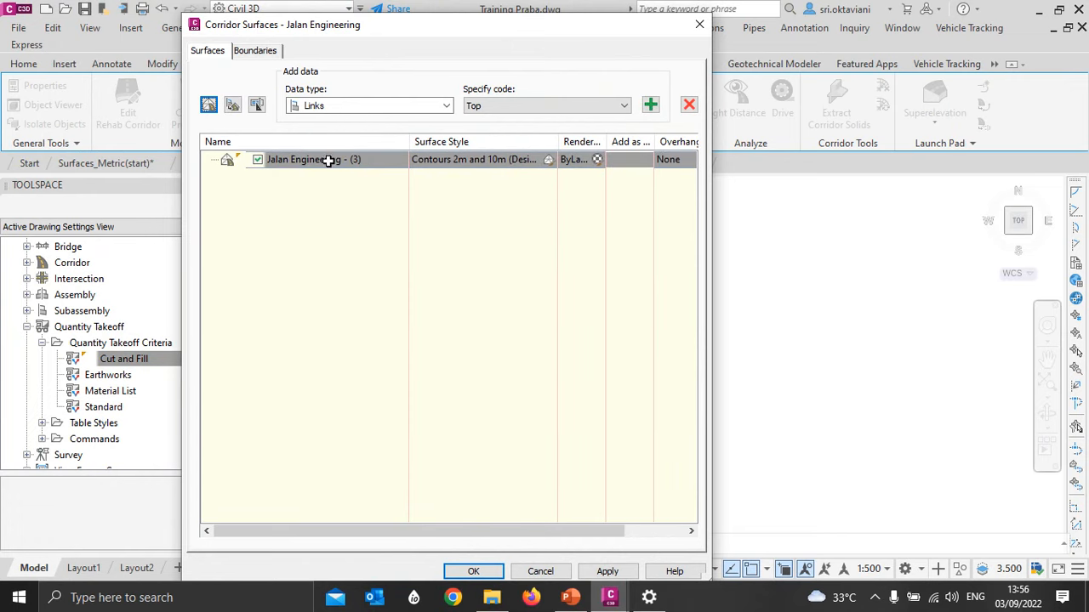
click(354, 160)
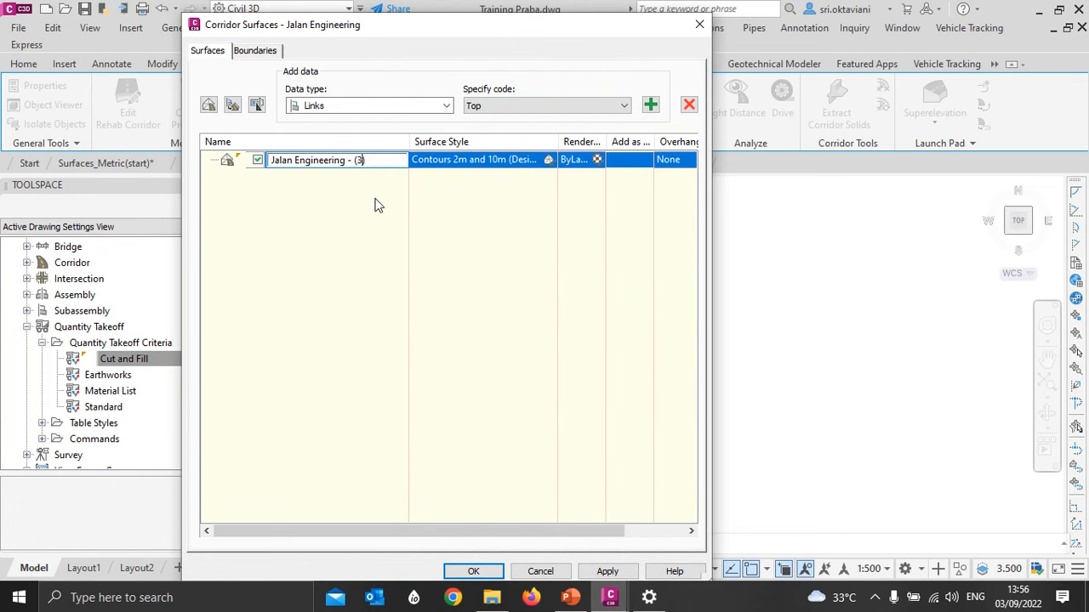
text(TOP)
click(547, 159)
click(423, 263)
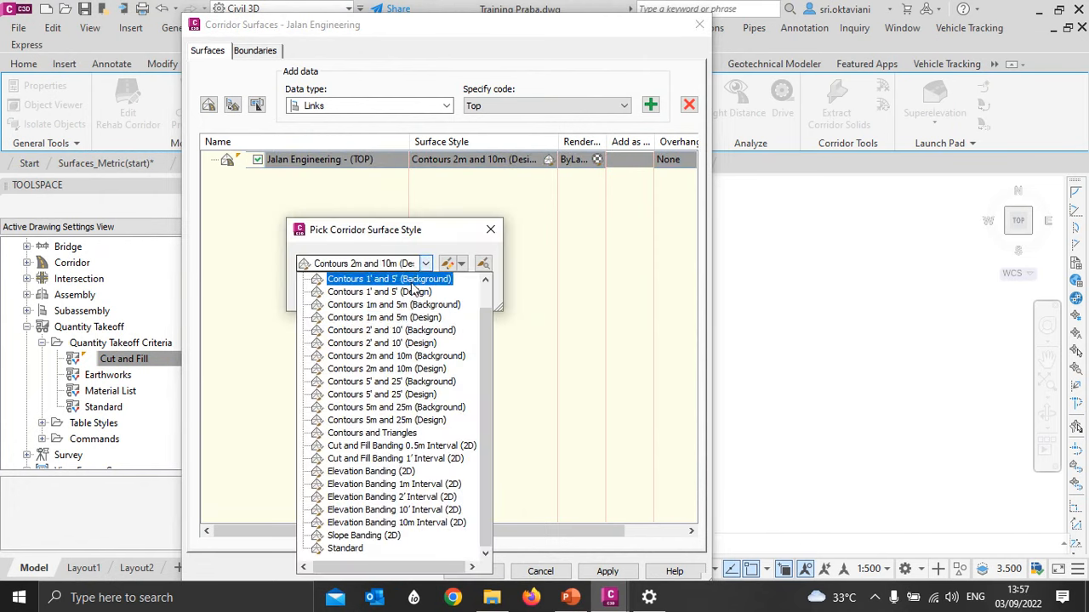
click(389, 329)
click(350, 301)
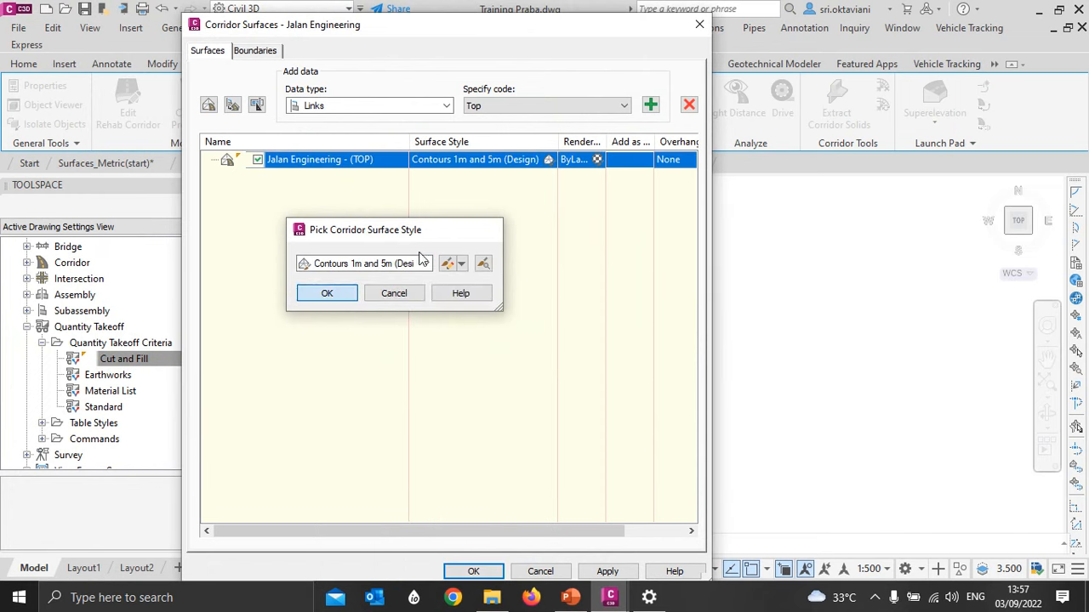
- Add the Top links to the Jalan Engineering - (TOP) surface as breaklines and set its overhang correction to Top Links
click(650, 104)
click(612, 175)
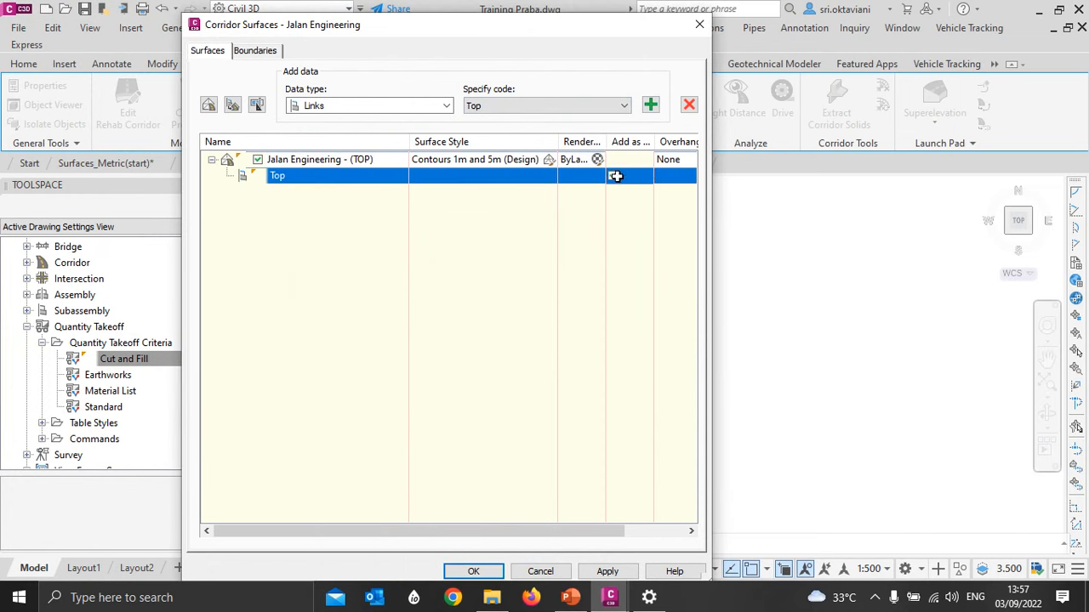
click(658, 161)
click(653, 177)
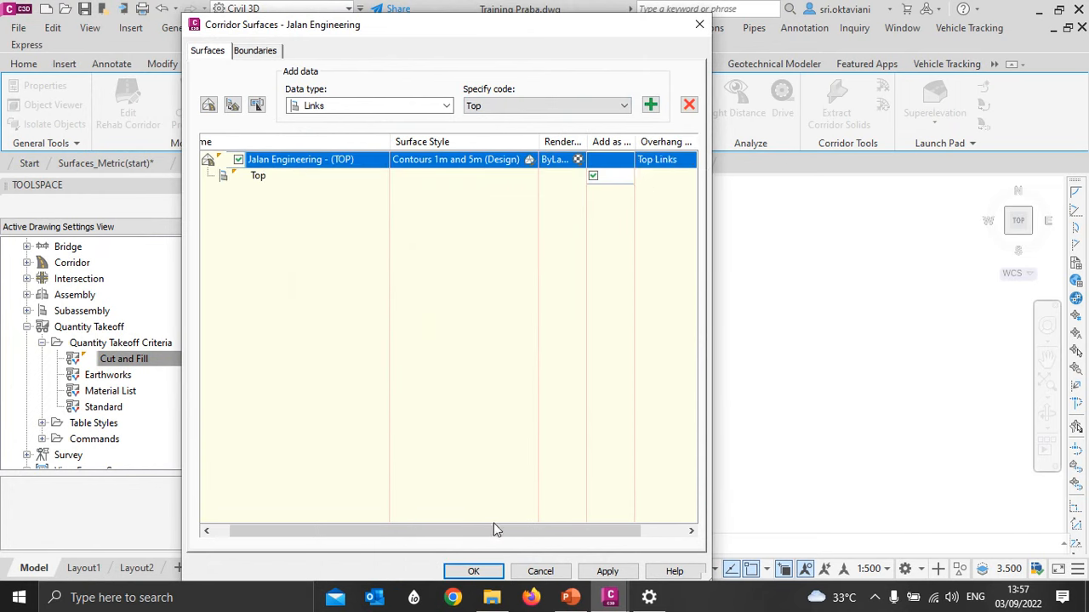
drag(493, 528, 391, 528)
- Create a second corridor surface named Jalan Engineering - (DATUM) with the _No Display style
click(209, 105)
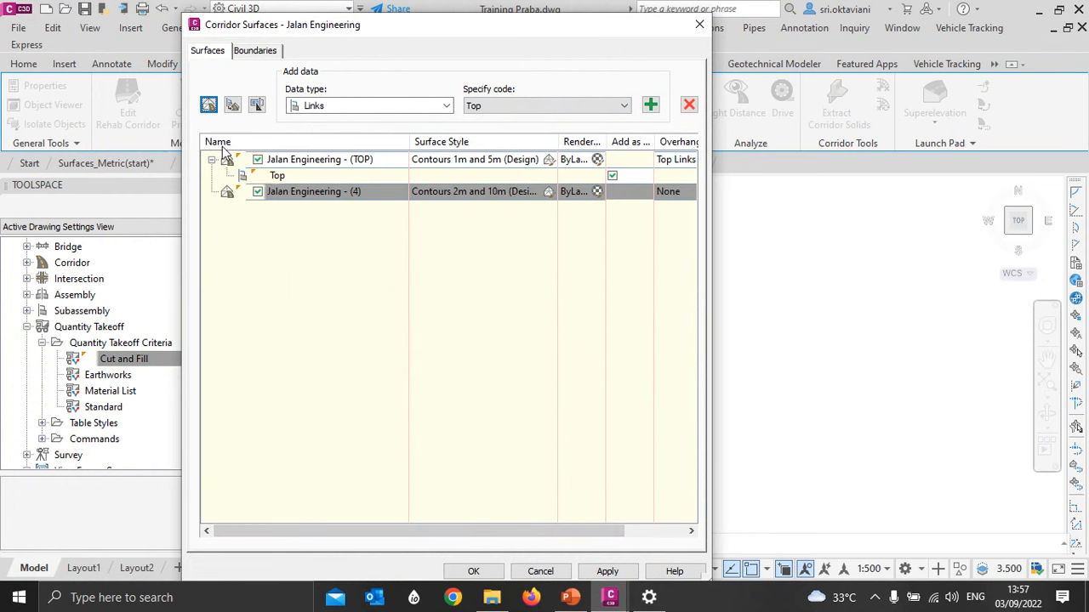
click(347, 192)
key(BackSpace)
text(DATUM)
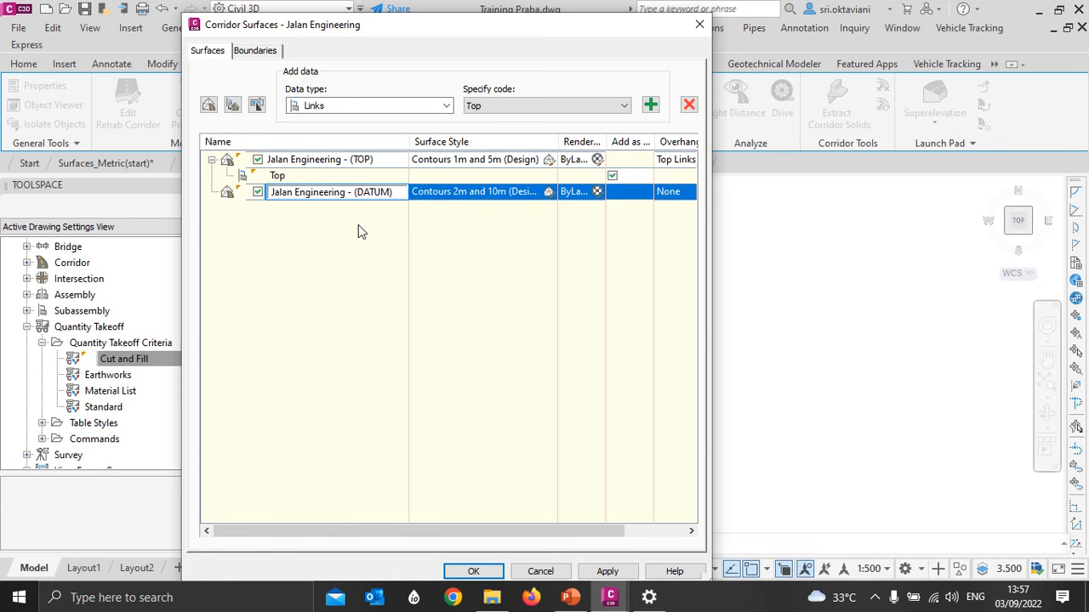
click(548, 191)
click(395, 266)
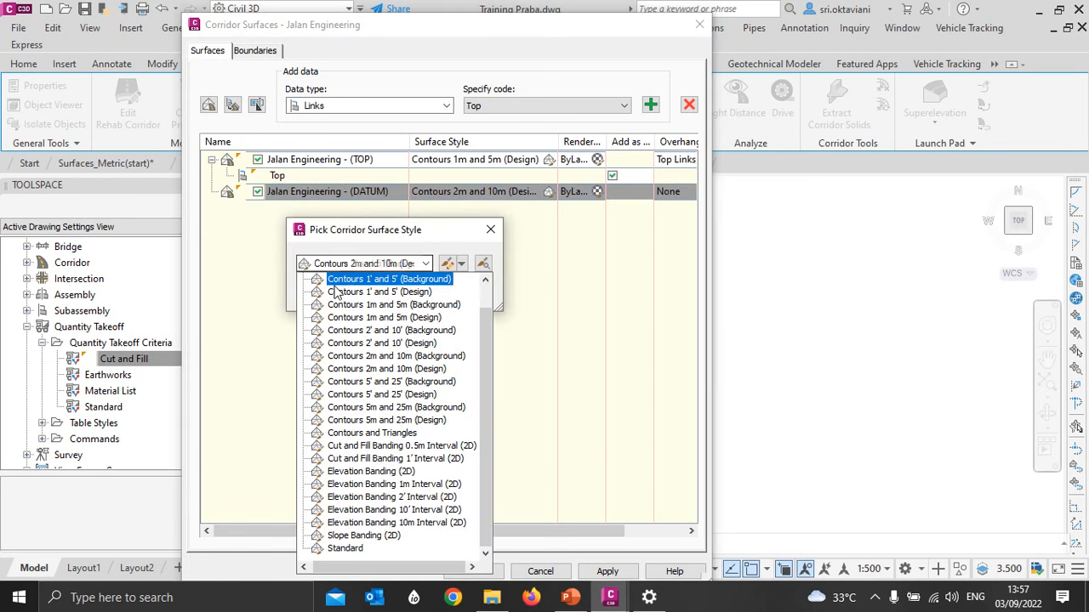
scroll(357, 358, up, 1)
click(340, 279)
click(328, 294)
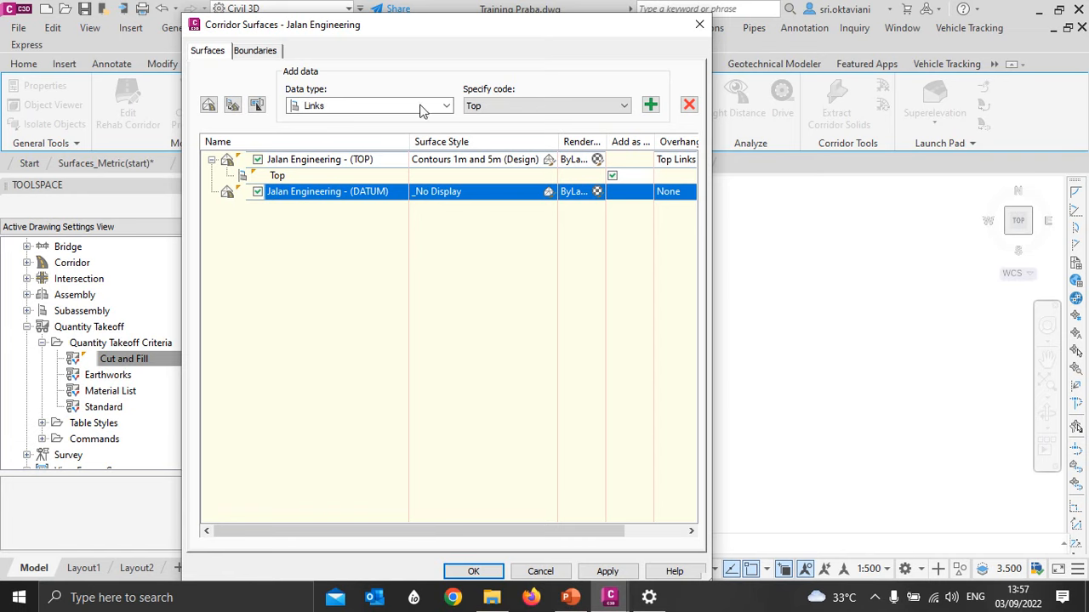
- Add the Datum links to the Jalan Engineering - (DATUM) surface as breaklines and set its overhang correction to Bottom Links
click(478, 106)
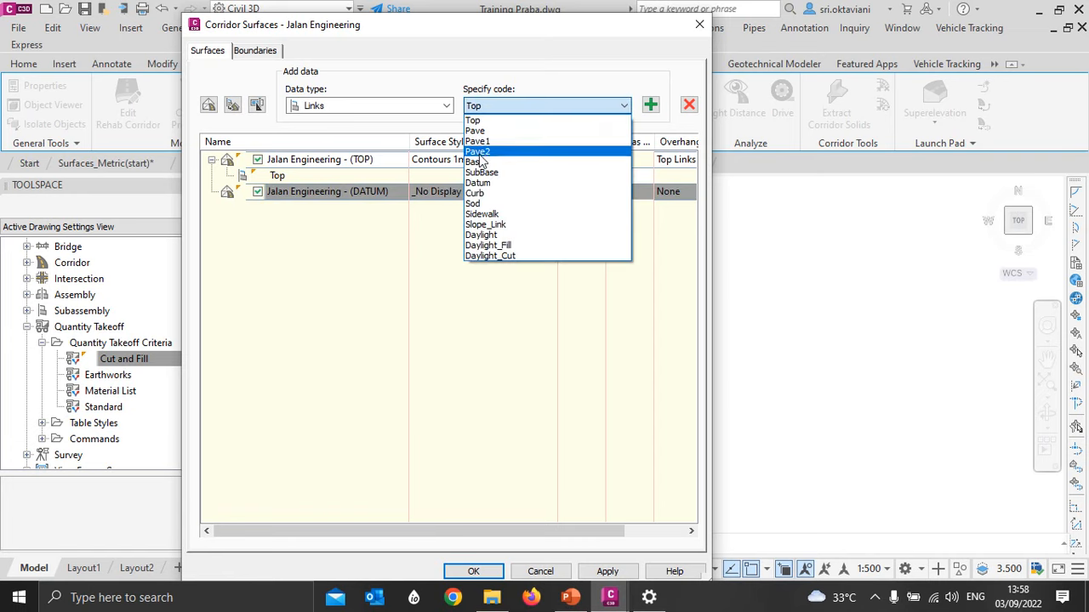
click(485, 183)
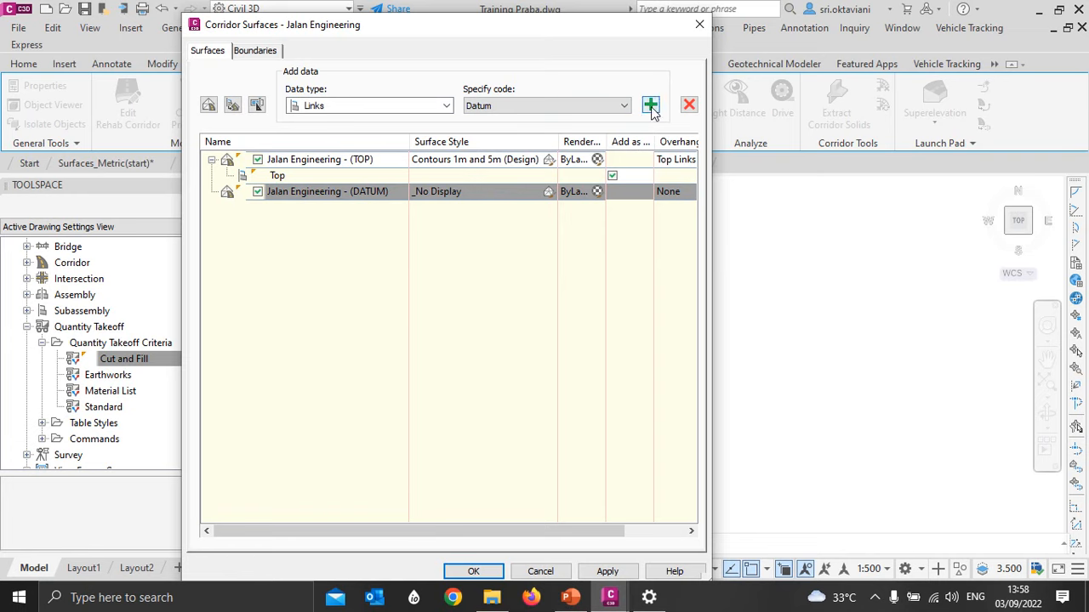
click(650, 104)
click(614, 207)
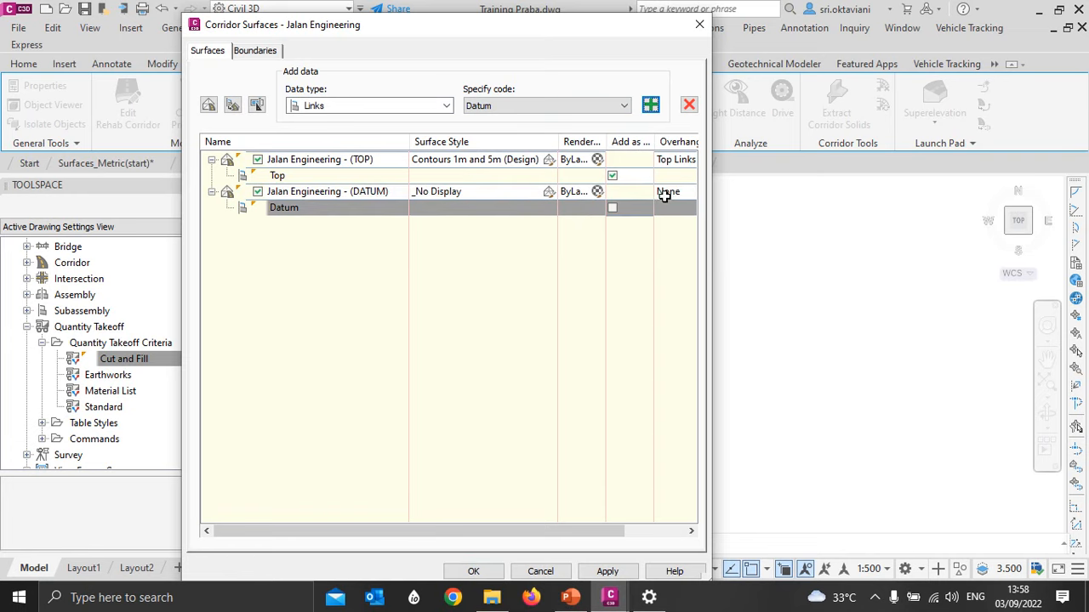
click(661, 195)
click(660, 220)
click(594, 209)
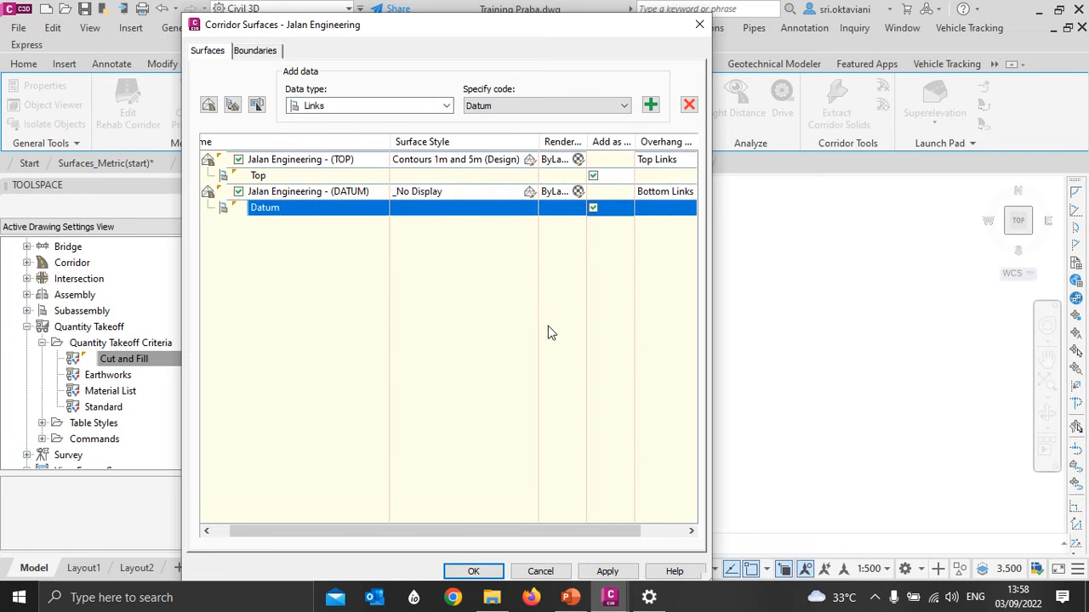
drag(519, 531, 467, 531)
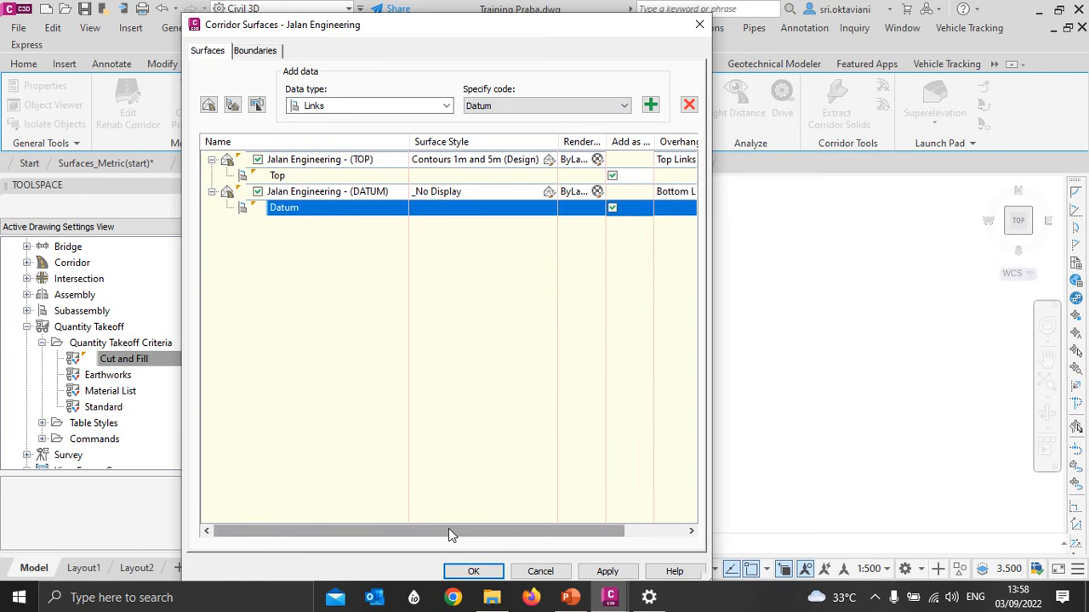
- Add the corridor extents as the outer boundary of the Jalan Engineering - (TOP) surface
click(255, 50)
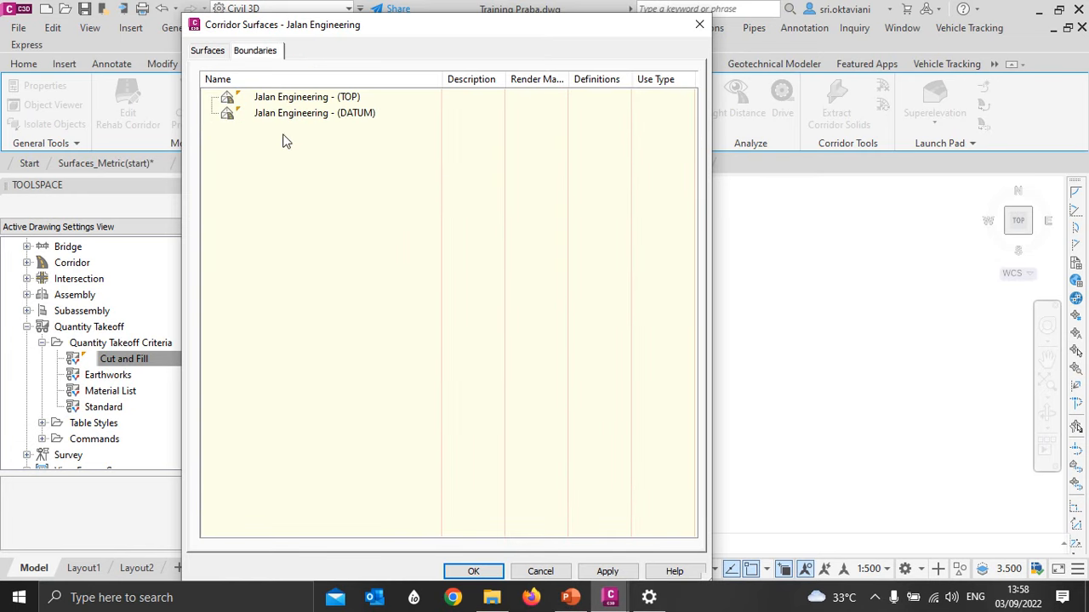
click(287, 99)
right_click(289, 111)
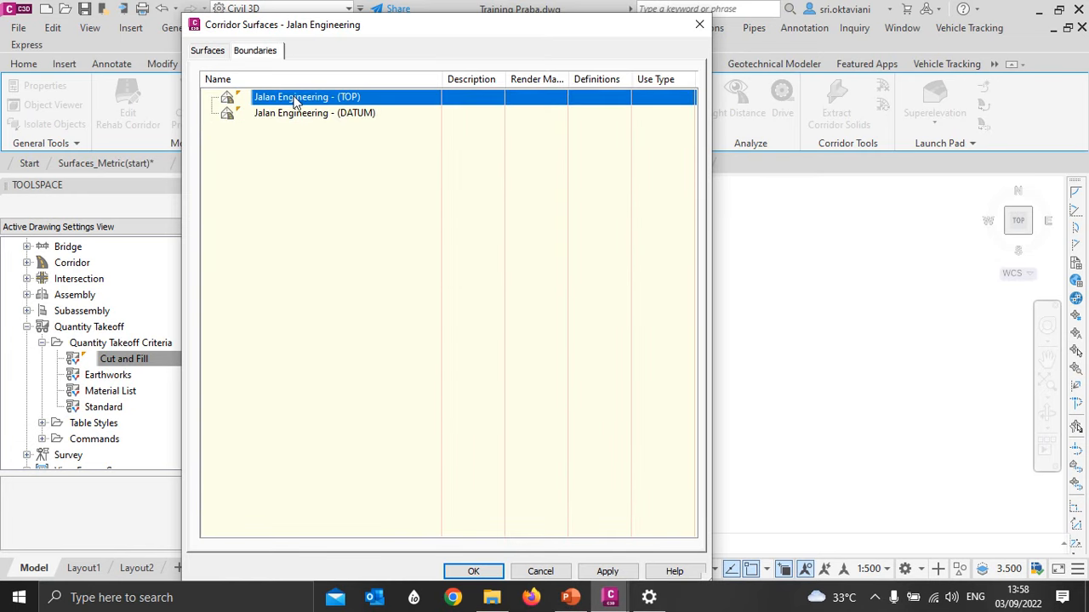
right_click(295, 98)
click(311, 107)
- Add the corridor extents as the outer boundary of the Jalan Engineering - (DATUM) surface and accept the corridor surface settings
click(296, 129)
right_click(296, 131)
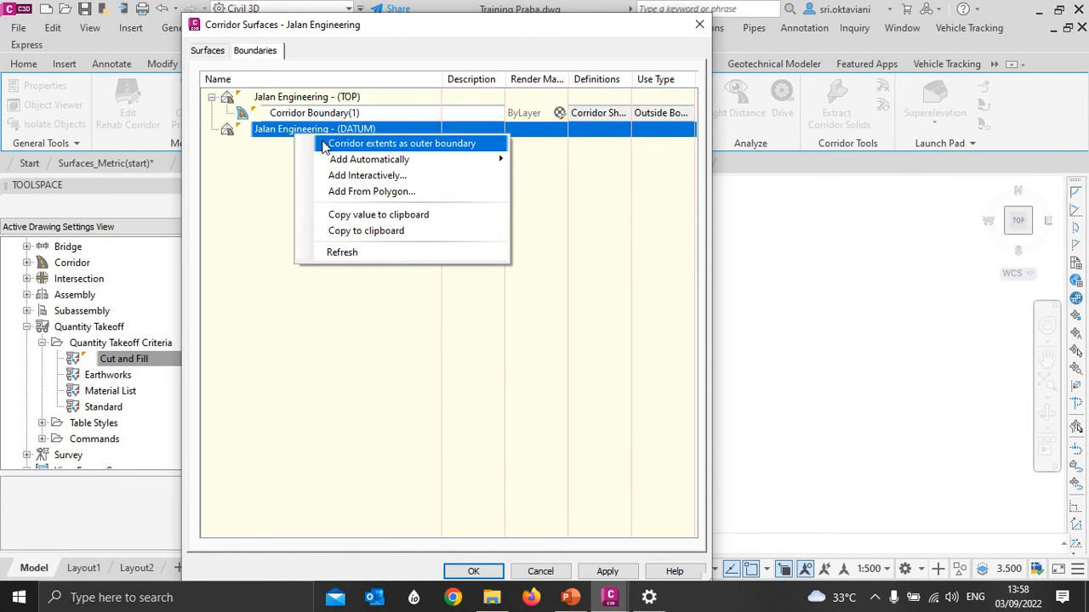
click(328, 144)
click(473, 571)
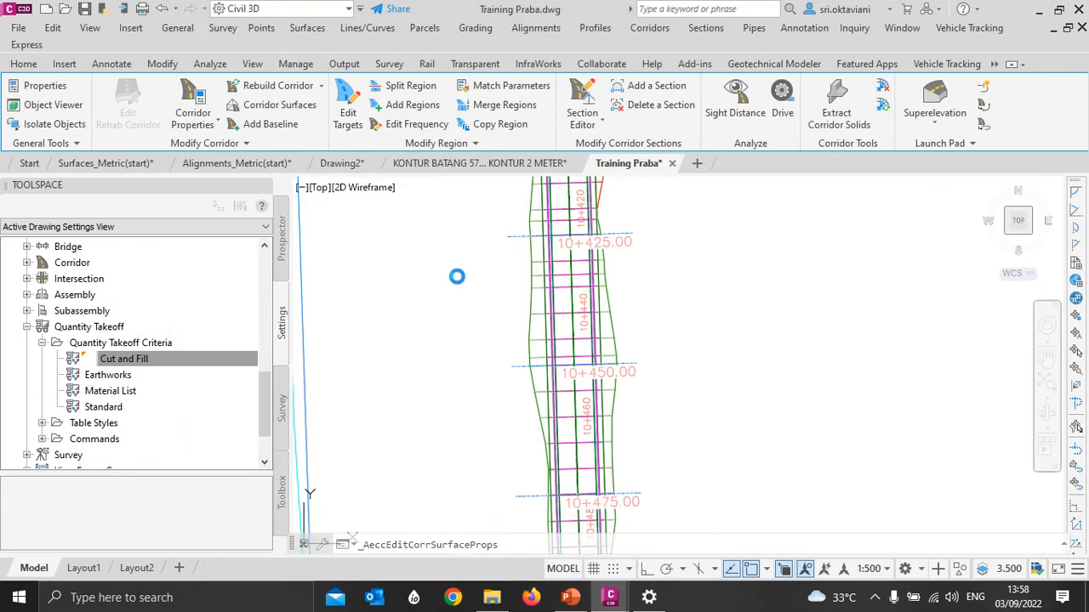
scroll(464, 229, down, 6)
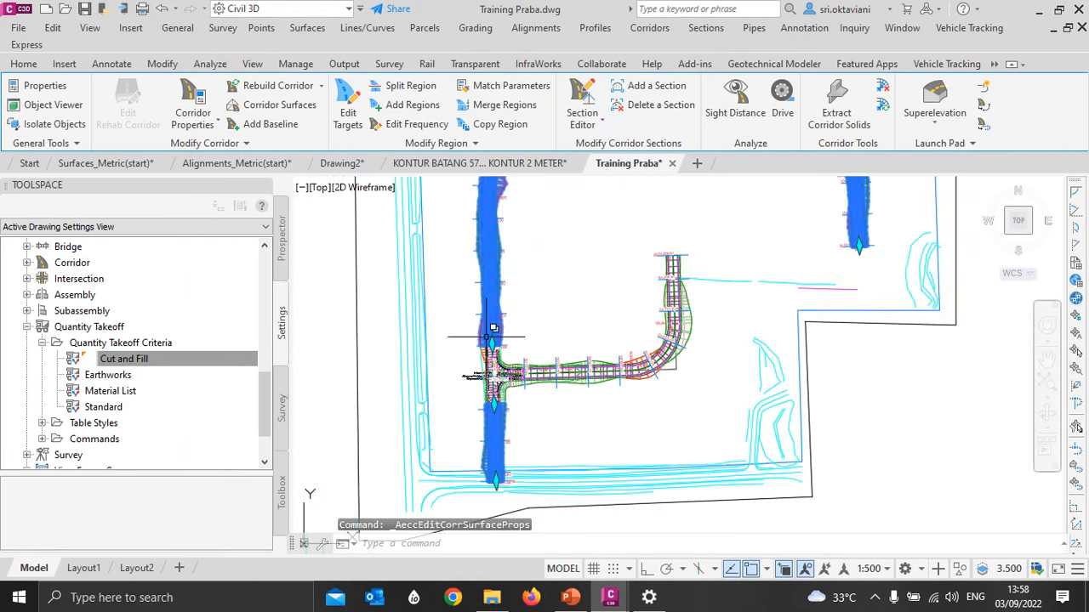
scroll(440, 330, up, 3)
key(Escape)
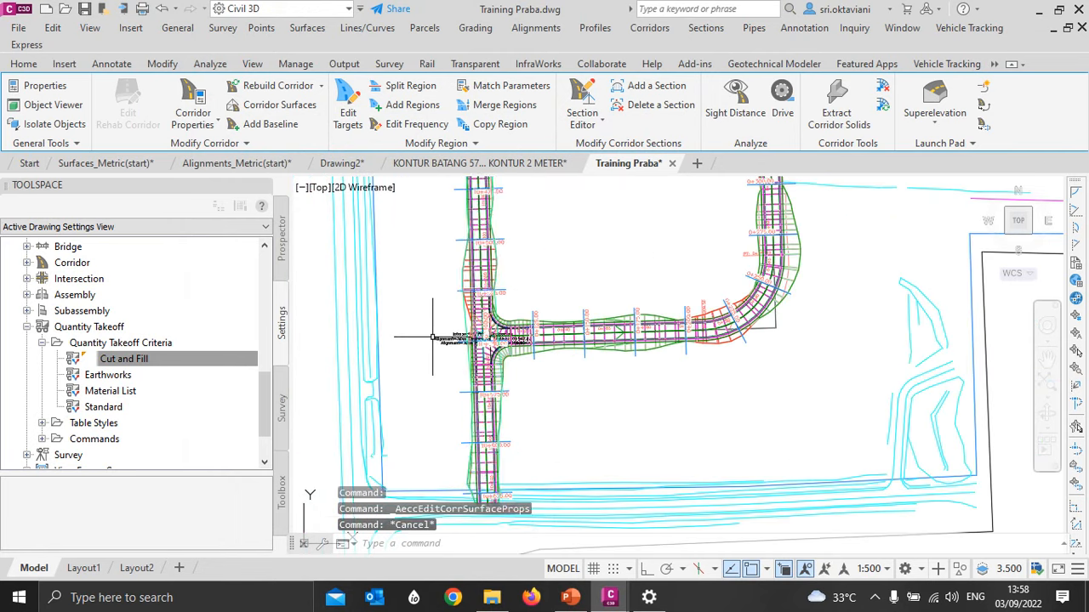
scroll(451, 359, up, 2)
scroll(451, 359, up, 2)
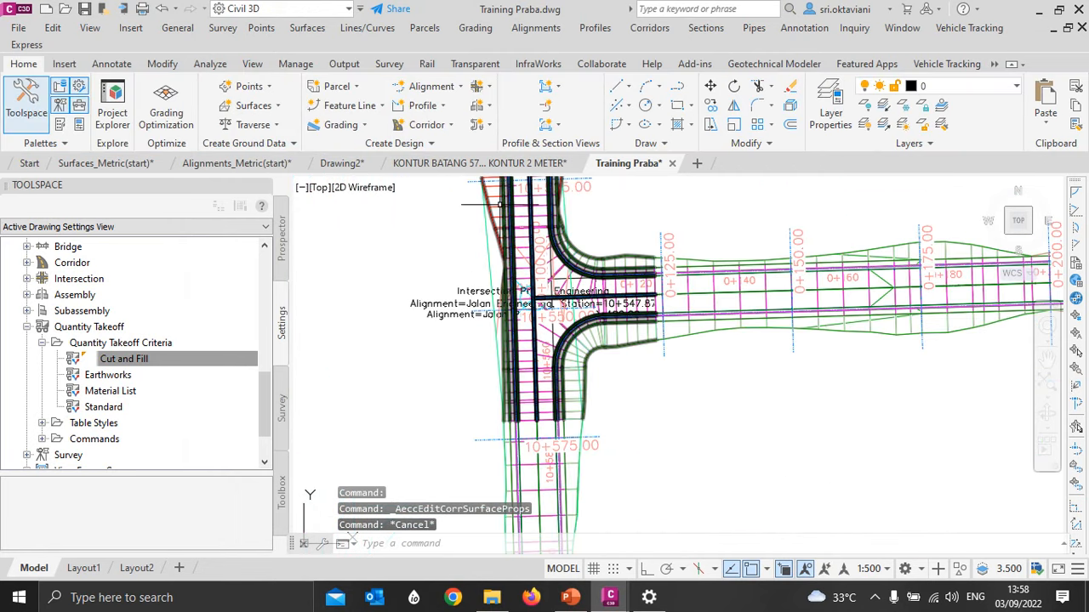
click(490, 214)
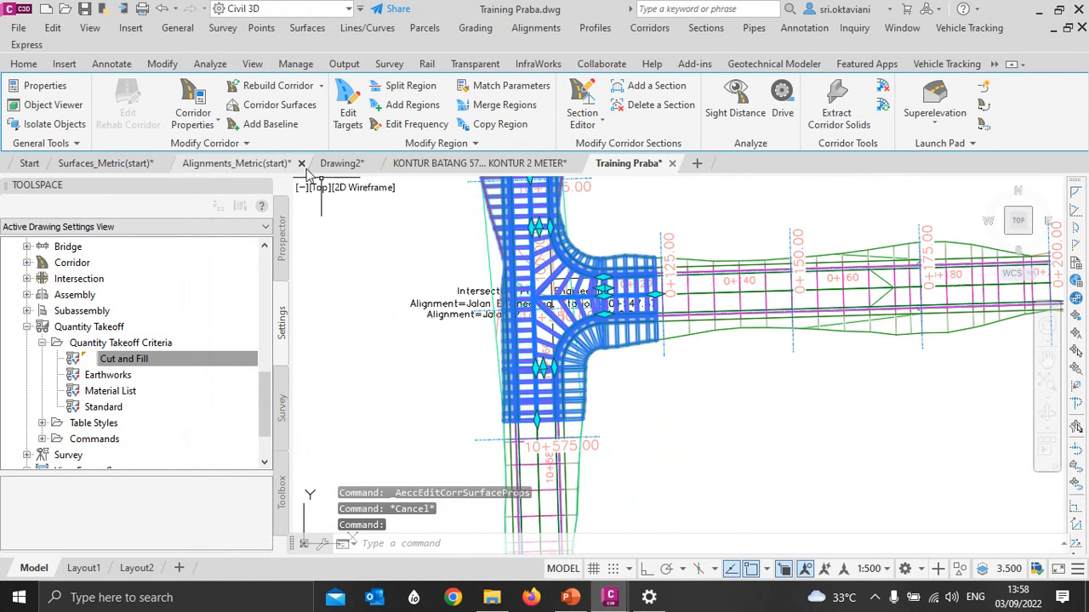
click(254, 106)
click(209, 104)
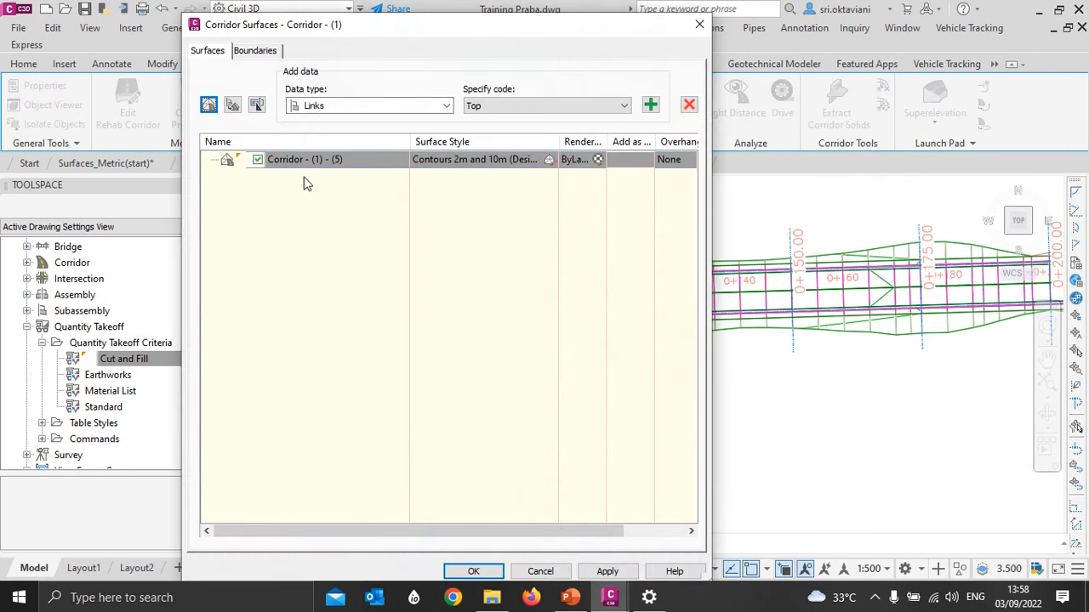
click(338, 160)
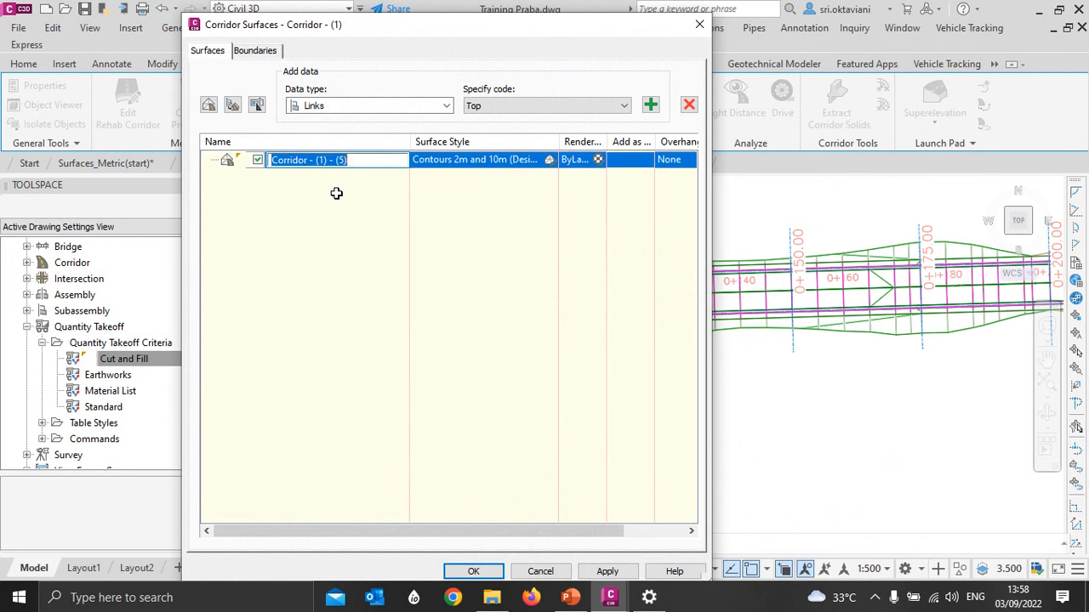
click(700, 26)
click(540, 571)
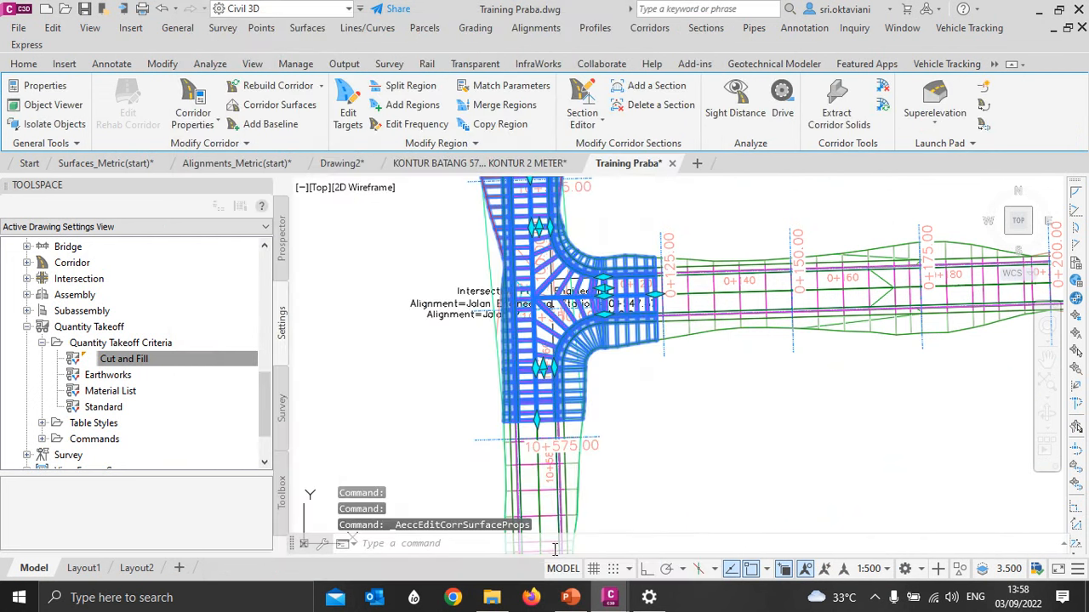
key(Escape)
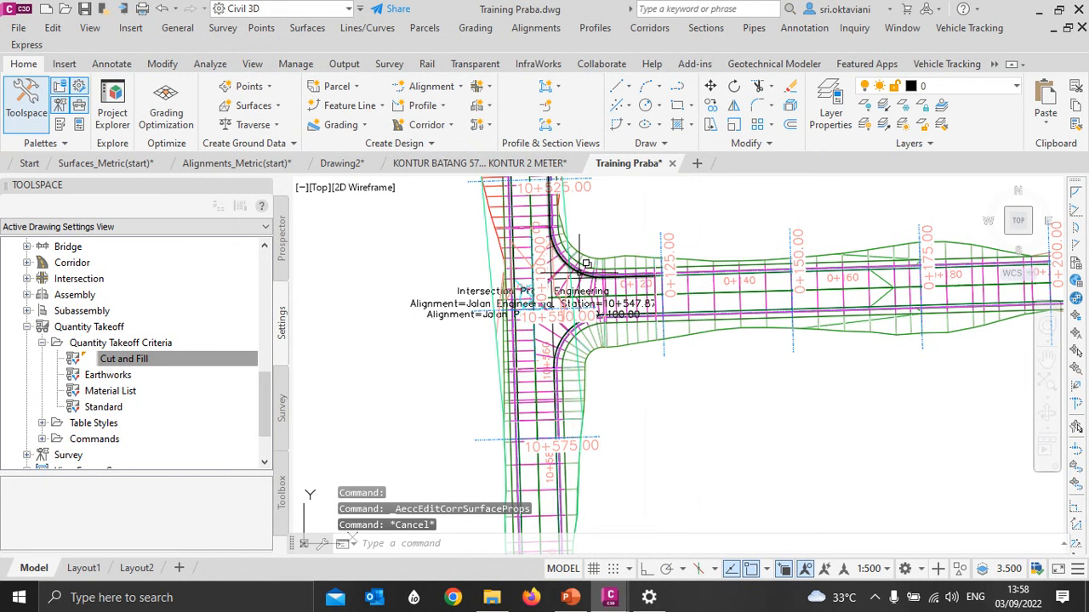
- Rename the intersection corridor, Corridor - (1), as Praba Engineering
click(580, 266)
click(194, 89)
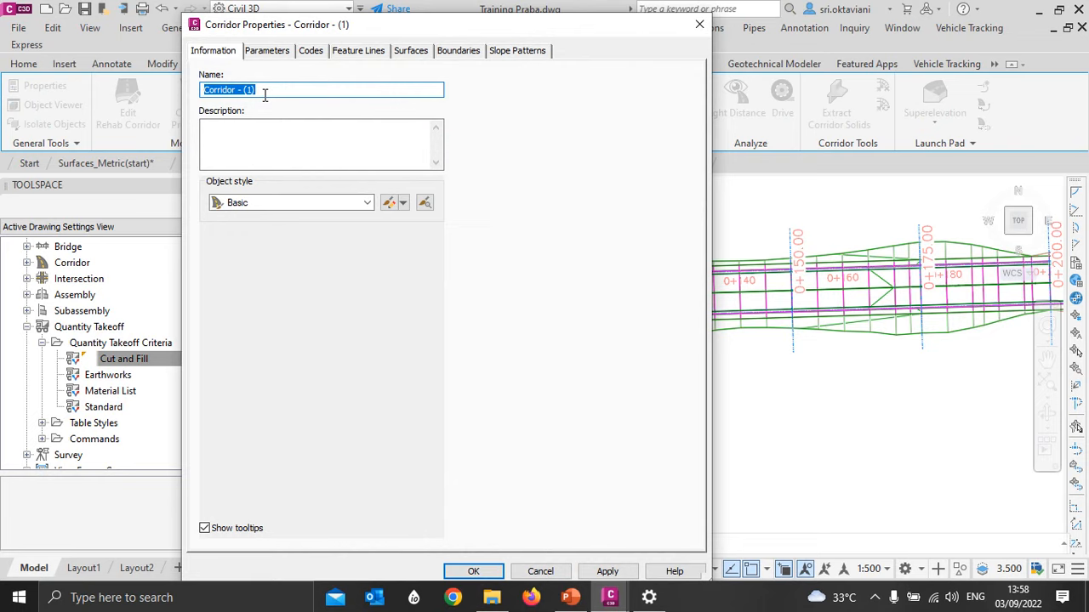
text(Praba Engineering)
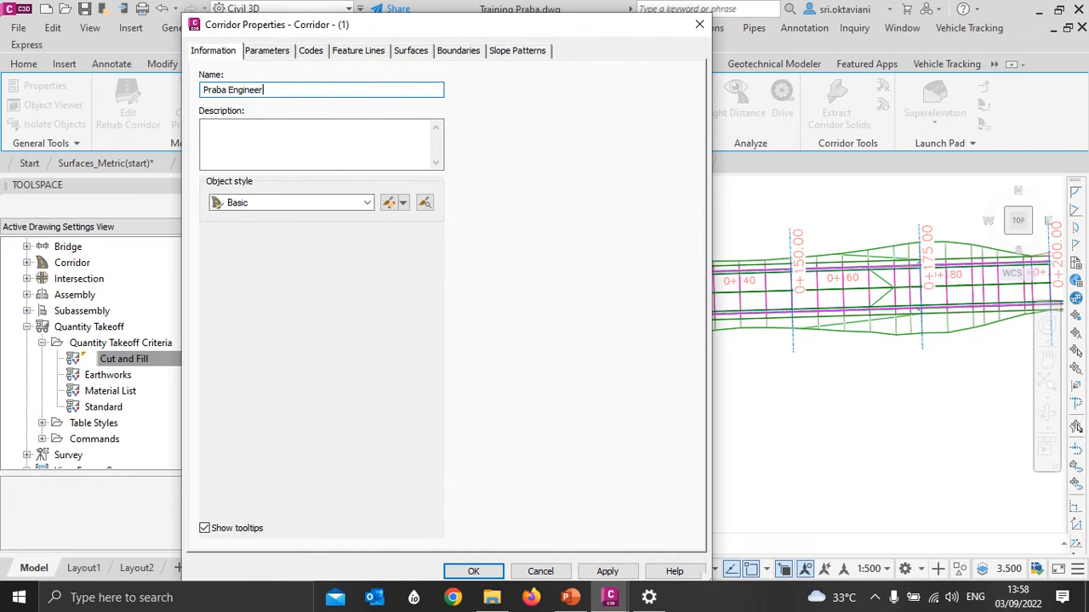
click(474, 572)
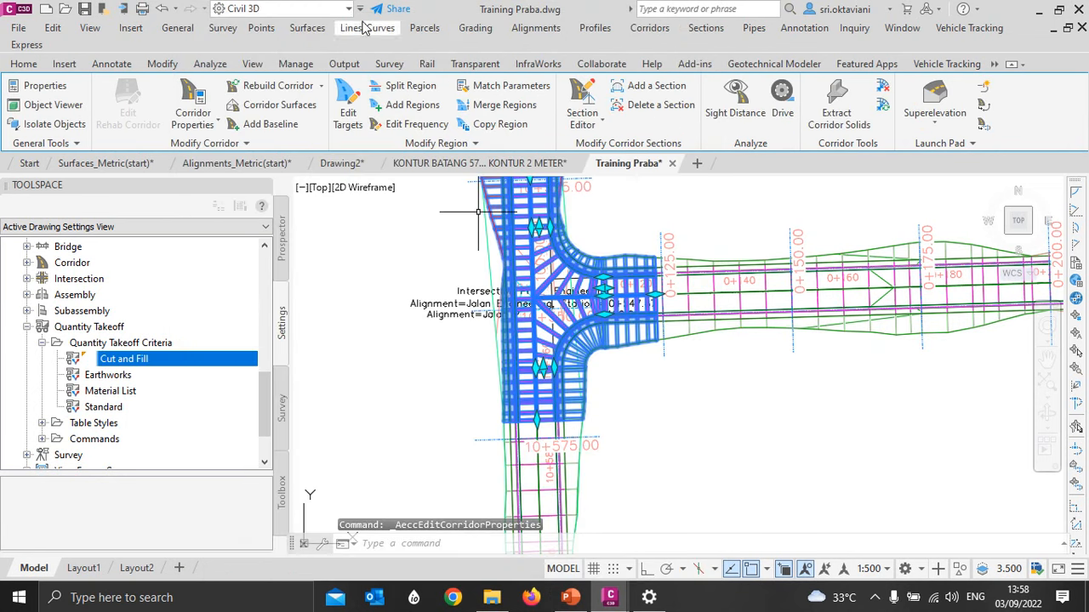
- Create a corridor surface for the Praba Engineering corridor and name it Praba Engineering - (TOP)
click(257, 104)
click(209, 104)
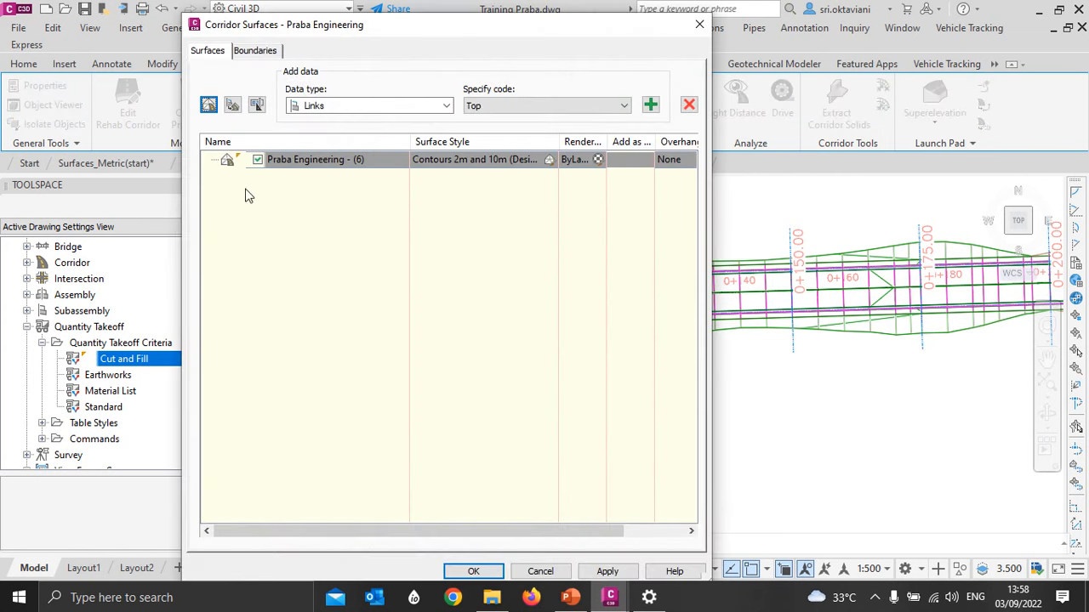
click(358, 160)
key(Right)
key(Left)
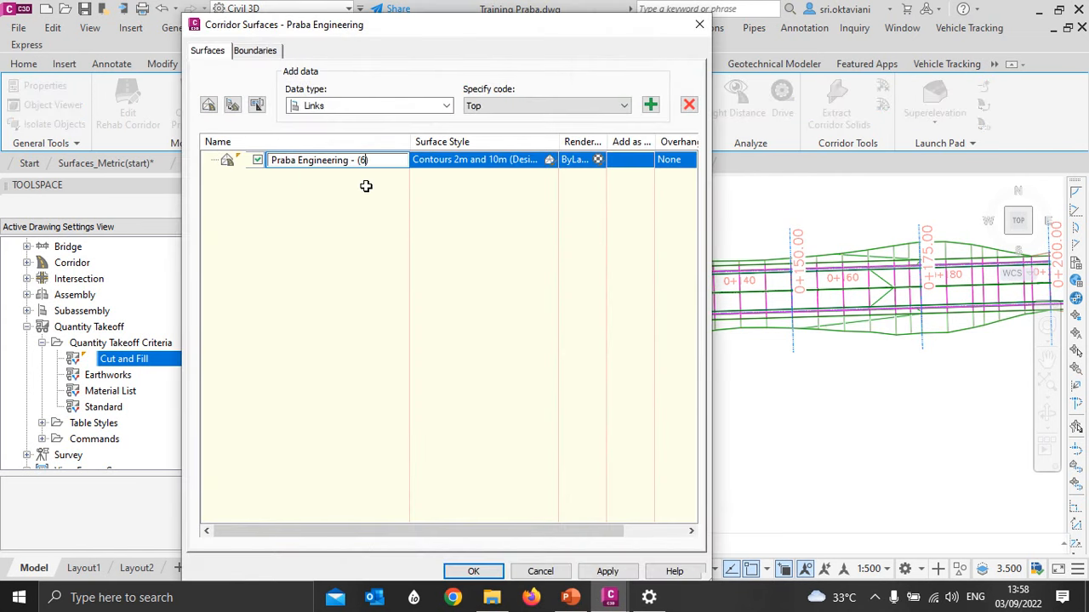
text(TOP)
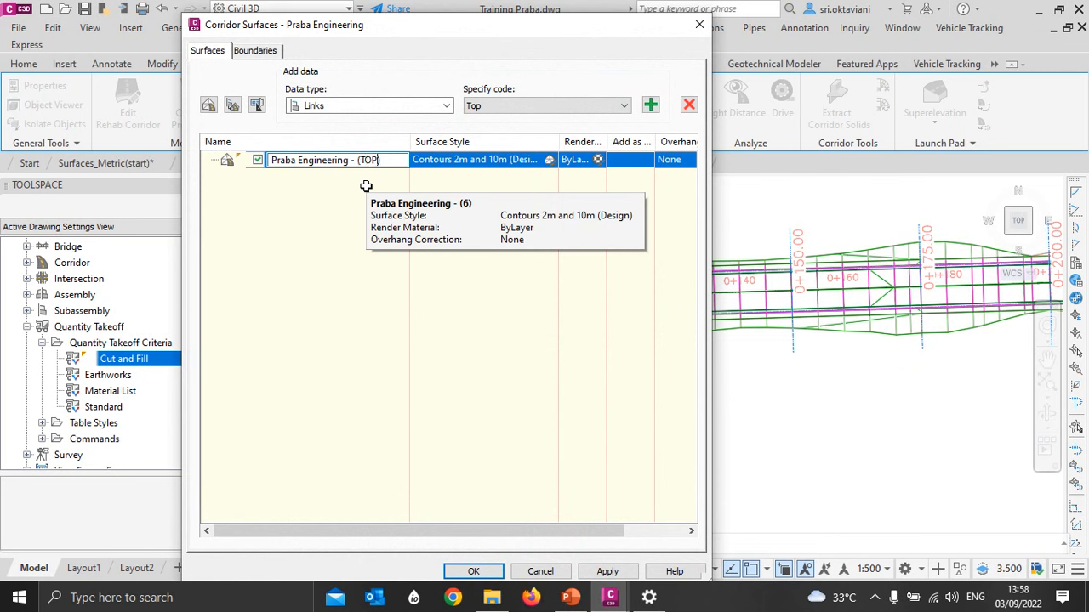
- Set the surface style of Praba Engineering - (TOP) to Contours 1m and 5m (Design)
click(551, 160)
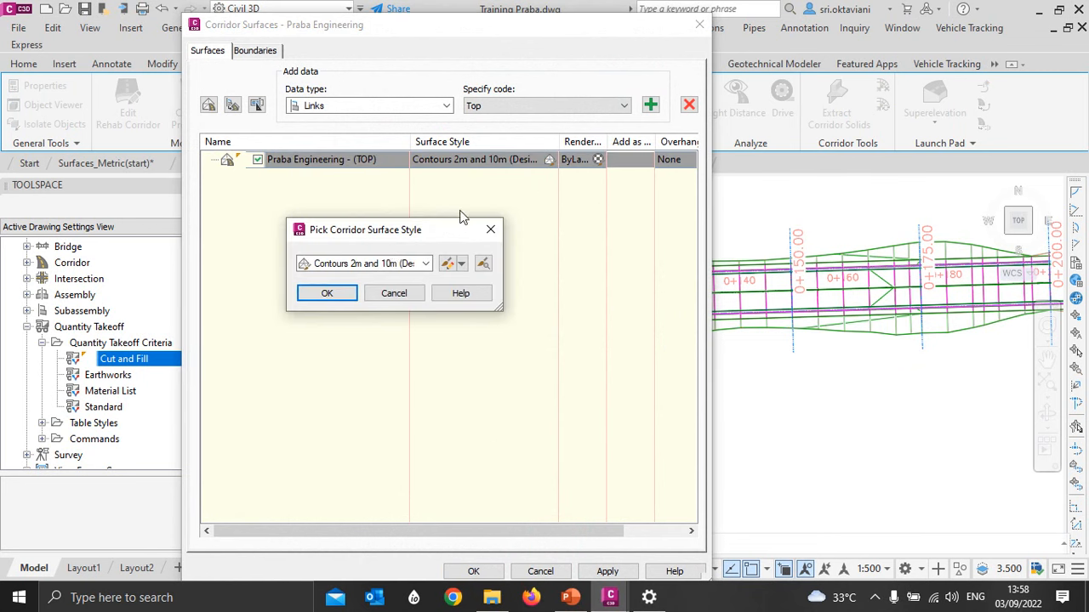
click(366, 263)
scroll(366, 340, up, 1)
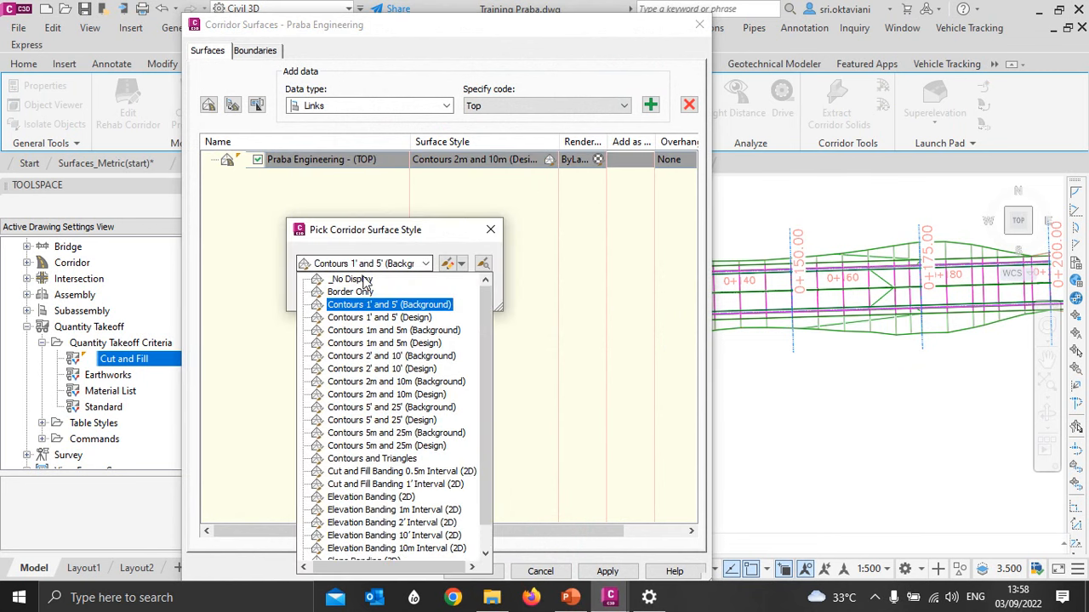
click(383, 343)
click(345, 293)
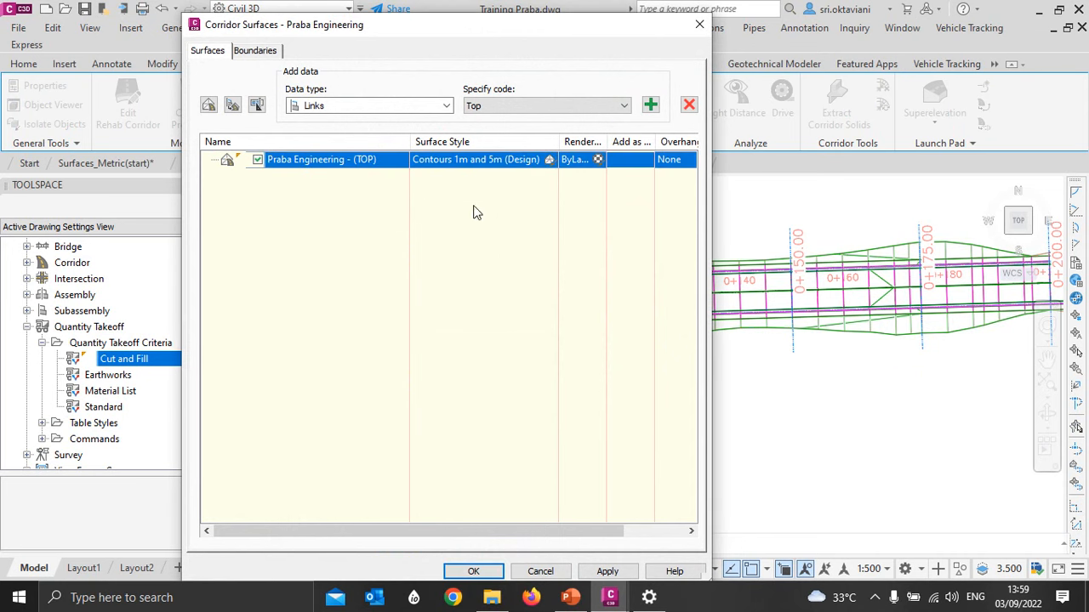
- Add the Top links to the Praba Engineering - (TOP) surface as breaklines and set its overhang correction to Top Links
click(650, 105)
click(662, 160)
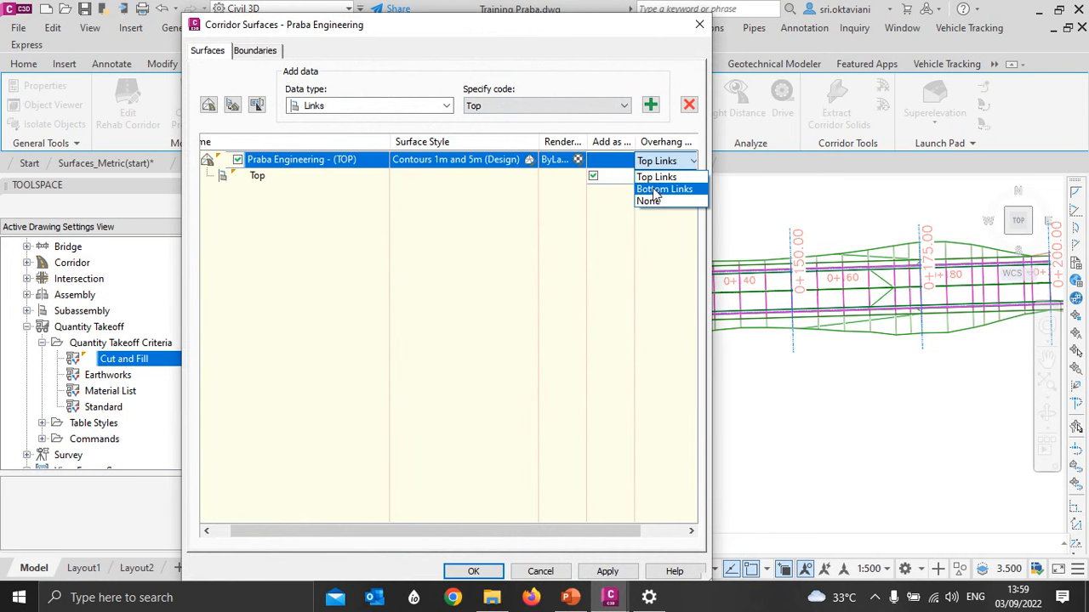
click(662, 173)
mouse_move(490, 533)
mouse_down()
mouse_move(499, 533)
mouse_move(489, 533)
mouse_up()
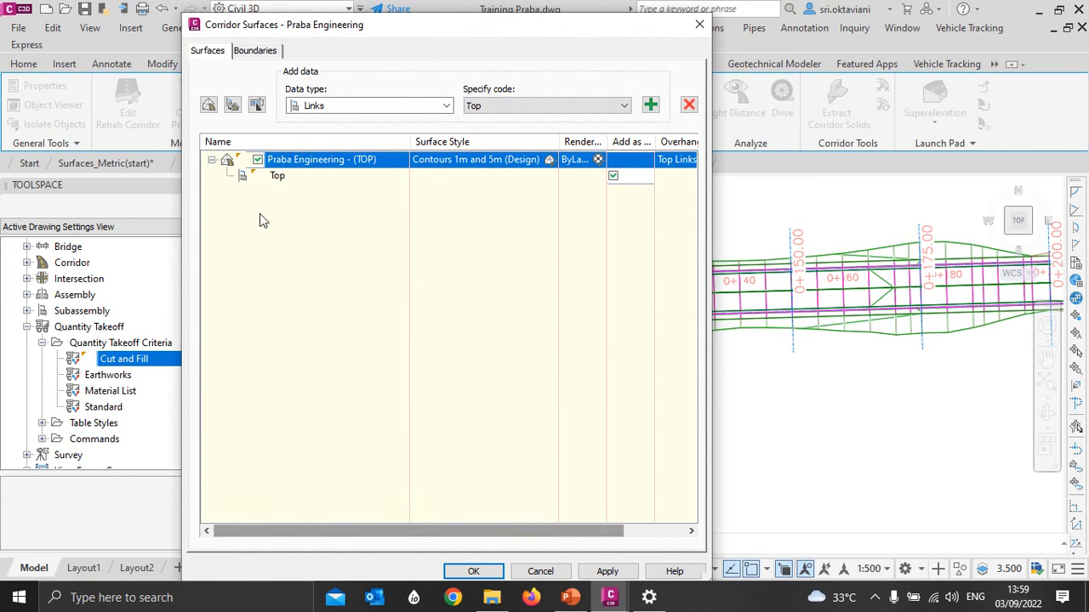
- Create a second corridor surface and name it Praba Engineering - (DATUM)
click(209, 104)
click(364, 176)
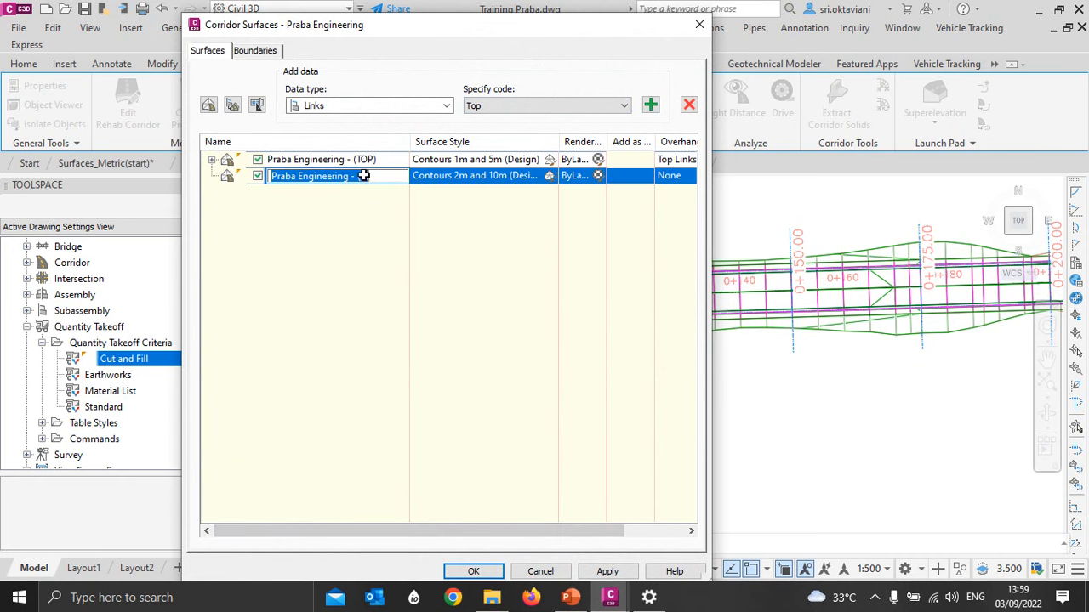
click(363, 176)
text(DA)
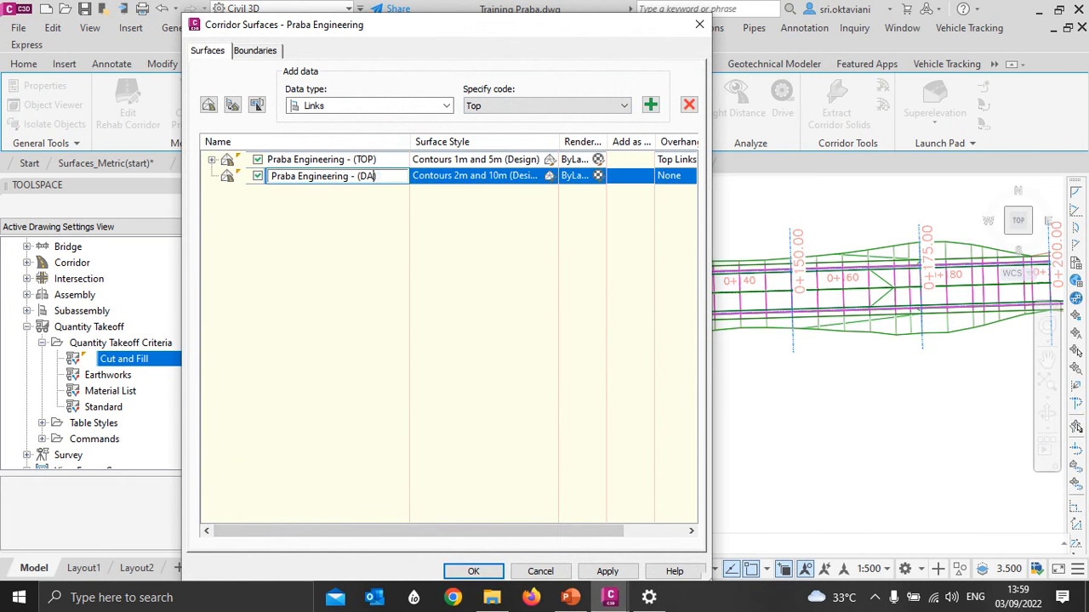
text(TUM)
- Set the surface style of Praba Engineering - (DATUM) to _No Display
click(473, 179)
click(369, 263)
scroll(369, 266, up, 1)
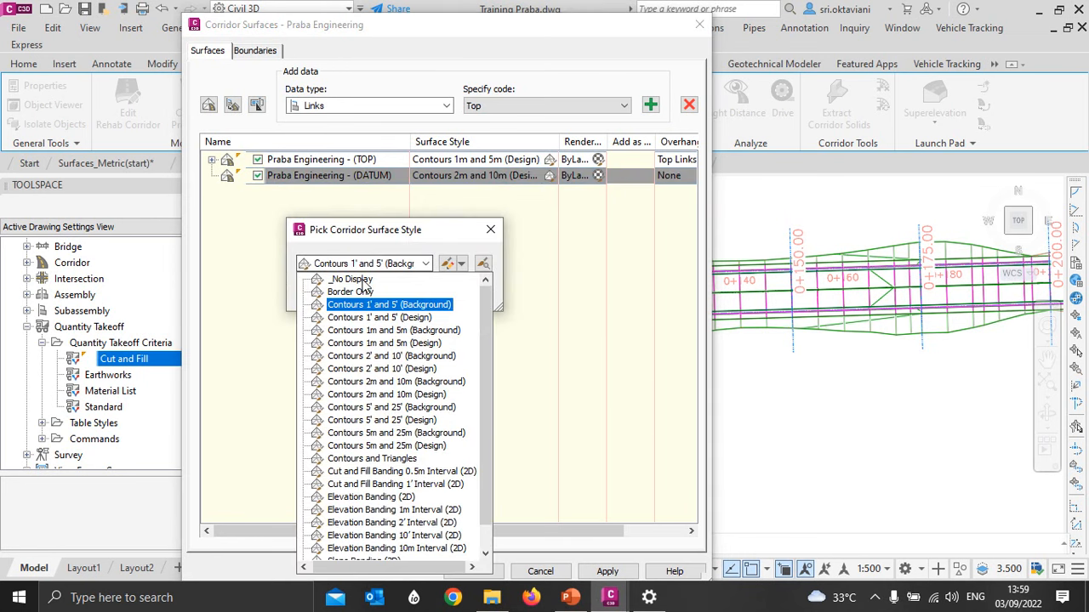
click(366, 281)
click(340, 292)
- Set the Praba Engineering - (DATUM) overhang correction to Bottom Links and add the Datum links to it as breaklines
click(667, 176)
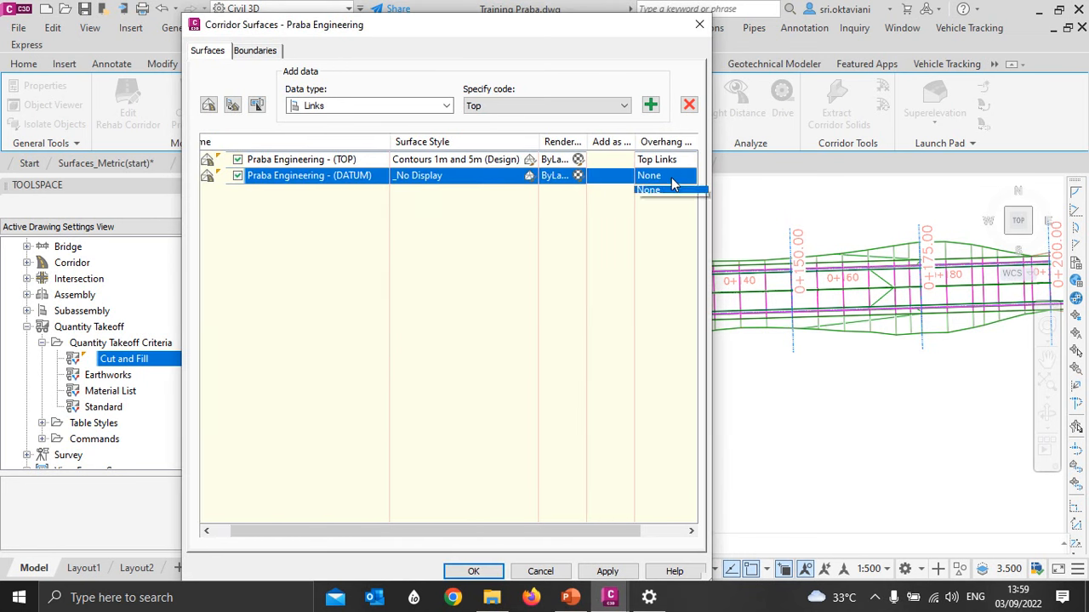
click(653, 206)
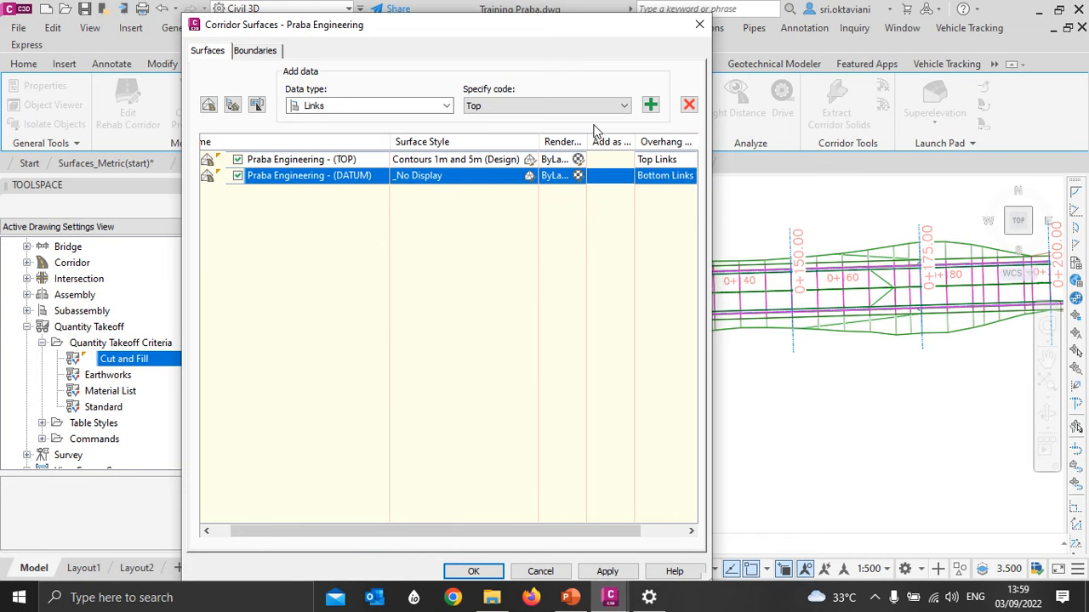
click(600, 105)
click(490, 188)
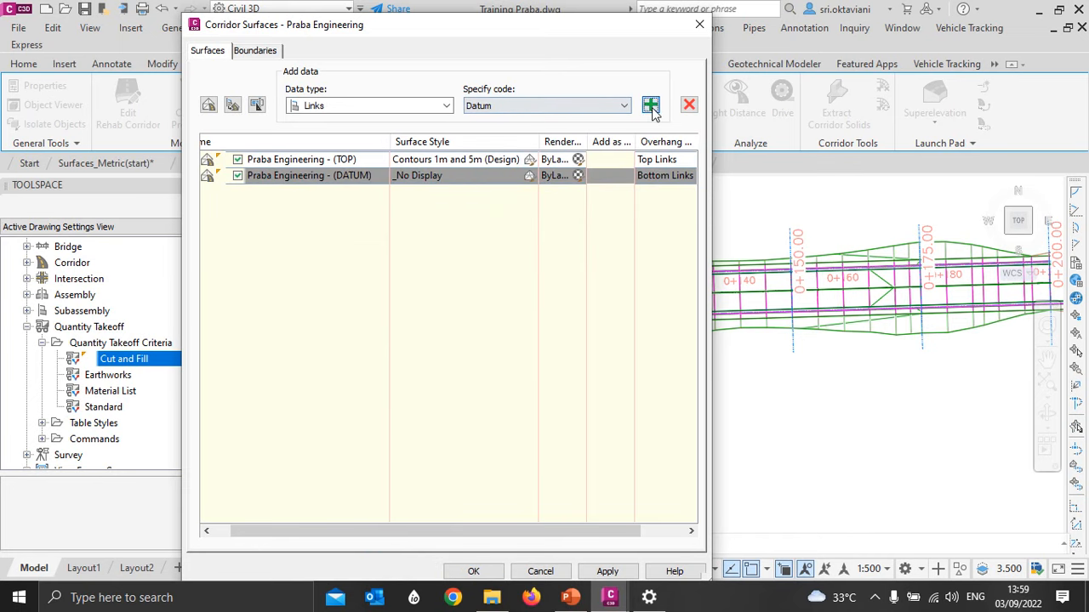
click(650, 105)
click(587, 192)
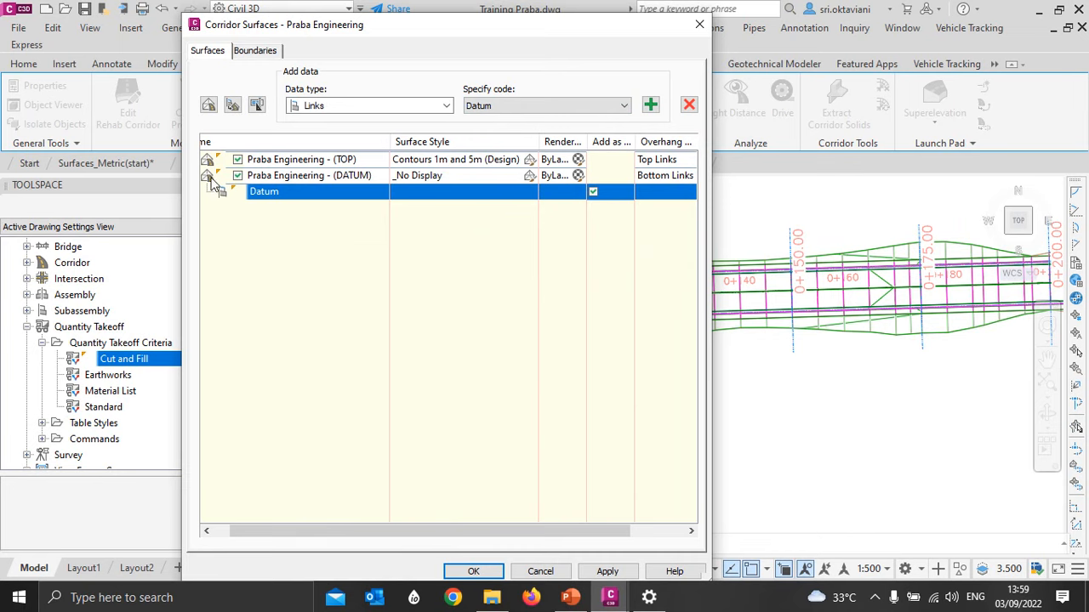
- Add the corridor extents as the outer boundary of the Praba Engineering - (TOP) surface
drag(335, 531, 310, 529)
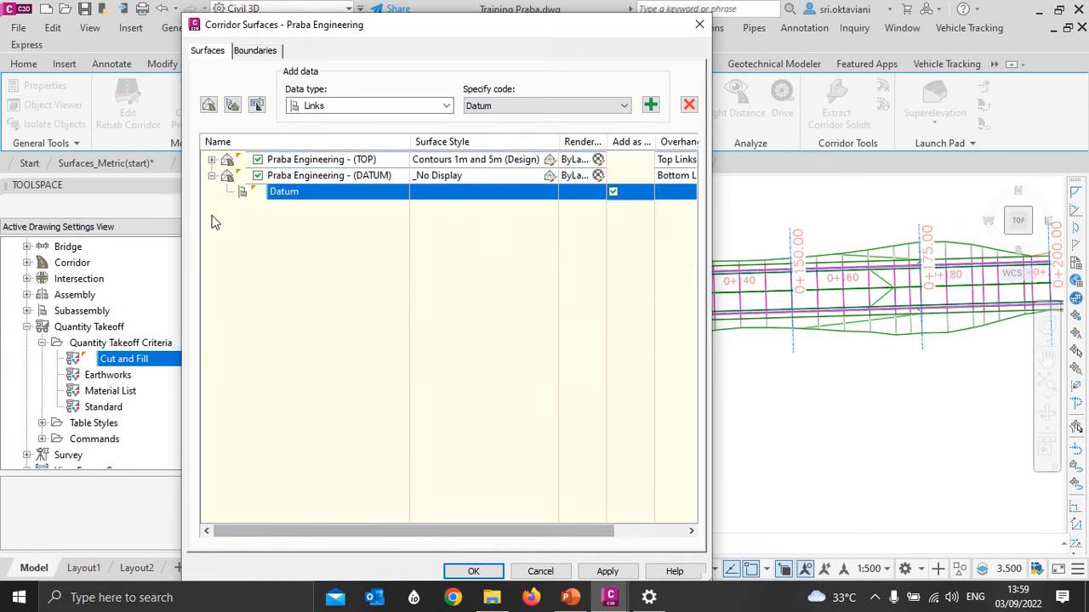
click(211, 159)
click(261, 52)
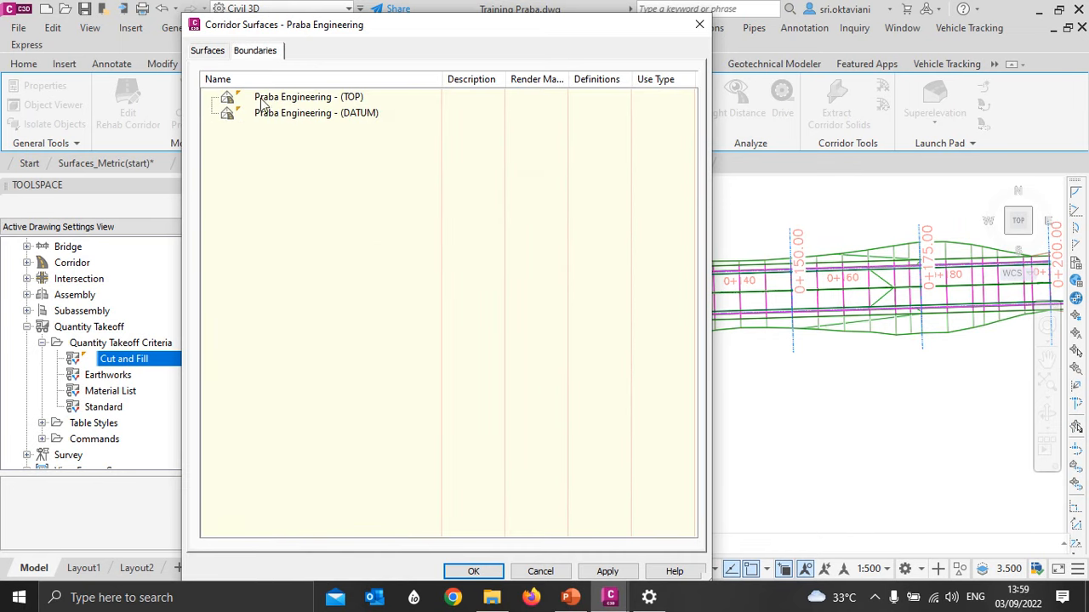
right_click(266, 97)
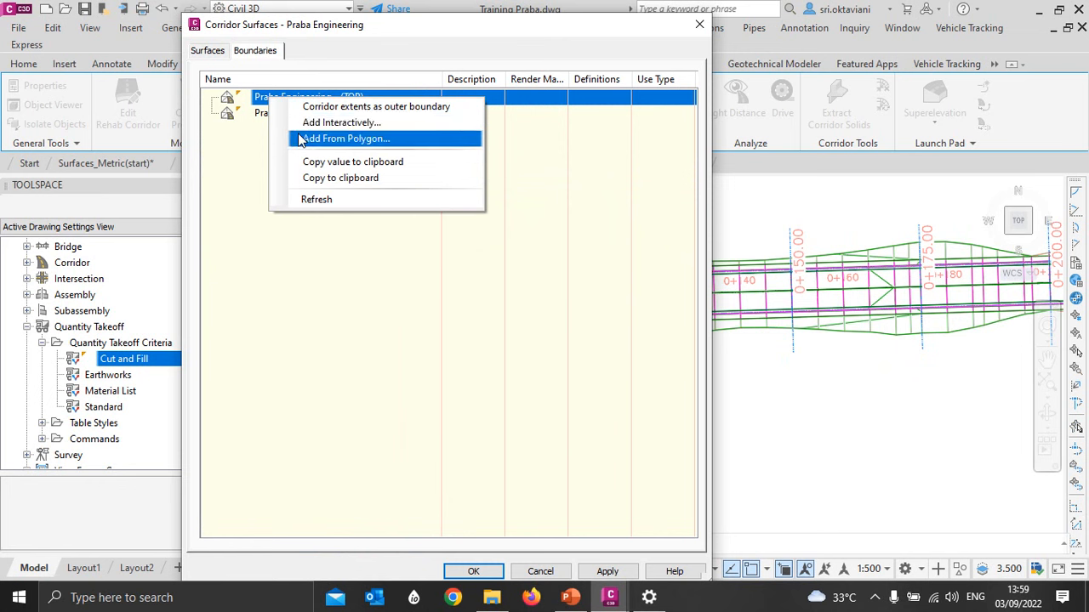
click(357, 106)
- Add the corridor extents as the outer boundary of the Praba Engineering - (DATUM) surface, accept the surface settings and deselect the corridor
right_click(287, 133)
click(315, 142)
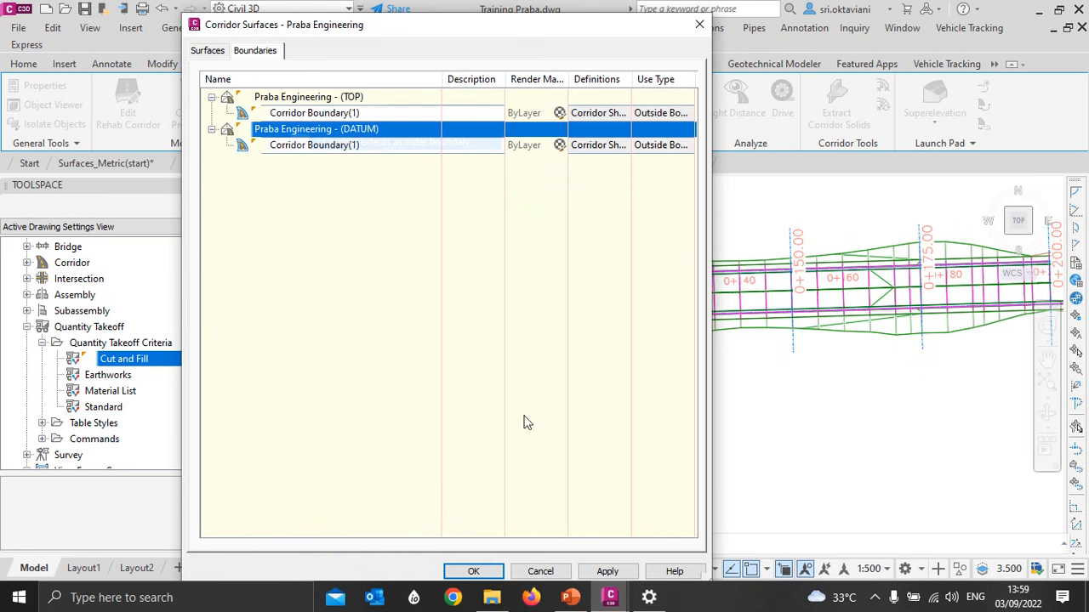
click(474, 571)
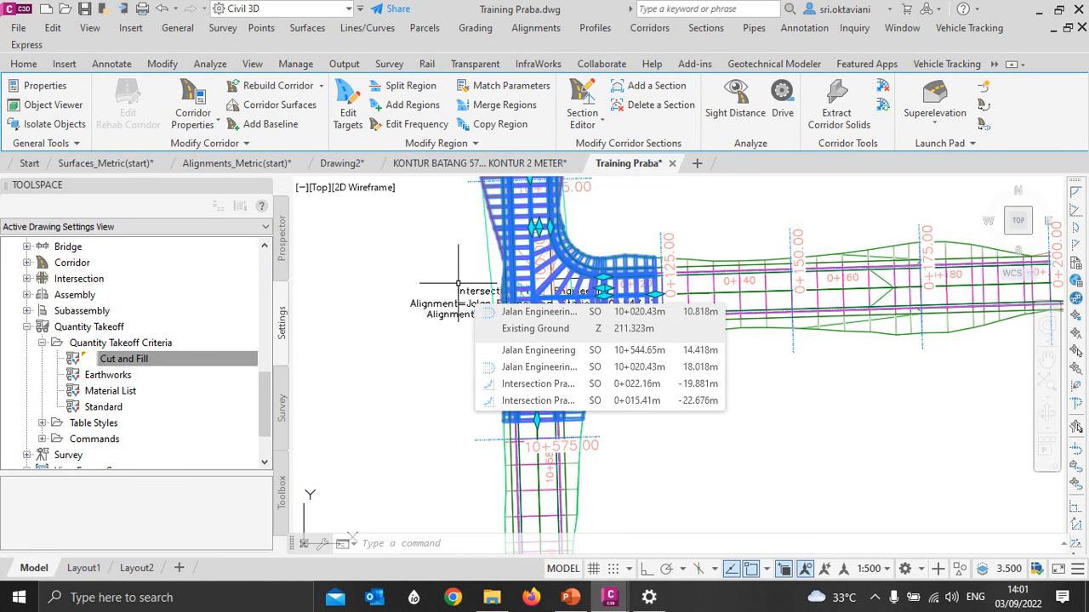
key(Escape)
scroll(515, 412, up, 2)
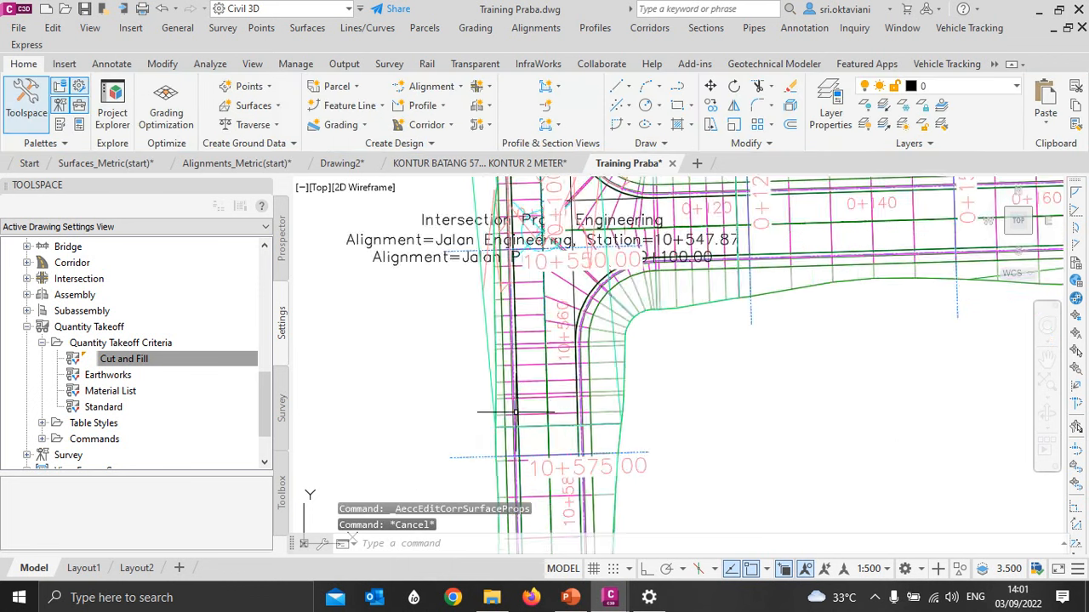
scroll(425, 336, down, 3)
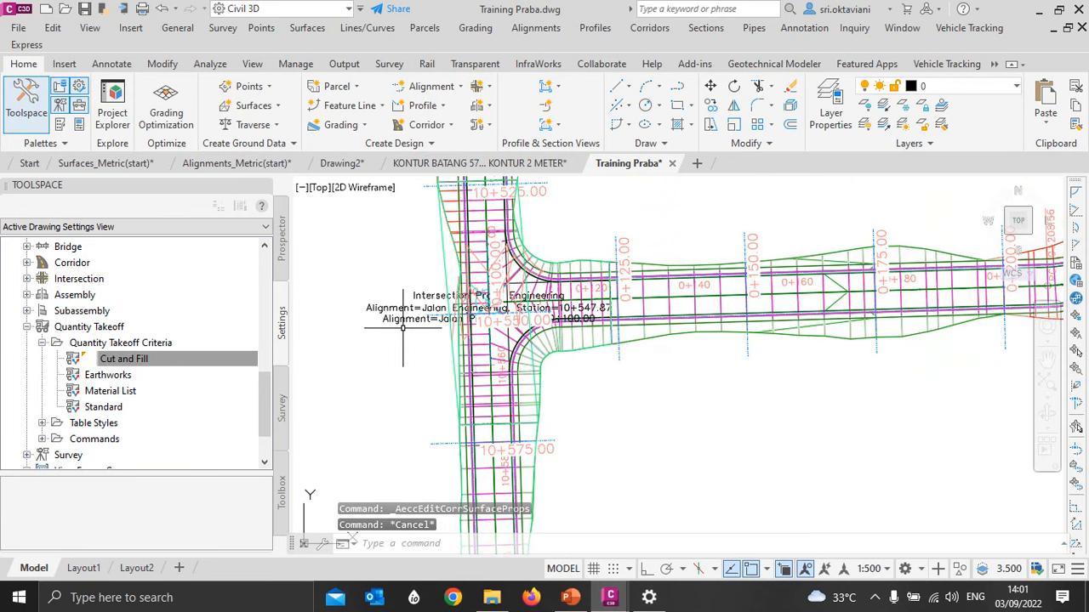
mouse_move(403, 328)
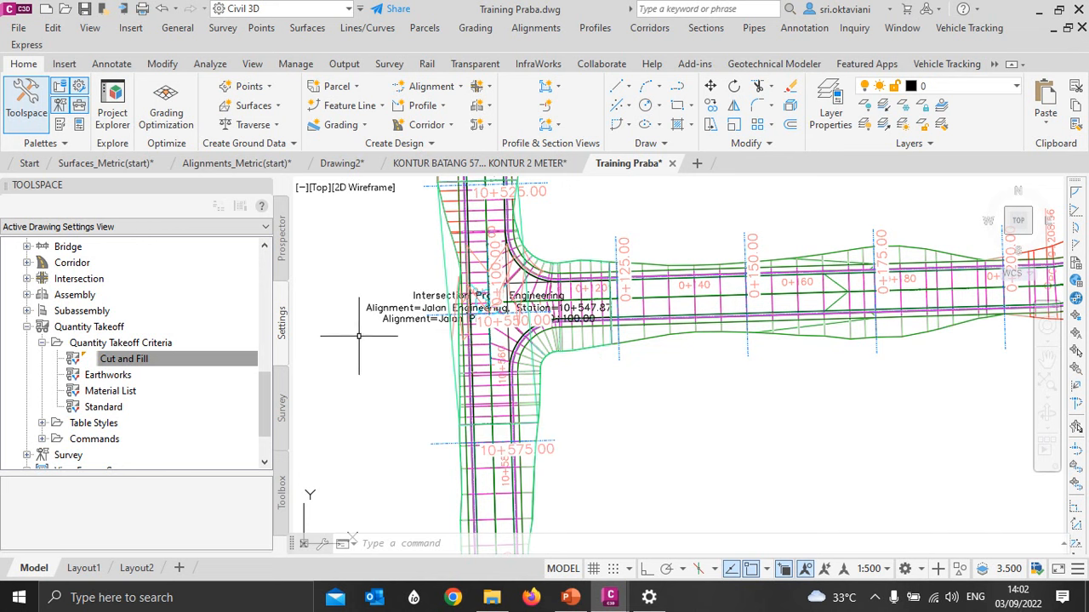
- Review the TOP and DATUM surfaces and the corridors listed in the drawing's object tree
scroll(119, 307, up, 6)
scroll(53, 283, up, 3)
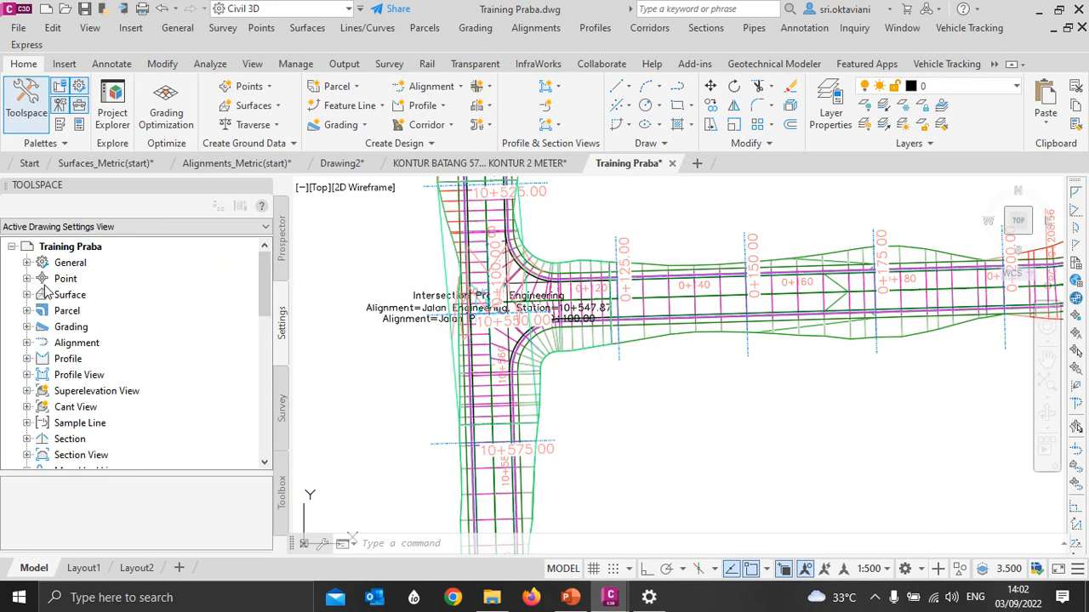
click(282, 240)
scroll(33, 314, up, 4)
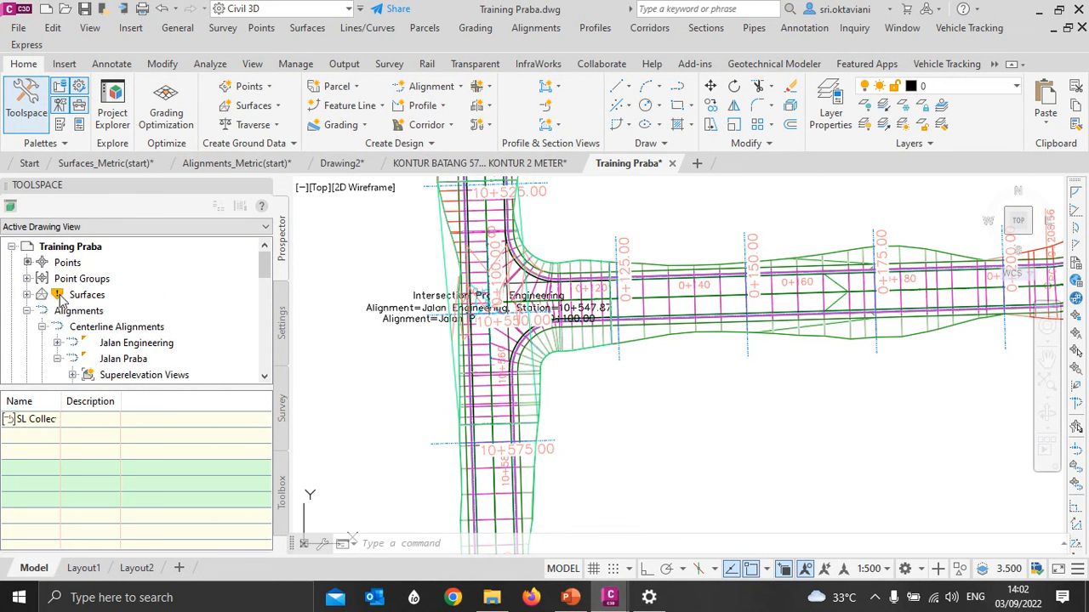
scroll(43, 295, down, 1)
scroll(44, 290, up, 1)
click(26, 294)
scroll(126, 283, down, 1)
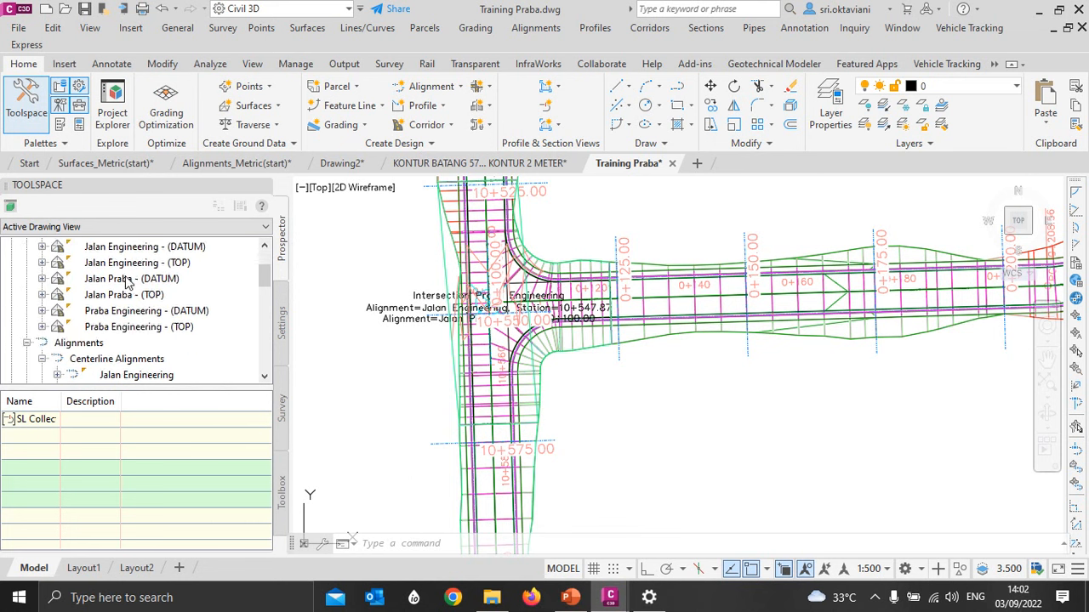
scroll(129, 283, up, 1)
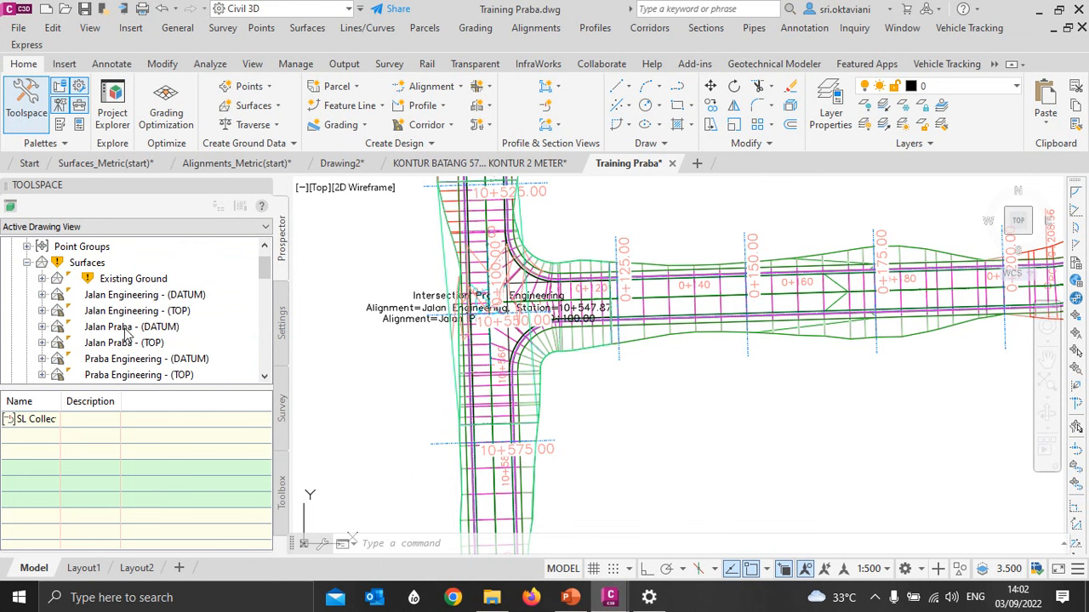
scroll(157, 311, down, 1)
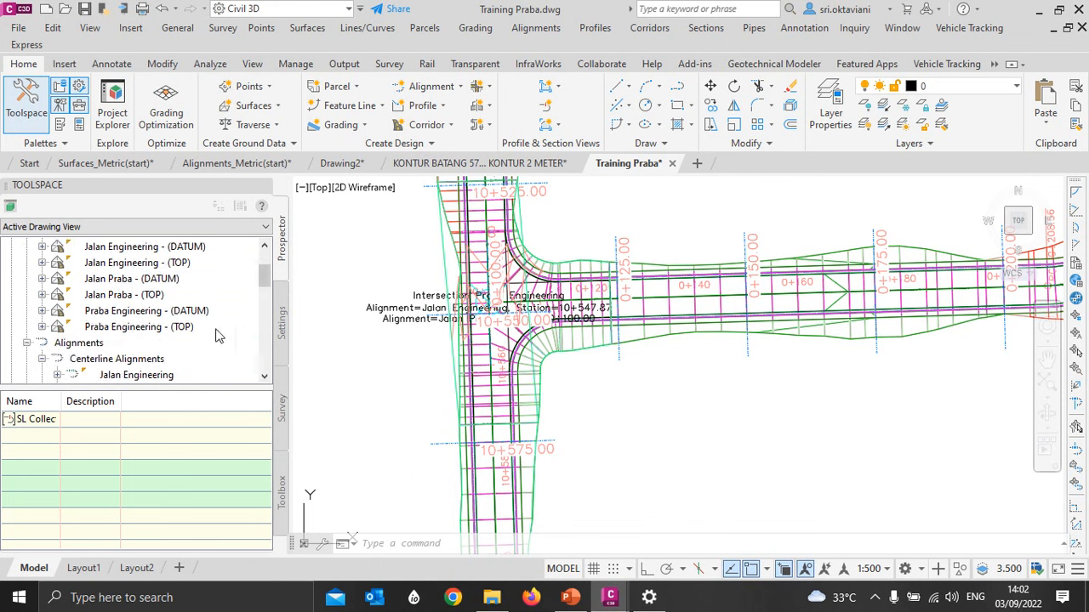
scroll(144, 339, up, 1)
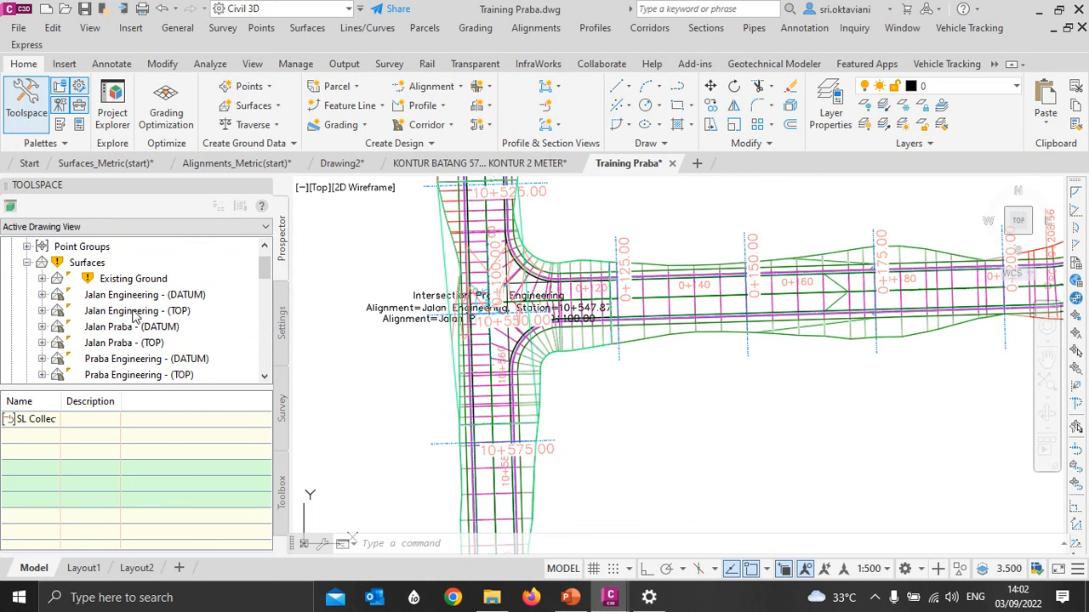
scroll(86, 281, down, 7)
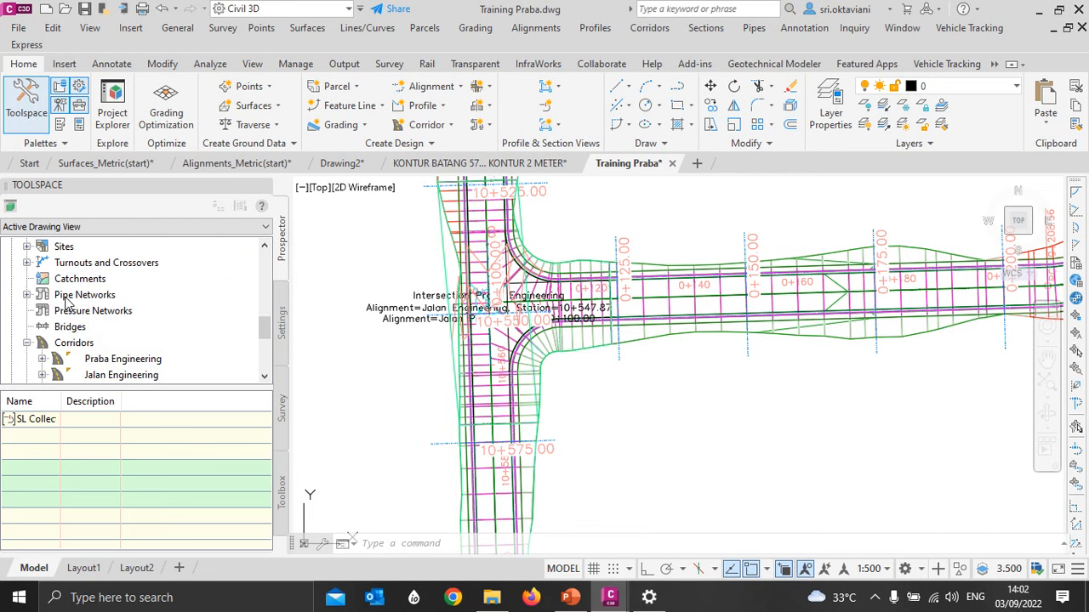
scroll(85, 306, down, 3)
scroll(75, 328, up, 1)
scroll(73, 341, up, 8)
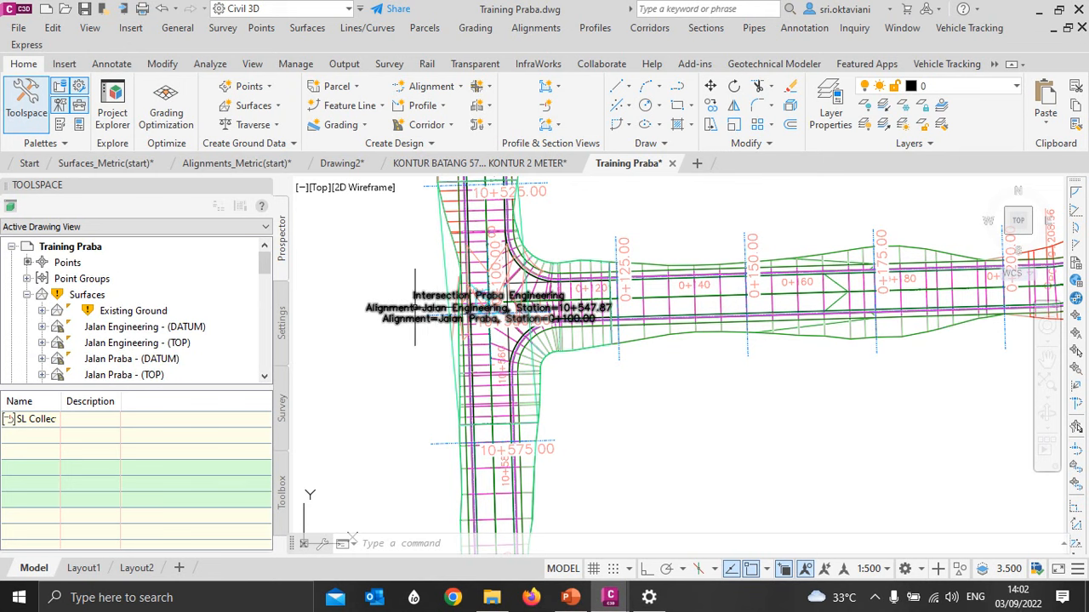
key(Escape)
key(Escape)
key(Escape)
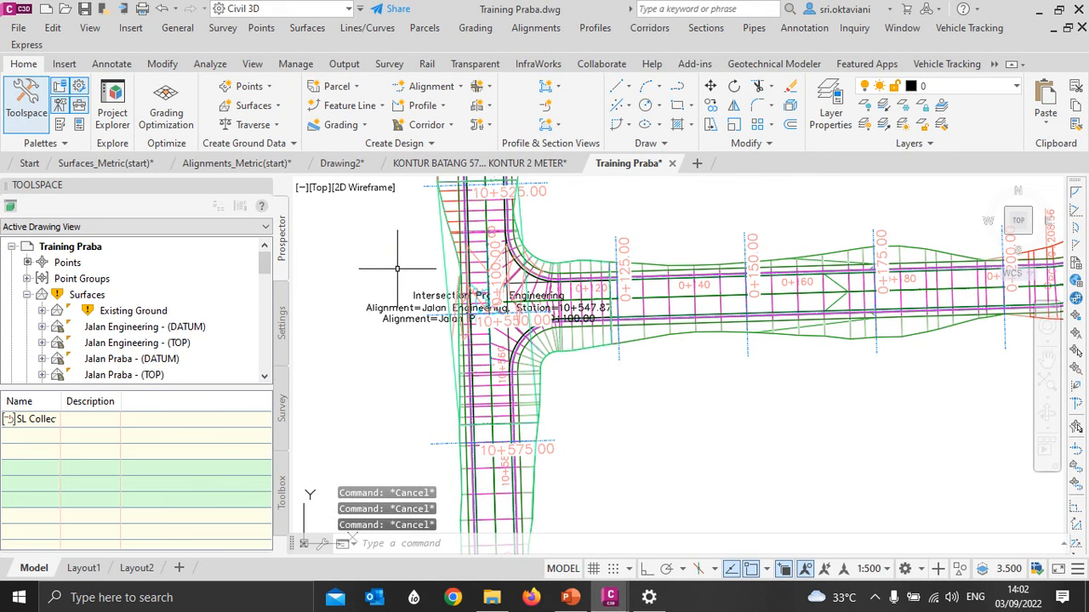
scroll(396, 270, down, 4)
middle_drag(425, 275, 393, 277)
scroll(417, 303, up, 5)
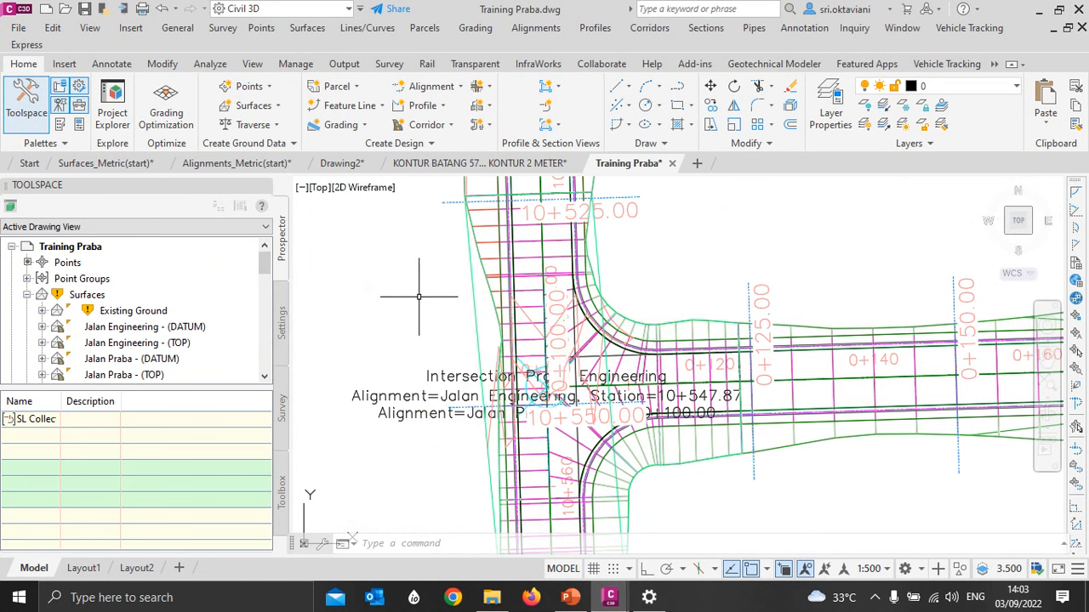
scroll(436, 282, down, 1)
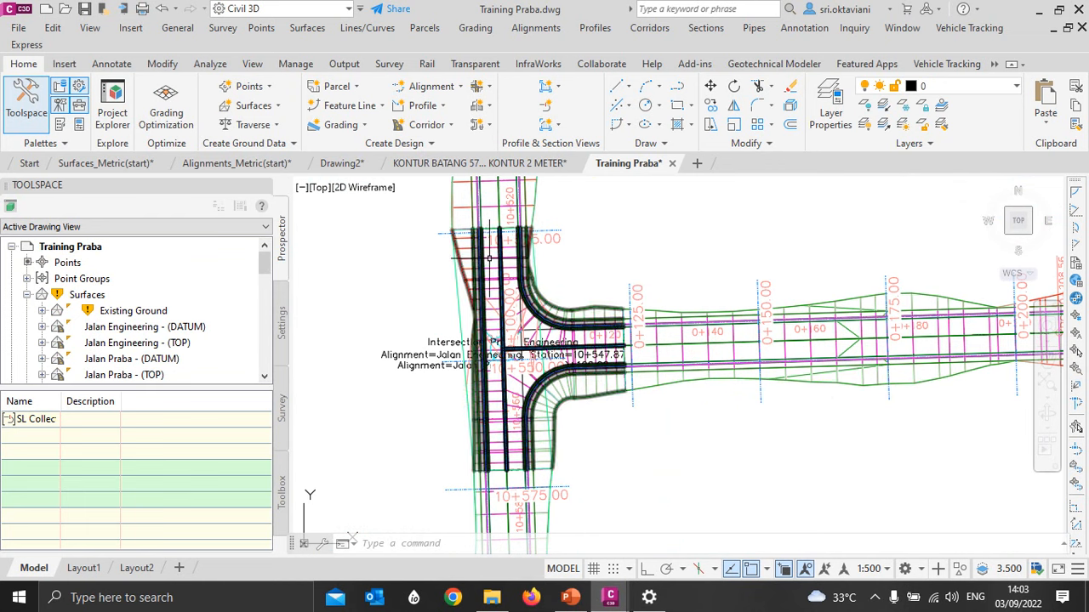
- Inspect the intersection and the joining road corridors together in the 3D Object Viewer, examining the junction from several angles
click(490, 247)
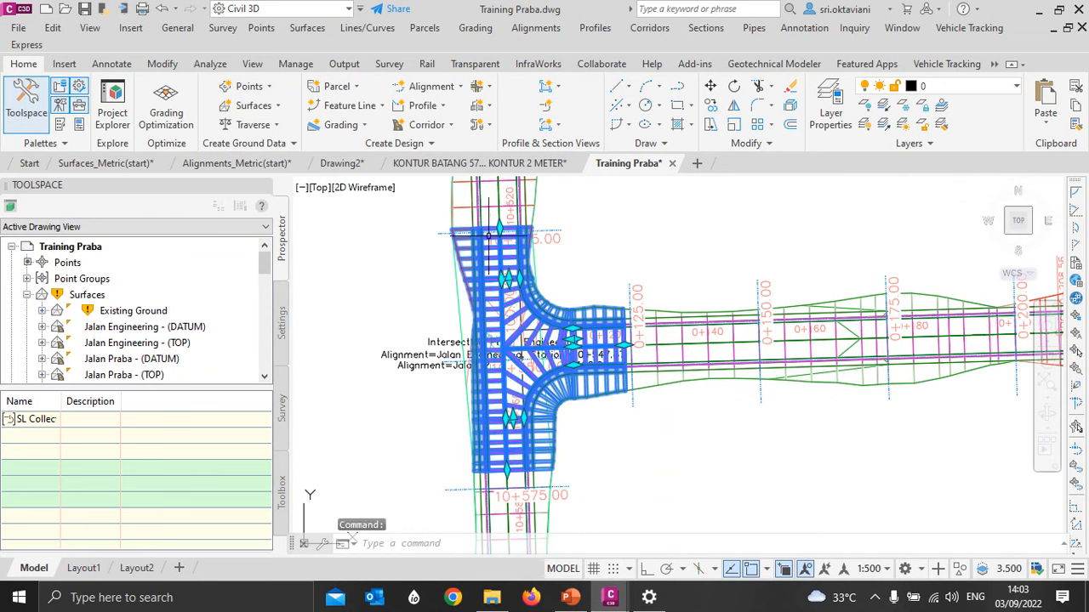
click(676, 326)
right_click(666, 325)
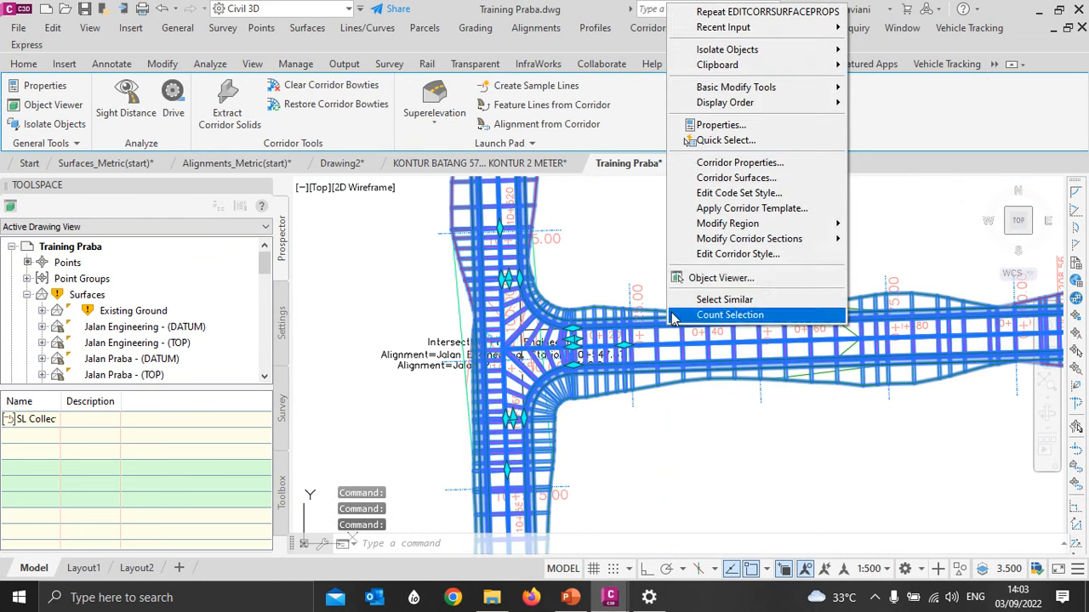
click(704, 278)
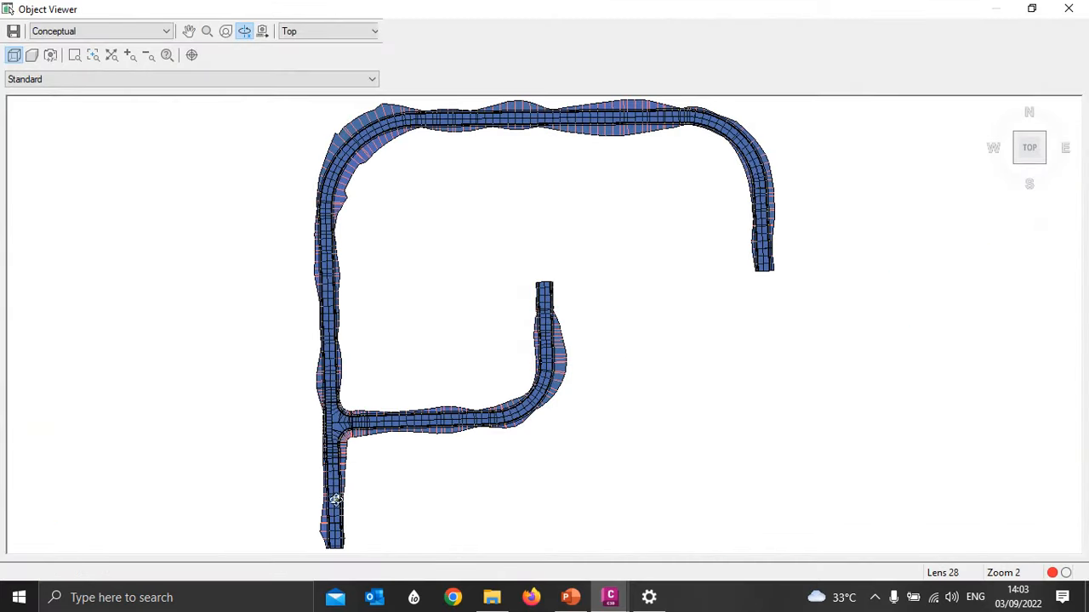
drag(336, 502, 385, 255)
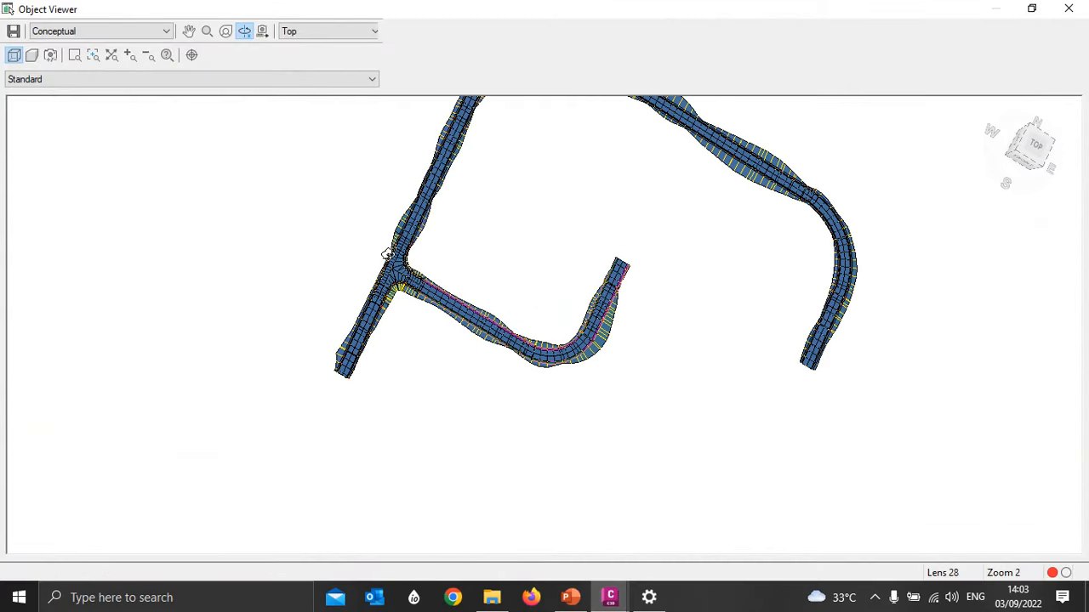
scroll(393, 269, up, 6)
middle_drag(457, 306, 833, 398)
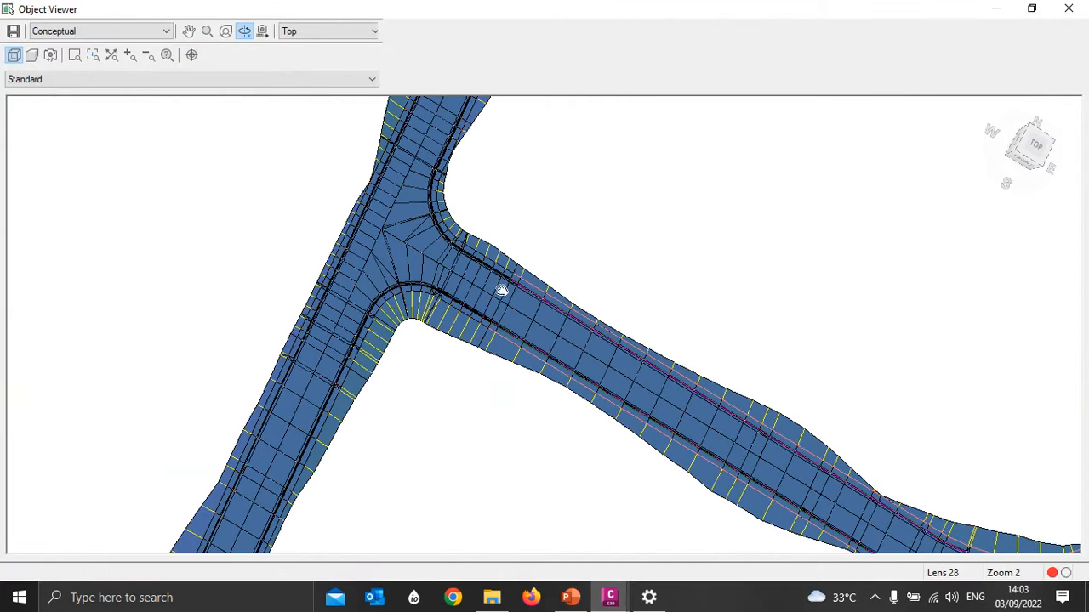
drag(433, 274, 418, 181)
middle_drag(454, 240, 511, 331)
scroll(477, 217, up, 3)
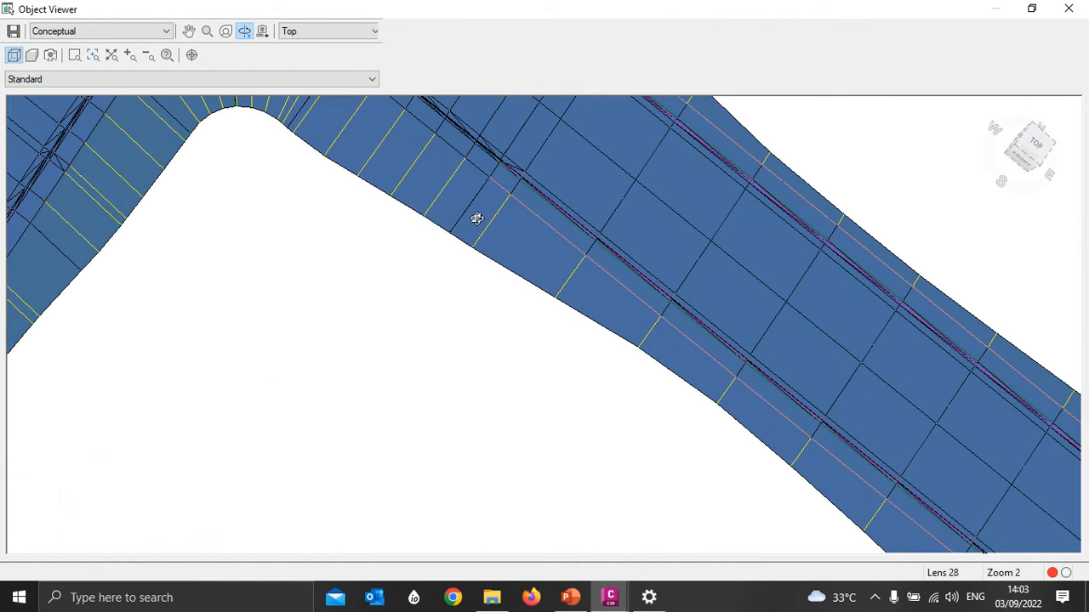
scroll(476, 216, down, 2)
middle_drag(452, 173, 502, 286)
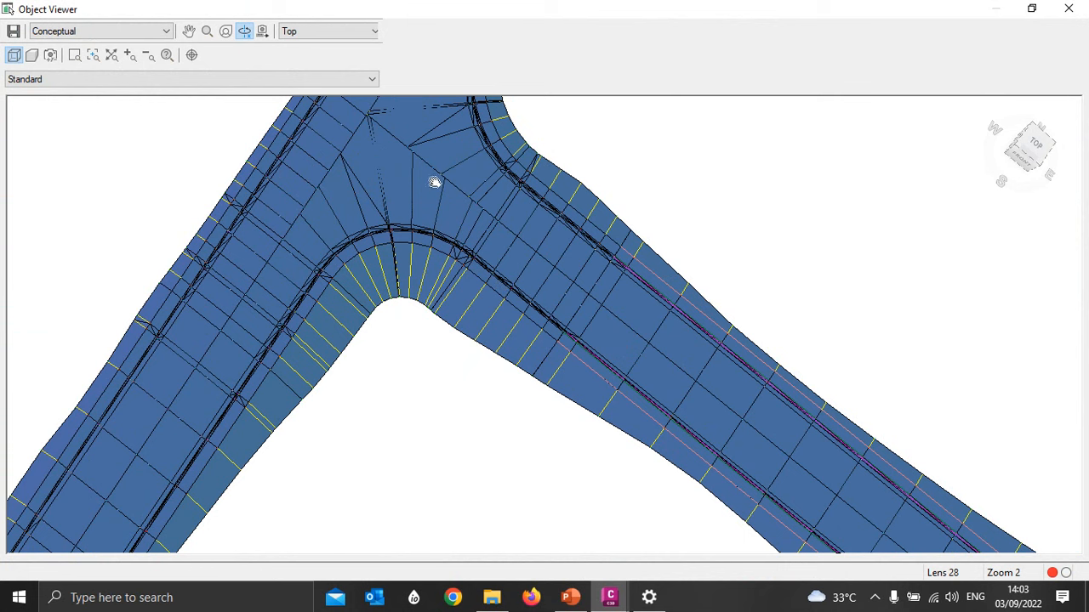
middle_drag(435, 180, 466, 281)
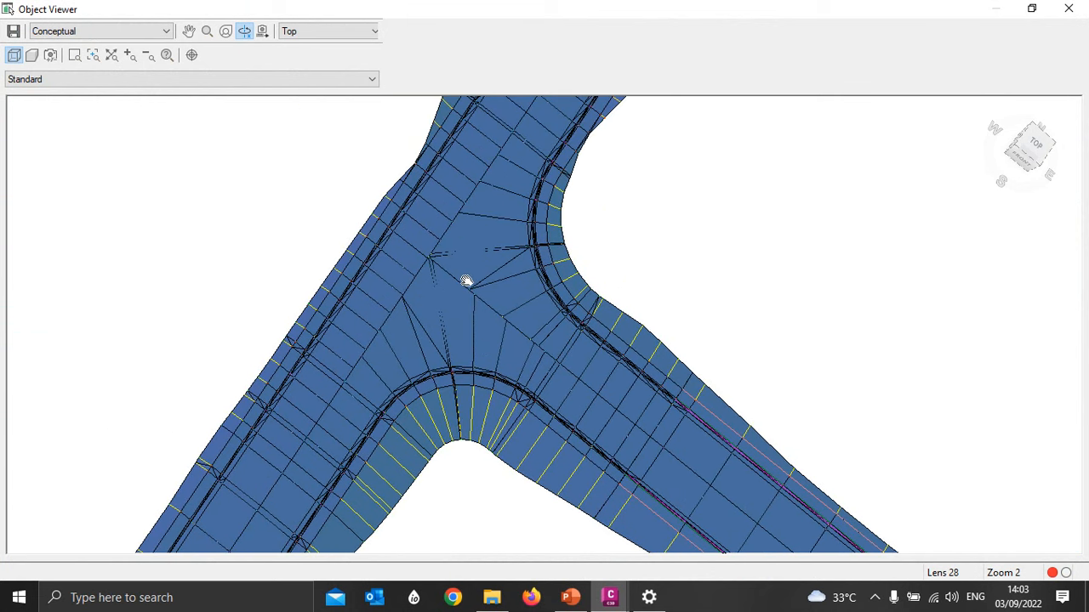
click(1069, 9)
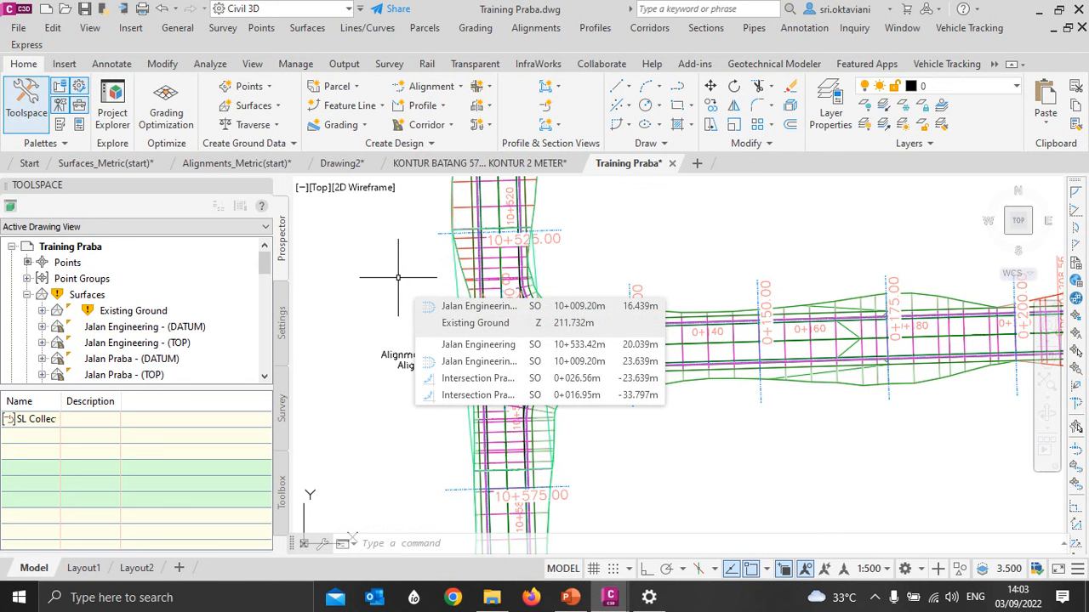
- Copy the Cut and Fill quantity takeoff criteria and name the copy "Cut and Fill Jalan Praba"
scroll(398, 277, down, 2)
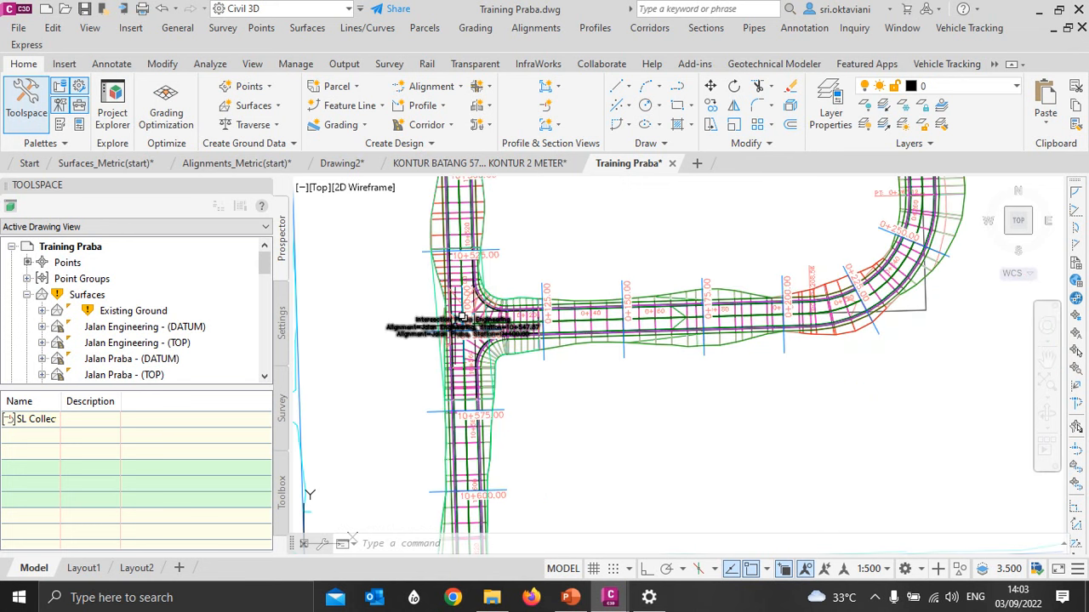
mouse_move(462, 317)
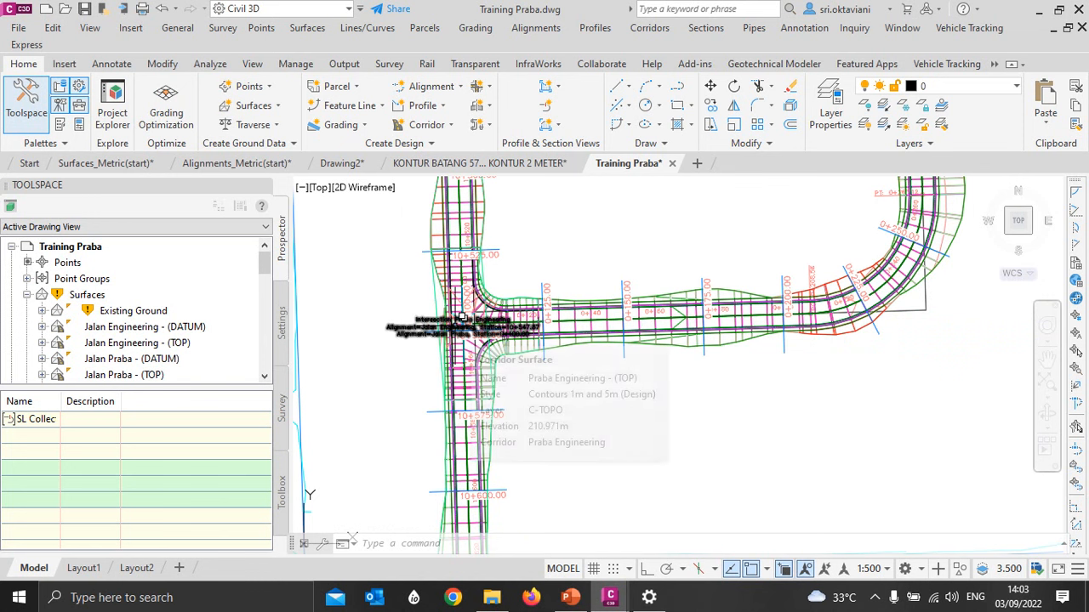
click(281, 324)
scroll(151, 294, down, 4)
scroll(152, 295, down, 5)
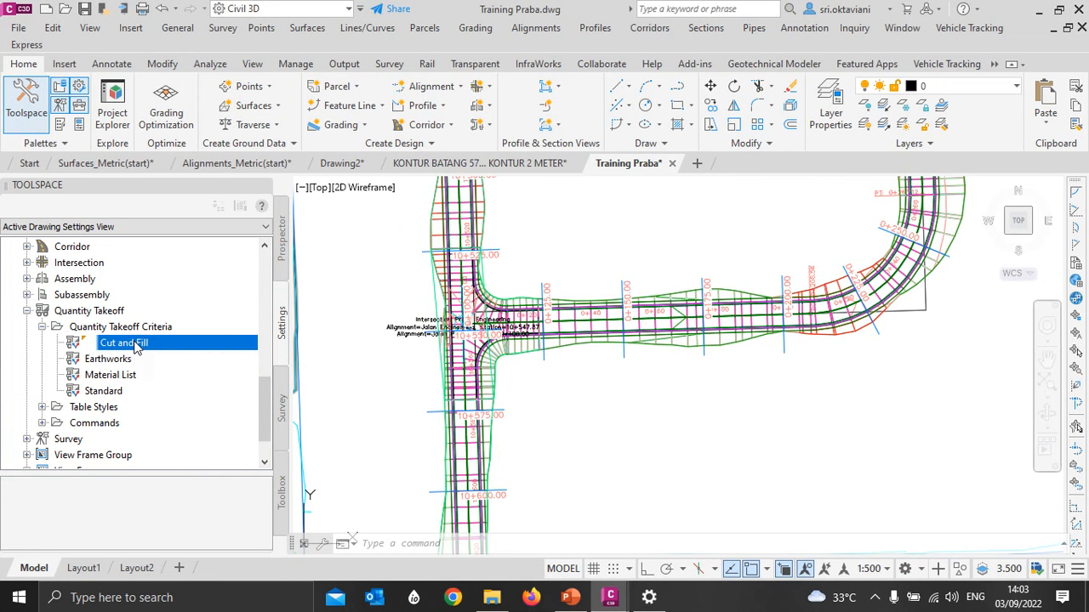
right_click(138, 342)
click(180, 374)
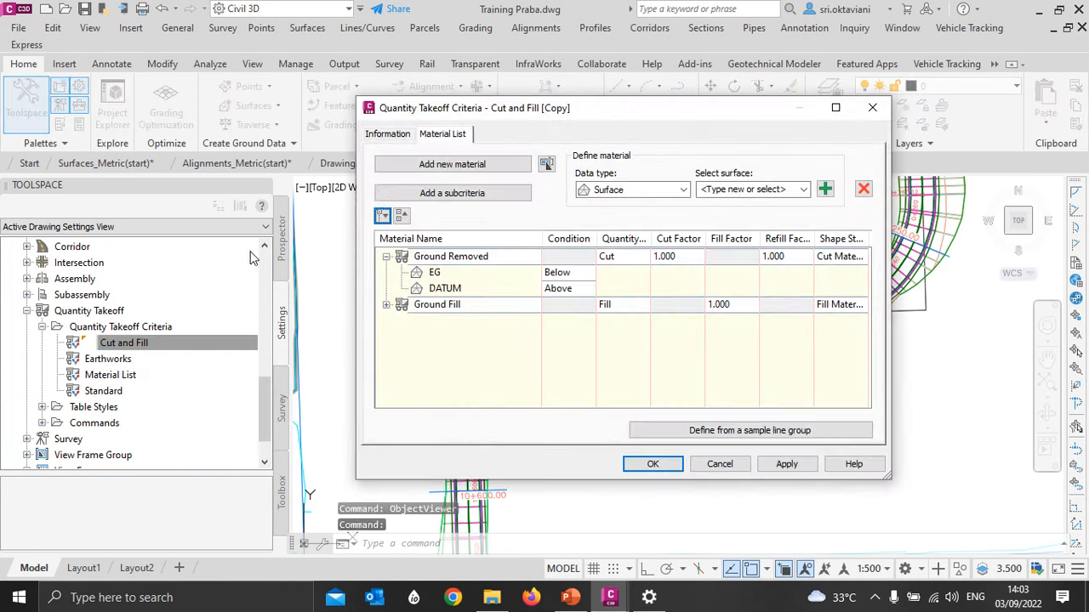
click(387, 134)
drag(454, 173, 423, 173)
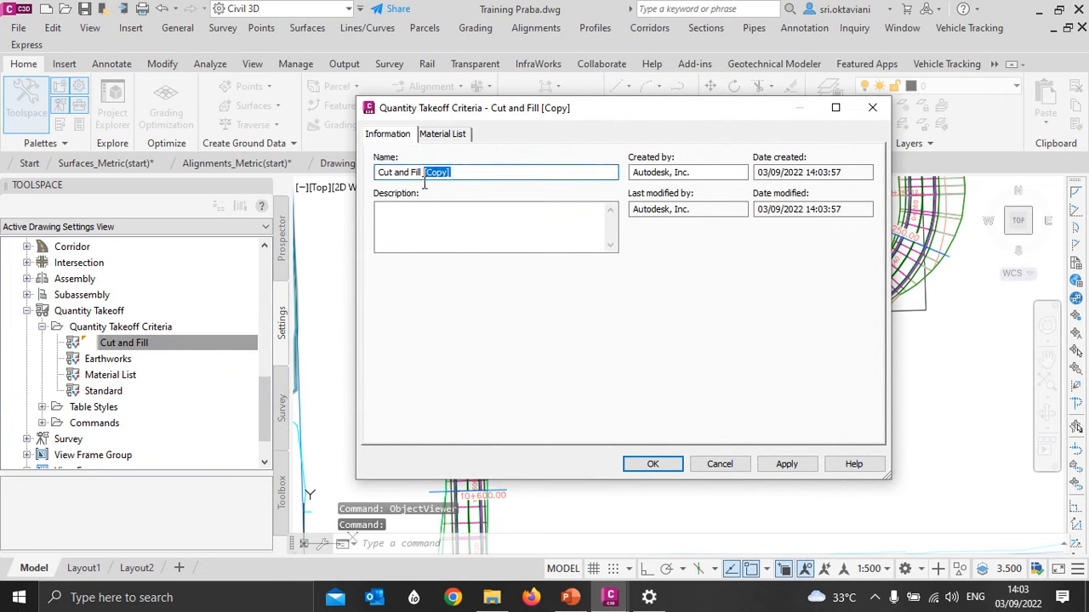
text(J)
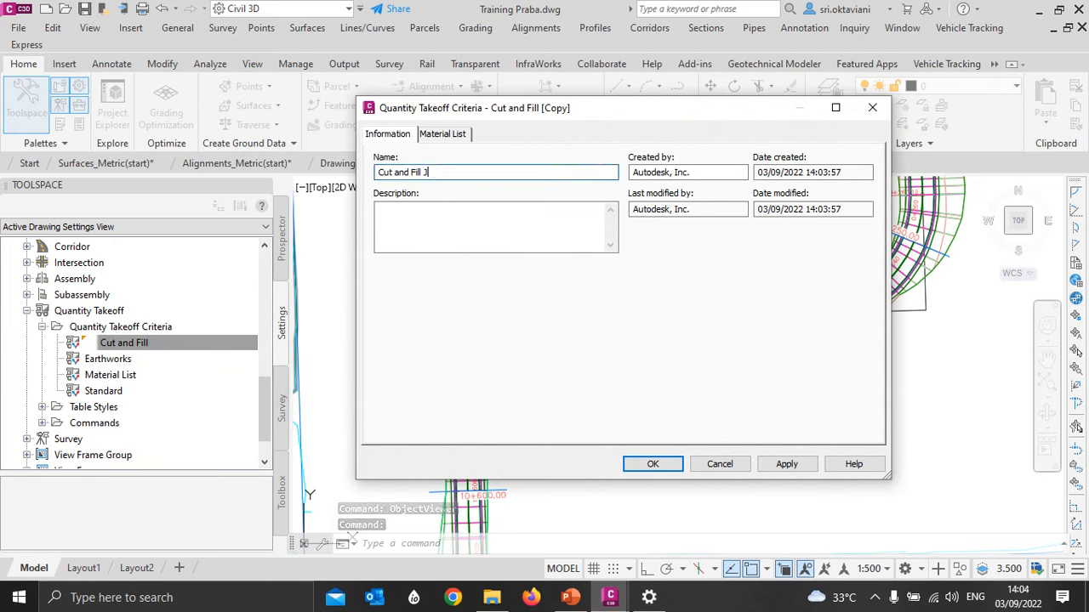
text(alan)
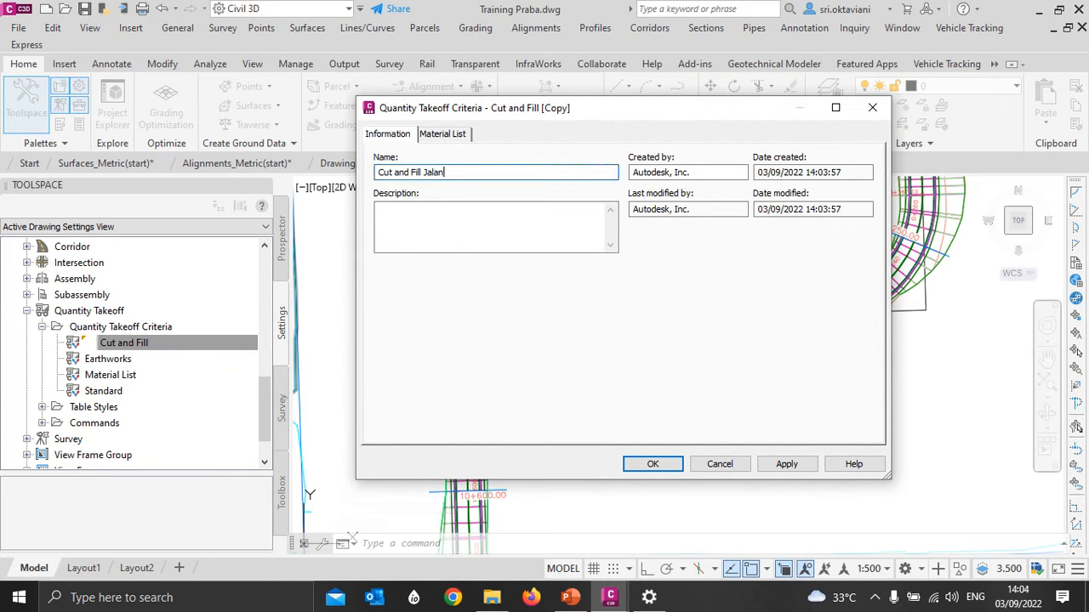
text( Praba)
- Replace the EG surface under the Ground Removed material with Existing Ground and set its condition to Below
click(430, 138)
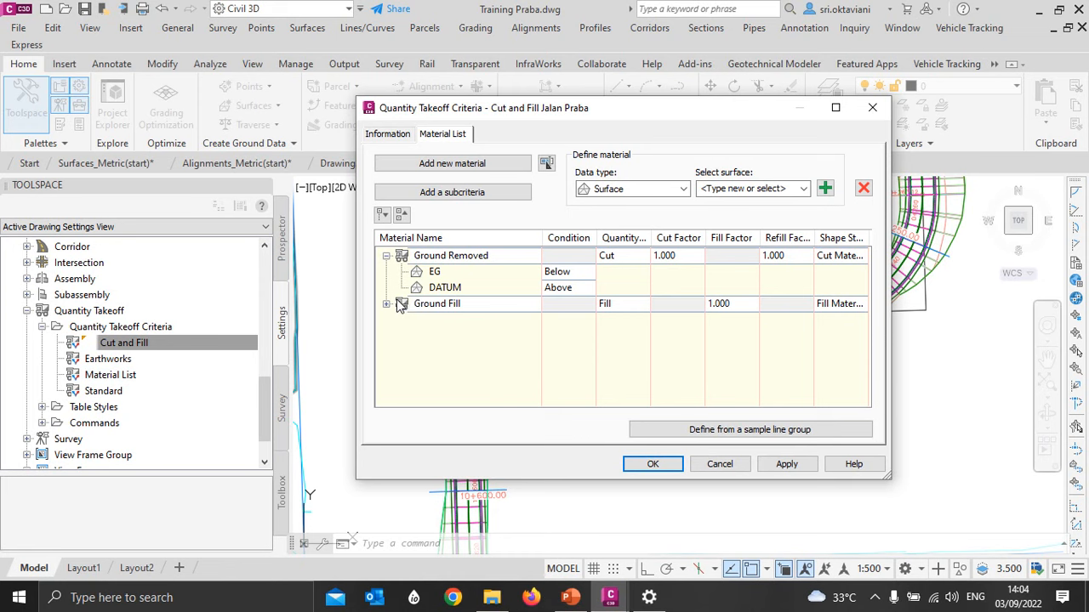
click(385, 304)
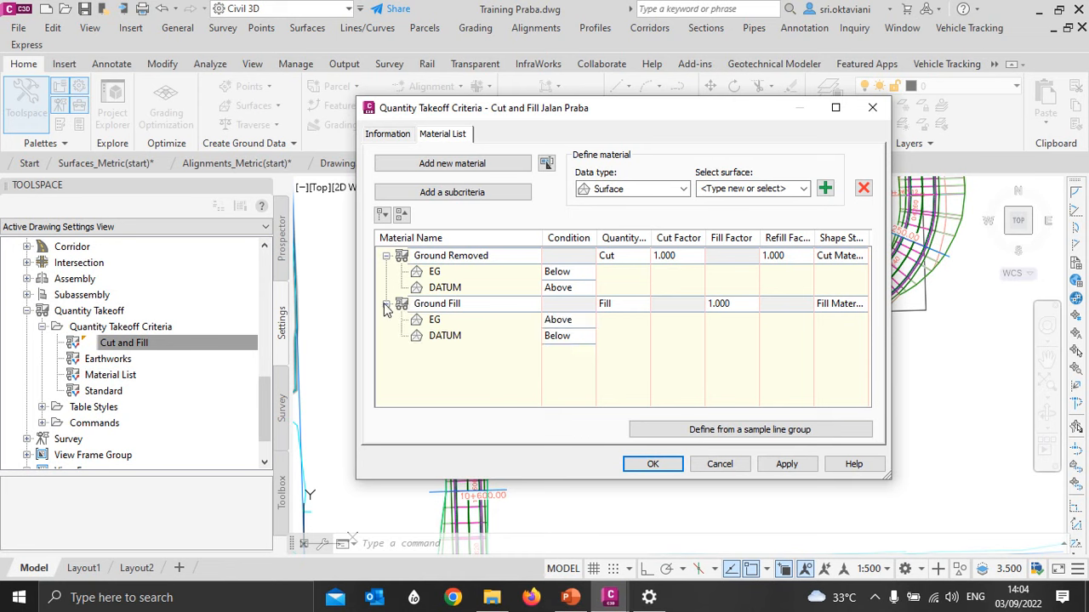
click(434, 278)
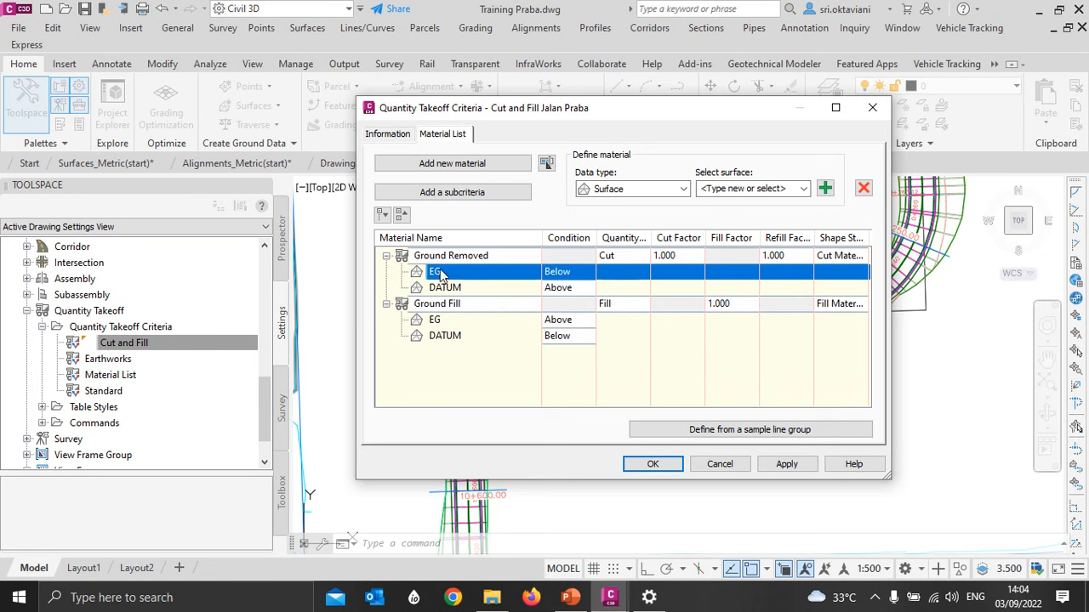
click(864, 189)
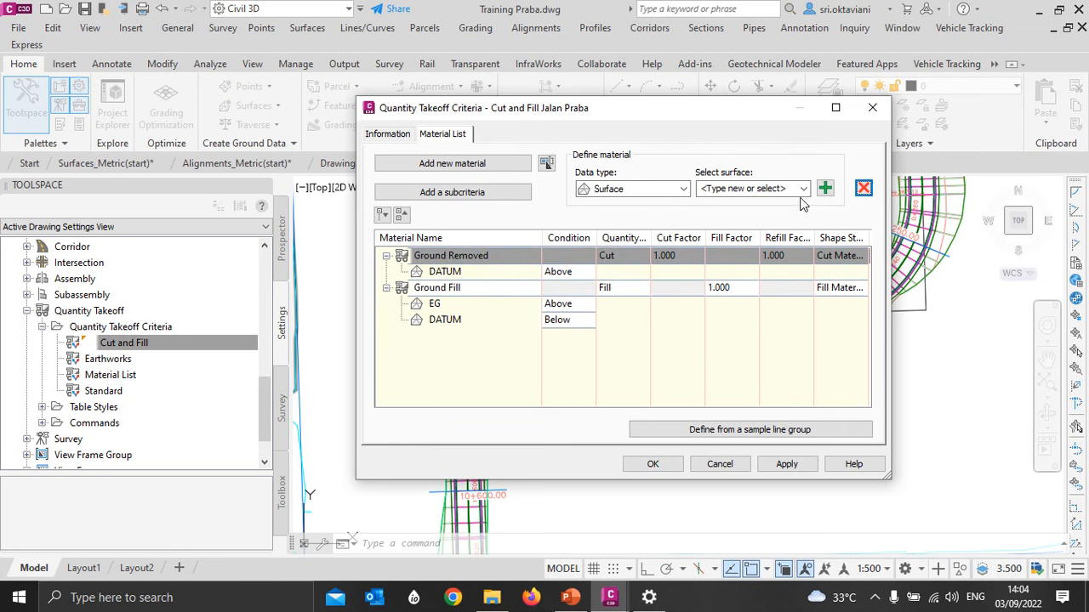
click(803, 189)
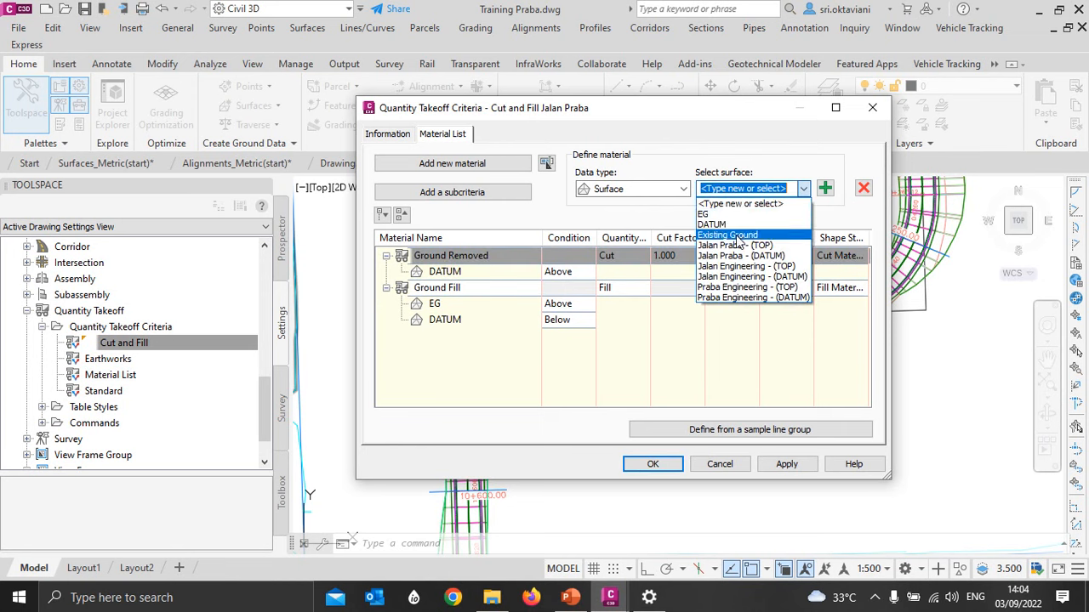
click(741, 236)
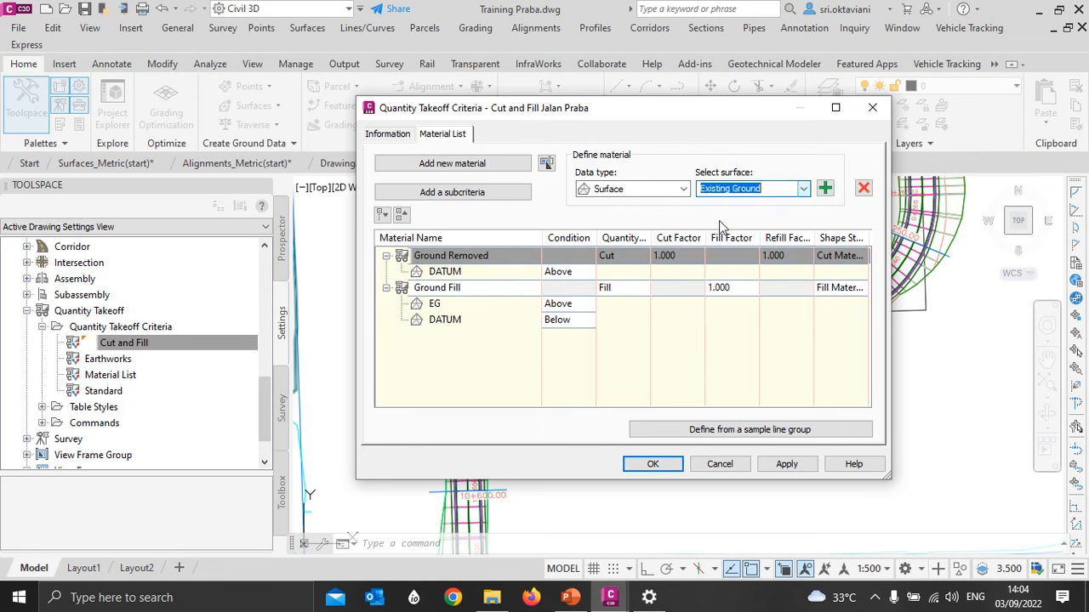
click(825, 188)
click(562, 291)
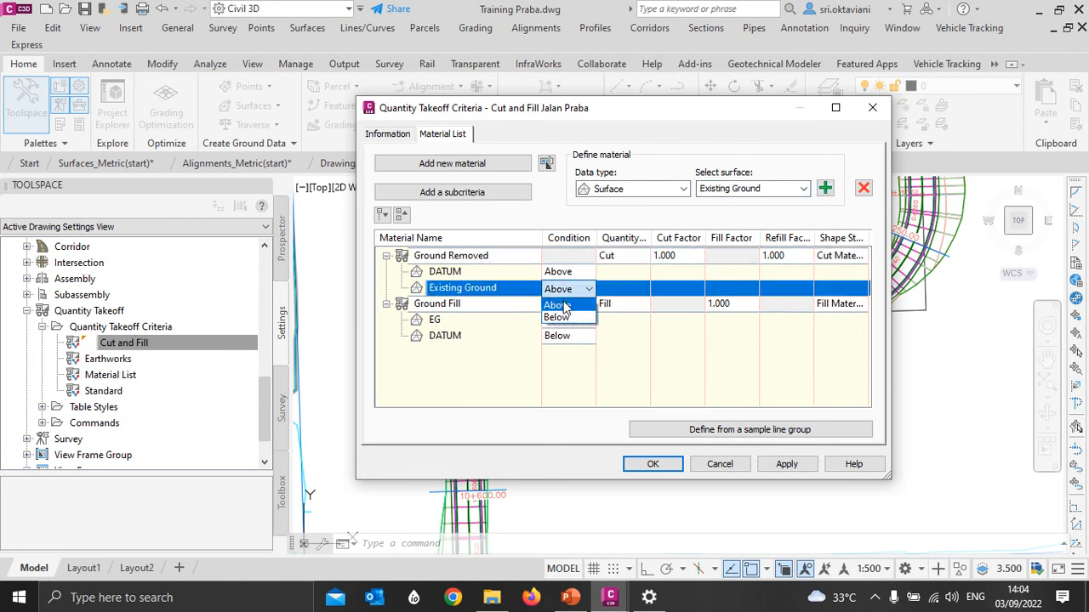
click(564, 318)
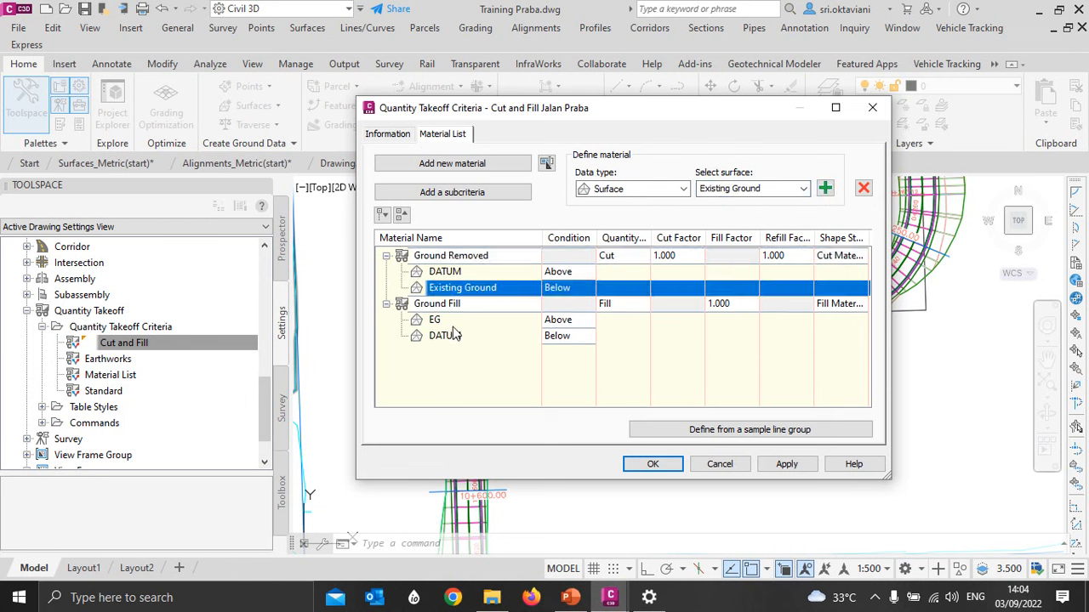
- Replace the generic DATUM surface under the Ground Removed material with Jalan Praba - (DATUM)
click(449, 272)
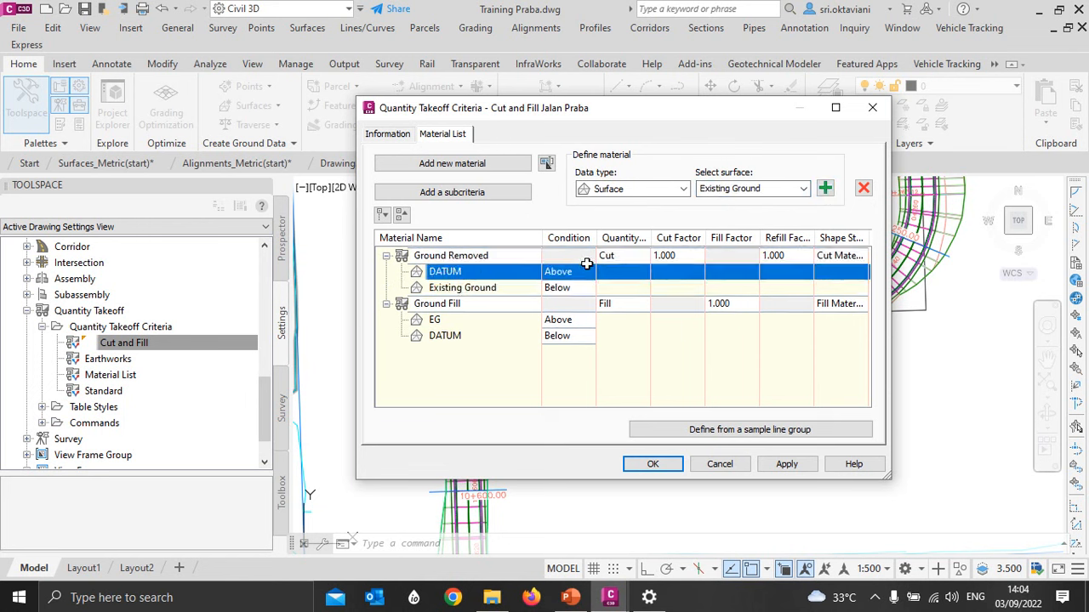
click(863, 188)
click(714, 188)
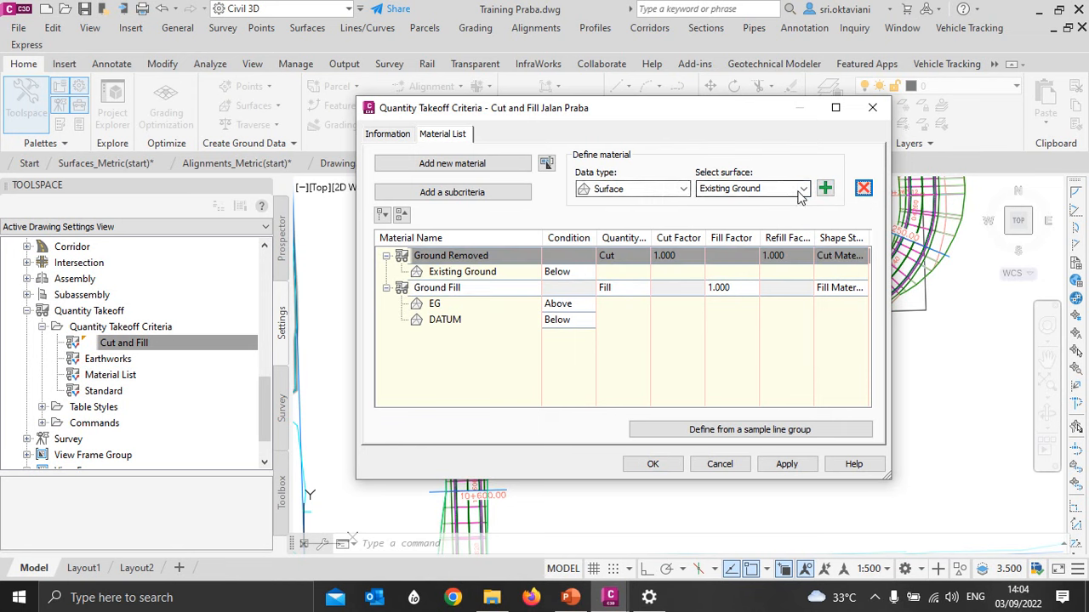
click(803, 189)
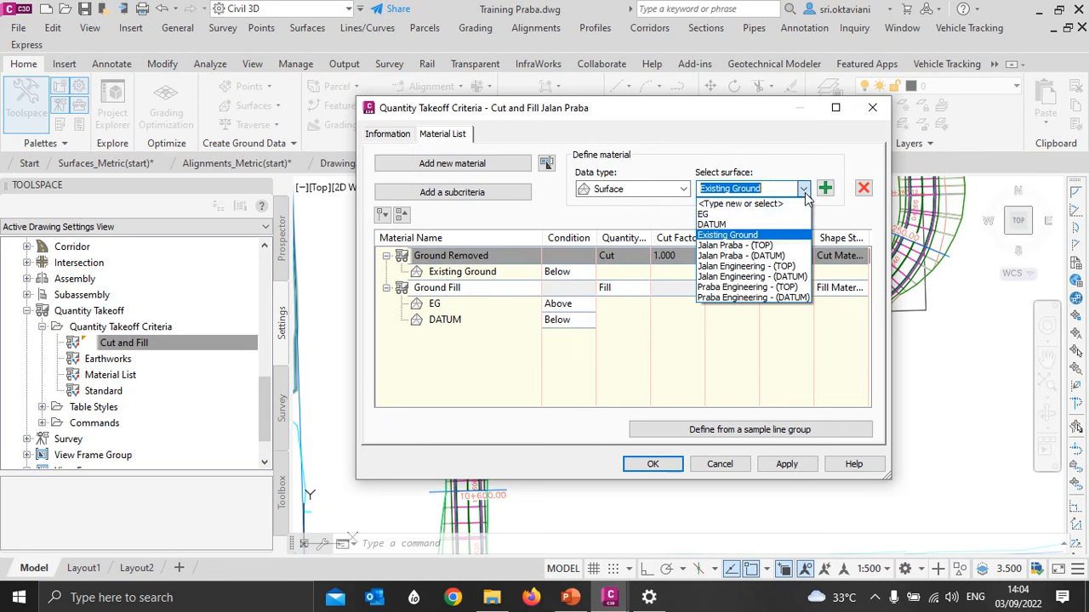
click(770, 257)
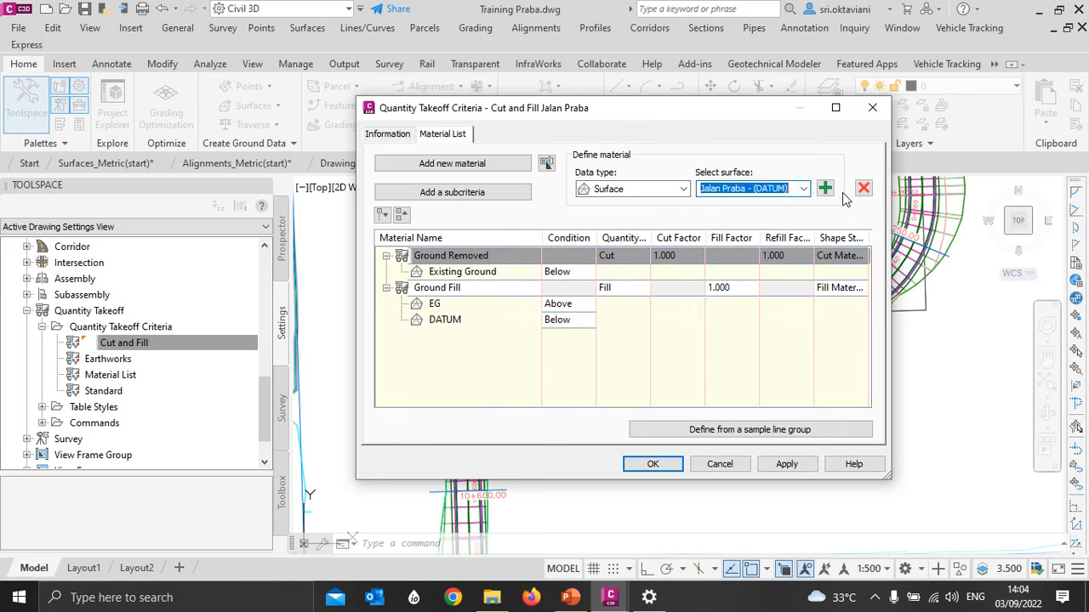
click(824, 188)
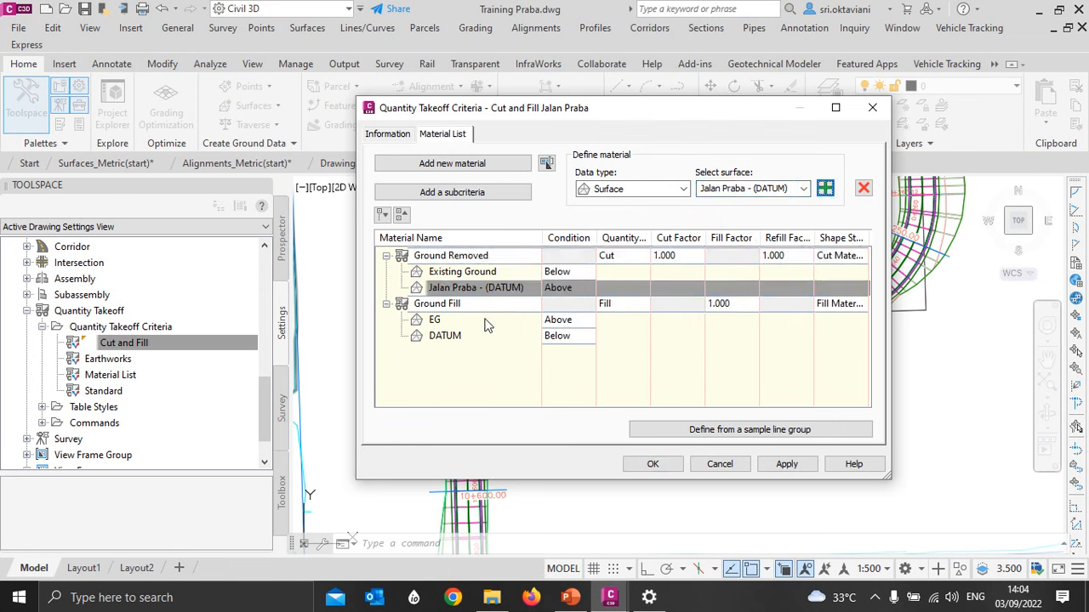
- Replace the EG surface under the Ground Fill material with Existing Ground
click(450, 319)
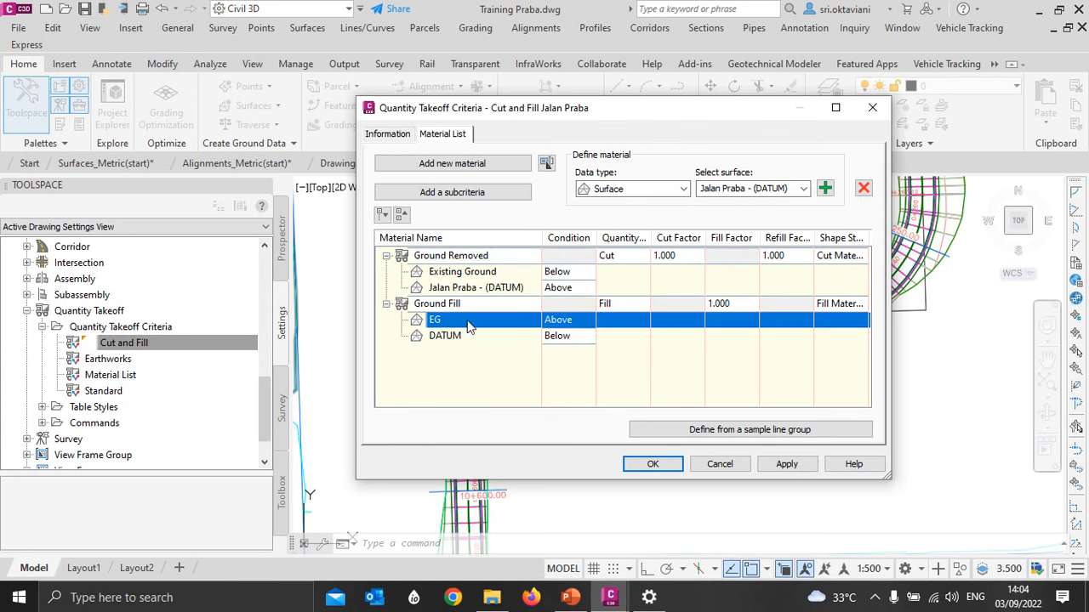
click(864, 188)
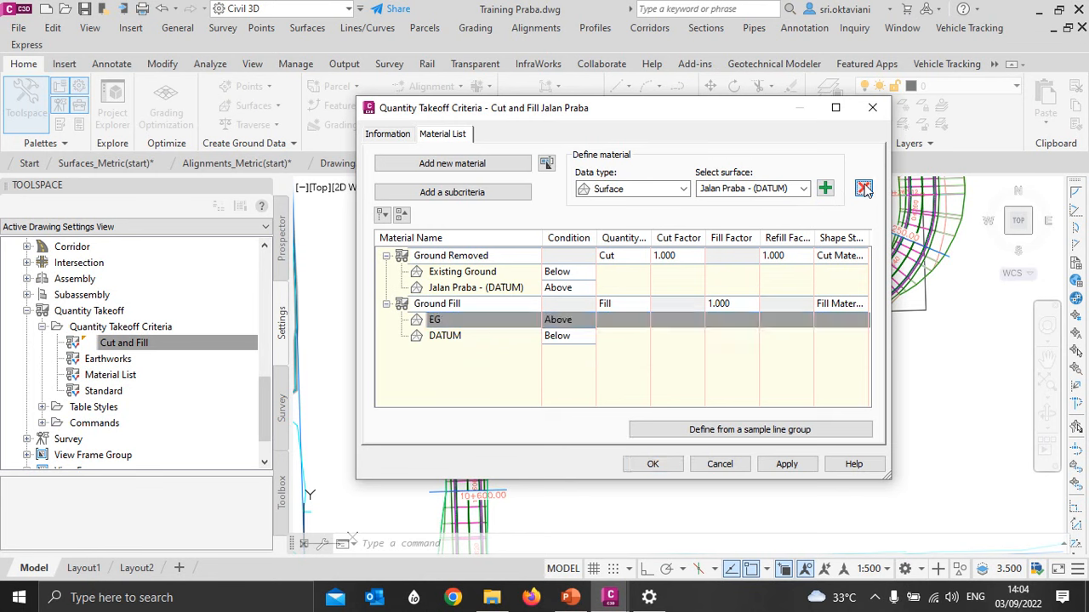
click(803, 189)
click(792, 209)
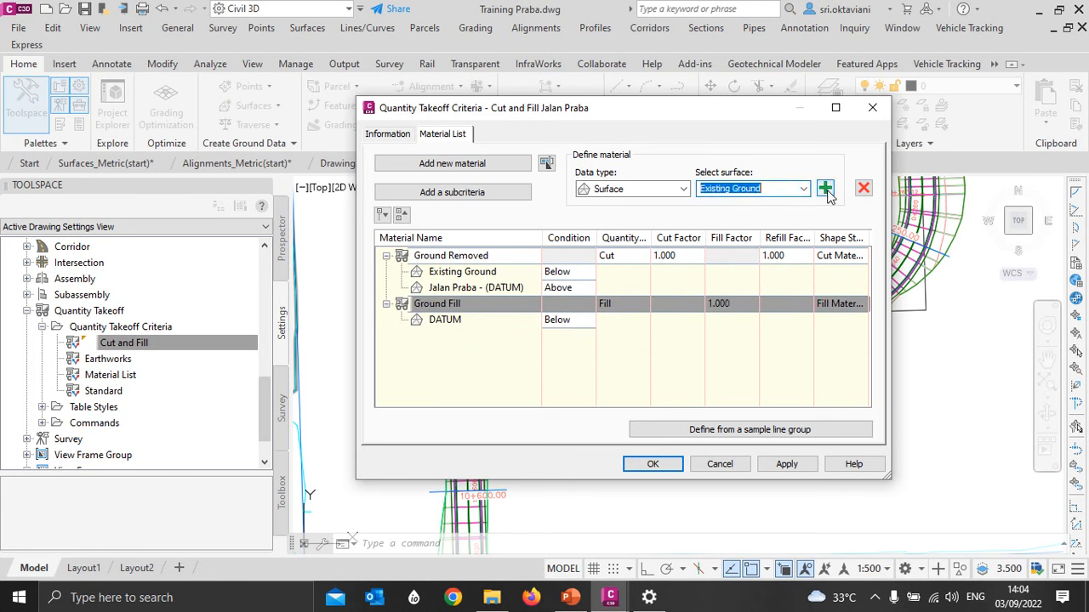
click(825, 188)
- Replace the DATUM surface under Ground Fill with Jalan Praba - (DATUM), set its condition to Below, and save the criteria
click(489, 322)
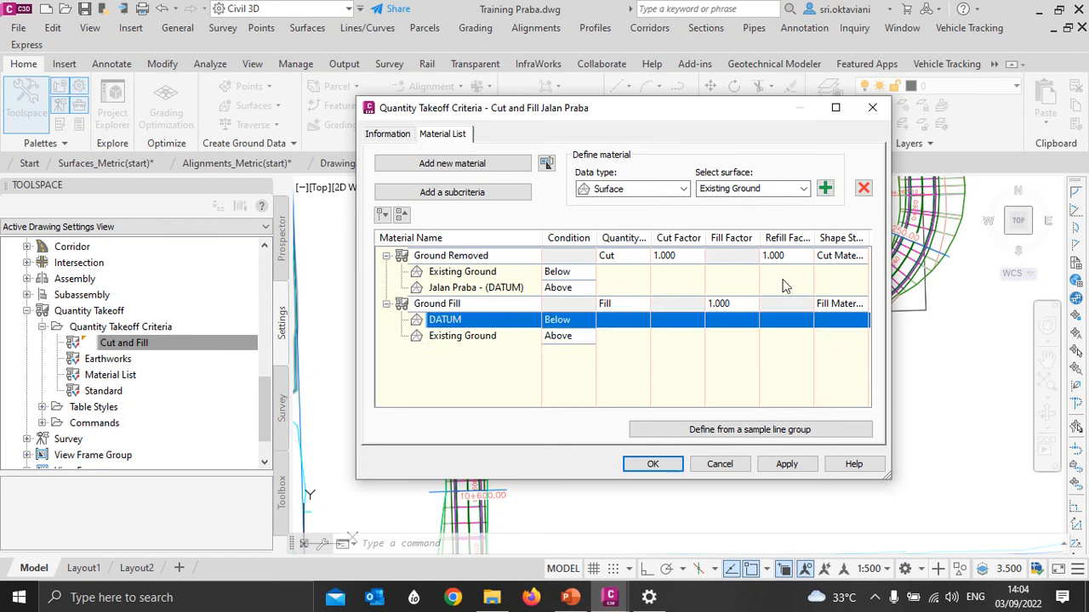
click(863, 188)
click(804, 189)
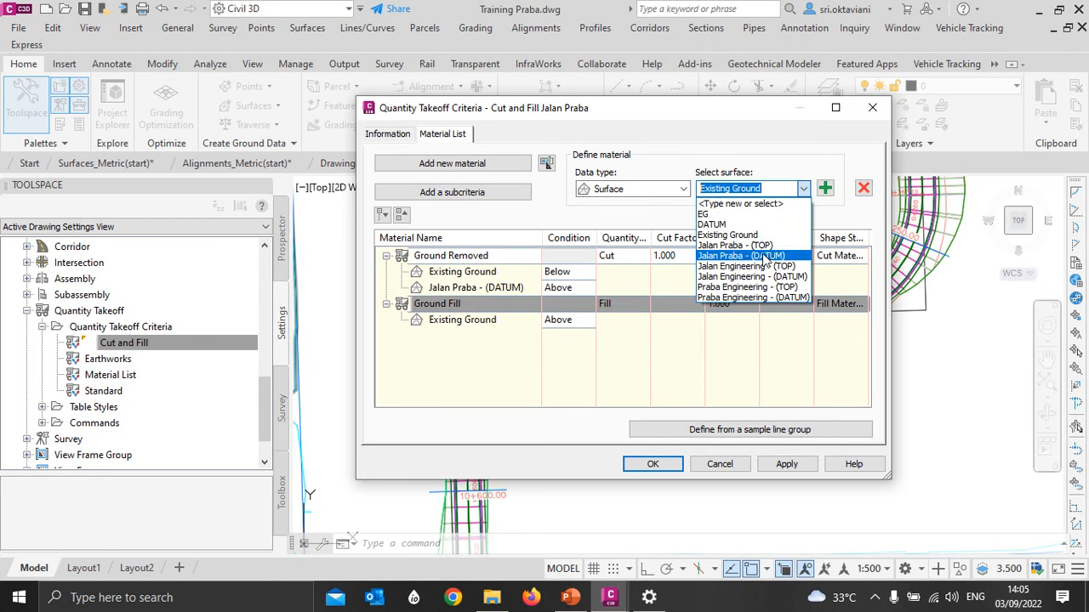
click(764, 257)
click(825, 188)
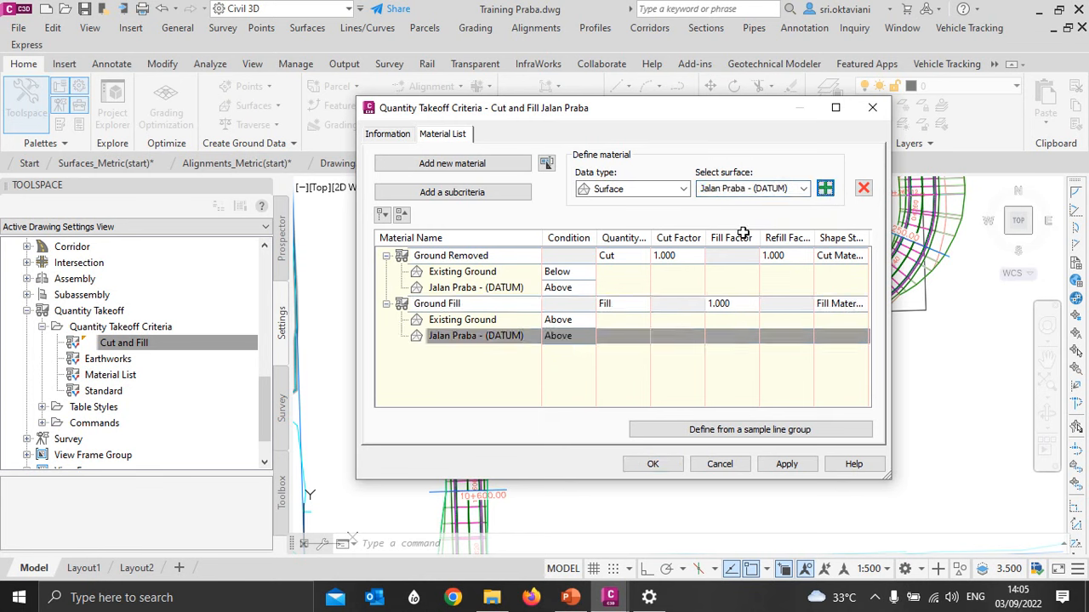
click(553, 336)
click(554, 367)
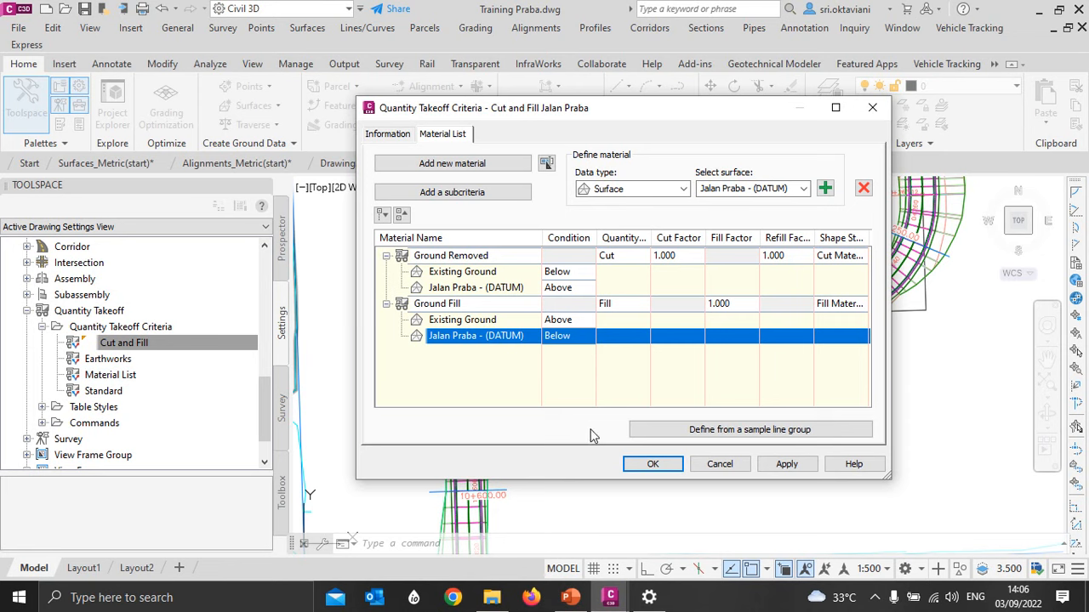
click(650, 465)
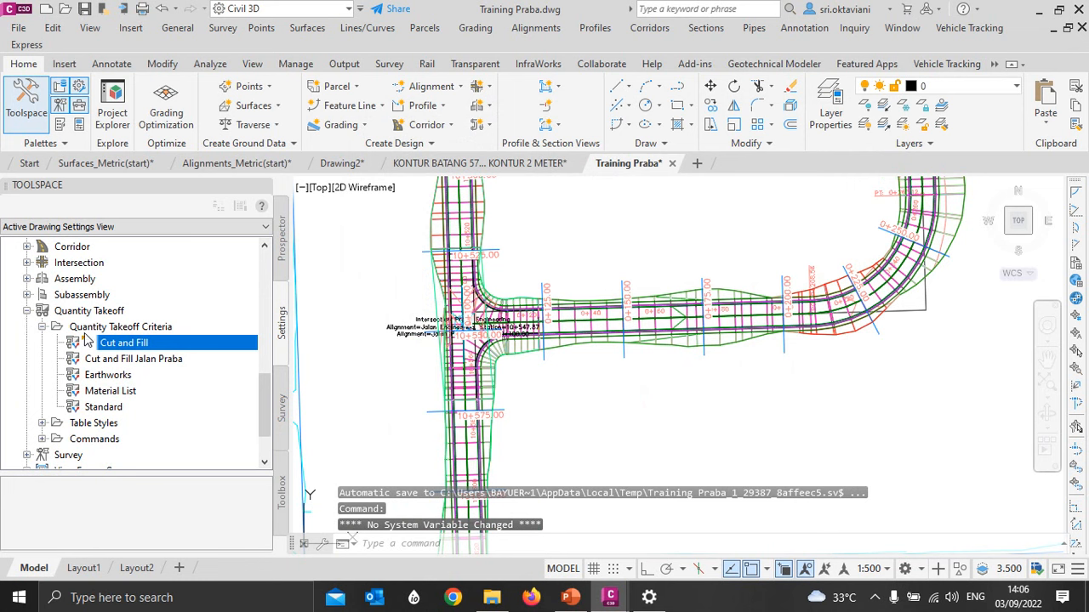
click(121, 360)
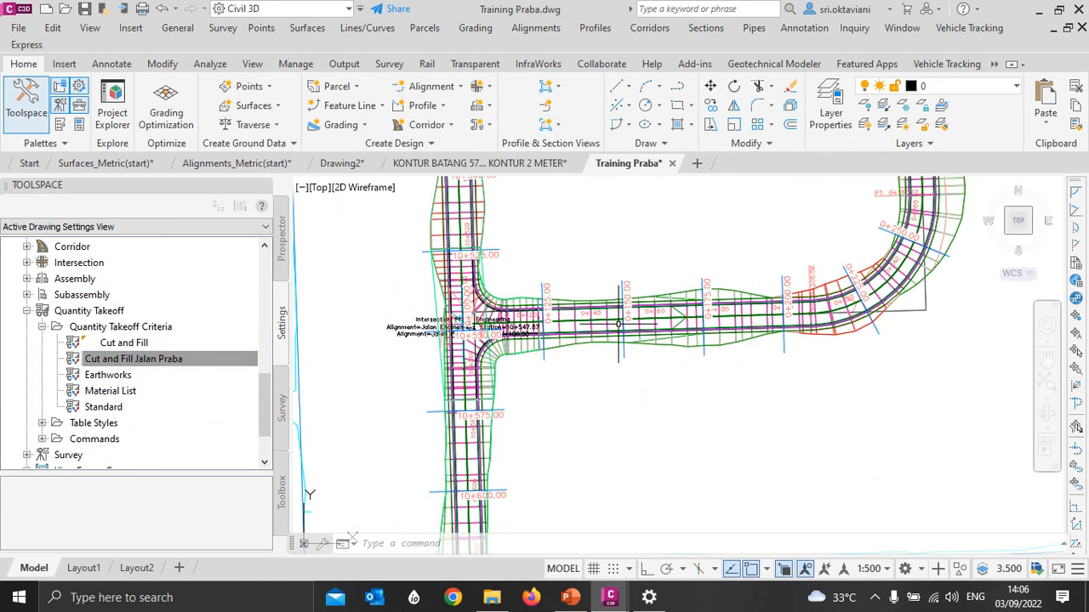
click(210, 65)
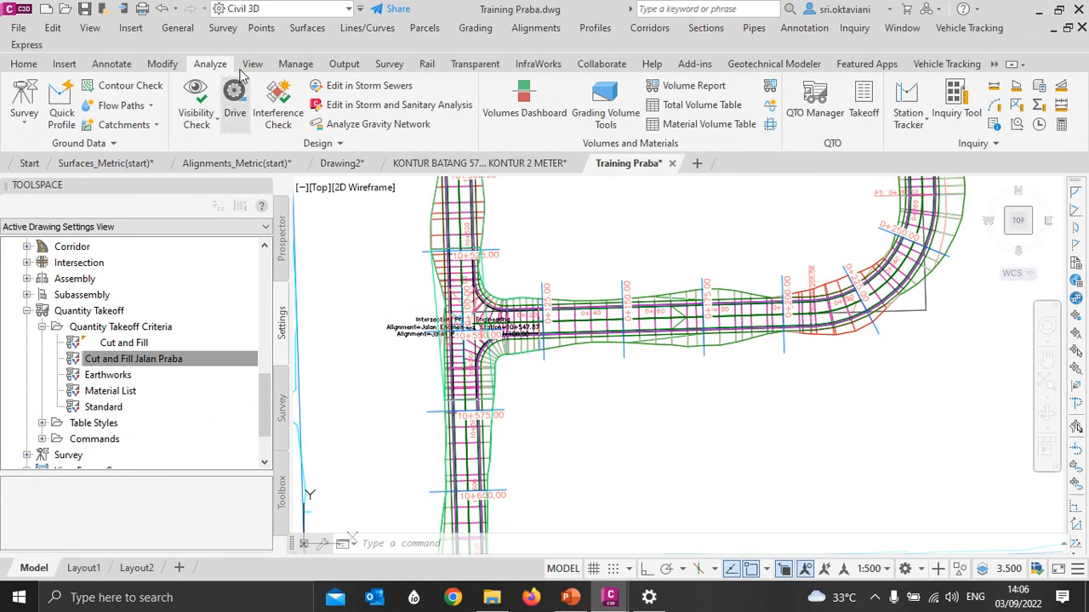
click(768, 88)
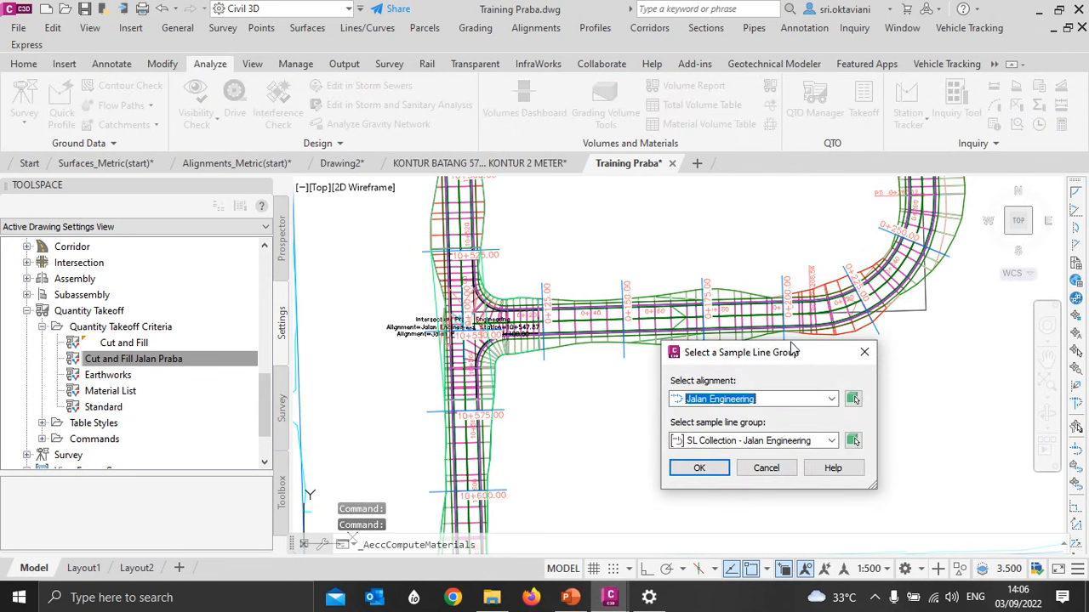
drag(795, 346, 654, 208)
click(576, 248)
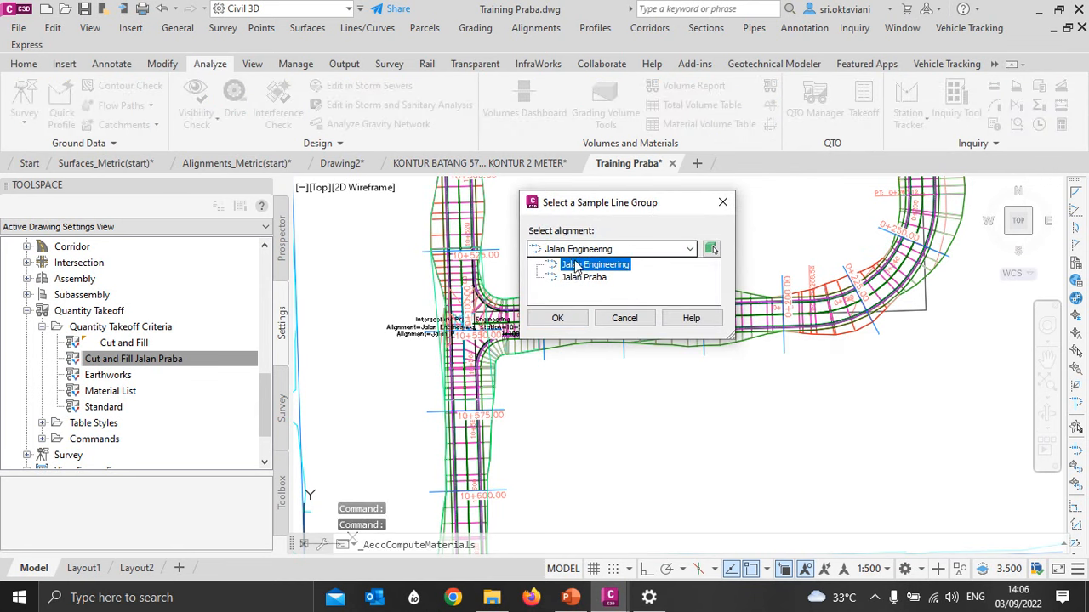
click(568, 281)
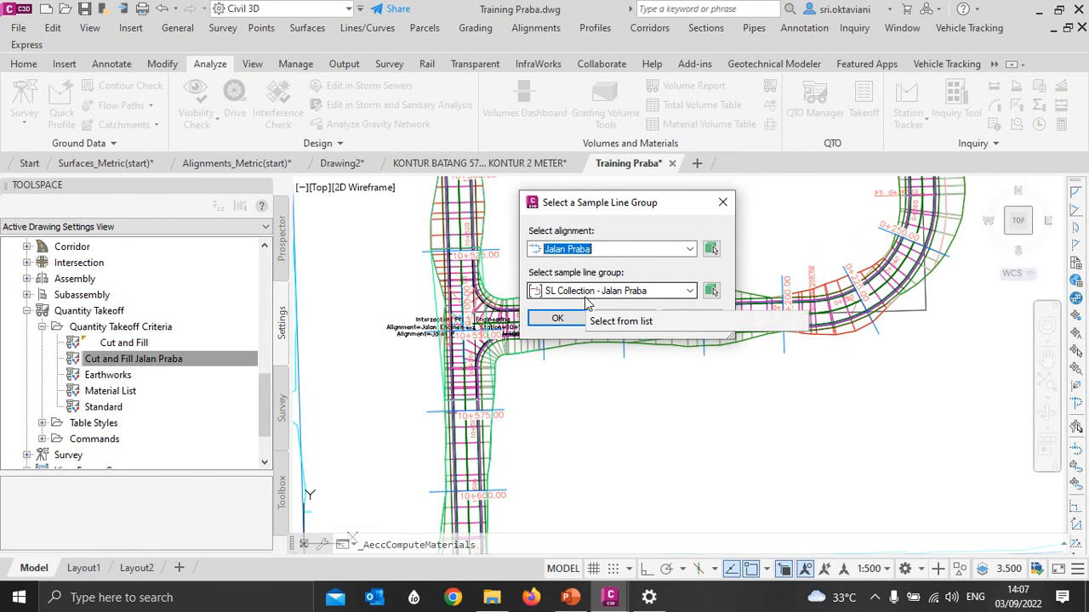
click(557, 319)
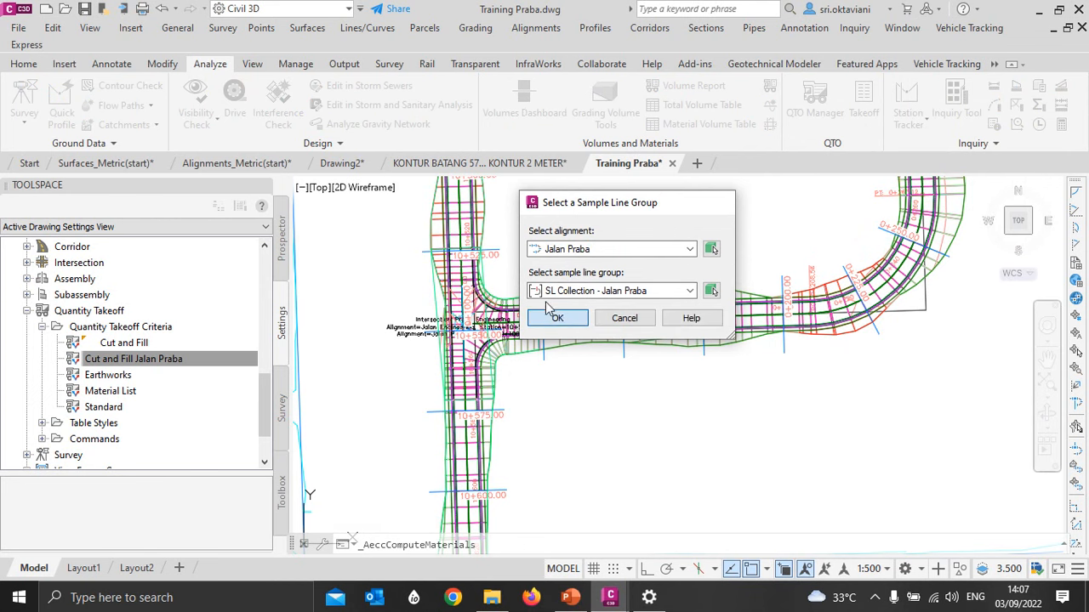
drag(679, 219, 557, 110)
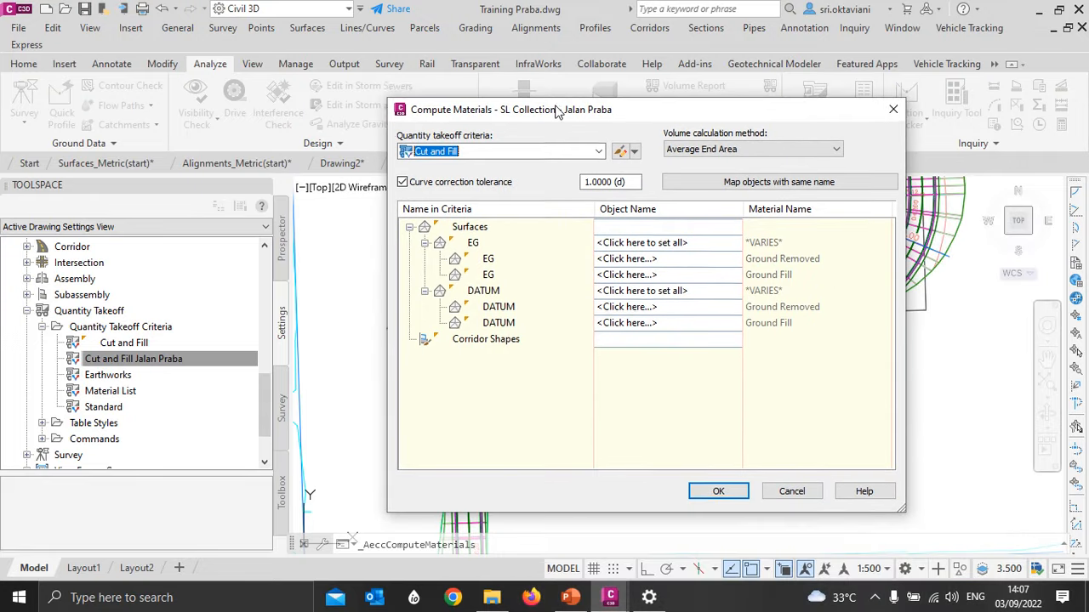
click(464, 151)
click(476, 179)
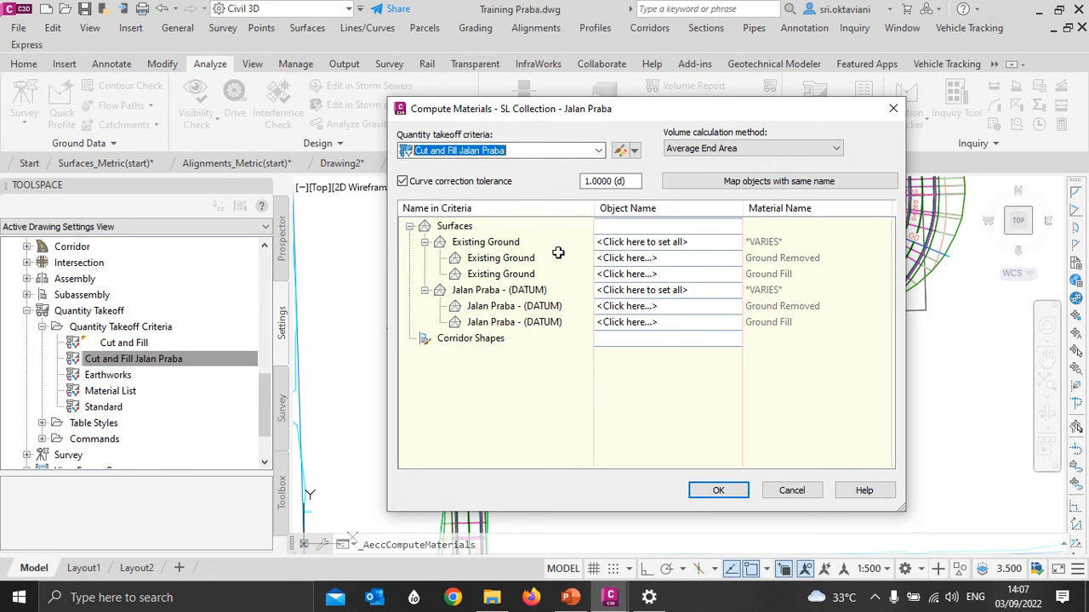
click(800, 185)
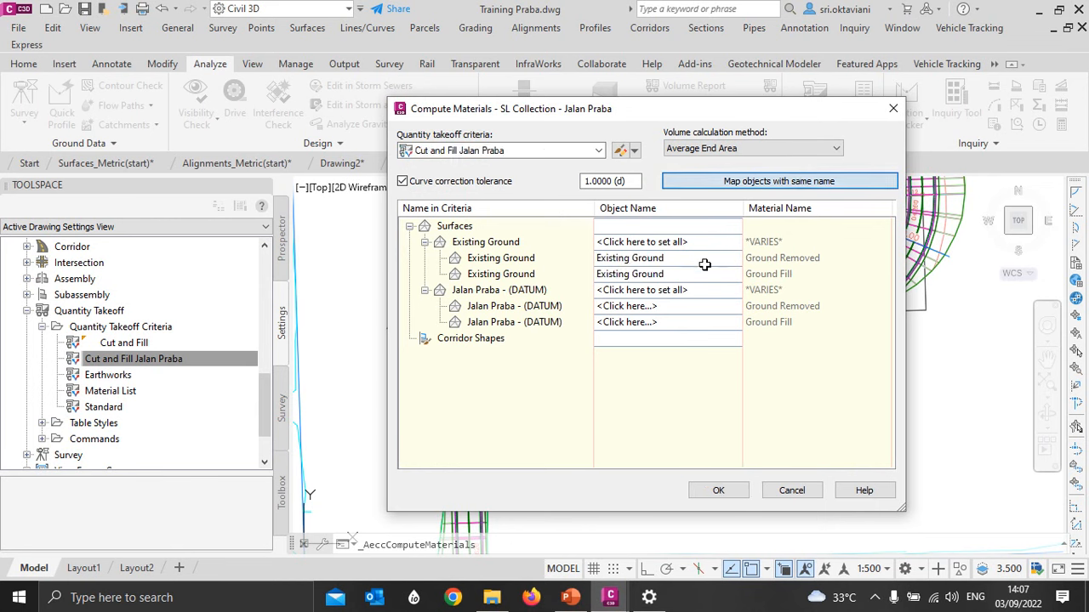
click(626, 308)
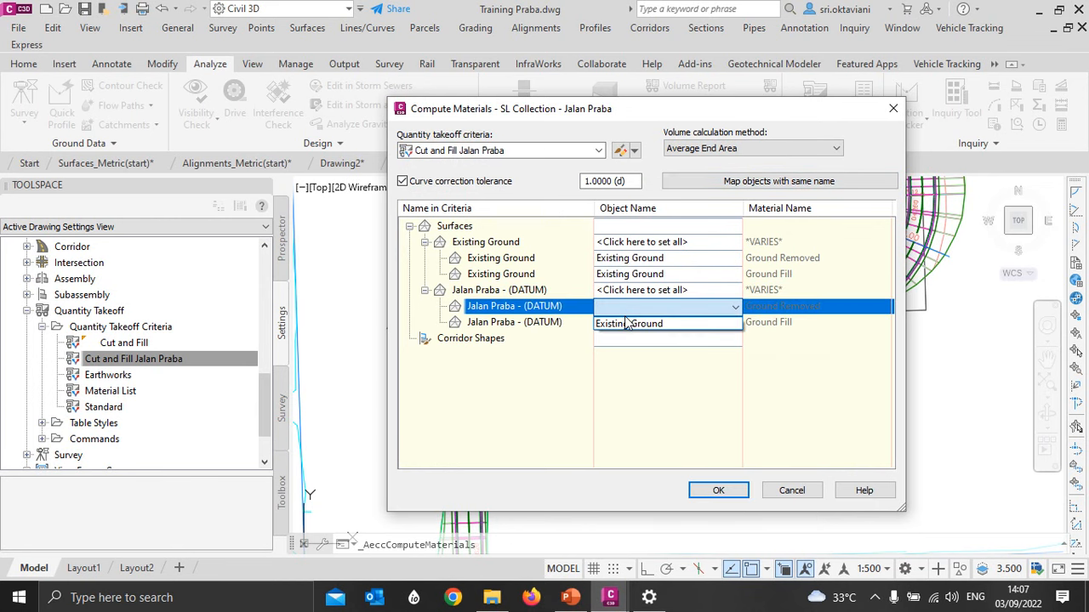
click(626, 308)
click(626, 308)
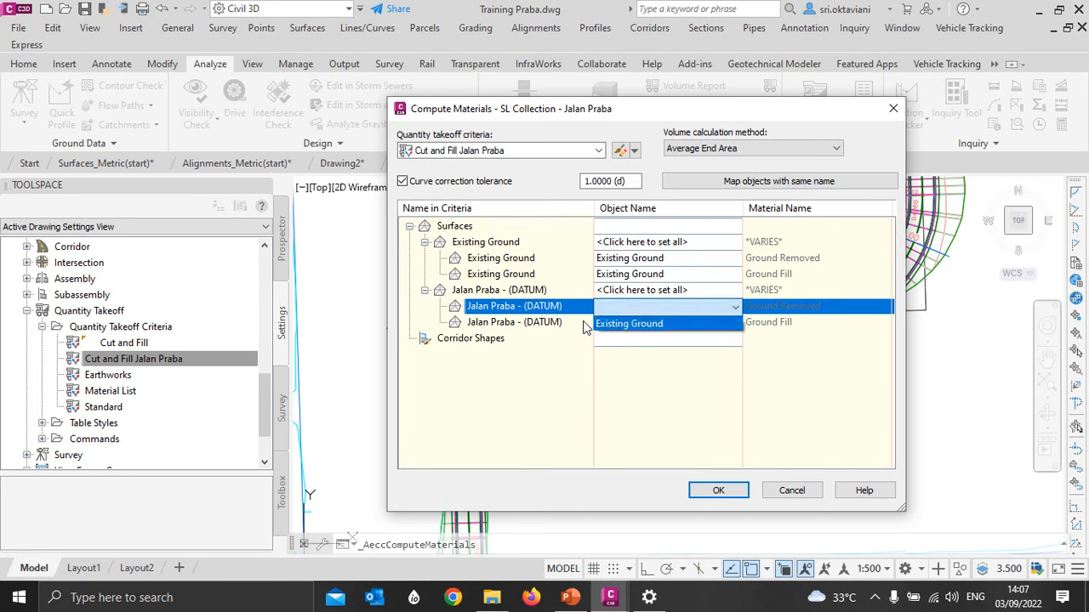
click(792, 491)
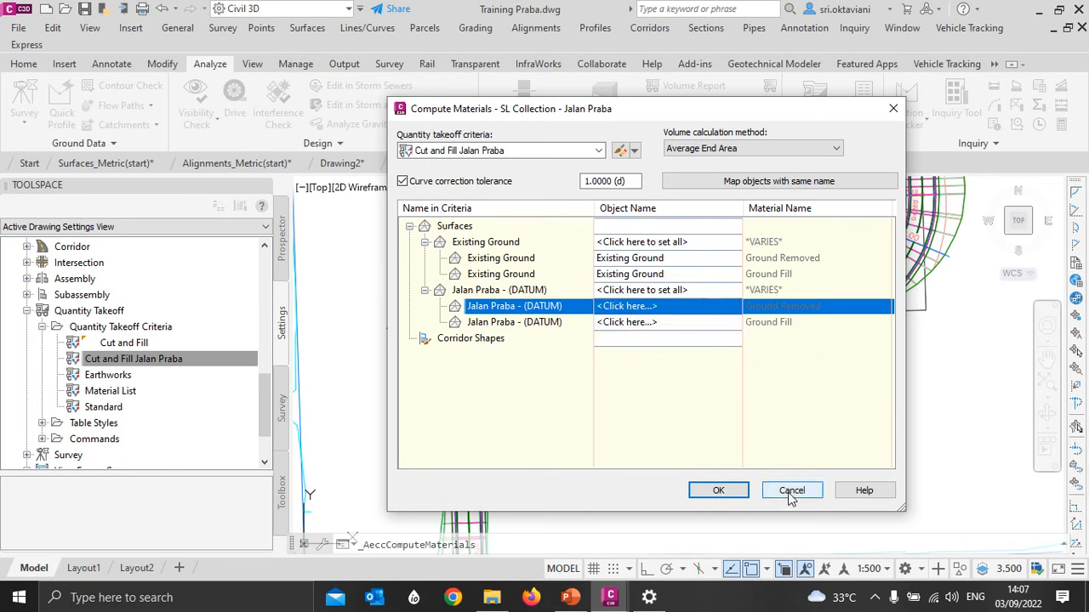
click(789, 494)
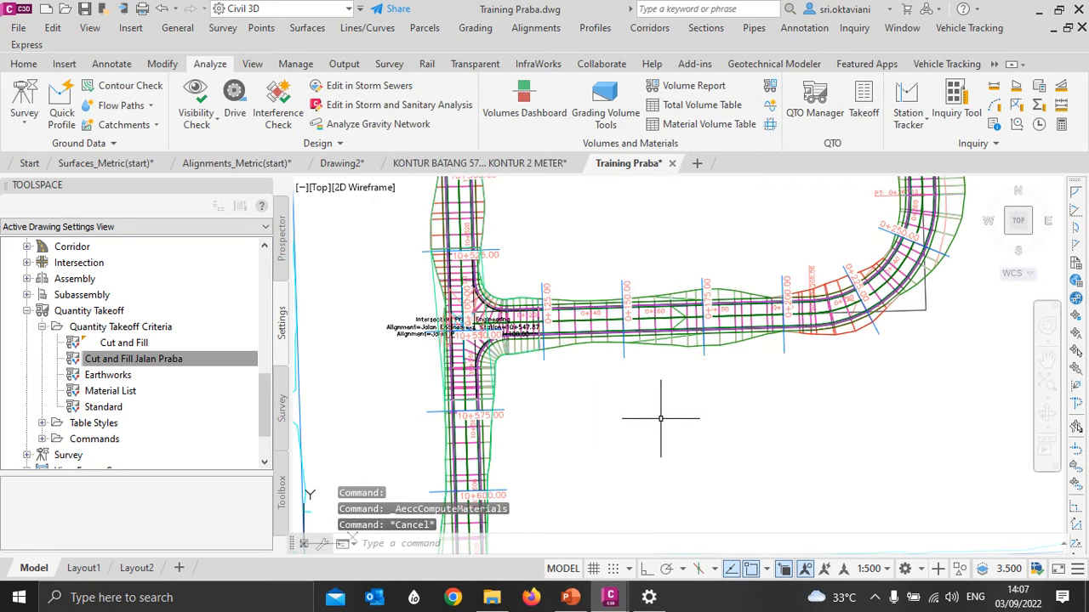
key(Escape)
key(Escape)
- Add the Jalan Praba - (TOP) and Jalan Praba - (DATUM) corridor surfaces to the sampled sources of the Jalan Praba sample line group
scroll(616, 285, up, 2)
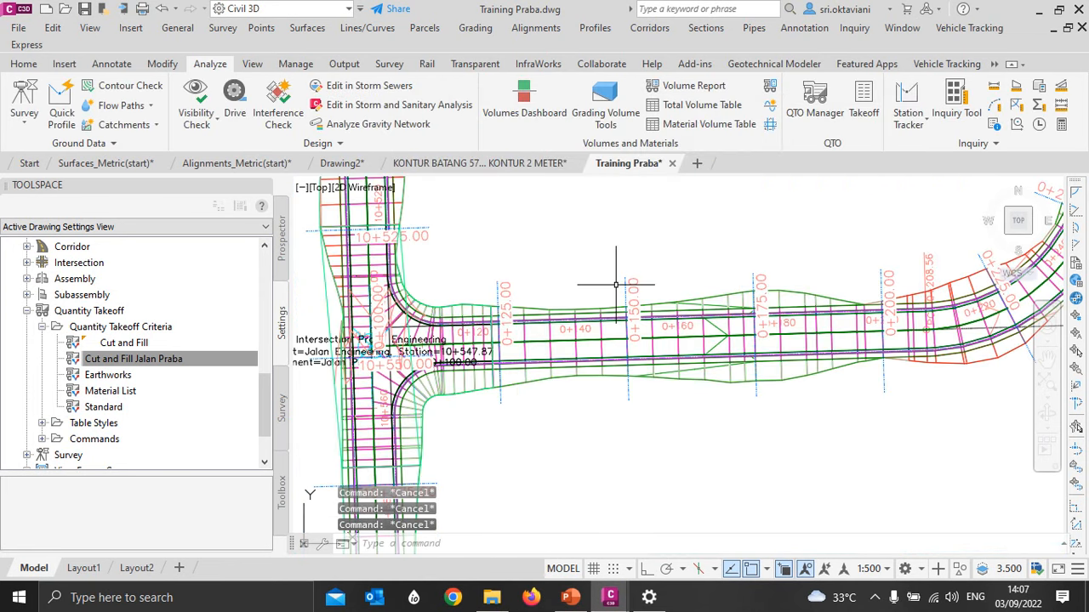
click(626, 282)
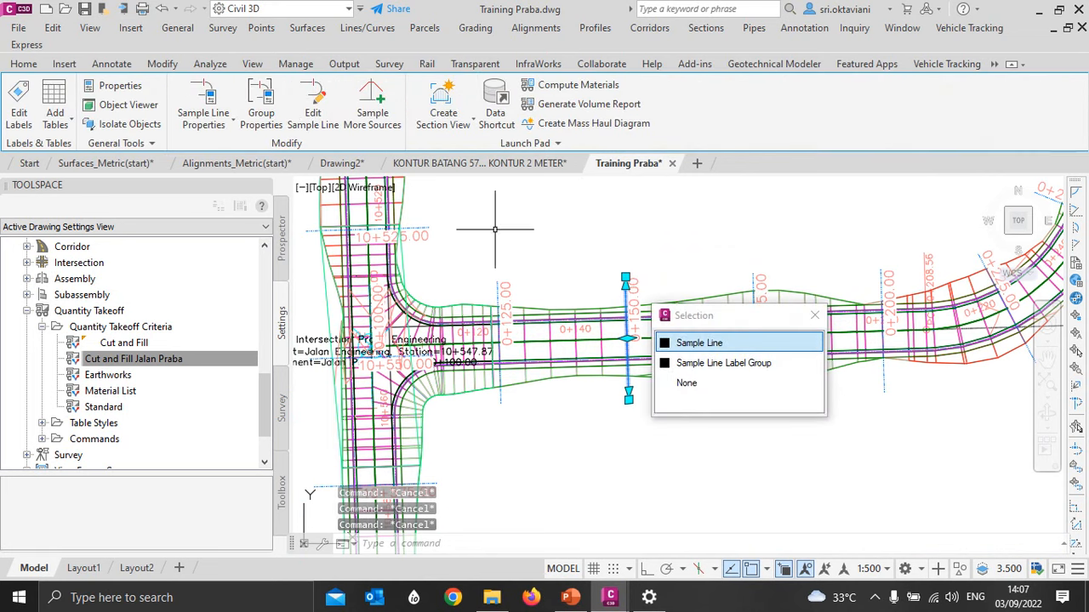
click(712, 343)
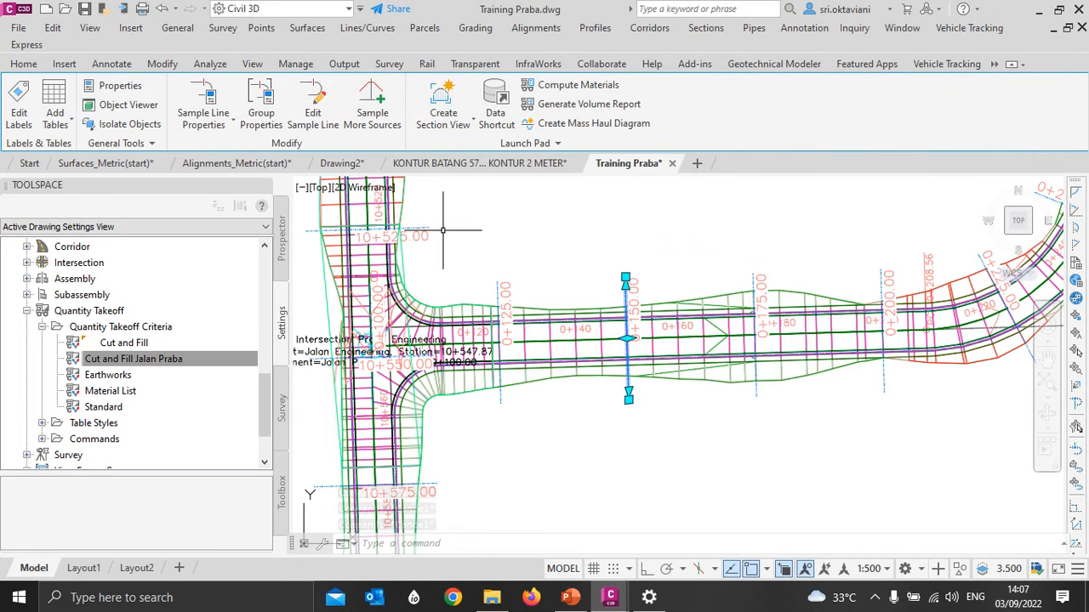
click(367, 102)
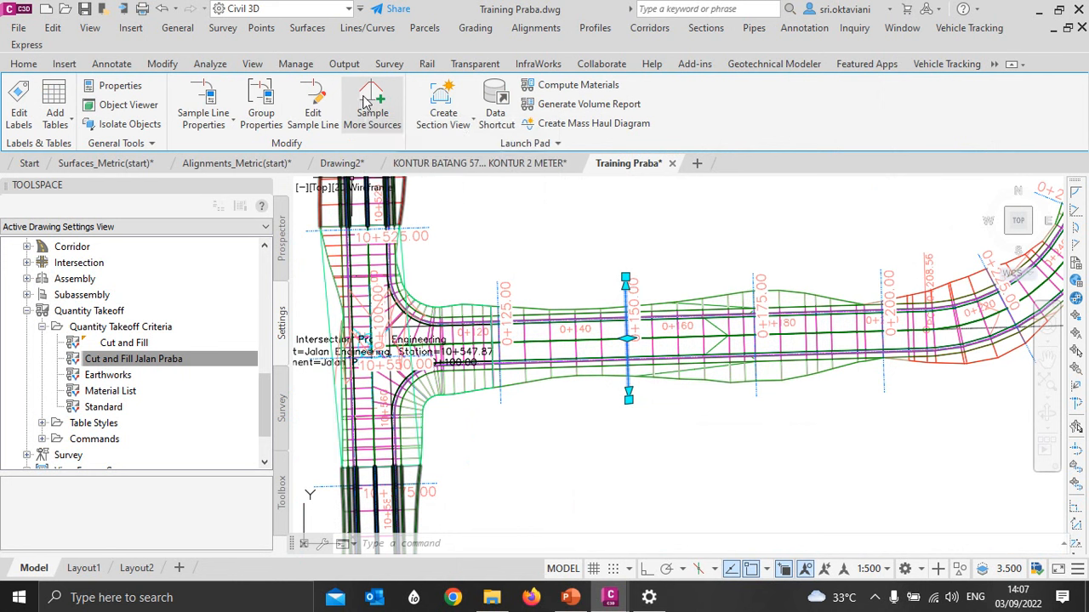
drag(642, 234, 557, 116)
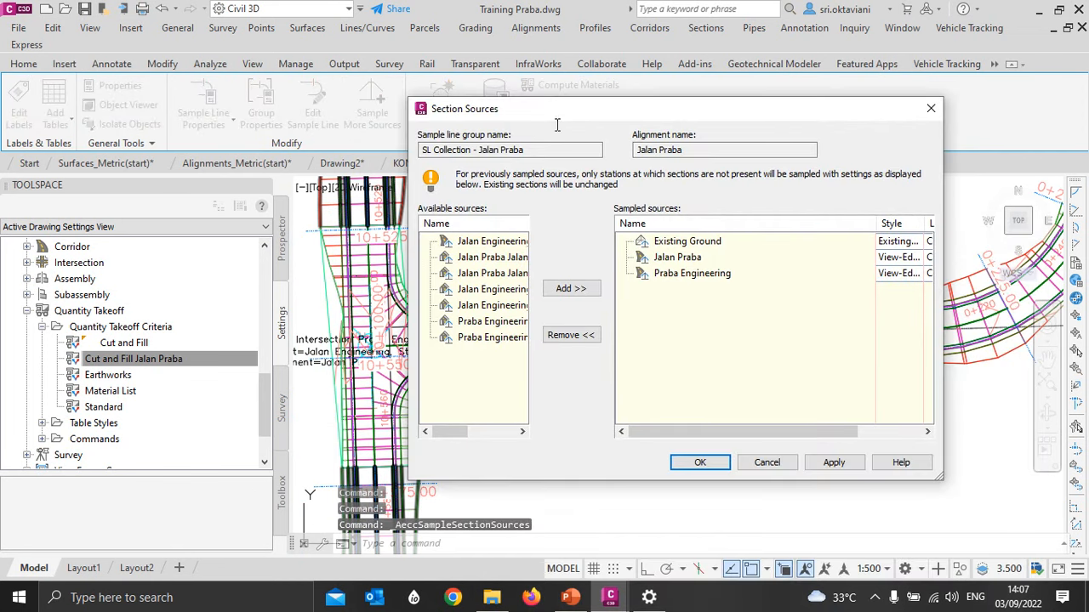
drag(449, 431, 473, 431)
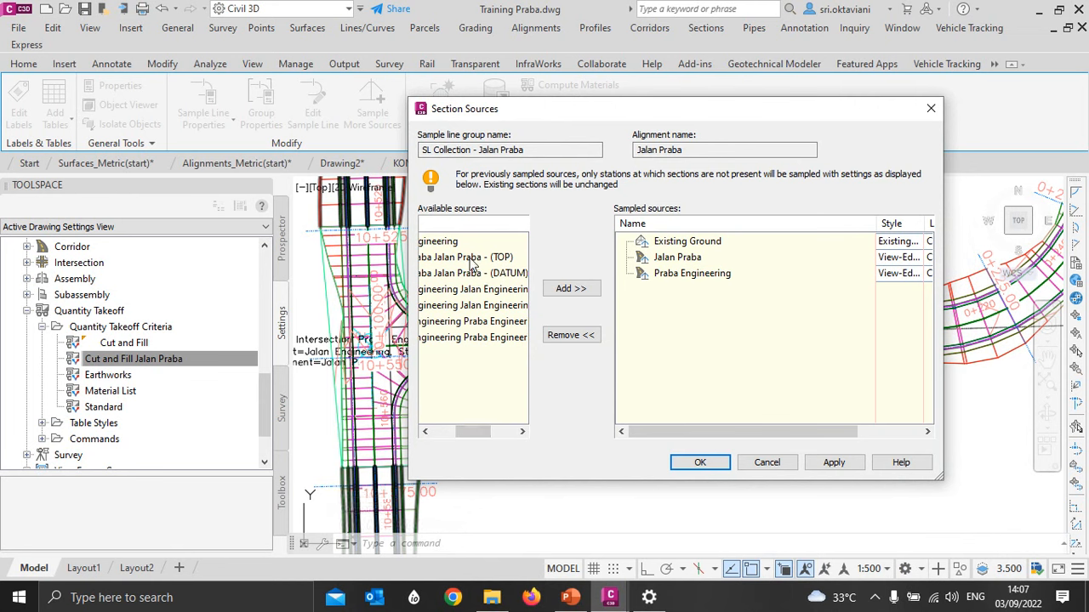
mouse_move(472, 266)
mouse_down()
mouse_move(521, 279)
mouse_move(475, 270)
mouse_up()
click(556, 289)
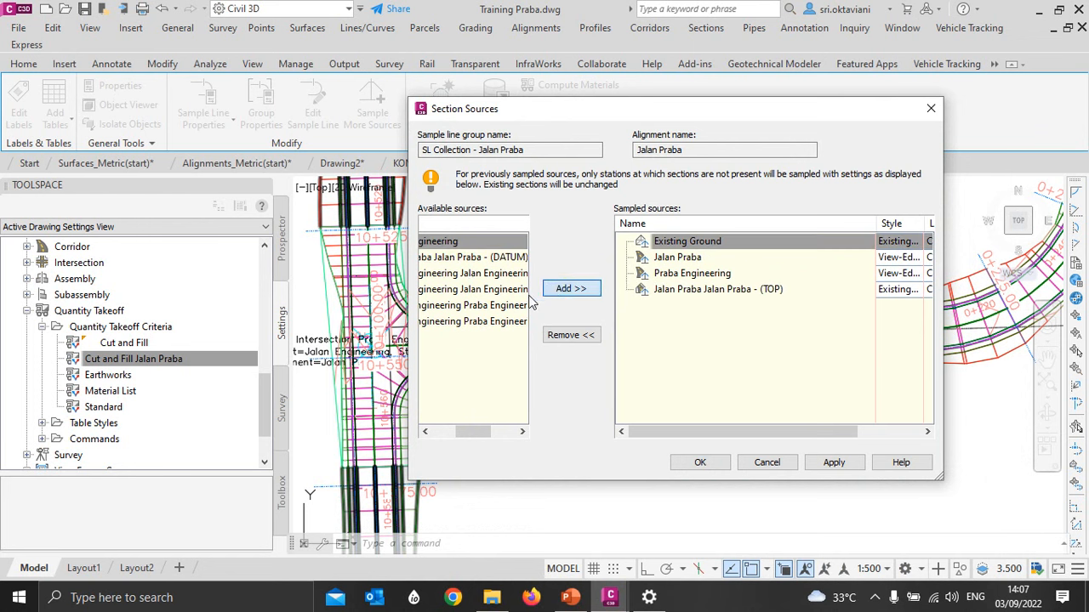
click(472, 257)
click(571, 289)
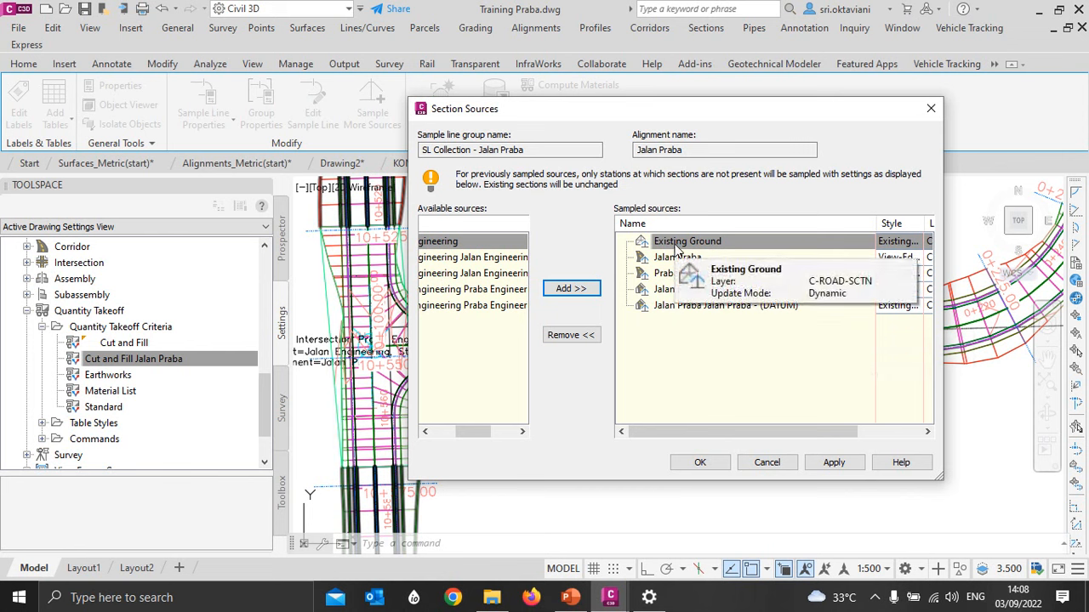
click(697, 463)
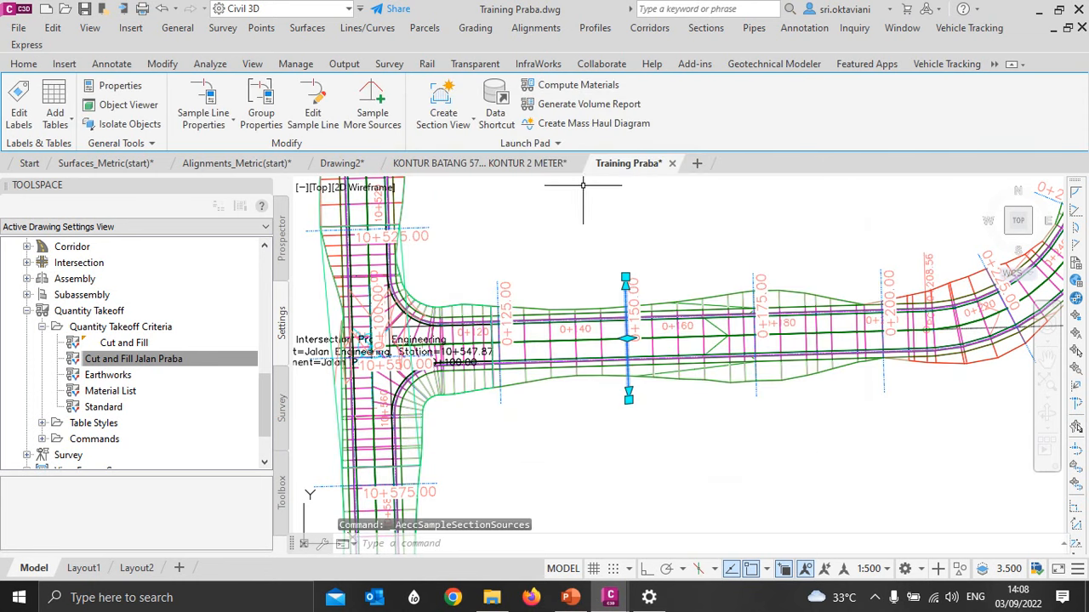
key(Escape)
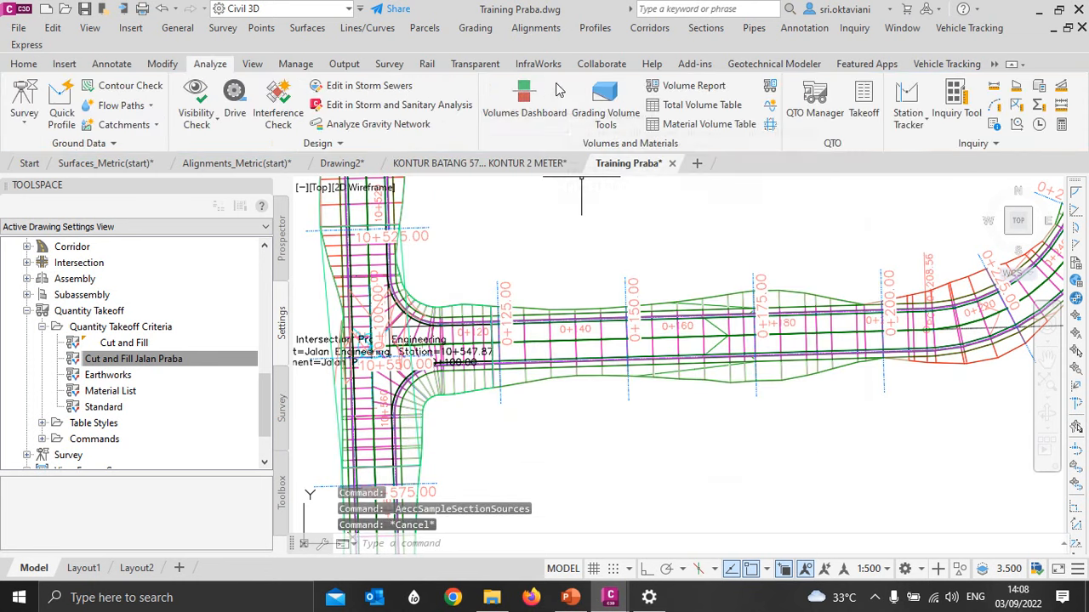
- Start computing materials for the Jalan Praba alignment's sample line group, using the Cut and Fill Jalan Praba takeoff criteria
click(774, 89)
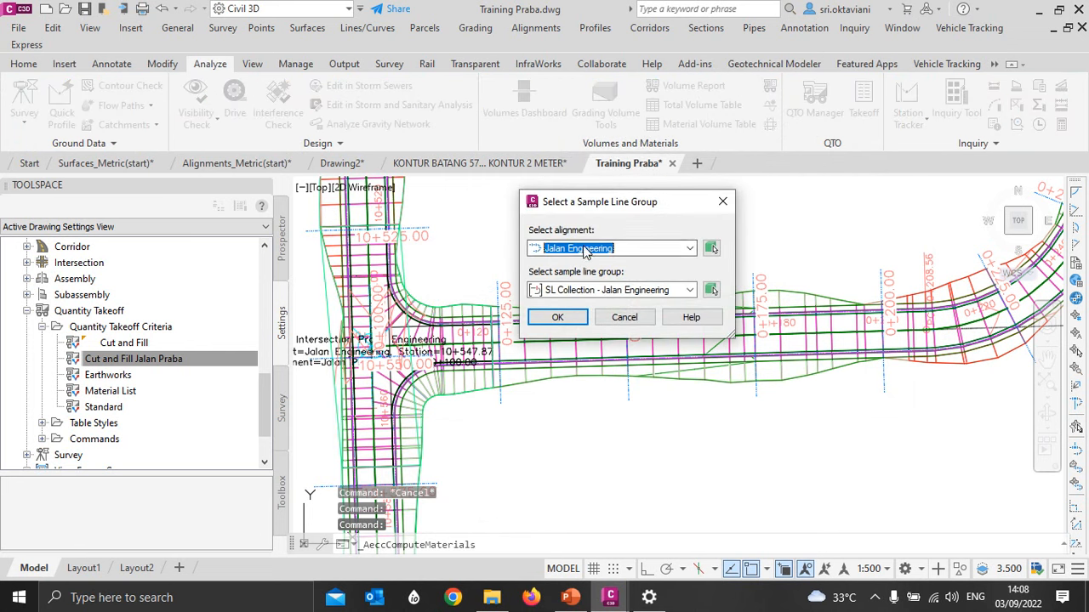
click(584, 249)
click(587, 268)
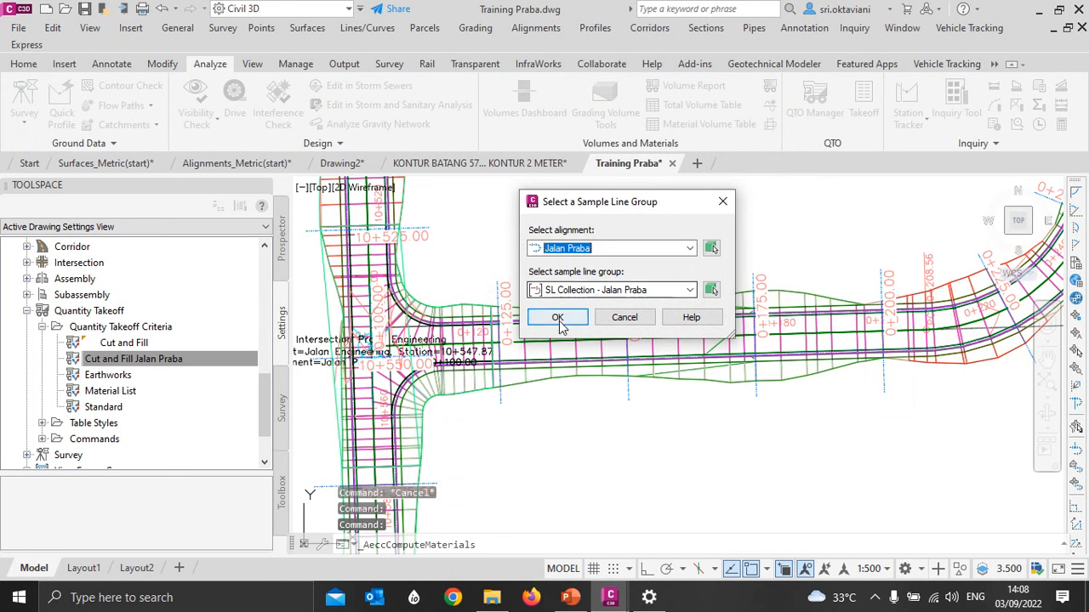
click(557, 318)
click(443, 153)
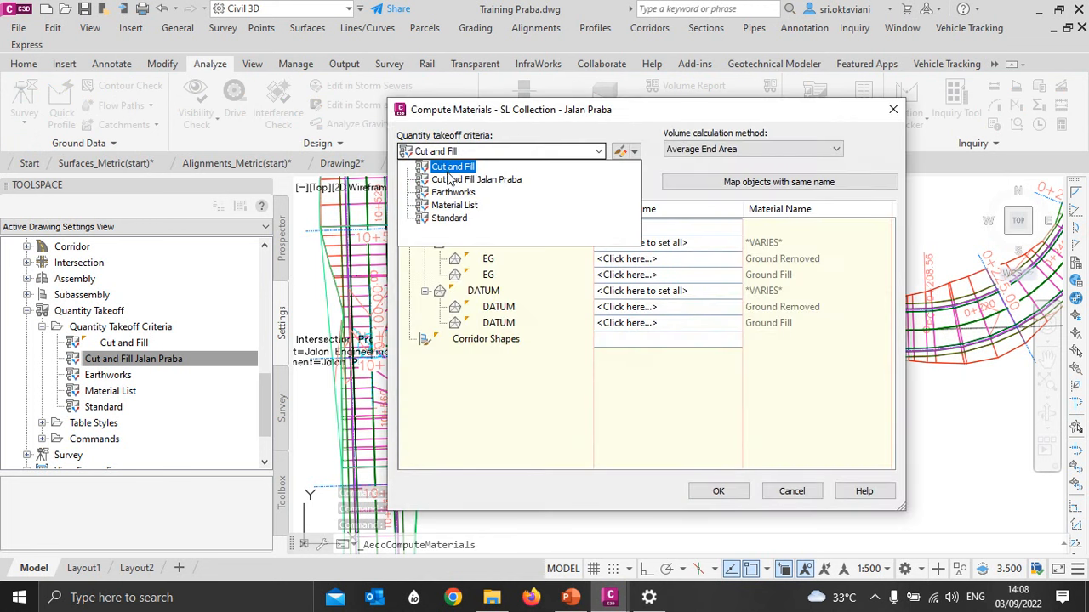
click(450, 179)
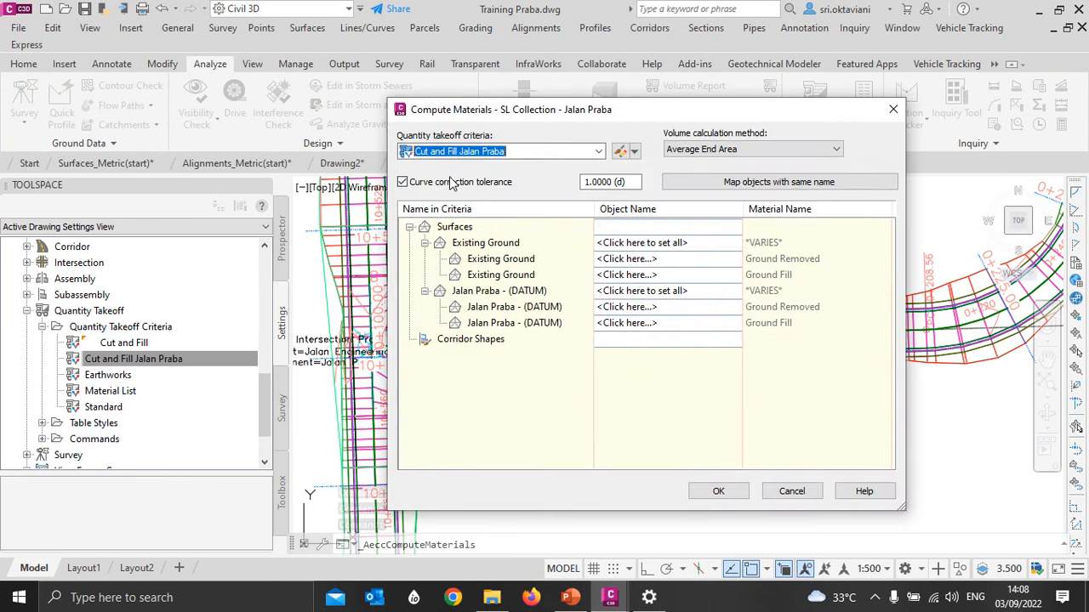
- Map the criteria's Existing Ground and Jalan Praba - (DATUM) surfaces to the objects with the same name and compute the materials
click(782, 182)
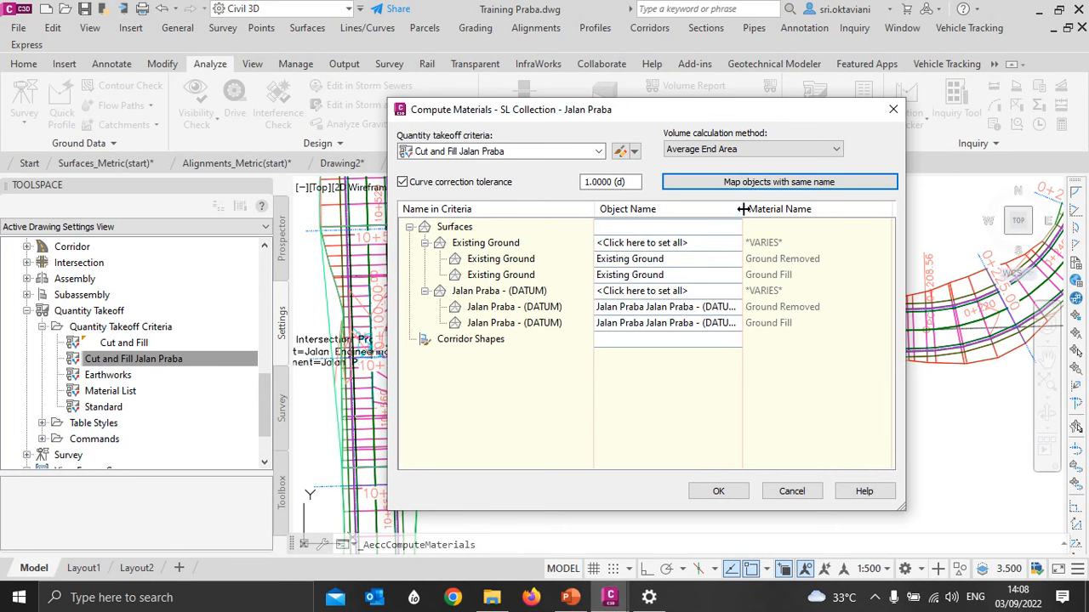
drag(743, 209, 765, 209)
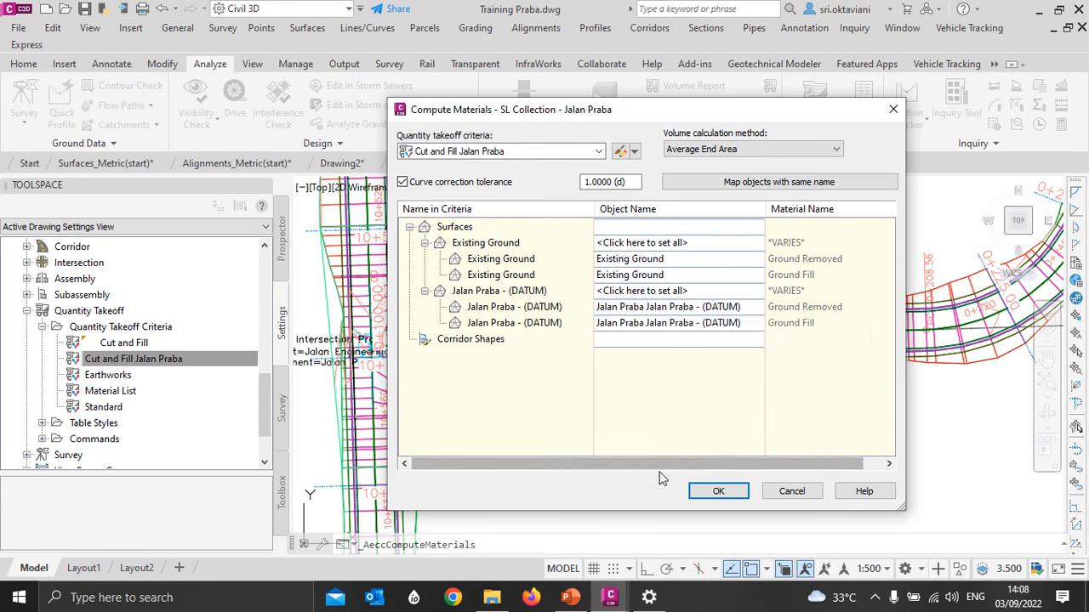
click(713, 491)
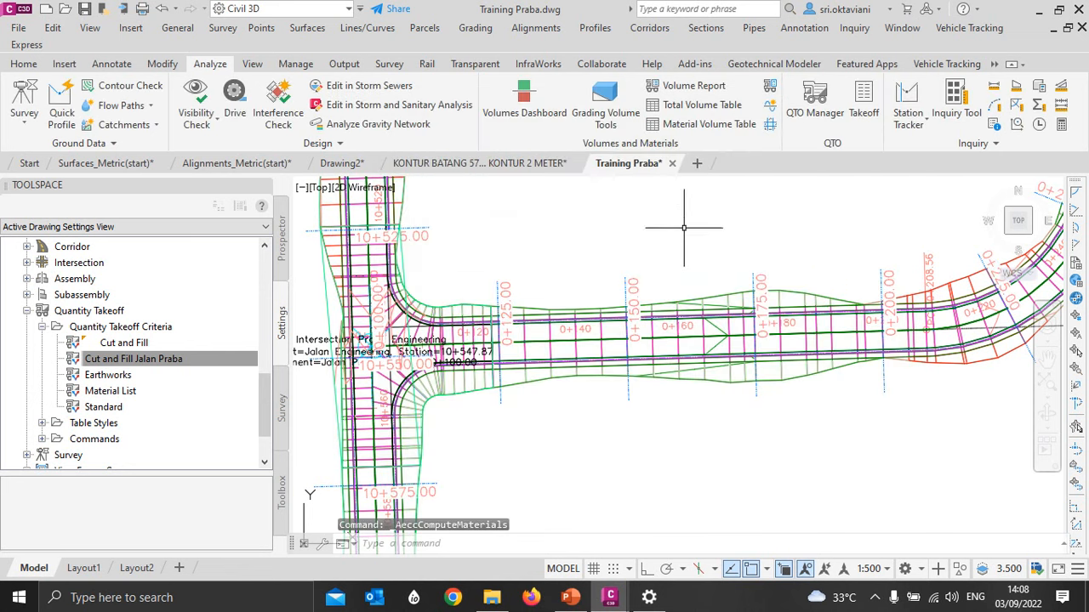
- Set up a dynamic total volume table in the Cut and Fill style for the Jalan Praba alignment, using Material List - (1)
scroll(685, 291, down, 2)
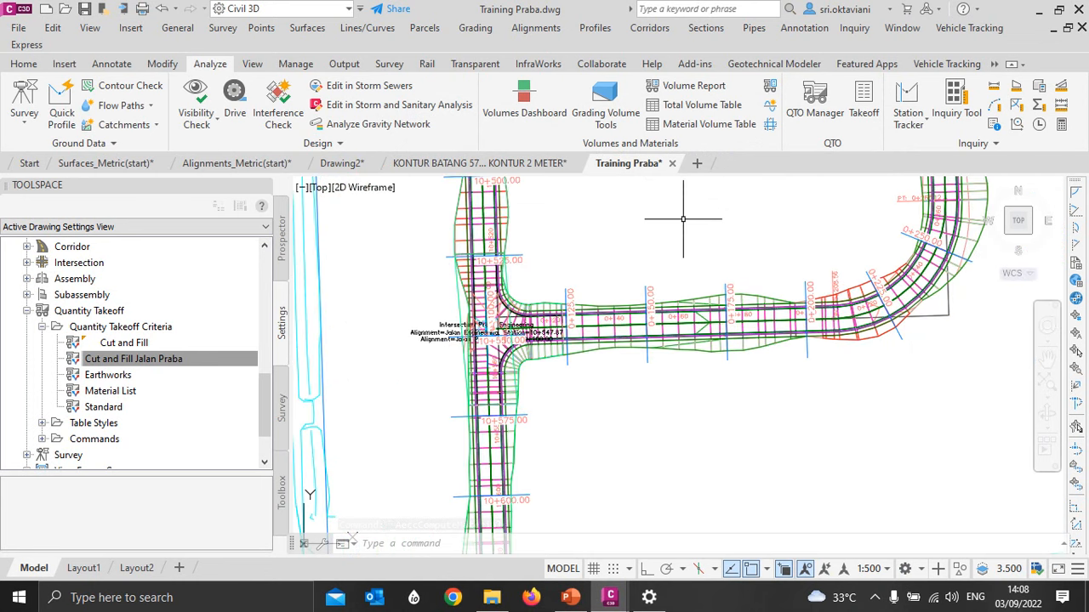
click(681, 110)
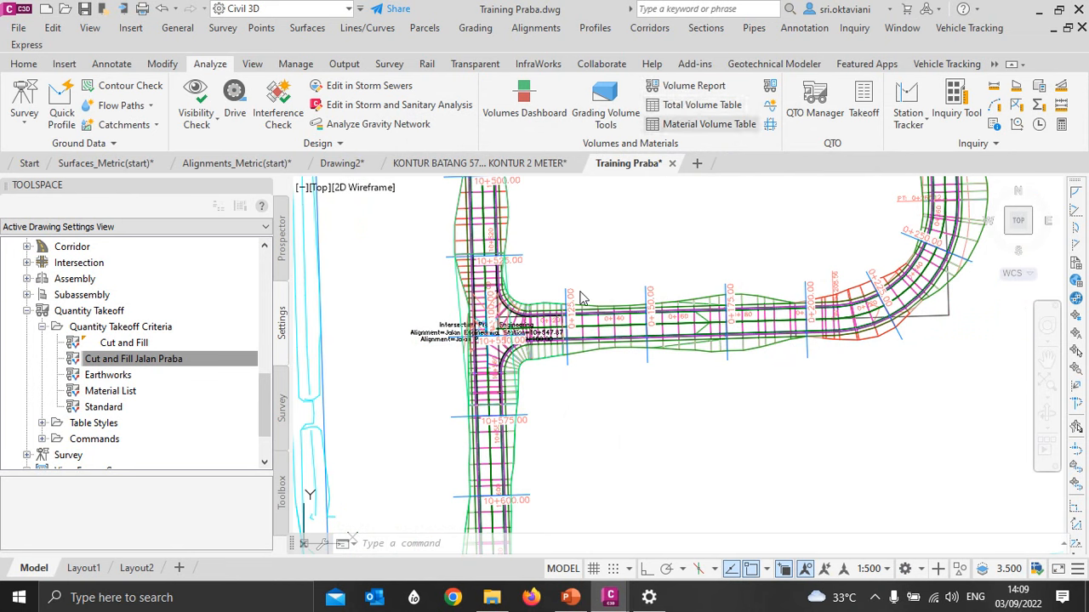
drag(779, 149, 620, 91)
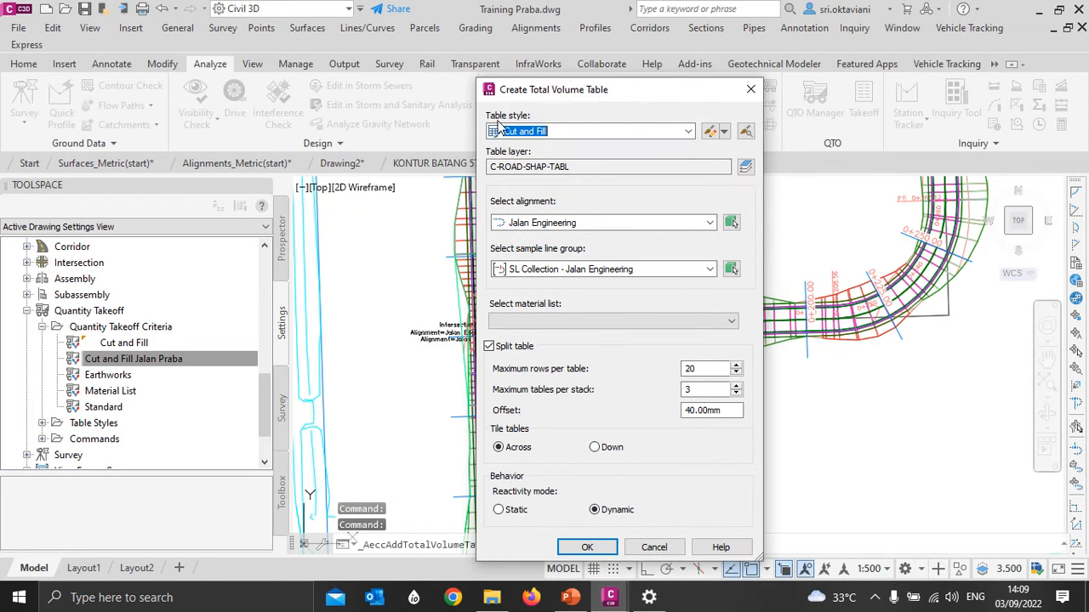
click(562, 222)
click(548, 251)
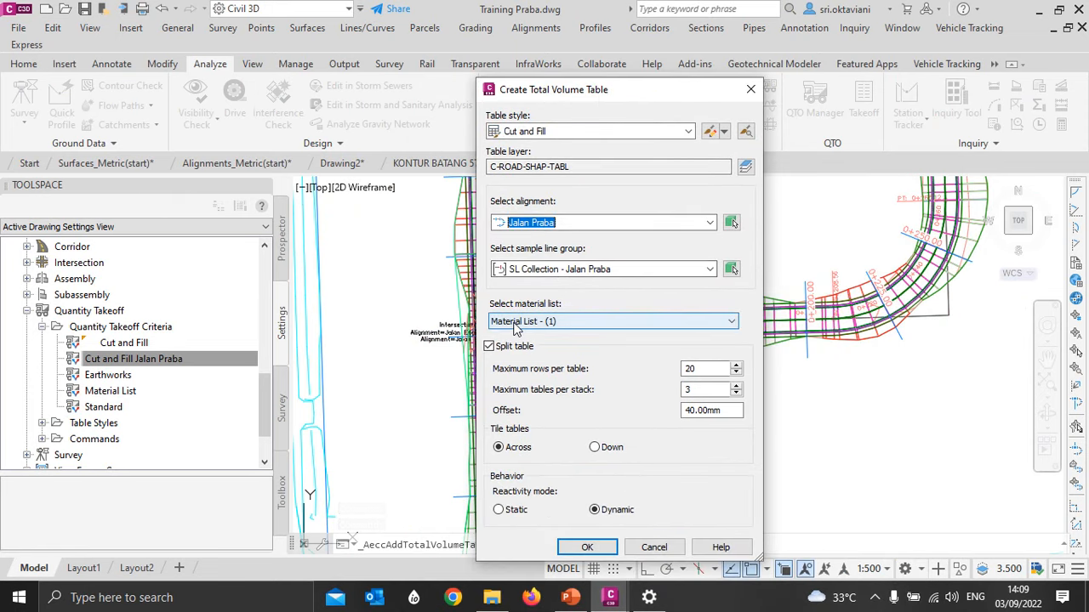
drag(687, 94, 472, 61)
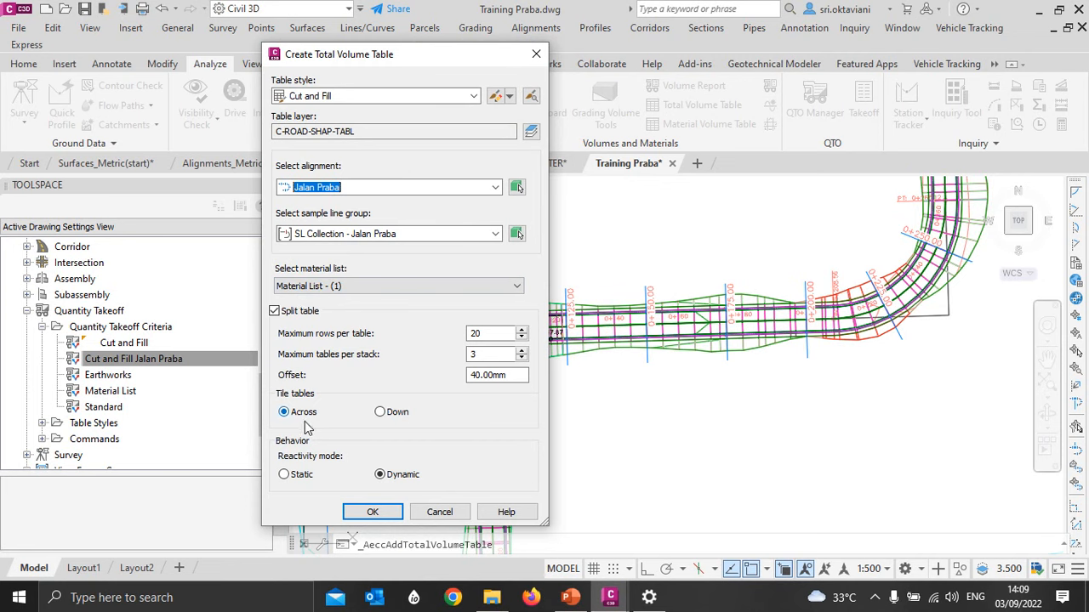
click(373, 512)
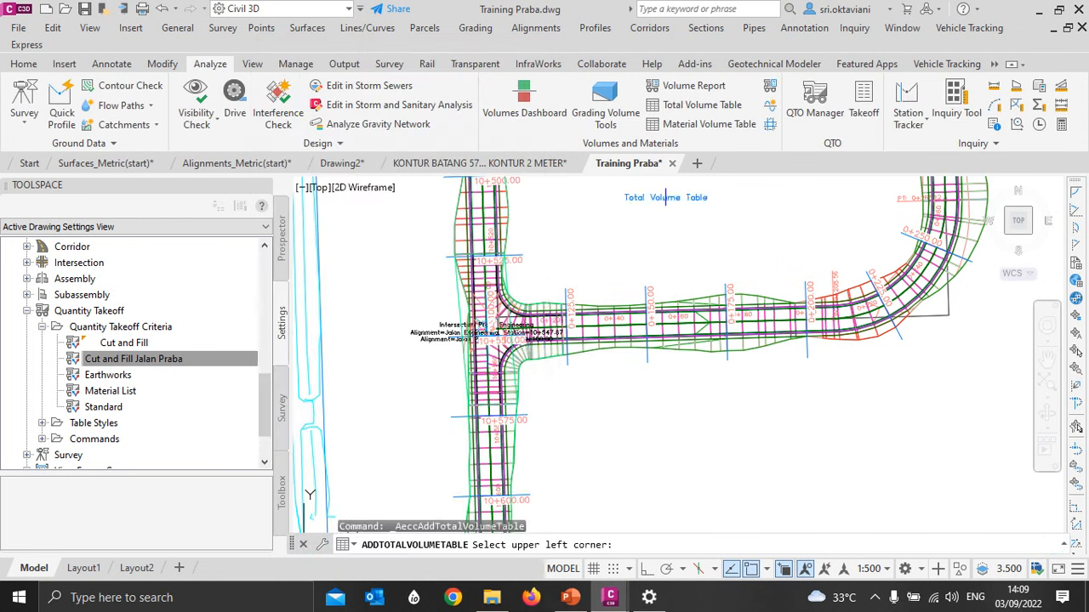
- Place the total volume table in the empty area beside the existing tables, away from the site plan
scroll(553, 311, down, 5)
scroll(544, 315, down, 2)
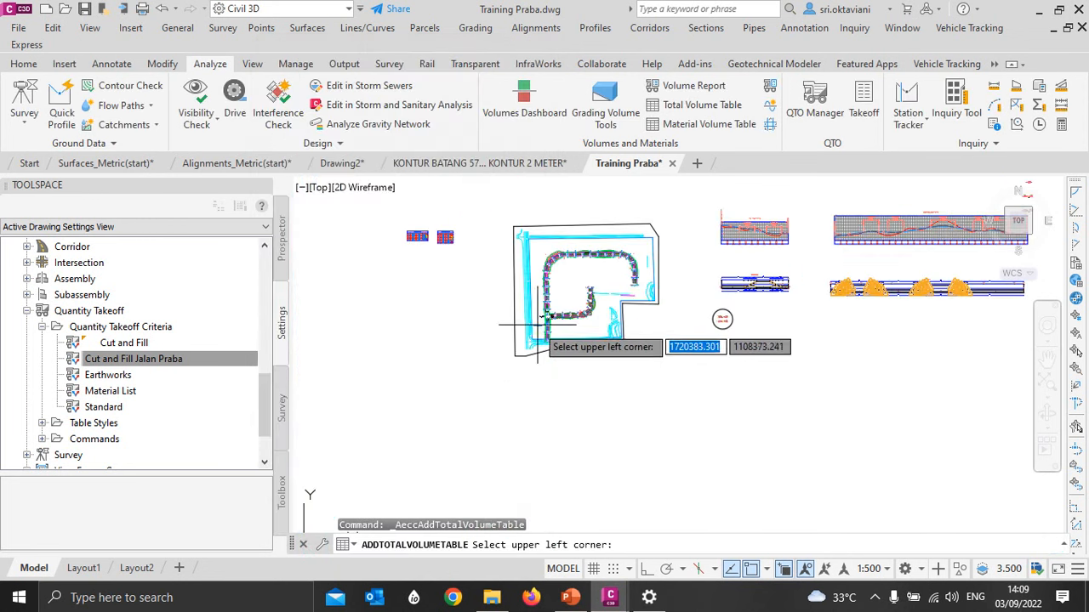
scroll(387, 323, up, 2)
scroll(428, 297, down, 2)
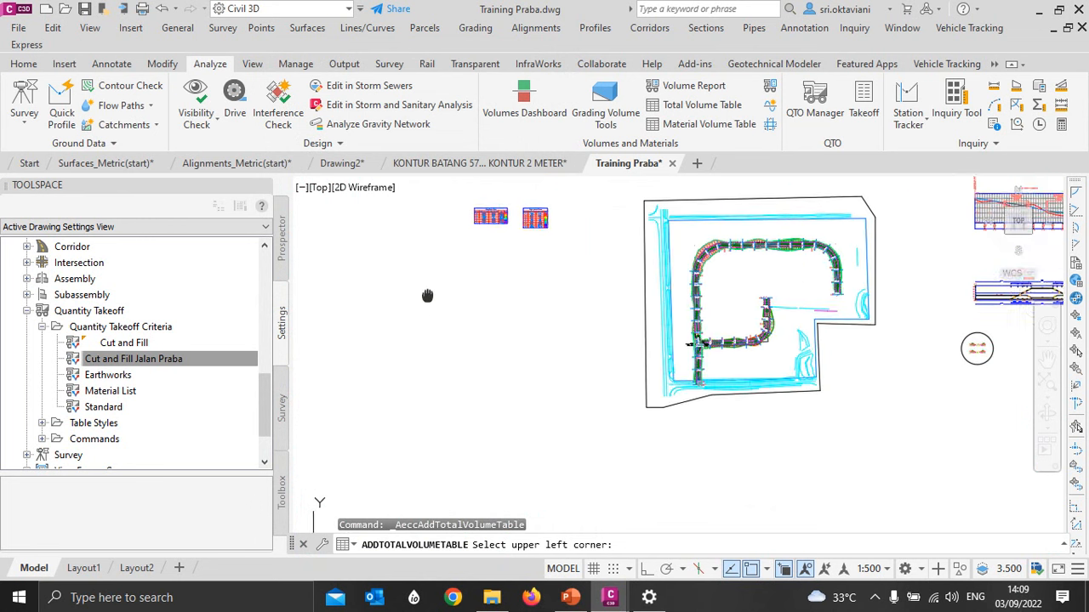
scroll(440, 304, up, 2)
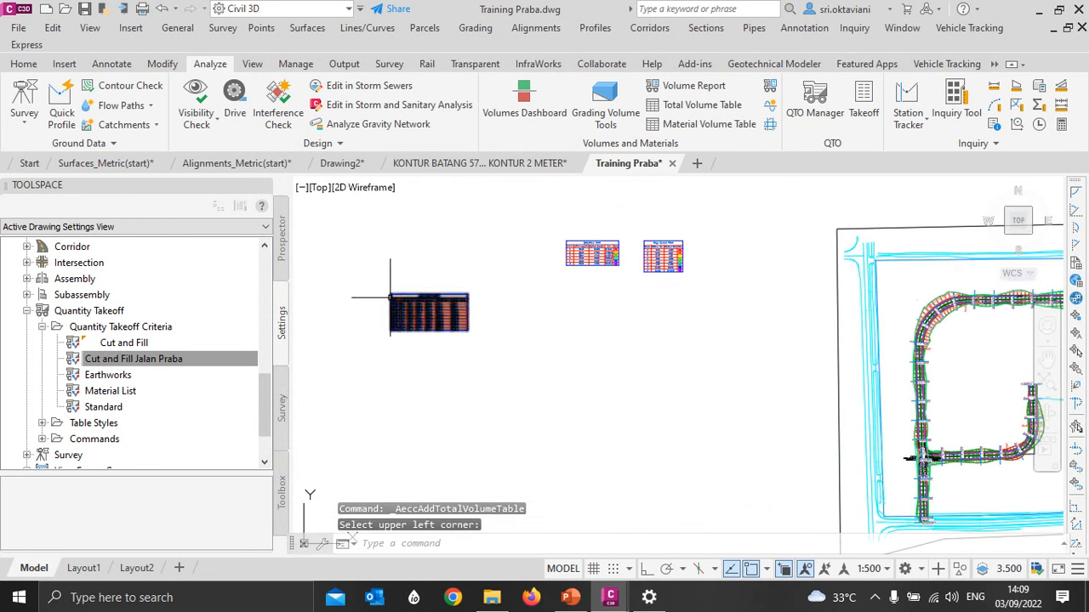
- Examine the fill and cut areas and the fill and cut volumes at each station in the new total volume table
scroll(400, 292, up, 6)
scroll(409, 290, down, 2)
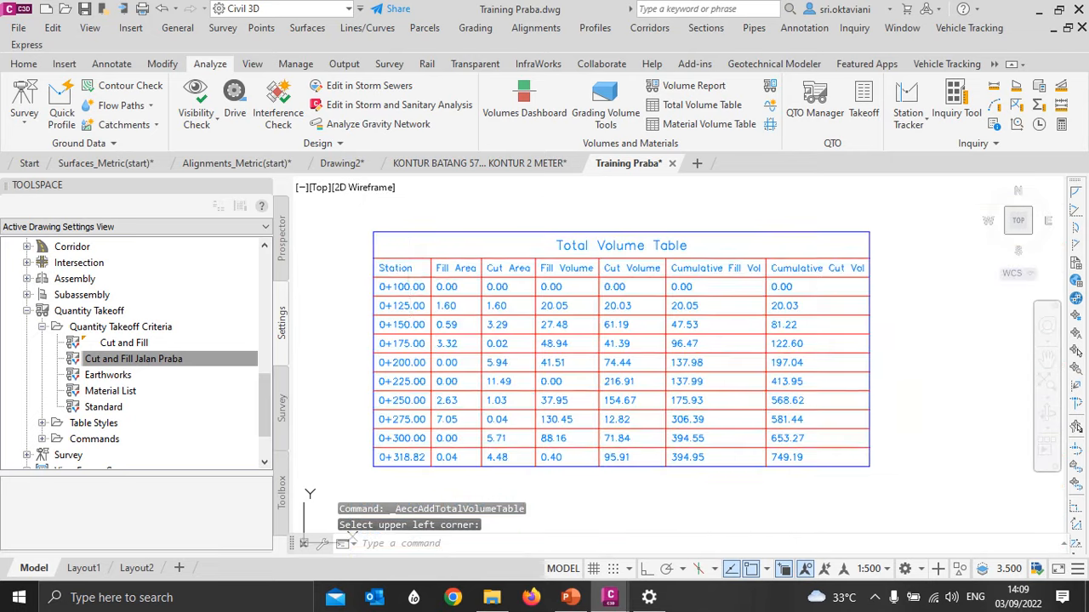
scroll(451, 340, up, 1)
scroll(481, 365, down, 1)
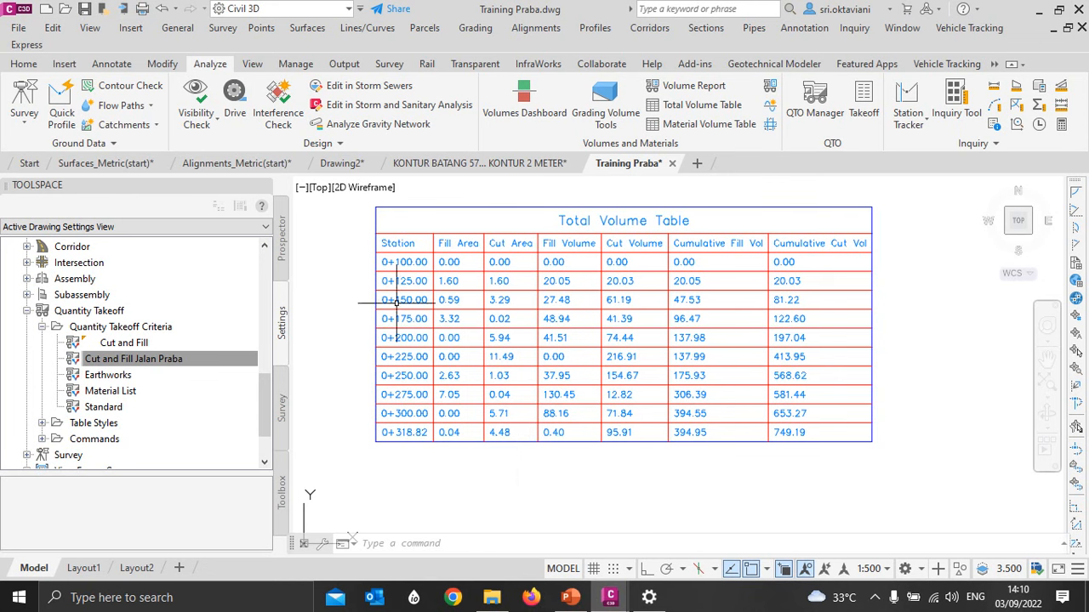
scroll(443, 261, up, 2)
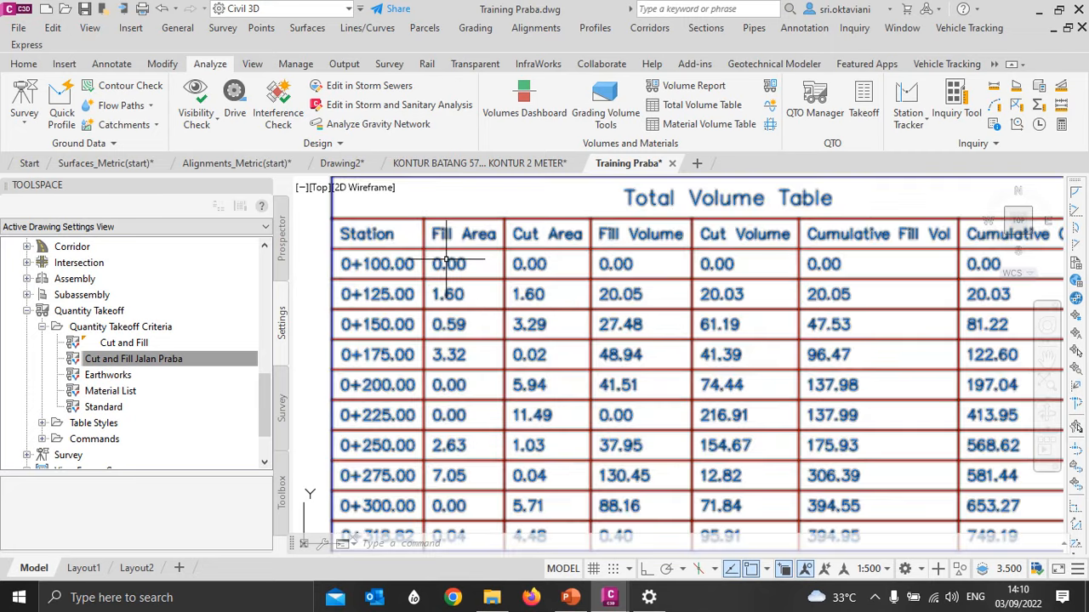
scroll(451, 262, down, 2)
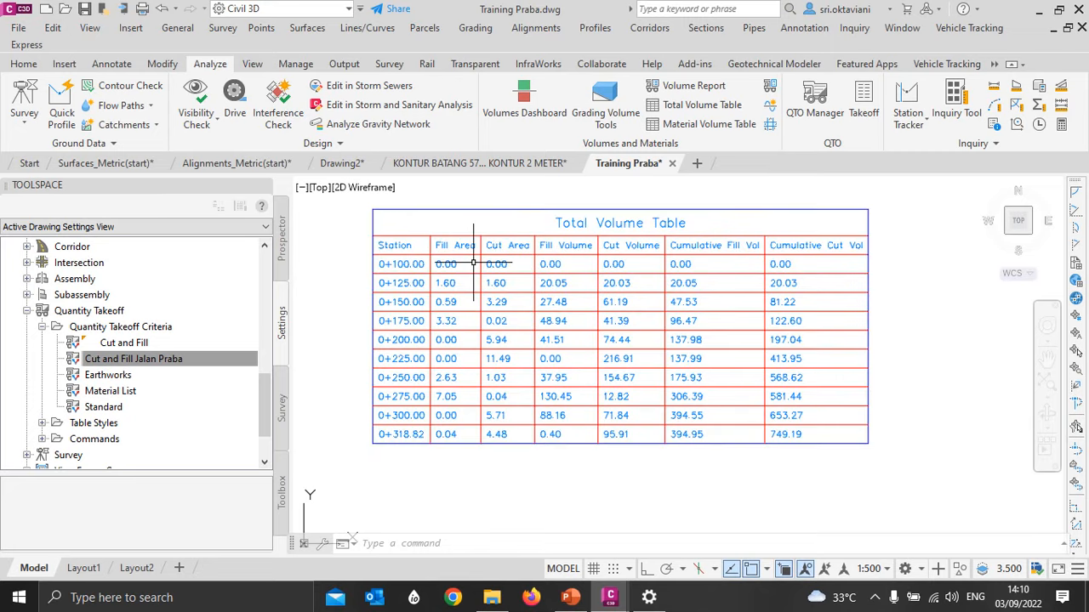
scroll(457, 264, up, 2)
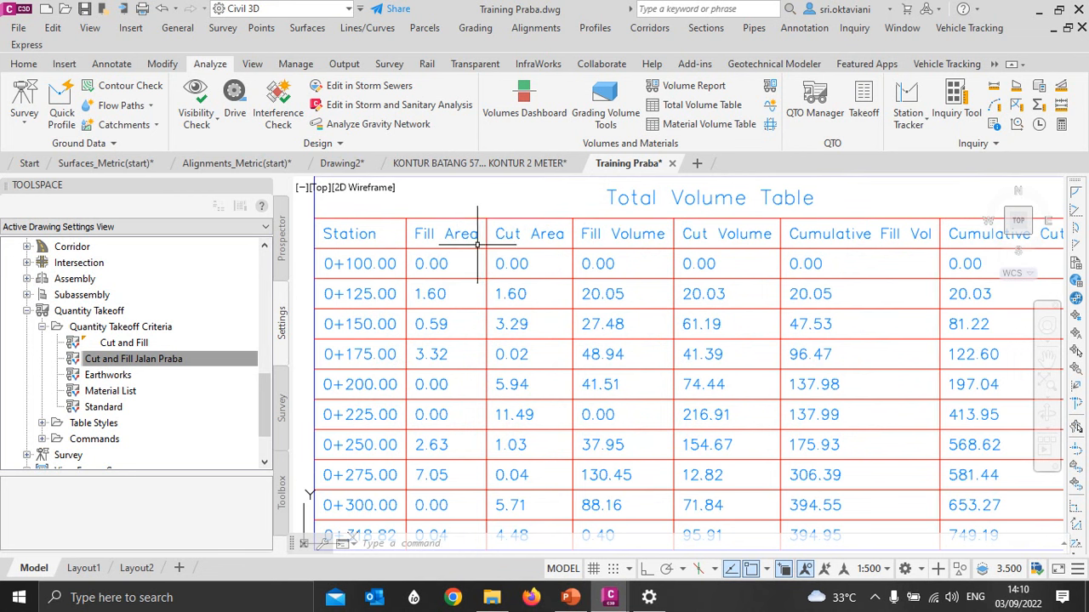
scroll(464, 200, down, 3)
scroll(401, 268, up, 5)
scroll(429, 220, down, 1)
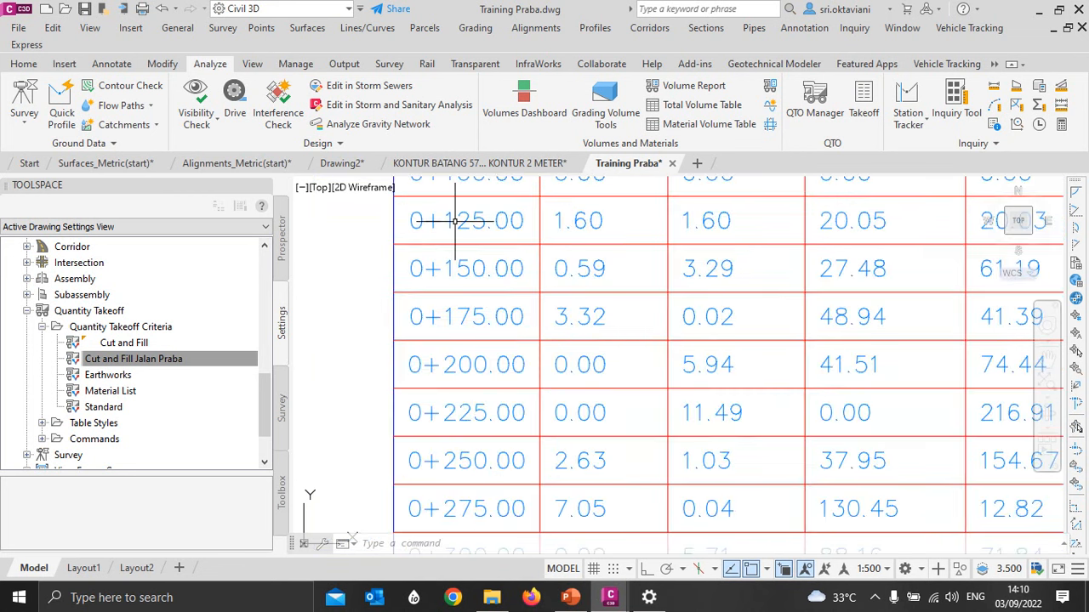
middle_drag(430, 219, 357, 291)
scroll(411, 310, down, 2)
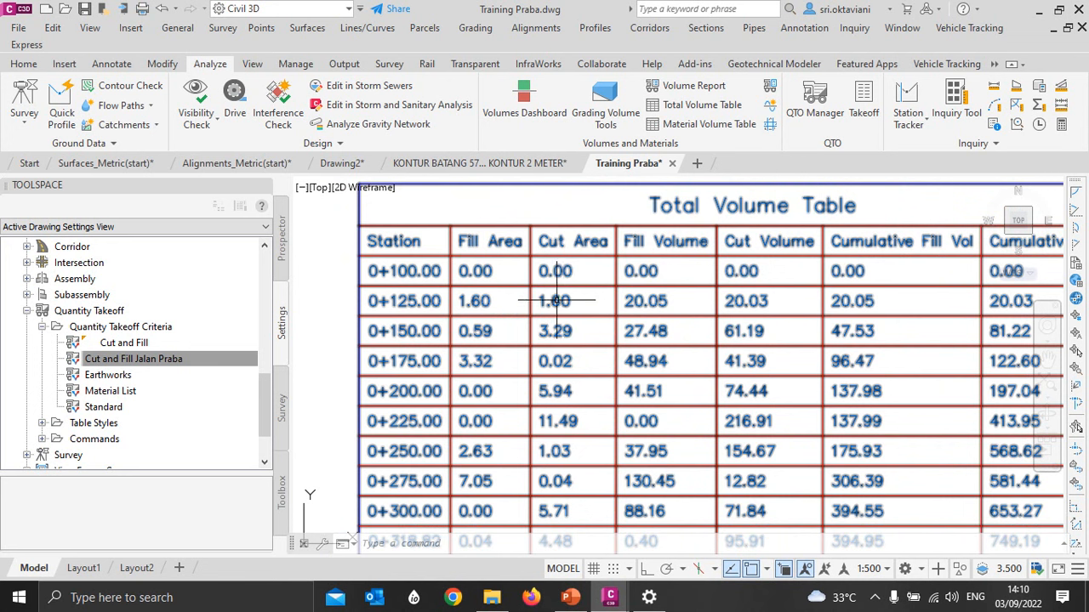
middle_drag(626, 284, 521, 299)
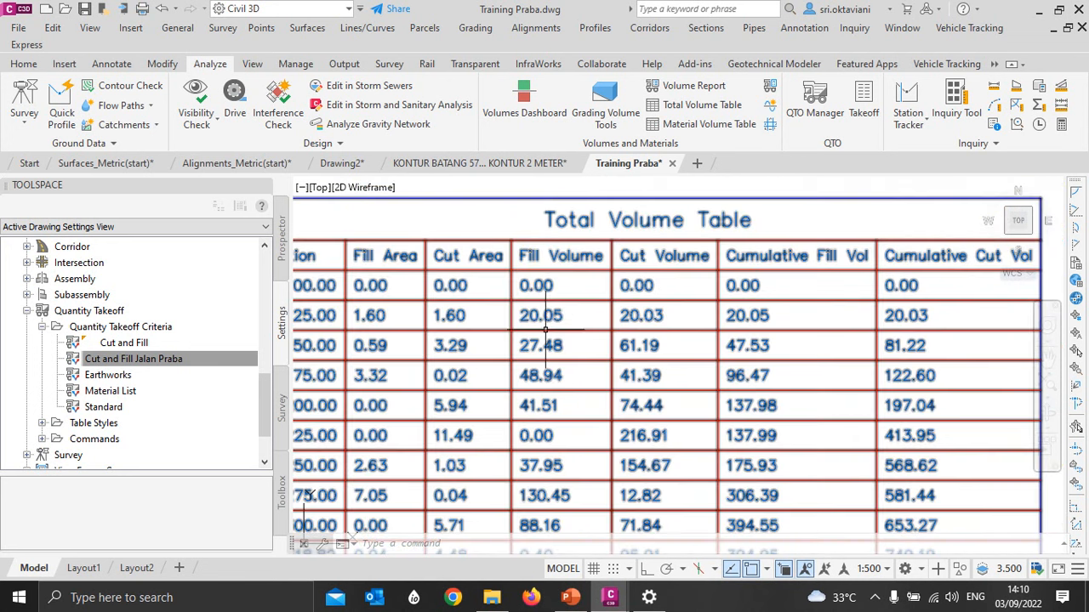
scroll(553, 321, up, 4)
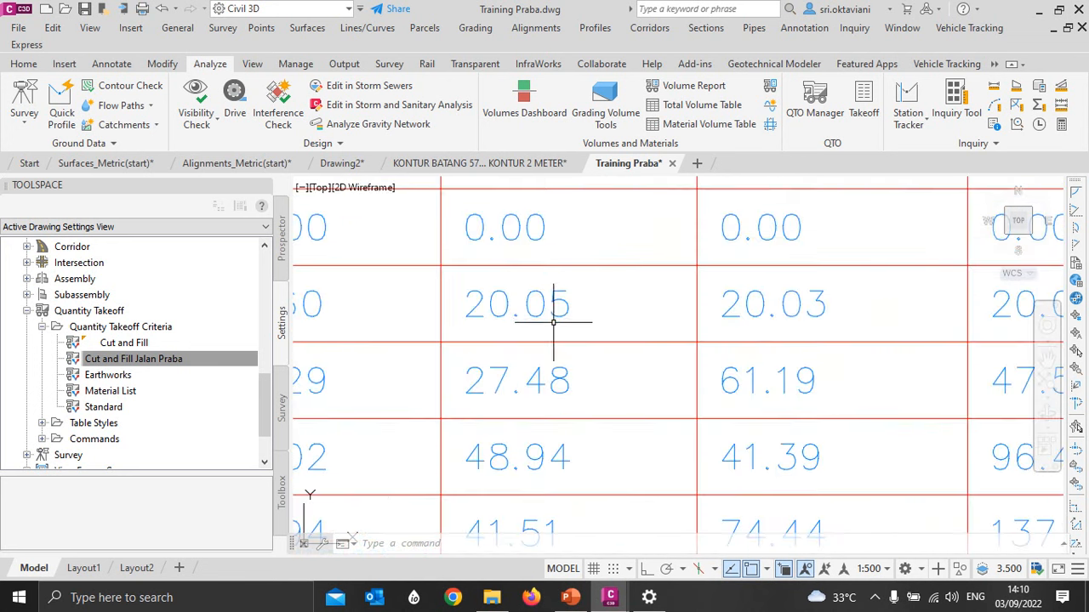
scroll(553, 322, down, 3)
scroll(668, 311, down, 3)
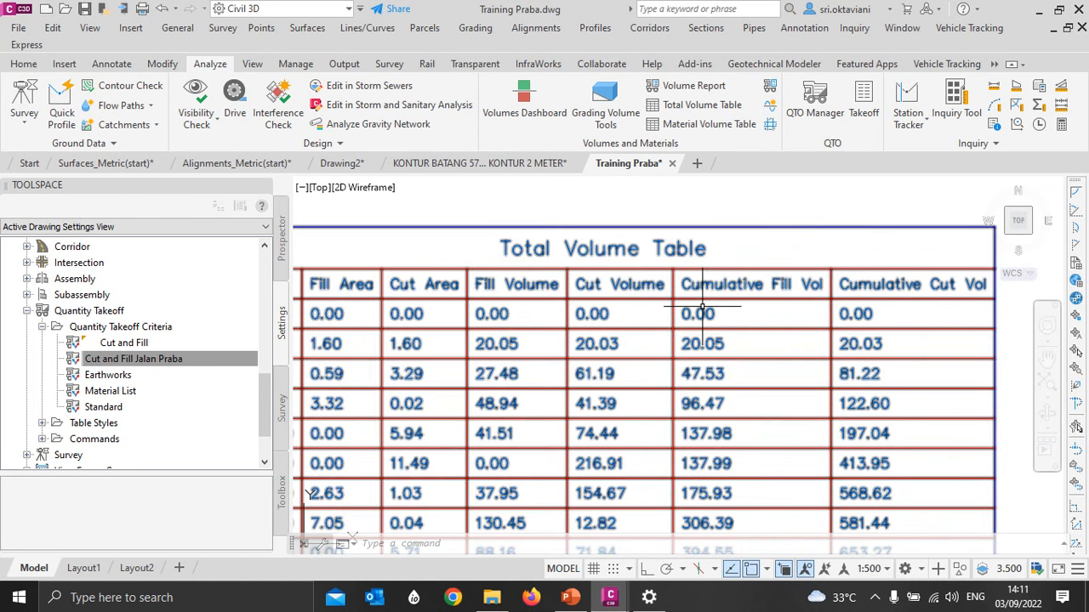
- Examine the cumulative fill and cut volumes down to the last station of the total volume table
scroll(702, 308, down, 2)
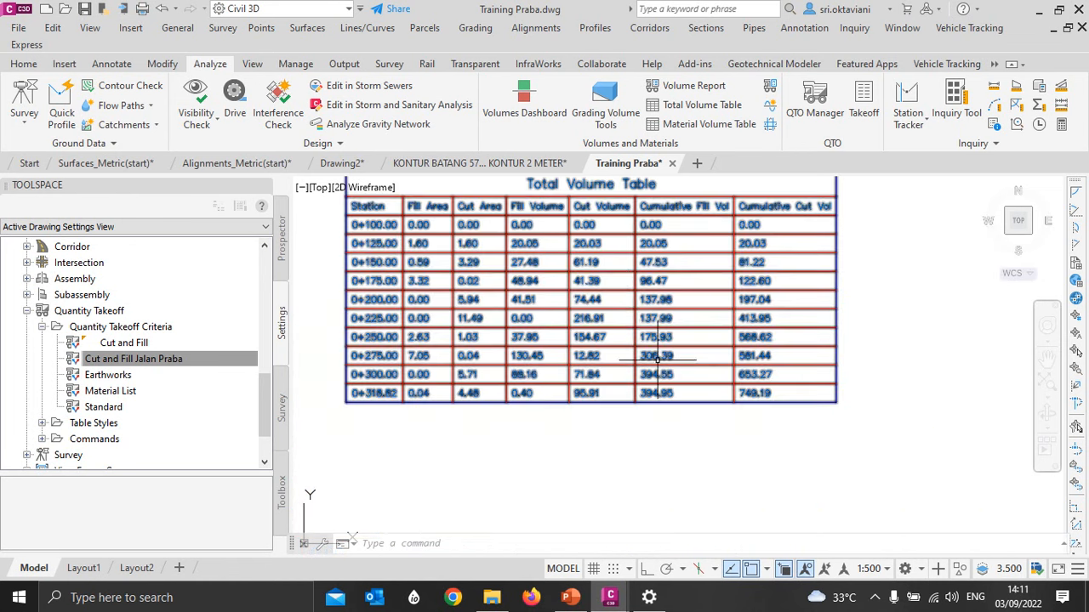
scroll(678, 402, up, 4)
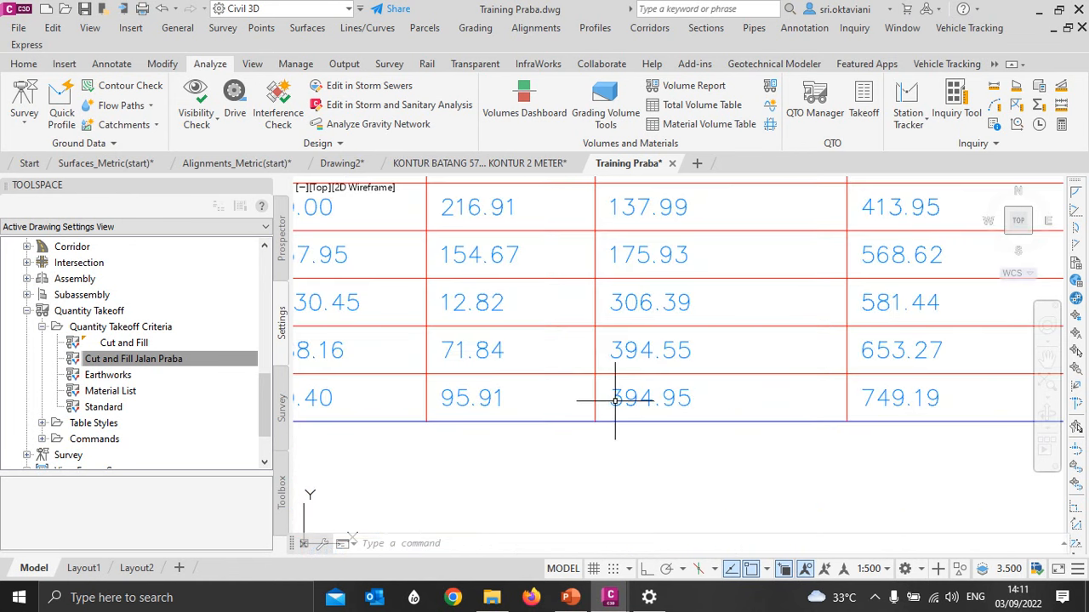
scroll(663, 422, down, 3)
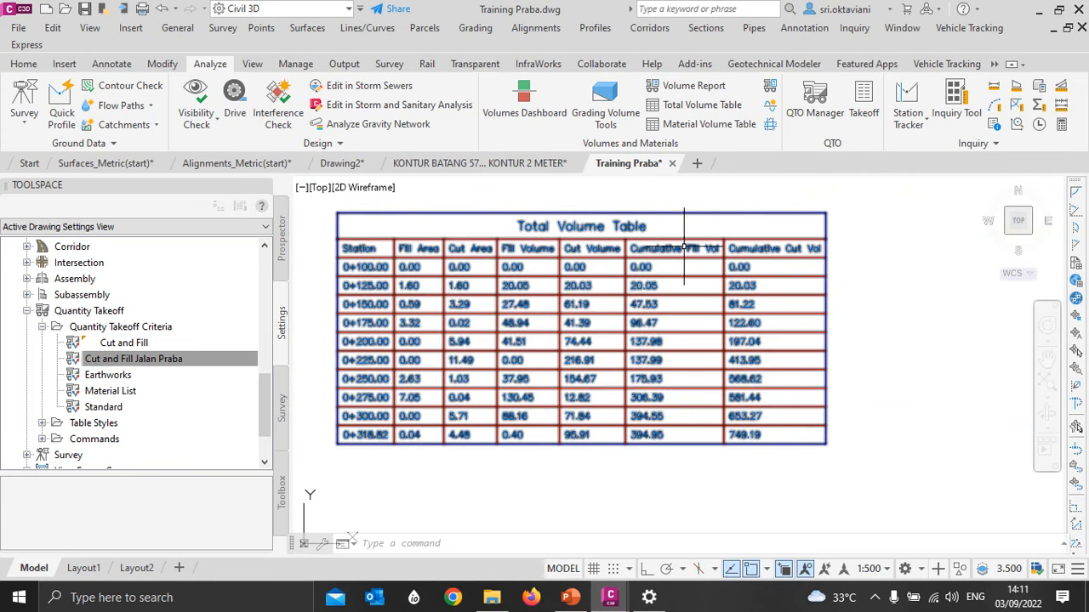
scroll(700, 256, up, 2)
middle_drag(625, 419, 615, 323)
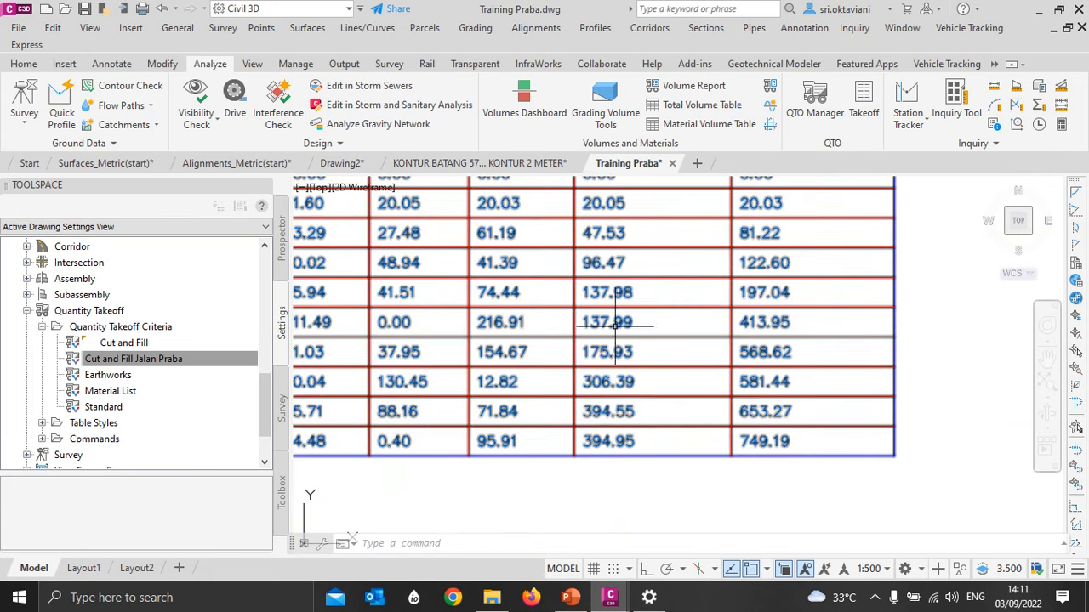
scroll(589, 444, up, 3)
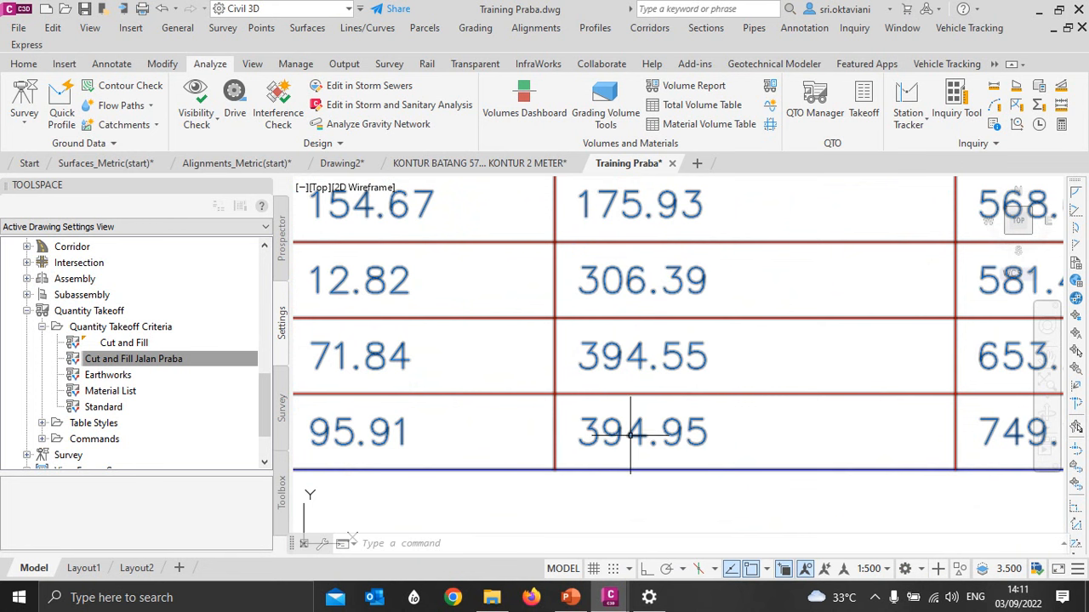
scroll(630, 435, down, 5)
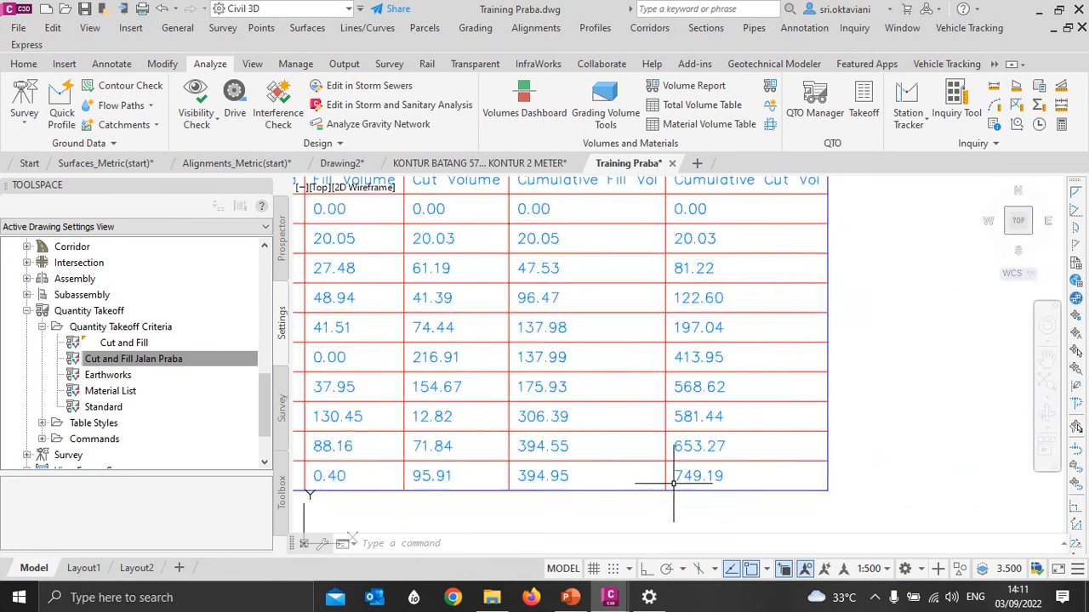
scroll(649, 423, up, 4)
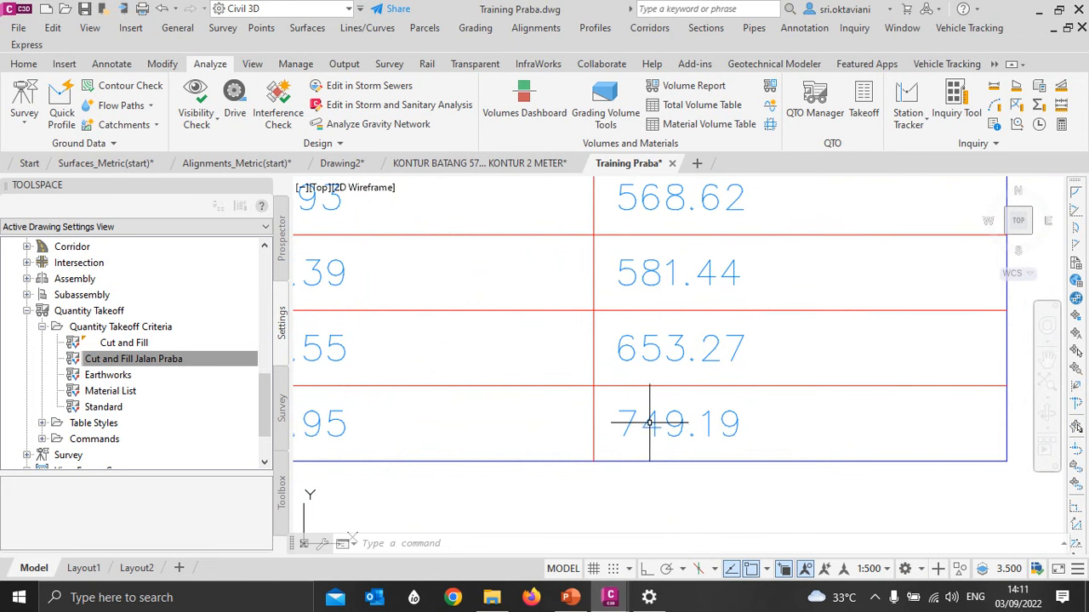
scroll(689, 416, down, 3)
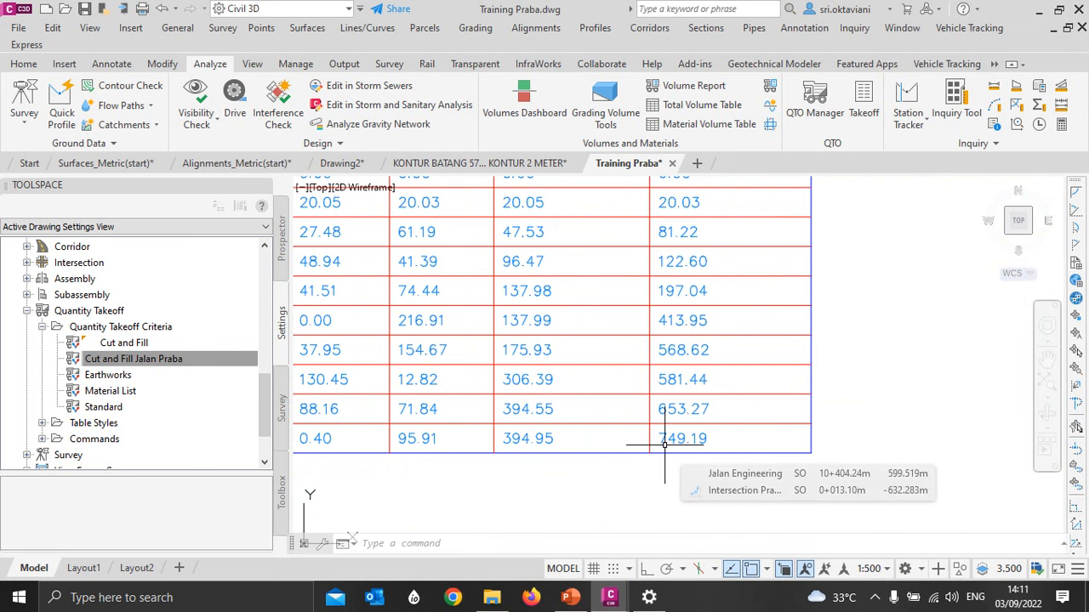
scroll(664, 444, down, 4)
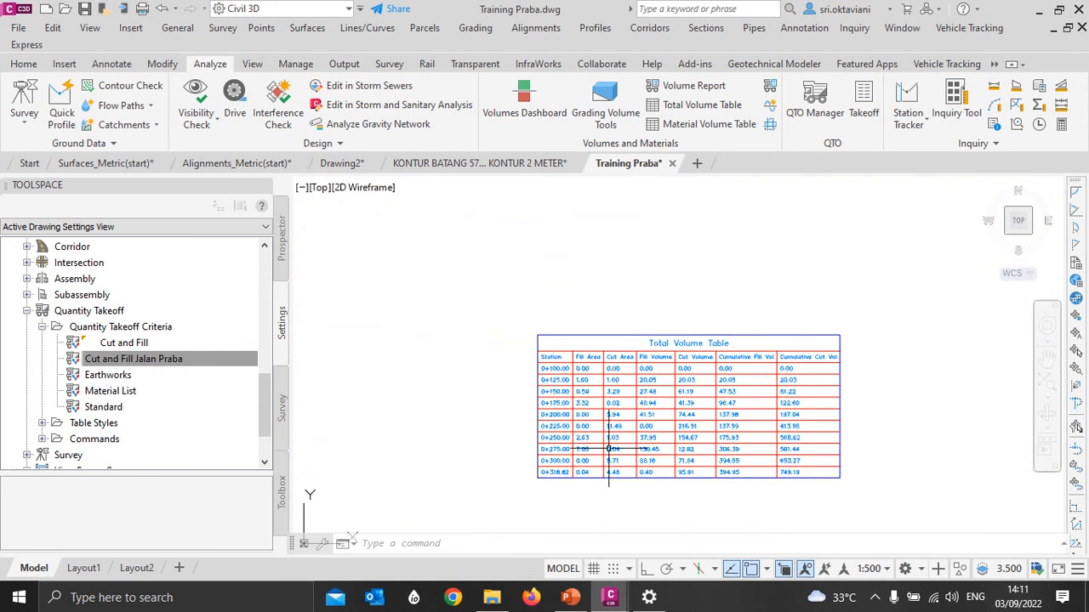
scroll(657, 451, up, 2)
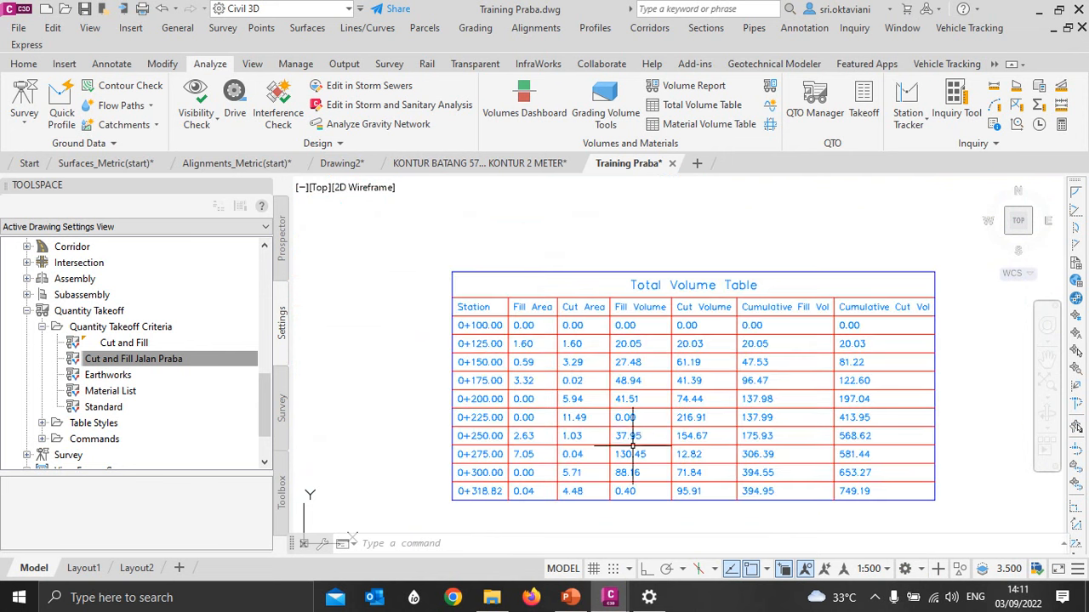
scroll(630, 451, up, 4)
scroll(599, 428, down, 2)
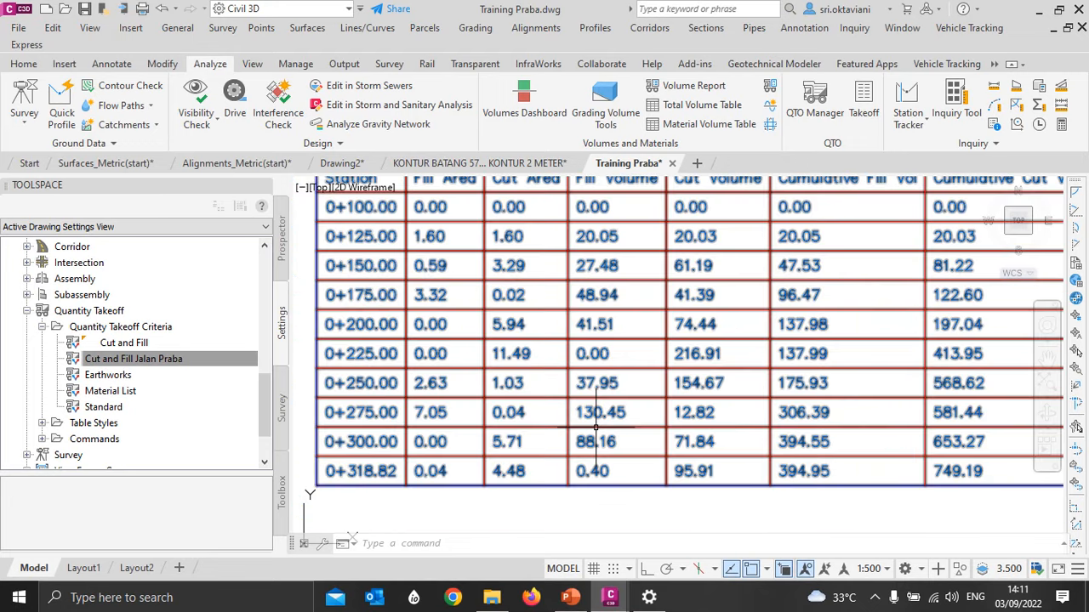
scroll(678, 396, down, 2)
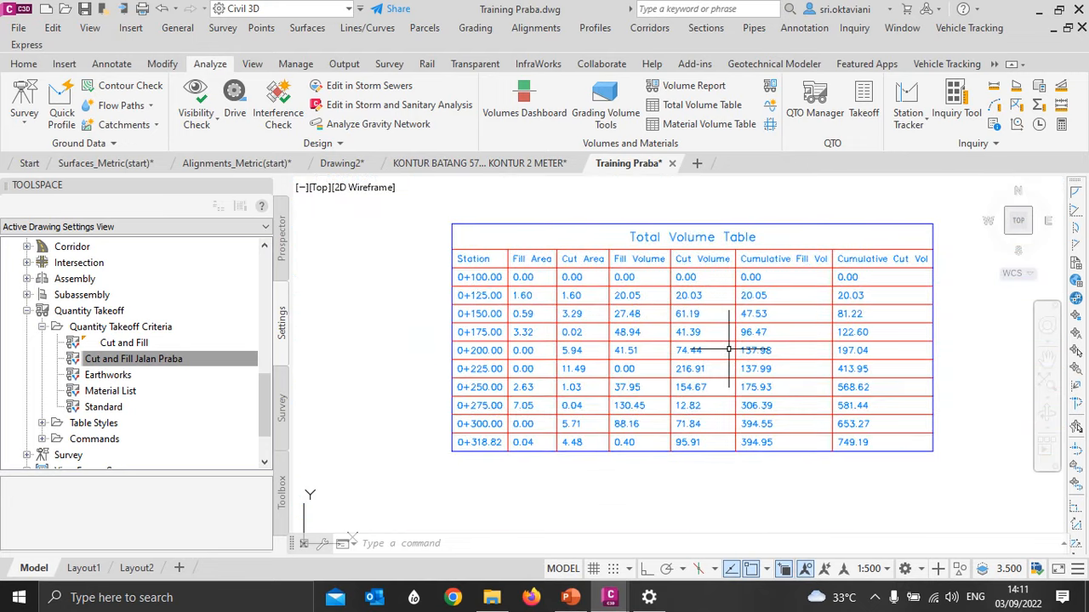
middle_drag(730, 348, 716, 354)
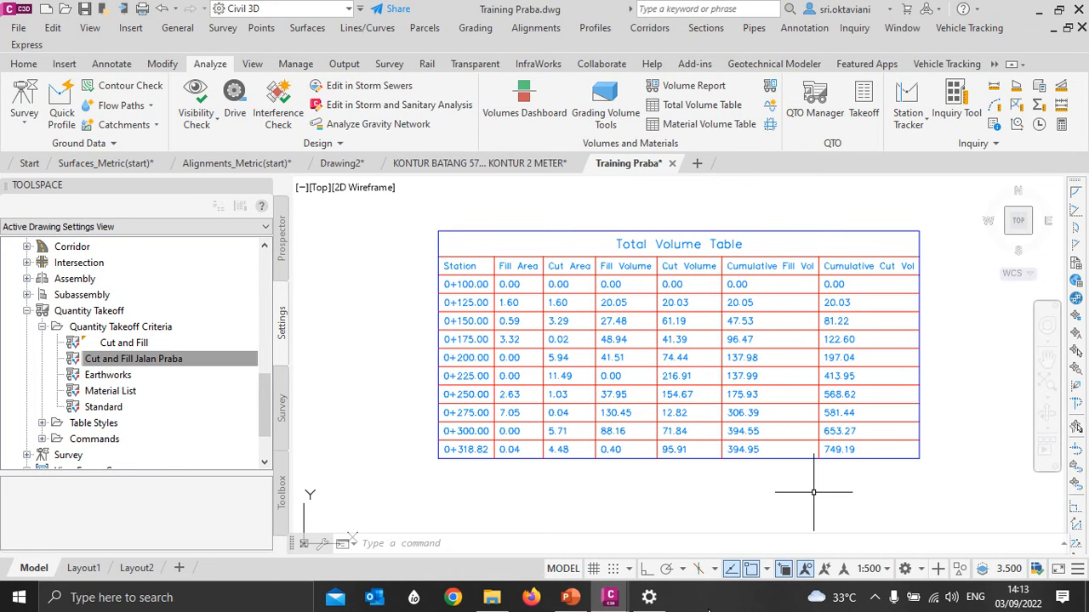
- Examine the design profile against the existing ground profile across the Jalan Engineering profile view
scroll(578, 361, down, 6)
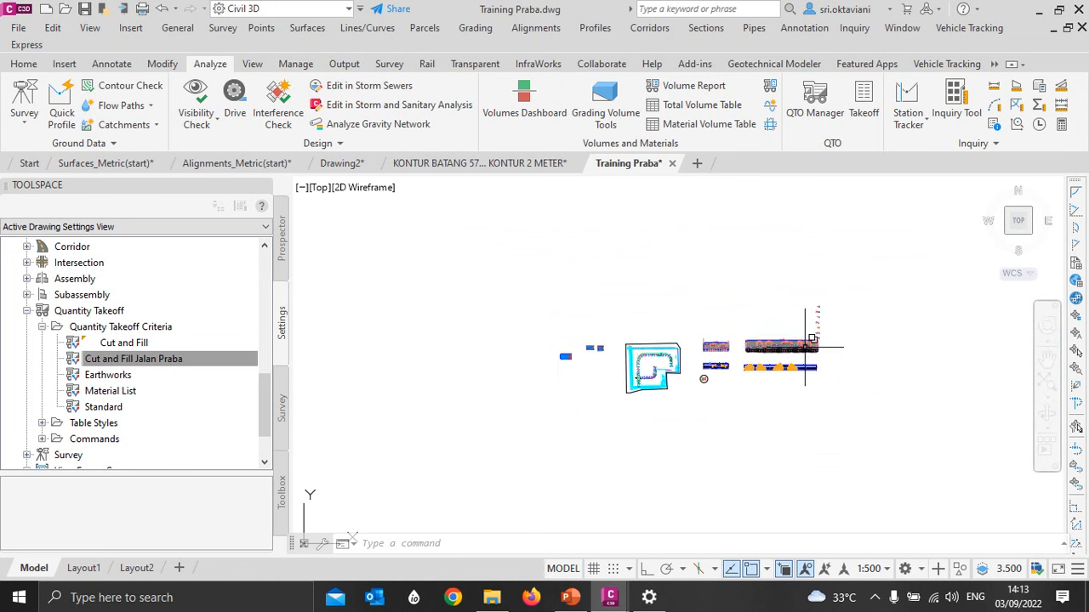
scroll(805, 346, up, 10)
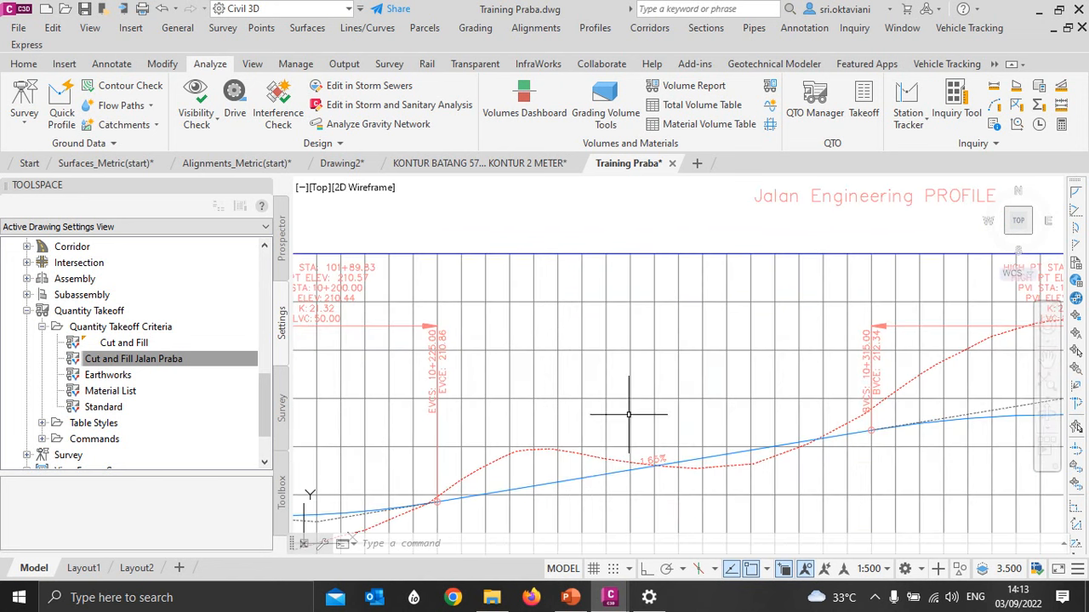
click(629, 467)
scroll(618, 357, down, 5)
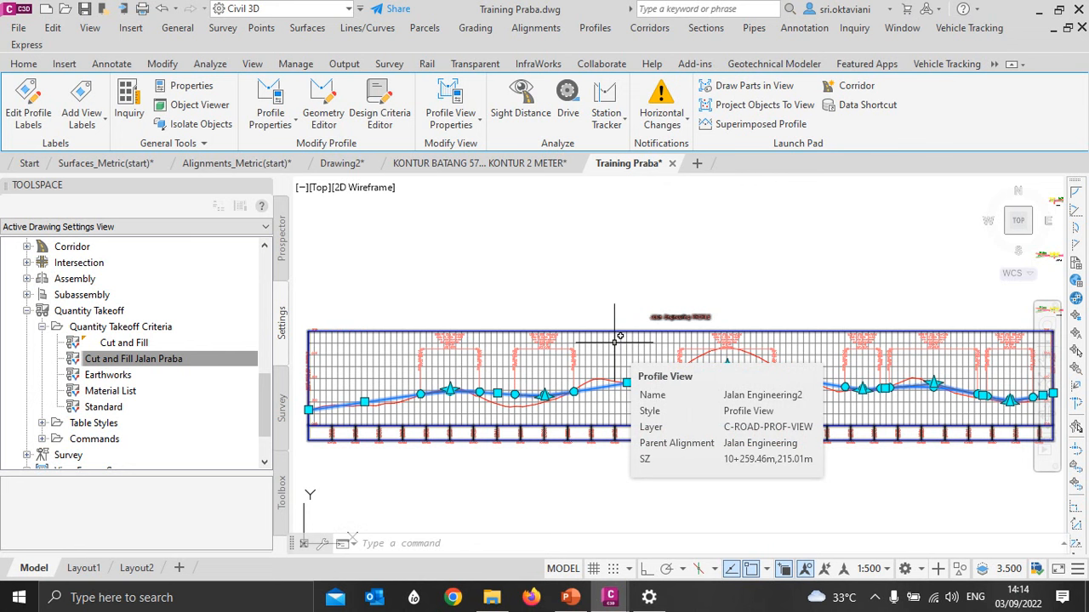
key(Escape)
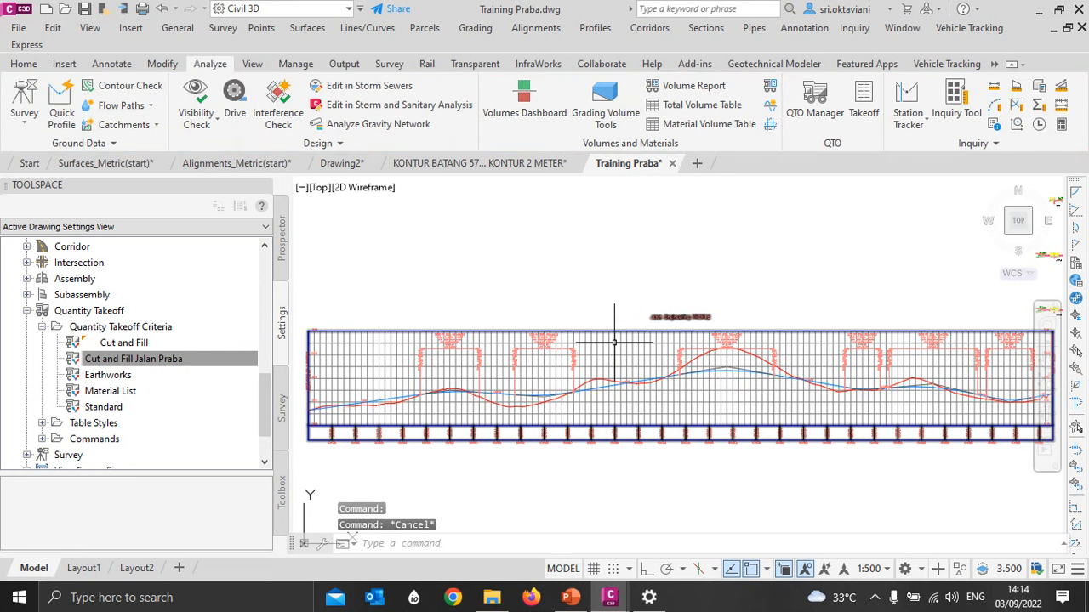
scroll(743, 235, down, 5)
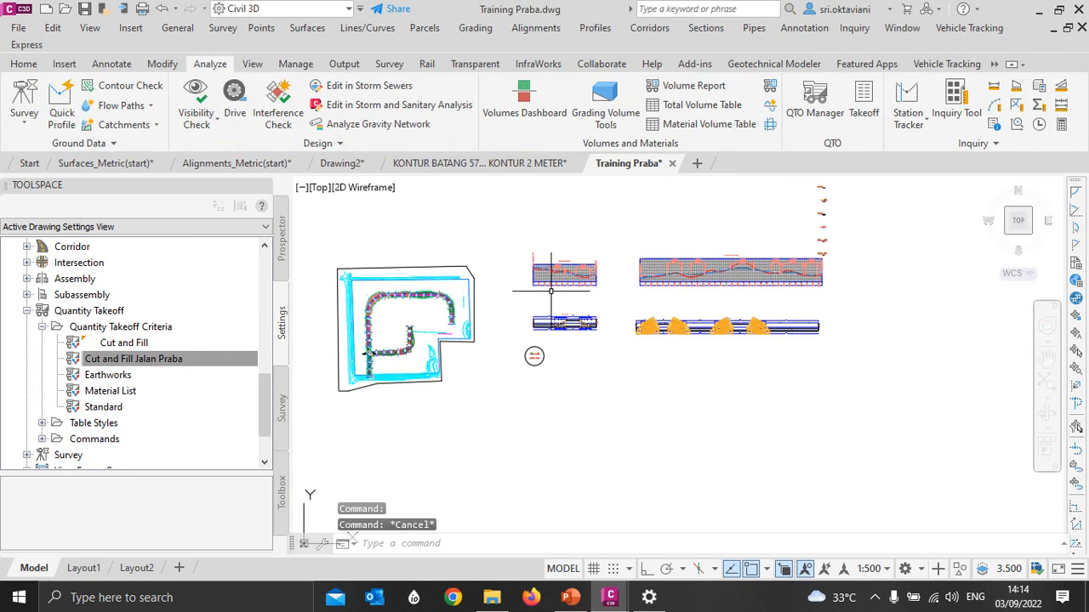
- Add the Jalan Engineering TOP and DATUM corridor surfaces to the sampled sources of the Jalan Engineering sample line group
scroll(399, 348, up, 10)
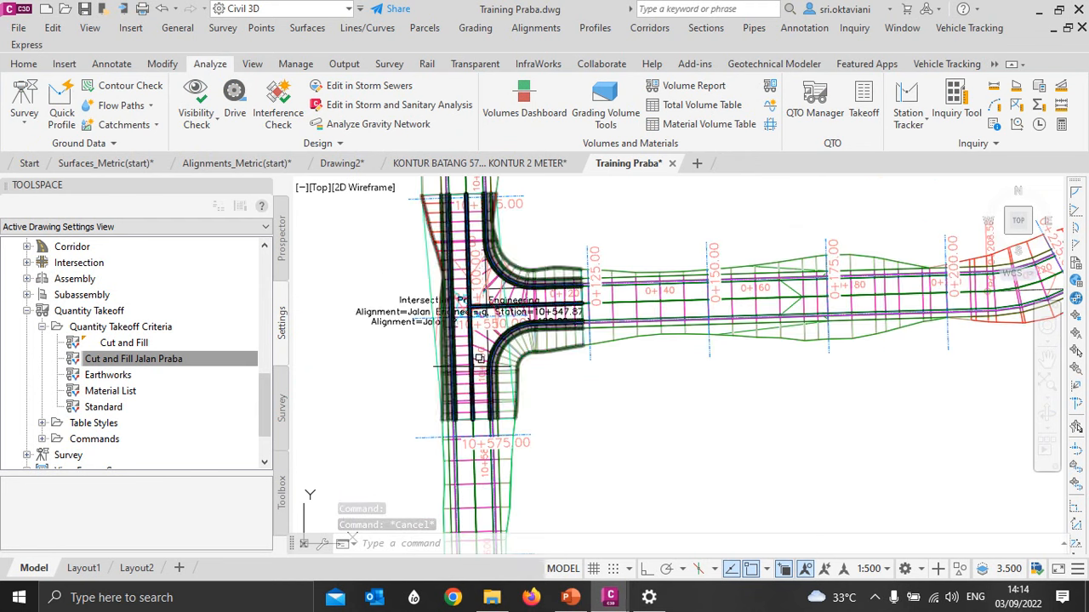
scroll(479, 359, down, 4)
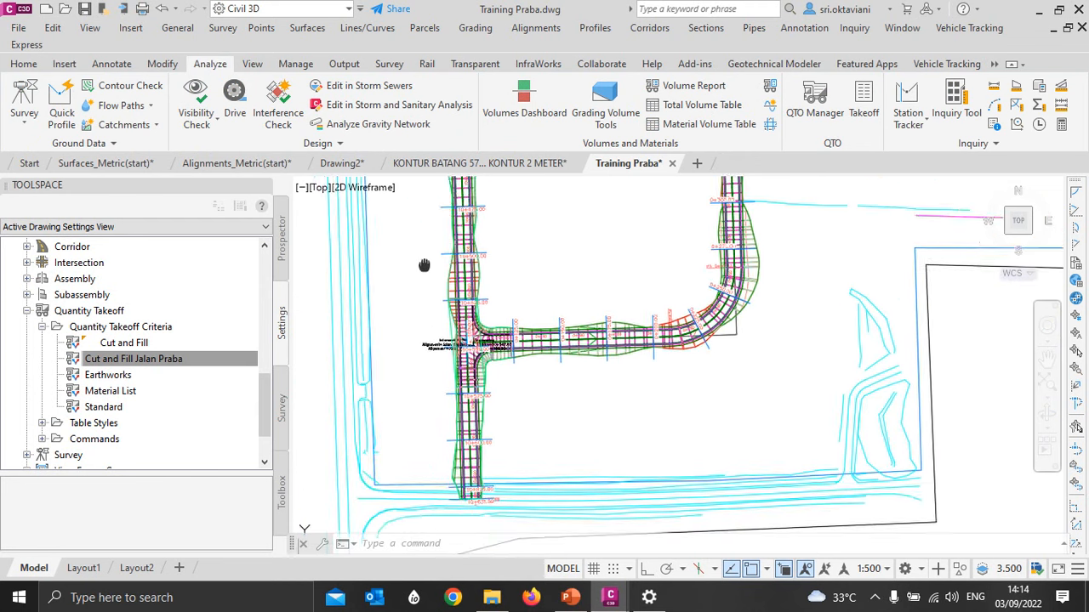
scroll(423, 265, up, 4)
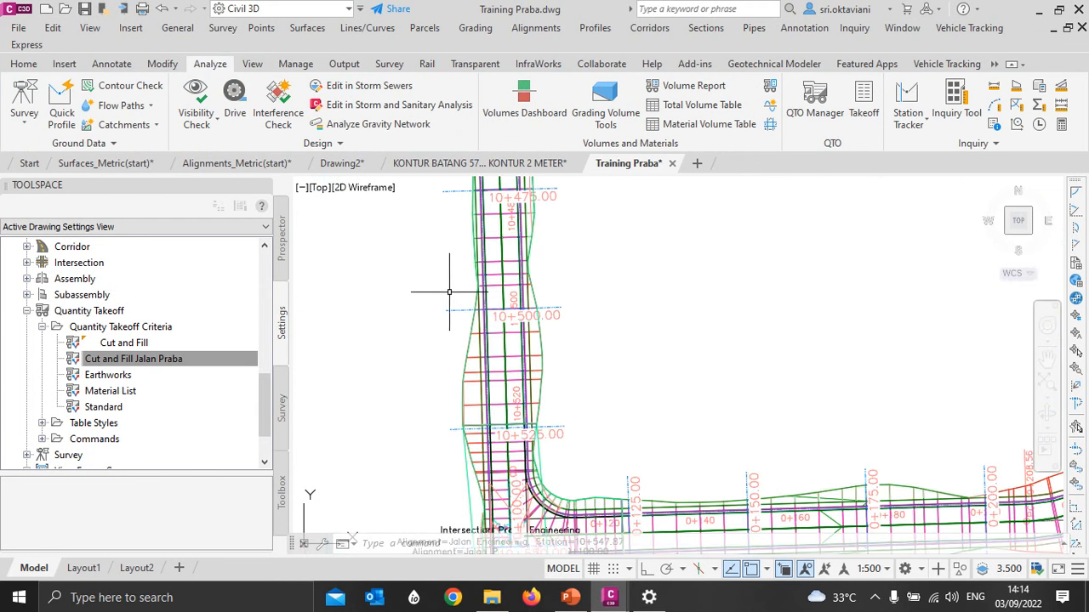
click(451, 309)
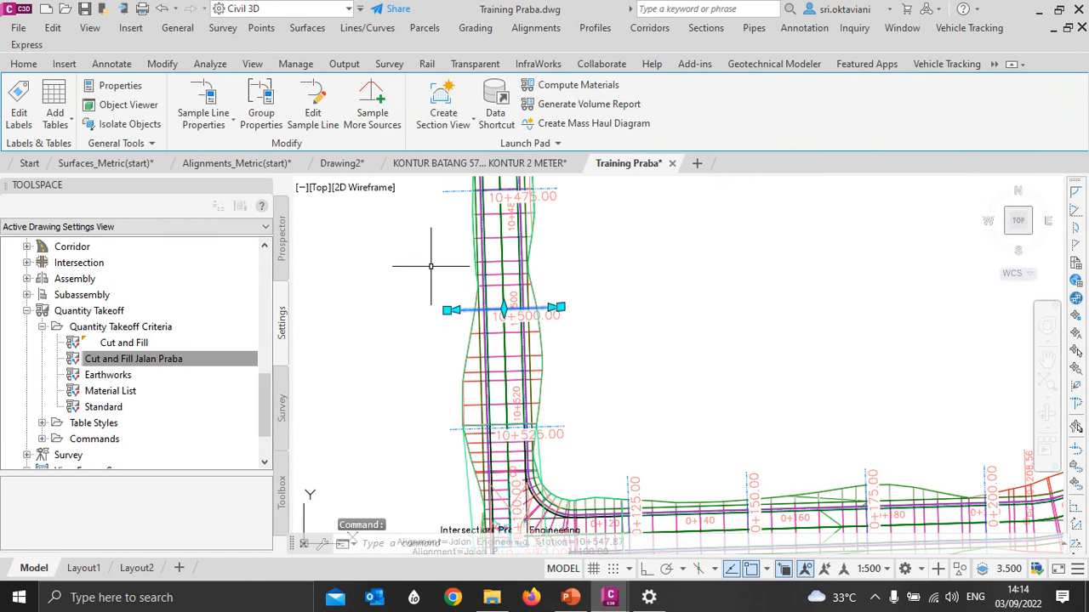
click(372, 115)
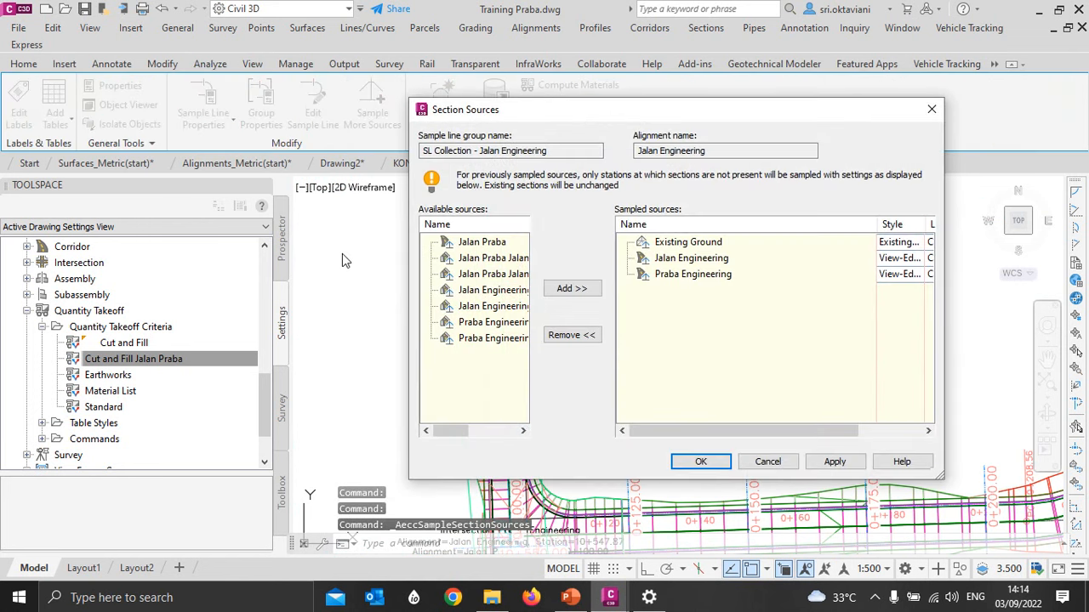
drag(448, 432, 473, 433)
click(457, 291)
click(572, 289)
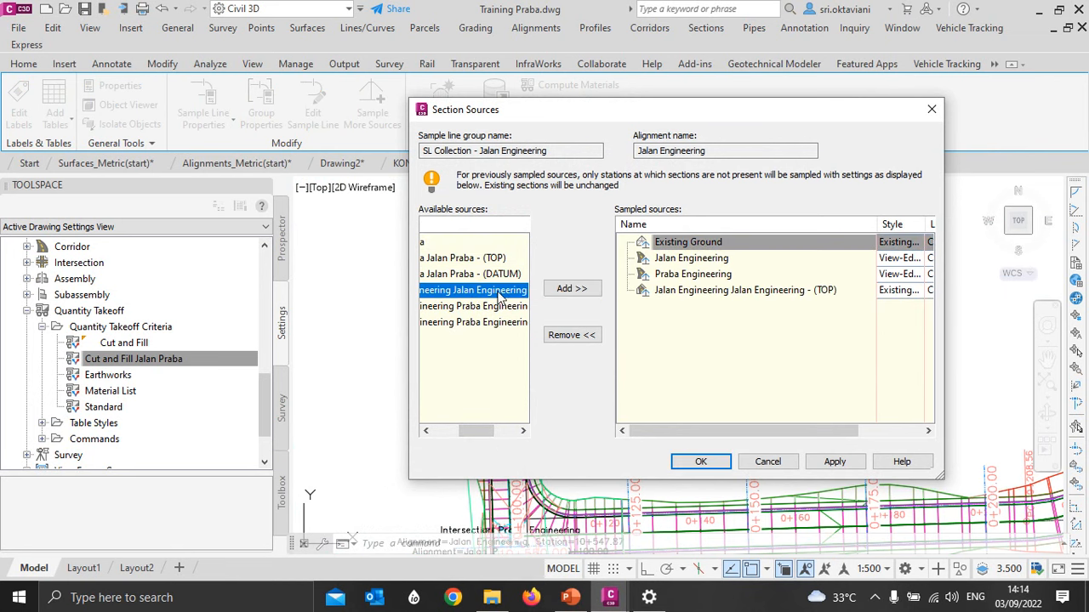
click(572, 288)
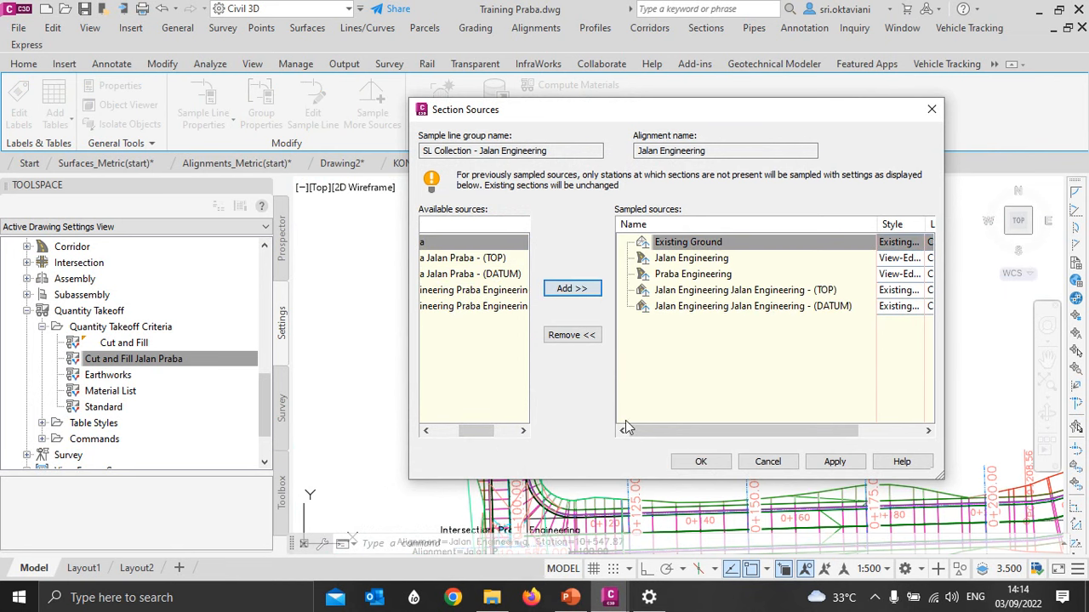
click(700, 462)
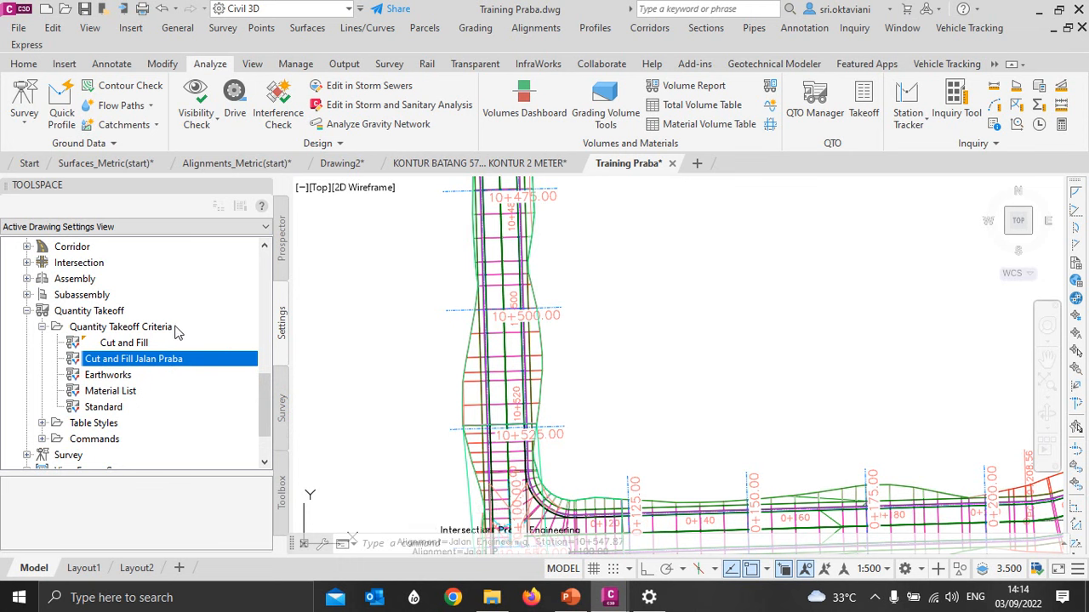
- Copy the Cut and Fill Jalan Praba quantity takeoff criteria and name the copy Cut and Fill Jalan Engineering
right_click(171, 361)
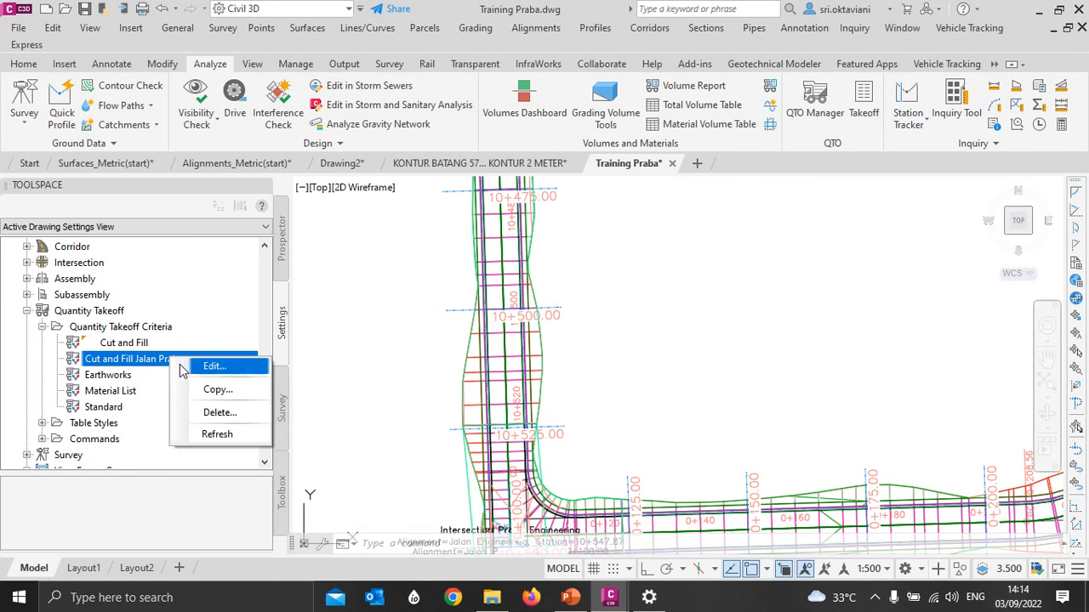
click(217, 390)
click(393, 136)
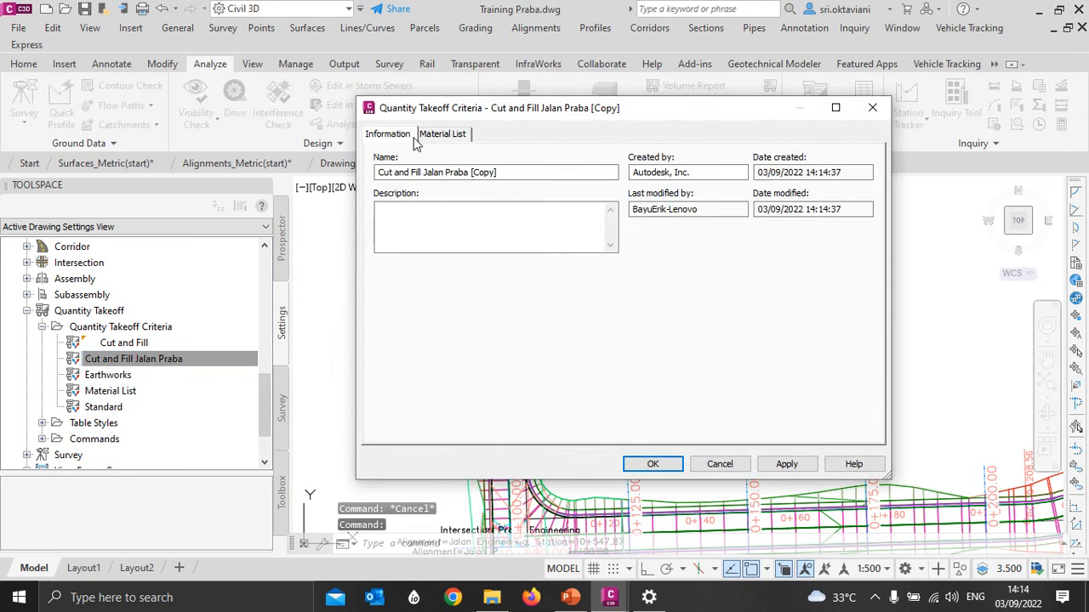
drag(501, 172, 445, 173)
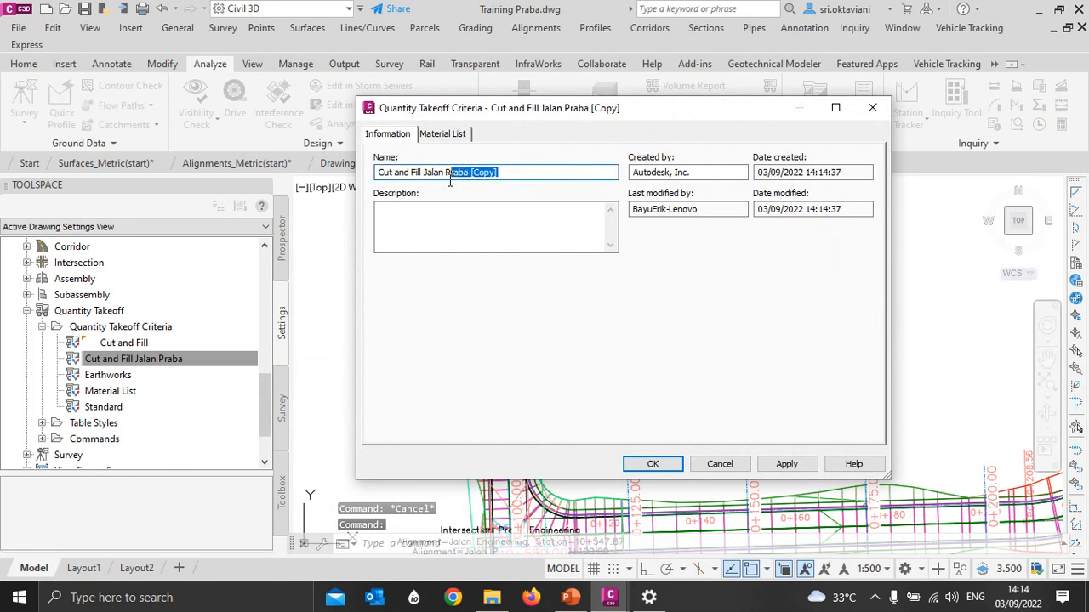
text(Engin)
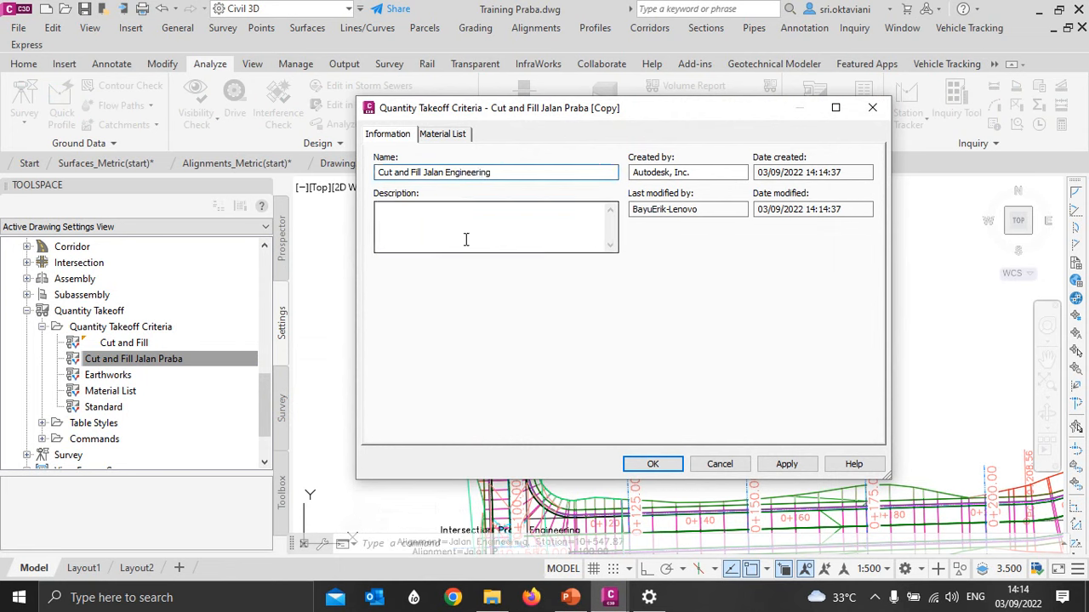
text(eering)
- Replace the Jalan Praba - (DATUM) surface under Ground Removed with the Jalan Engineering - (DATUM) surface
click(442, 134)
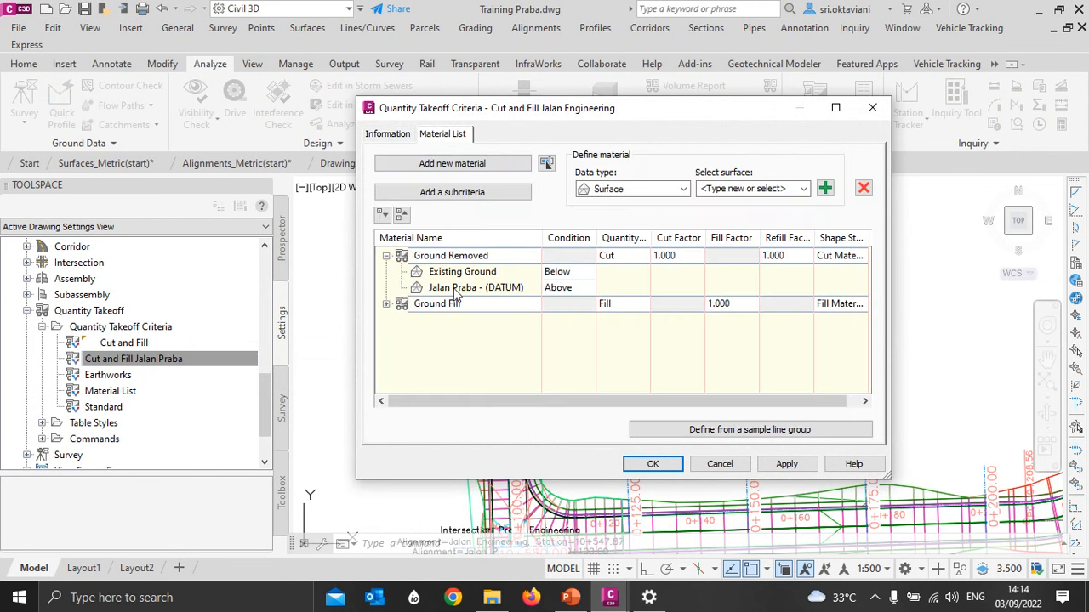
click(414, 293)
click(386, 304)
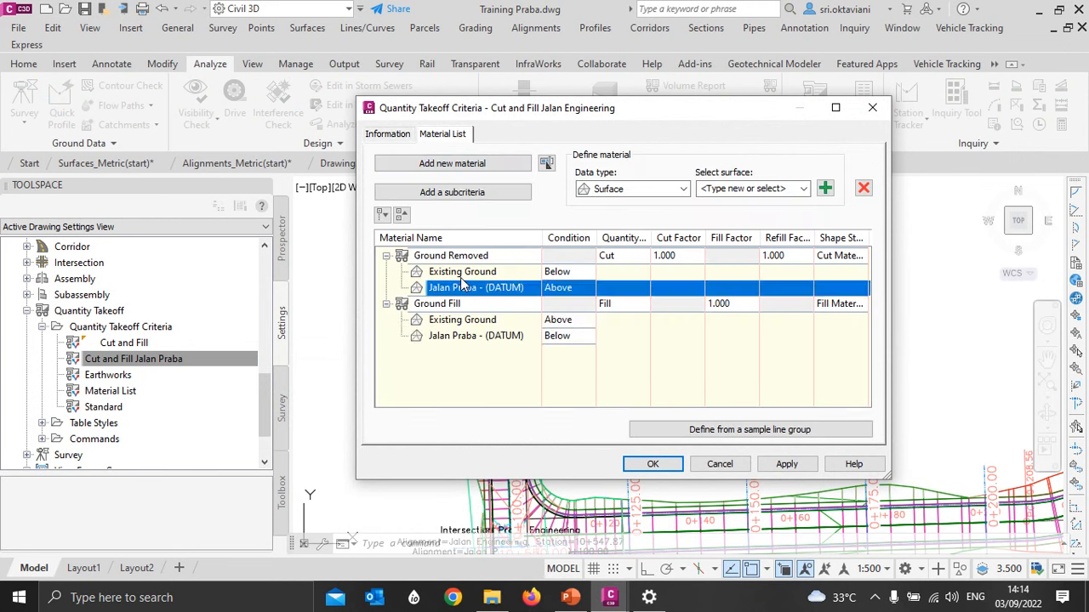
click(863, 188)
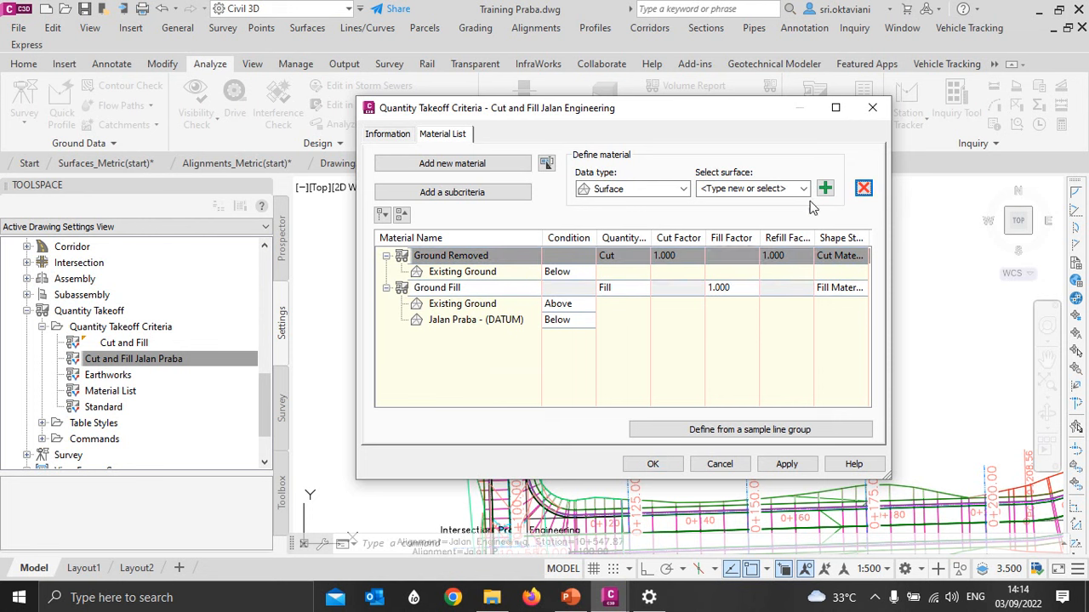
click(803, 188)
click(779, 241)
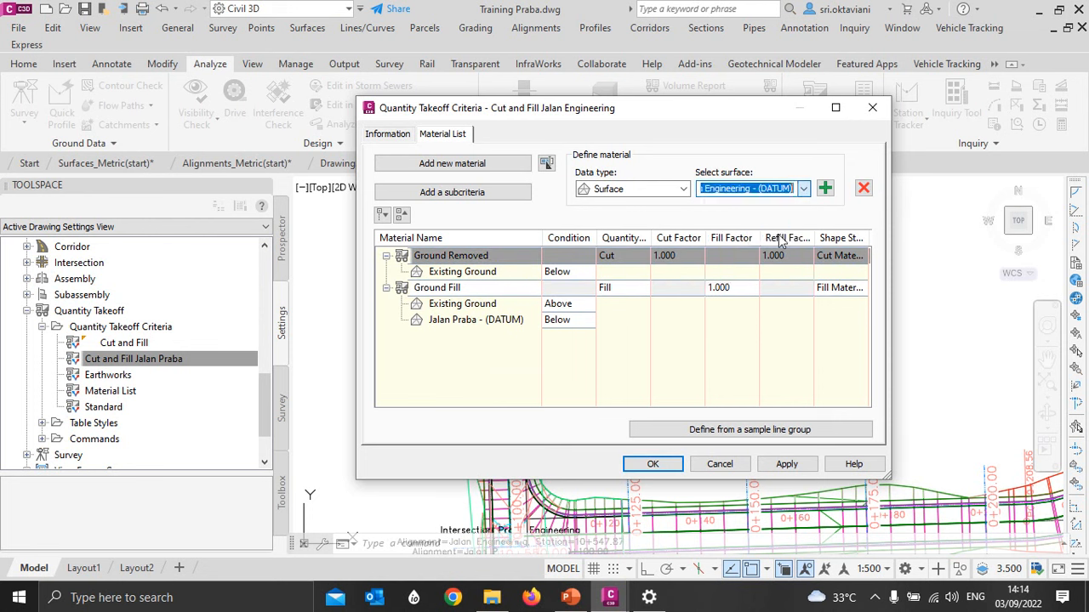
click(824, 188)
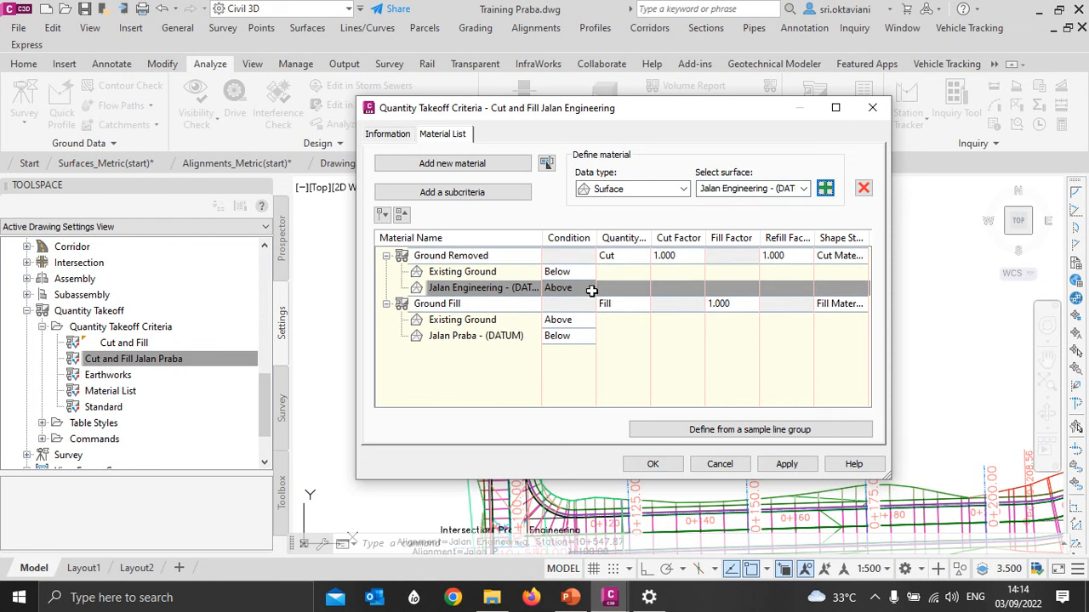
- Replace the Jalan Praba - (DATUM) surface under Ground Fill with Jalan Engineering - (DATUM), set its condition to Below, and save the criteria
click(457, 338)
click(863, 188)
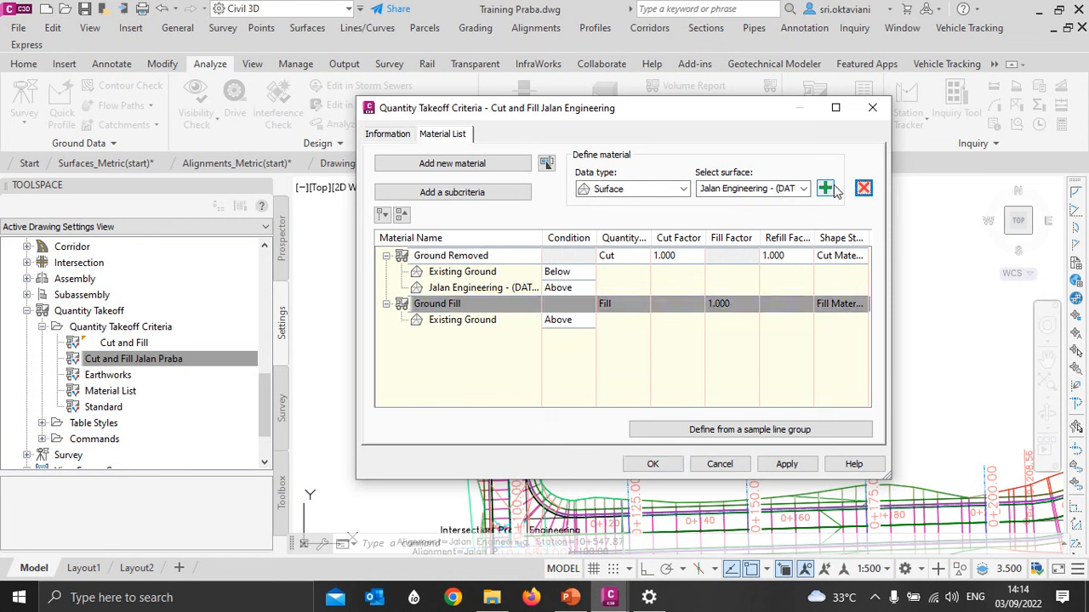
click(824, 188)
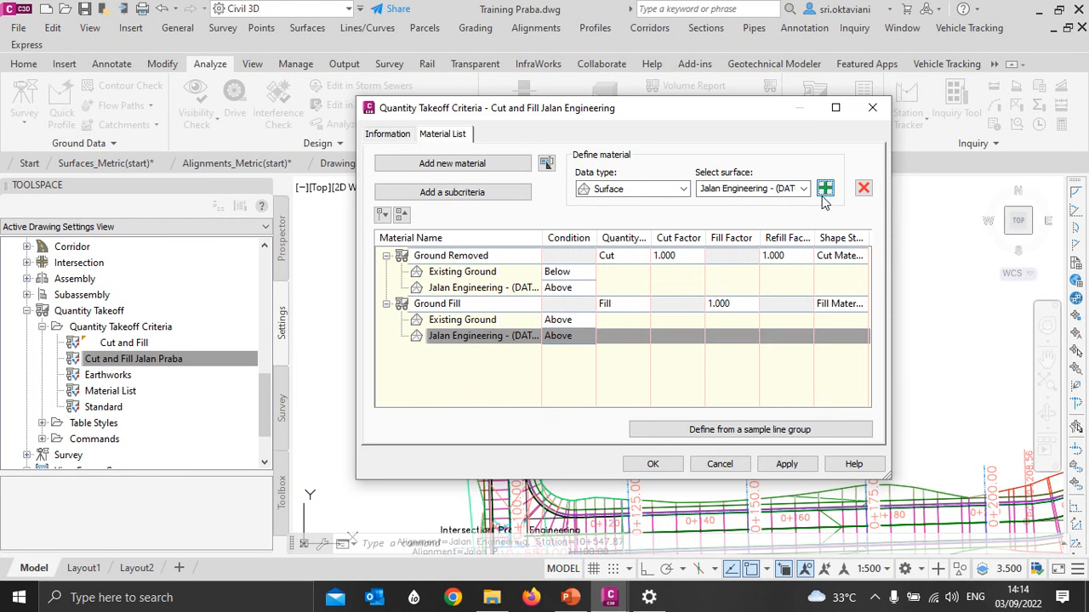
click(551, 336)
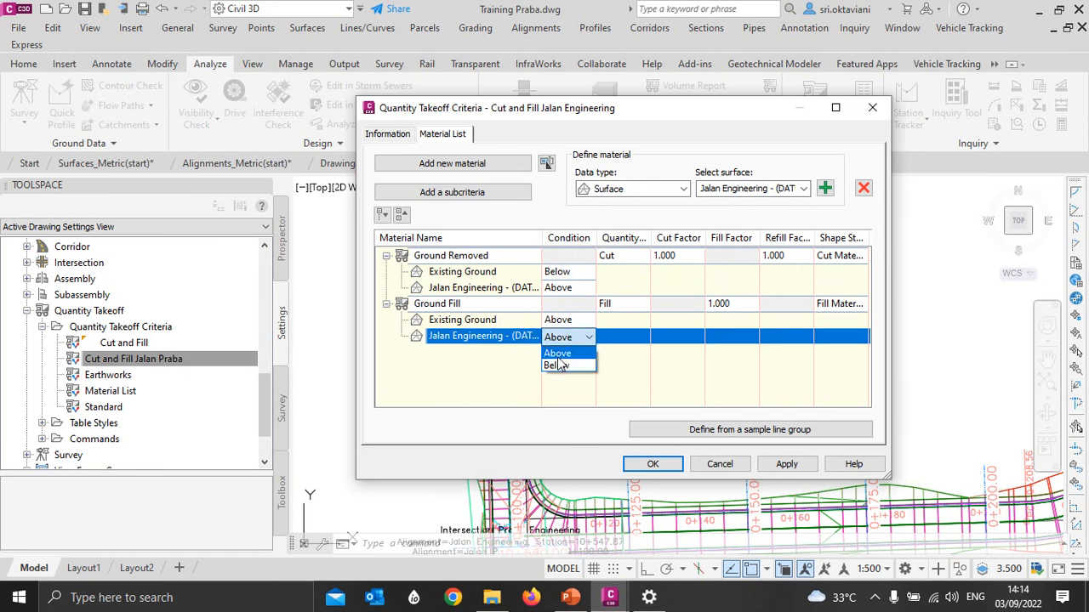
click(556, 365)
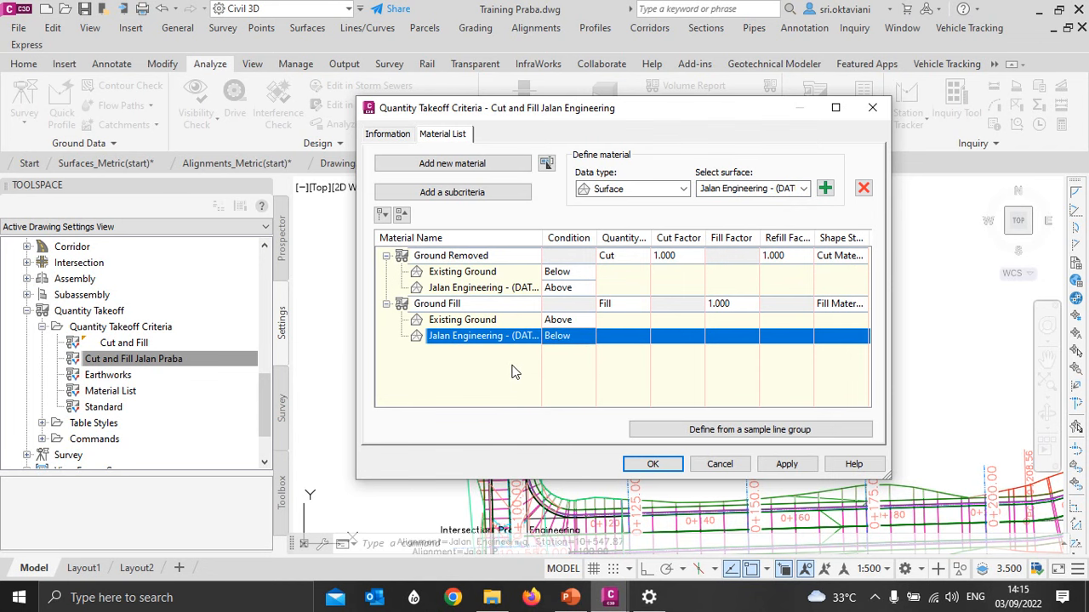
click(653, 463)
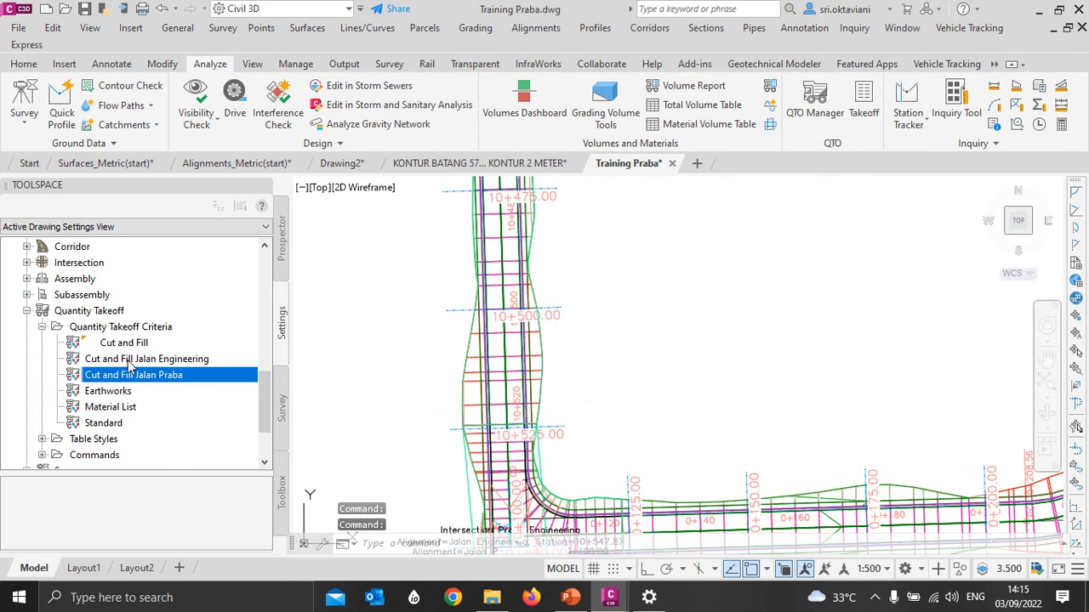
click(127, 360)
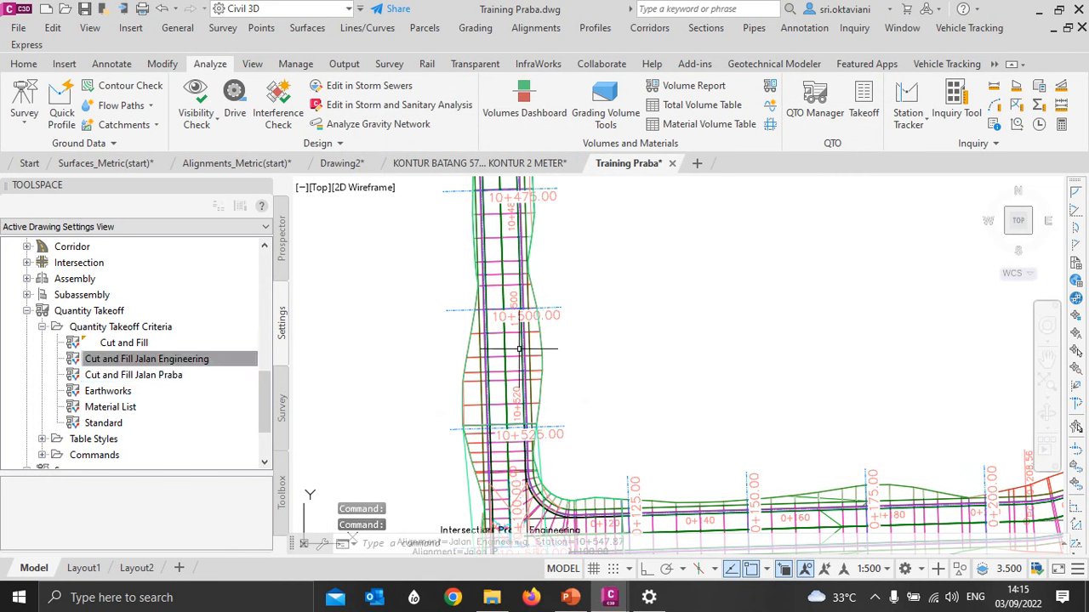
- Compute materials for SL Collection - Jalan Engineering with the Cut and Fill Jalan Engineering criteria, mapping objects with the same name
key(Escape)
key(Escape)
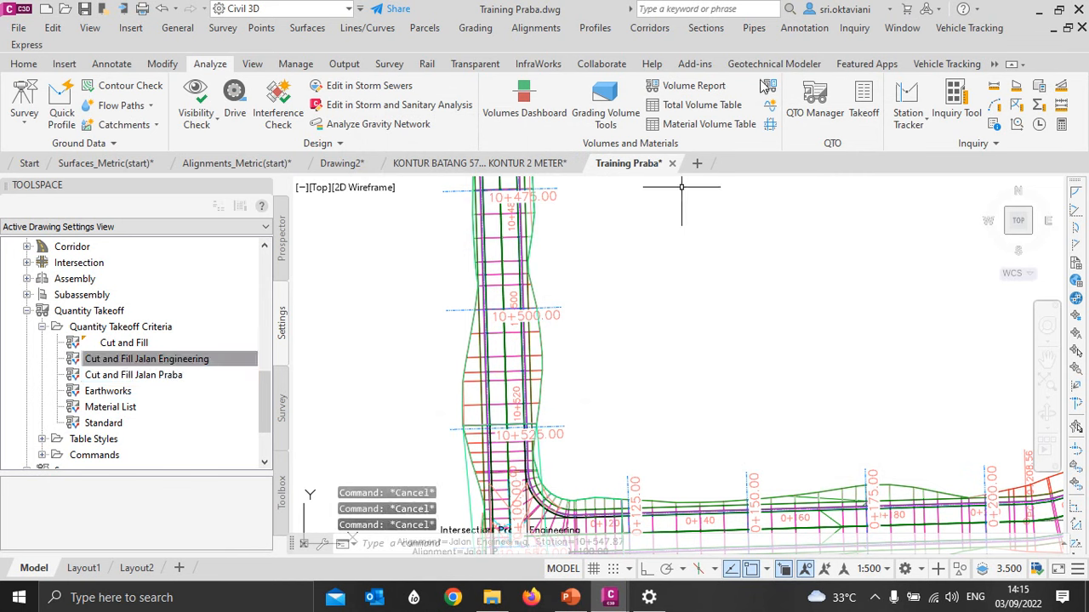
click(770, 86)
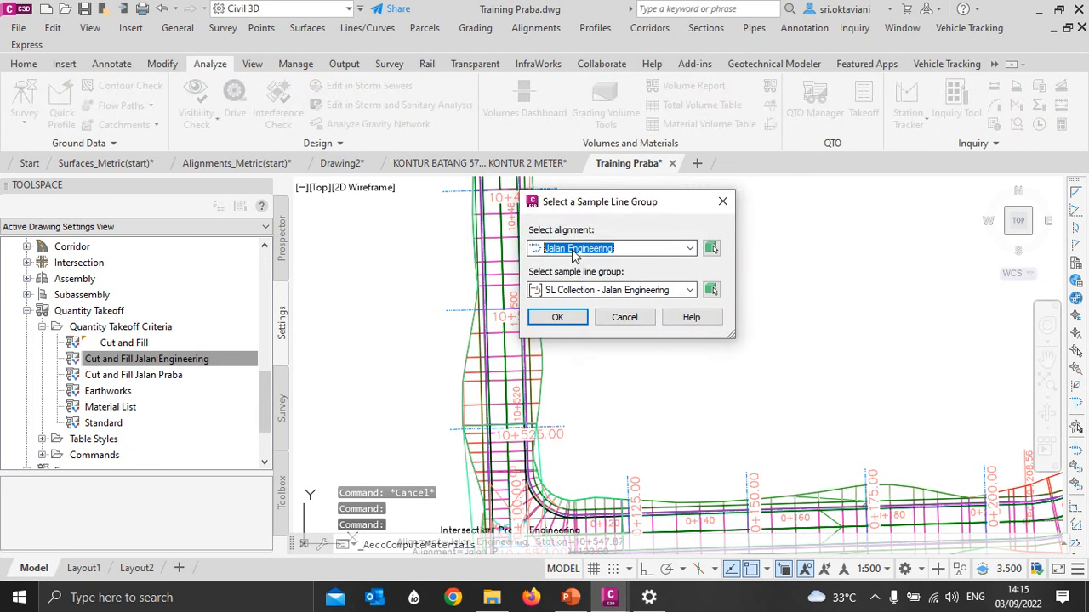
click(558, 318)
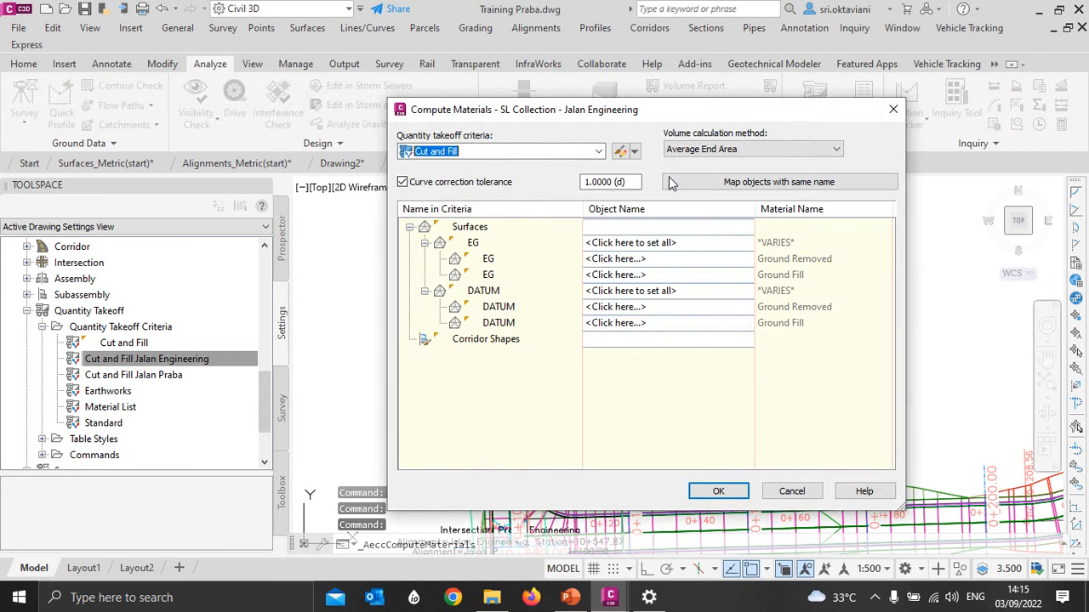
click(544, 154)
click(511, 181)
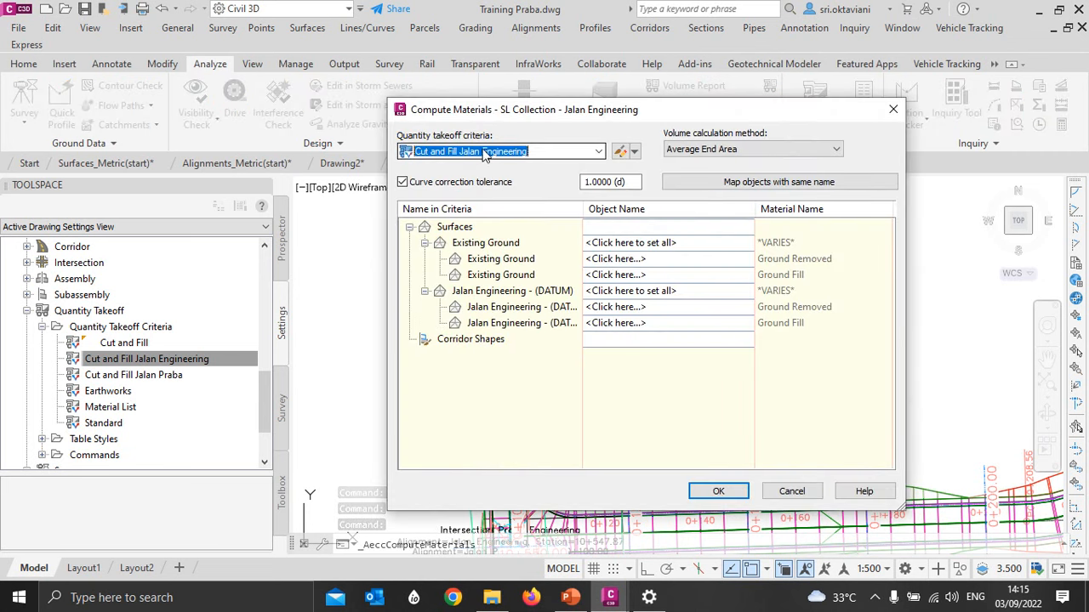
click(727, 181)
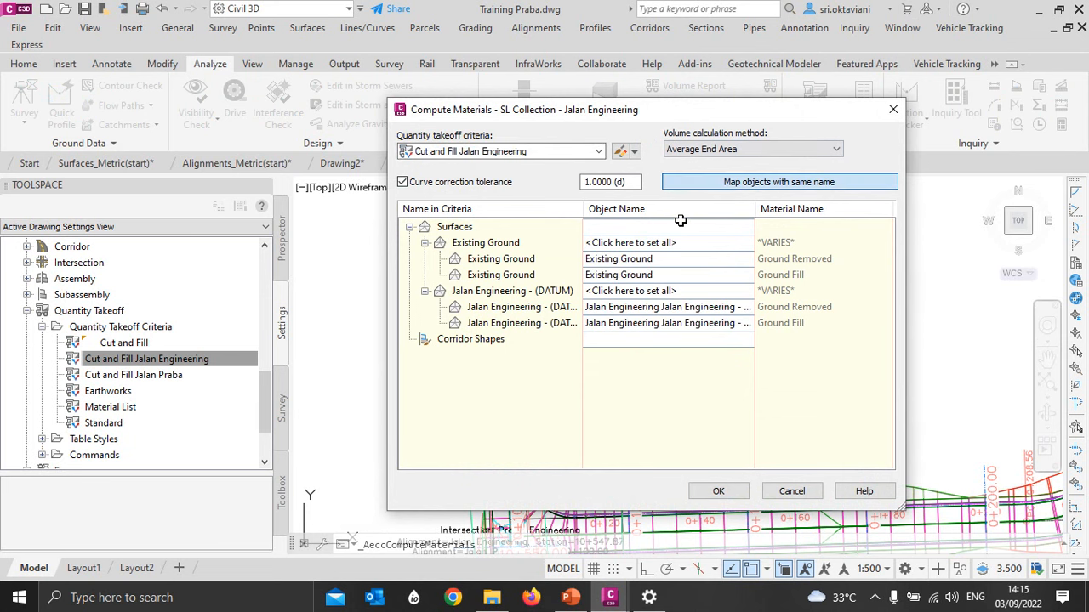
click(706, 494)
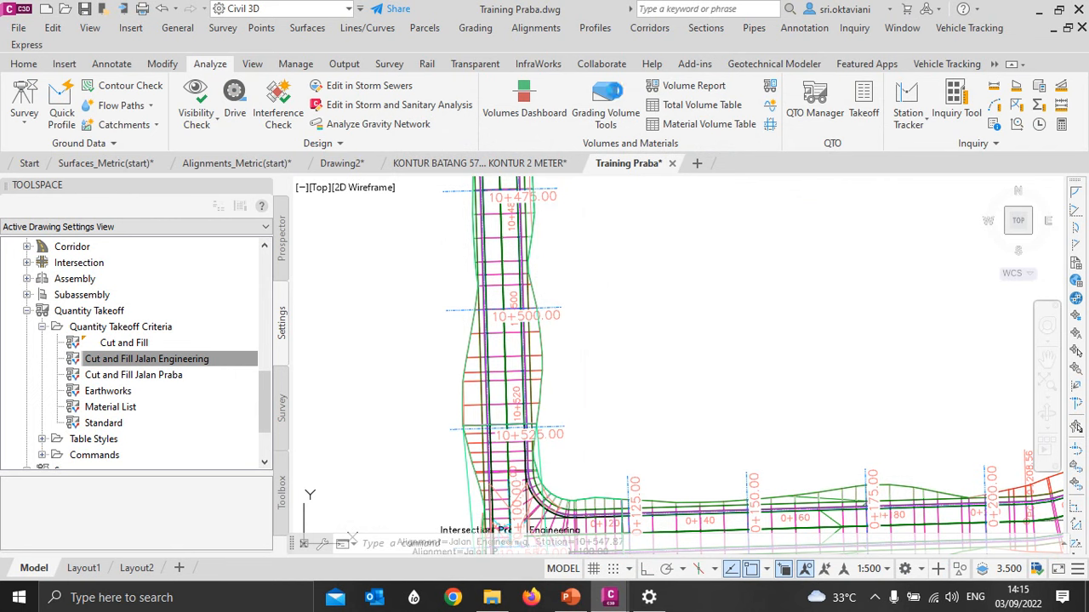
- Create a dynamic Cut and Fill total volume table for SL Collection - Jalan Engineering from Material List - (2), placed in the blank area beside the existing volume table
click(672, 106)
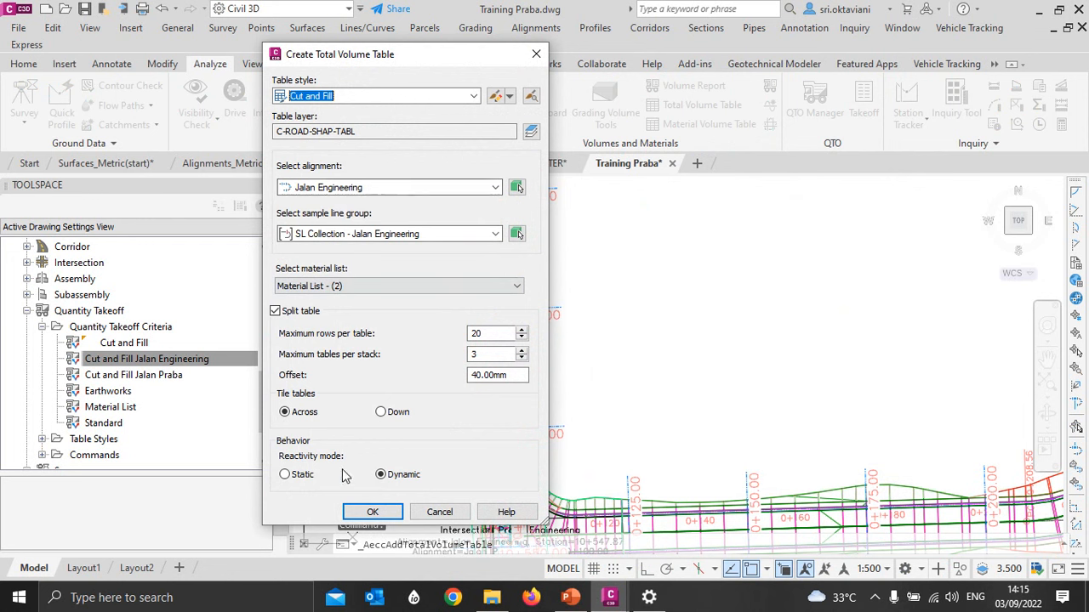
click(372, 512)
scroll(851, 341, down, 5)
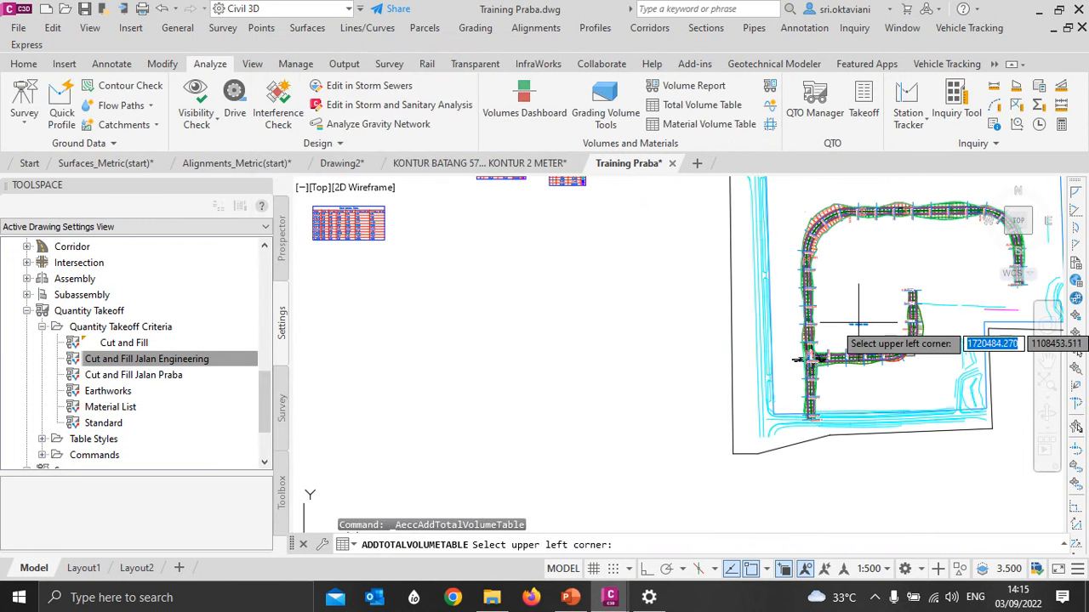
scroll(860, 322, down, 2)
scroll(624, 274, up, 4)
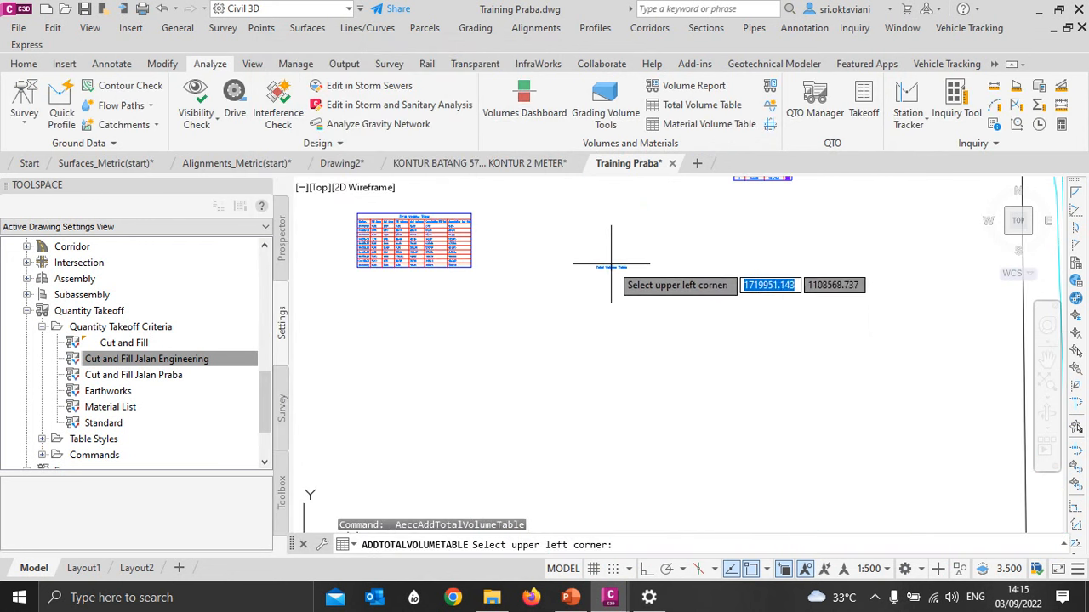
click(568, 216)
- Examine the cumulative fill and cut volumes at the last stations of the new Jalan Engineering total volume table
scroll(644, 252, up, 4)
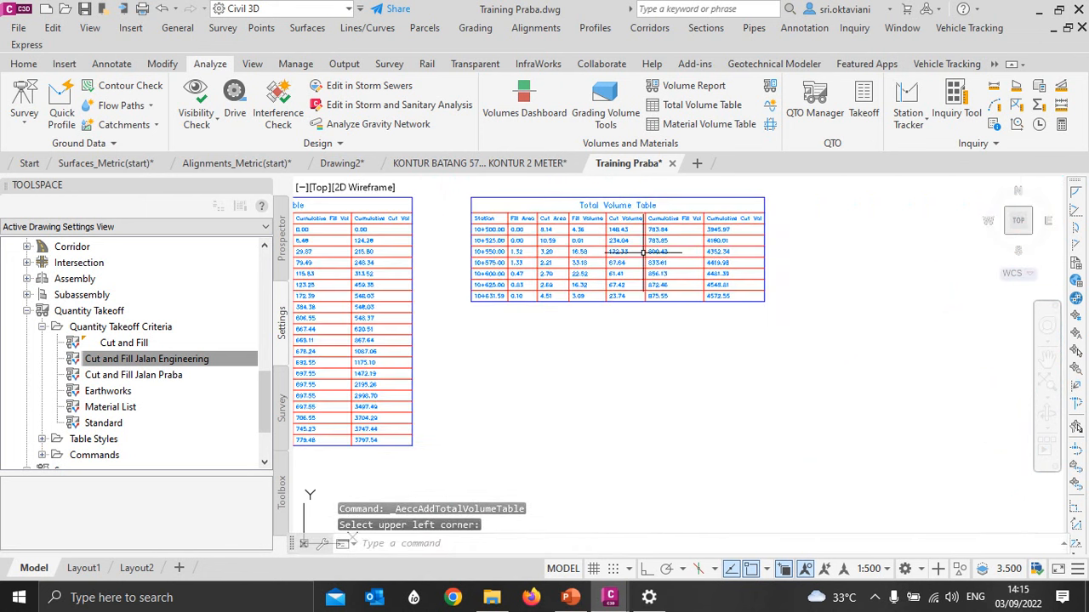
scroll(644, 252, up, 8)
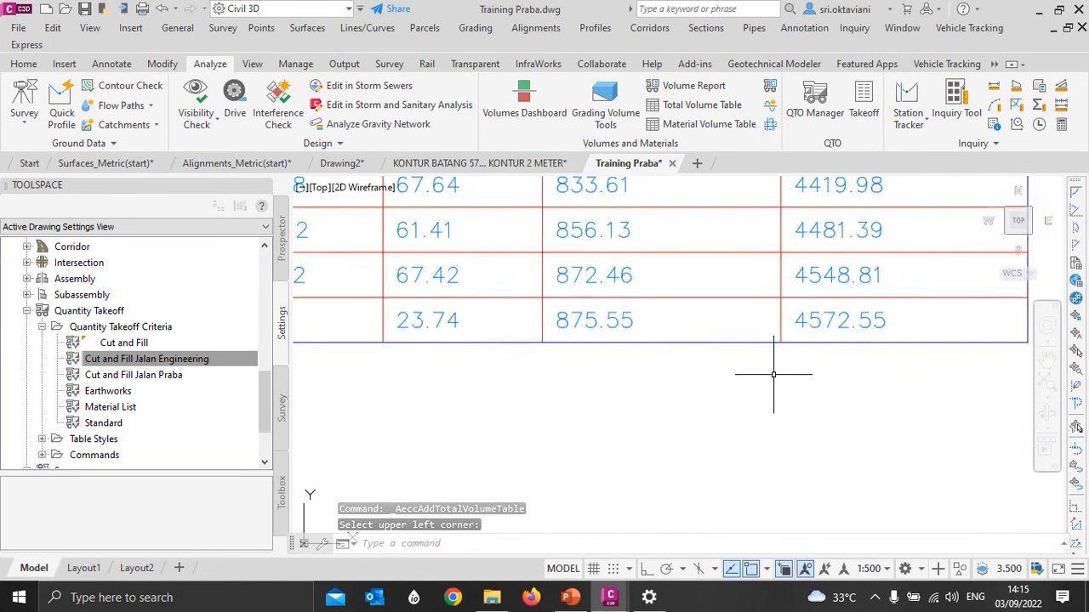
scroll(773, 374, down, 2)
drag(776, 315, 776, 318)
scroll(773, 375, down, 2)
middle_drag(776, 316, 776, 319)
drag(775, 318, 766, 400)
middle_drag(776, 318, 766, 400)
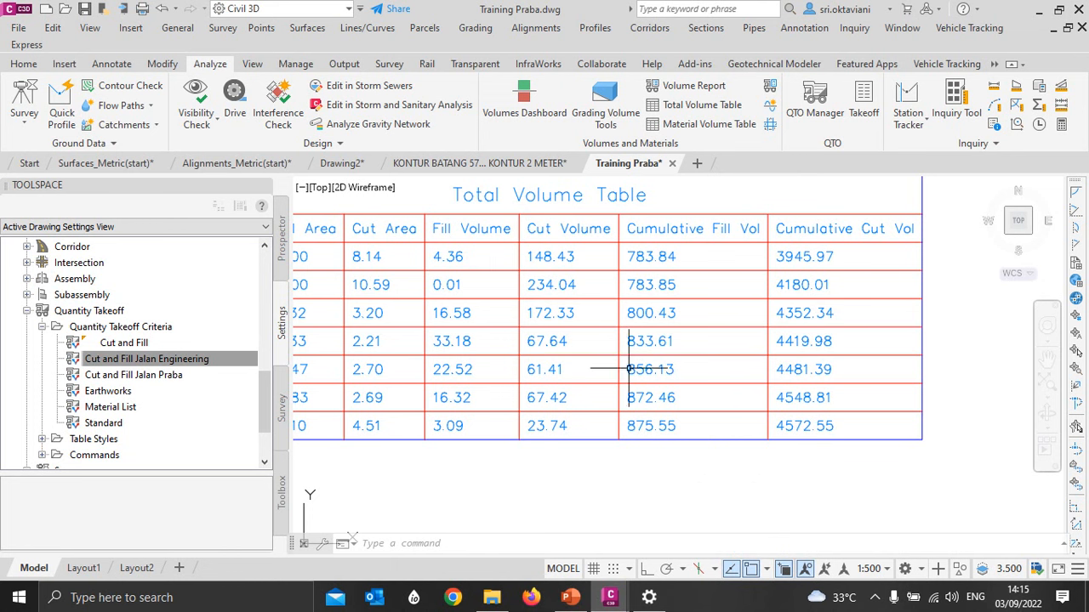
scroll(597, 323, down, 2)
scroll(598, 324, down, 4)
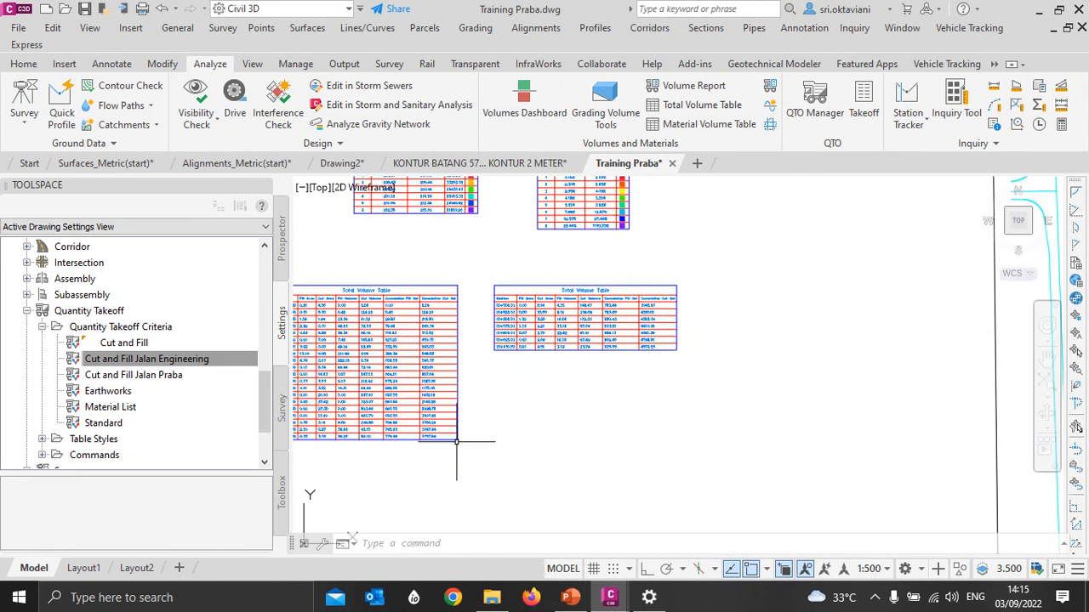
scroll(596, 324, down, 2)
scroll(564, 365, down, 1)
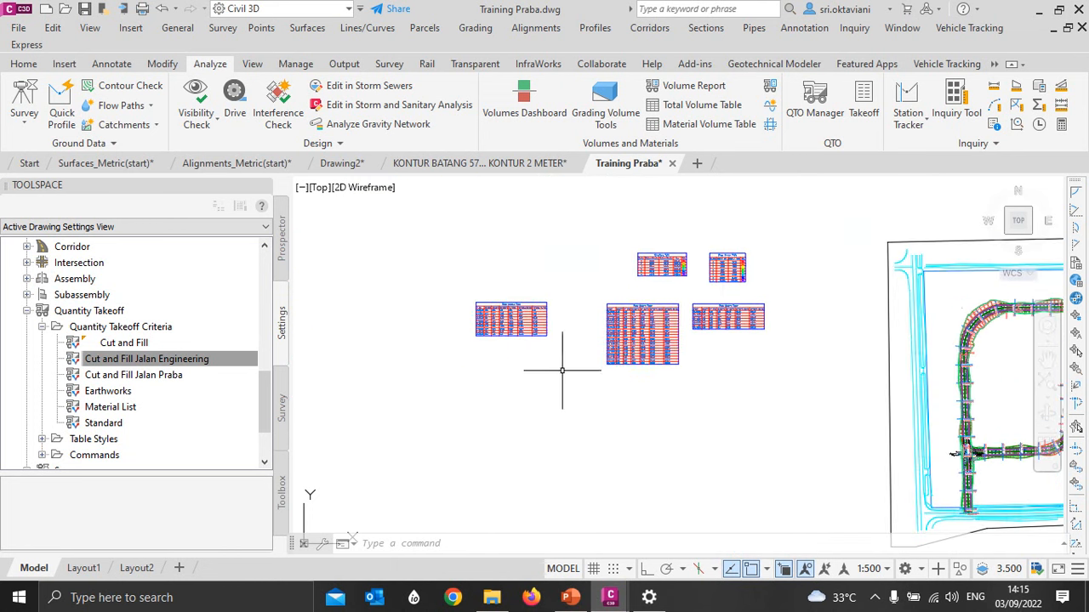
- Inspect the Praba and Engineering road intersection in plan and review the station rows in the Jalan Engineering total volume tables
scroll(733, 315, down, 2)
middle_drag(897, 330, 758, 340)
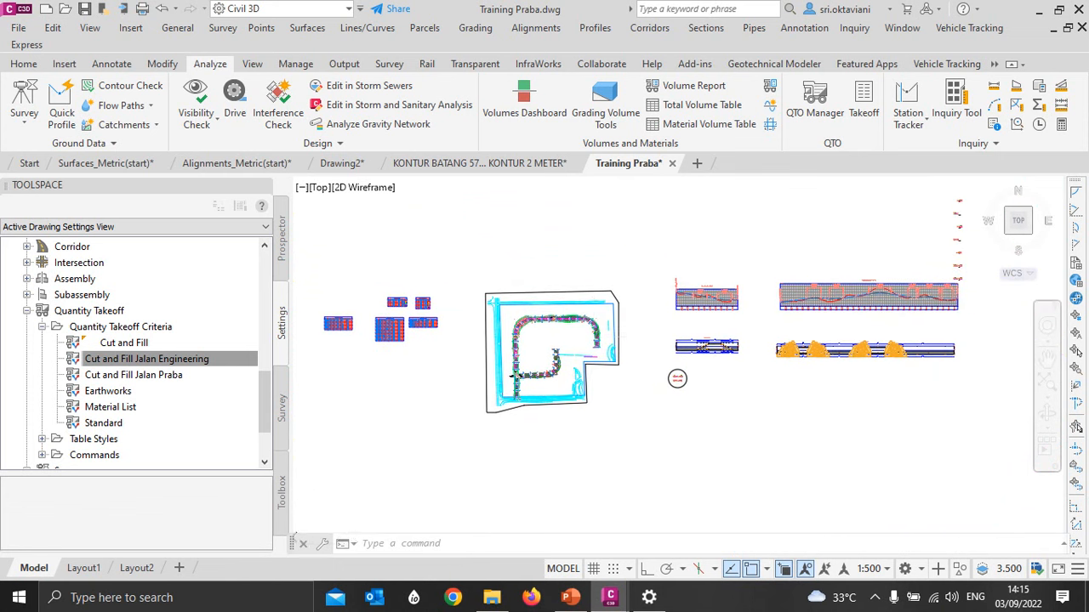
scroll(580, 325, up, 6)
middle_drag(513, 393, 685, 294)
scroll(529, 397, up, 4)
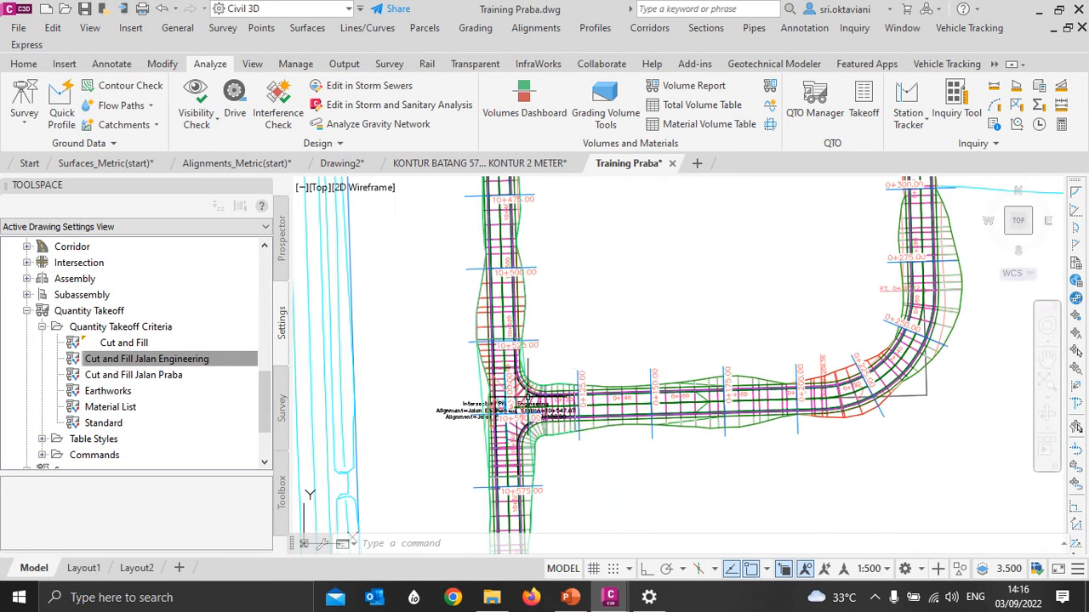
scroll(588, 323, down, 4)
scroll(588, 323, down, 4)
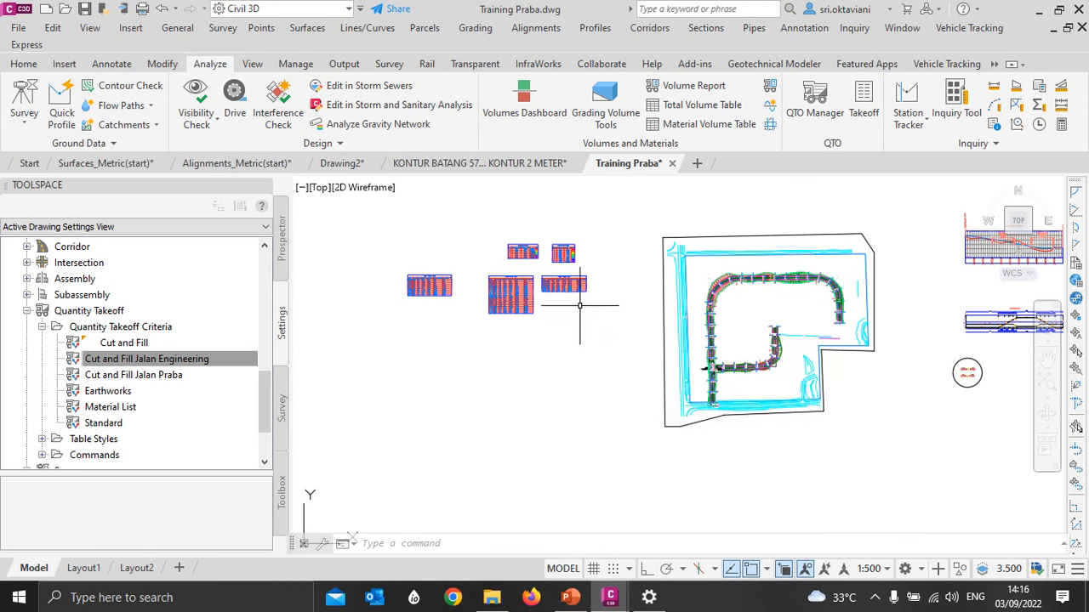
scroll(498, 279, up, 8)
middle_drag(521, 249, 433, 243)
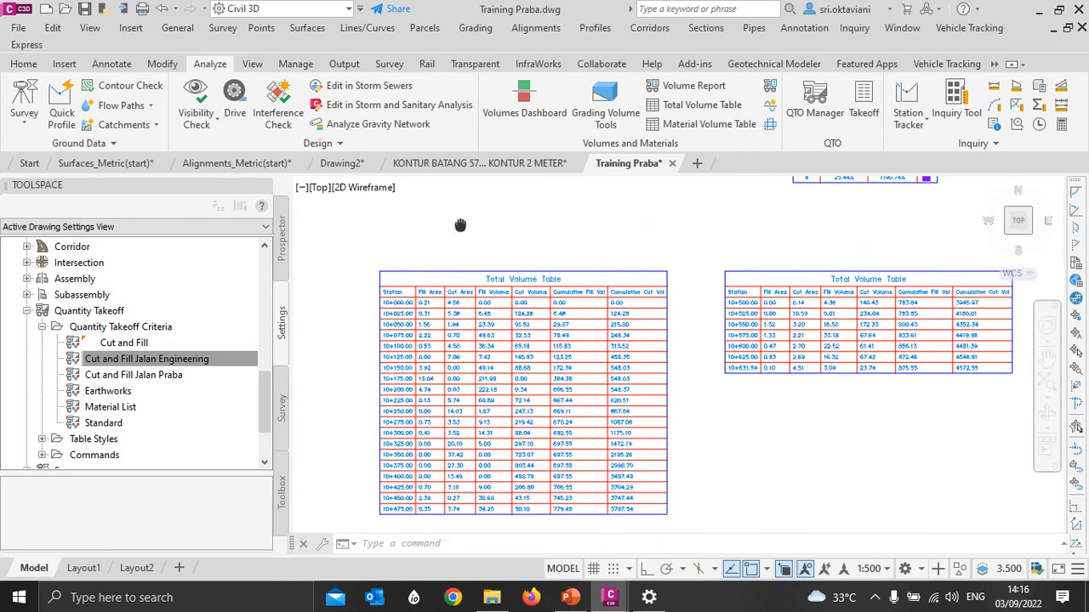
mouse_move(452, 210)
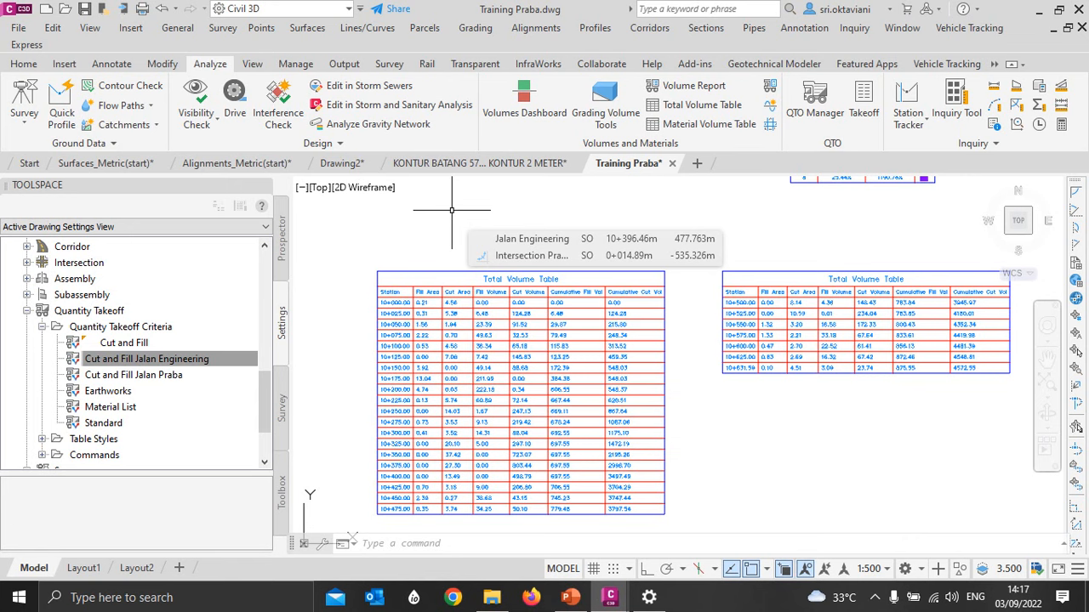
scroll(477, 388, down, 5)
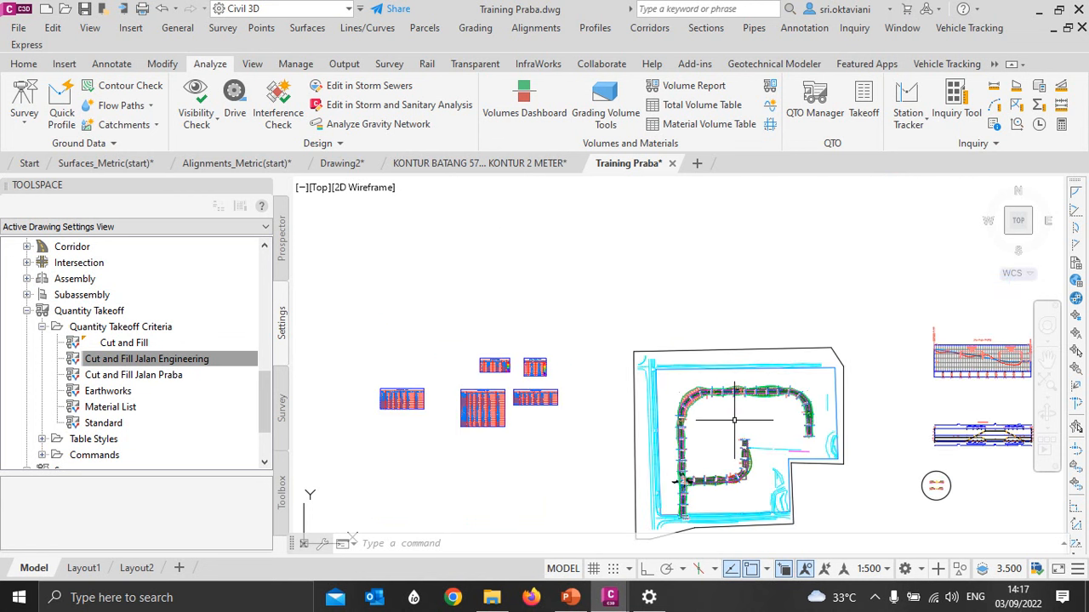
- Examine the sample lines around the Praba and Engineering intersection and the extents of the adjoining corridors
scroll(647, 412, up, 10)
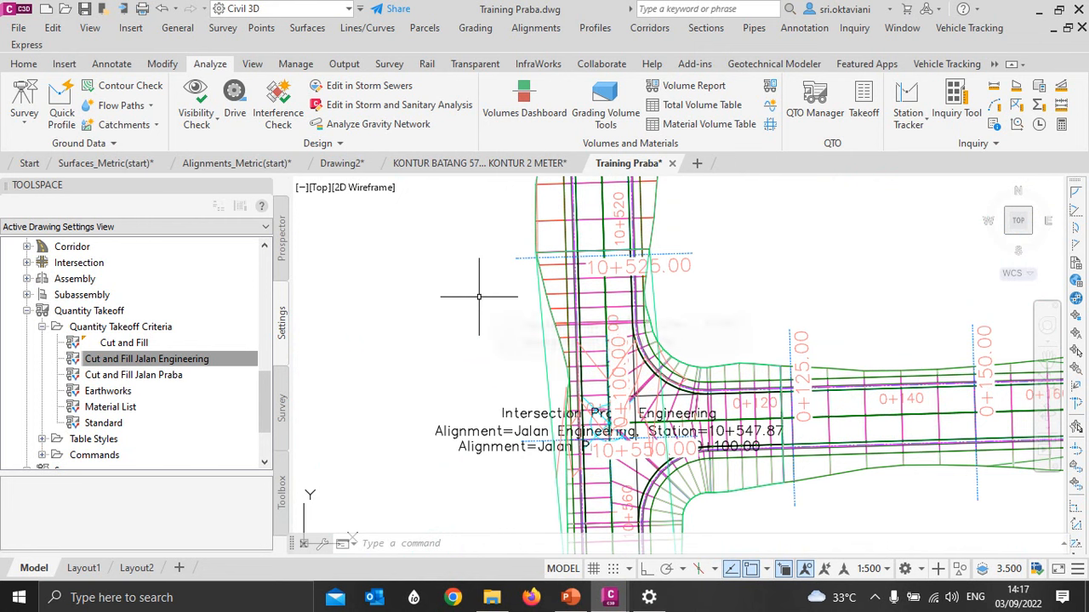
mouse_move(479, 297)
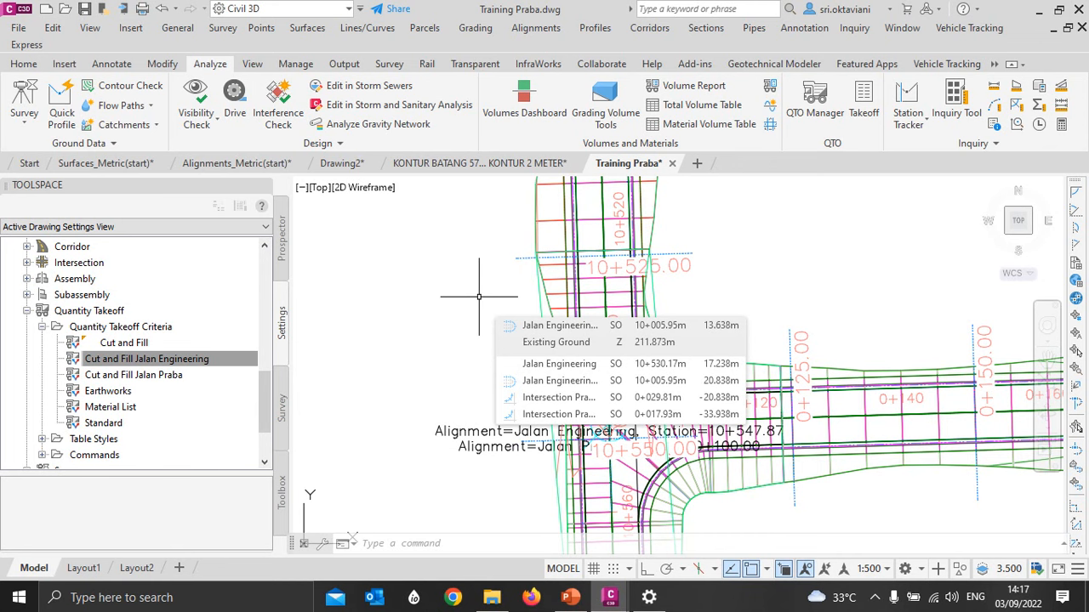
scroll(479, 297, down, 10)
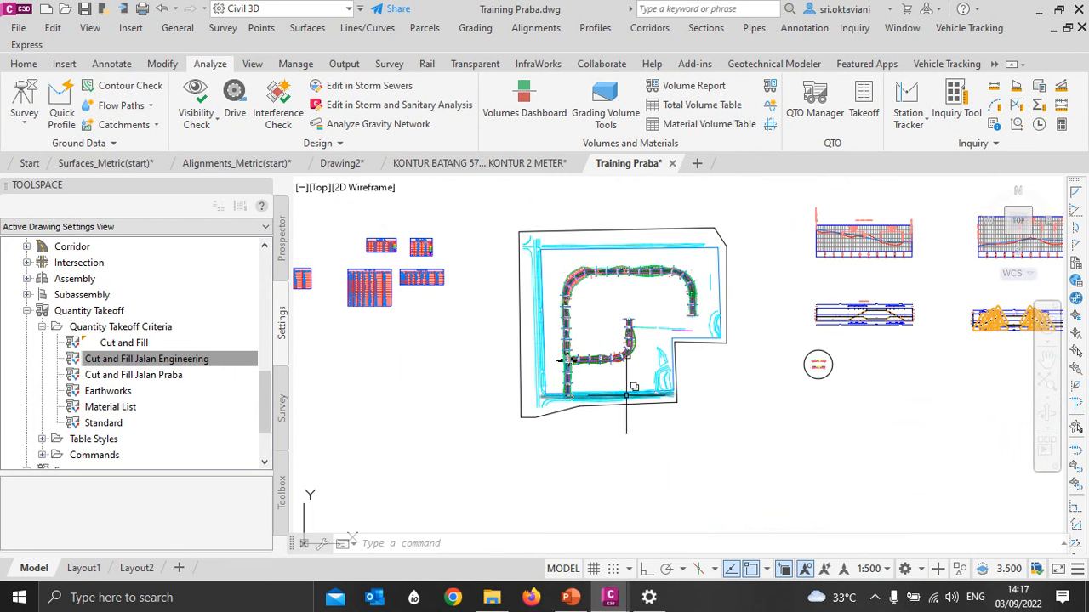
scroll(569, 361, up, 8)
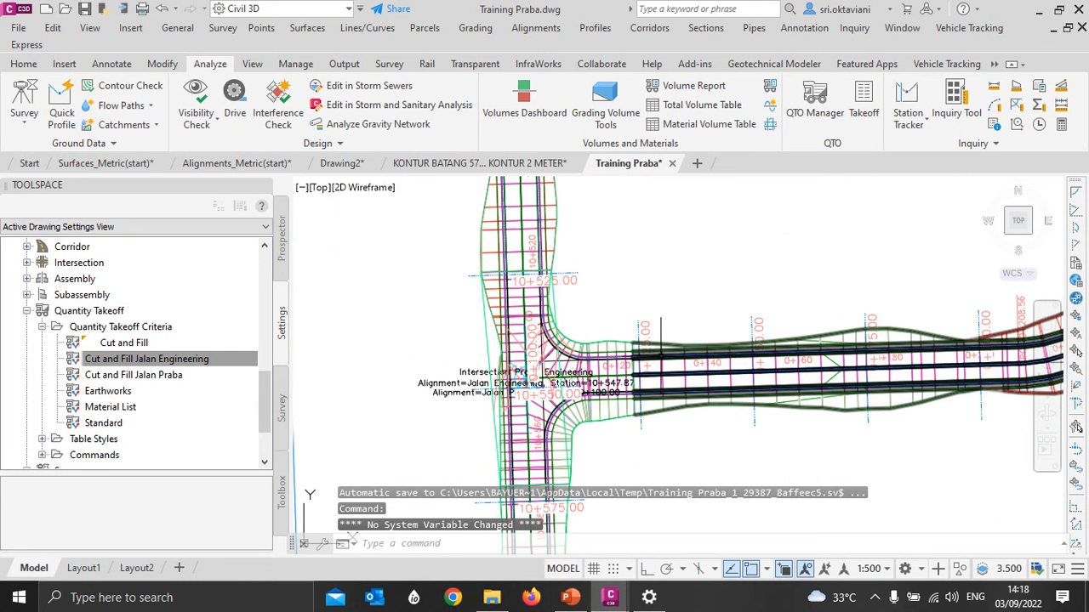
scroll(630, 370, down, 2)
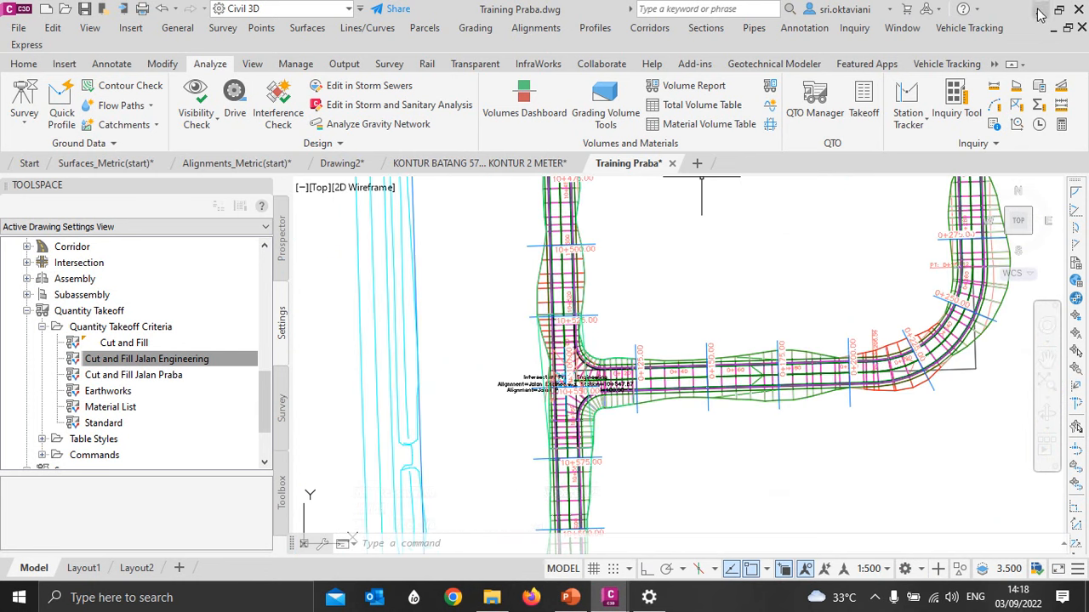
scroll(561, 415, down, 2)
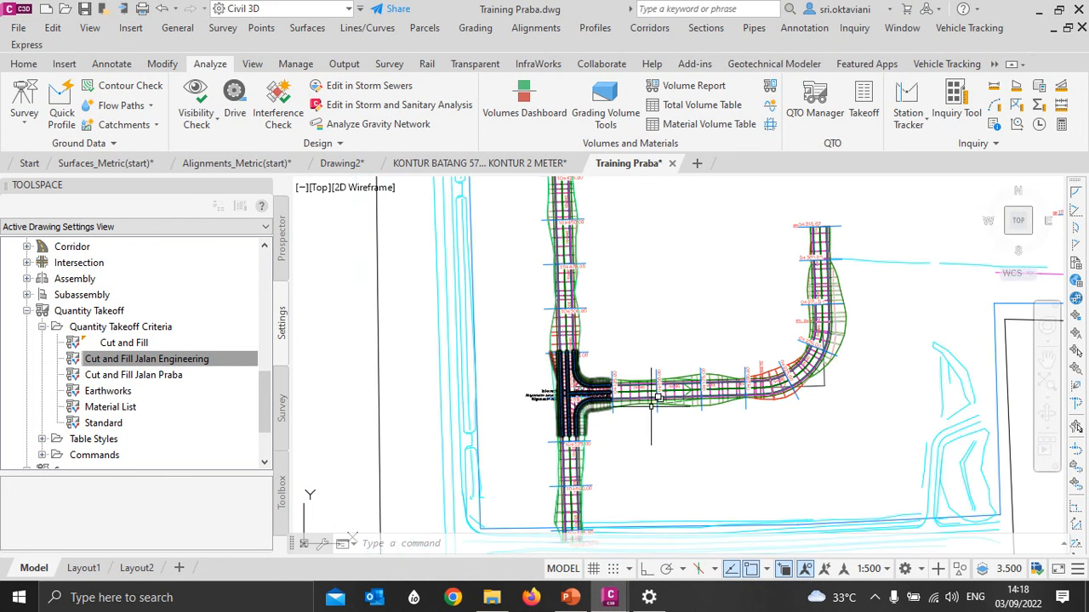
scroll(653, 397, down, 4)
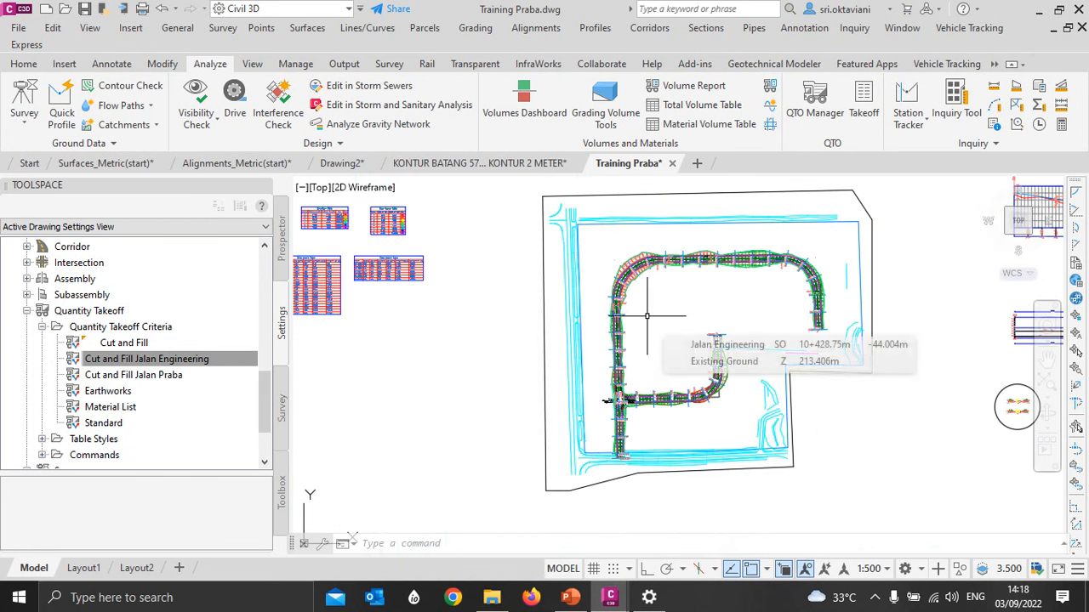
click(406, 547)
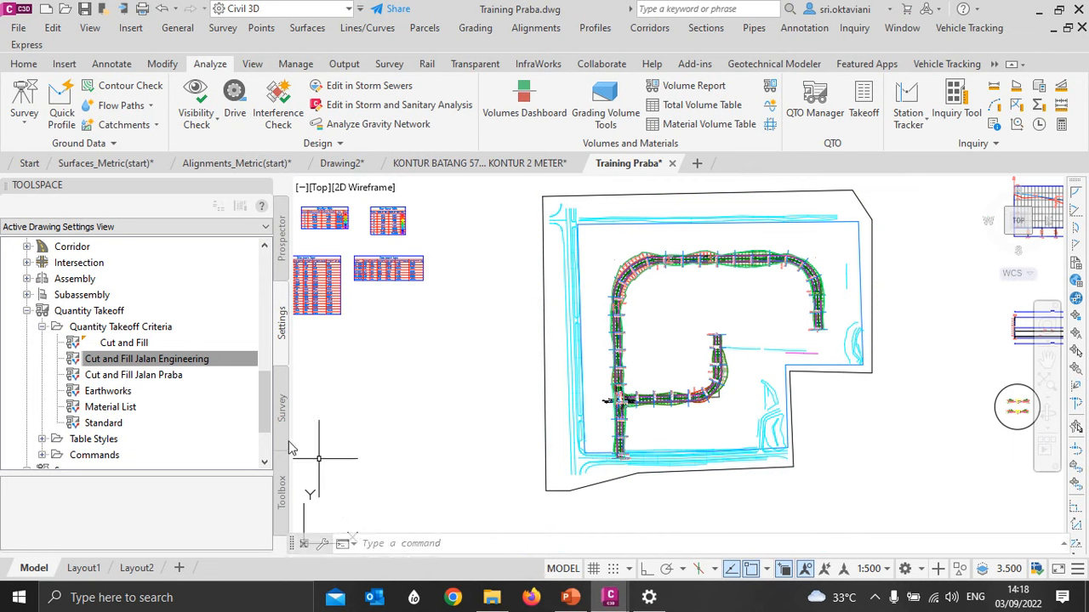
click(437, 396)
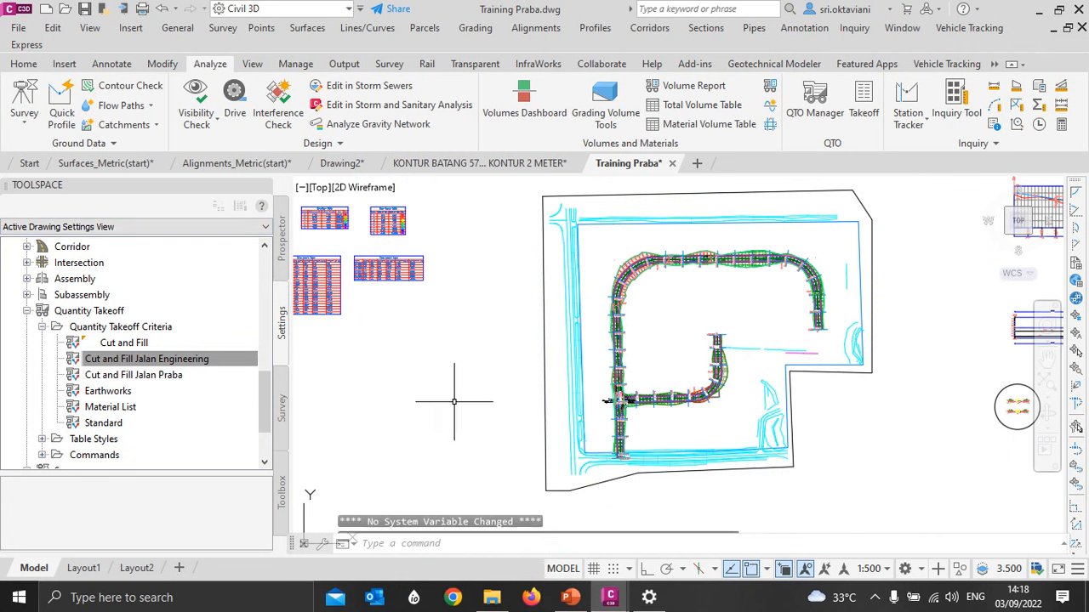
key(Escape)
key(Escape)
key(Escape)
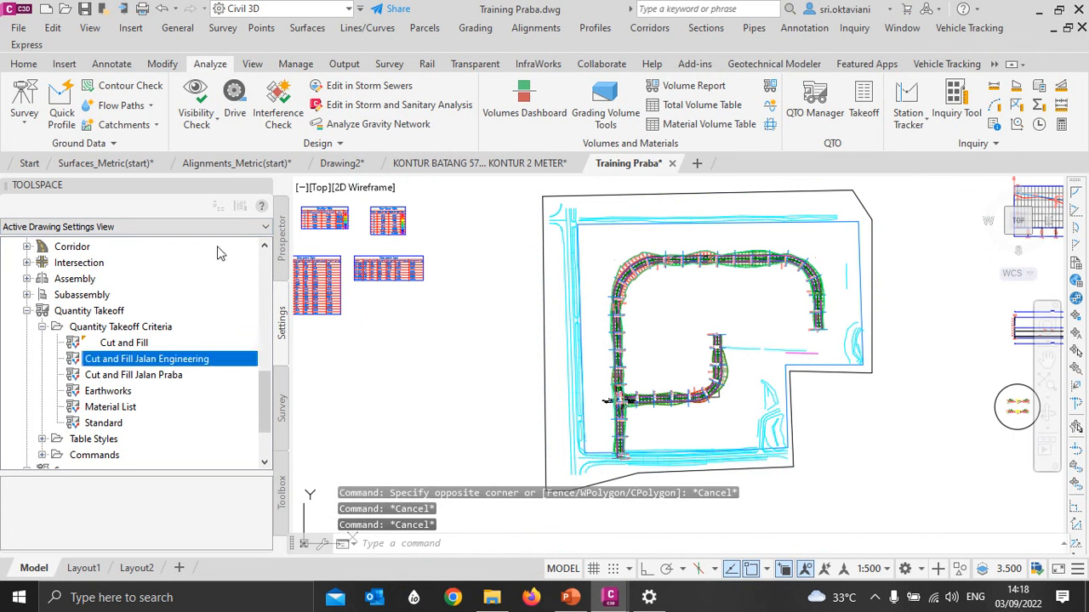
- Open the drawing settings of Training Praba and review its zone category and selected coordinate system code
scroll(149, 309, up, 6)
click(127, 248)
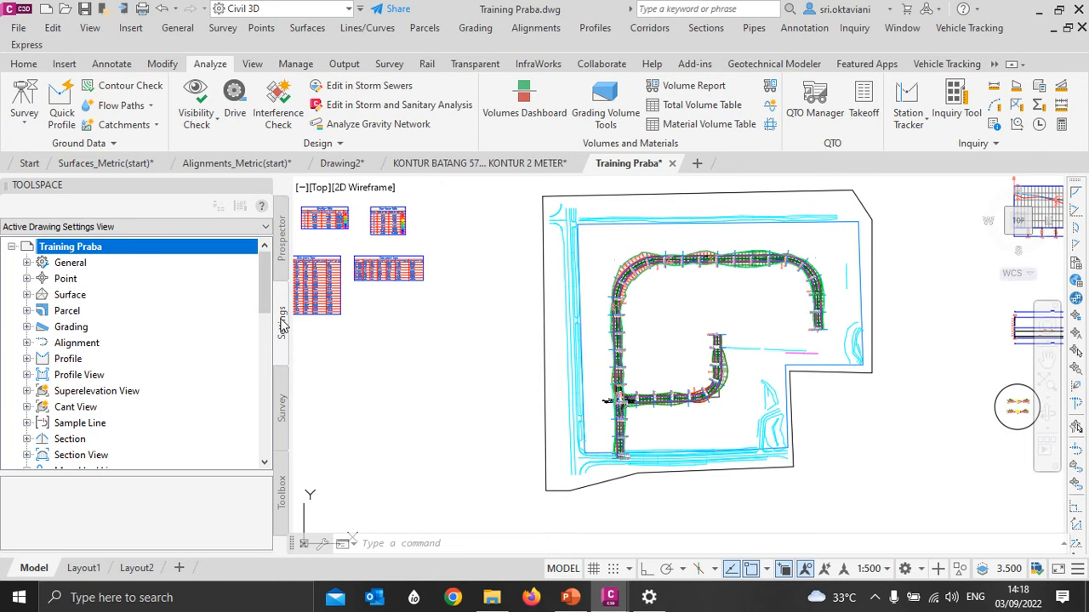
right_click(70, 253)
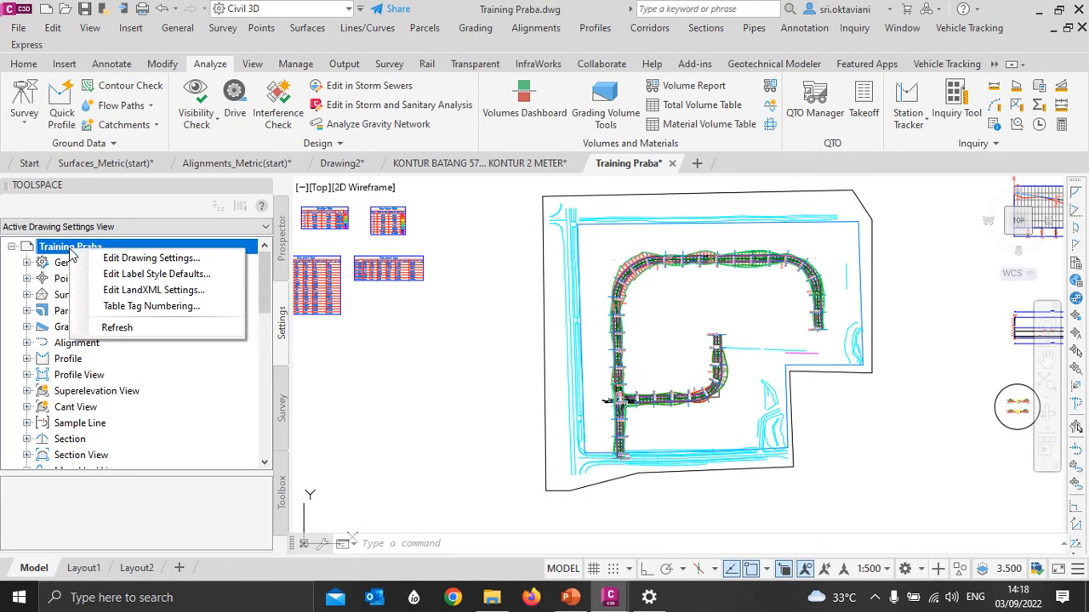
click(154, 254)
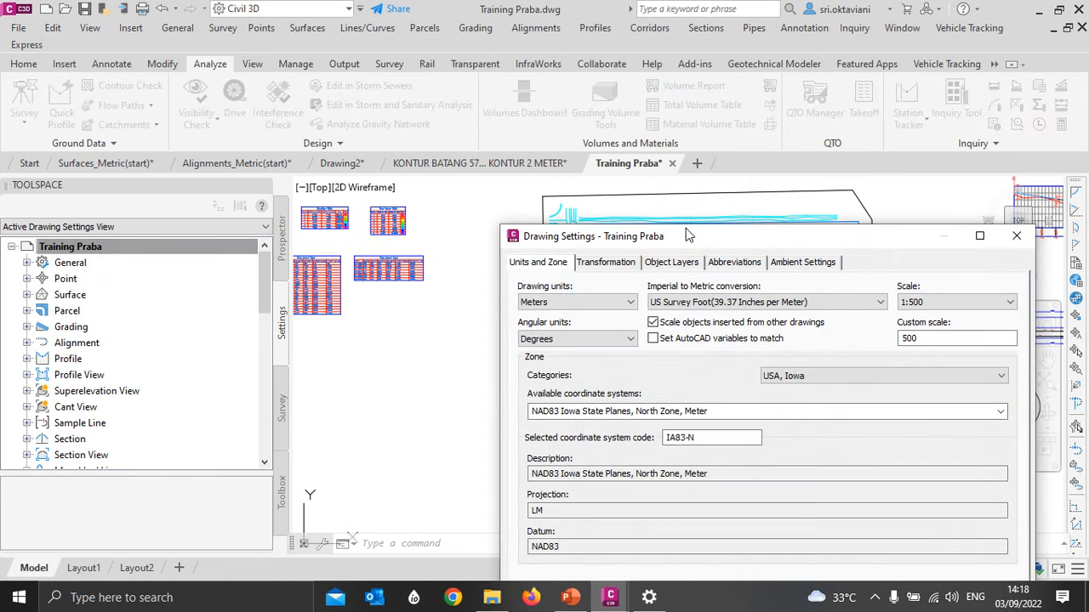
mouse_move(684, 230)
mouse_down()
mouse_move(506, 225)
mouse_move(421, 125)
mouse_up()
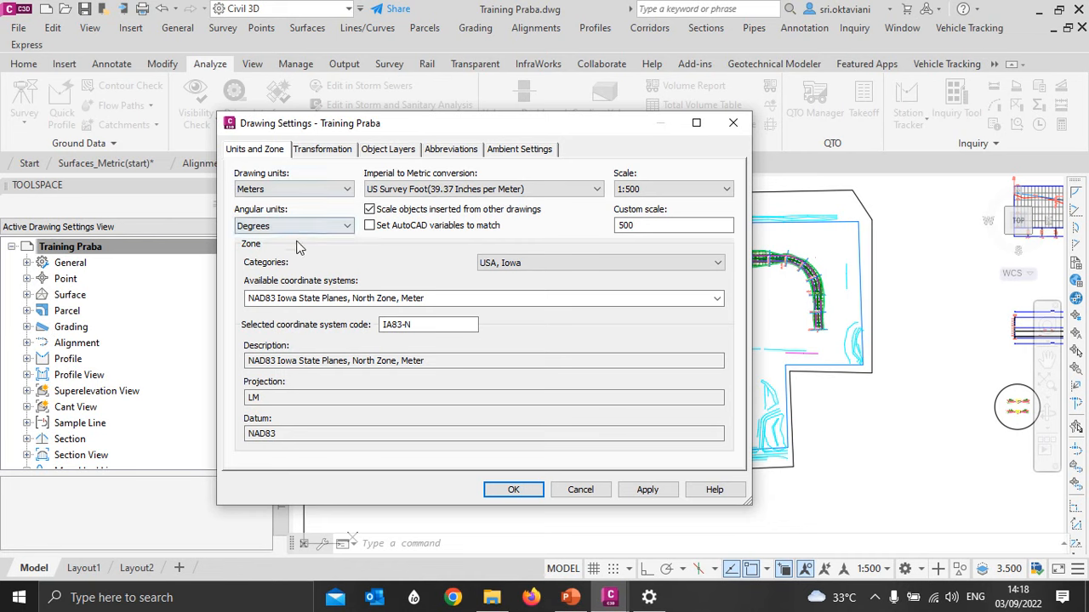
click(499, 263)
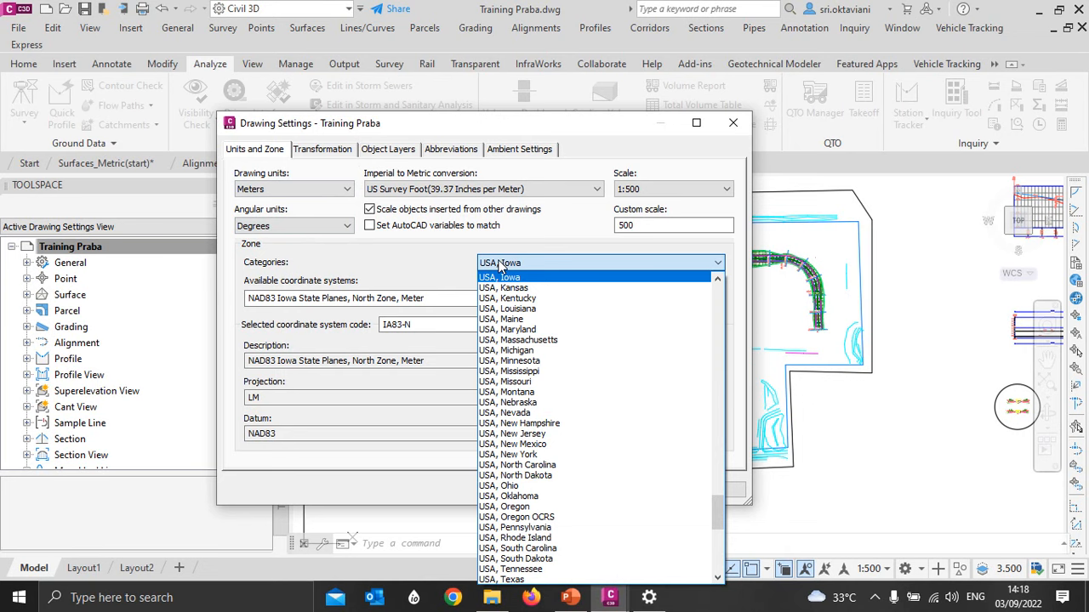
click(500, 264)
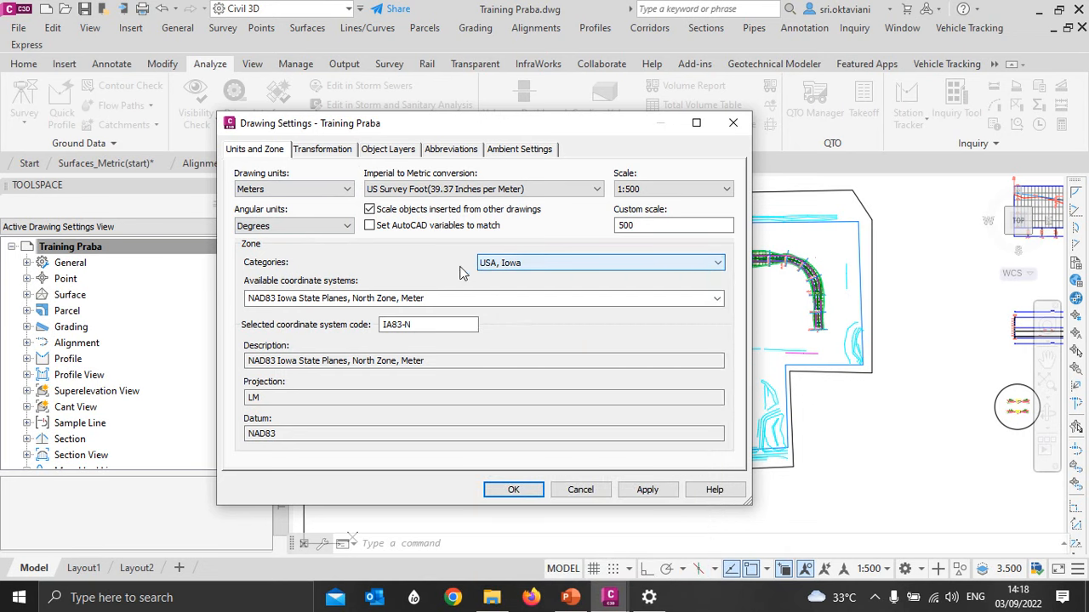
double_click(399, 324)
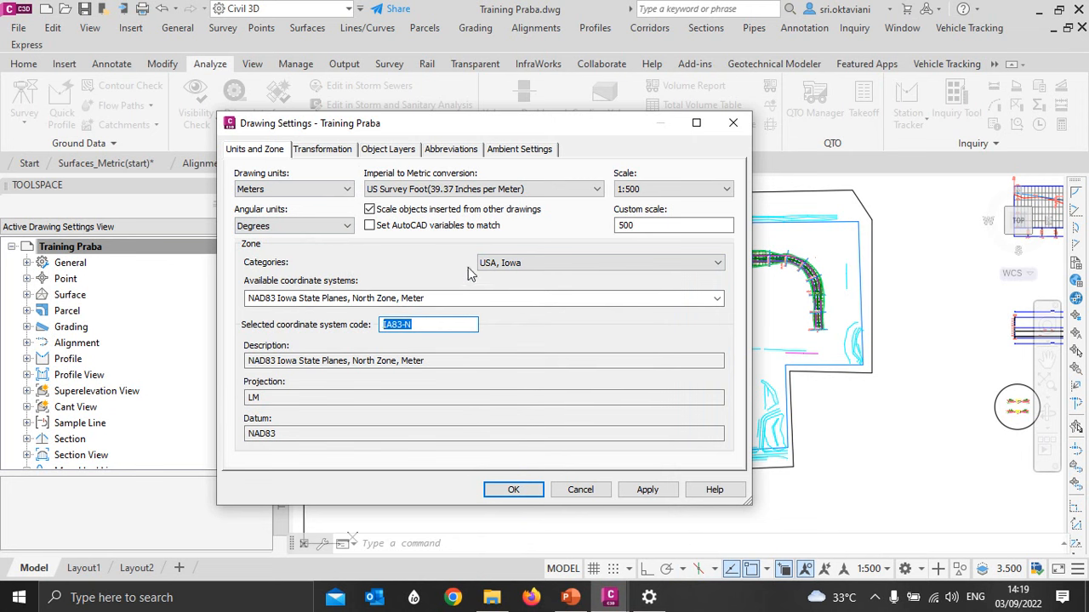
- Try the UTM, WGS84 Datum category for the drawing's coordinate zone, and cancel the drawing settings
click(500, 264)
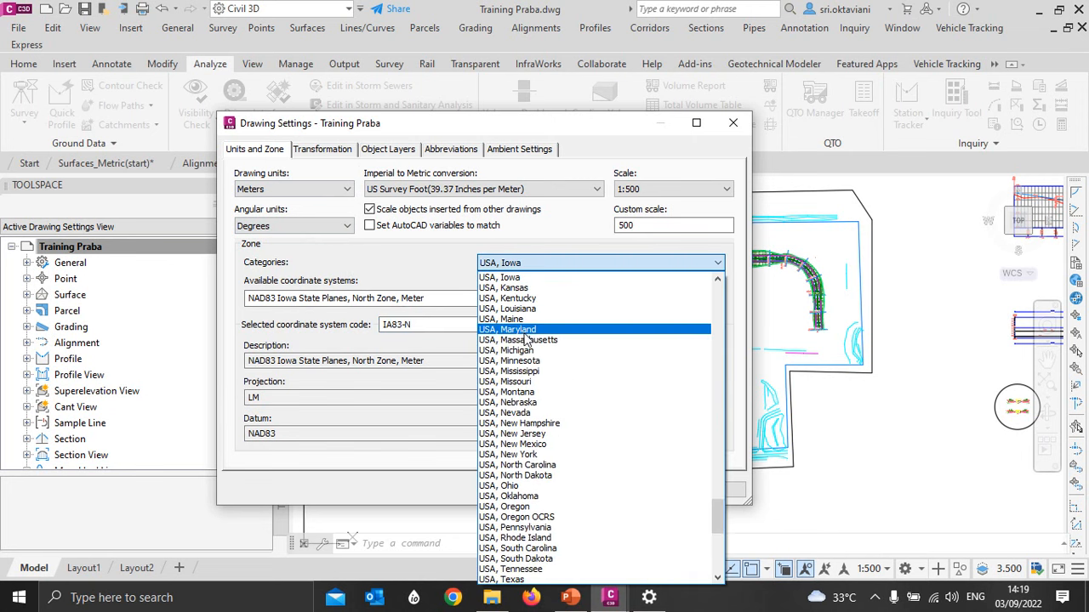
scroll(527, 341, down, 10)
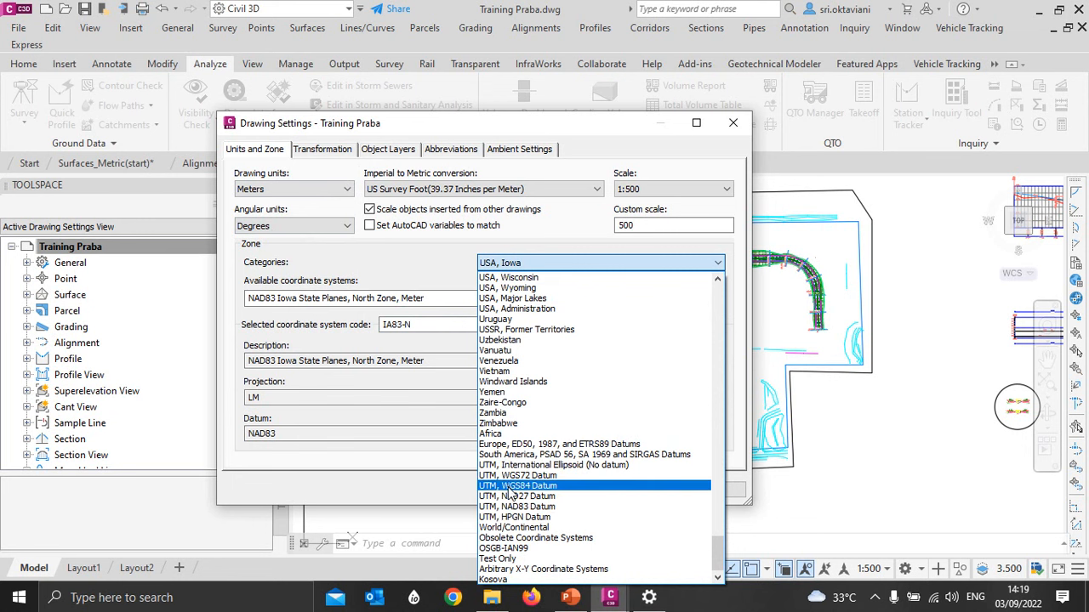
click(513, 486)
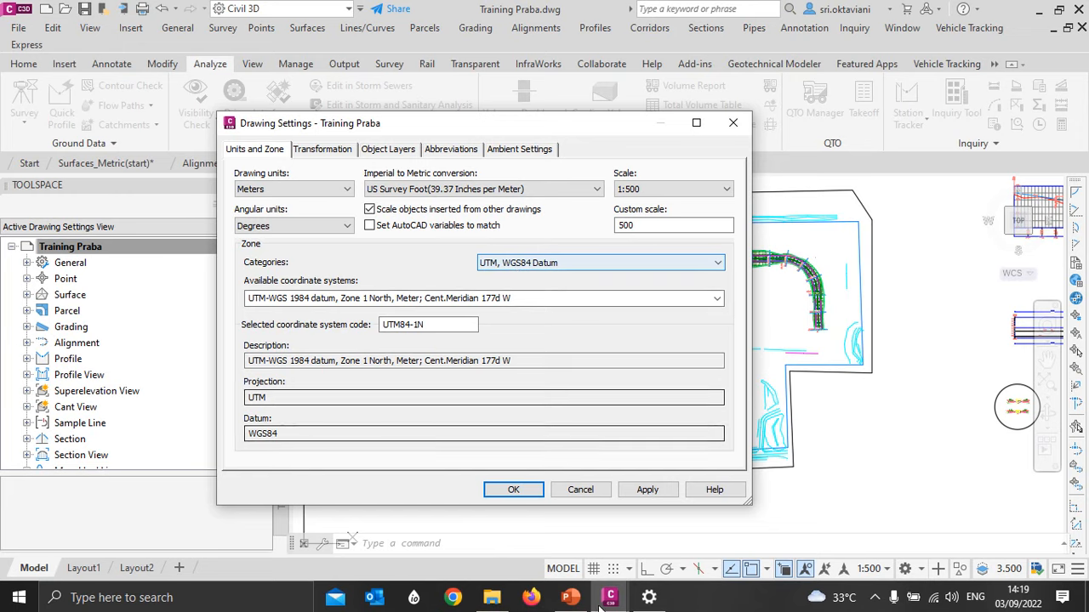
click(585, 492)
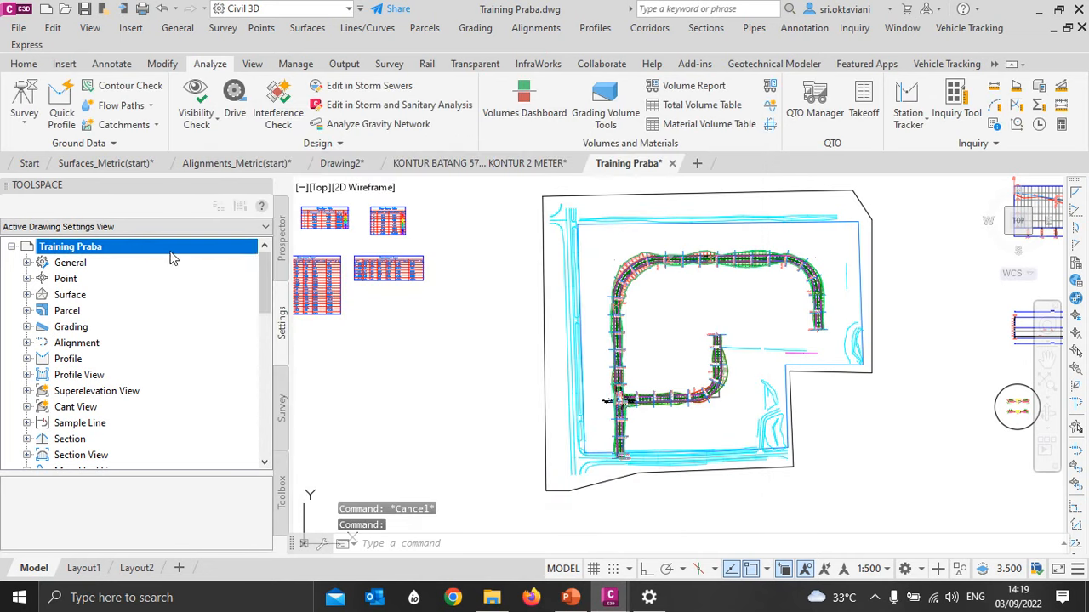
- Recheck the units and coordinate zone in the drawing settings of Training Praba
right_click(171, 253)
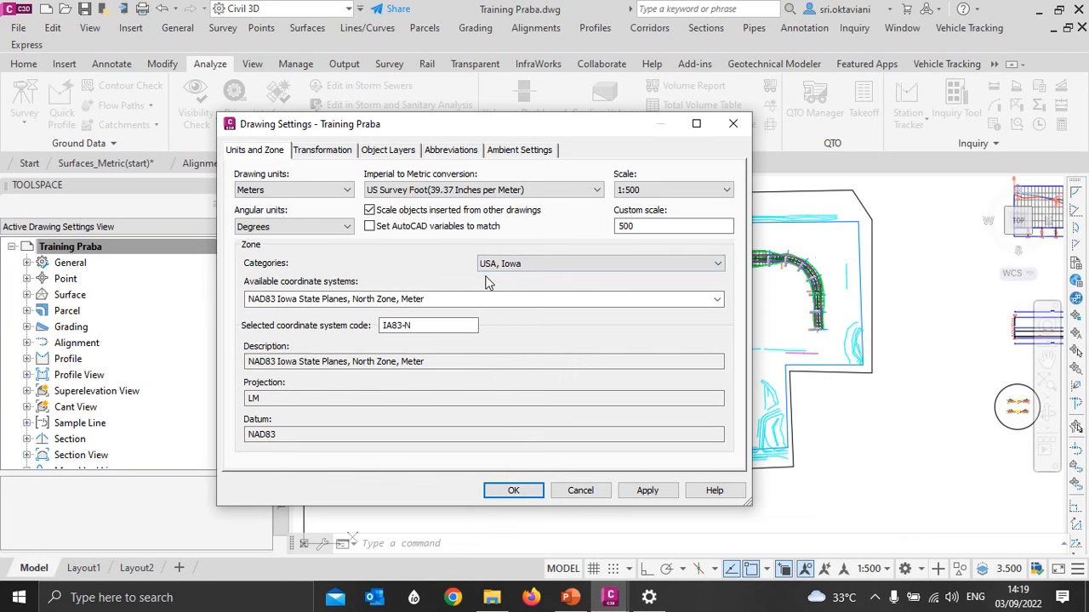
click(732, 124)
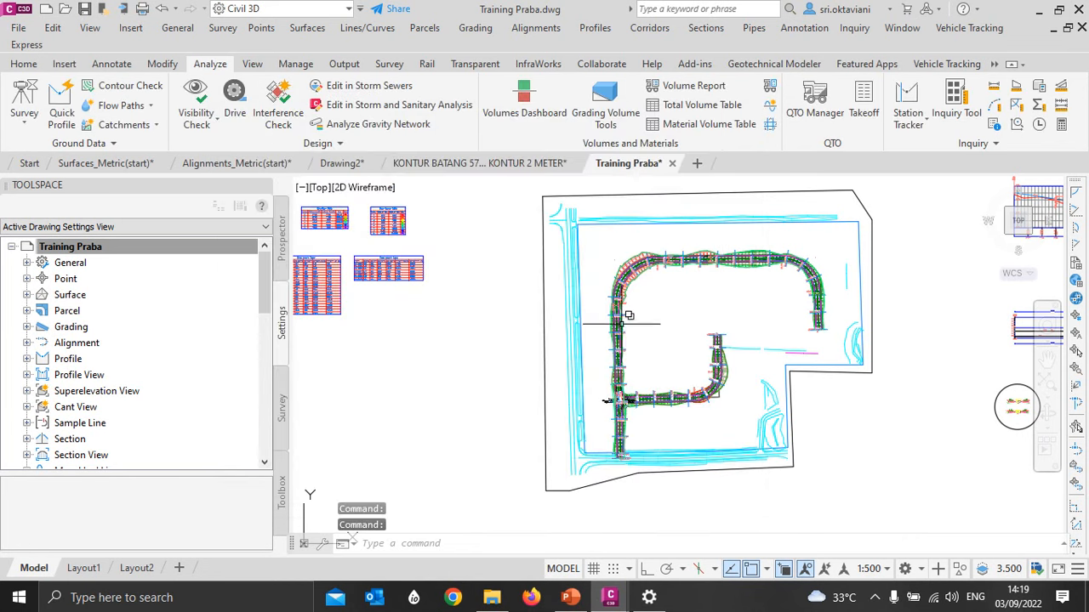
mouse_move(626, 325)
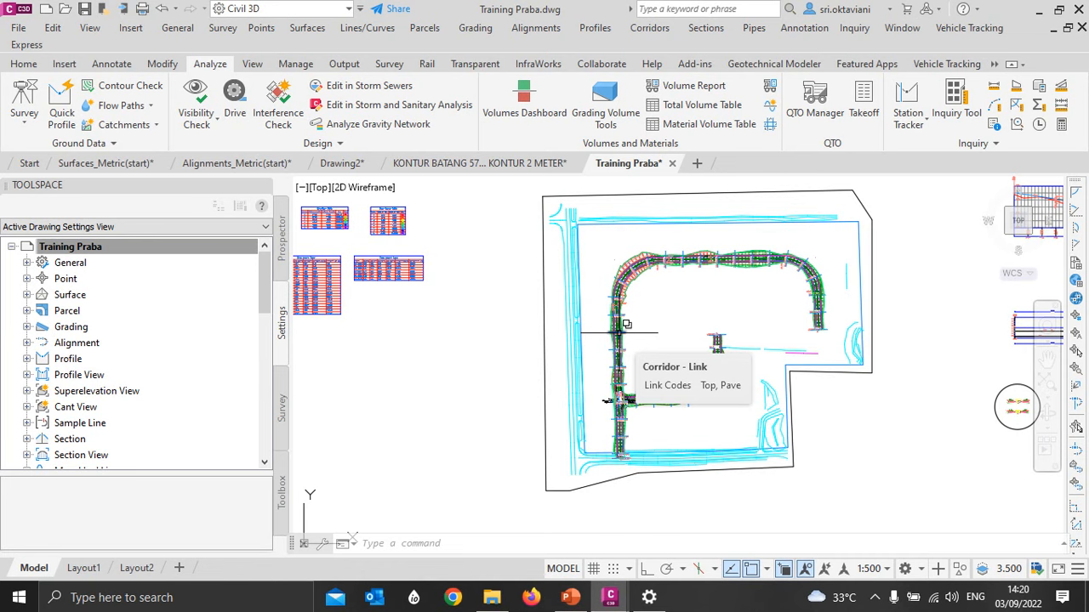
- Draw a closed four-sided polyline, about 604 m wide and 503 m high, around the whole site boundary
click(459, 549)
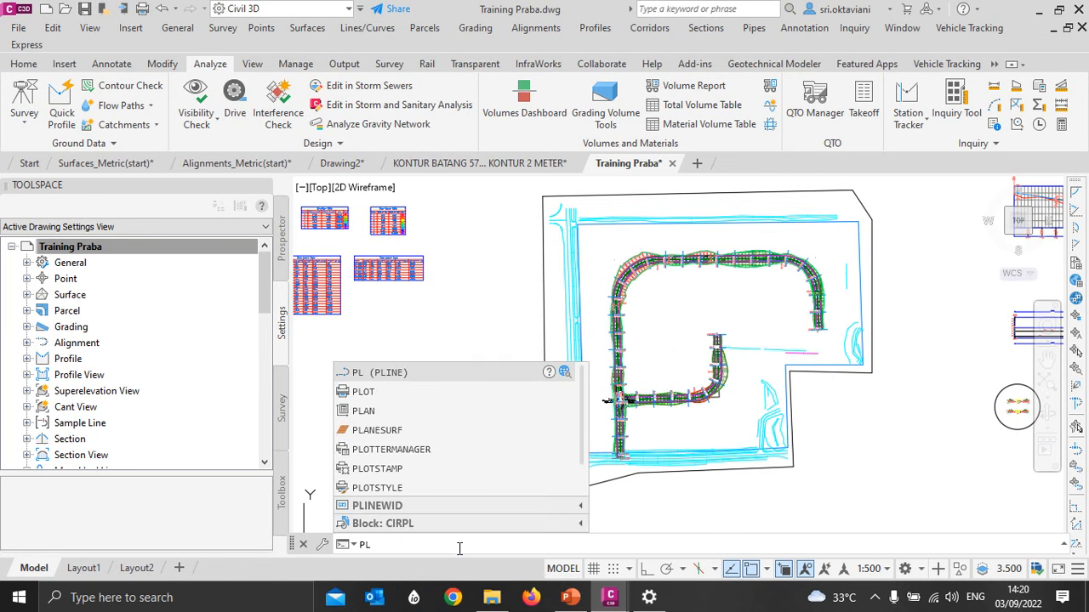
text(pl)
click(379, 372)
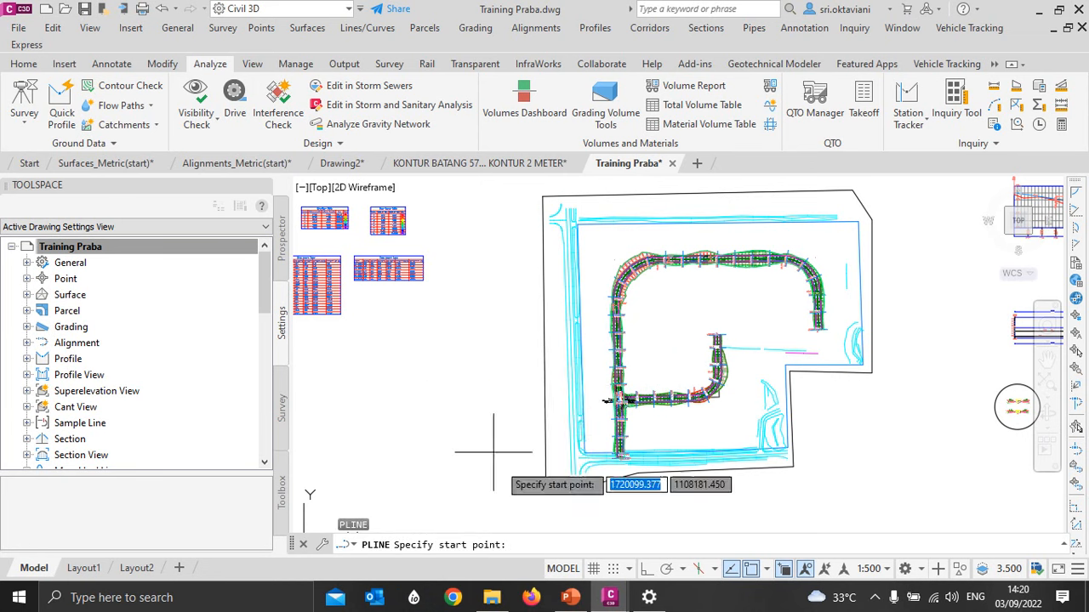
scroll(523, 321, down, 3)
click(508, 294)
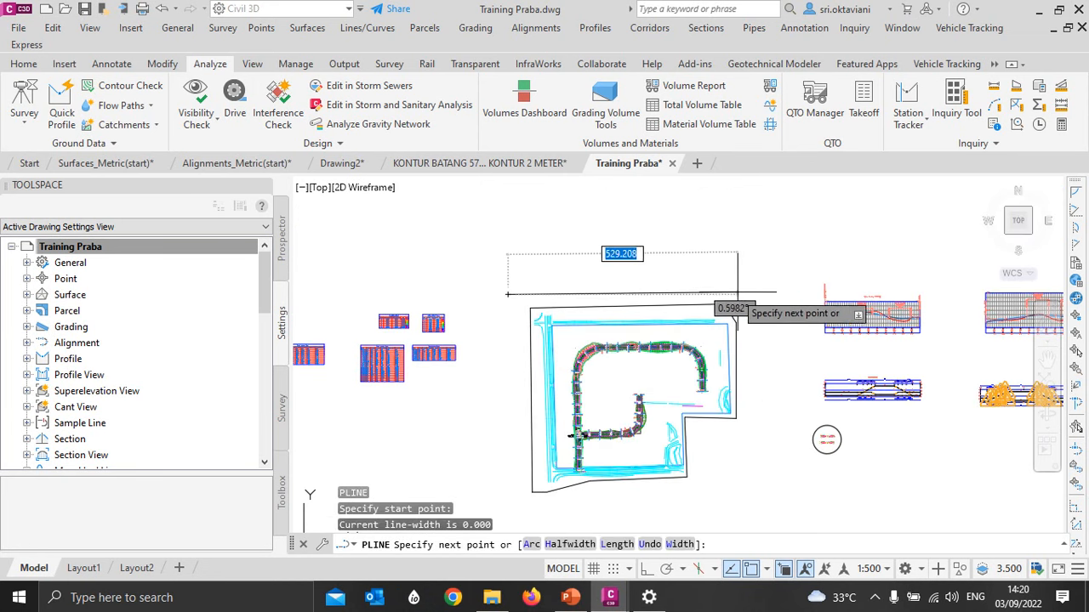
click(772, 295)
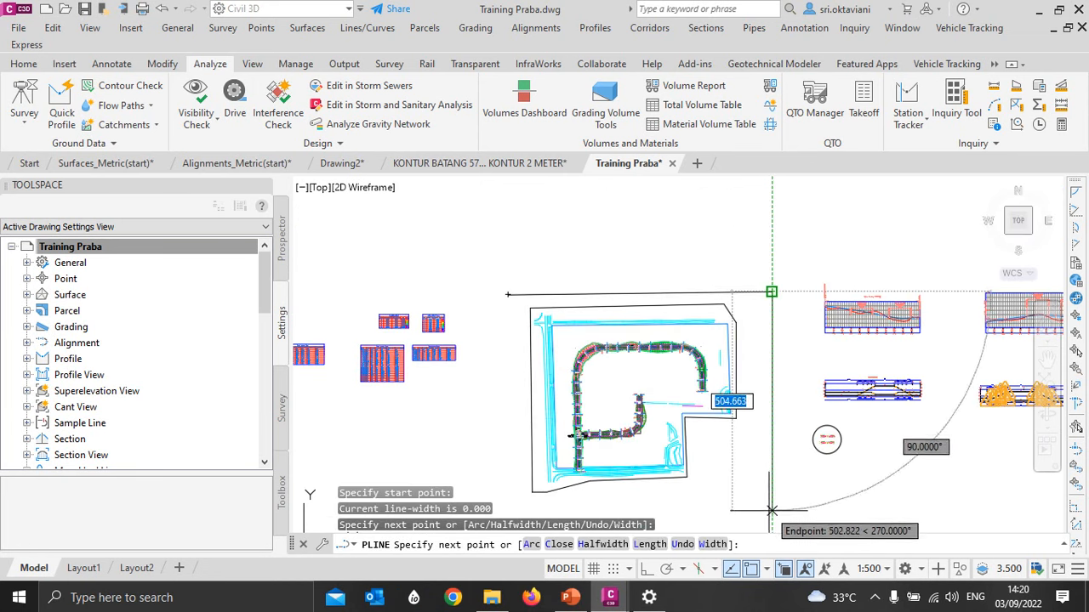
click(771, 510)
click(508, 510)
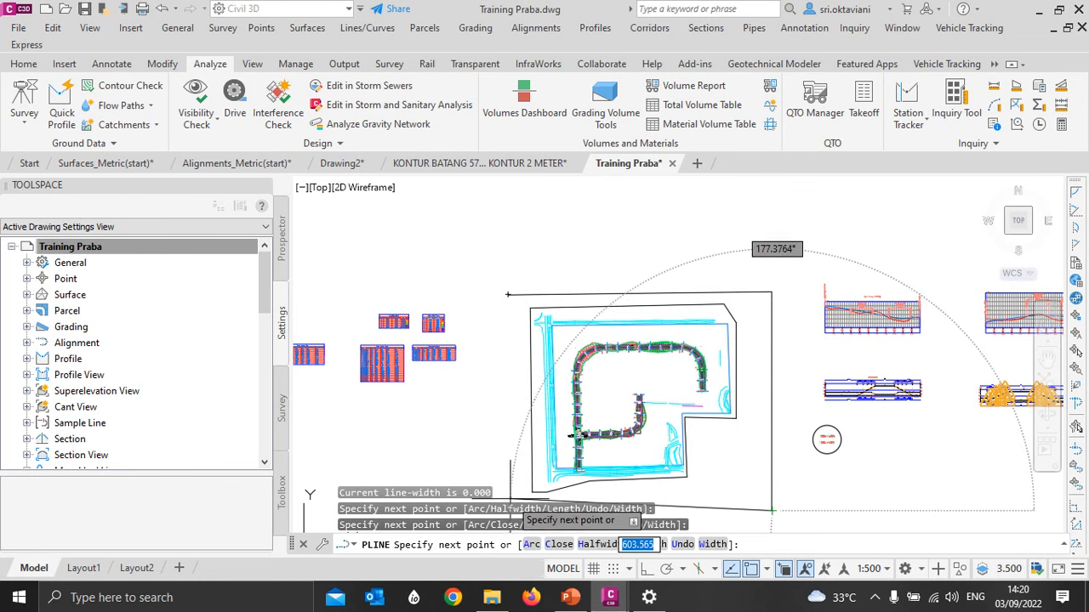
click(565, 544)
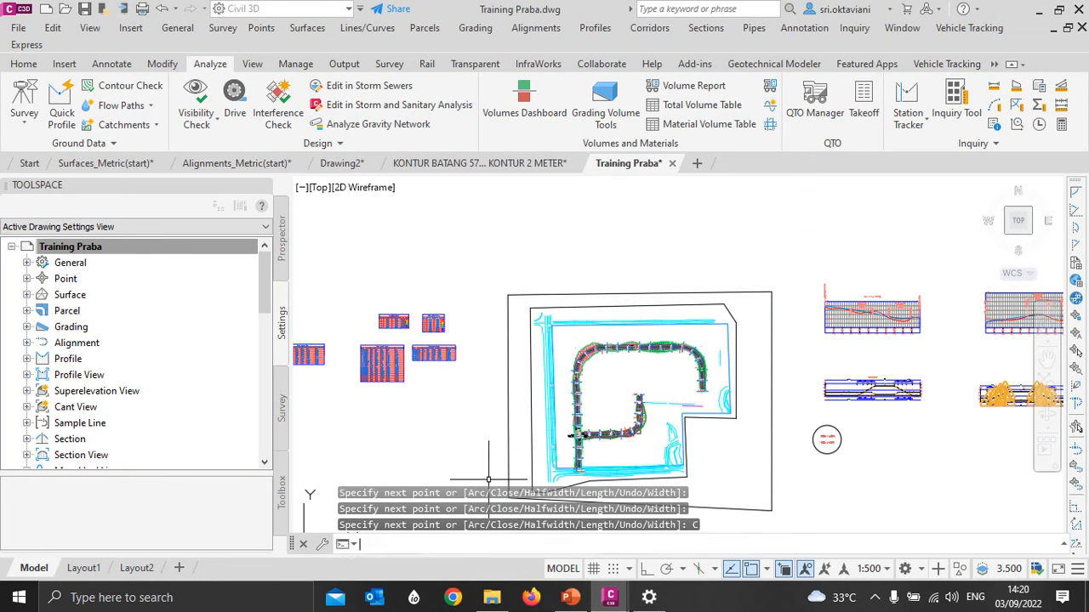
scroll(526, 343, down, 2)
mouse_move(528, 394)
middle_down()
mouse_move(549, 295)
mouse_move(559, 326)
middle_up()
scroll(568, 294, up, 2)
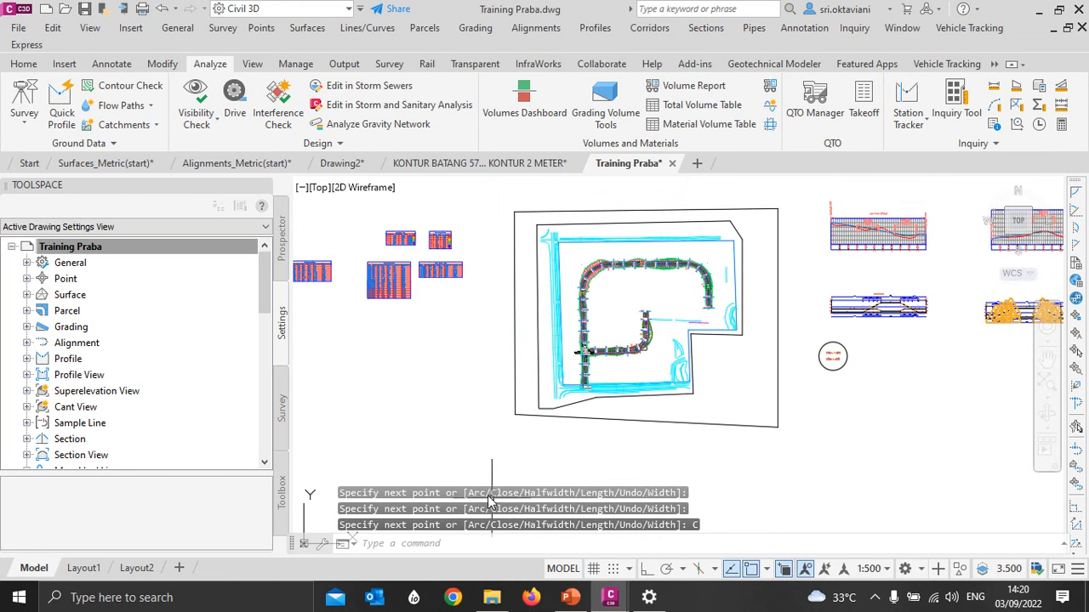
- Start a MAPEXPORT to an ESRI Shapefile named Try in the Civil 3D Praba folder on the Desktop
click(435, 546)
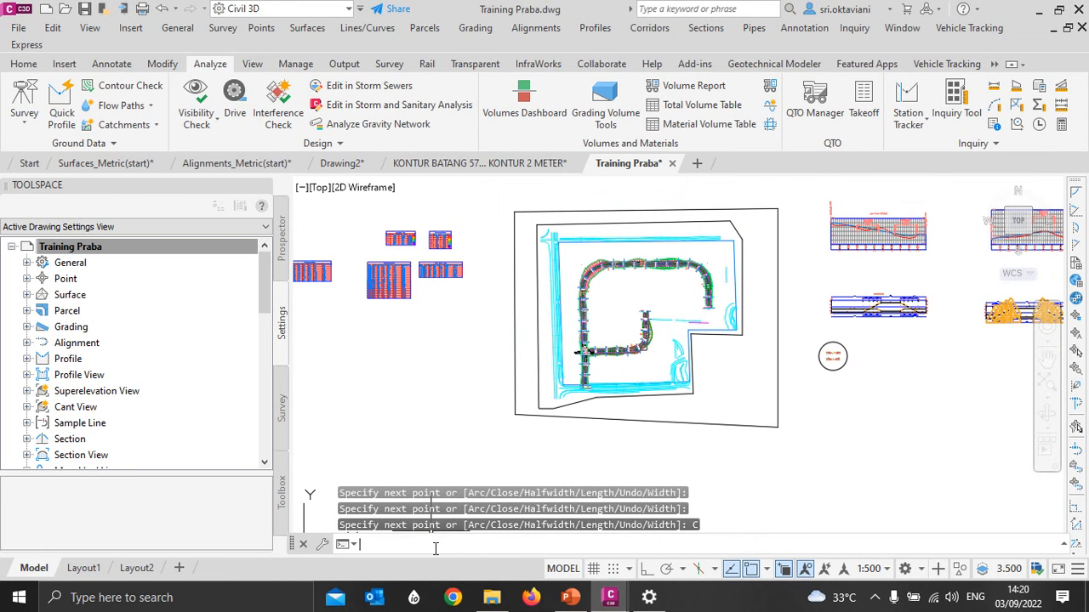
text(map)
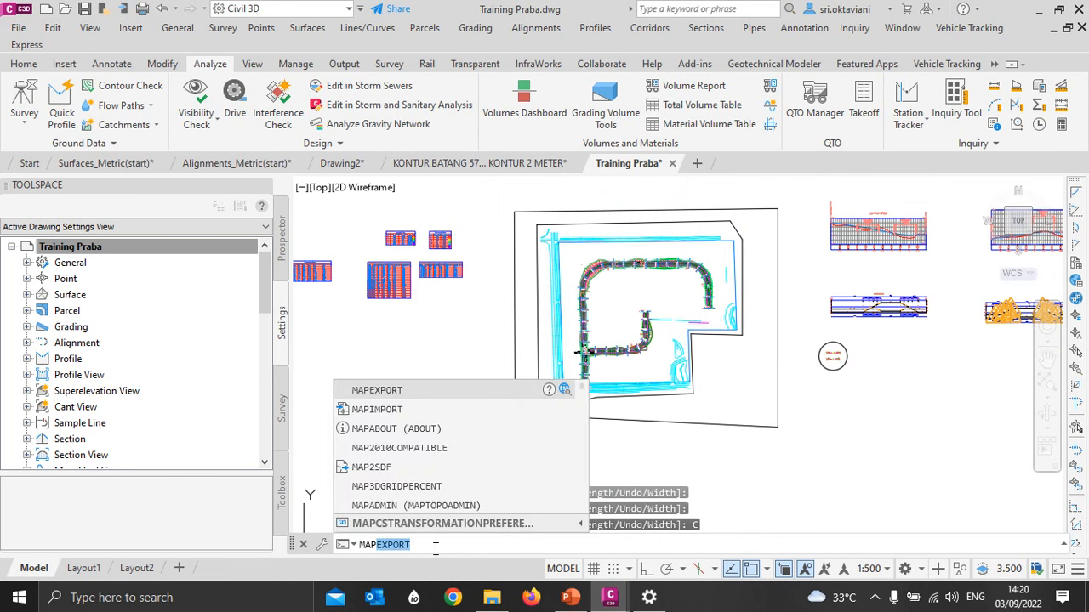
click(383, 391)
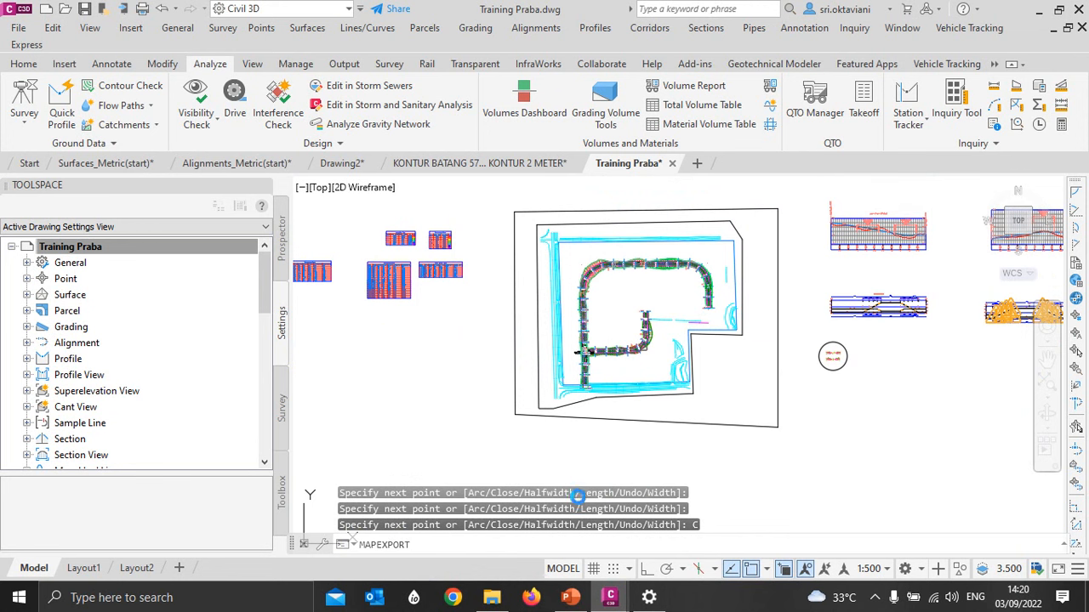
key(Return)
drag(665, 278, 558, 210)
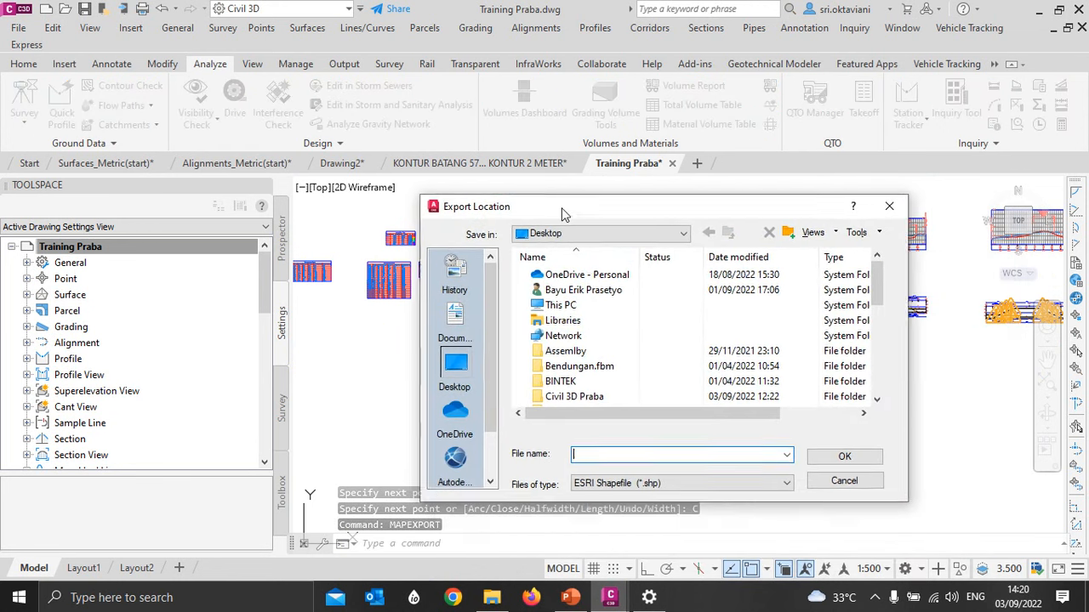
scroll(558, 311, down, 2)
scroll(559, 311, up, 2)
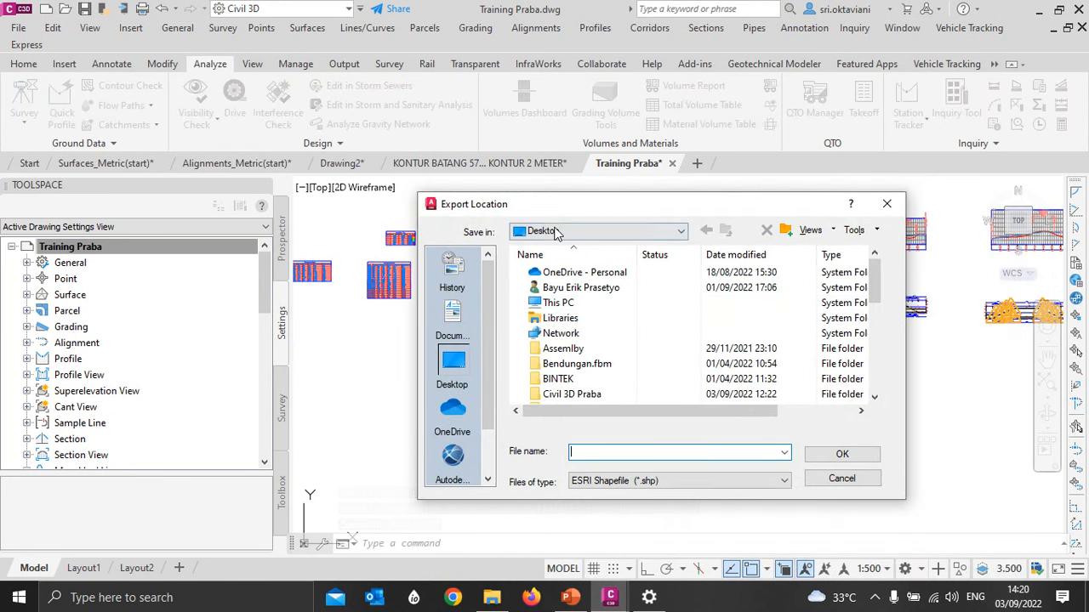
scroll(555, 336, down, 1)
double_click(555, 351)
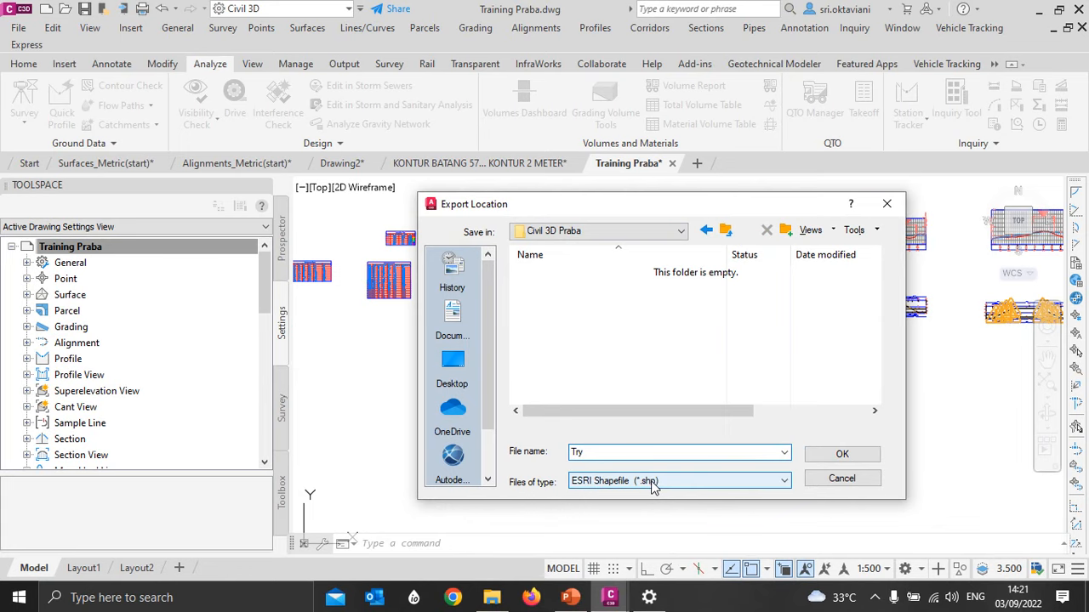
click(841, 456)
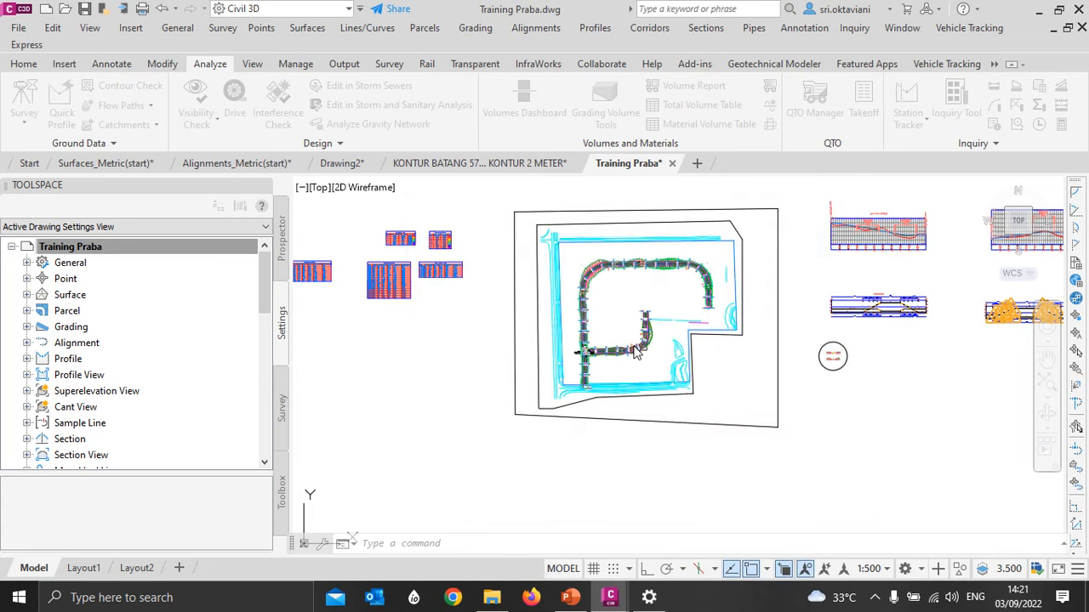
- Export only the outer polyline around the site as a polygon, treating closed polylines as polygons and leaving coordinates unconverted
drag(829, 96, 611, 88)
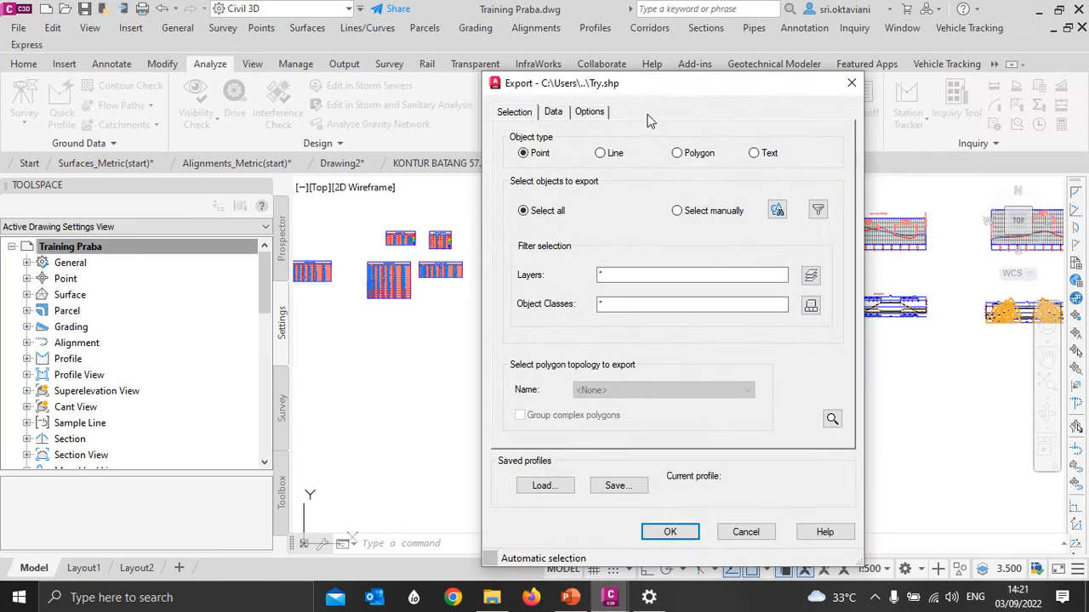
click(676, 153)
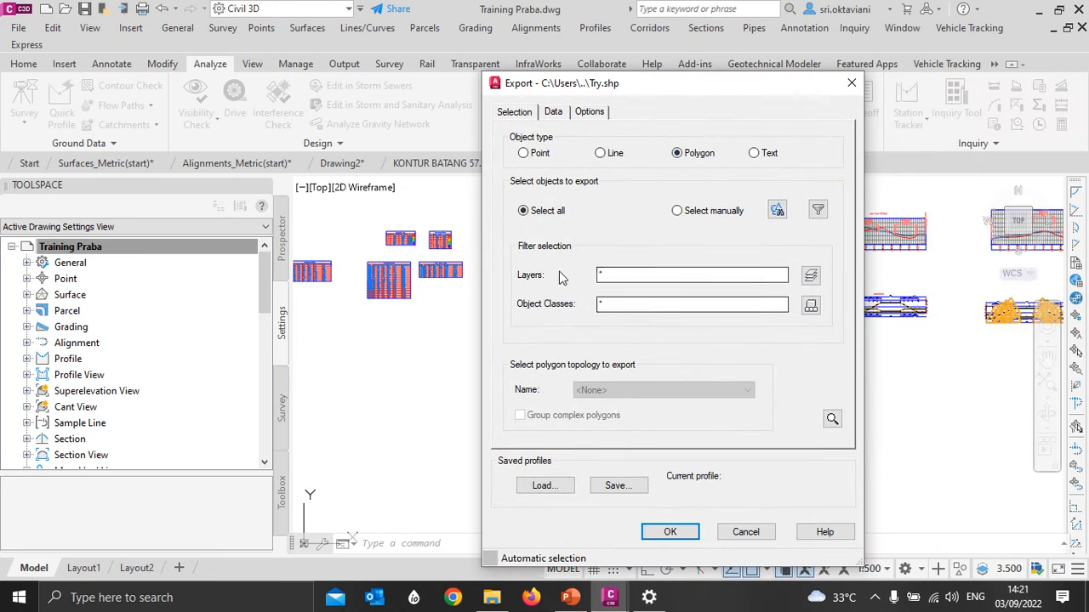
click(777, 211)
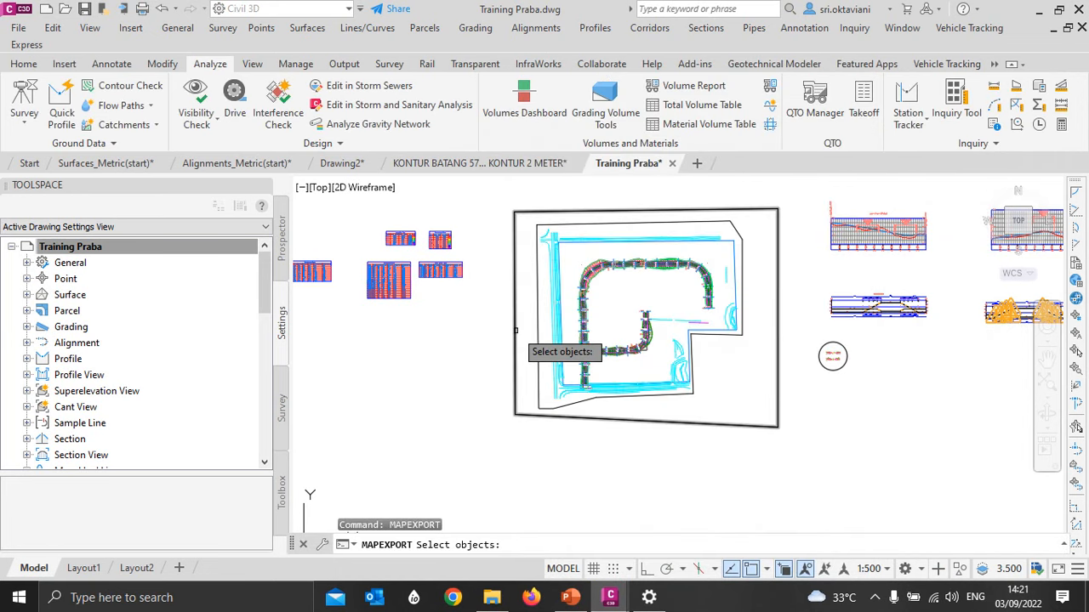
click(517, 345)
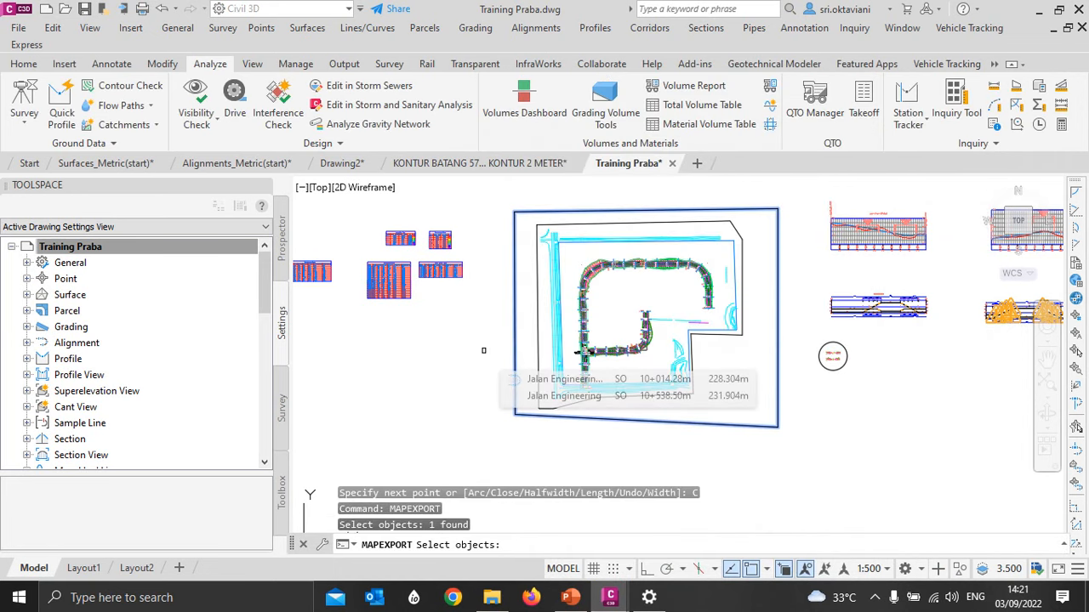
key(Return)
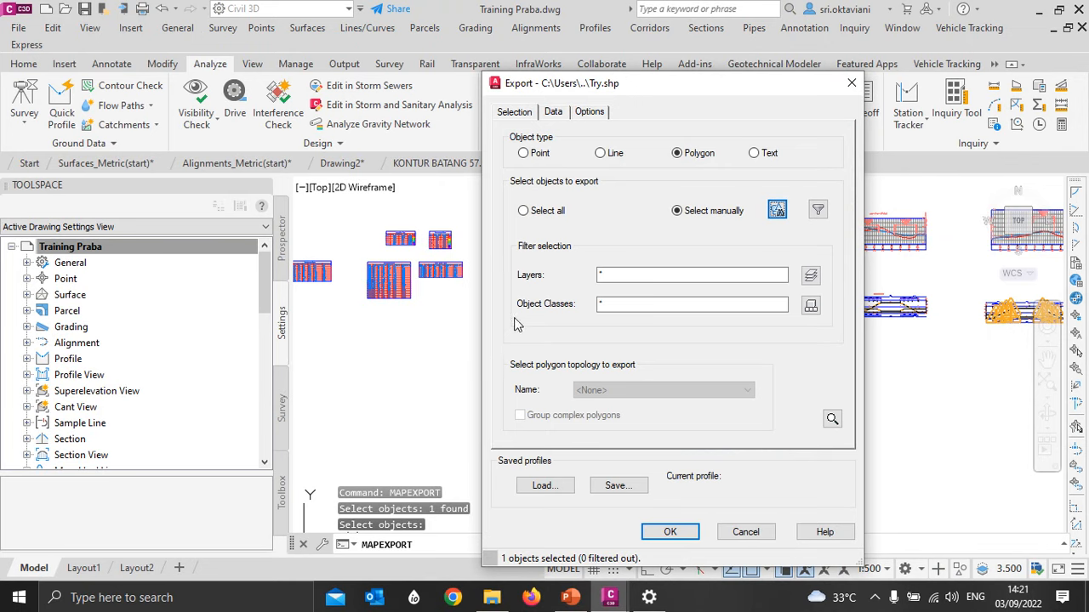
click(598, 114)
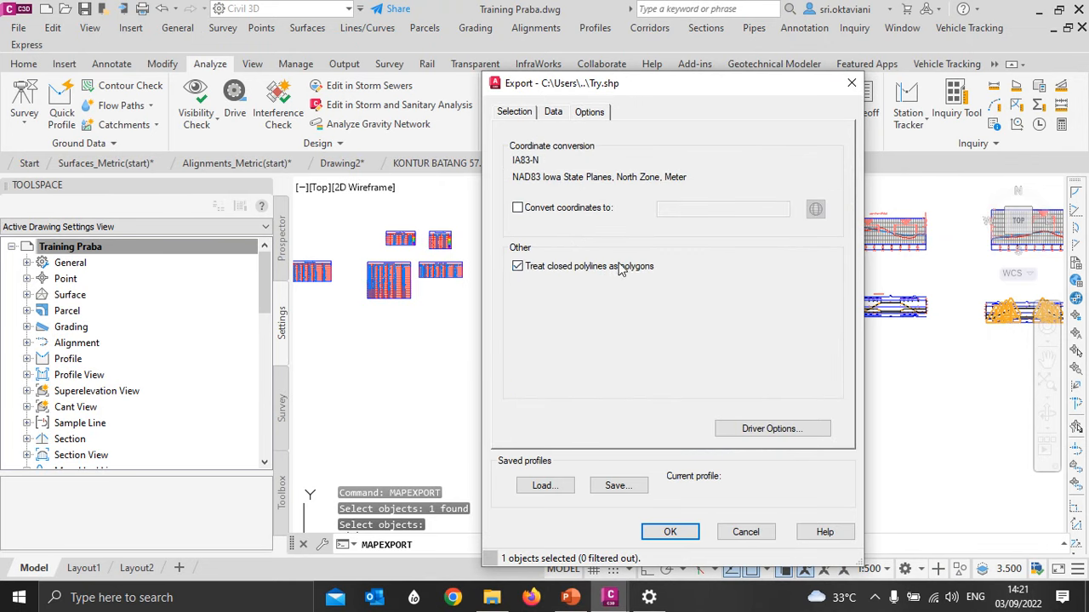
click(670, 532)
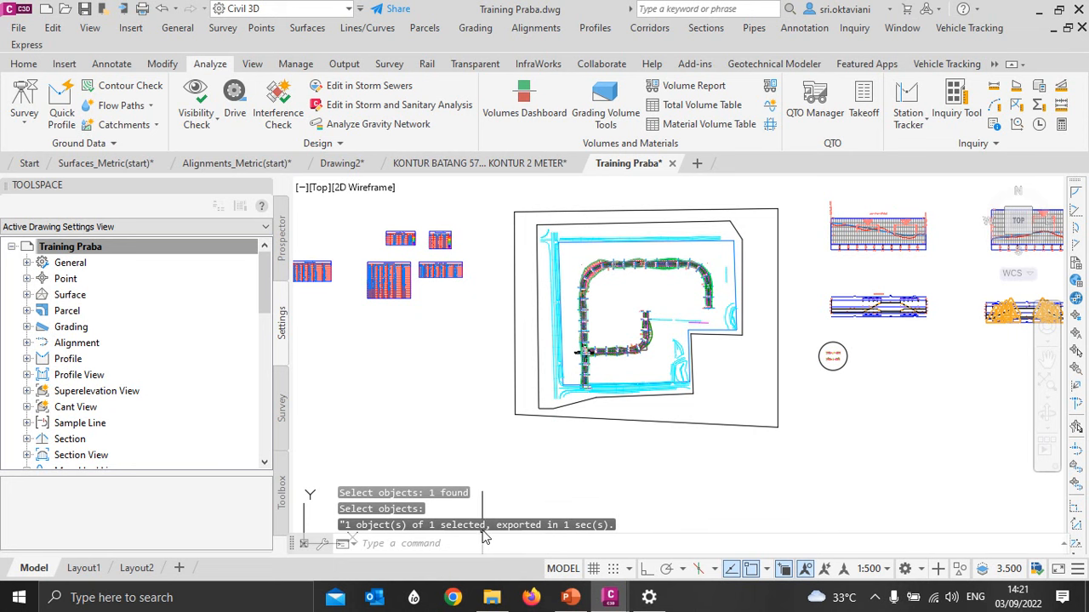
- Minimize the Civil 3D drawing and launch Autodesk InfraWorks
click(1040, 12)
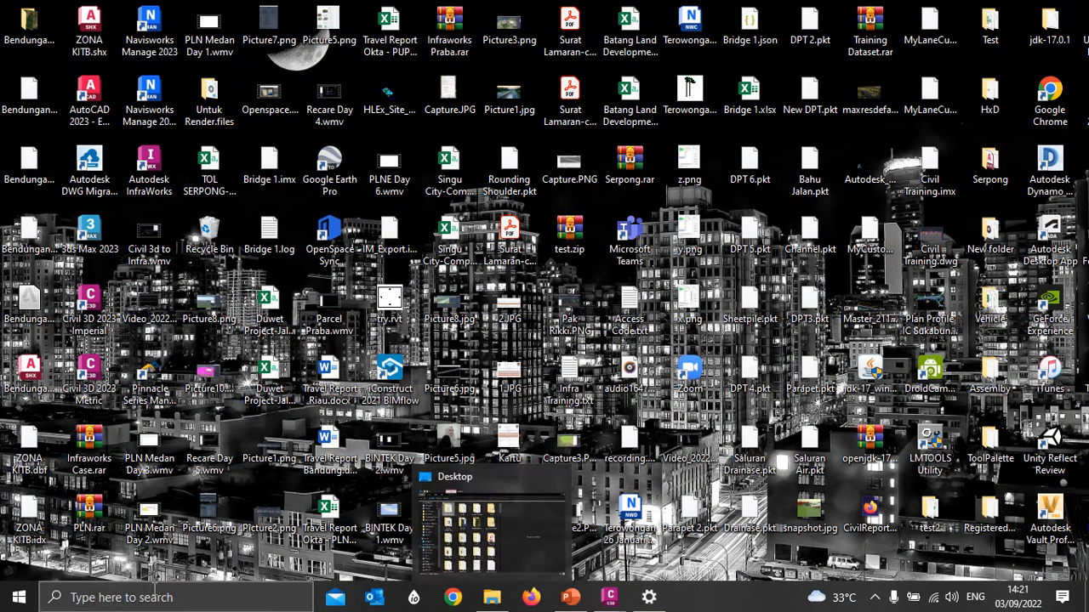
click(139, 599)
text(in)
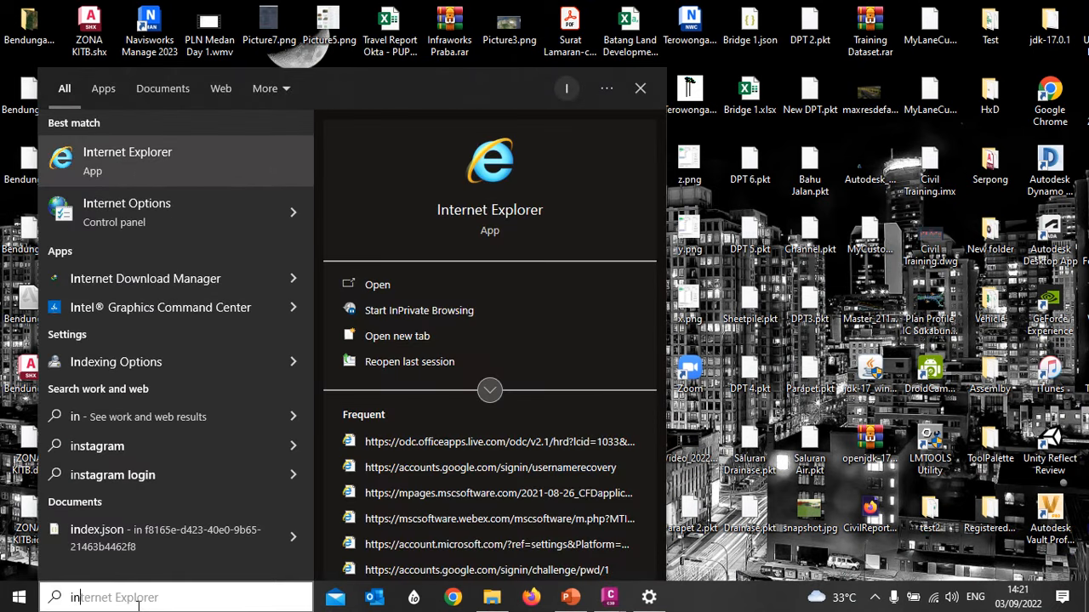
text(f)
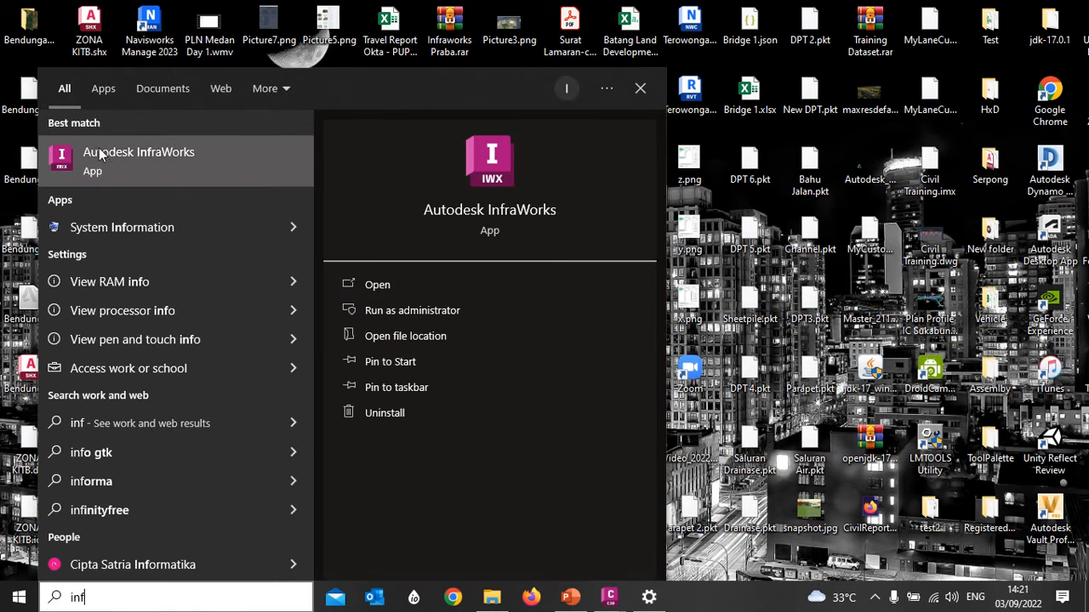
click(143, 163)
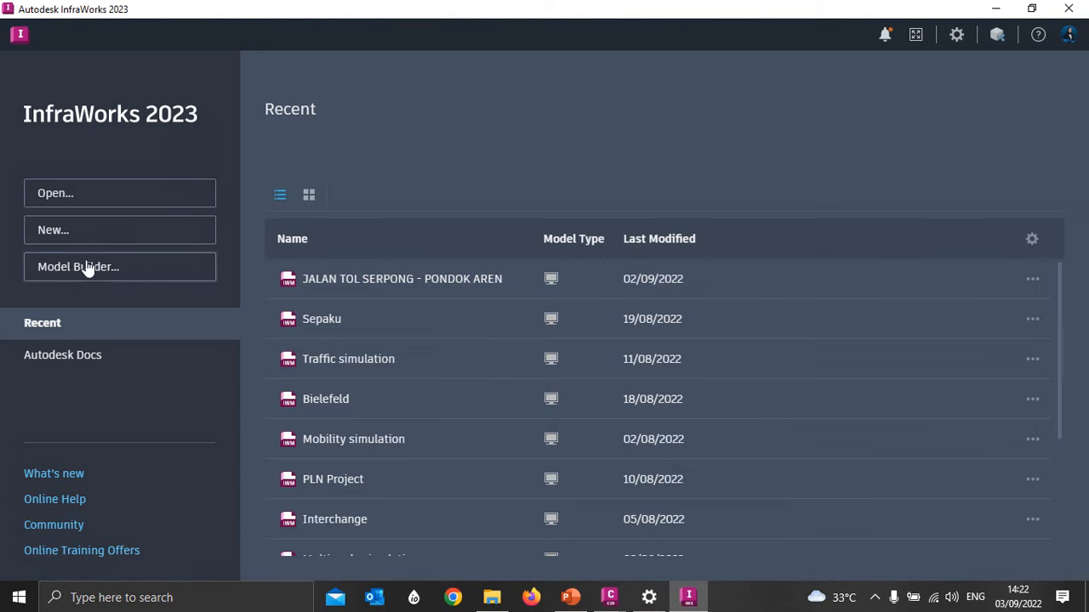
- Open Model Builder in InfraWorks, closing and reopening it once so that its map loads
click(136, 270)
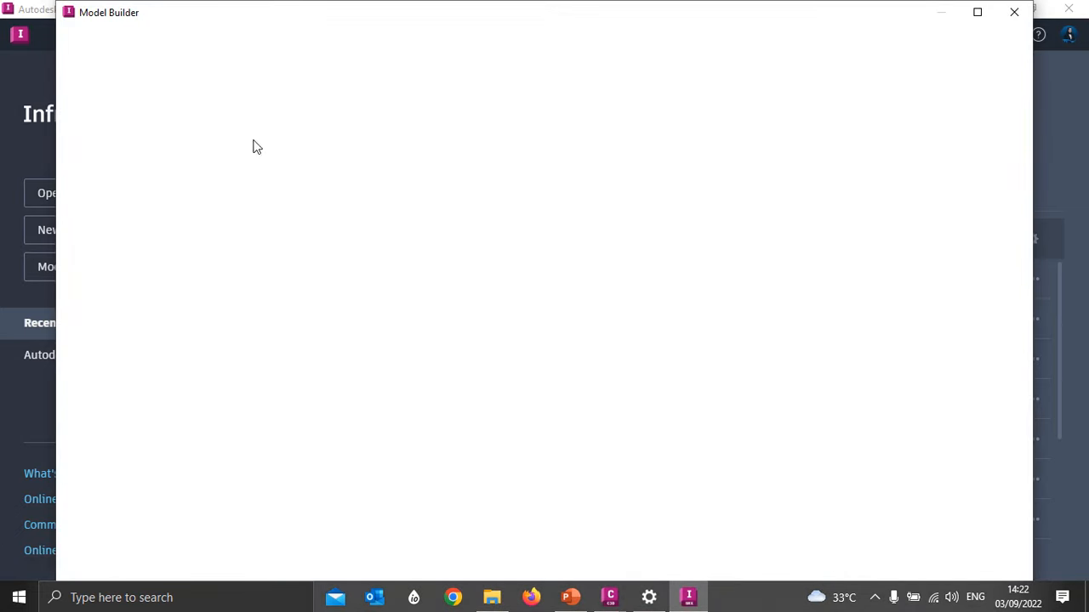
click(1014, 11)
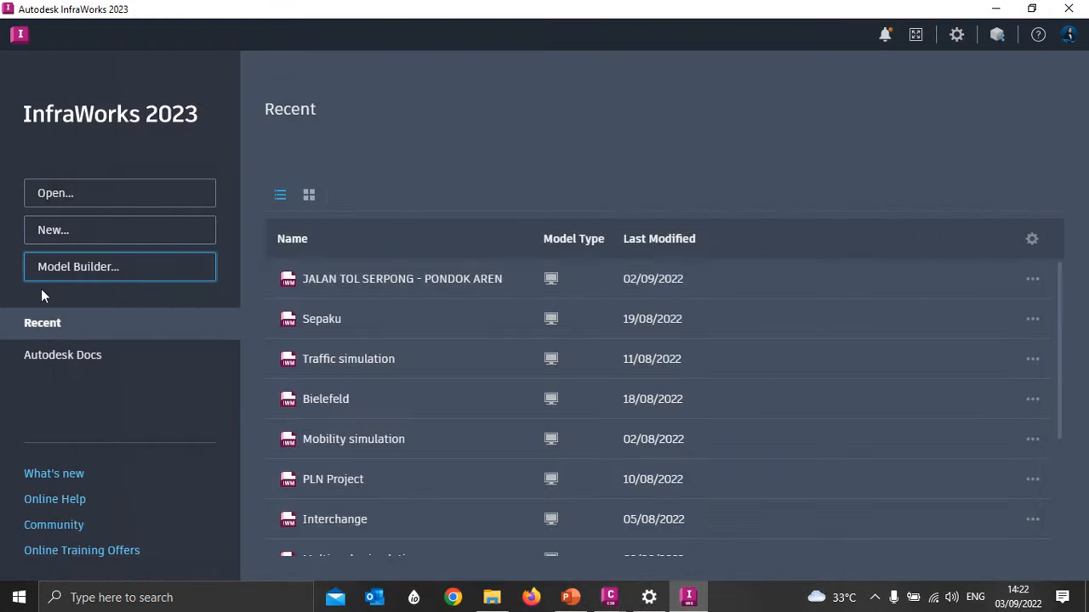
click(91, 267)
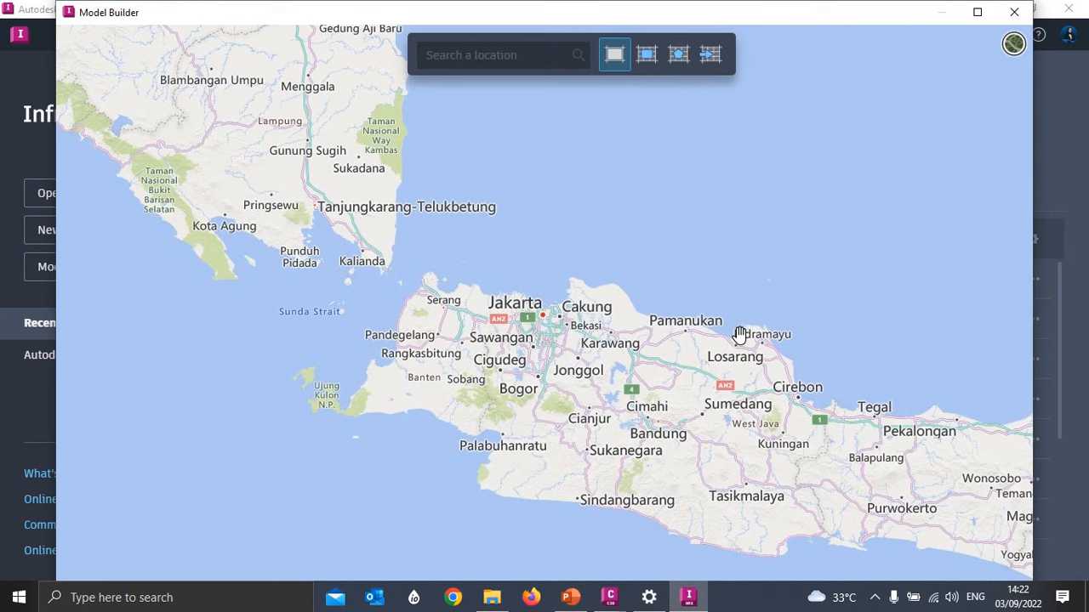
- Try a rectangular model area of about 72 sq km around Ciampel, south of Karawang
click(491, 56)
click(647, 55)
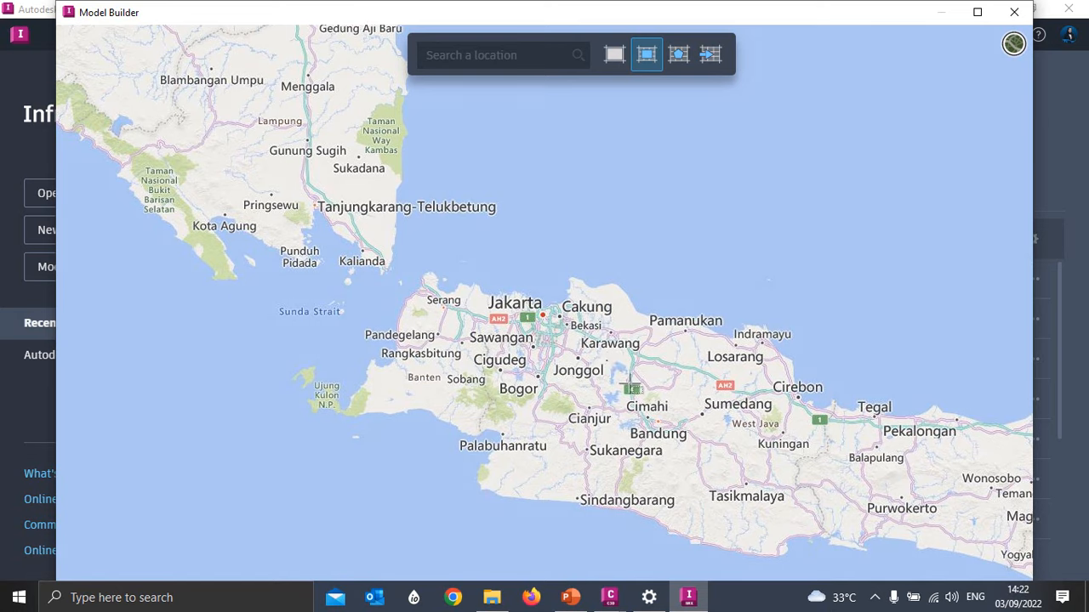
mouse_move(606, 361)
mouse_down()
mouse_move(652, 390)
mouse_move(619, 352)
mouse_up()
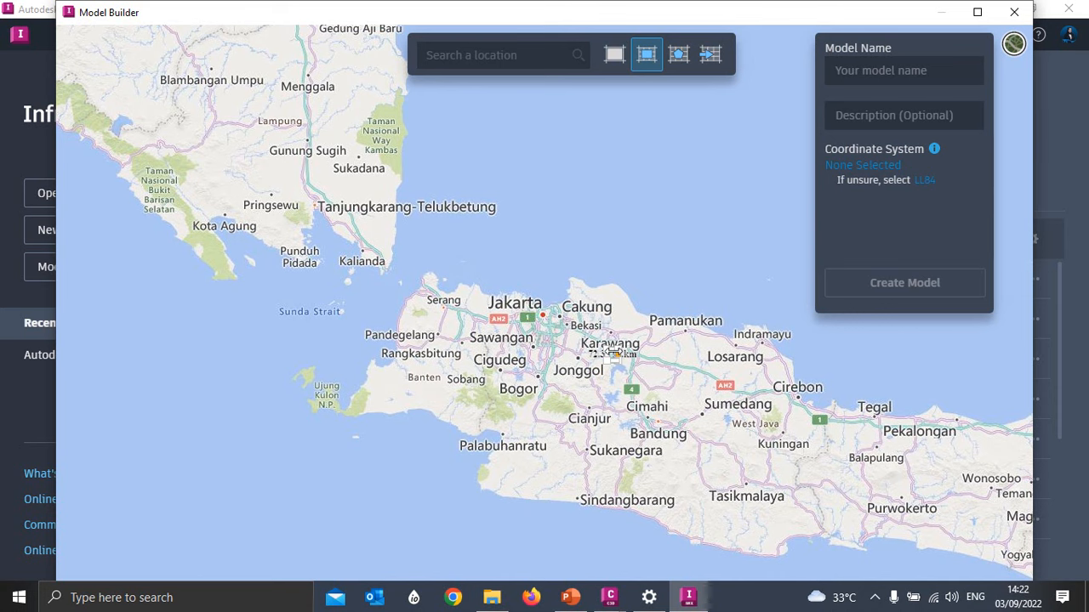
scroll(619, 358, up, 2)
scroll(619, 359, up, 2)
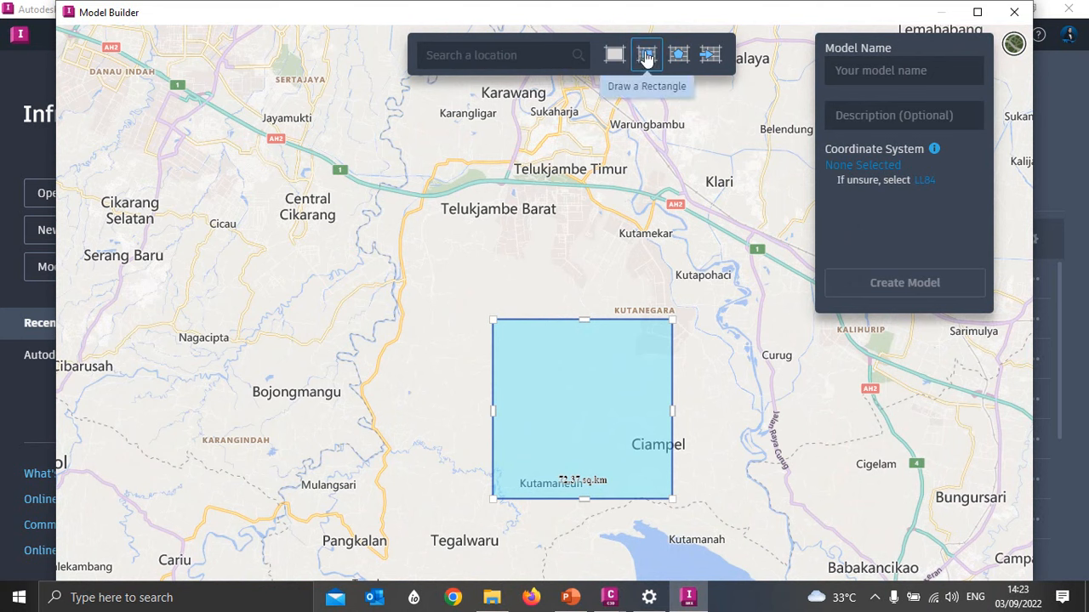
- Try an irregular polygon model area of about 12.5 sq km south of Telukjambe Timur
click(680, 54)
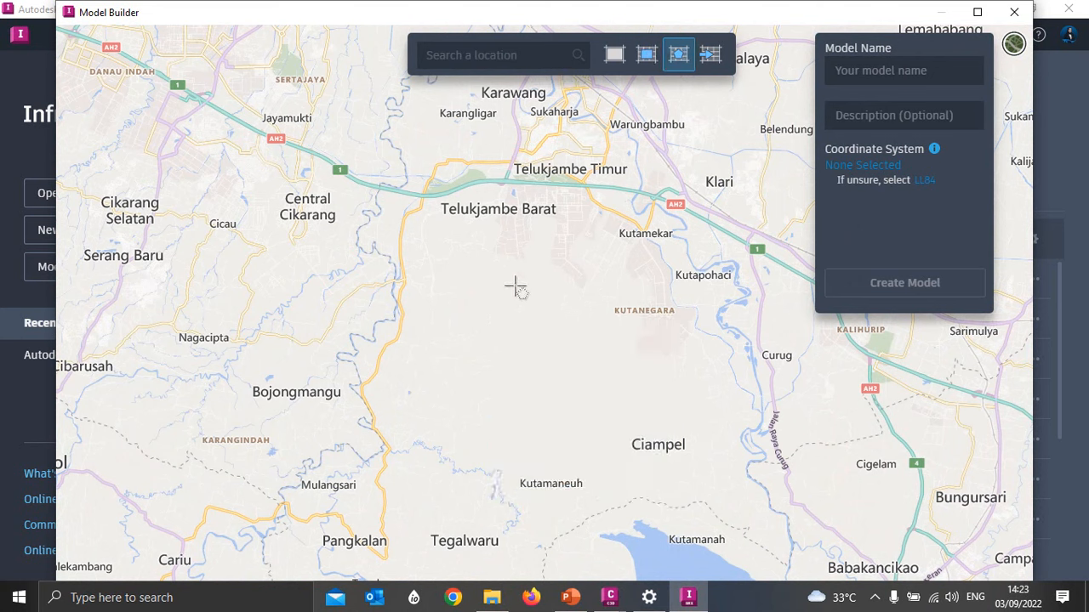
click(477, 248)
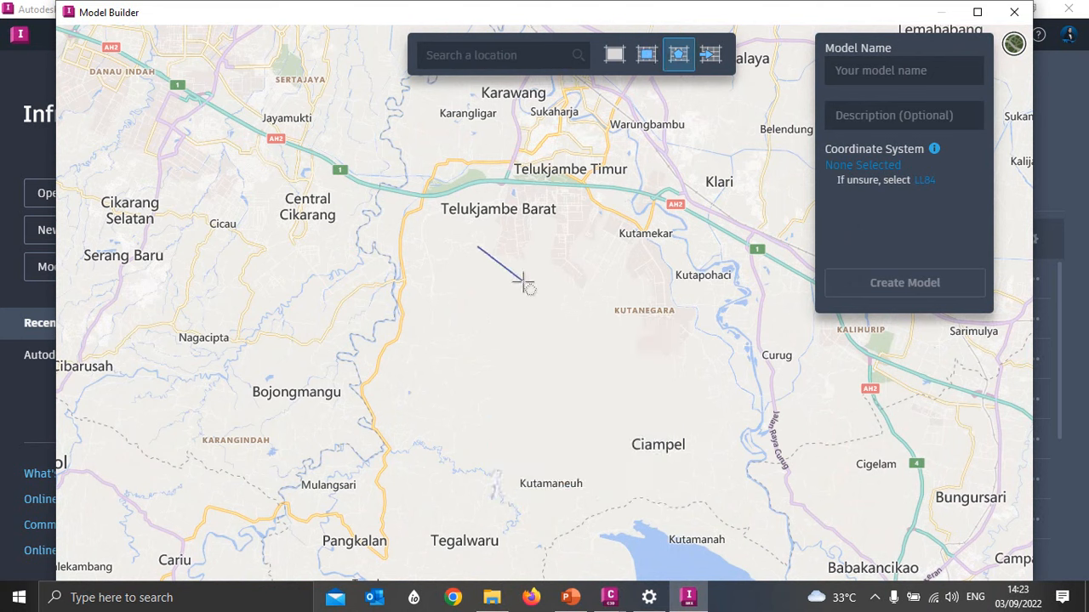
click(586, 279)
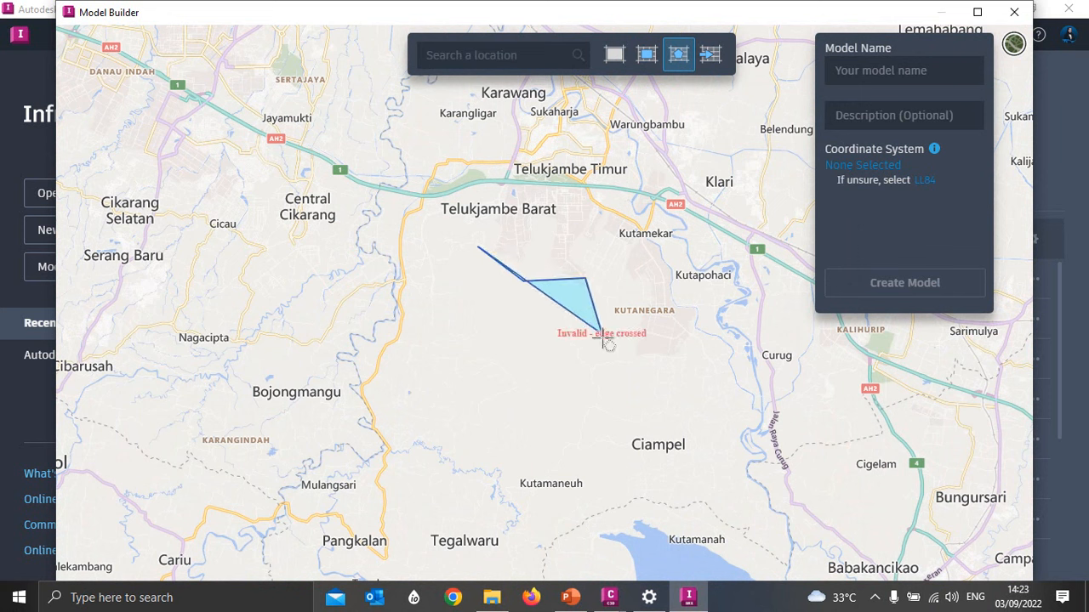
click(666, 221)
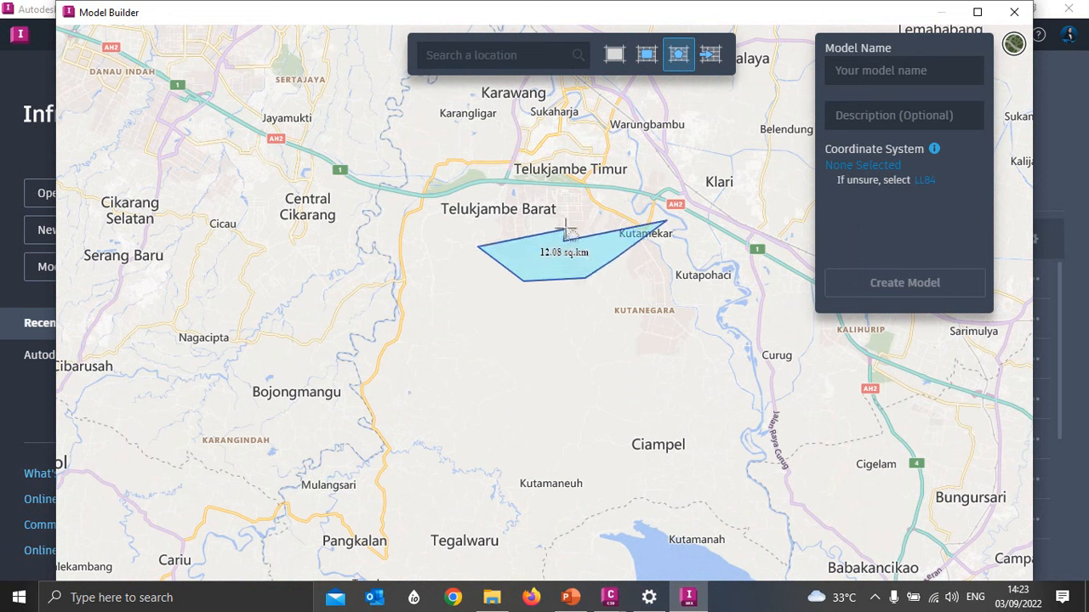
double_click(565, 230)
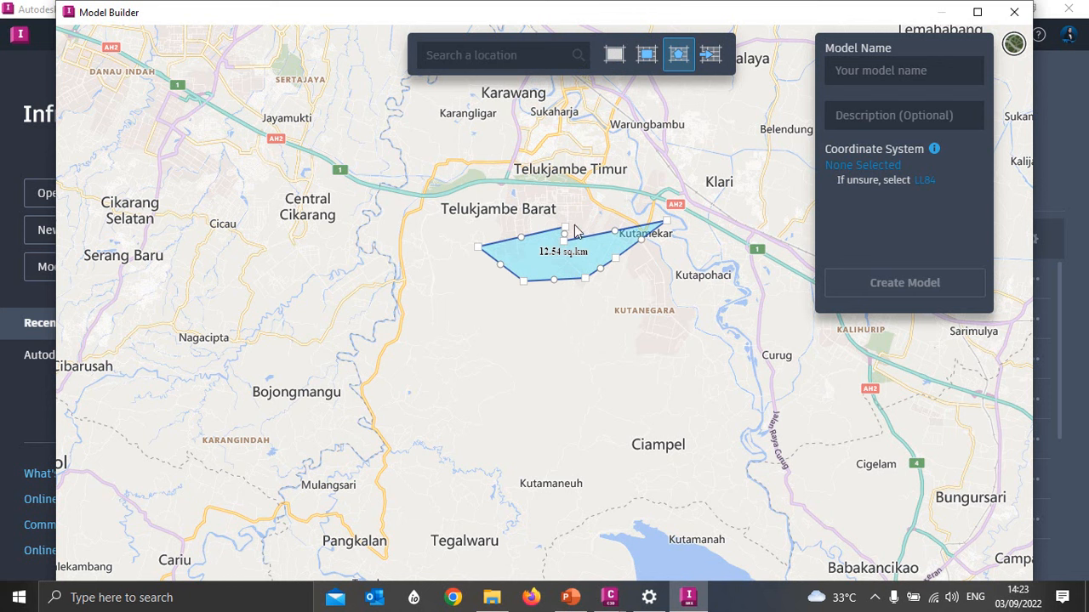
click(615, 57)
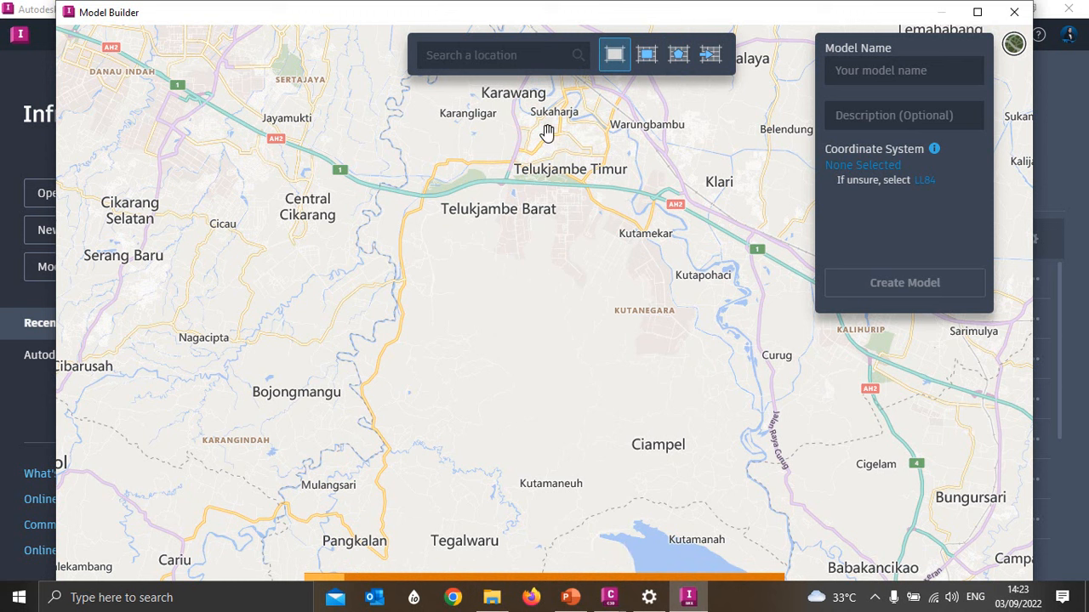
- Import the site boundary polygon as the model area from Try.shp and Try.prj in the desktop's Civil 3D Praba folder
click(710, 56)
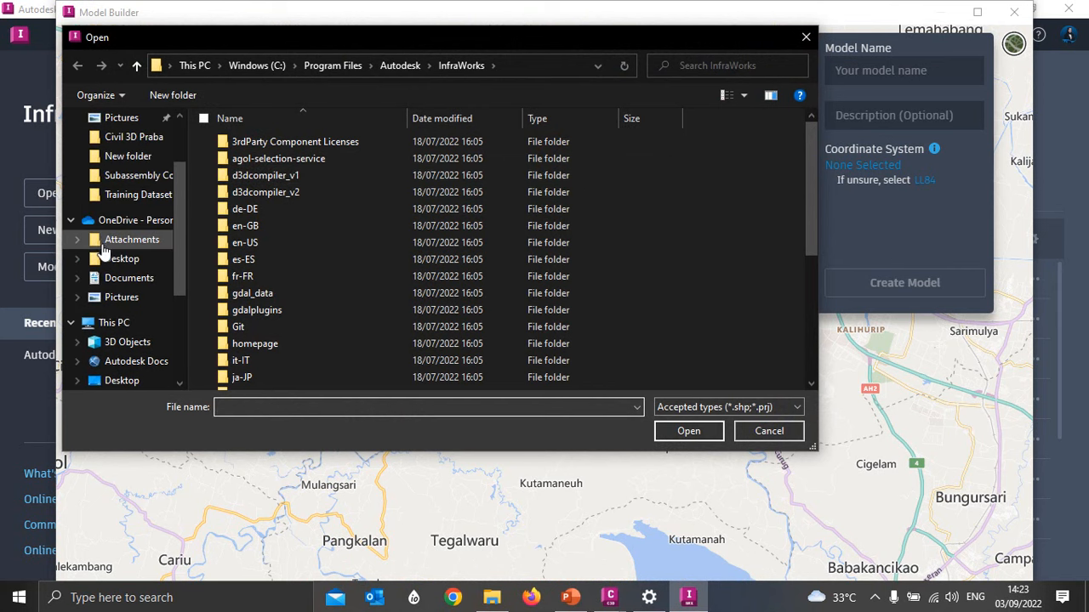
click(121, 259)
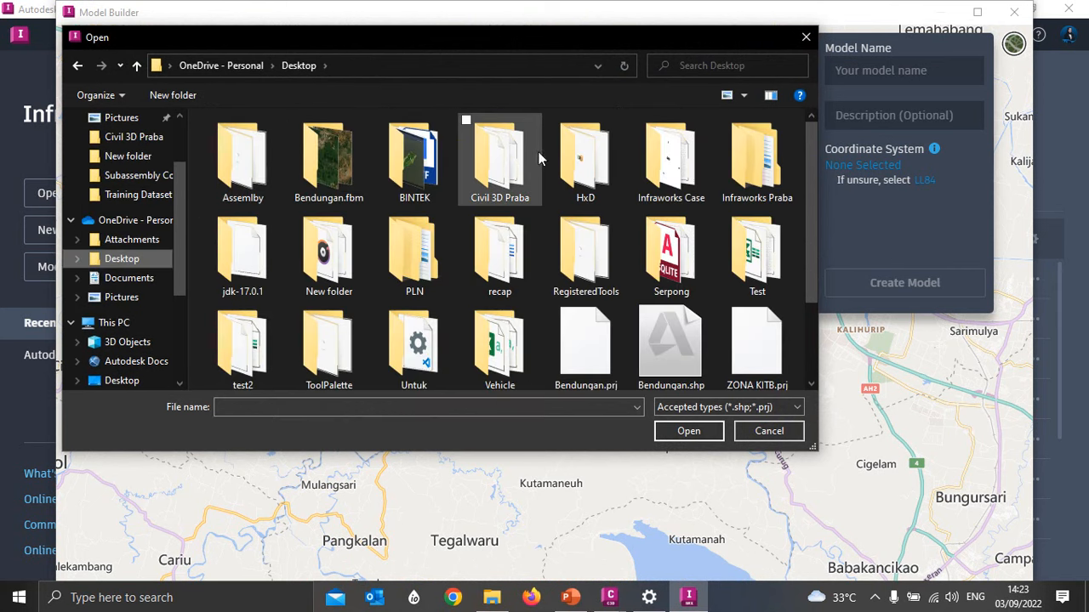
double_click(508, 182)
click(262, 142)
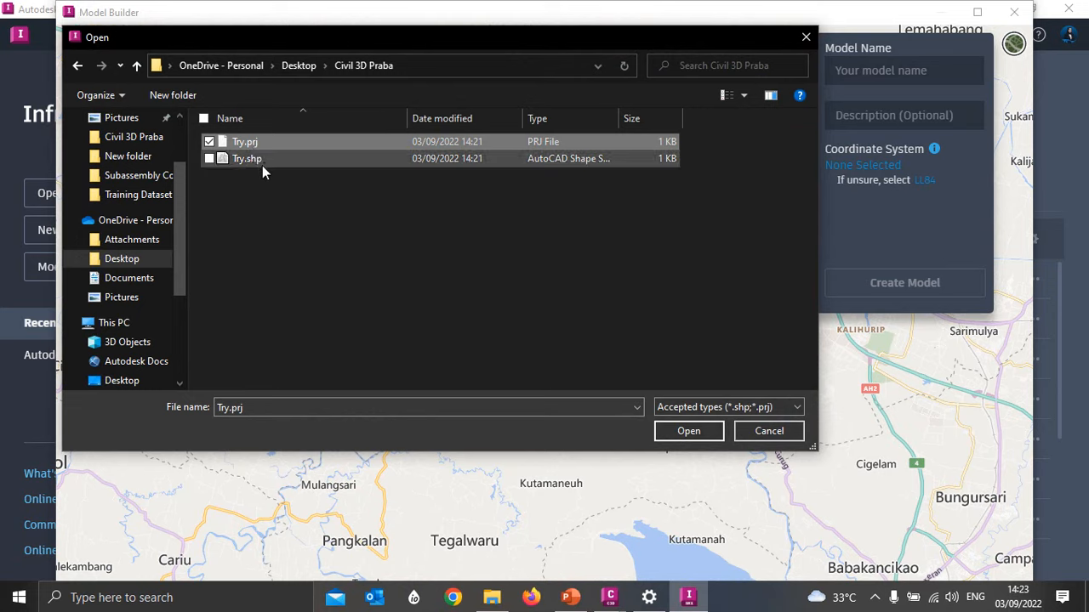
ctrl+click(260, 166)
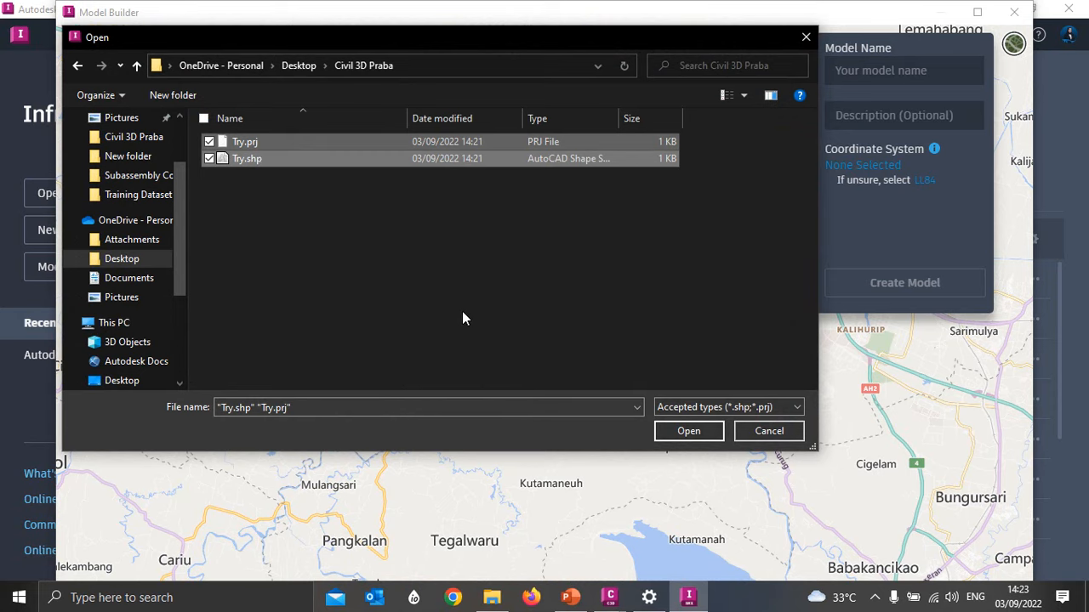
click(697, 429)
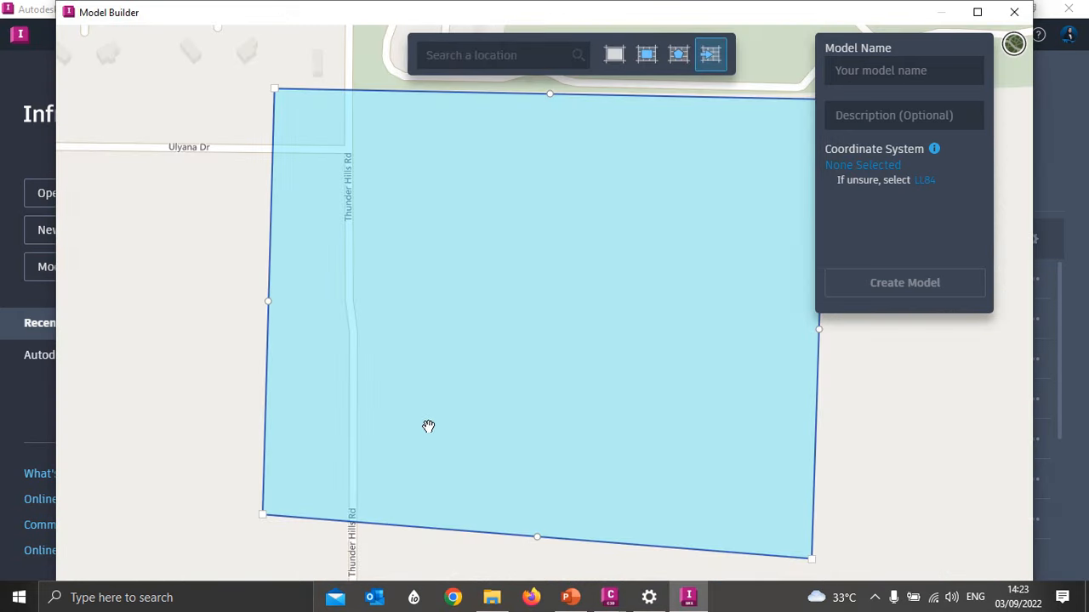
scroll(432, 302, down, 3)
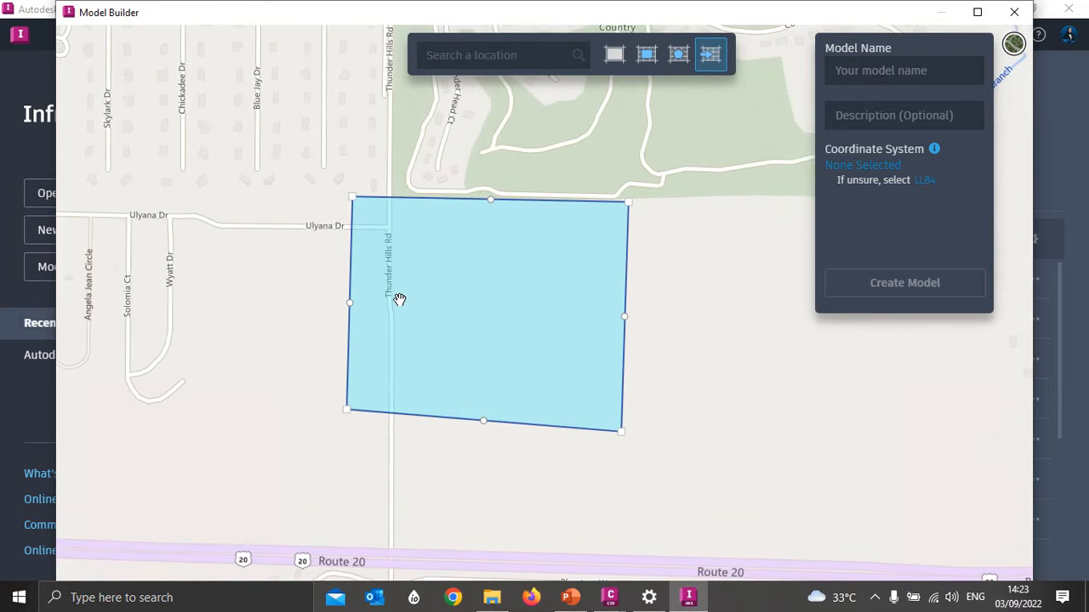
- Name the new model Praba Engineering
click(863, 71)
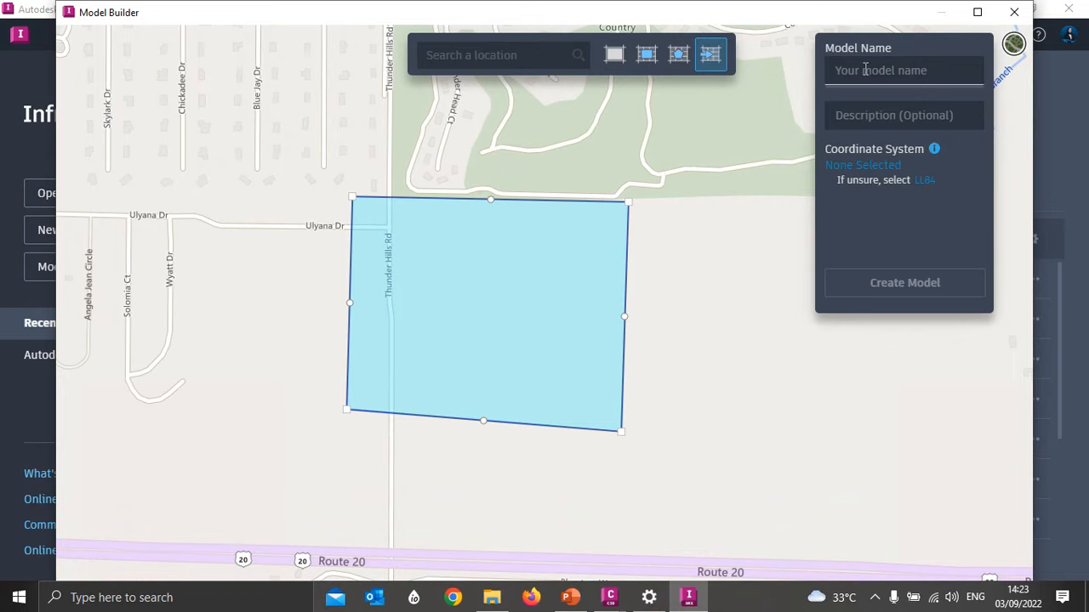
text(Praba Engineering)
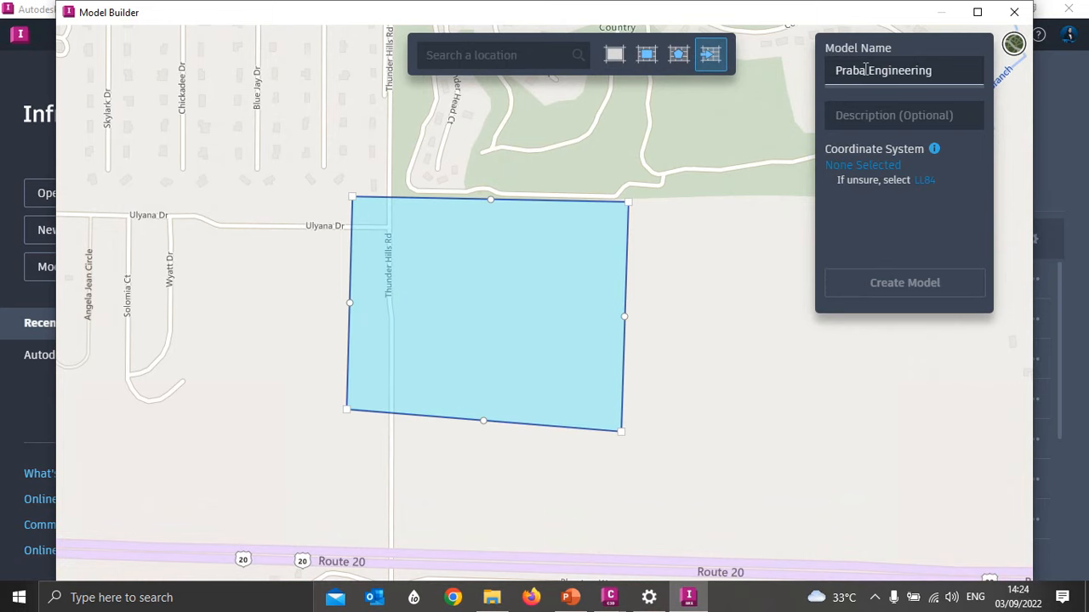
- Choose the IA83-N coordinate system, NAD83 Iowa State Planes, North Zone, Meter, from the USA, Iowa category for the model
click(839, 169)
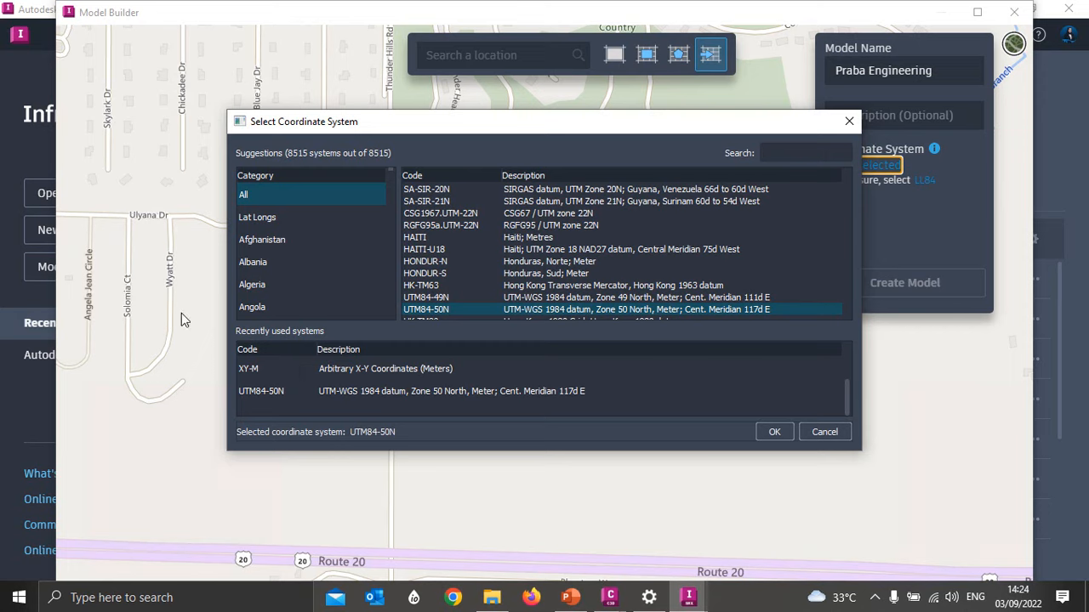
scroll(269, 211, down, 20)
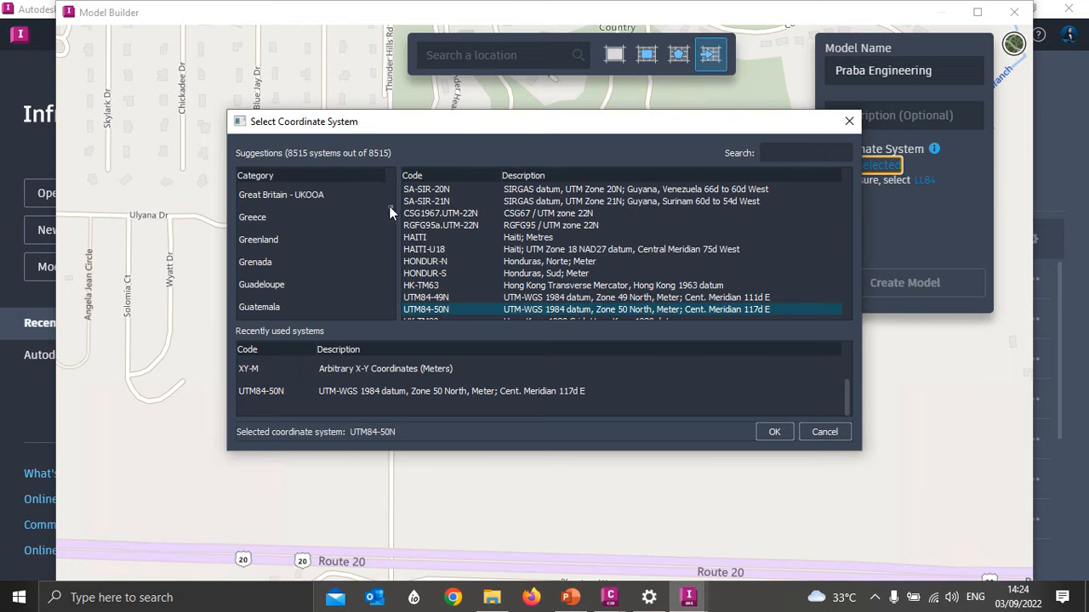
drag(389, 206, 389, 313)
scroll(290, 251, up, 10)
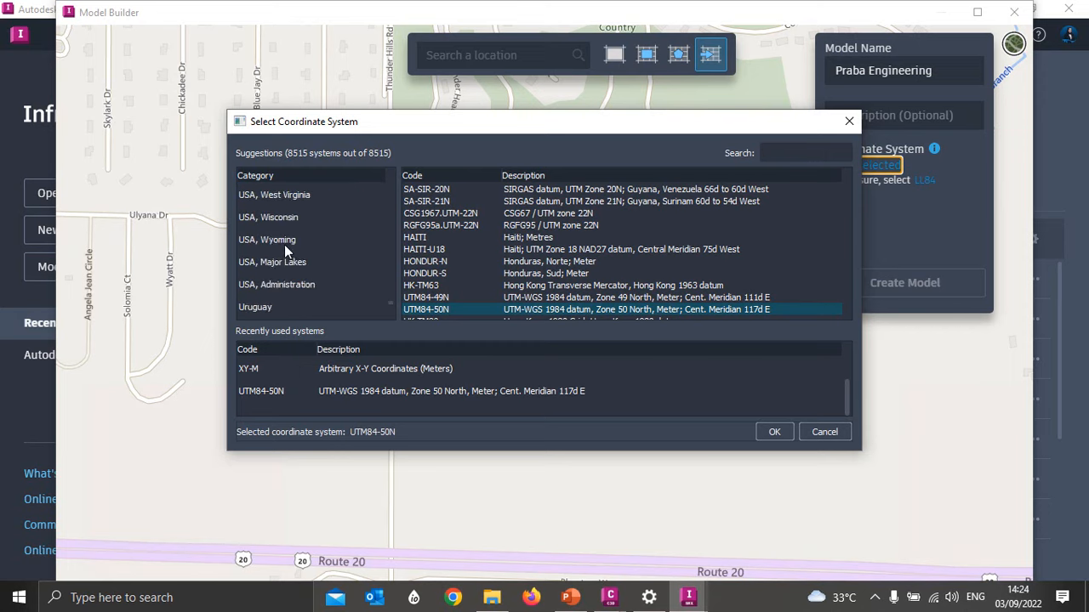
scroll(284, 244, up, 10)
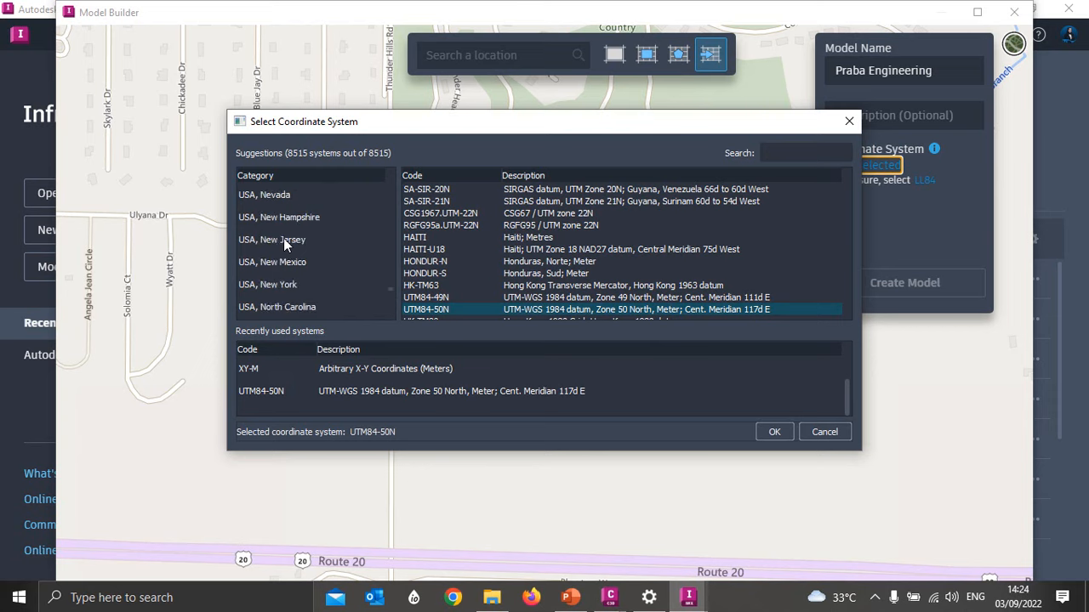
scroll(283, 238, up, 5)
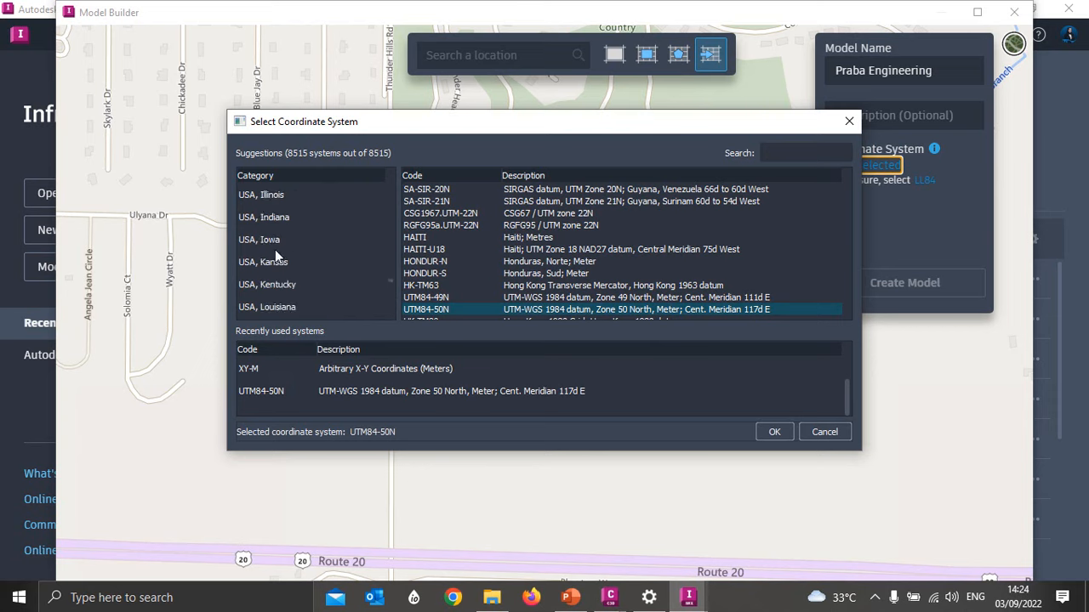
click(344, 244)
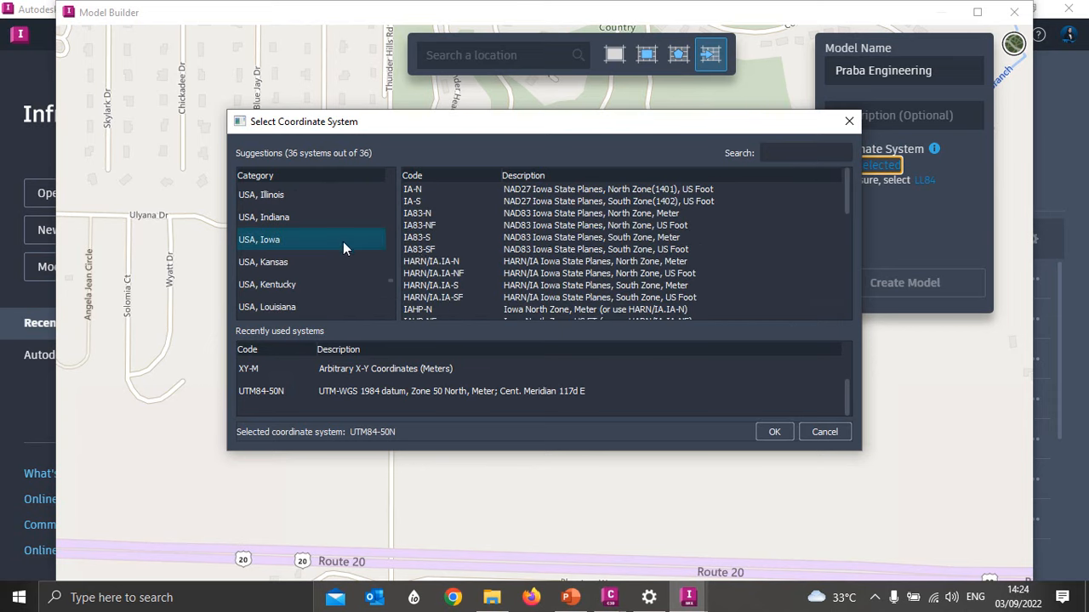
click(428, 215)
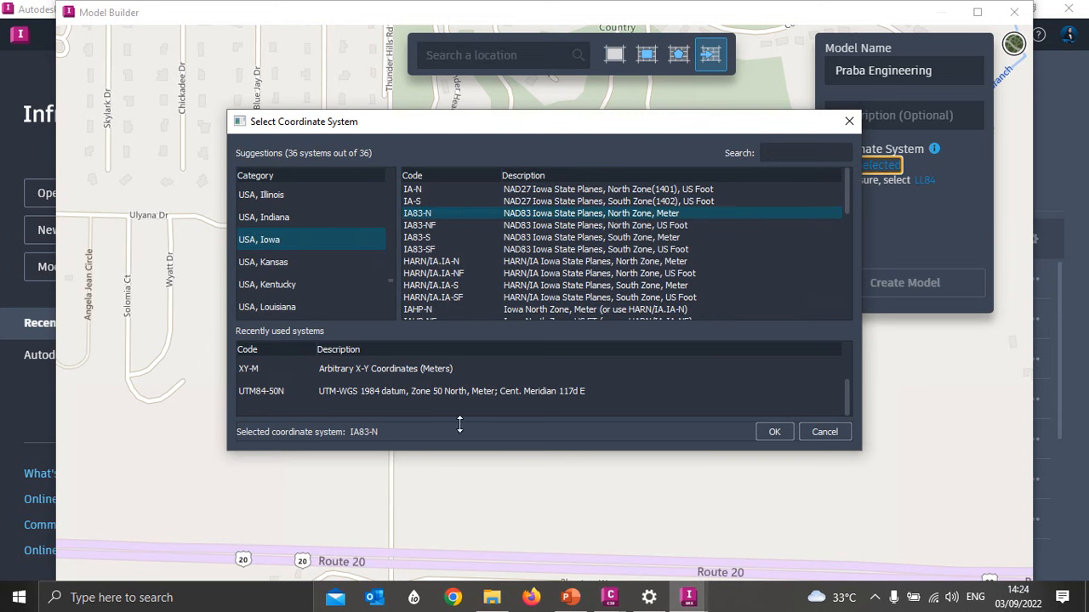
- Switch to the Training Praba drawing in Civil 3D and check the coordinate system code in its drawing settings
mouse_move(610, 597)
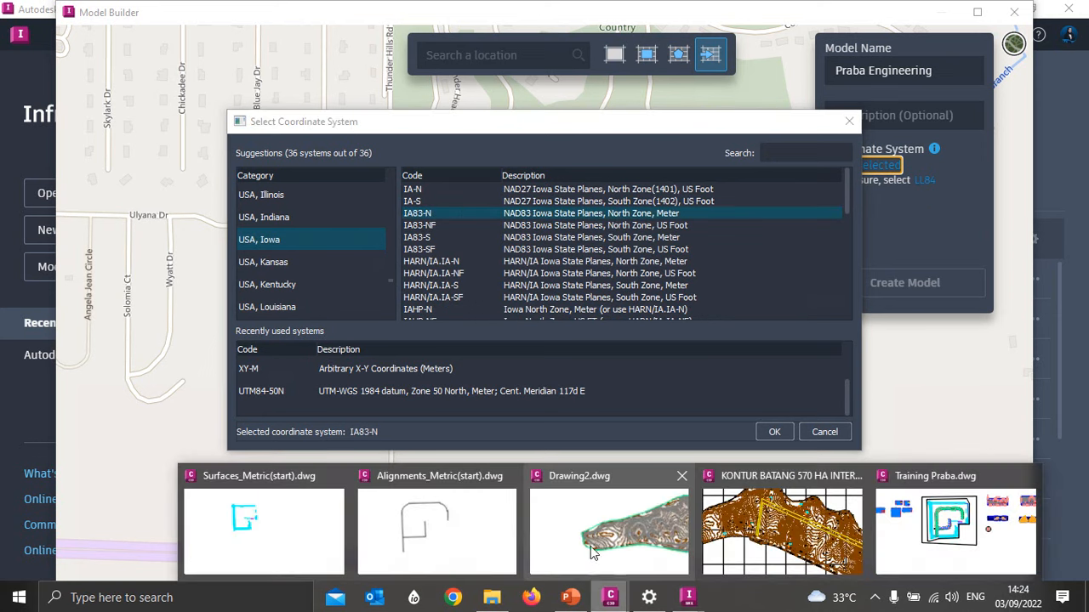
click(964, 534)
right_click(133, 252)
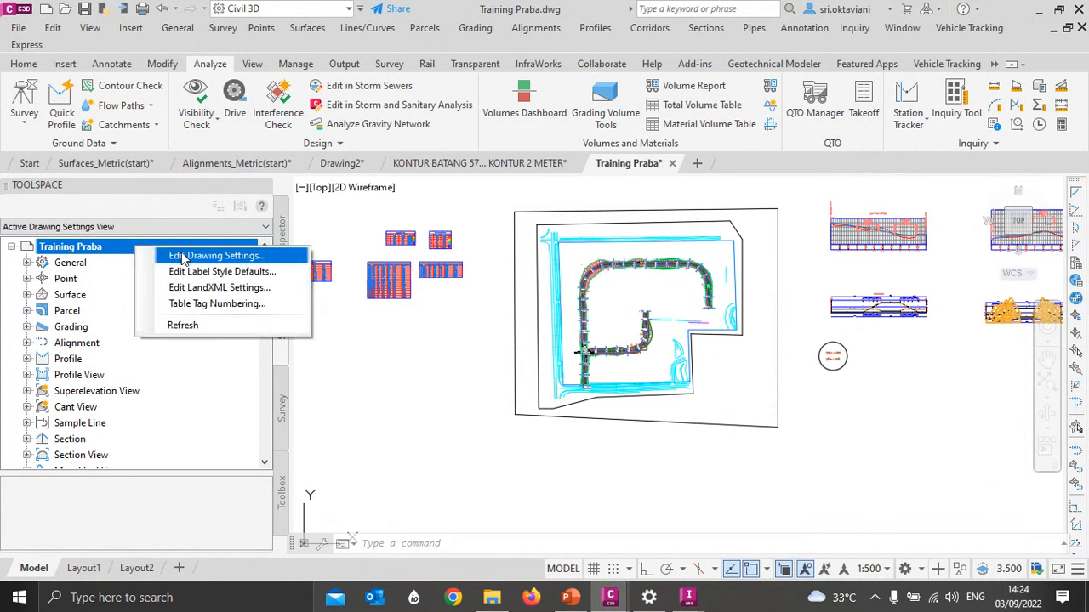
click(183, 254)
click(407, 325)
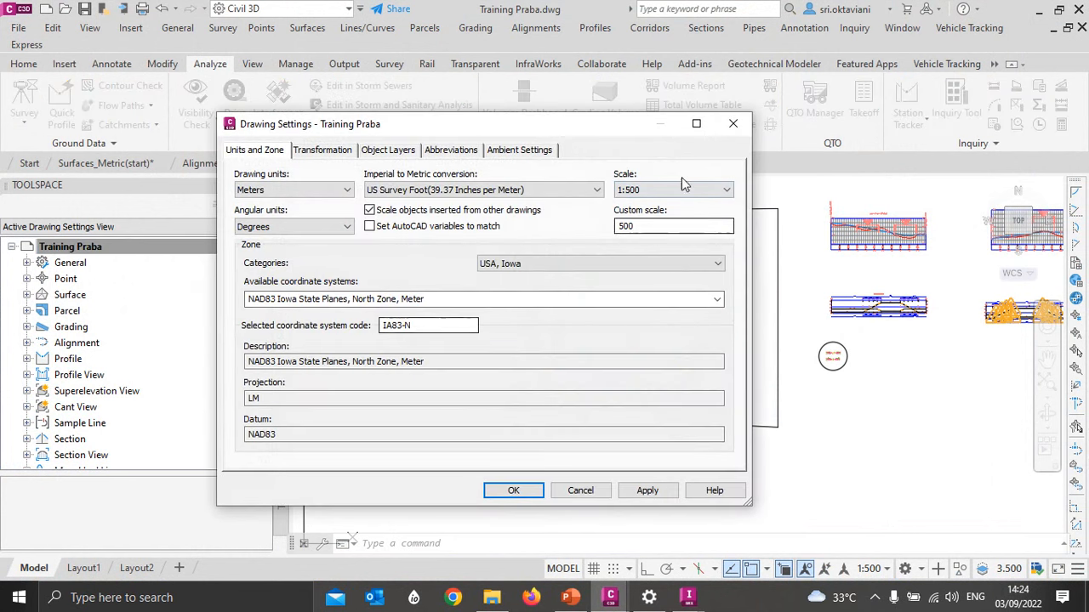
click(734, 124)
- Return to InfraWorks and accept IA83-N as the model's coordinate system
mouse_move(689, 601)
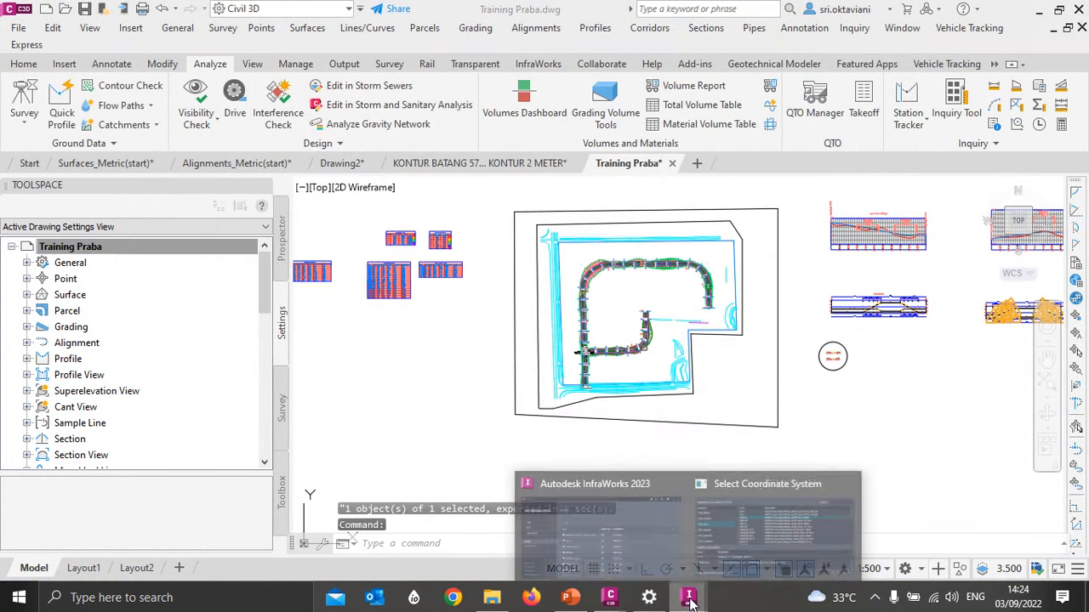
click(757, 511)
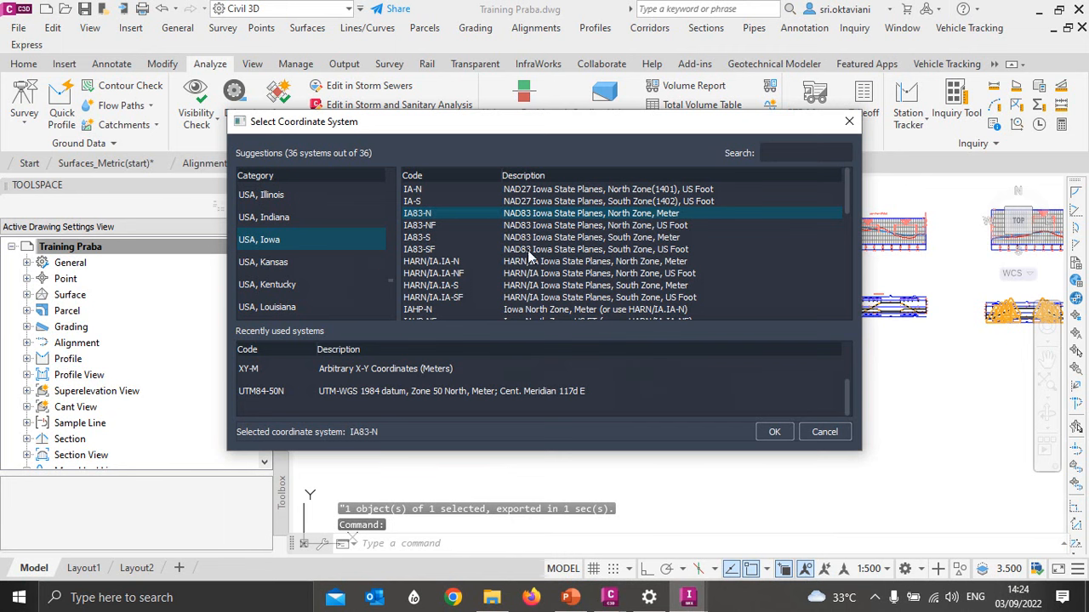
click(671, 591)
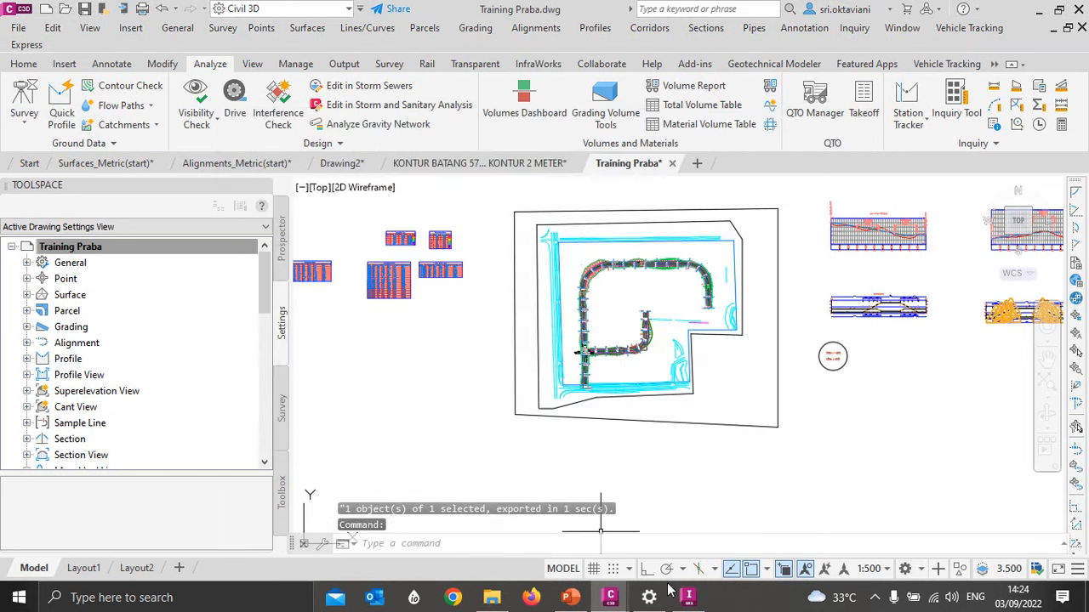
click(687, 599)
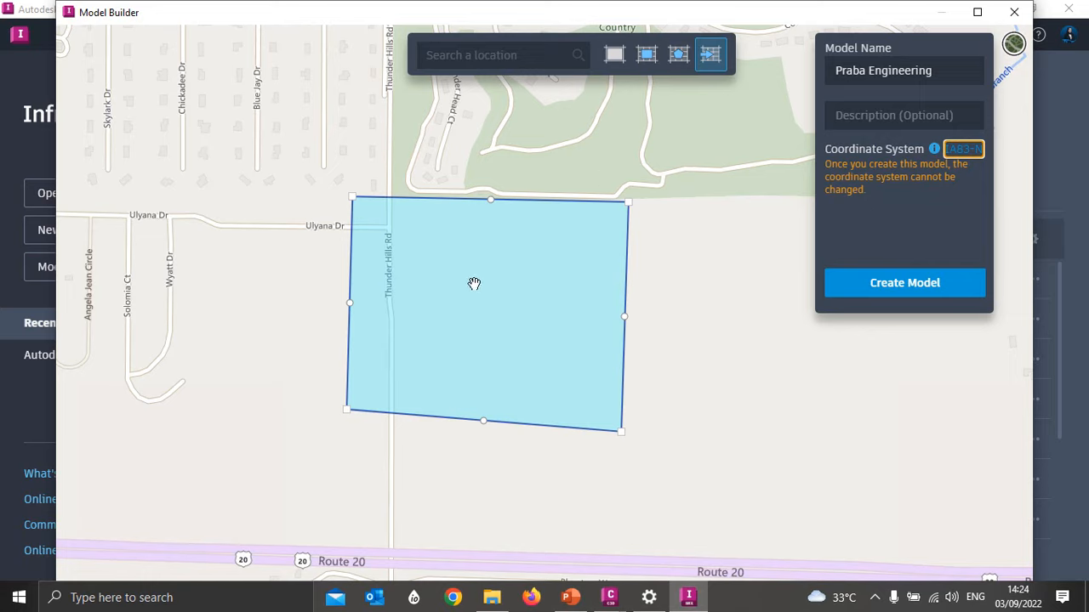
- Create the model from the imported boundary and close Model Builder
mouse_move(609, 600)
click(897, 291)
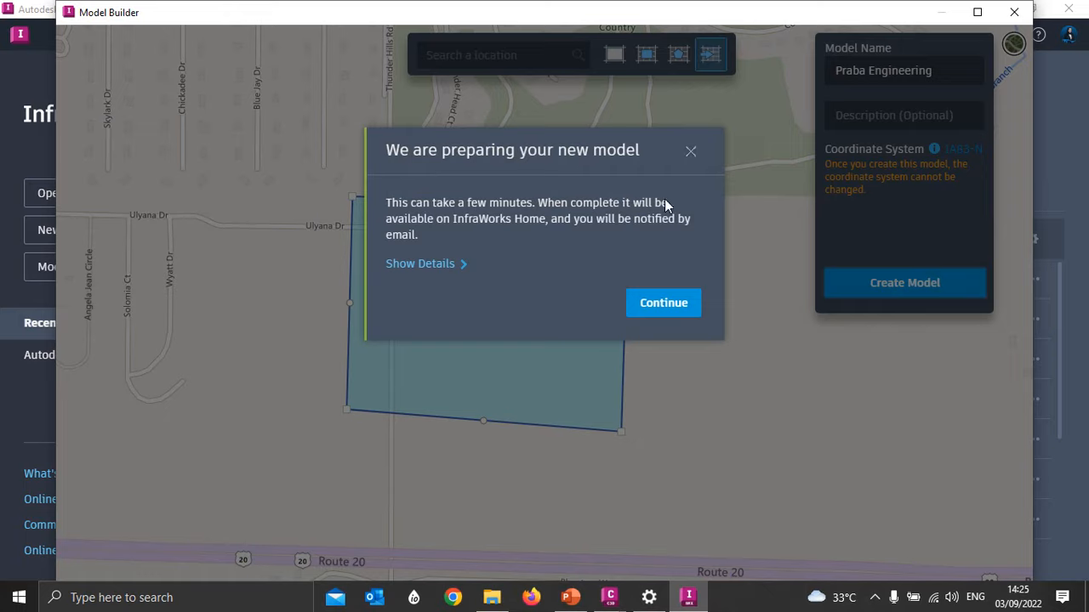
click(663, 305)
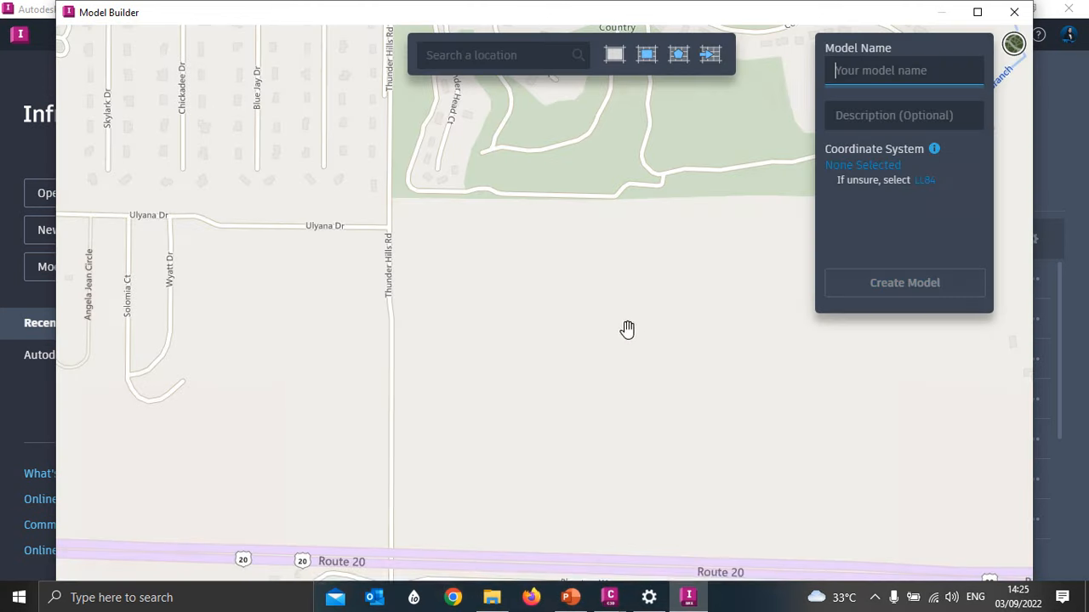
click(1017, 12)
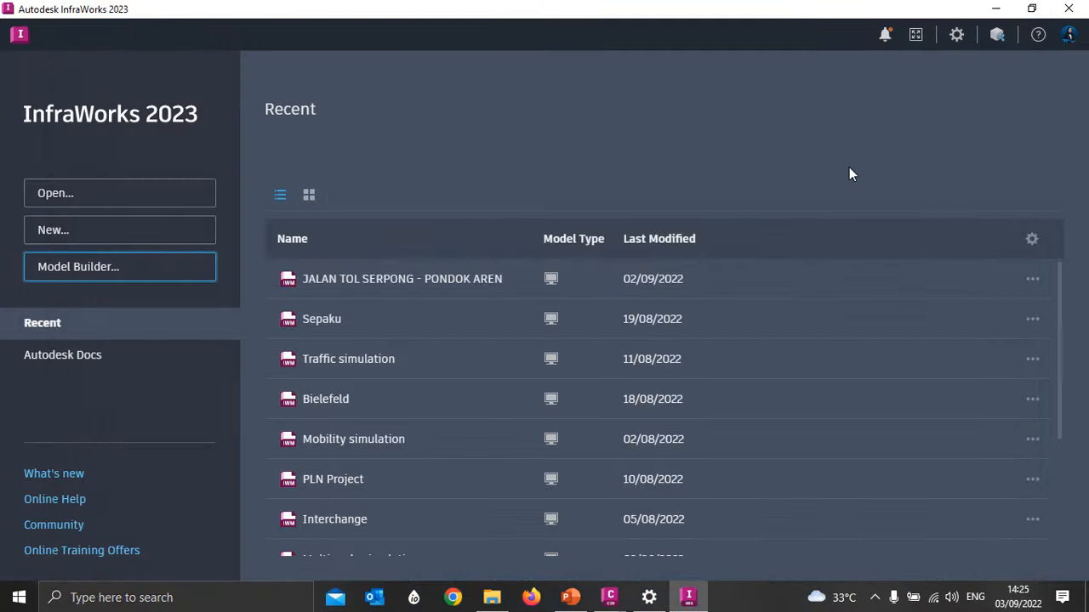
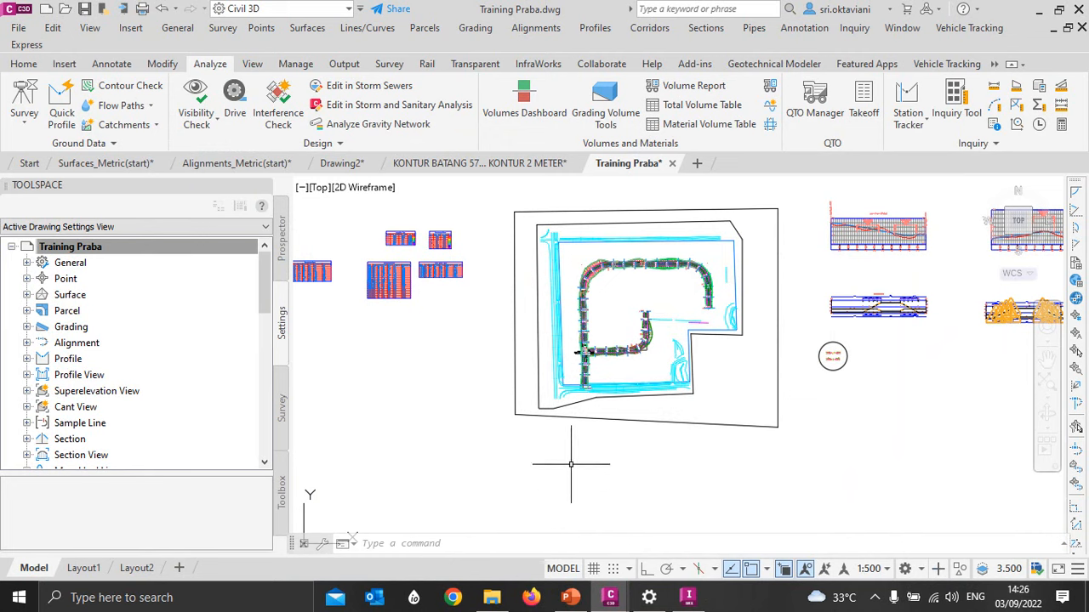
- Switch to InfraWorks and choose local storage for the Model Builder model to open it
scroll(592, 261, down, 2)
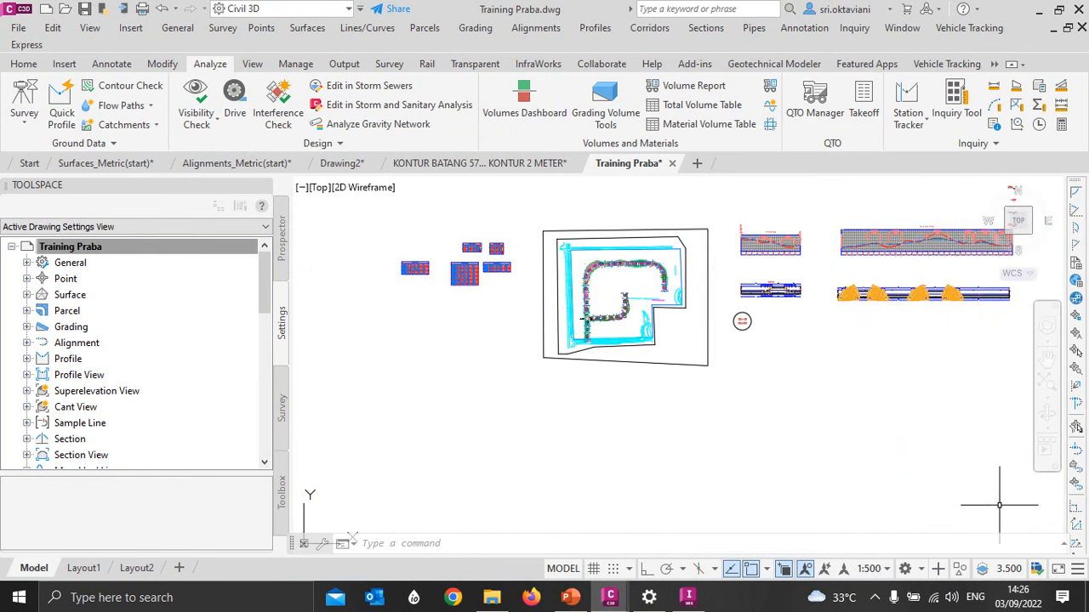
click(688, 597)
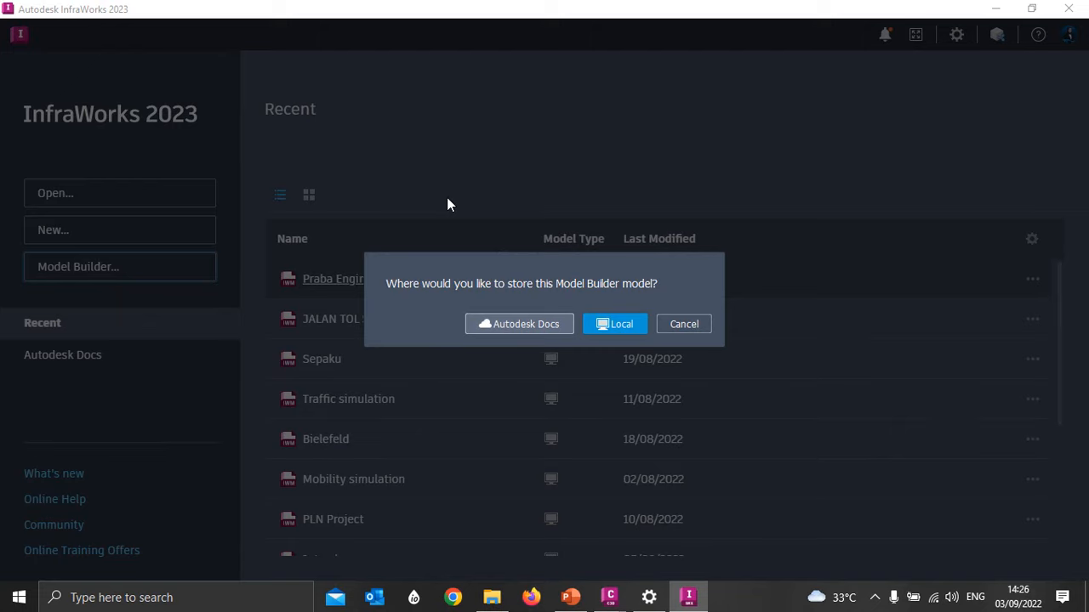
click(610, 320)
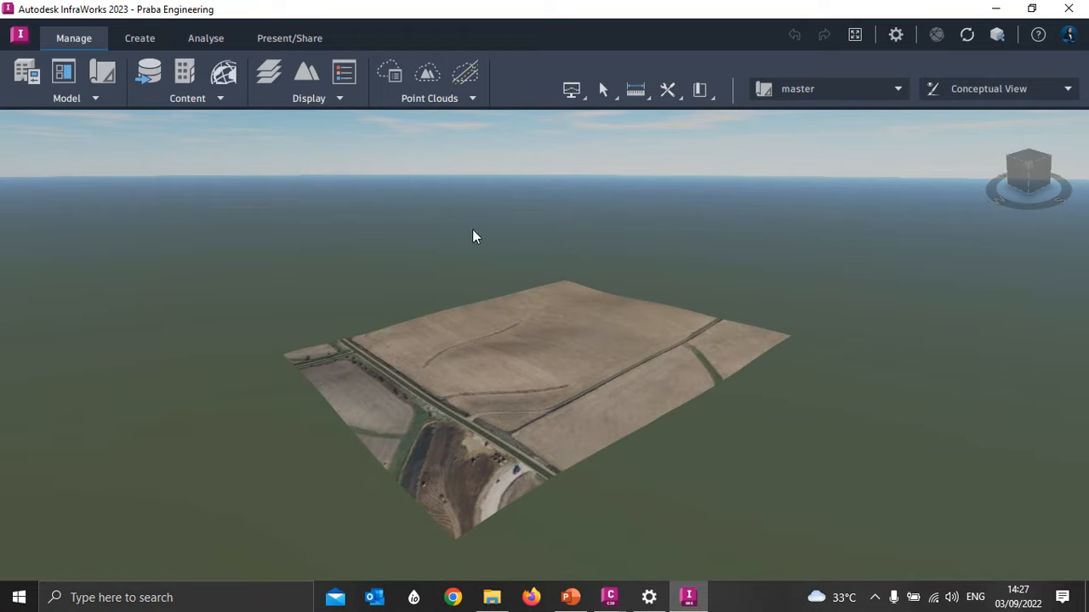
- Examine the terrain, roads and imagery of the Praba Engineering model, from above and at an angle
scroll(409, 241, up, 5)
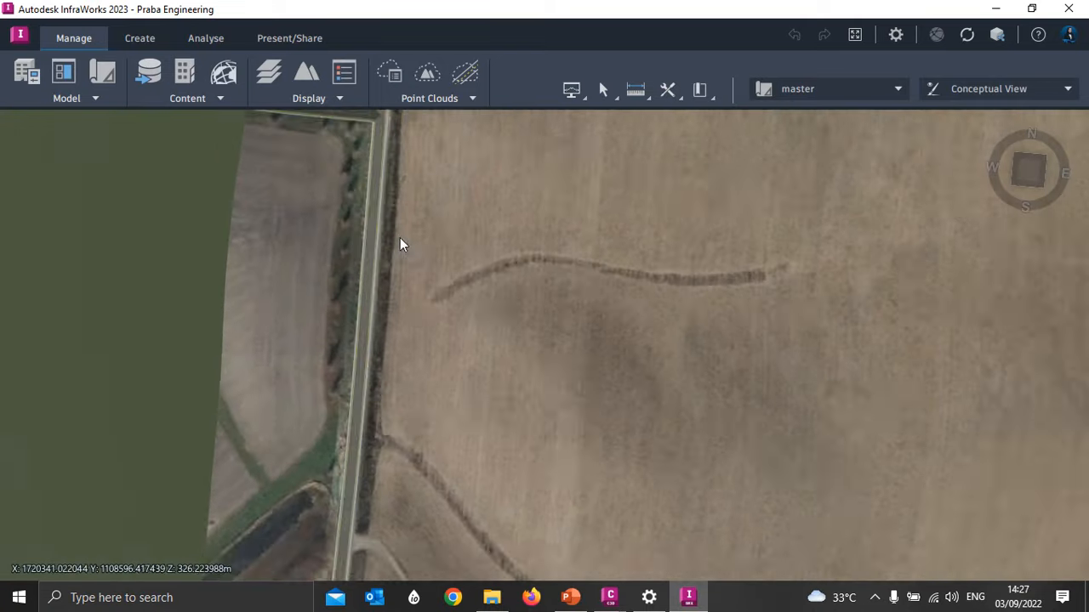
scroll(435, 274, down, 4)
scroll(456, 205, up, 5)
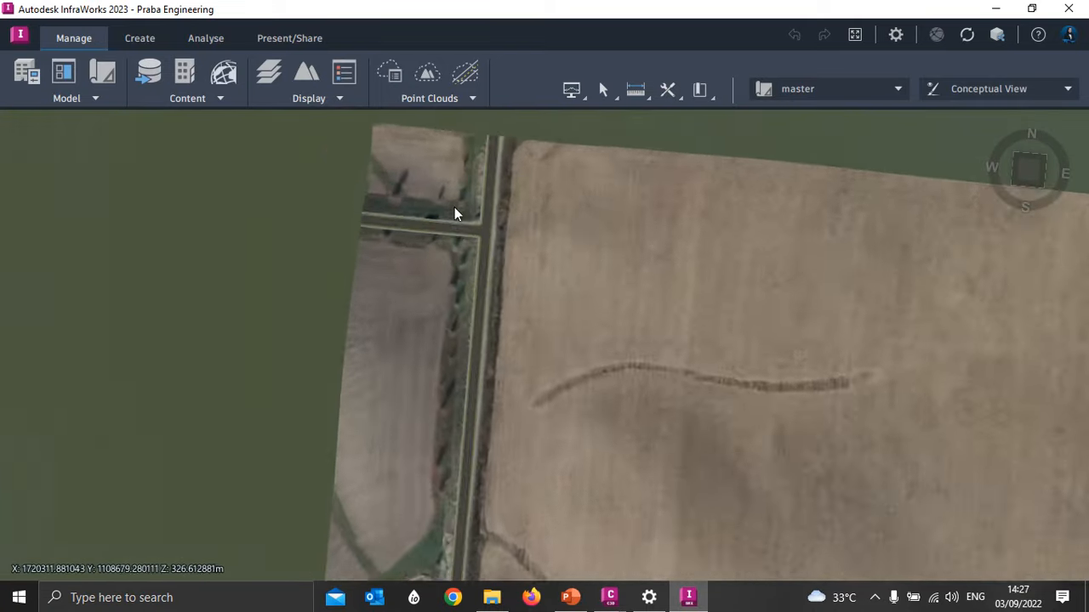
scroll(344, 224, down, 1)
middle_drag(567, 319, 486, 293)
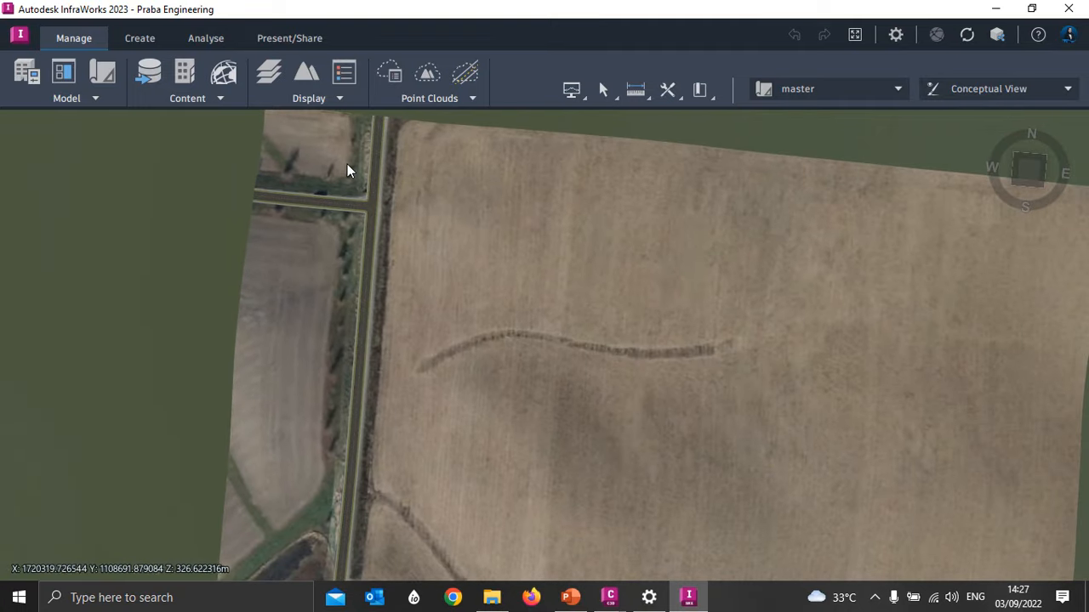
scroll(632, 220, down, 3)
middle_drag(758, 265, 686, 205)
drag(520, 369, 543, 324)
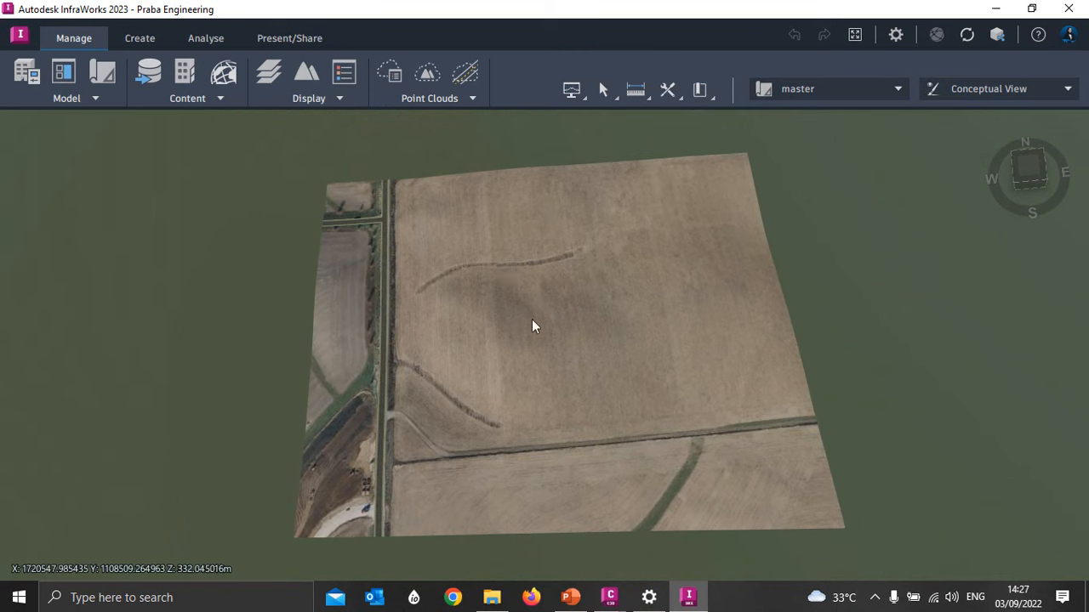
- Switch to the Training Praba drawing in Civil 3D and close it, saving its changes
click(615, 601)
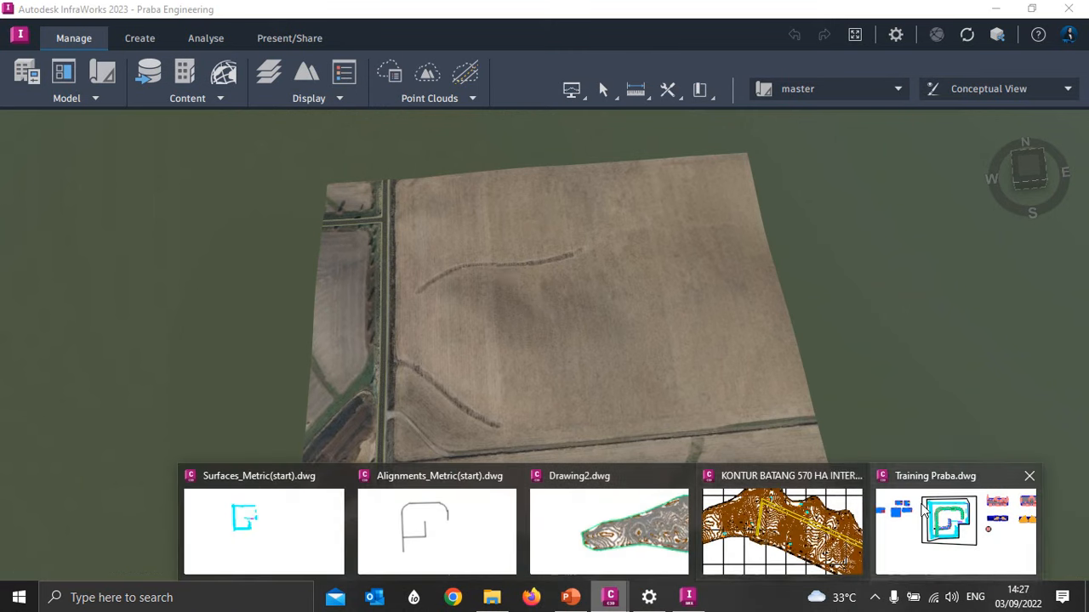
click(934, 510)
click(672, 163)
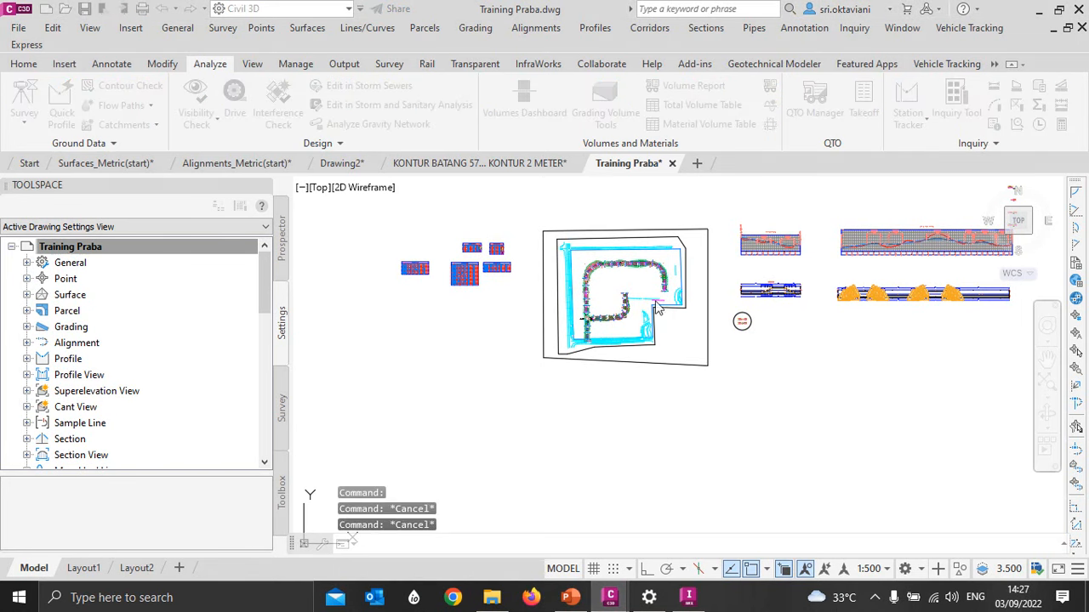
click(543, 336)
- Return to InfraWorks and add Training Praba.dwg from the Training Dataset folder as an Autodesk Civil 3D DWG data source
click(689, 598)
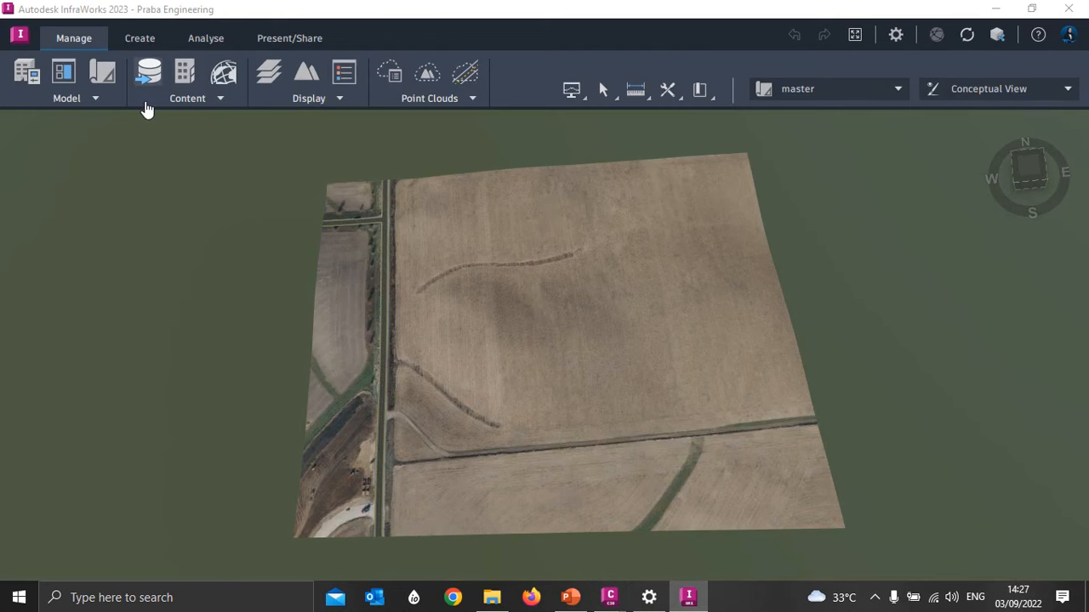
click(148, 74)
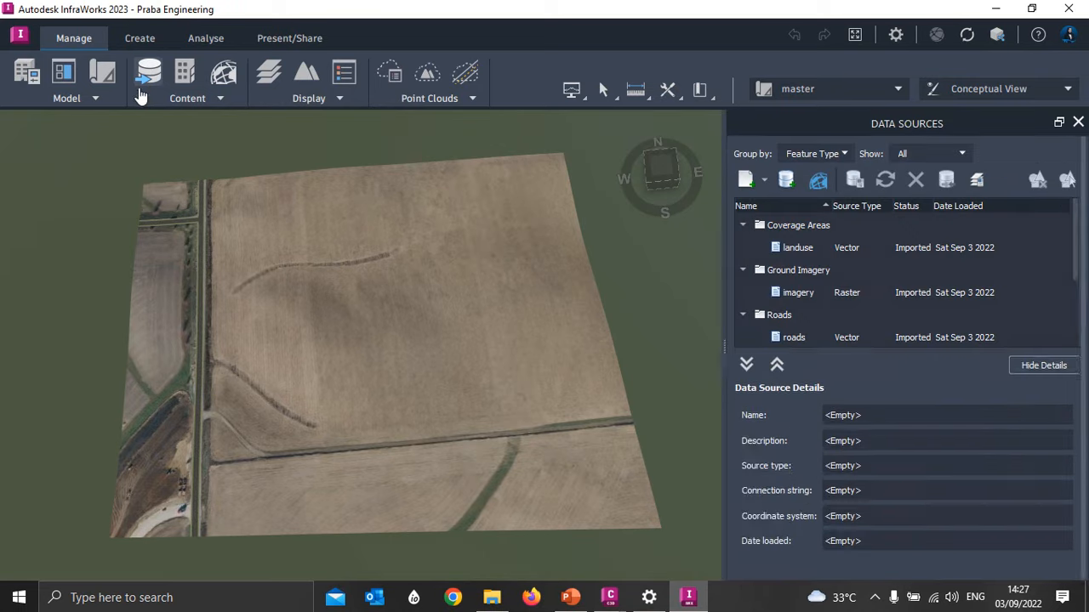
click(766, 182)
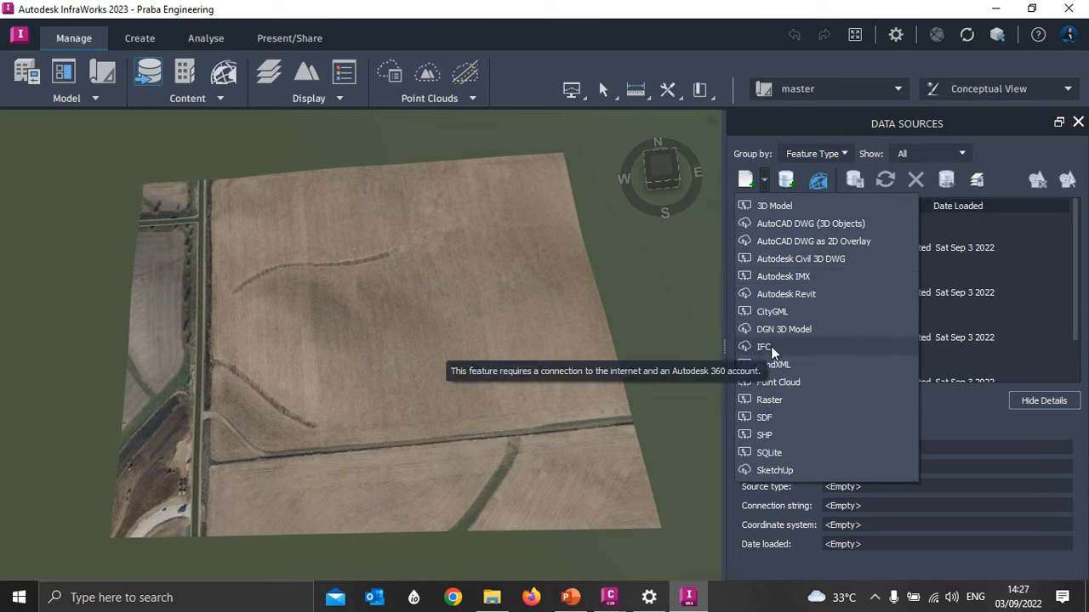
click(791, 258)
scroll(34, 196, up, 2)
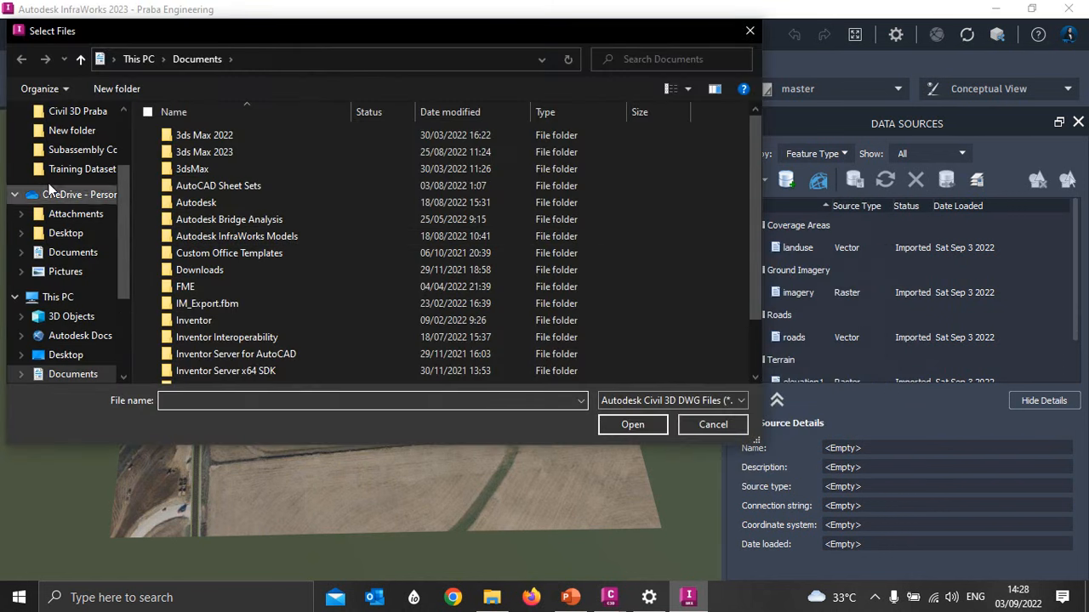
click(53, 233)
click(93, 112)
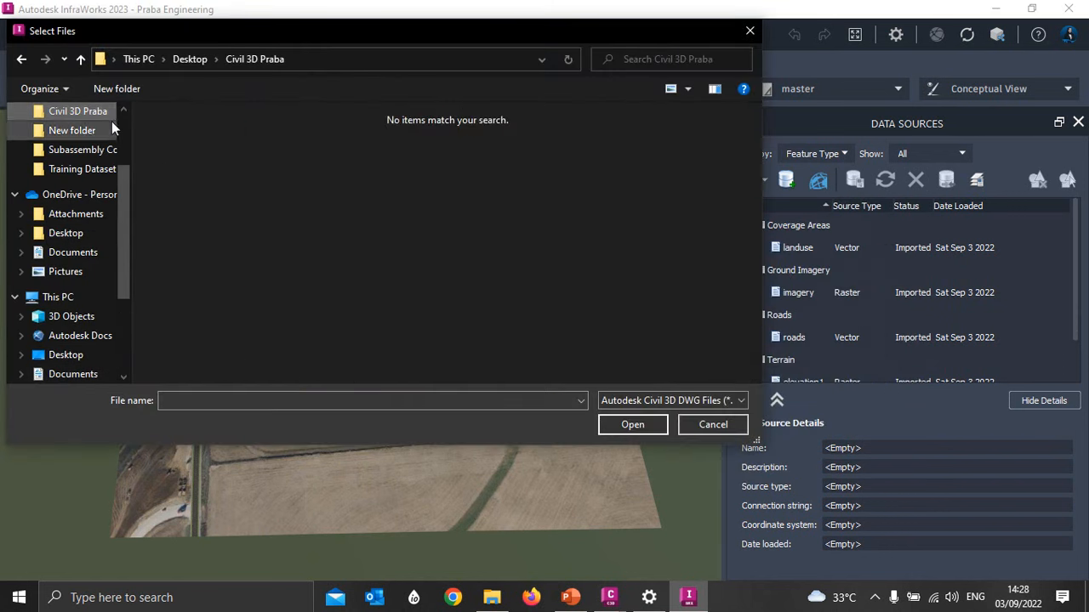
scroll(94, 158, up, 1)
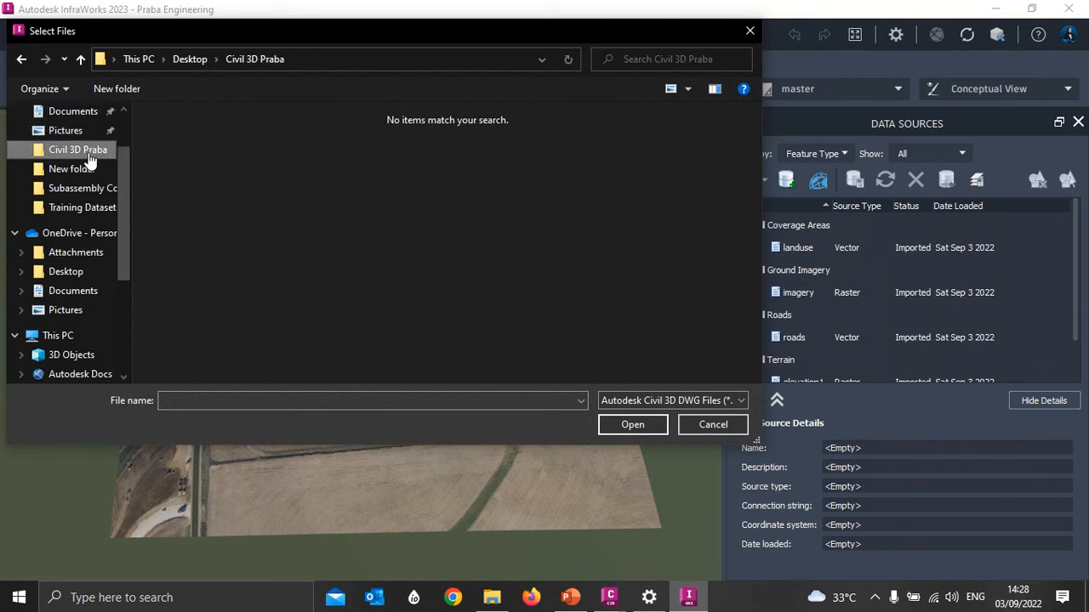
click(77, 208)
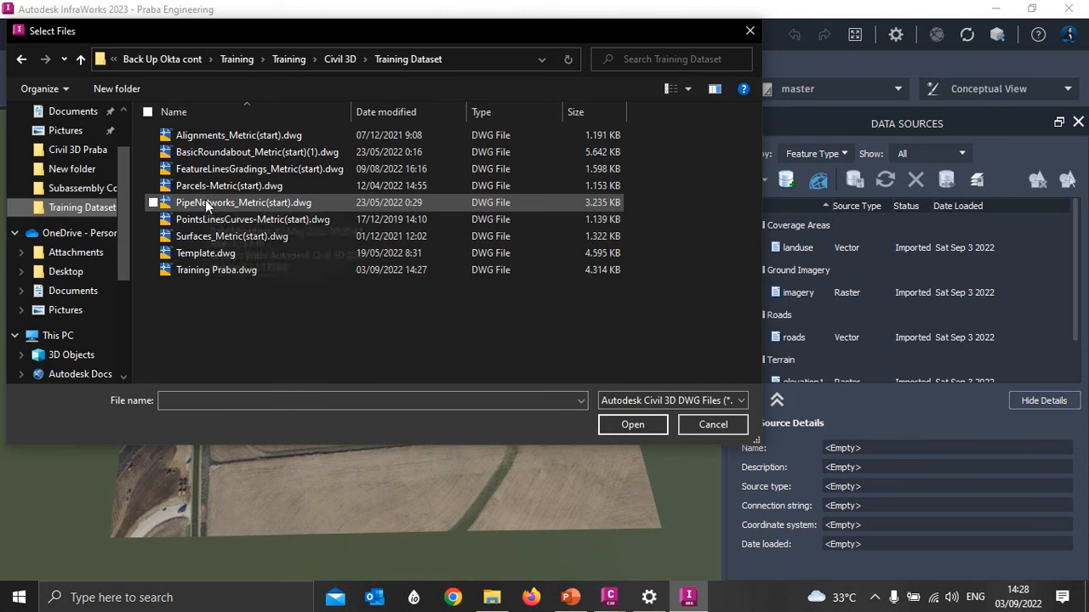
click(213, 270)
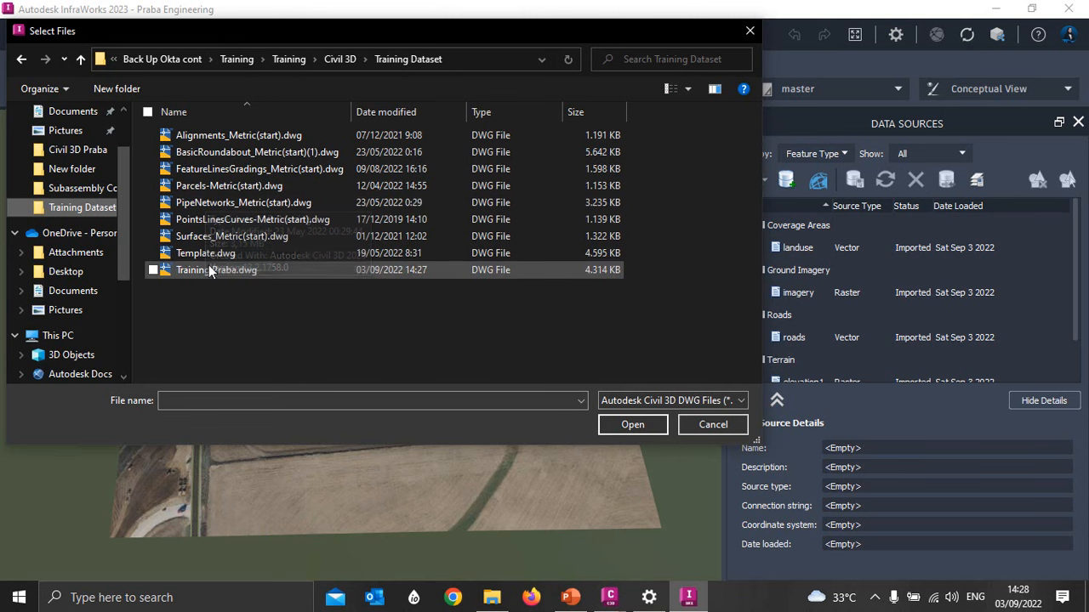
click(630, 425)
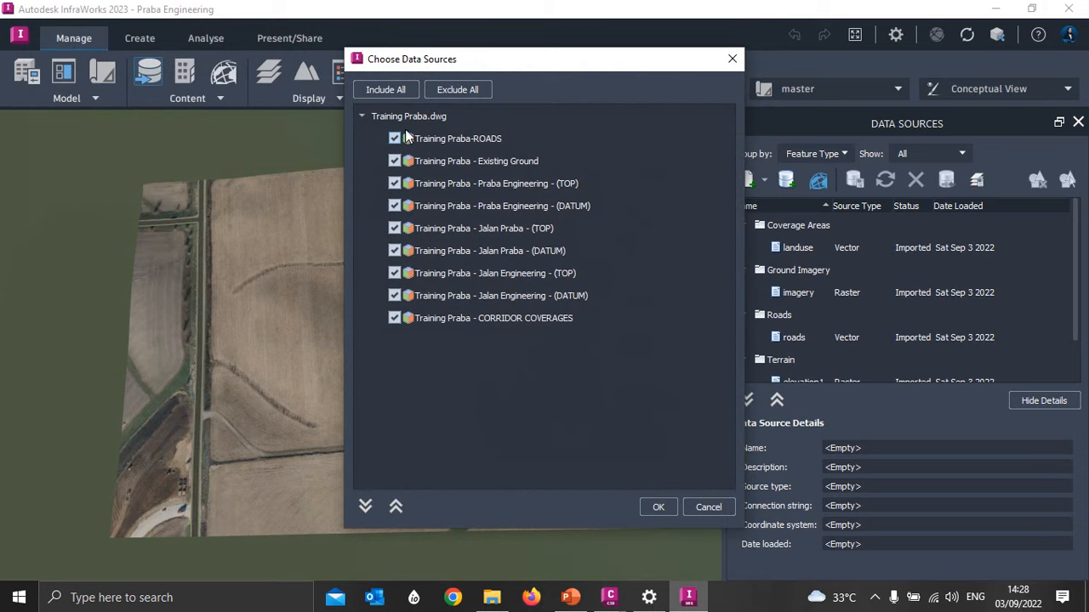
- Include all roads, surfaces and corridor coverages from Training Praba.dwg and accept the data source selection
click(458, 89)
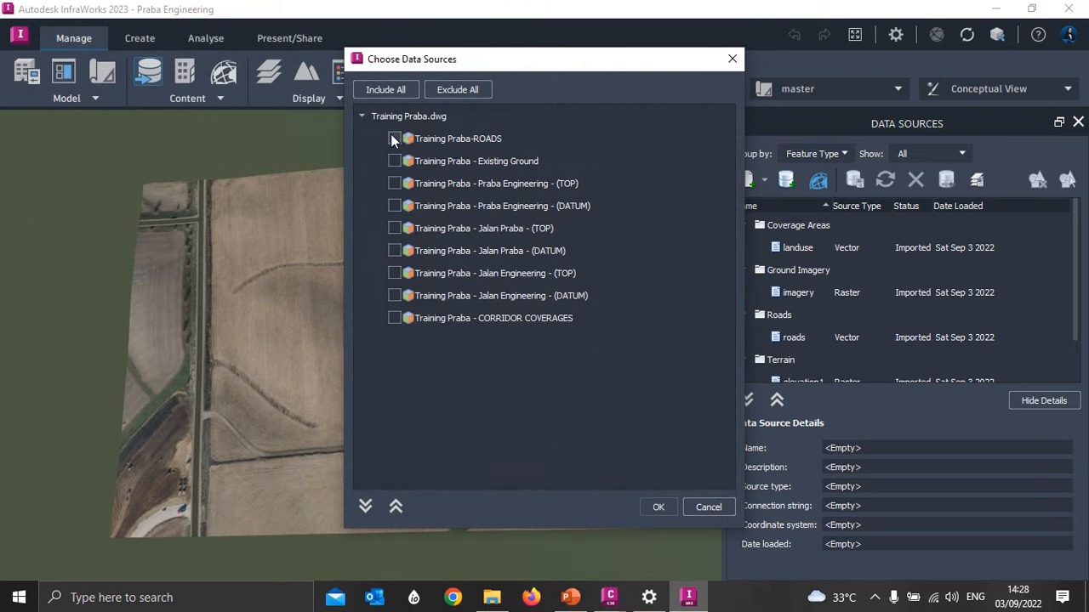
click(386, 89)
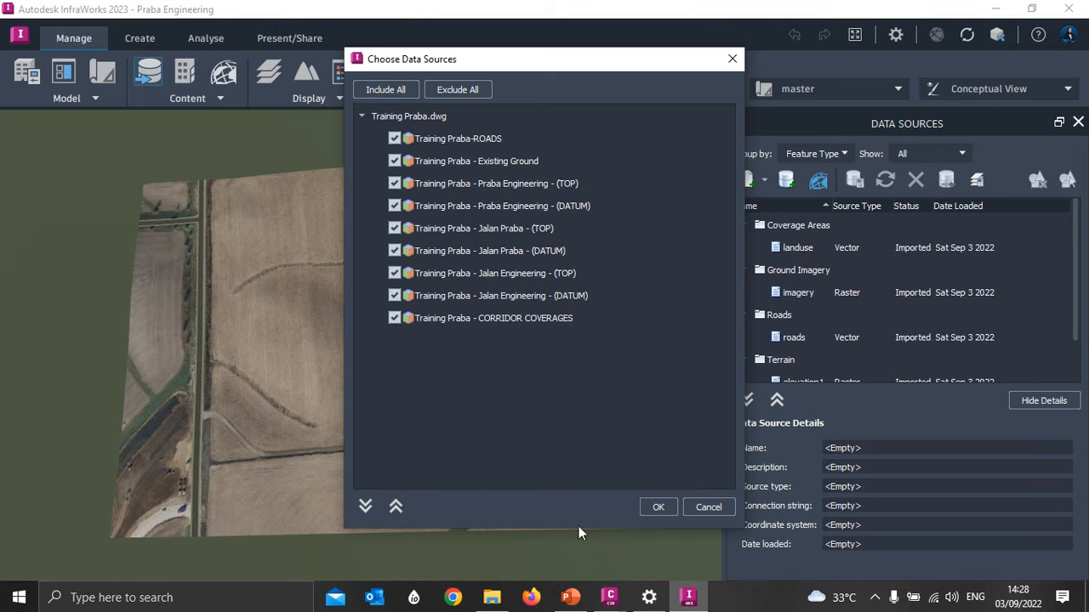
click(659, 508)
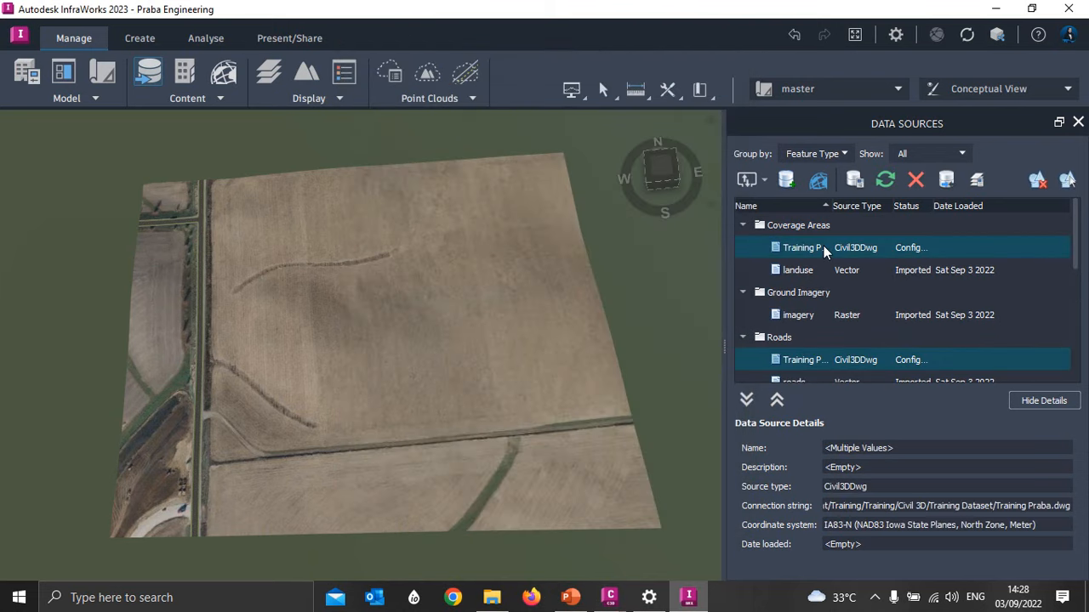
- Open the configuration of all selected Training Praba data sources, keep the default settings, and close and refresh them
scroll(884, 251, down, 5)
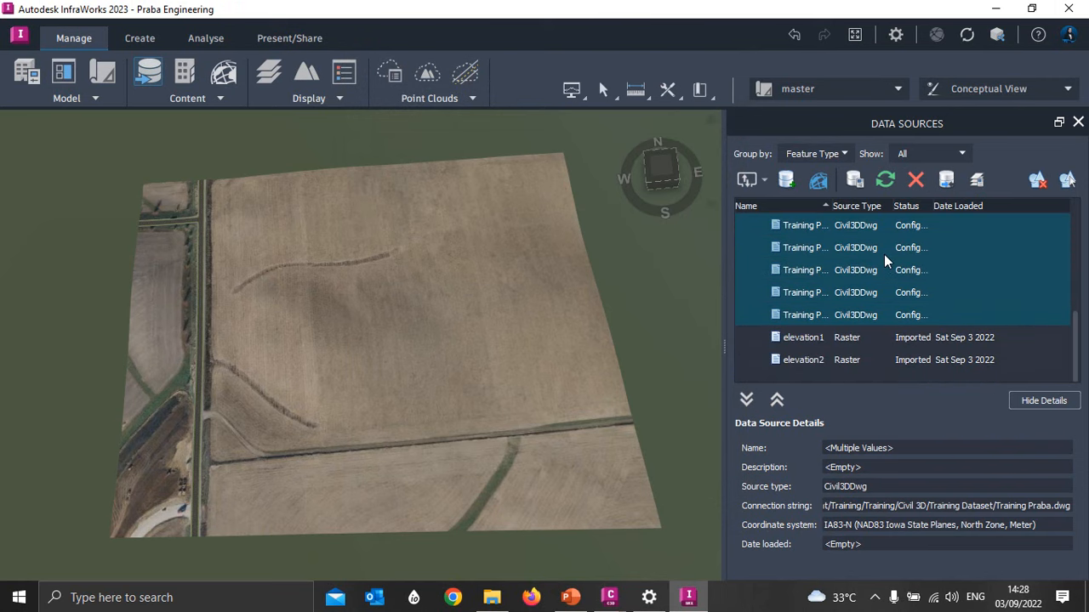
scroll(889, 281, up, 5)
scroll(344, 316, up, 1)
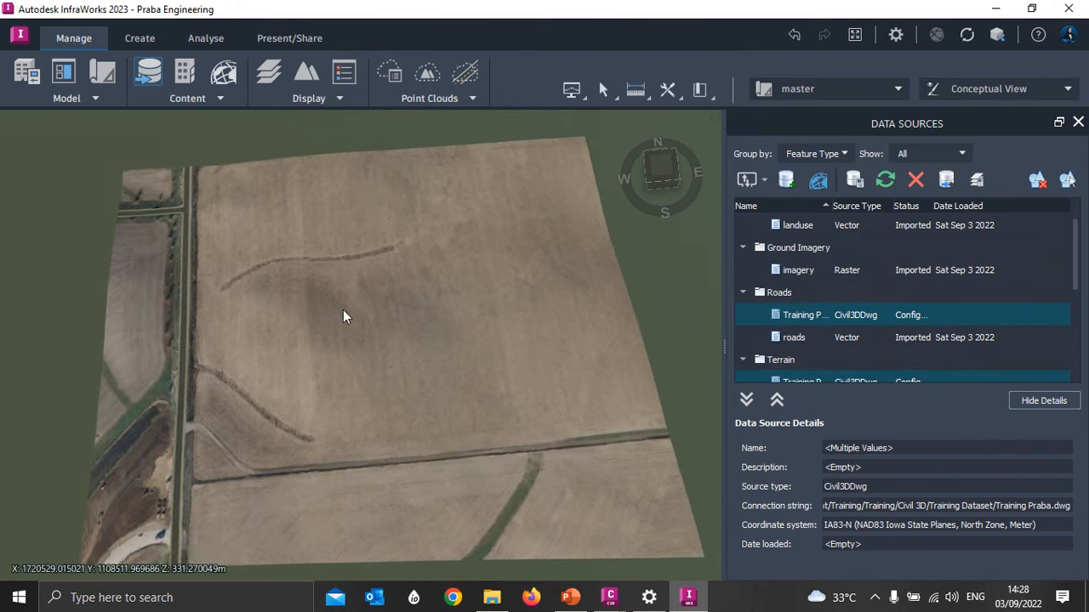
right_click(886, 320)
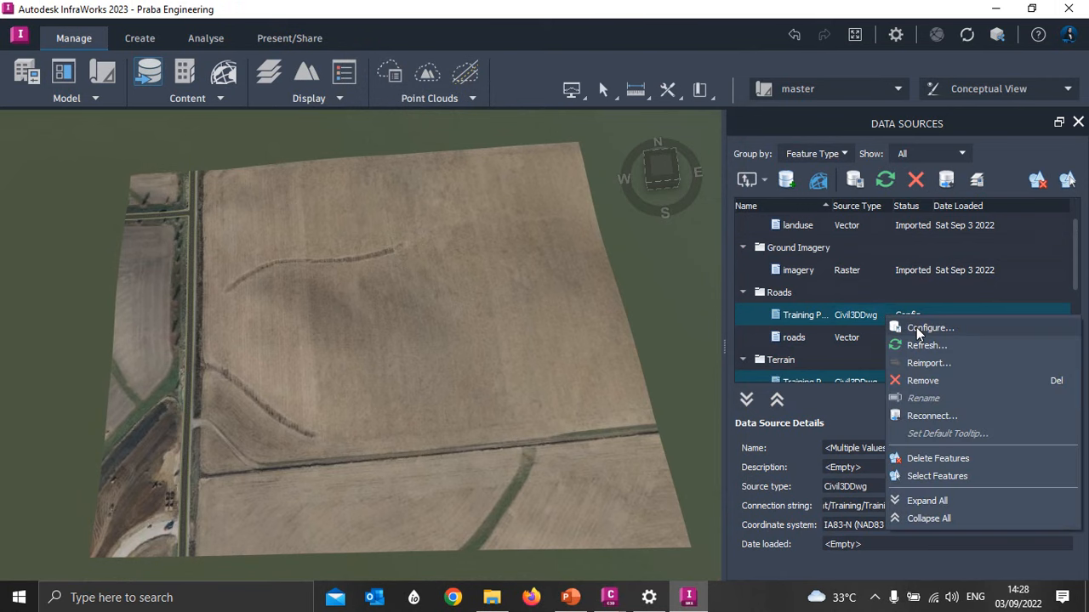
click(923, 328)
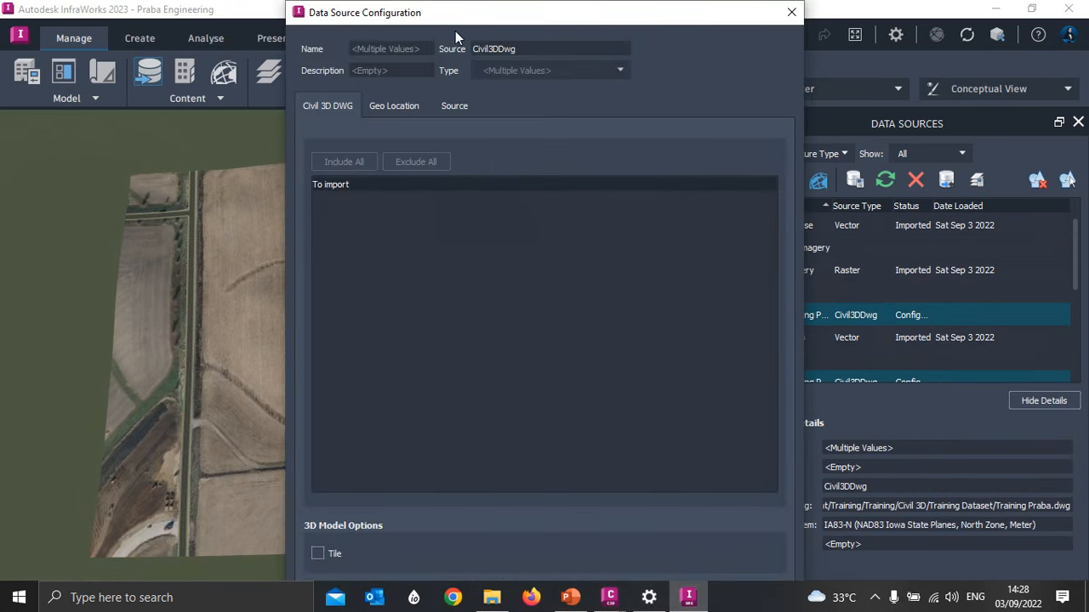
drag(535, 16, 473, 14)
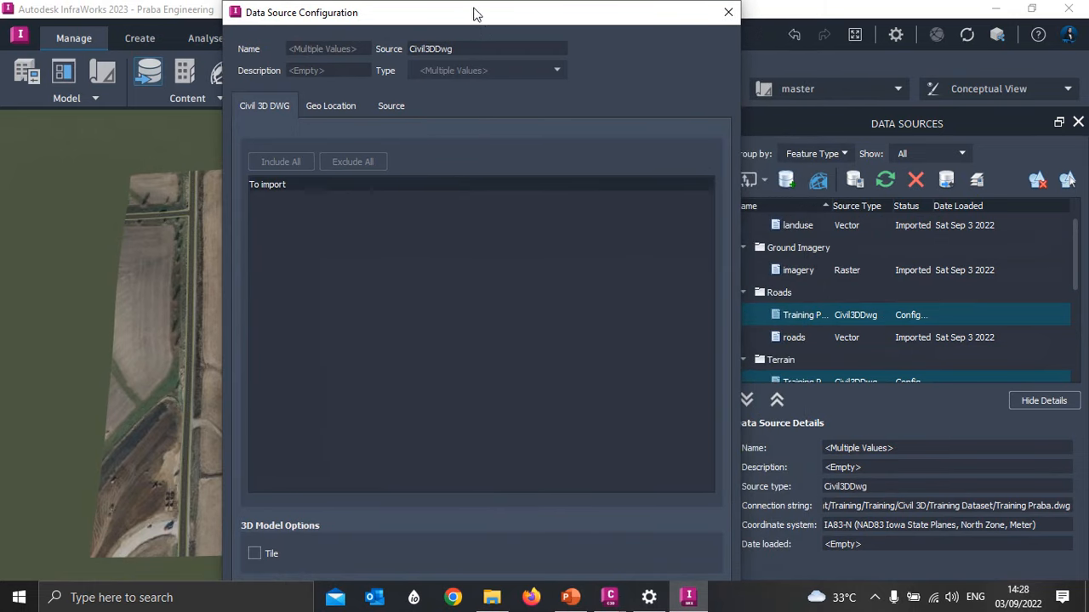
drag(610, 31, 492, 15)
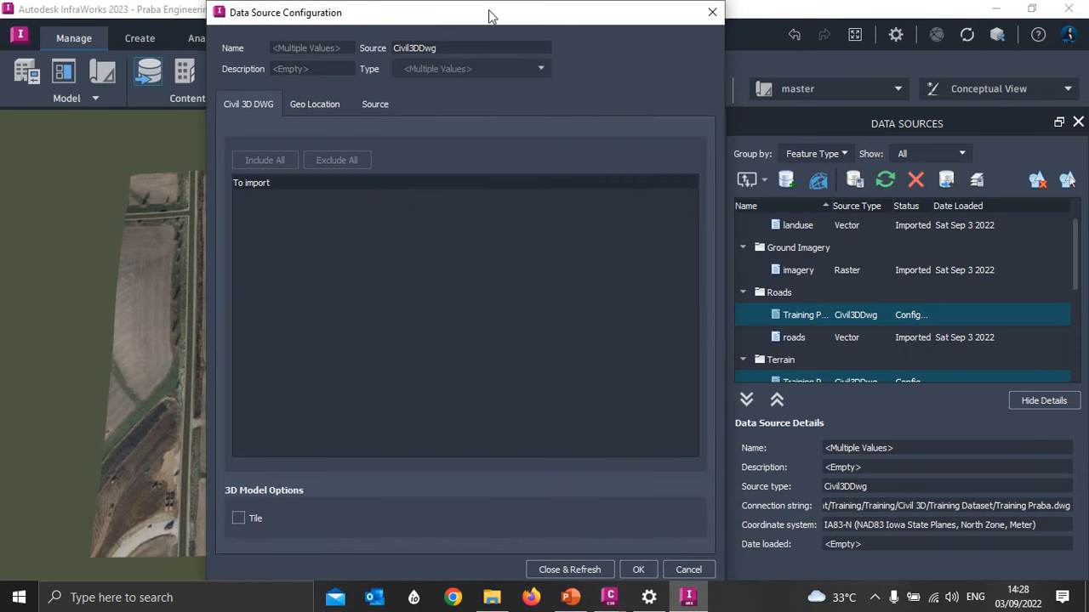
click(583, 569)
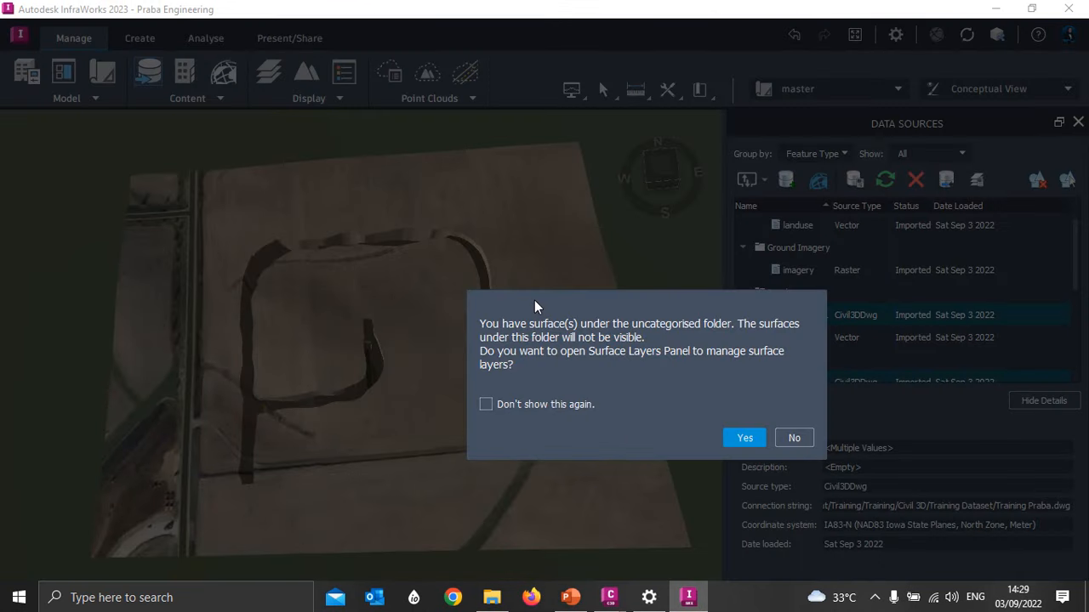
- Agree to manage the uncategorised surfaces in Surface Layers and inspect the imported road corridors in the model
click(743, 438)
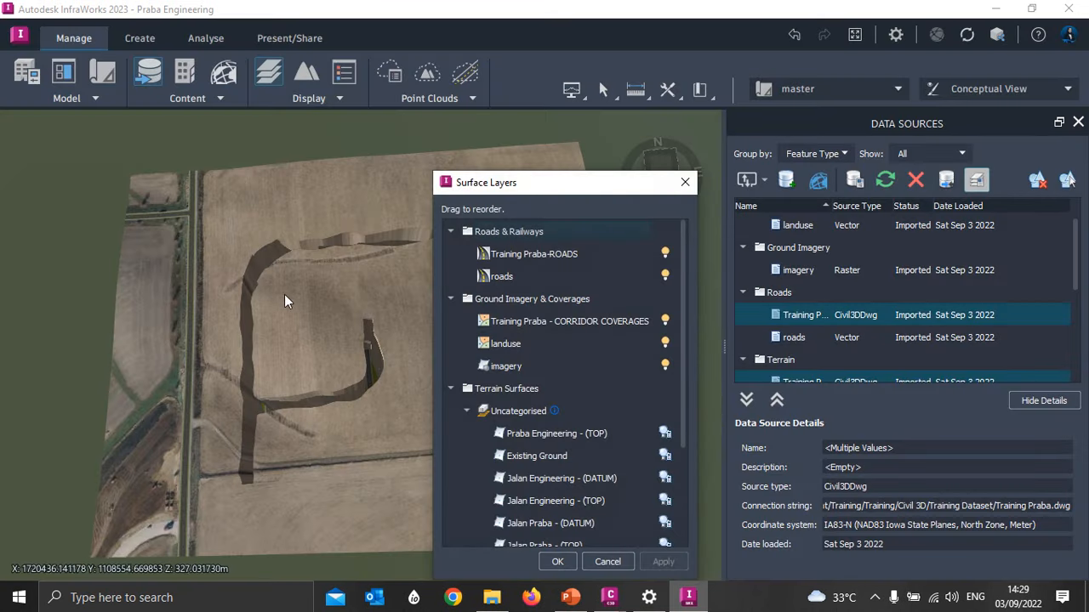
drag(288, 304, 353, 367)
scroll(385, 389, up, 2)
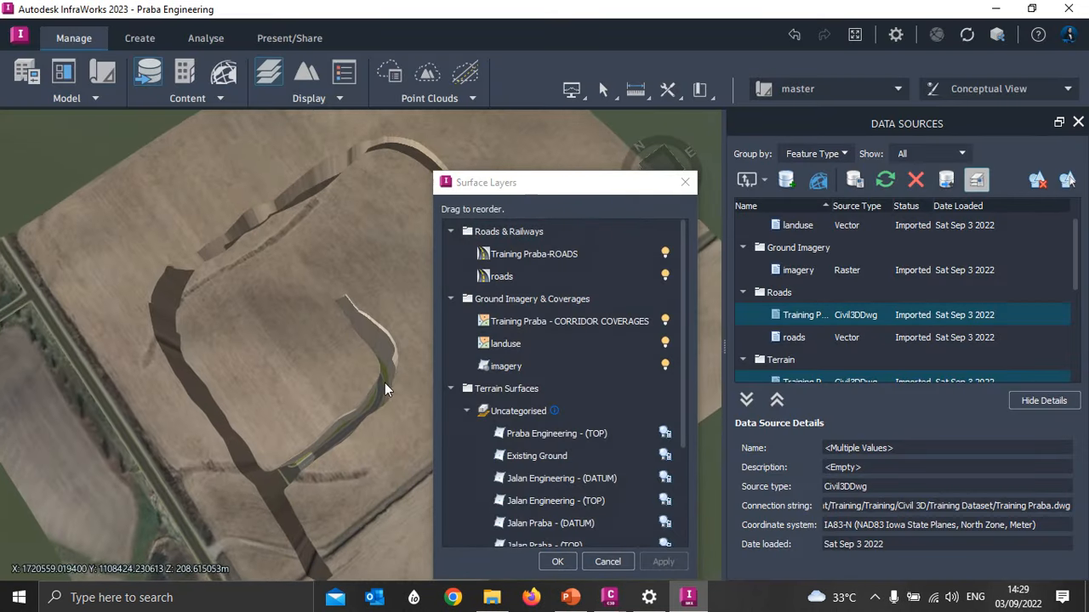
scroll(256, 221, down, 4)
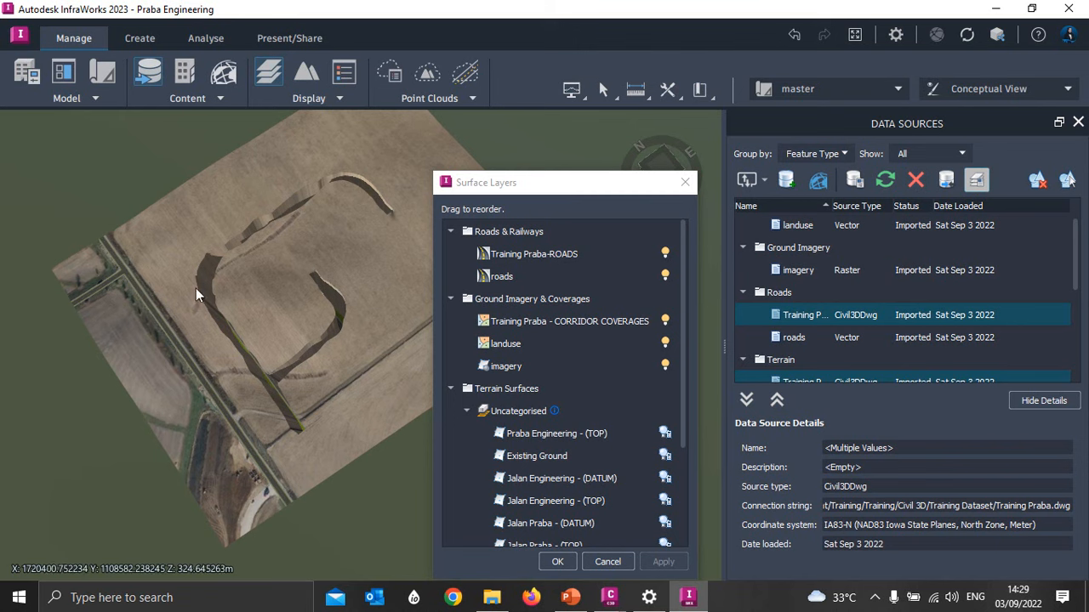
- Turn off elevation1 and elevation2, move Existing Ground to the top of the Ground Surface layer, turn it on, and accept the surface layers
scroll(578, 340, down, 3)
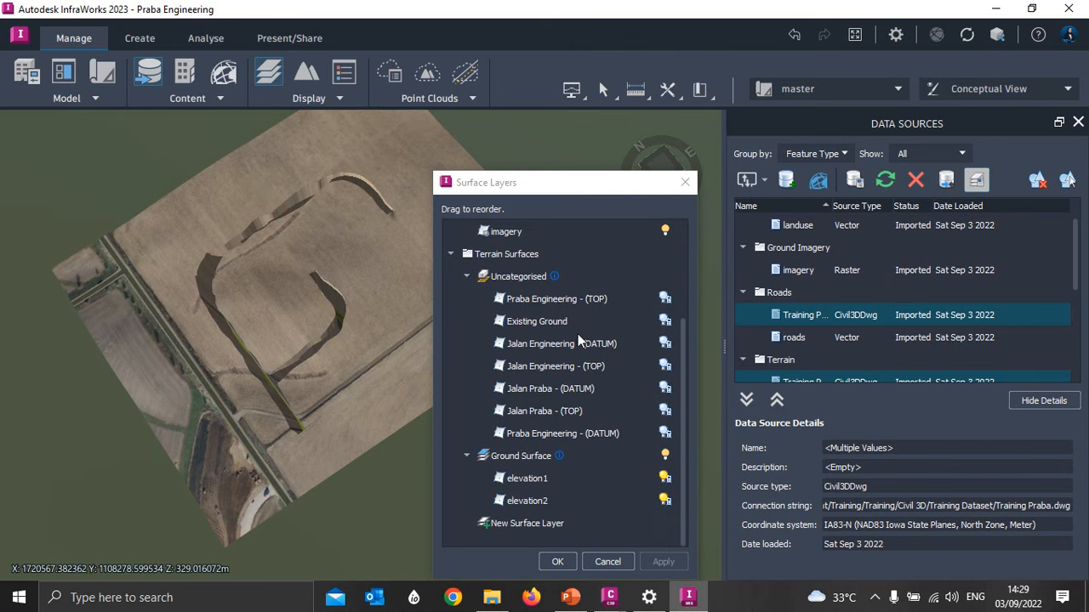
click(664, 479)
click(664, 502)
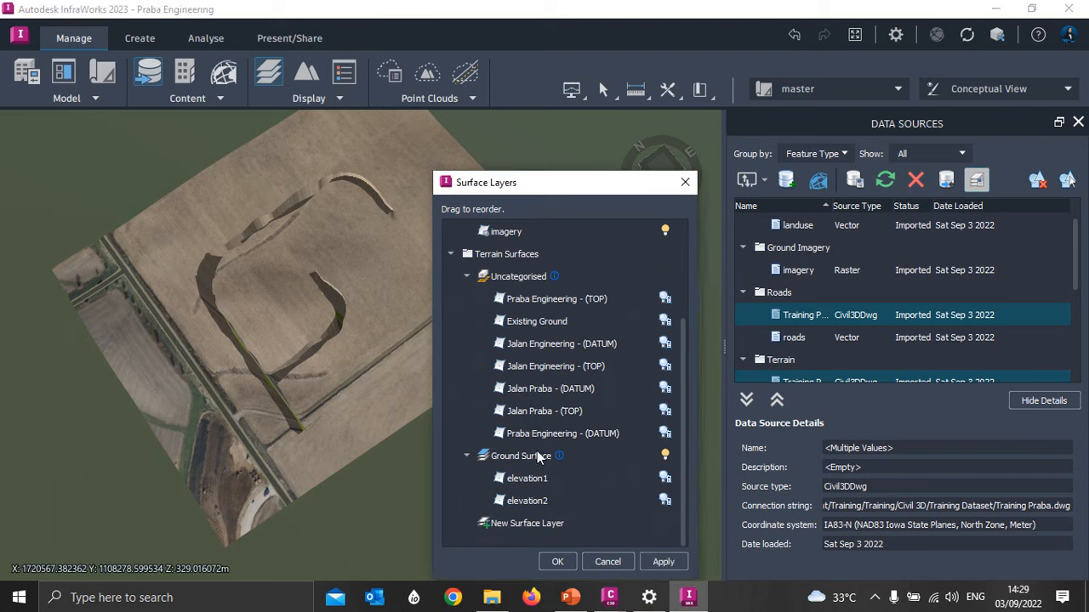
drag(532, 326, 643, 483)
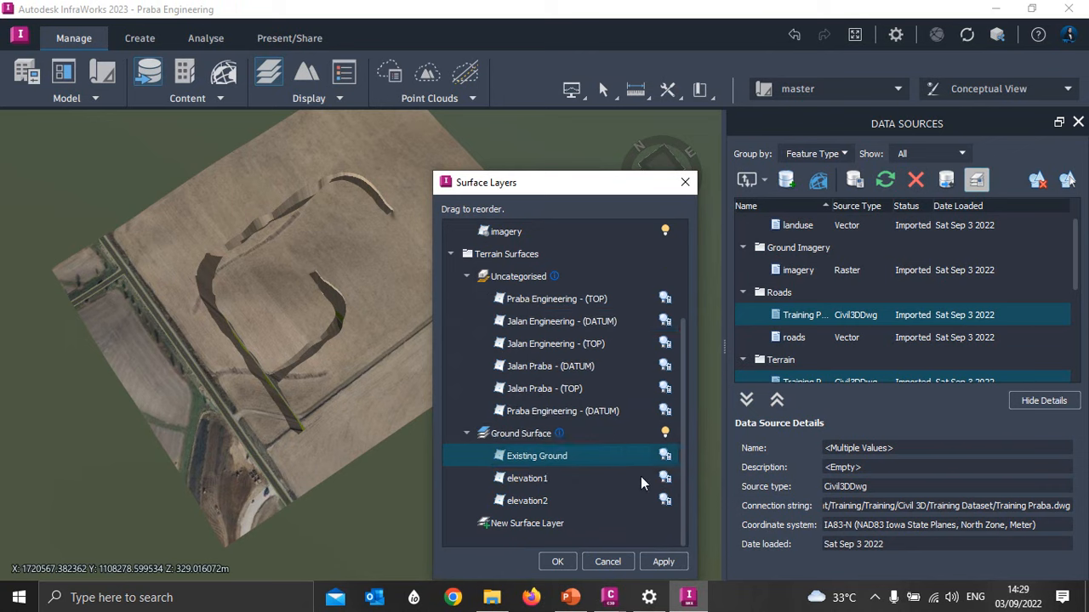
click(664, 457)
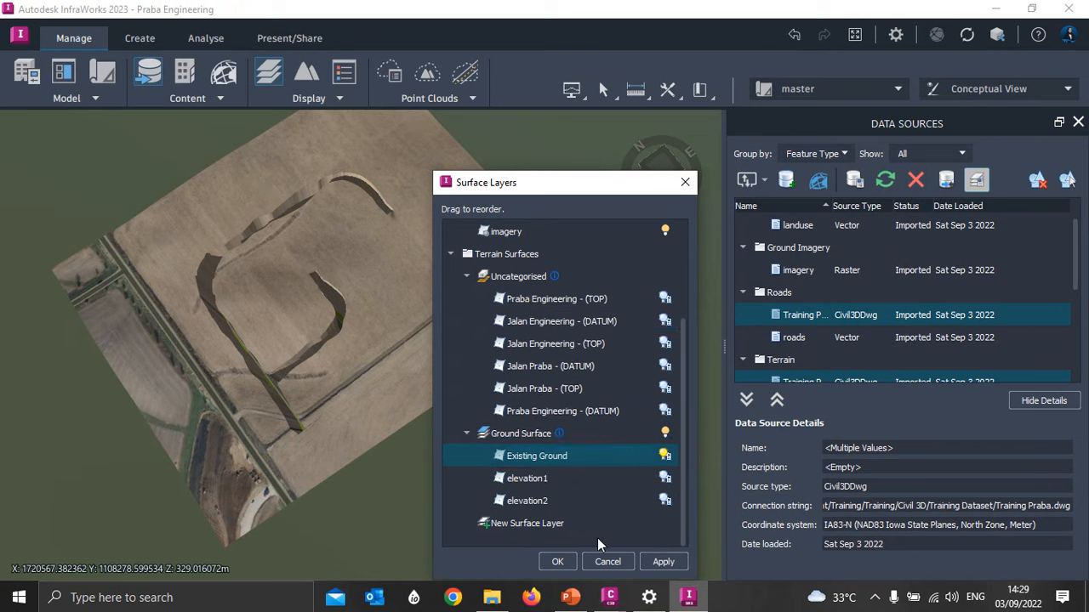
click(556, 563)
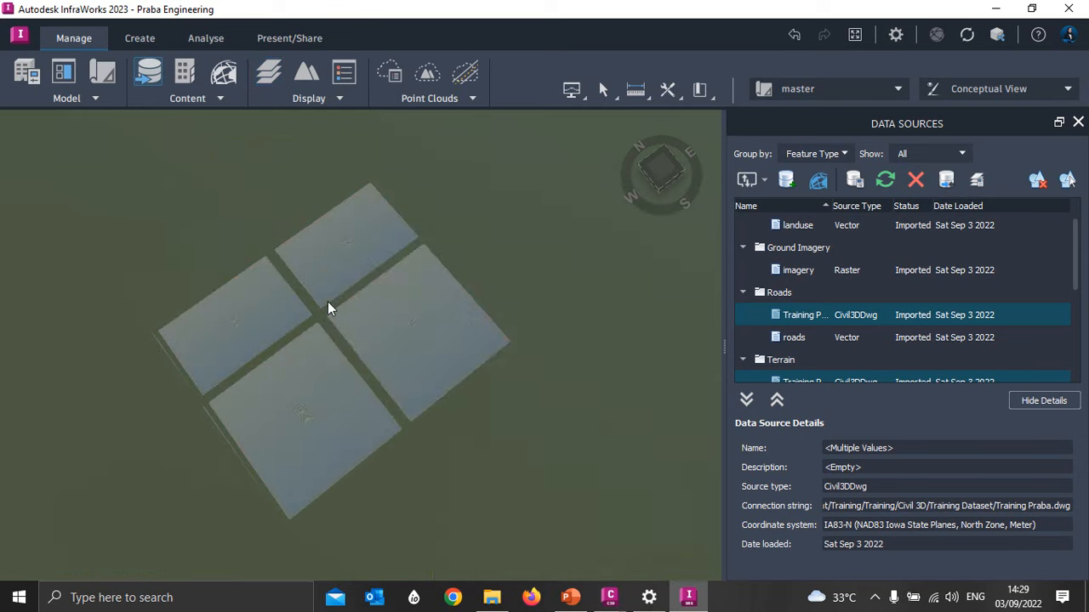
- Inspect the imported road junction and the branch road in the model, closing the data sources list
scroll(204, 369, up, 2)
scroll(214, 294, up, 4)
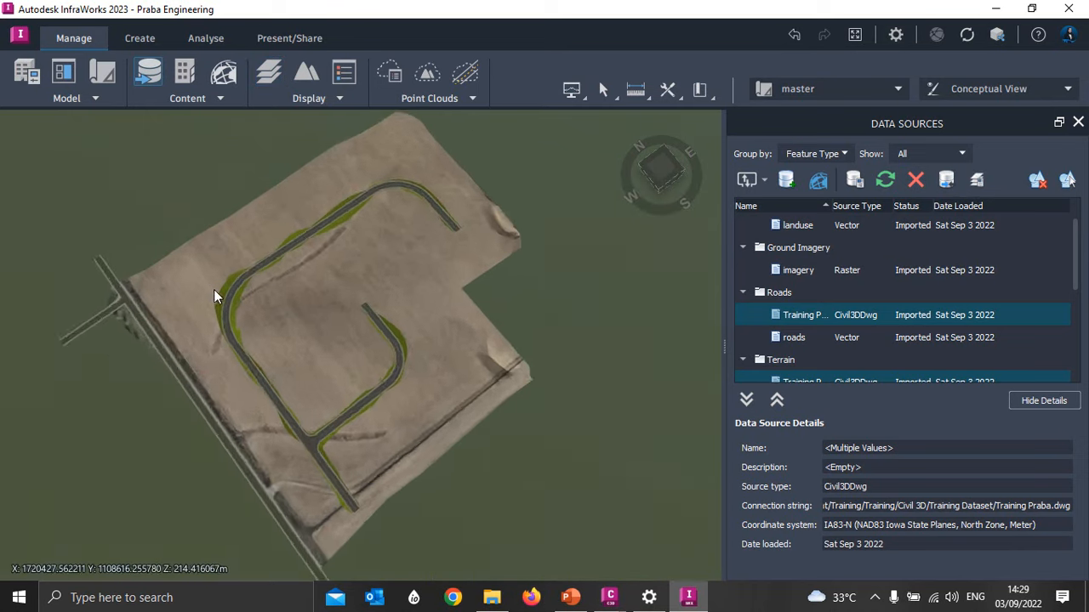
shift+middle_drag(212, 305, 375, 276)
scroll(316, 309, up, 2)
scroll(360, 316, up, 2)
scroll(253, 338, up, 1)
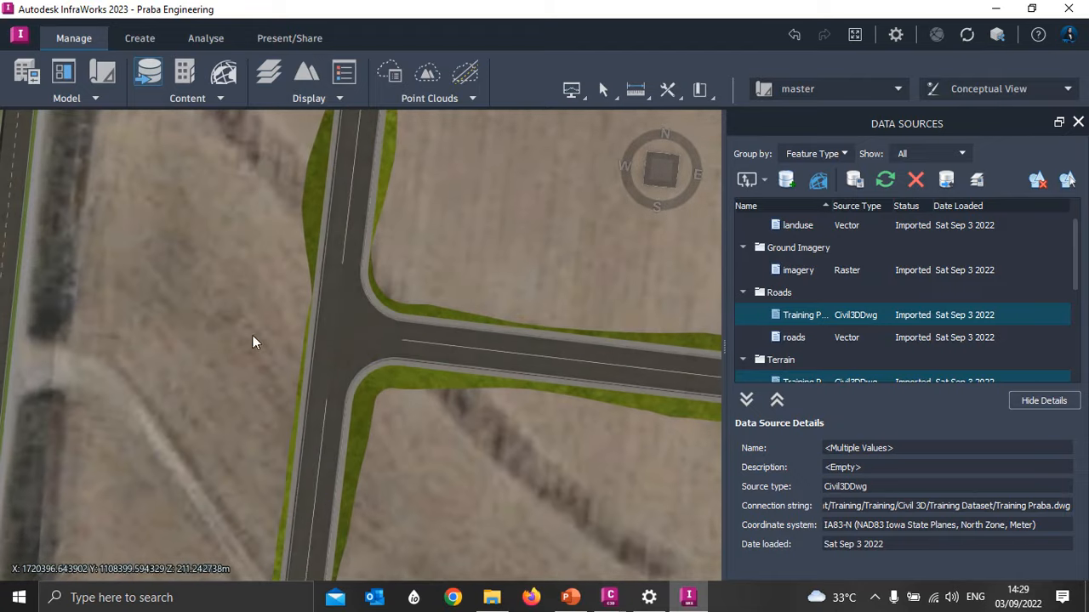
click(1078, 122)
middle_drag(600, 292, 422, 315)
scroll(529, 298, down, 2)
middle_drag(661, 192, 624, 203)
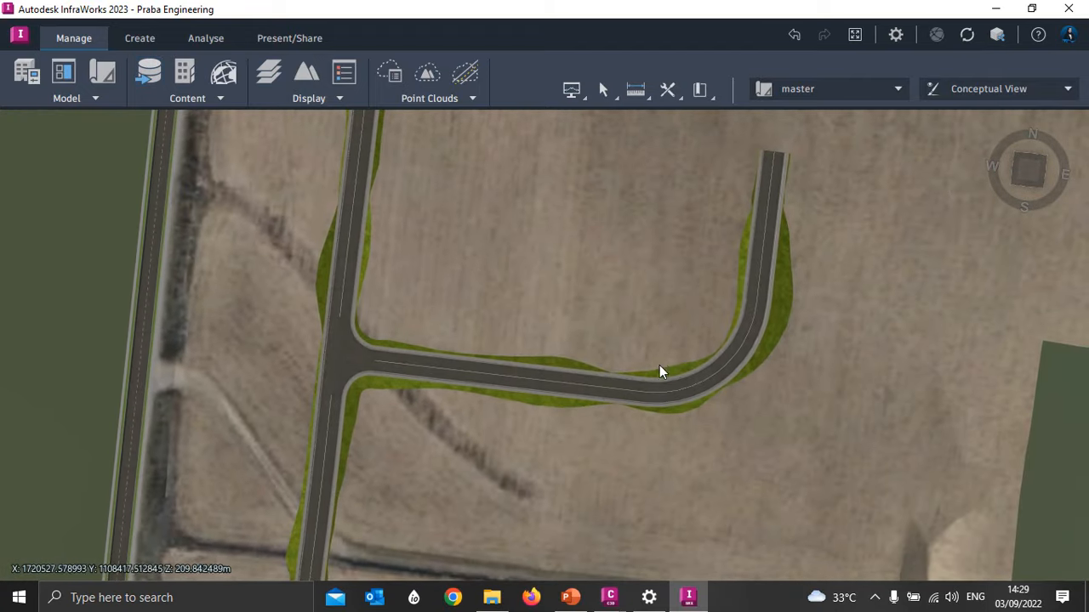
- Select the Jalan Praba road and show its profile view, reduced in height to leave room for the model
click(523, 286)
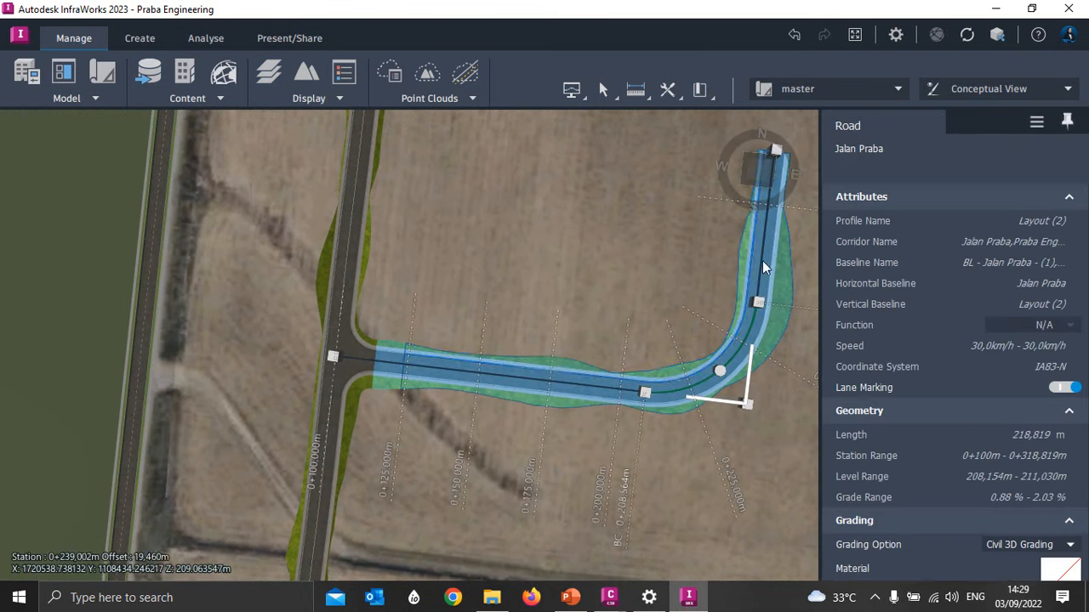
click(584, 100)
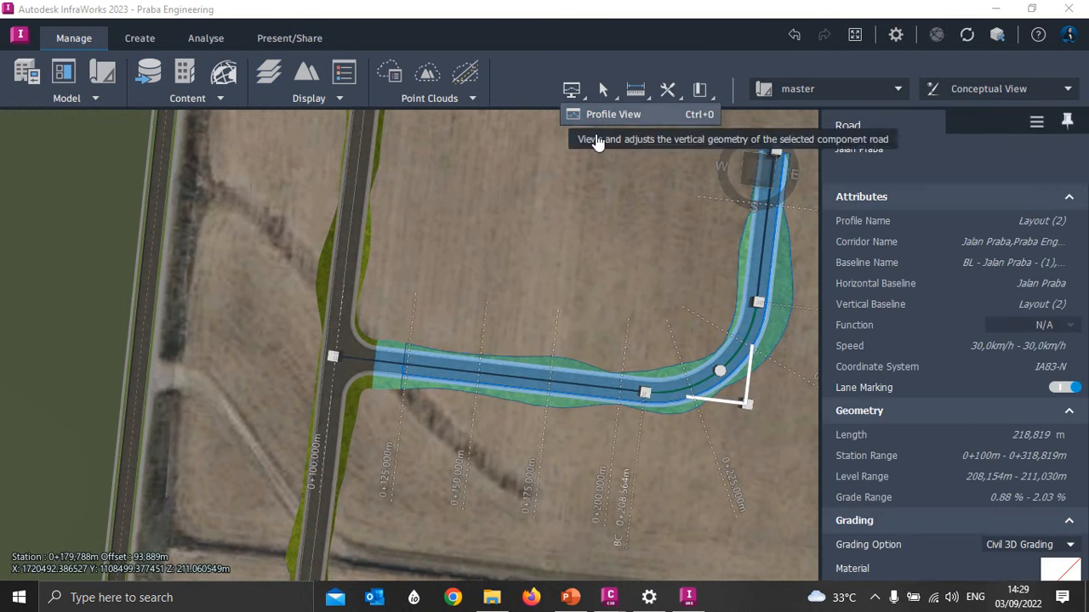
click(600, 111)
scroll(589, 434, down, 3)
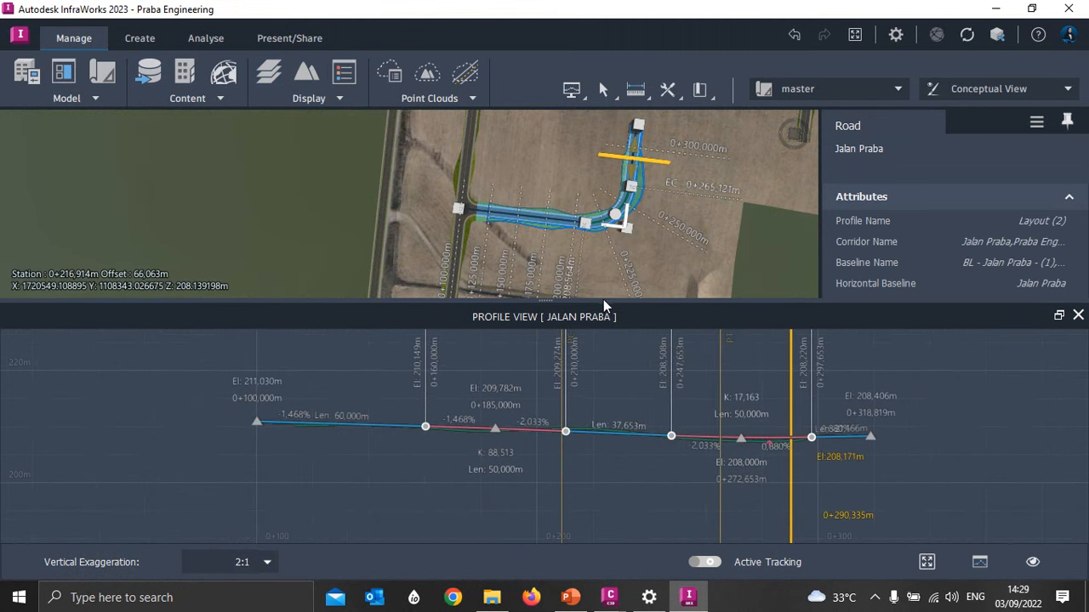
drag(549, 300, 535, 433)
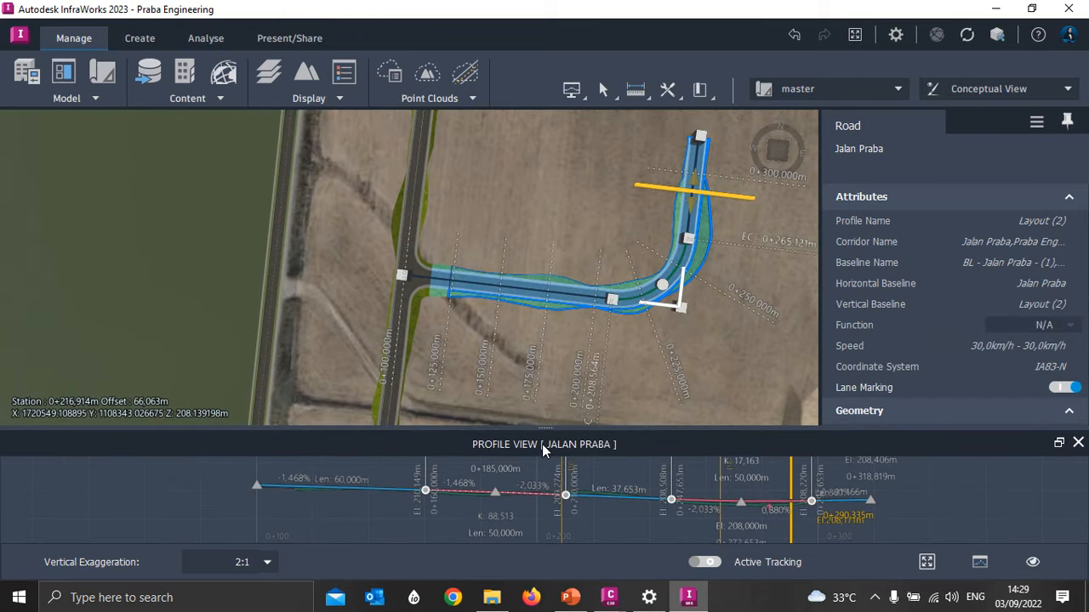
- Show the Jalan Praba cross section, advance it to station 0+205,000, and move the section marker to about 0+269 in the model
right_click(569, 287)
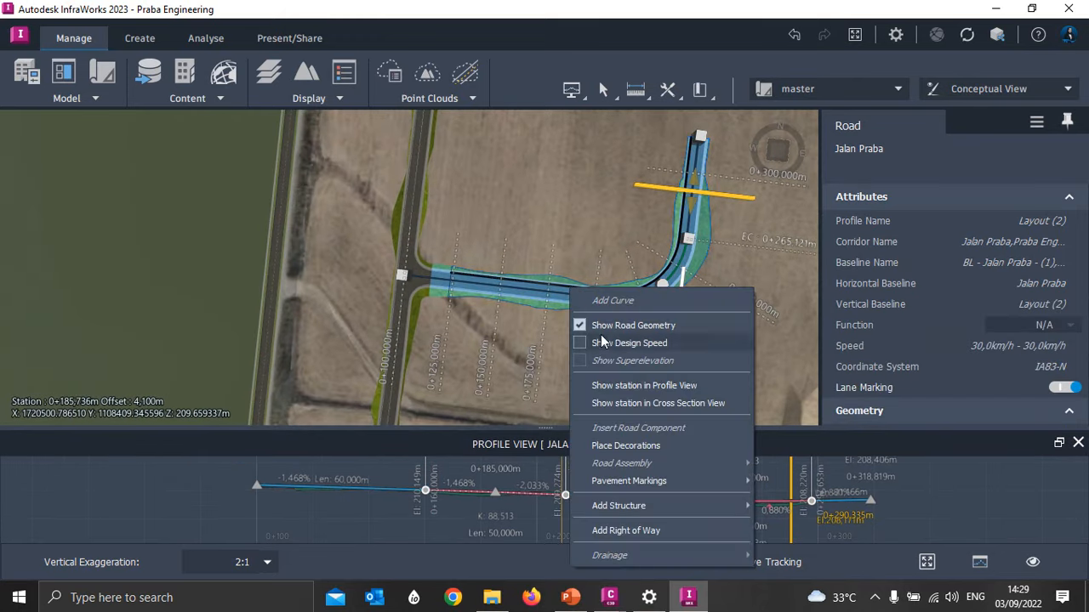
click(608, 402)
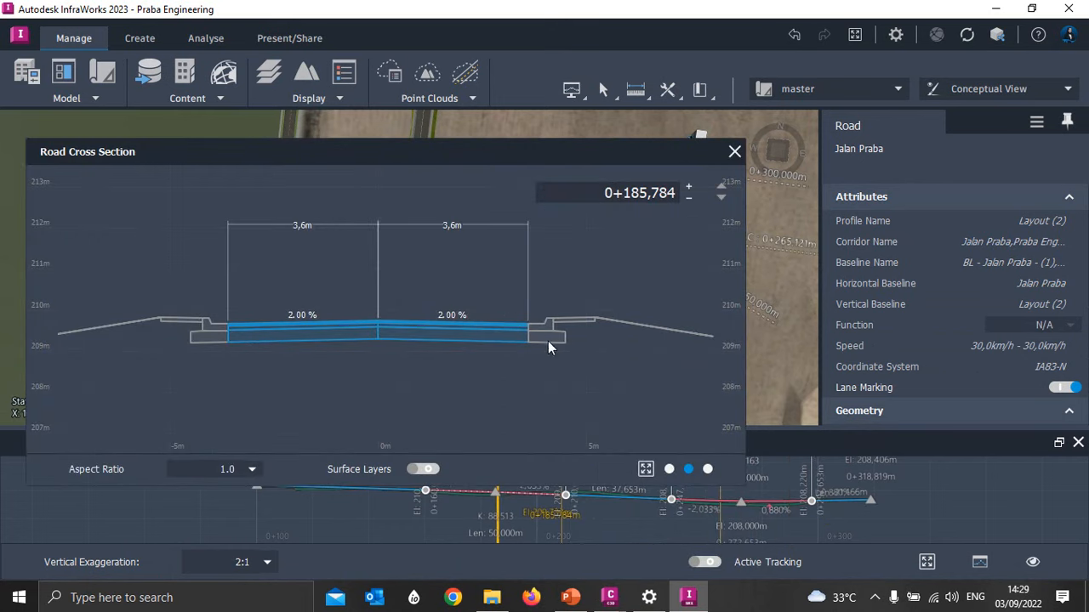
click(690, 185)
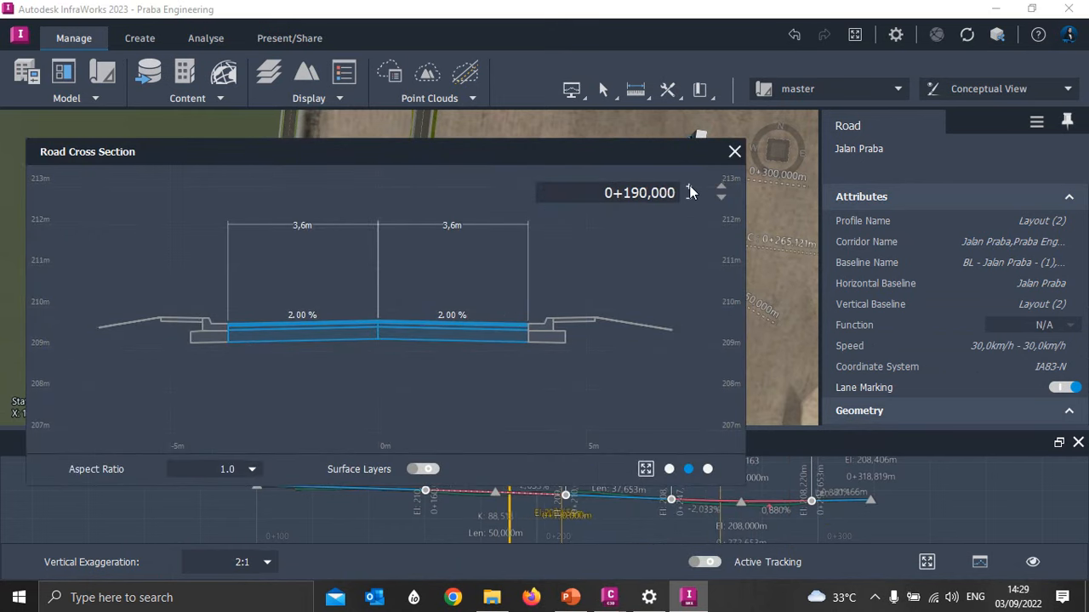
click(690, 185)
click(690, 186)
click(690, 186)
click(690, 185)
drag(586, 152, 373, 75)
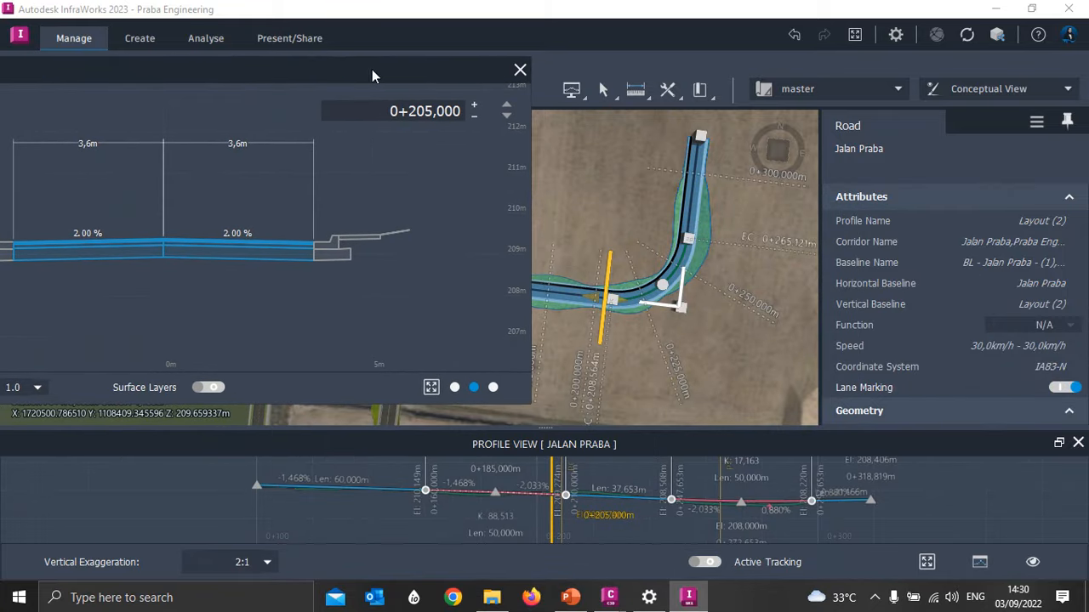
mouse_move(609, 265)
mouse_down()
mouse_move(525, 254)
mouse_move(490, 262)
mouse_move(646, 256)
mouse_move(676, 231)
mouse_move(653, 248)
mouse_move(574, 254)
mouse_move(653, 277)
mouse_move(686, 225)
mouse_move(615, 263)
mouse_move(550, 273)
mouse_move(621, 274)
mouse_move(685, 238)
mouse_move(673, 196)
mouse_move(663, 228)
mouse_move(544, 255)
mouse_move(658, 228)
mouse_up()
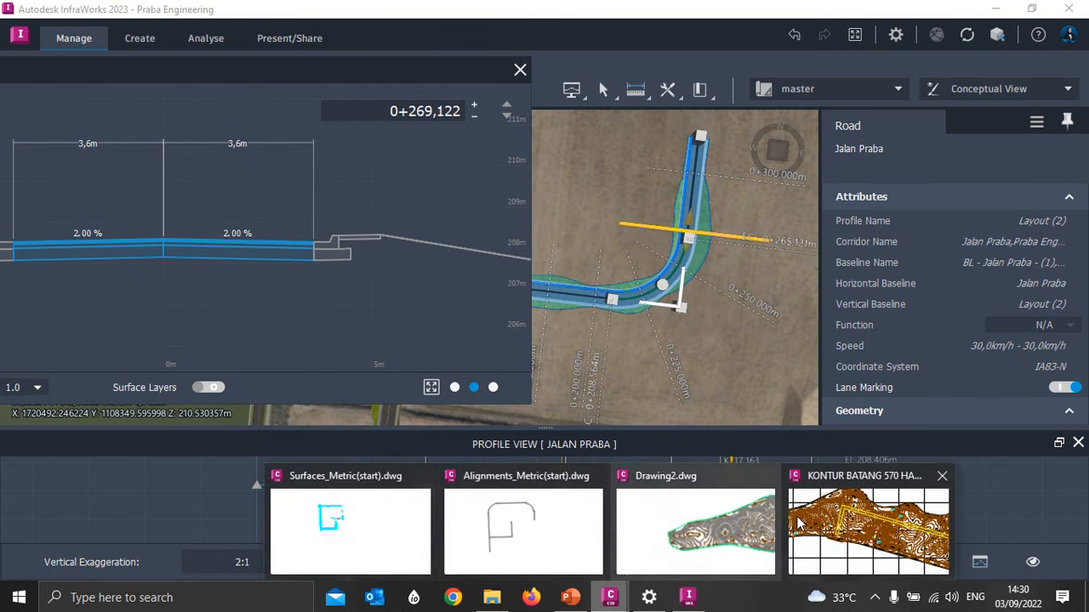
- Switch to Civil 3D and open the Training Praba drawing from the recent files
click(868, 523)
click(29, 162)
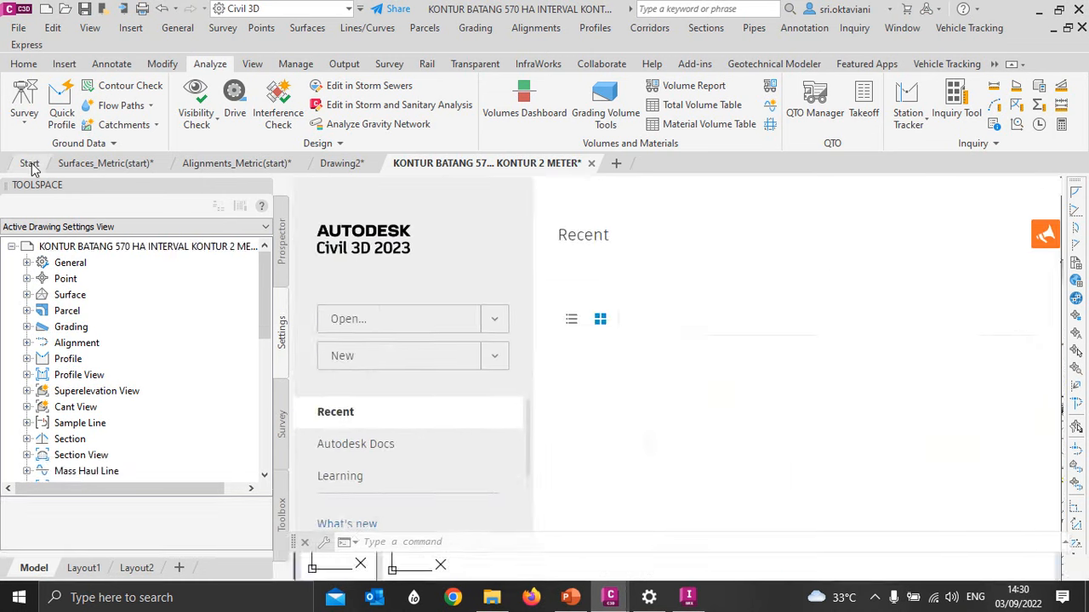
click(314, 515)
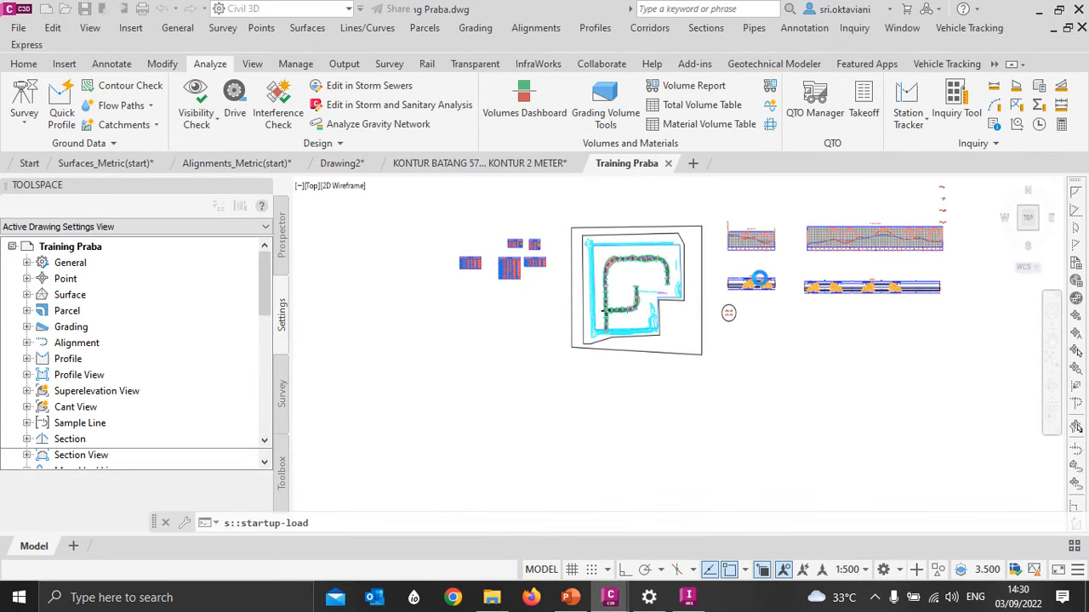
- Open the construction properties of the Jalan Utama assembly, the lower assembly in the circled area
scroll(748, 317, up, 10)
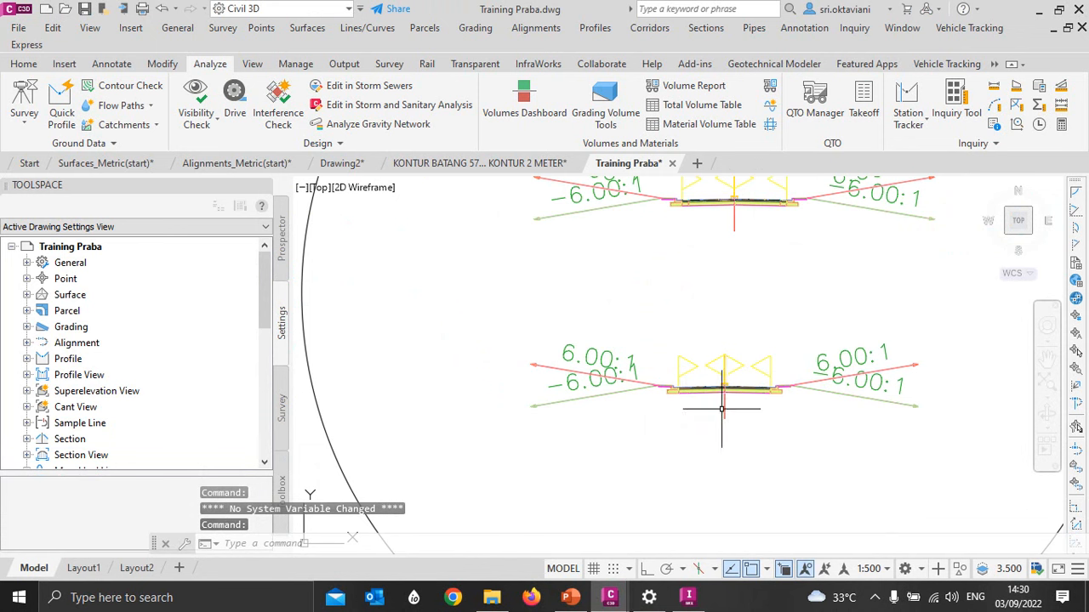
click(723, 374)
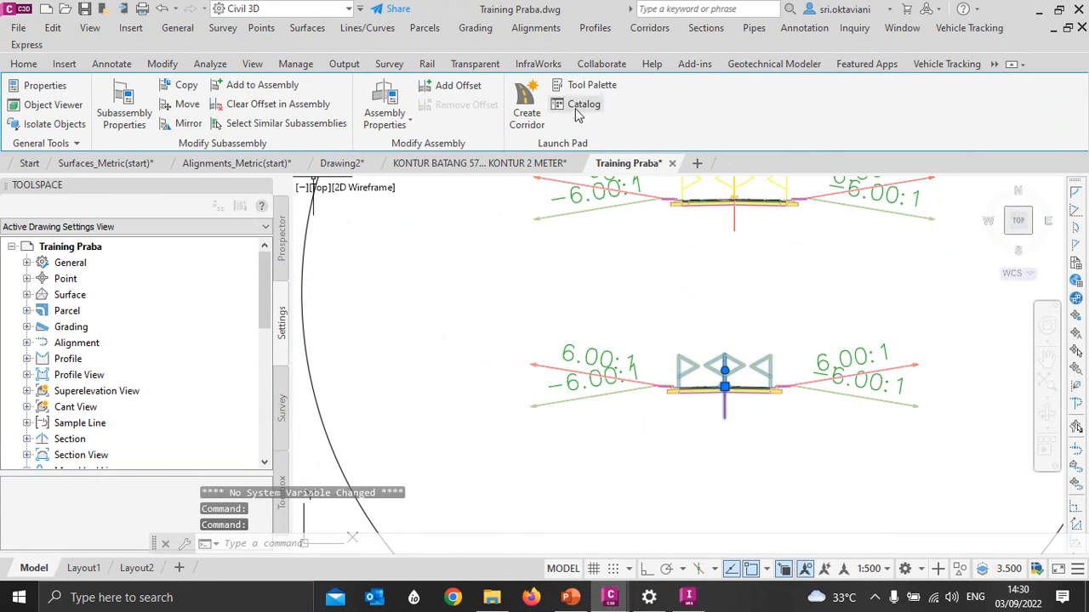
click(385, 95)
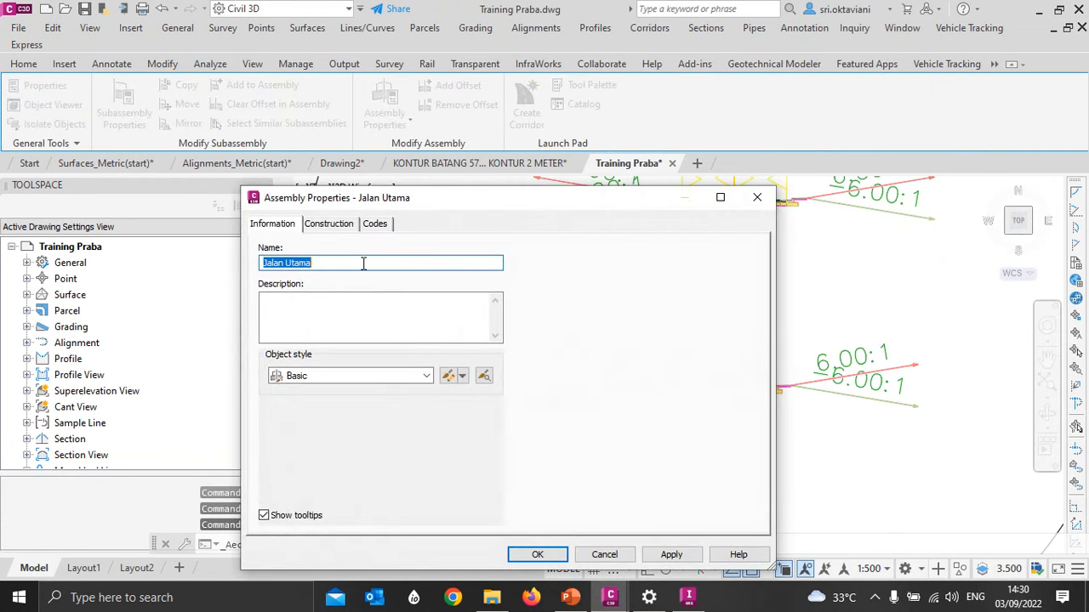
click(329, 225)
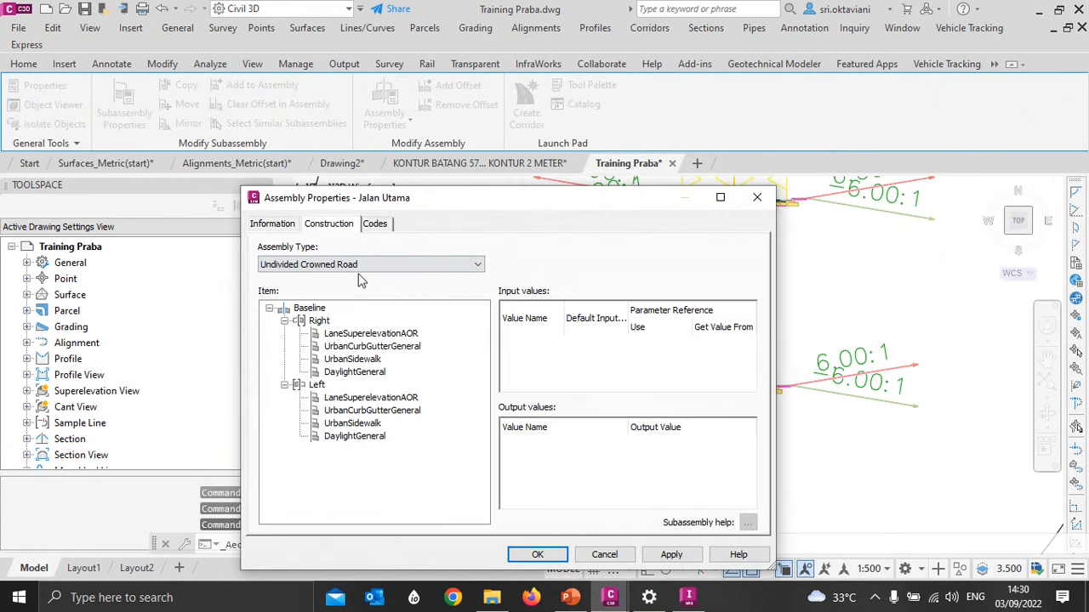
- Set Use Superelevation to Right Lane Outside for the LaneSuperelevationAOR subassembly in the Right group
click(366, 334)
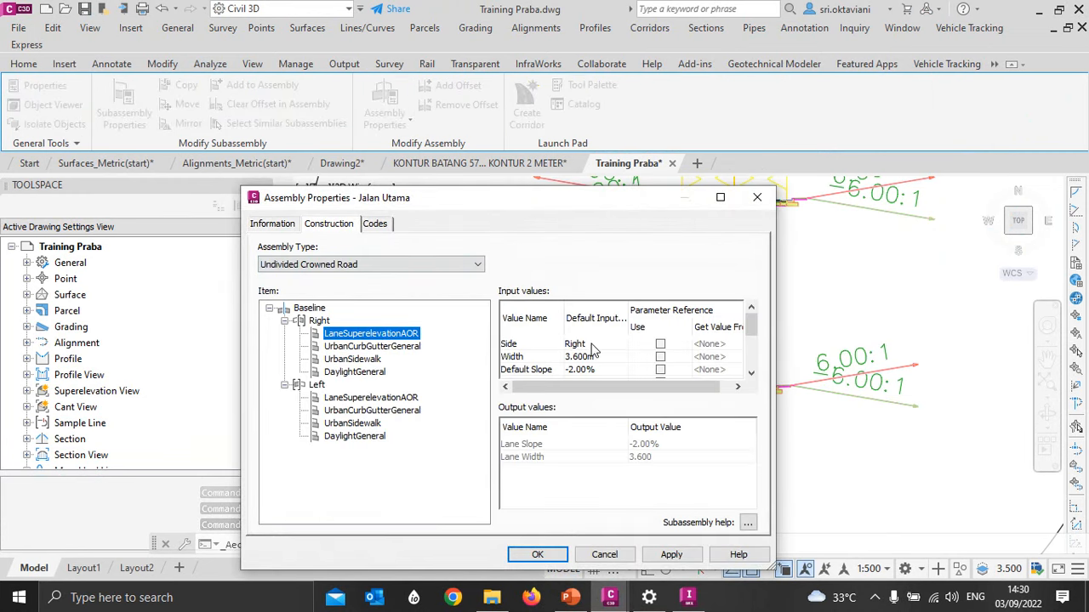
scroll(593, 351, down, 3)
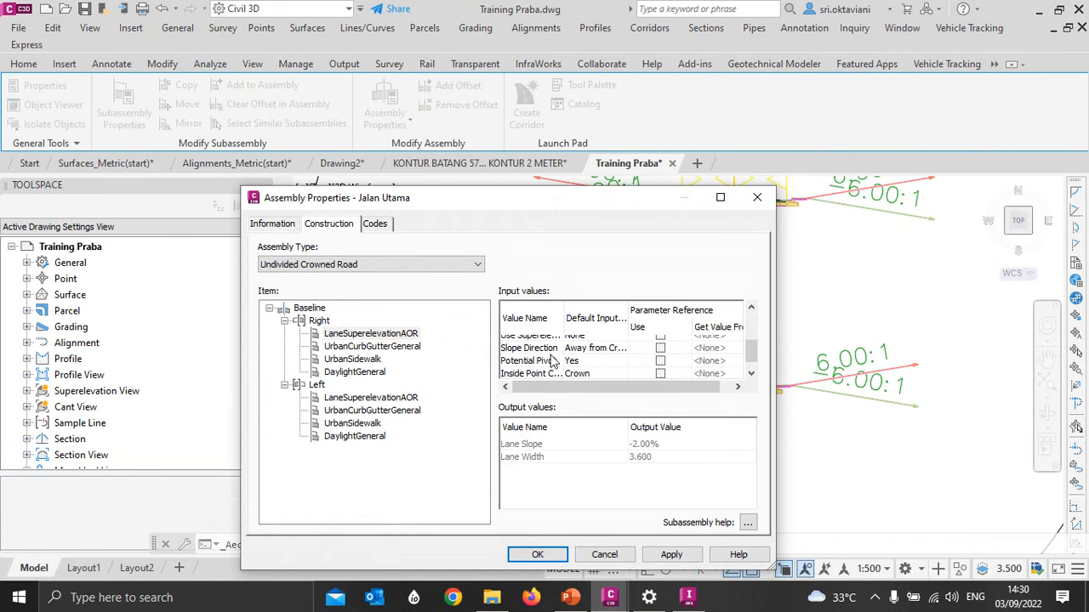
scroll(544, 368, up, 1)
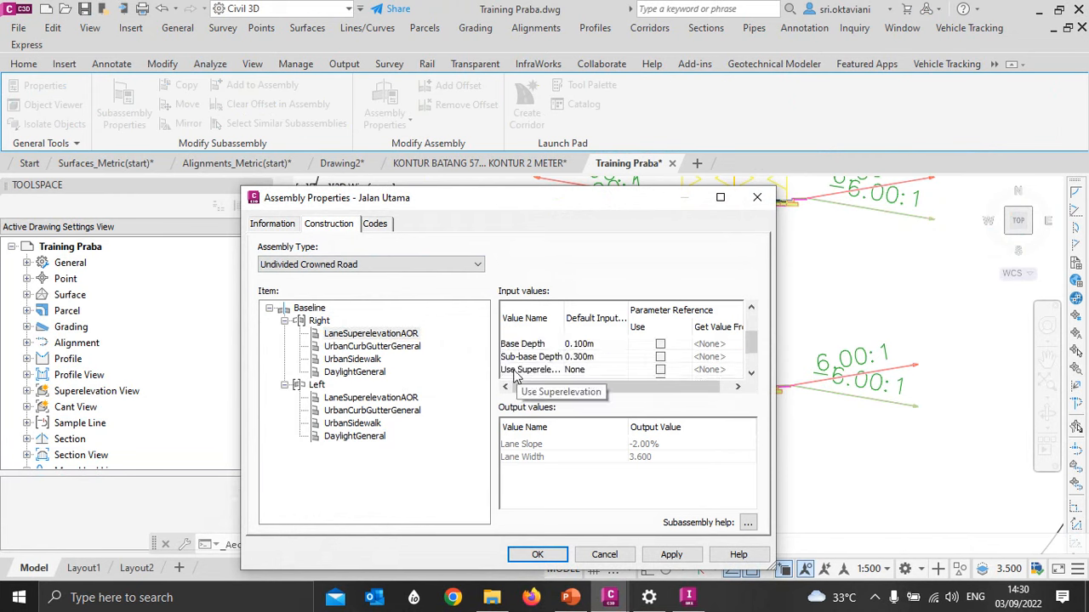
click(585, 376)
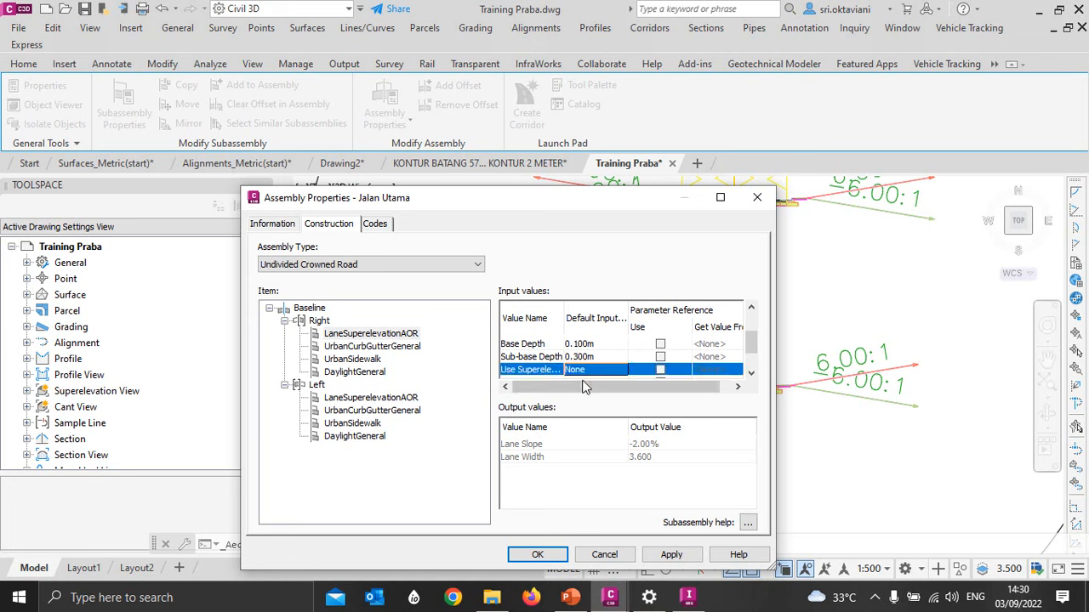
click(585, 376)
drag(513, 347, 628, 270)
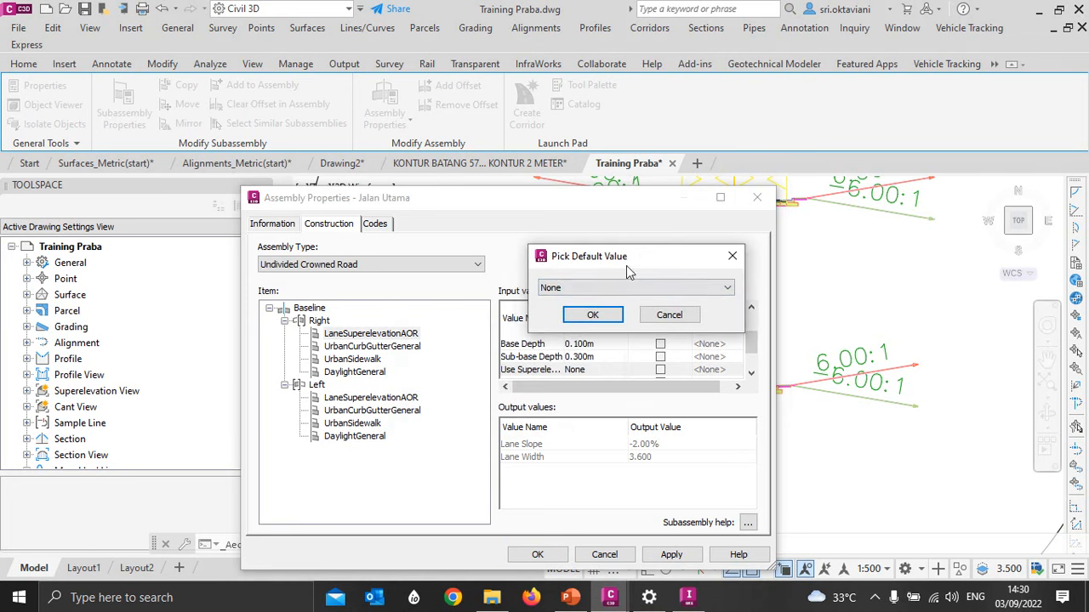
click(587, 289)
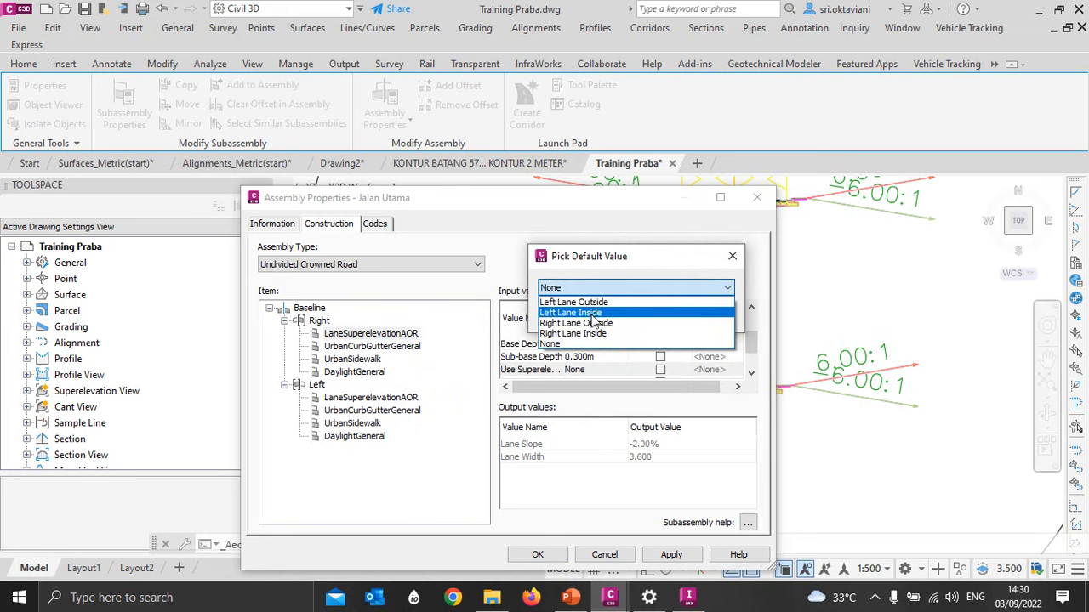
click(596, 324)
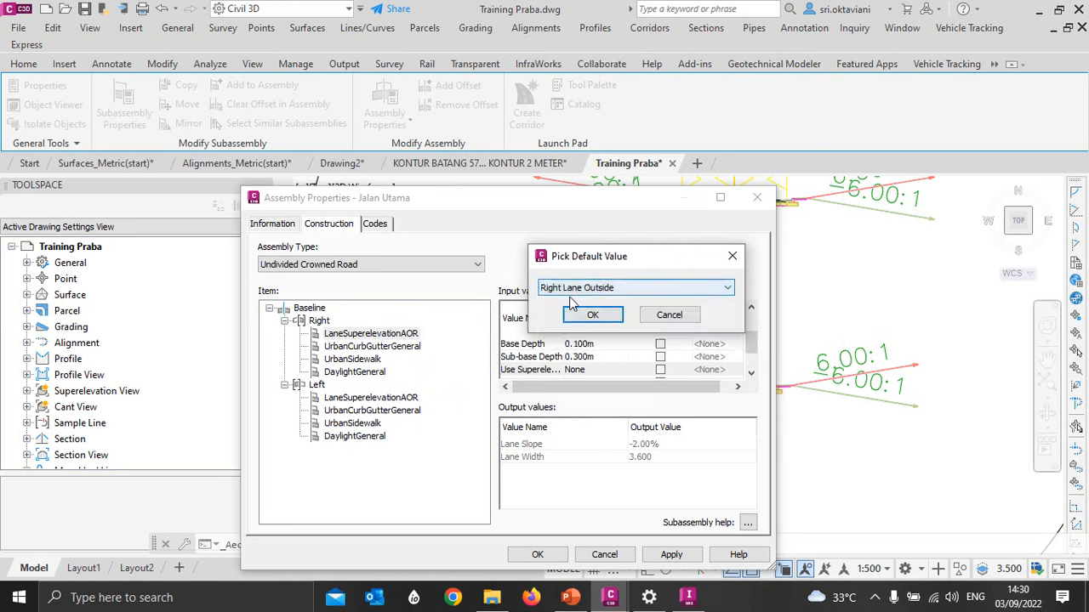
click(594, 316)
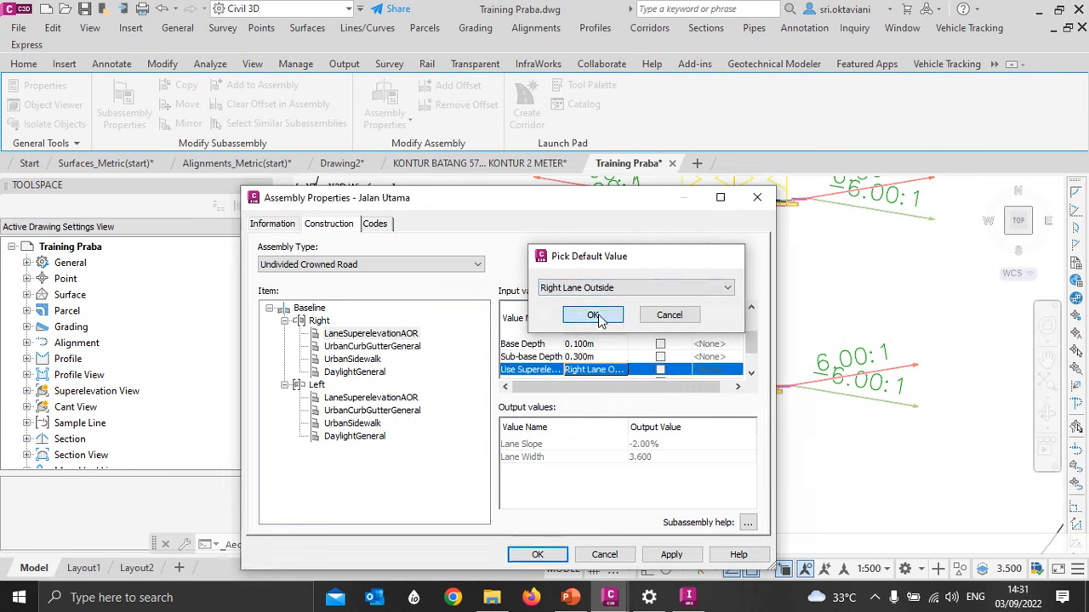
- Set Use Superelevation to Left Lane Outside for the LaneSuperelevationAOR subassembly in the Left group and accept the assembly properties
click(361, 398)
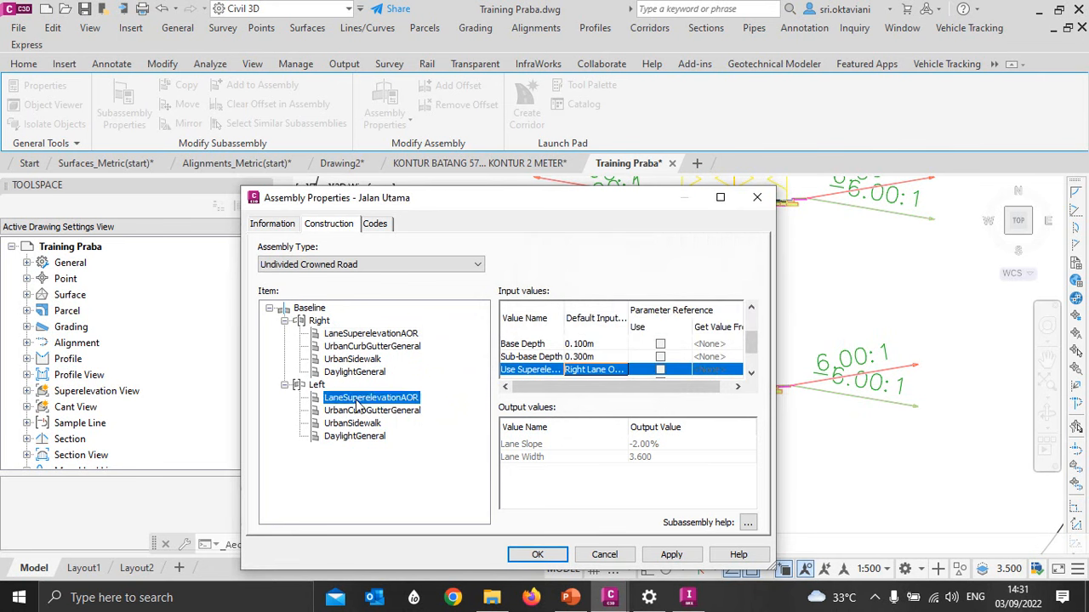
scroll(590, 354, down, 2)
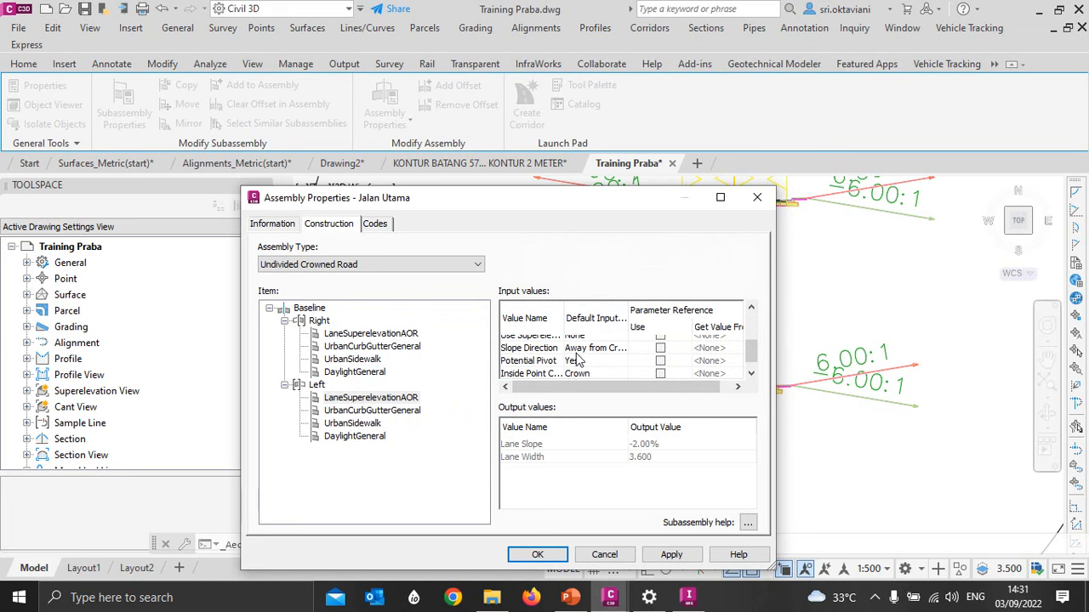
scroll(575, 360, up, 2)
scroll(576, 360, down, 2)
scroll(576, 360, up, 2)
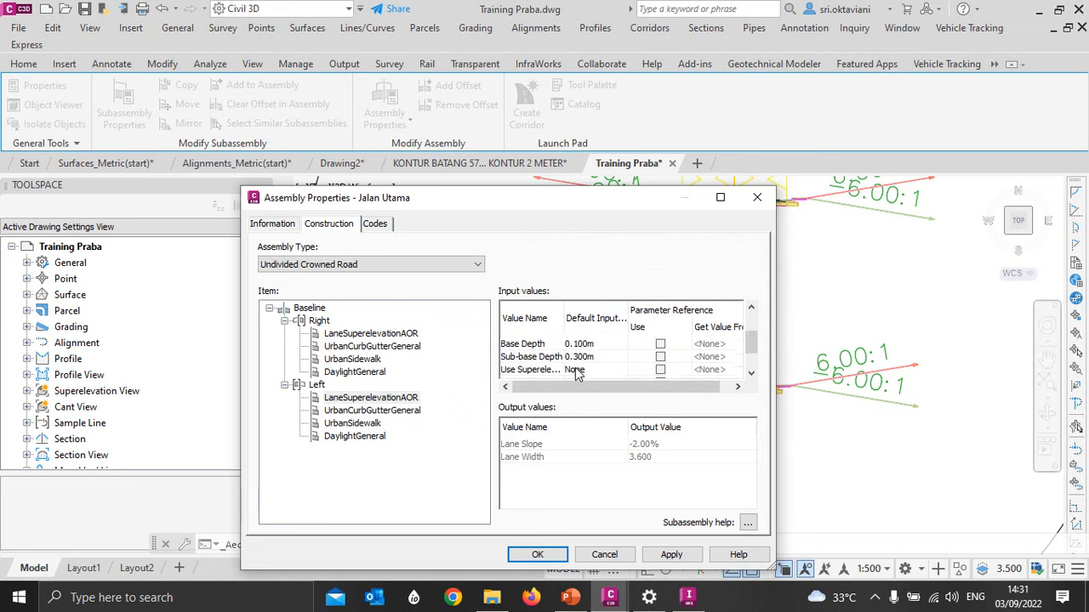
click(576, 376)
click(576, 375)
click(438, 376)
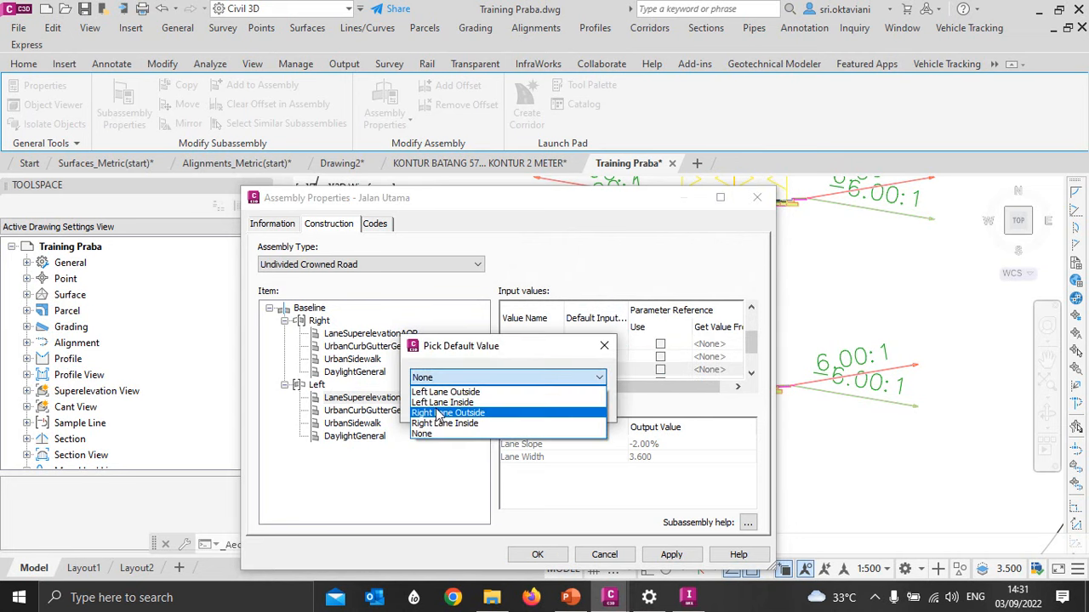
click(444, 392)
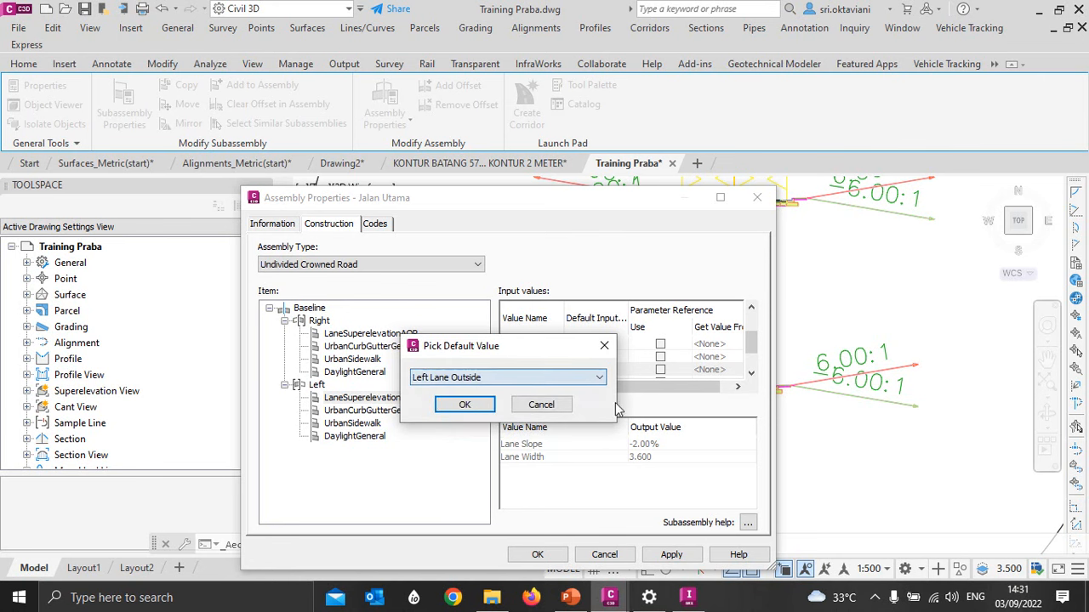
click(462, 406)
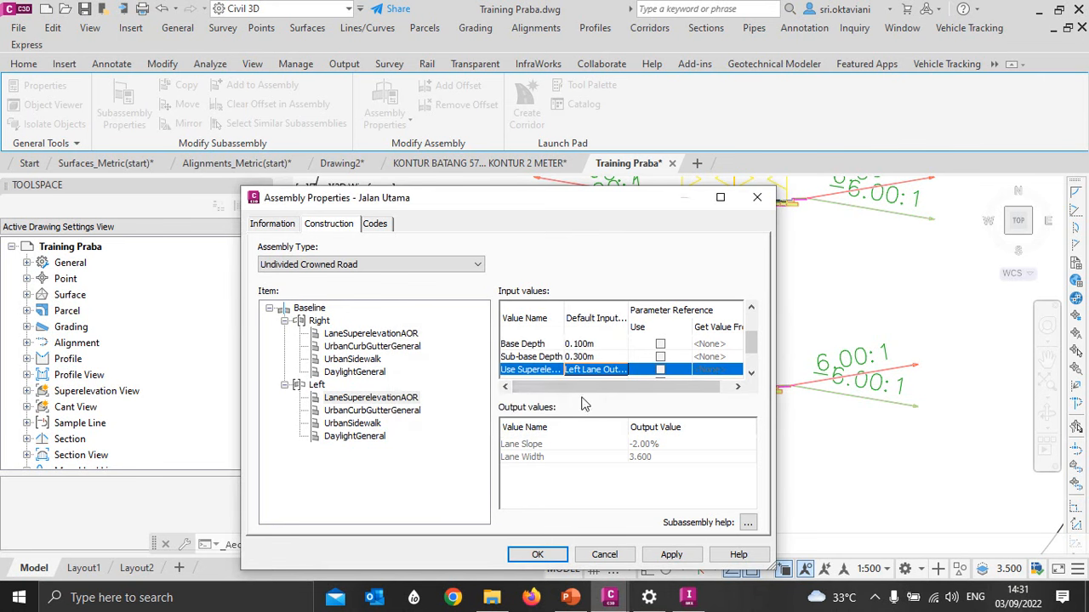
click(538, 555)
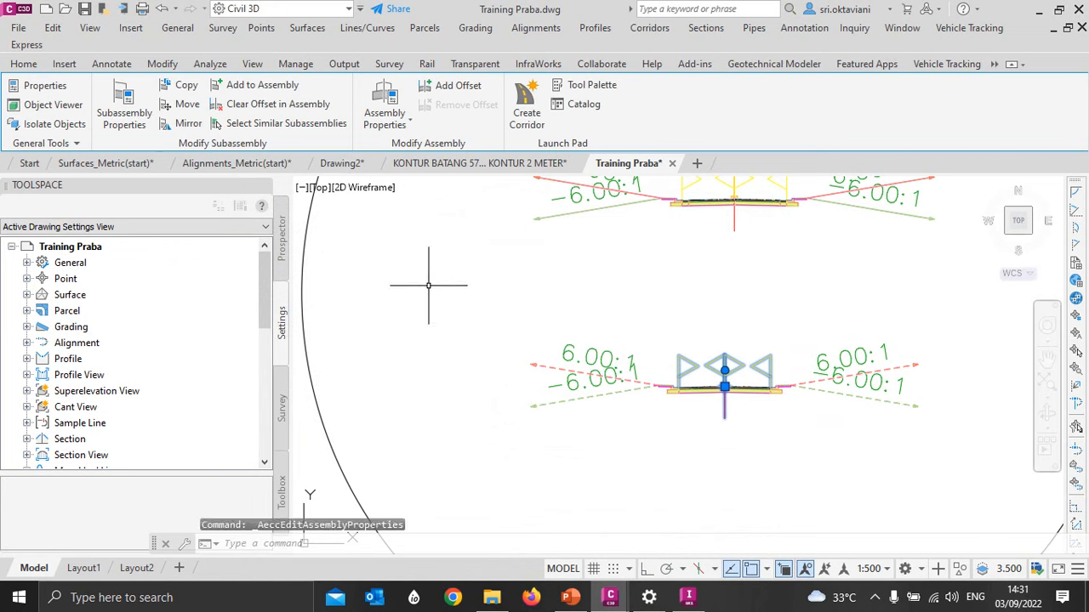
- Rebuild all corridors in the Training Praba drawing and save it
click(281, 242)
scroll(58, 300, down, 3)
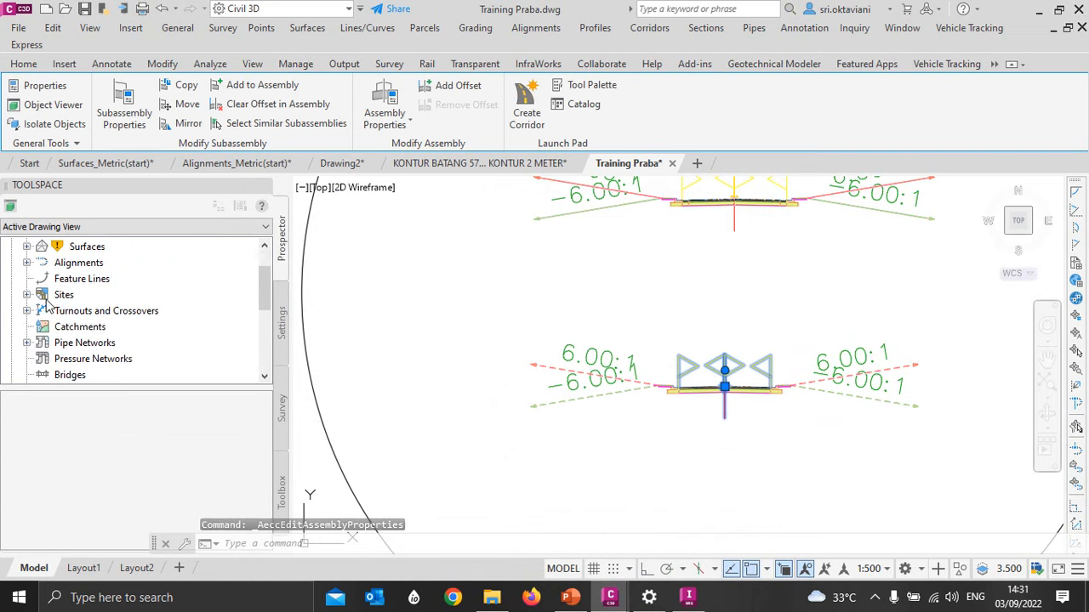
click(83, 297)
right_click(111, 296)
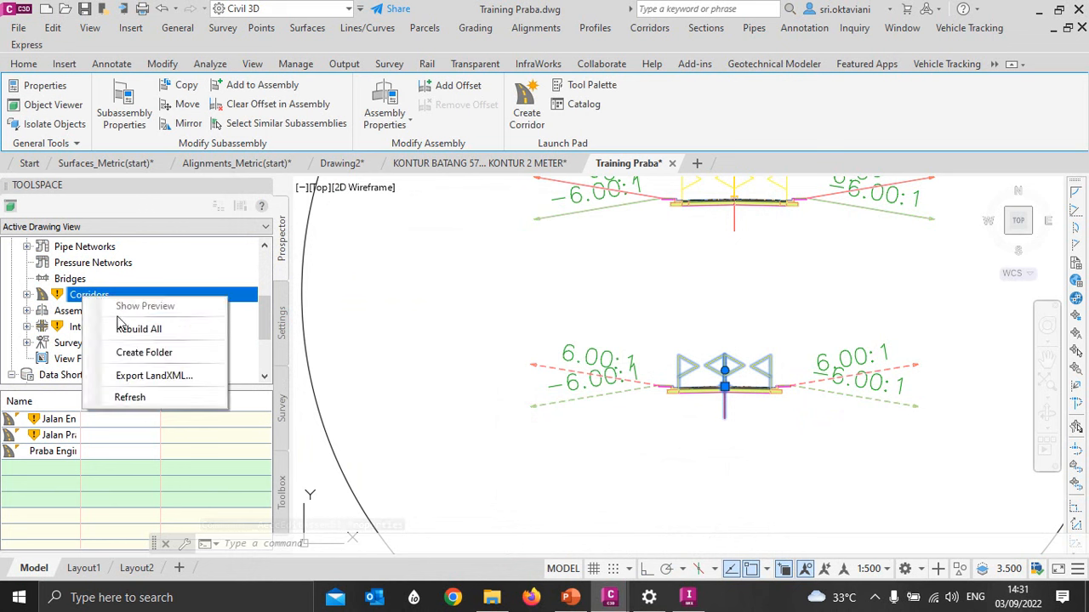
click(141, 326)
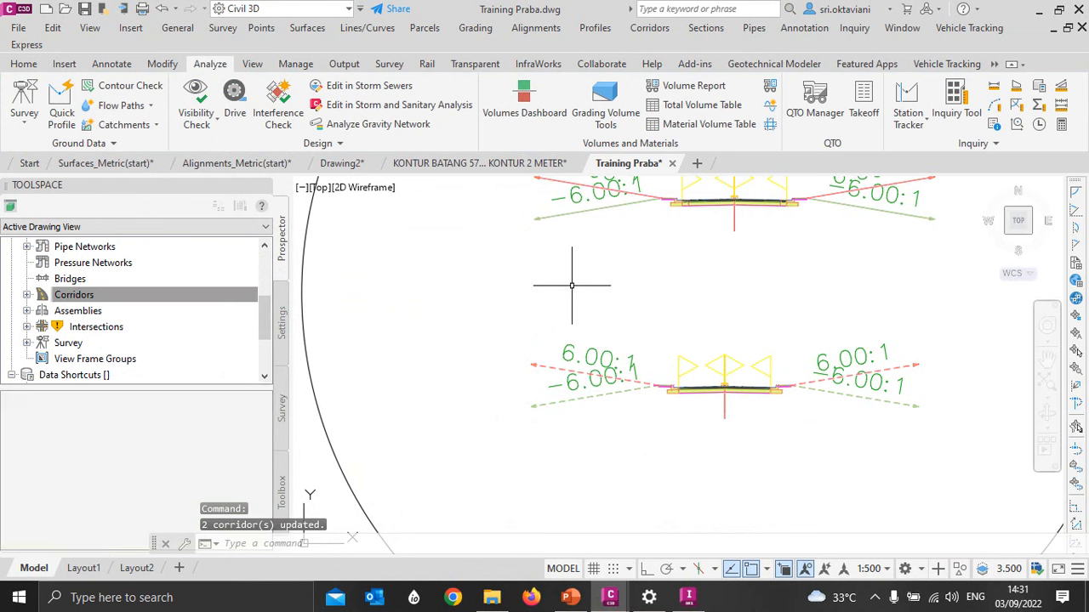
mouse_move(573, 291)
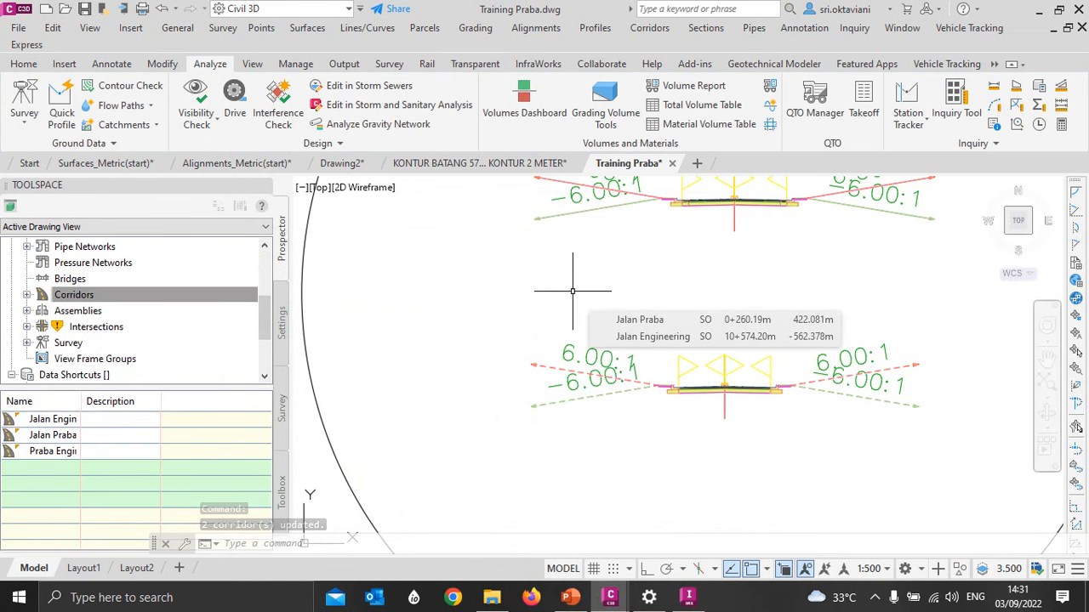
- Switch to InfraWorks, replace the road cross section and profile views with the model's data sources, and deselect Jalan Praba
click(689, 597)
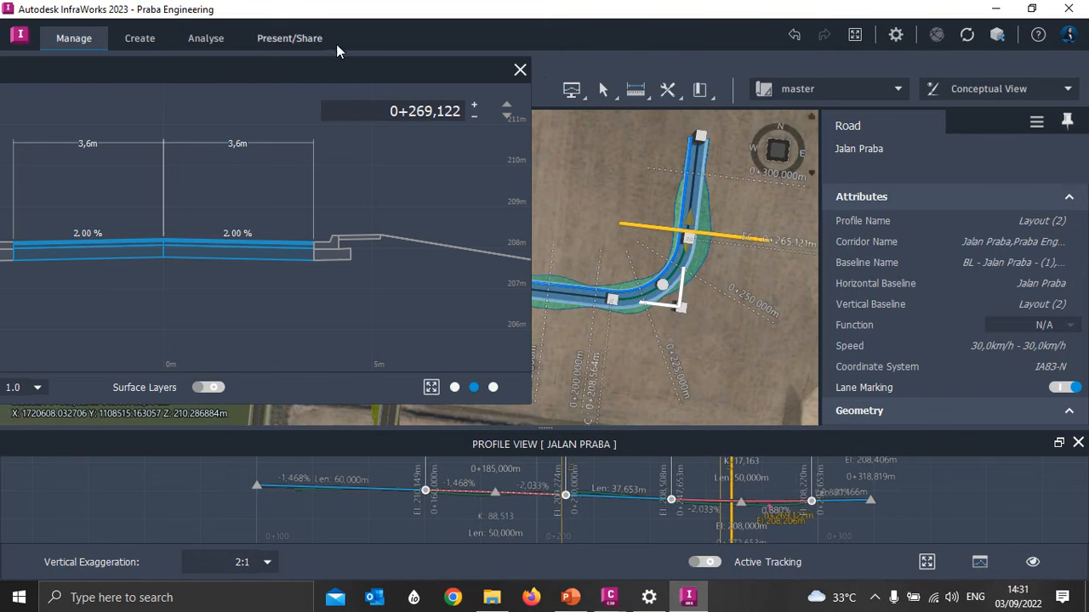
click(520, 71)
click(148, 72)
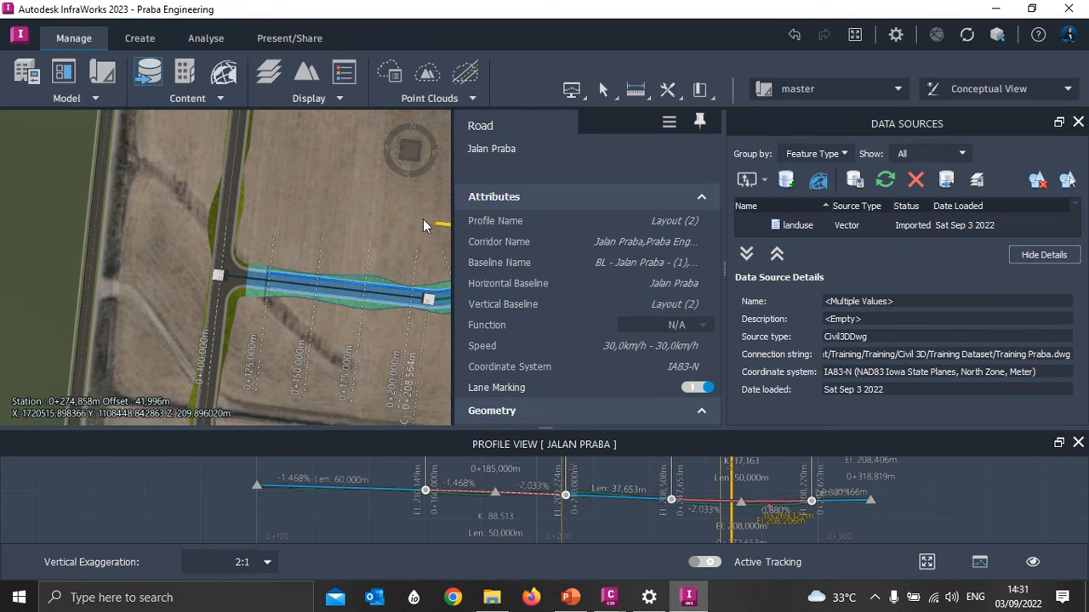
click(393, 204)
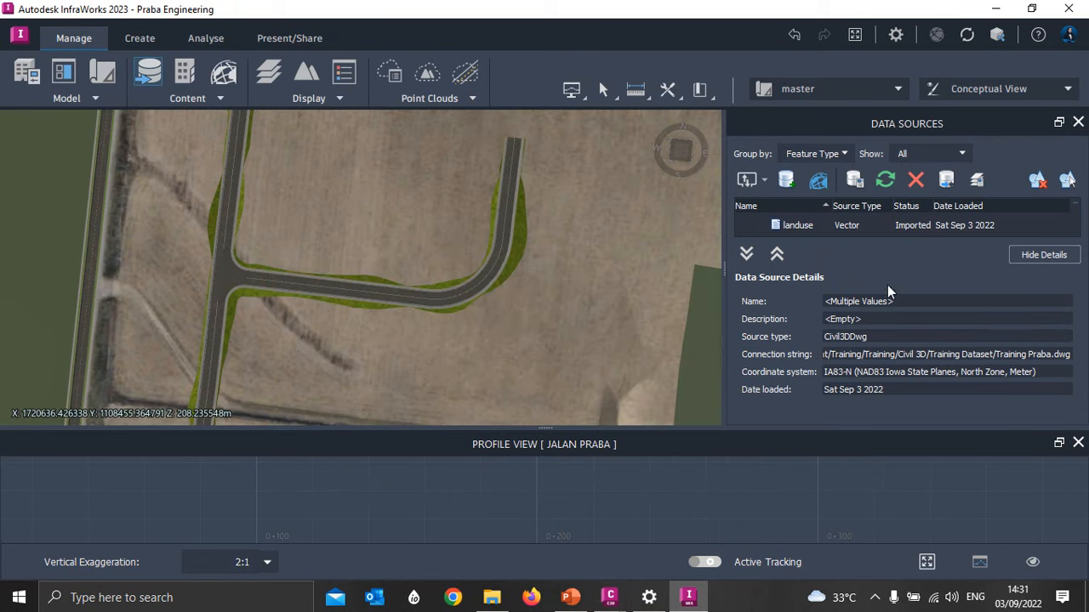
click(1078, 443)
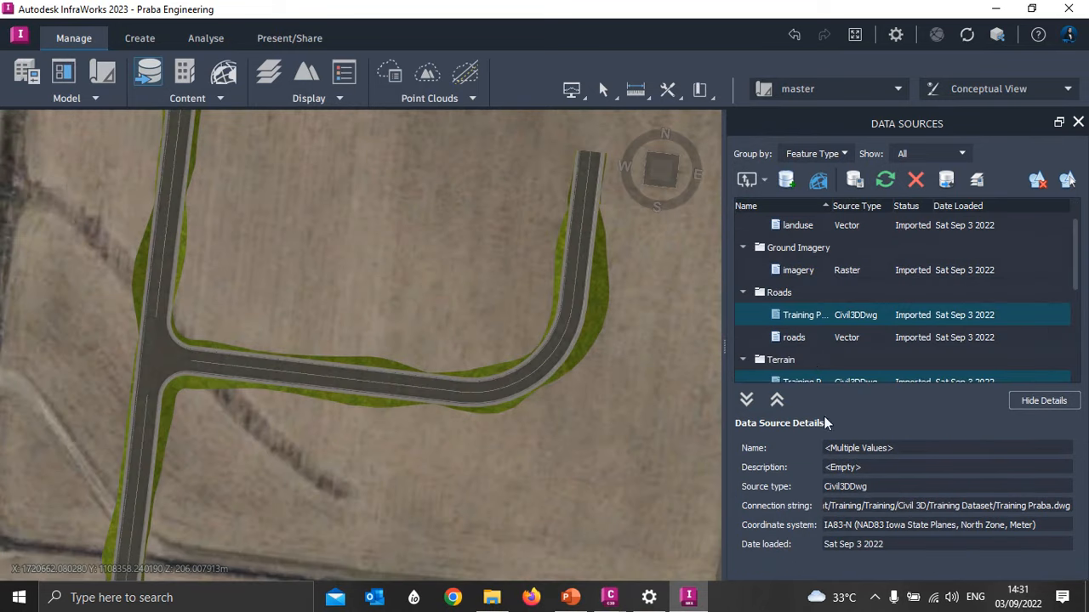
- Reimport the Training Praba-ROADS data source from the Roads group
click(825, 315)
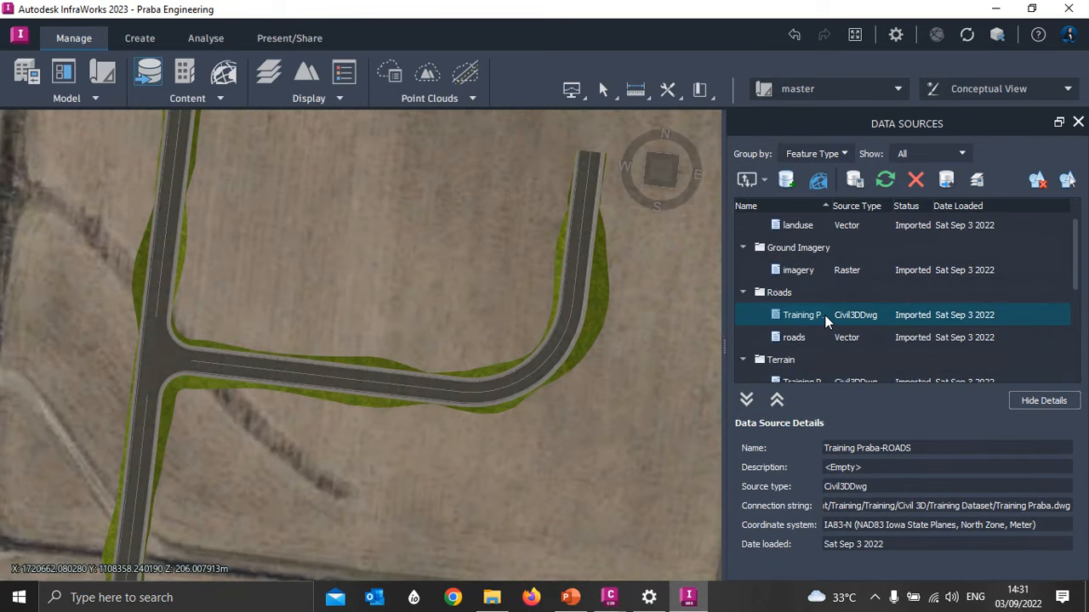
right_click(863, 316)
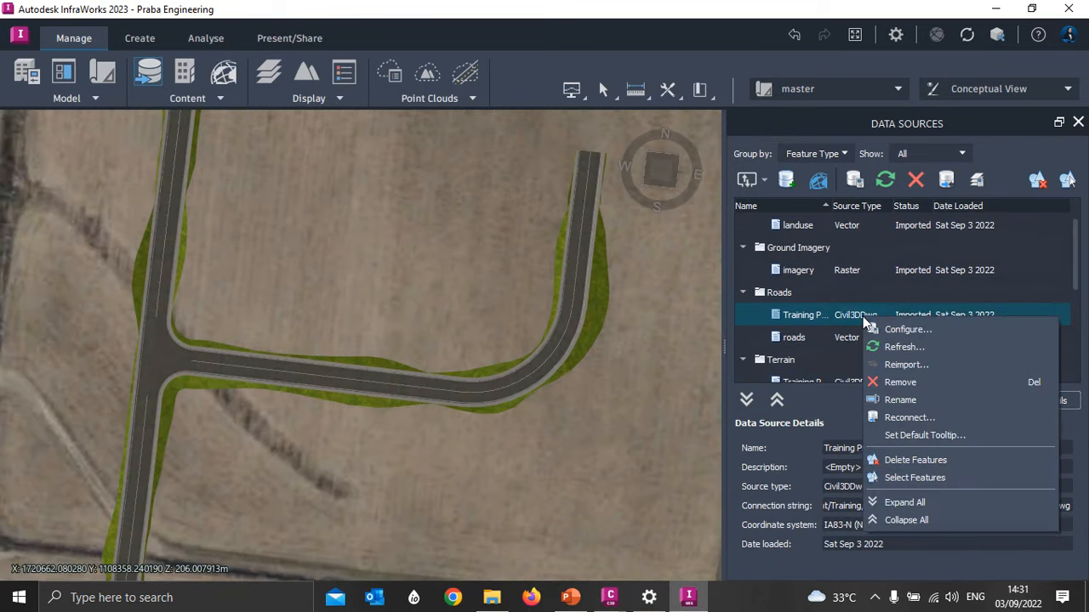
click(892, 359)
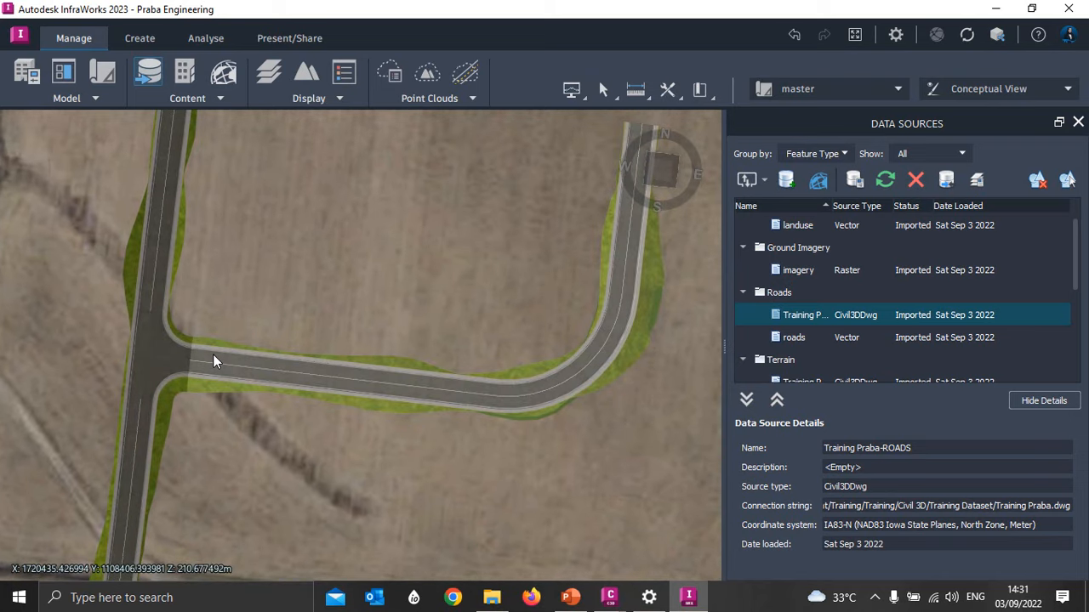
- Select Jalan Praba in the model and show its cross section near the road's northern end, at about station 0+313
click(213, 354)
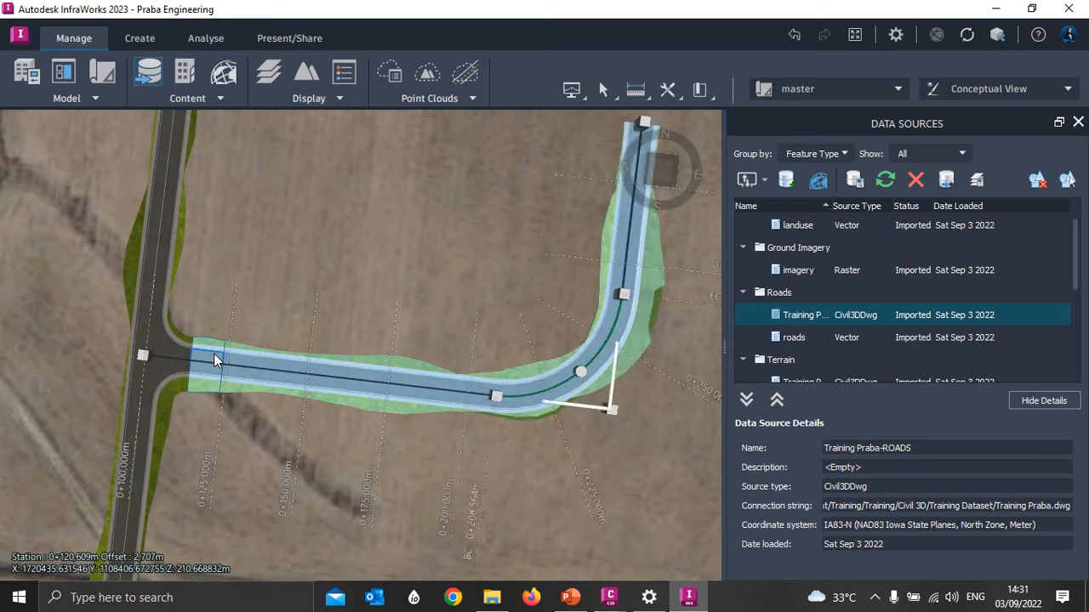
right_click(214, 353)
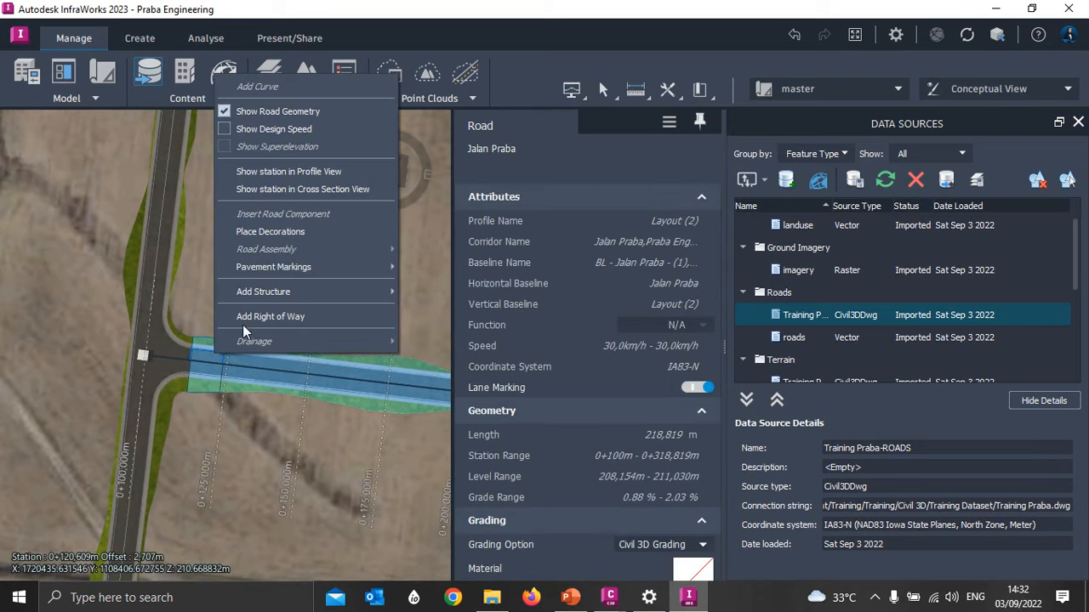
click(280, 189)
drag(348, 67, 909, 170)
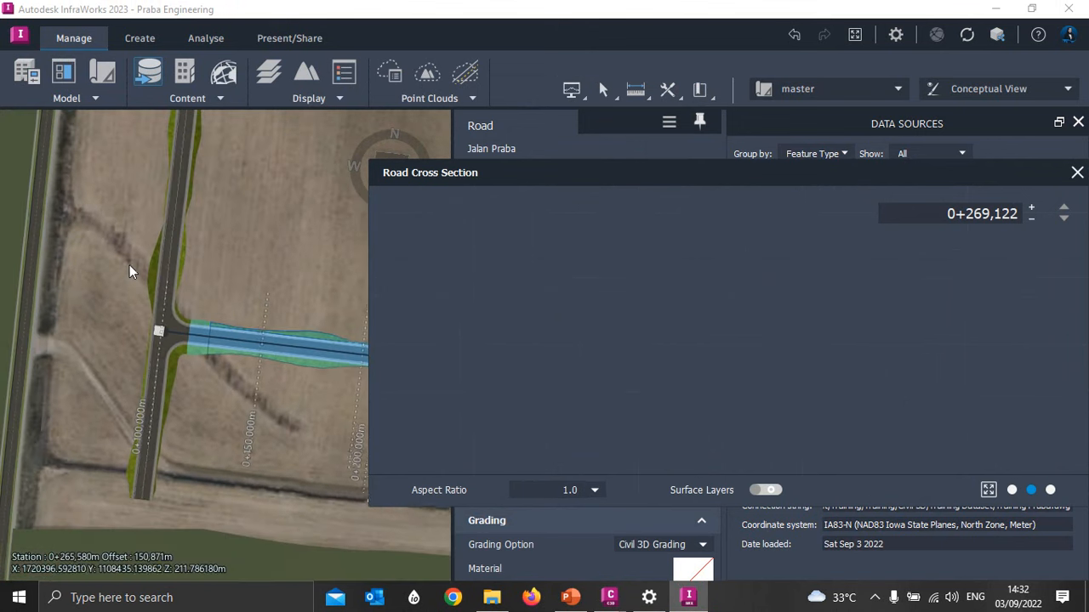
scroll(130, 266, down, 3)
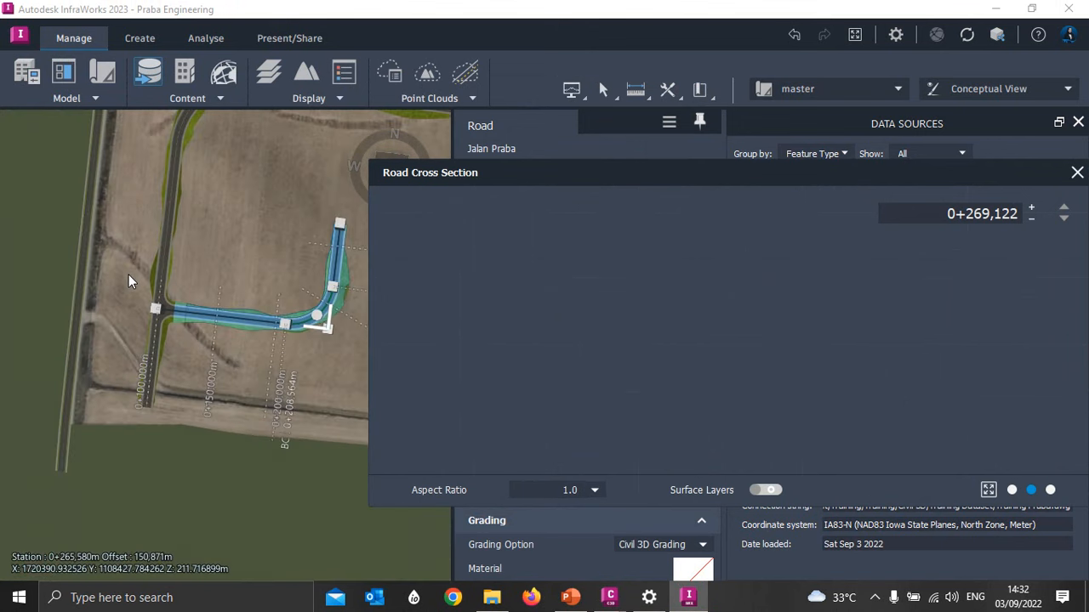
click(1076, 173)
right_click(304, 270)
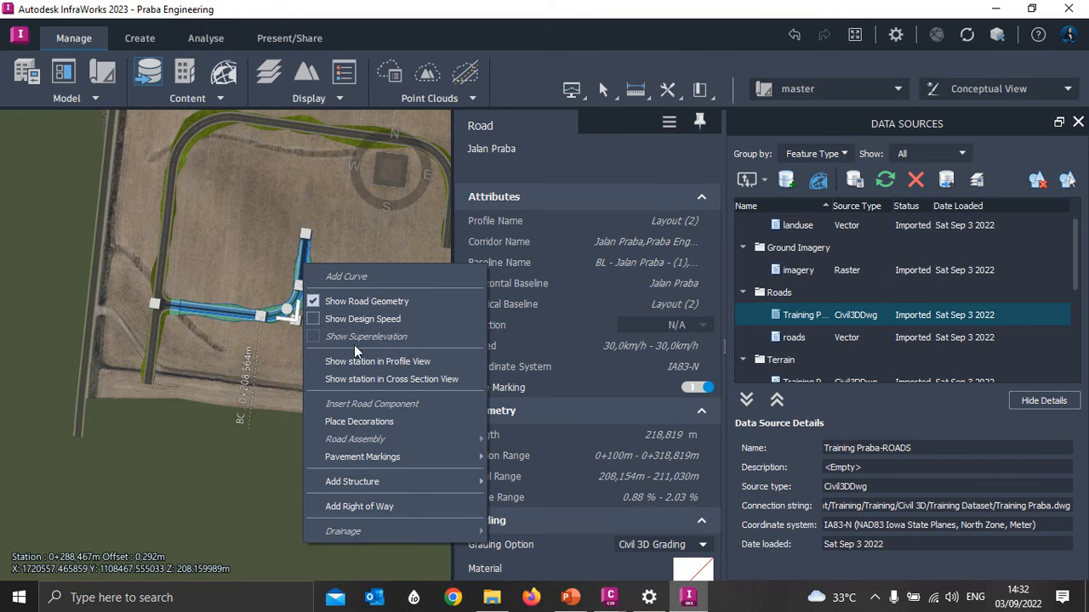
click(358, 377)
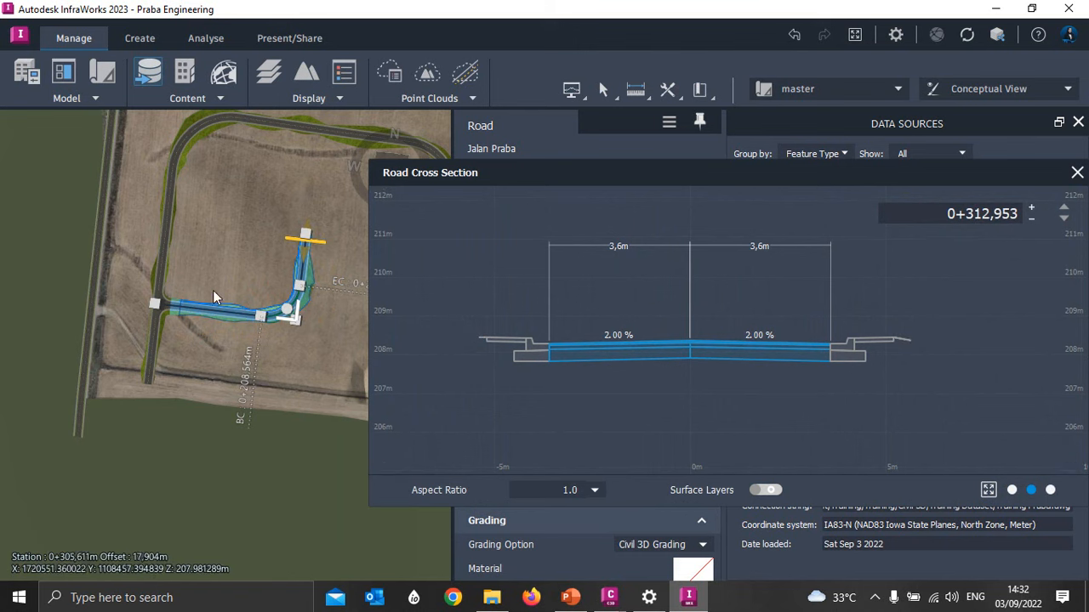
- Select Jalan Engineering and move its section marker to about station 10+146, near the northeastern curve
click(153, 341)
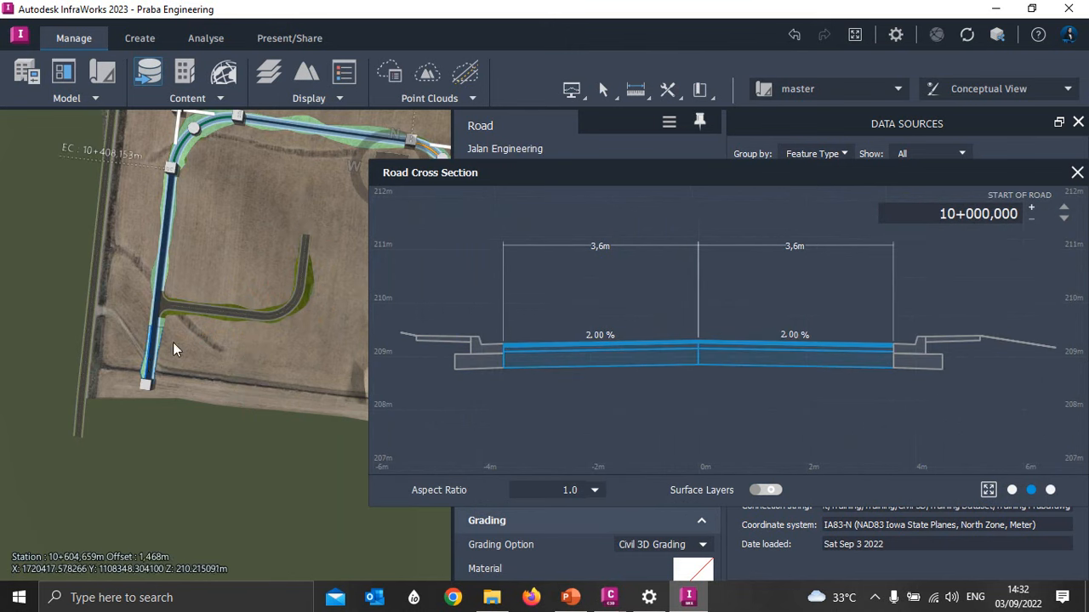
scroll(238, 234, down, 5)
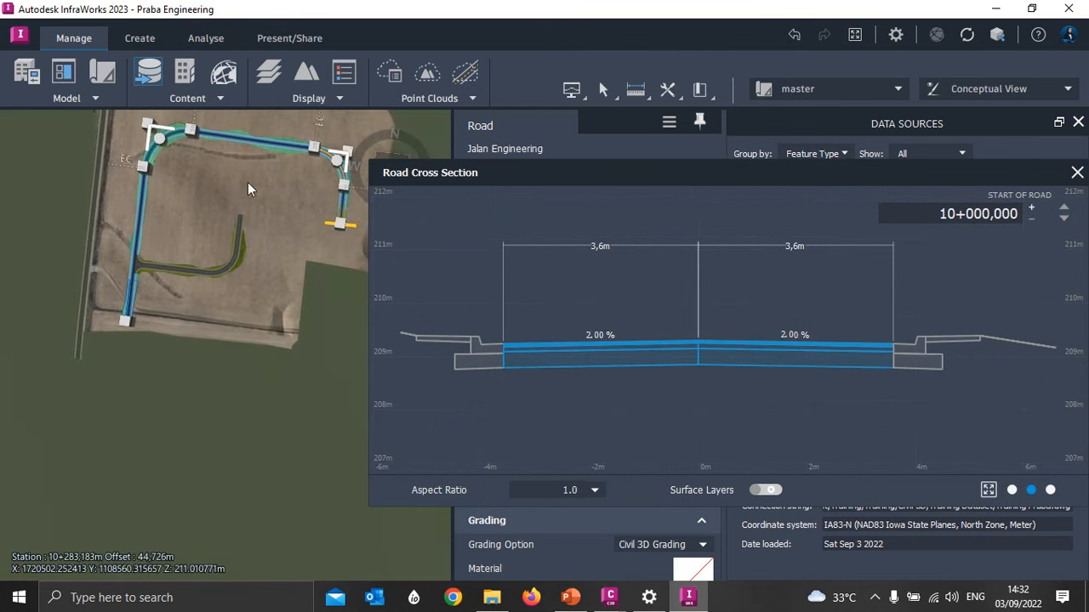
mouse_move(329, 209)
mouse_down()
mouse_move(335, 188)
mouse_move(302, 156)
mouse_move(174, 162)
mouse_move(161, 181)
mouse_move(154, 314)
mouse_move(169, 176)
mouse_move(248, 173)
mouse_move(301, 213)
mouse_move(299, 178)
mouse_up()
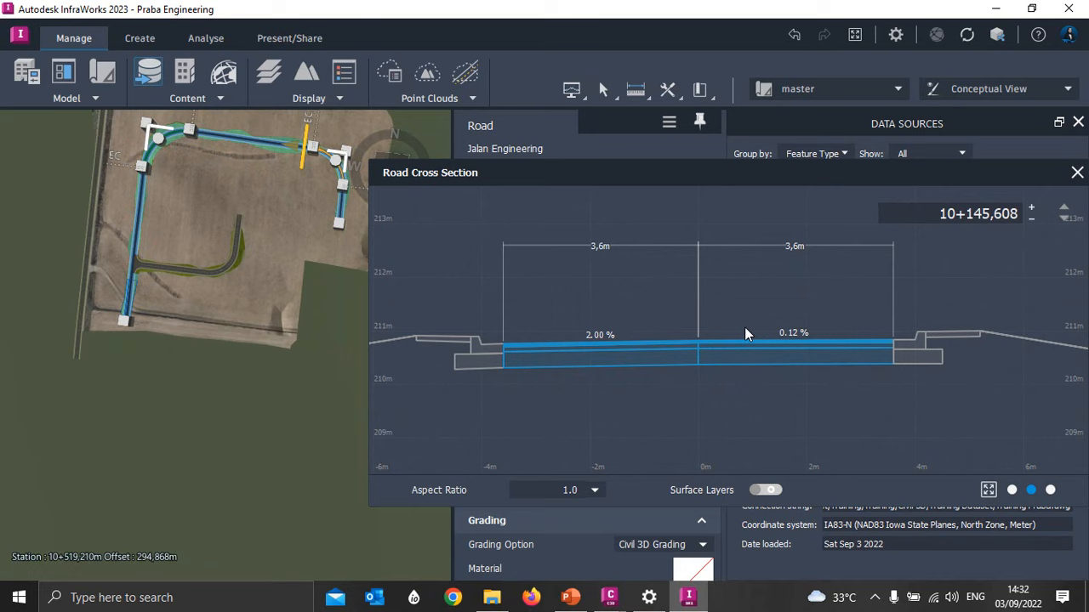
- Close the Jalan Engineering cross section and the data sources, and open the recent model JALAN TOL SERPONG - PONDOK AREN
click(1077, 175)
click(1077, 122)
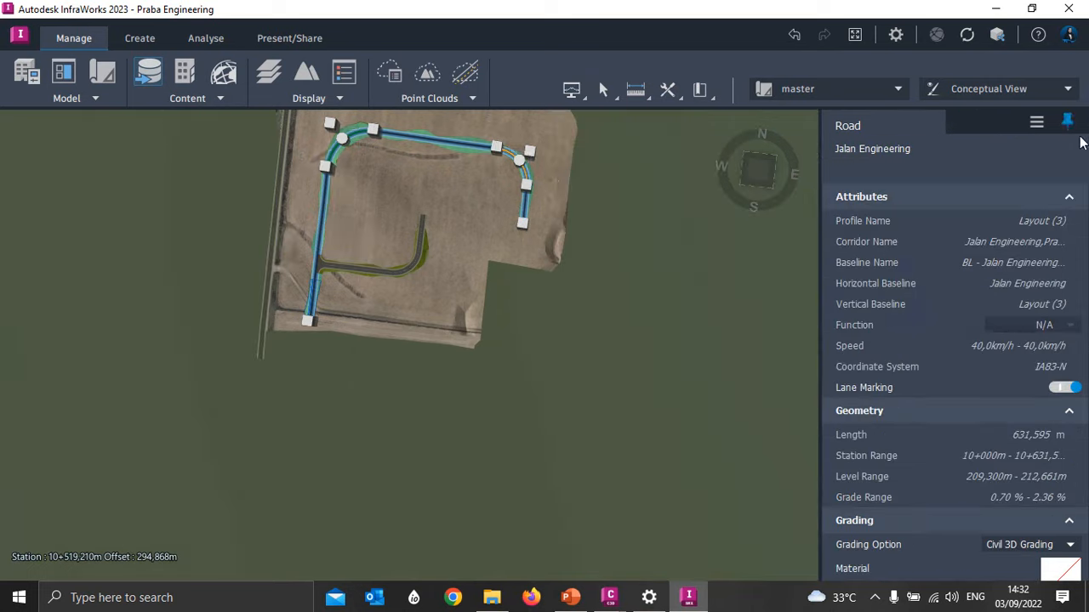
scroll(587, 413, down, 3)
middle_drag(283, 261, 270, 327)
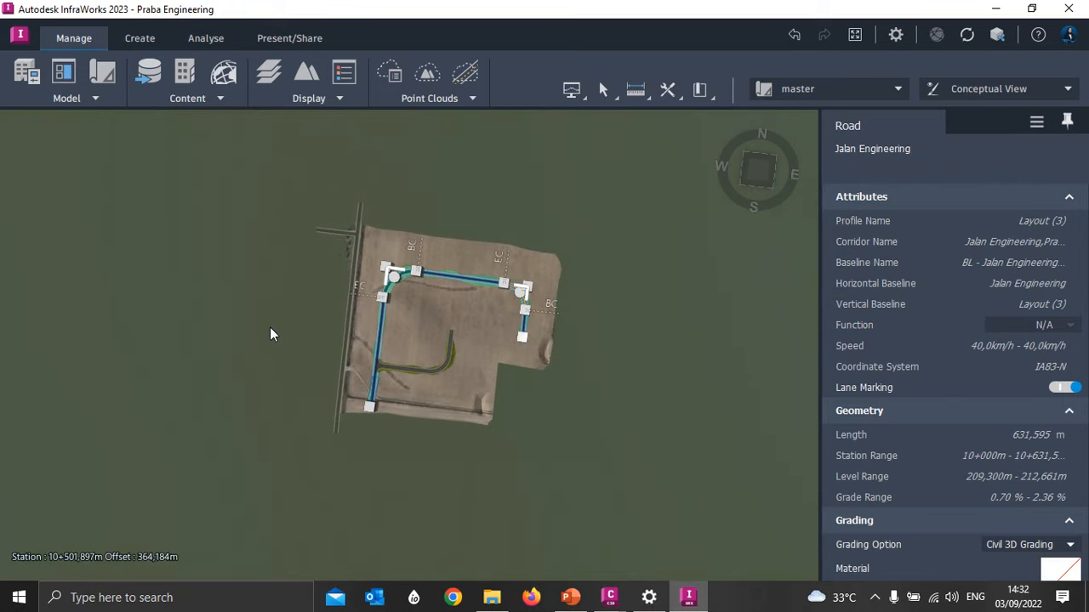
click(276, 323)
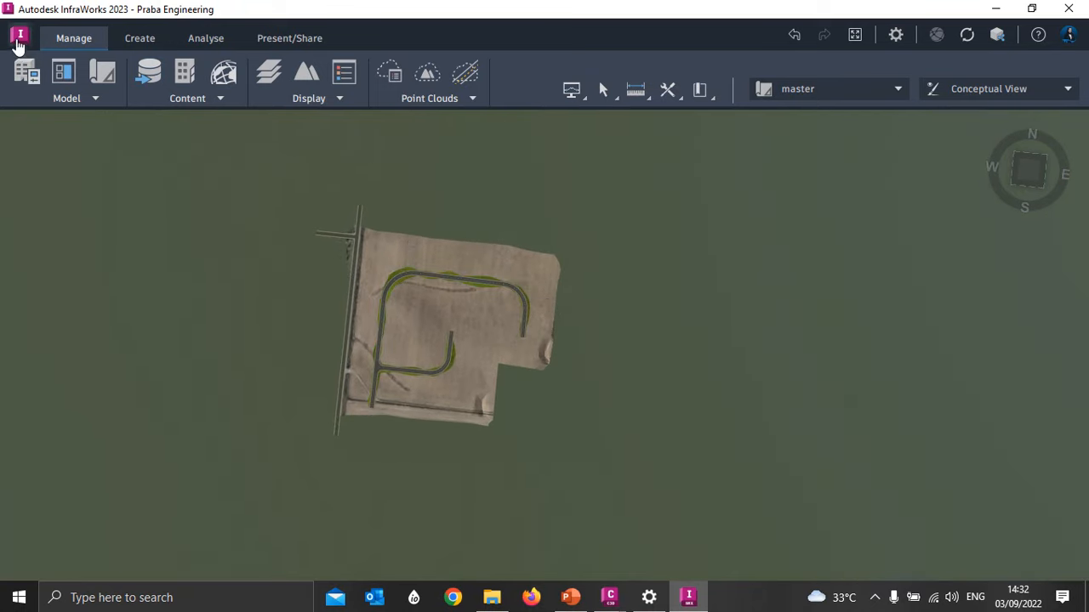
click(20, 38)
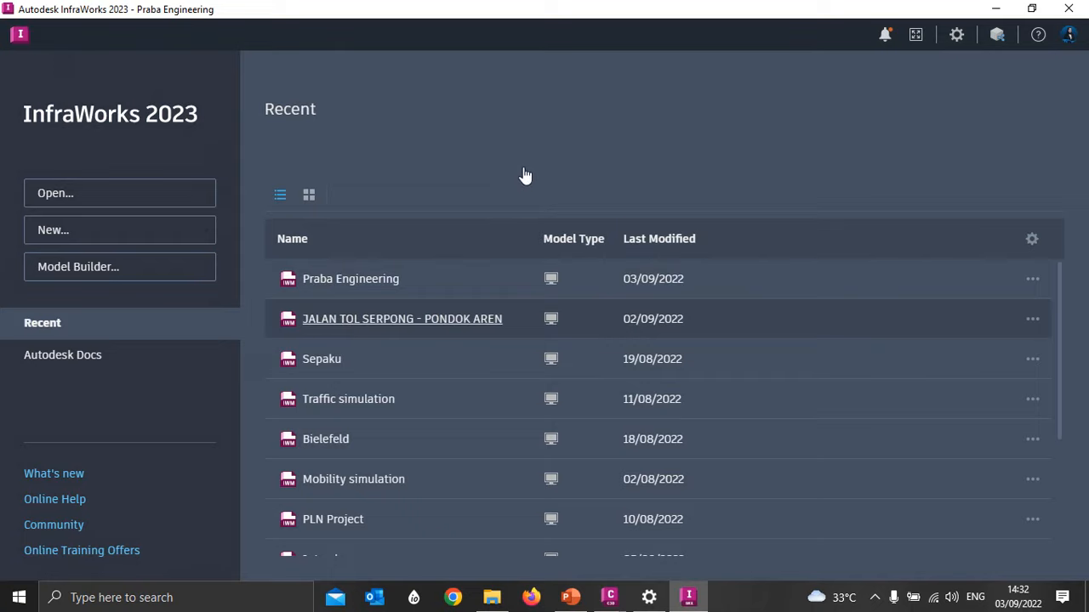
click(433, 323)
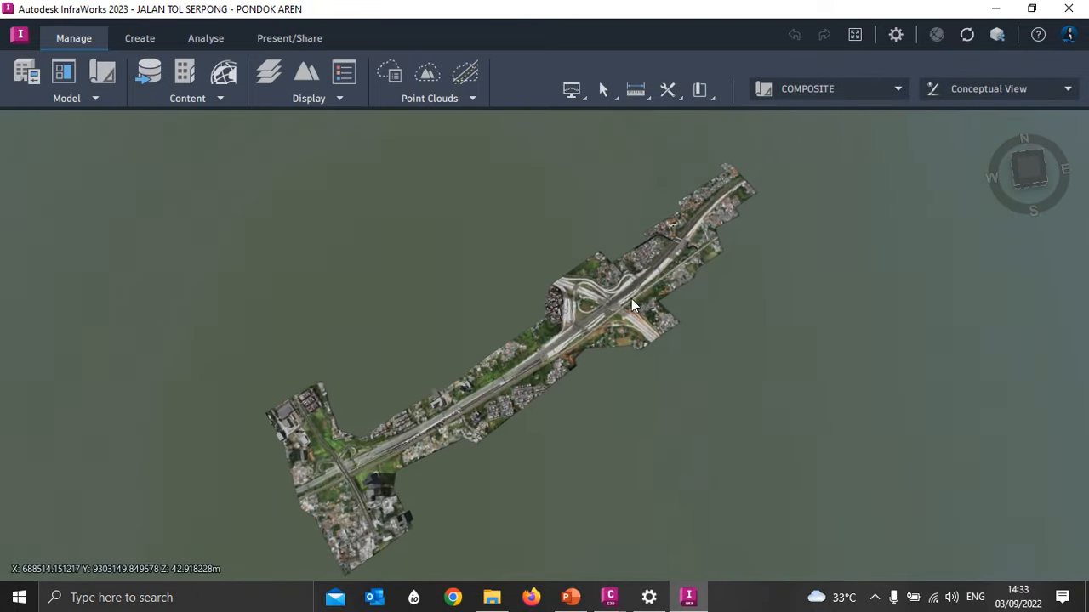
- Examine the toll road from the interchange to its southwestern stretch, from above and in a tilted overview
scroll(602, 332, up, 5)
drag(575, 398, 395, 295)
scroll(626, 344, down, 1)
scroll(391, 318, up, 5)
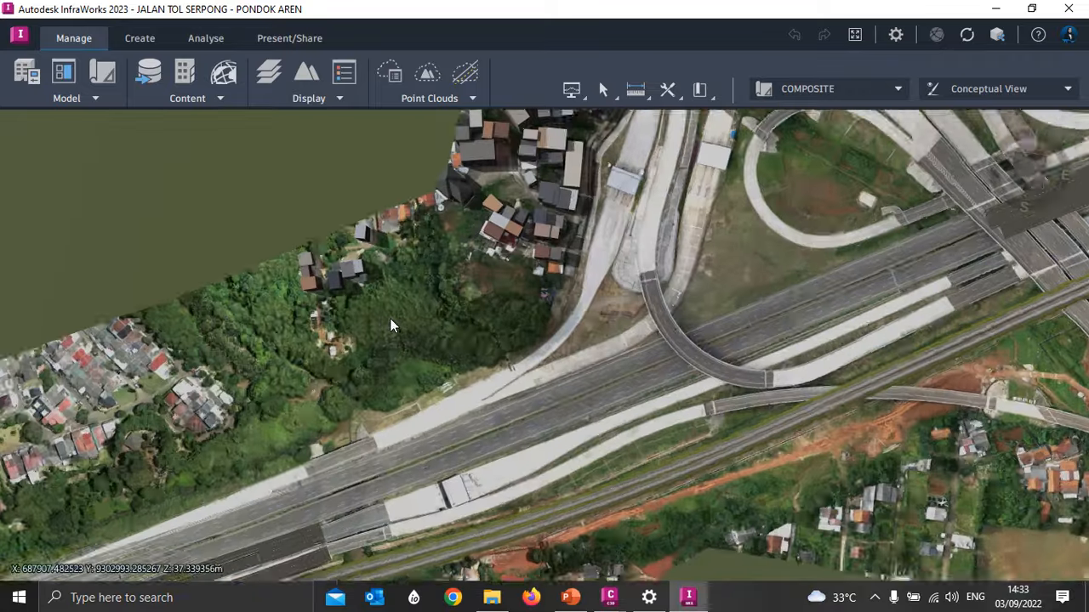
scroll(347, 266, down, 3)
right_drag(274, 322, 501, 182)
right_drag(185, 425, 564, 239)
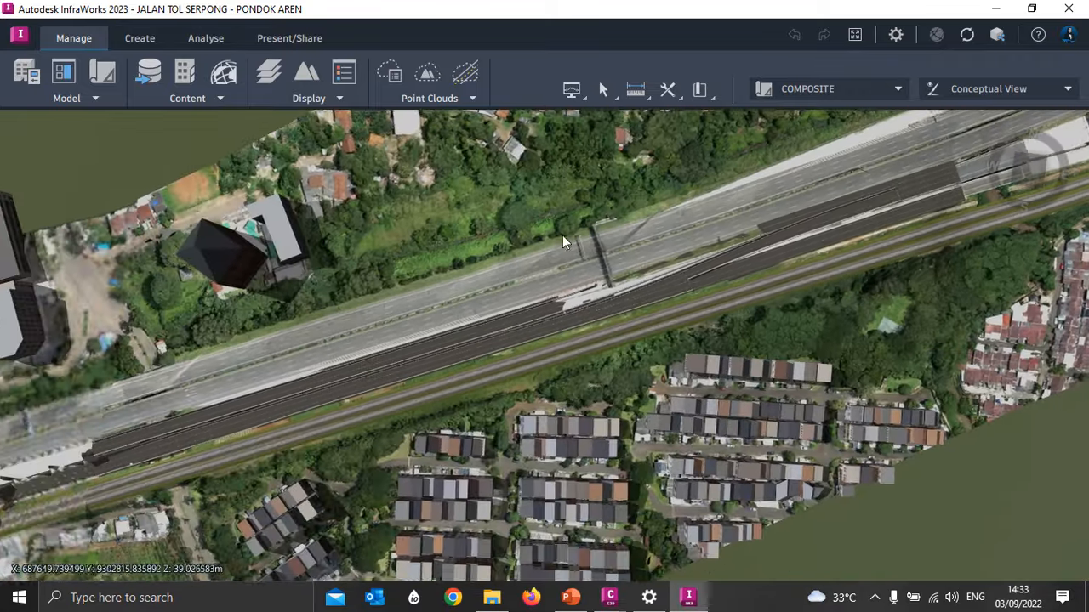
drag(544, 357, 576, 257)
scroll(572, 268, down, 5)
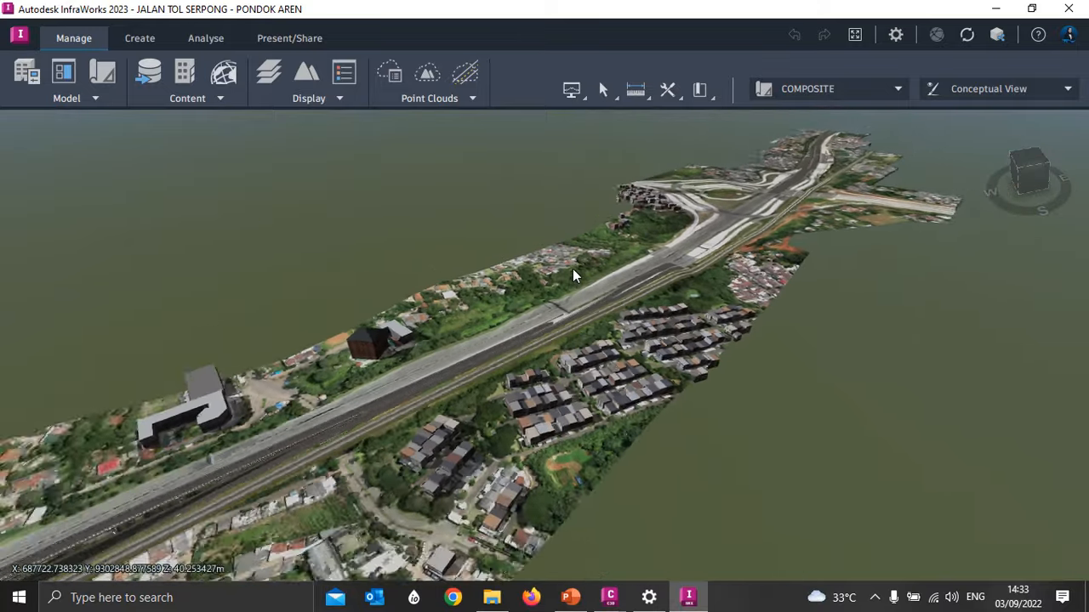
- Examine the toll road from its southwestern stretch to the widened section northeast of the interchange, from above and at road level
drag(495, 470, 380, 391)
scroll(379, 391, down, 3)
drag(518, 340, 456, 331)
middle_drag(657, 213, 408, 493)
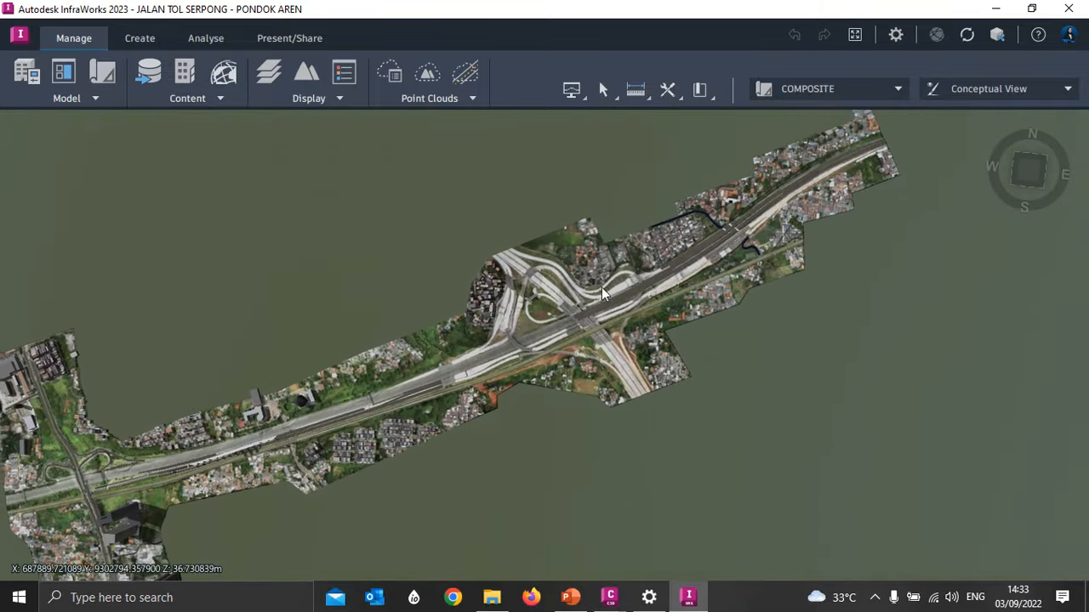
scroll(712, 243, up, 3)
scroll(712, 243, up, 5)
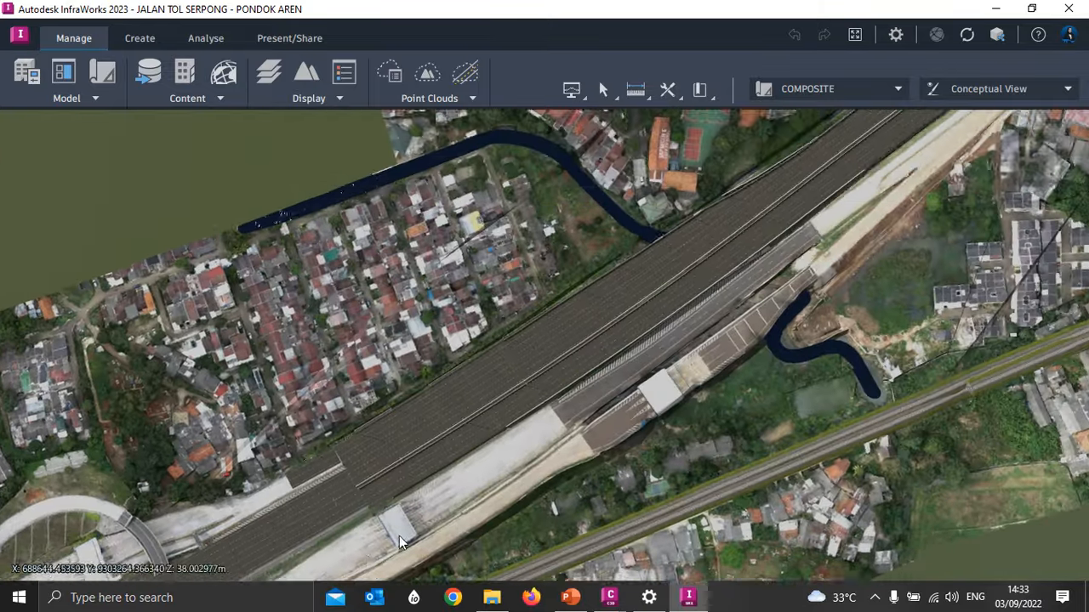
drag(399, 536, 629, 299)
scroll(438, 406, up, 5)
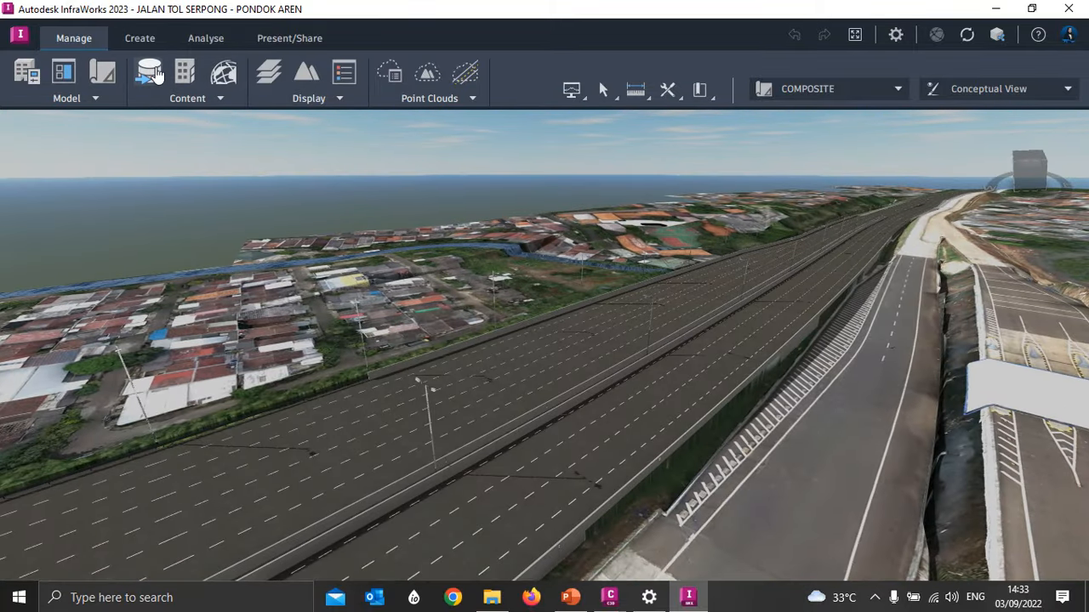
- Turn on the roads surface layer under Roads & Railways and apply the change to the model
click(270, 72)
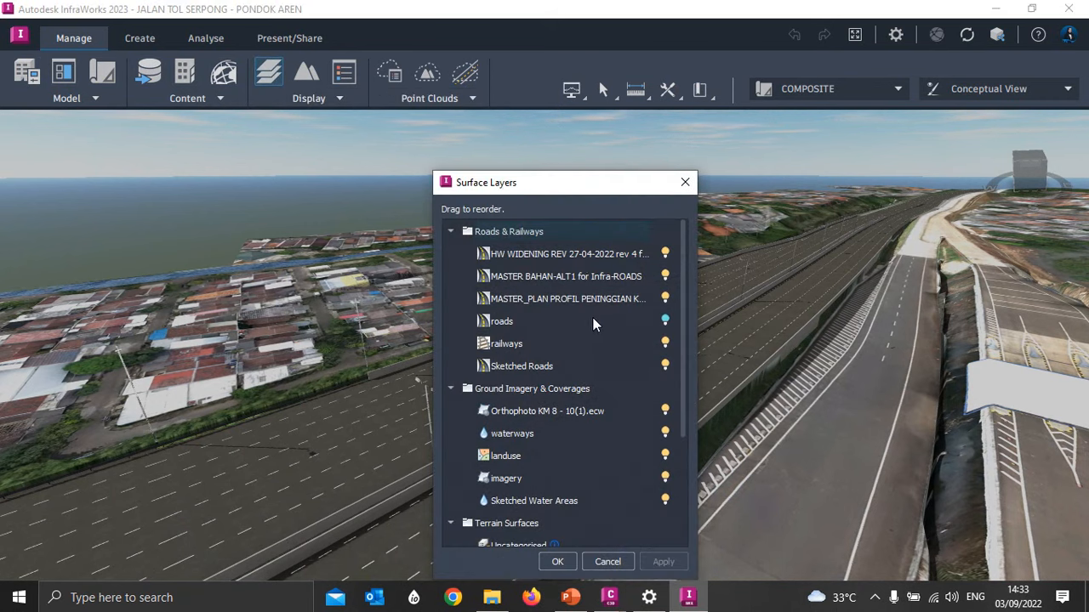
click(666, 322)
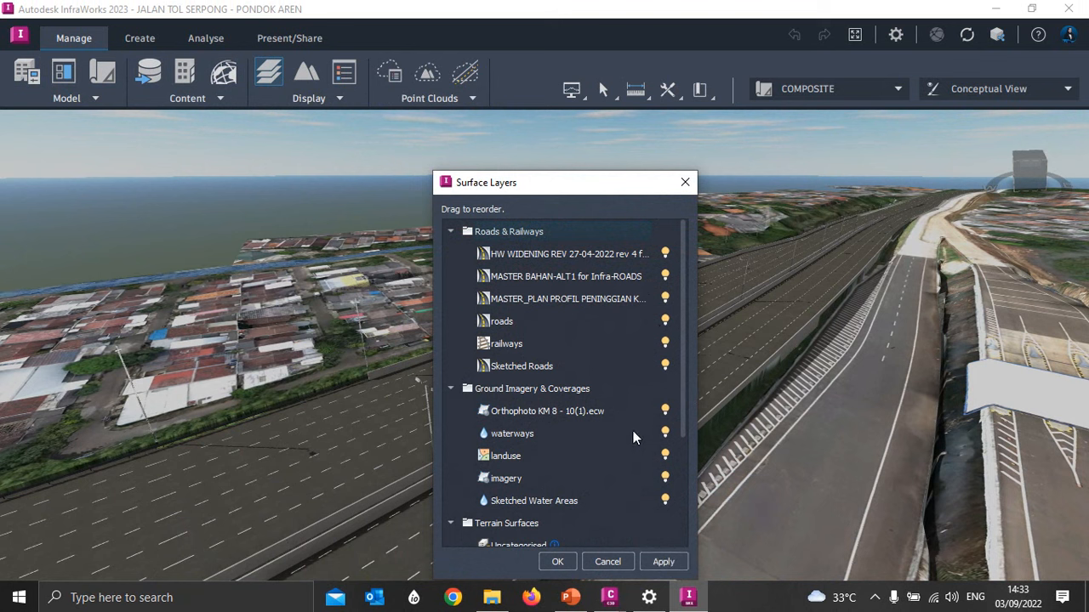
click(665, 565)
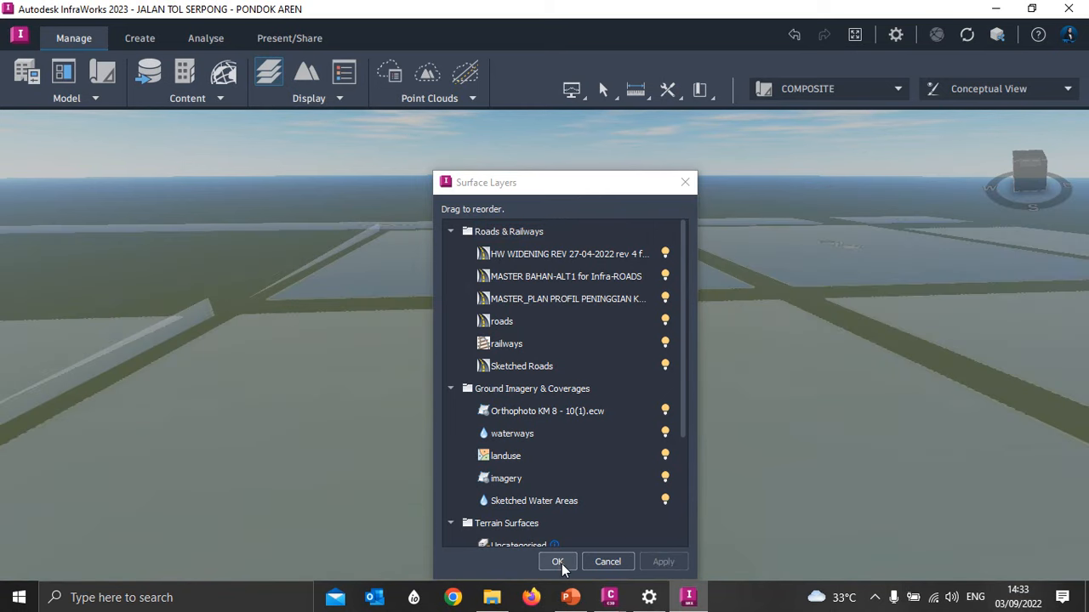
click(557, 562)
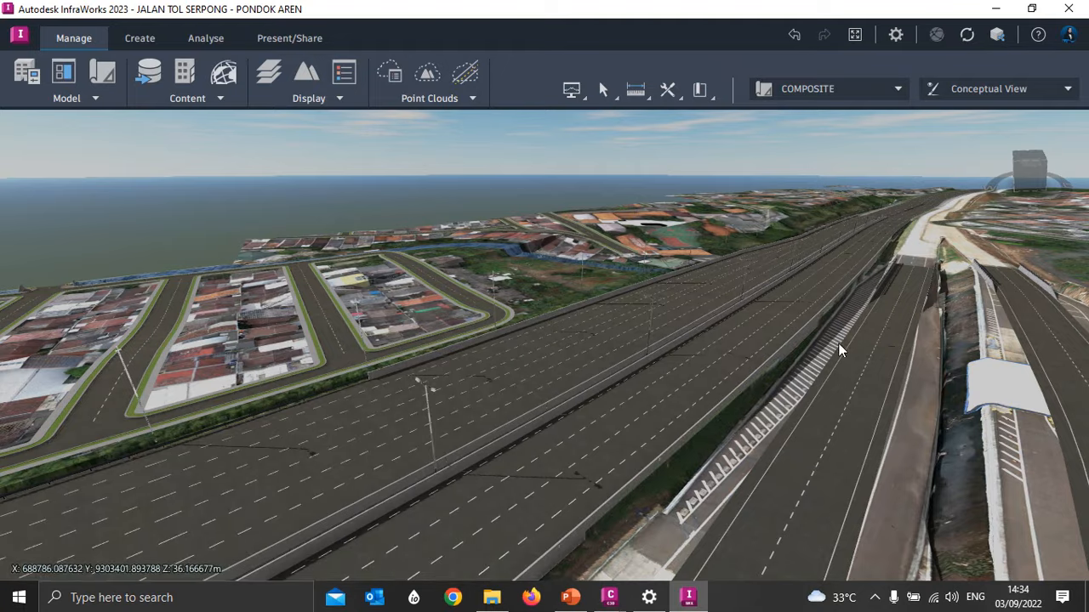
- Examine the interchange and the surrounding residential streets with the roads layer shown, from above and in a tilted view
drag(840, 349, 713, 425)
scroll(713, 295, down, 8)
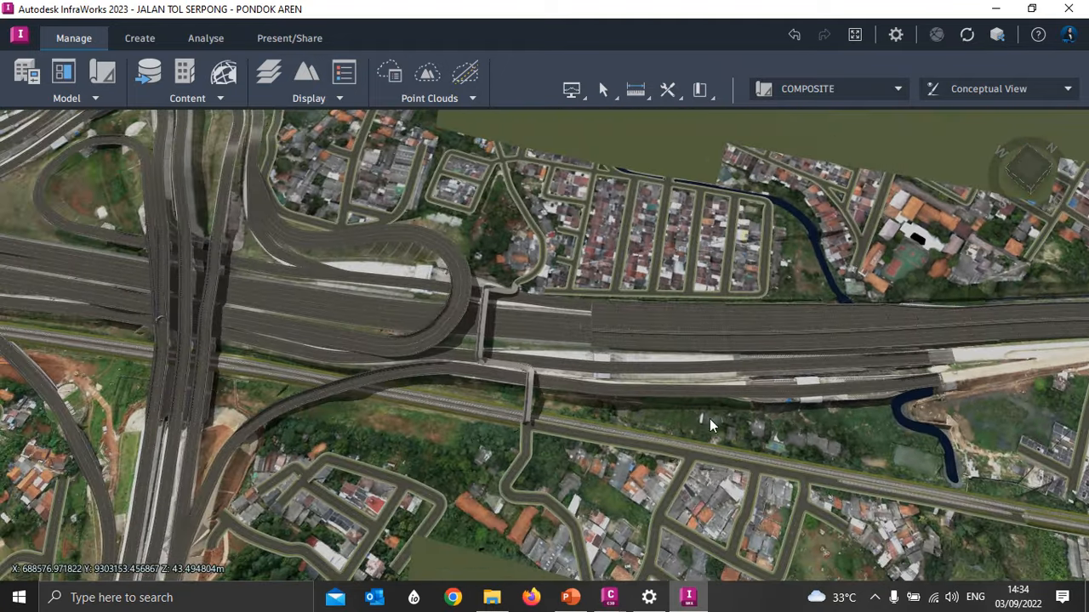
middle_drag(713, 425, 864, 421)
middle_drag(82, 389, 357, 448)
middle_drag(176, 409, 352, 448)
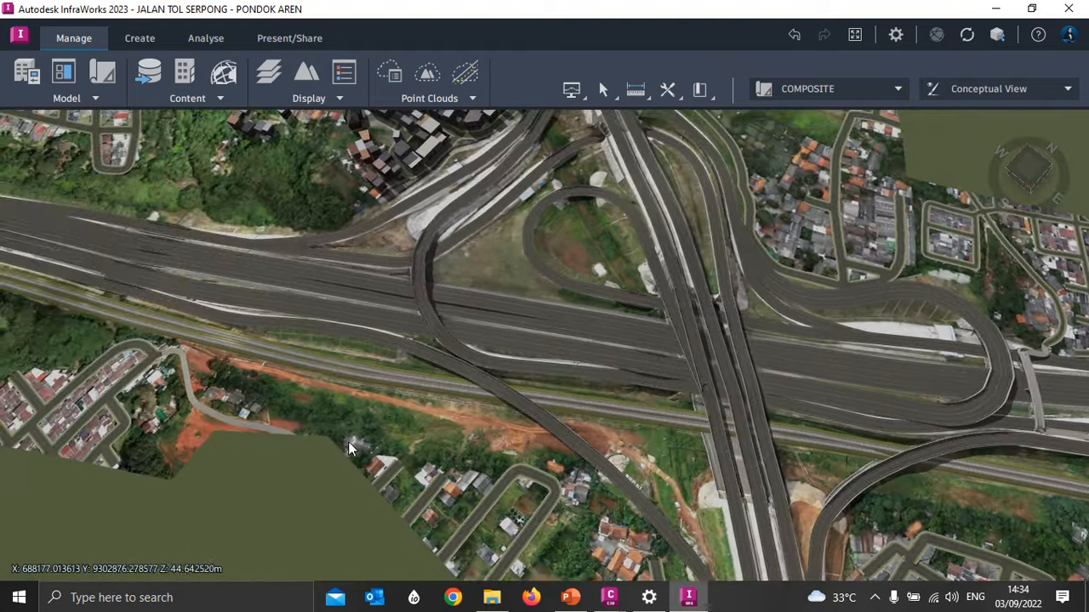
drag(349, 449, 515, 361)
scroll(457, 367, down, 3)
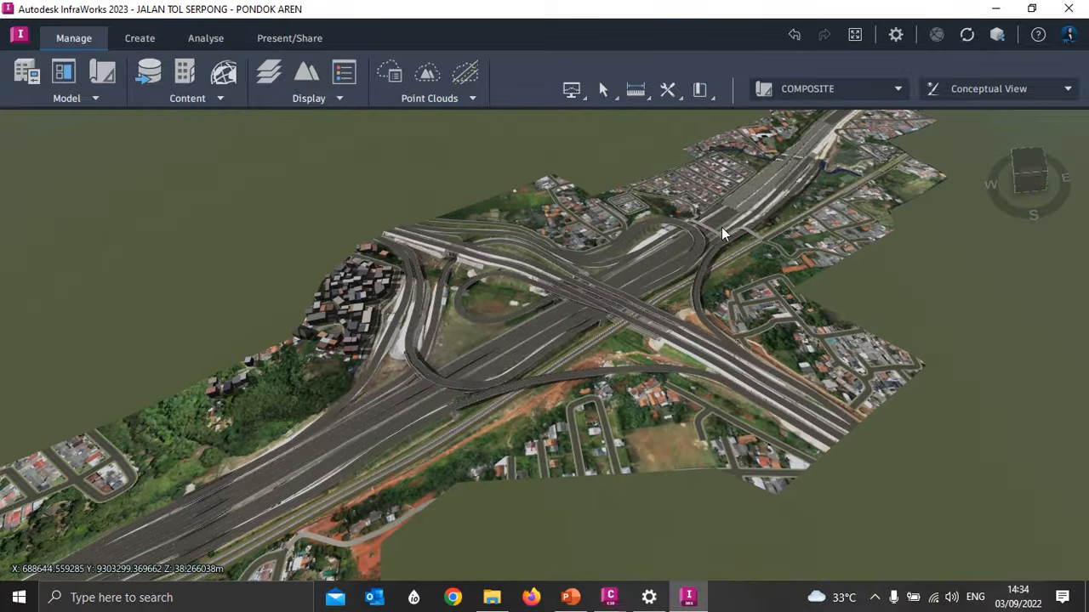
scroll(721, 234, up, 5)
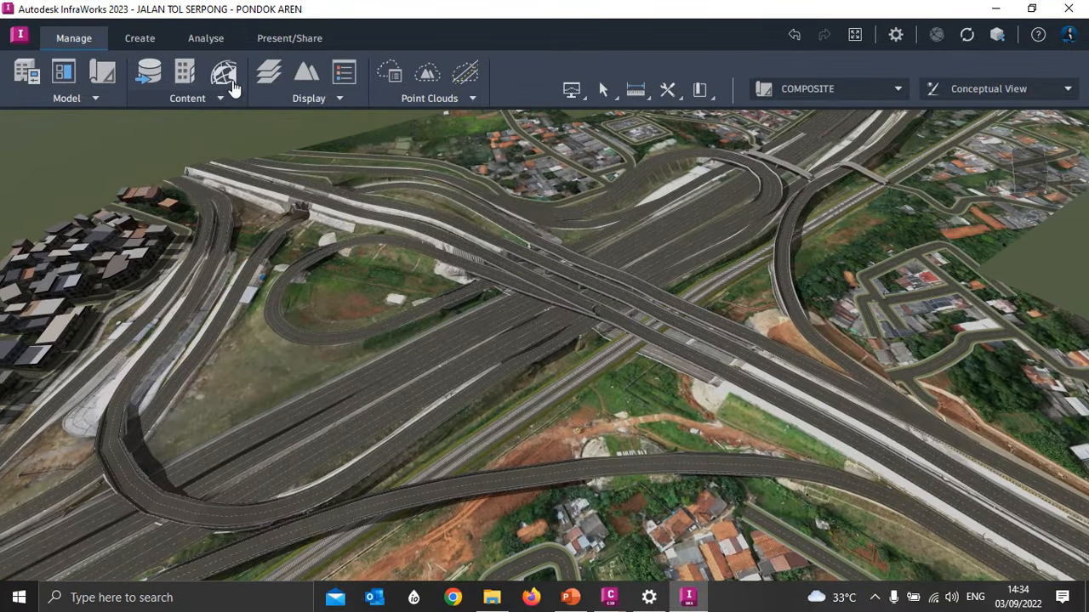
- Turn off the roads surface layer under Roads & Railways
click(269, 72)
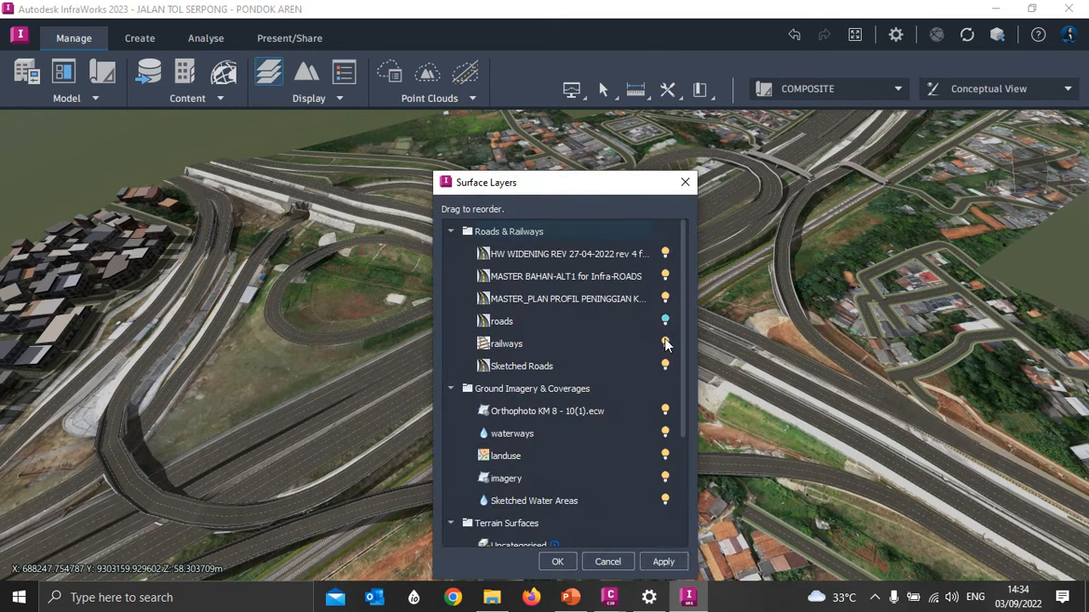
click(551, 565)
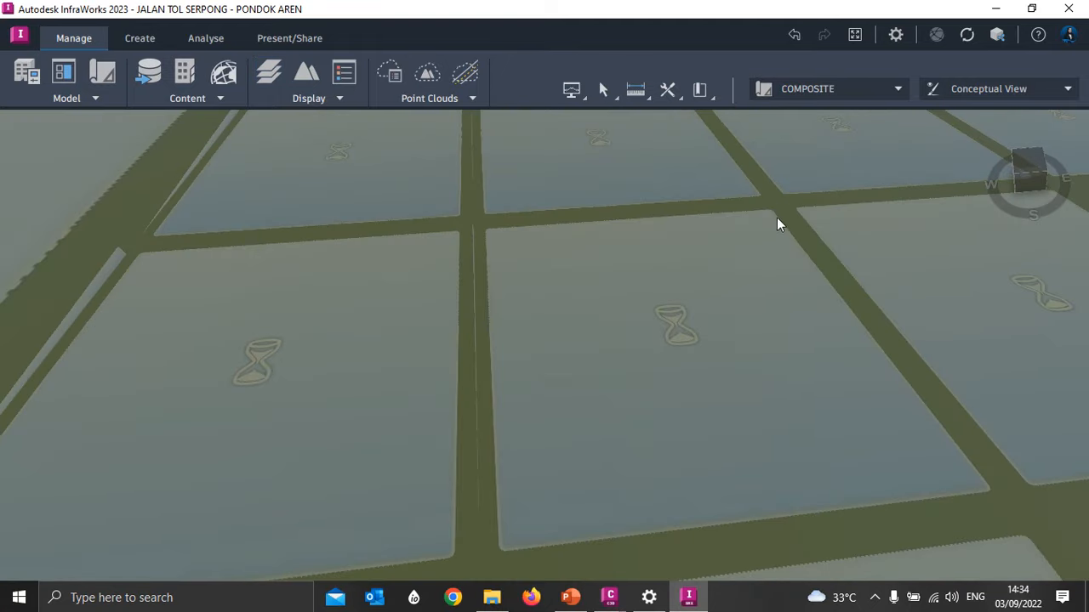
- Select the railway where it crosses the interchange to check its properties, and clear the selection
drag(647, 353, 617, 380)
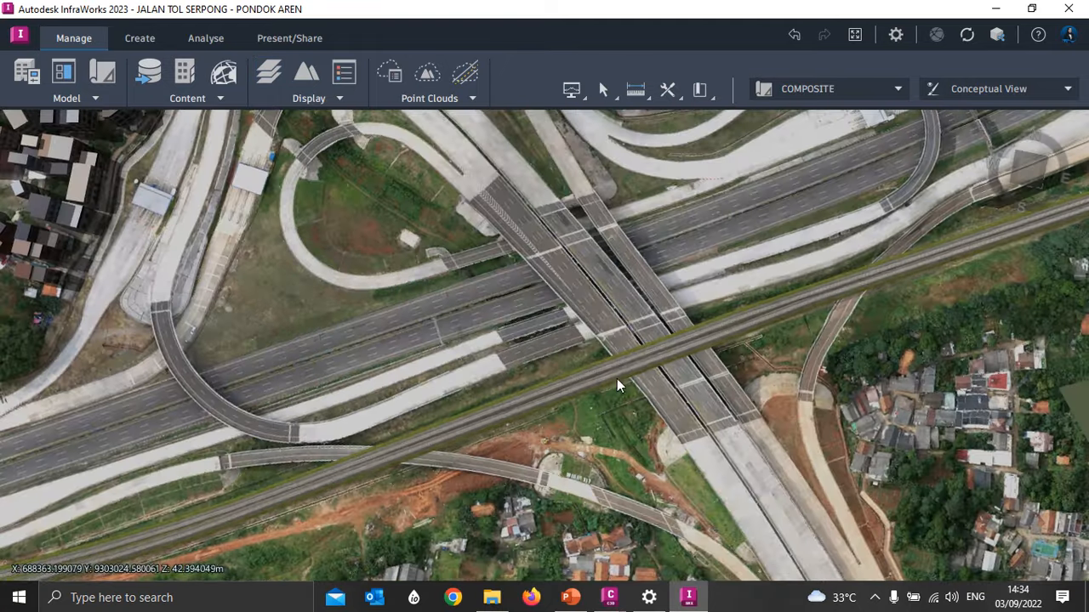
scroll(630, 367, up, 4)
click(618, 379)
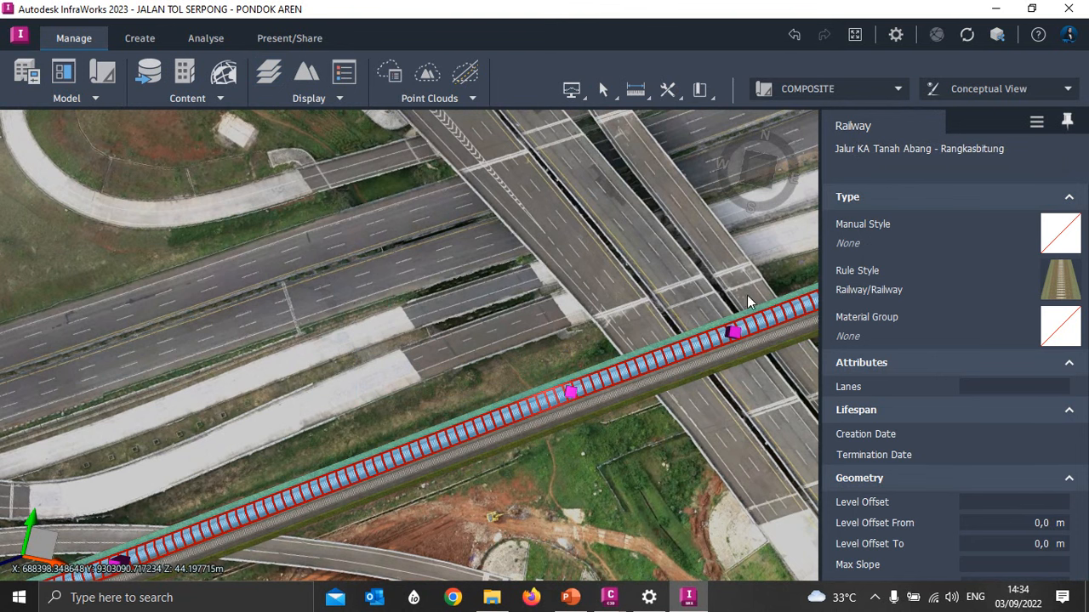
click(644, 448)
scroll(689, 319, down, 6)
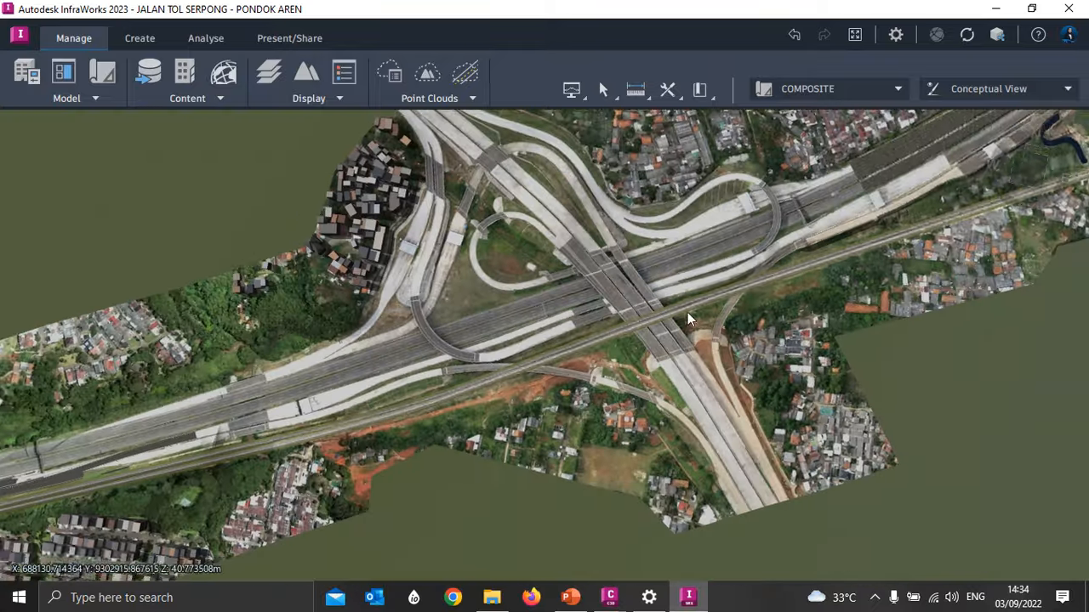
- Examine the toll road southwest of the interchange as far as the overpass and its turnaround beside the high-rise buildings
middle_drag(689, 319, 1037, 217)
middle_drag(191, 409, 616, 293)
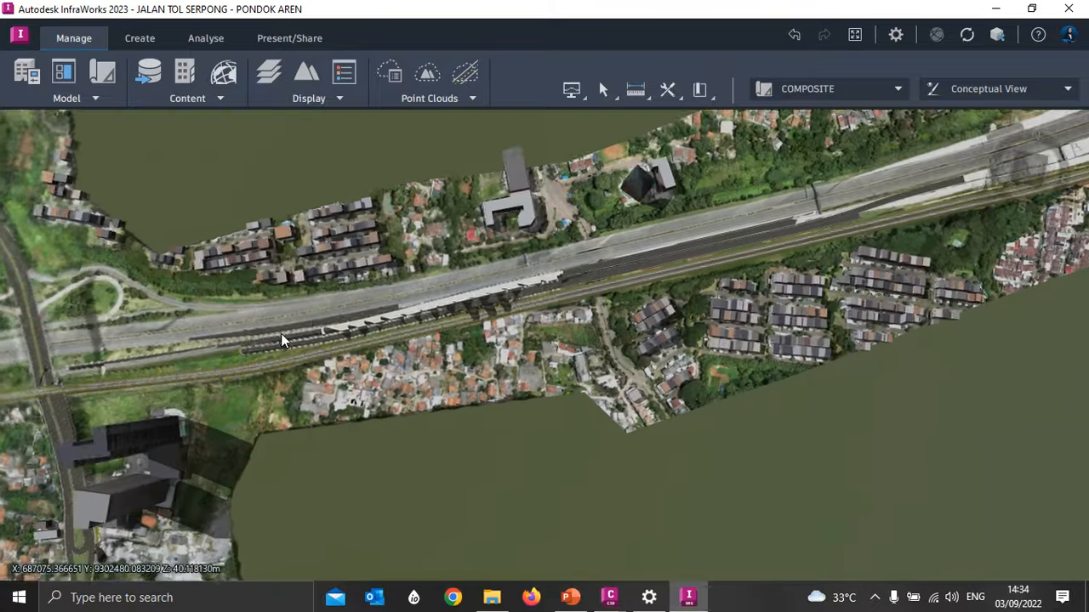
middle_drag(281, 340, 625, 298)
middle_drag(311, 371, 451, 332)
drag(384, 396, 519, 385)
scroll(329, 375, up, 5)
middle_drag(328, 260, 264, 129)
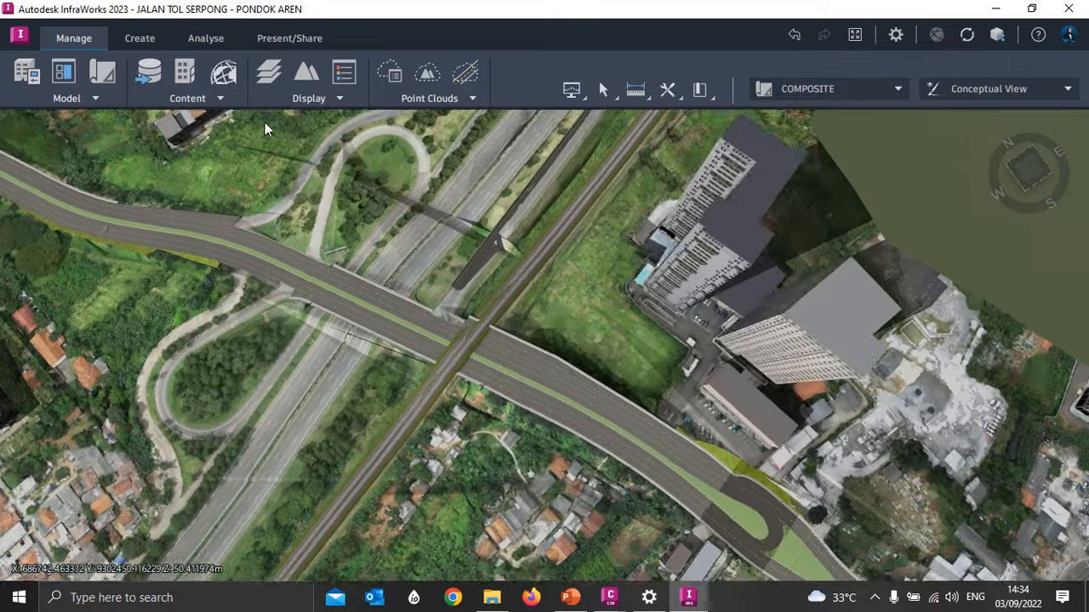
middle_drag(465, 387, 354, 245)
drag(587, 475, 363, 418)
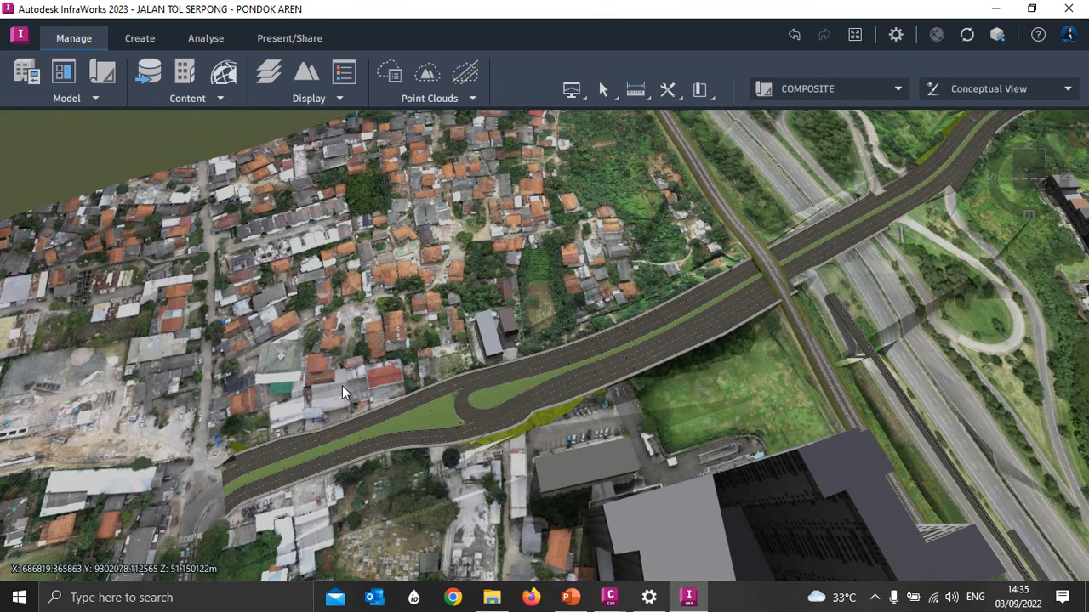
shift+middle_drag(426, 423, 642, 279)
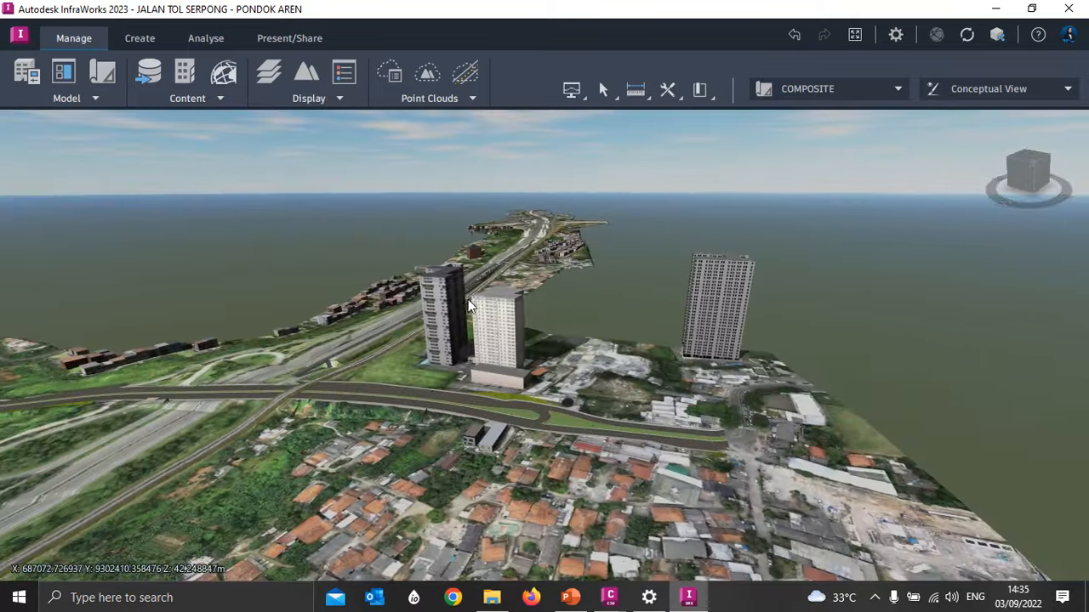
- Select the Associate Tower building beside the overpass to check its properties, and clear the selection
scroll(472, 310, up, 6)
click(475, 315)
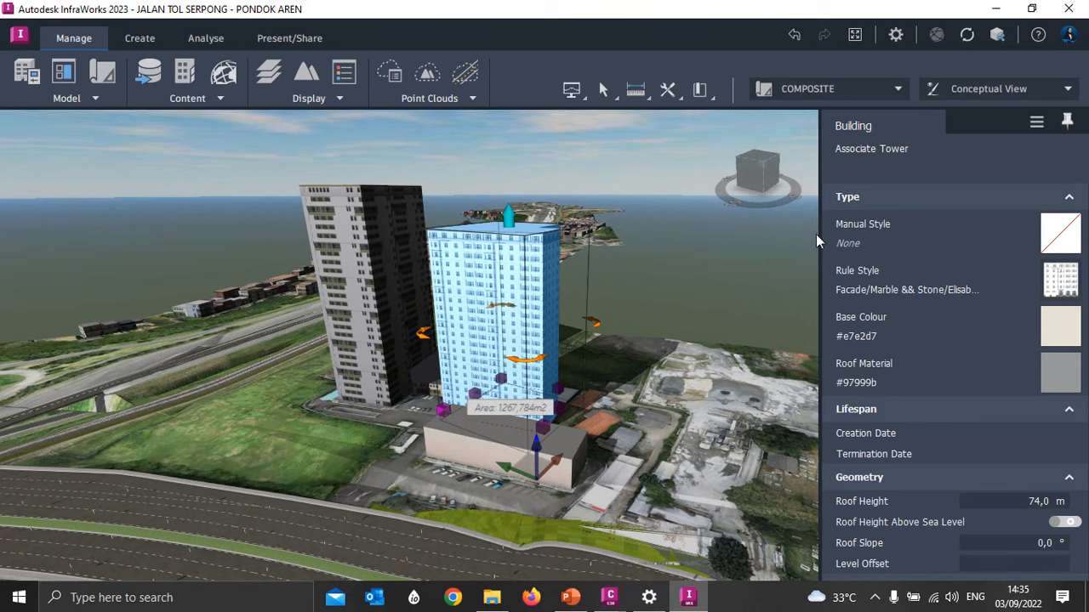
click(752, 353)
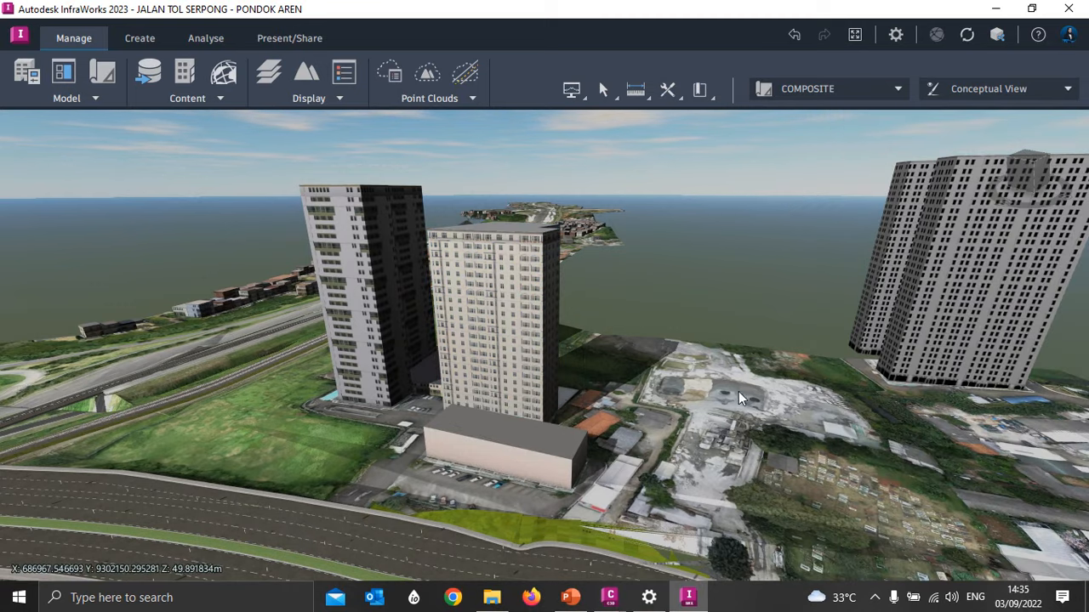
- Examine the toll road corridor from the southwestern overpass northeastward to the interchange and the waterway crossing beyond it
drag(737, 392, 593, 519)
scroll(594, 513, down, 3)
scroll(597, 517, down, 5)
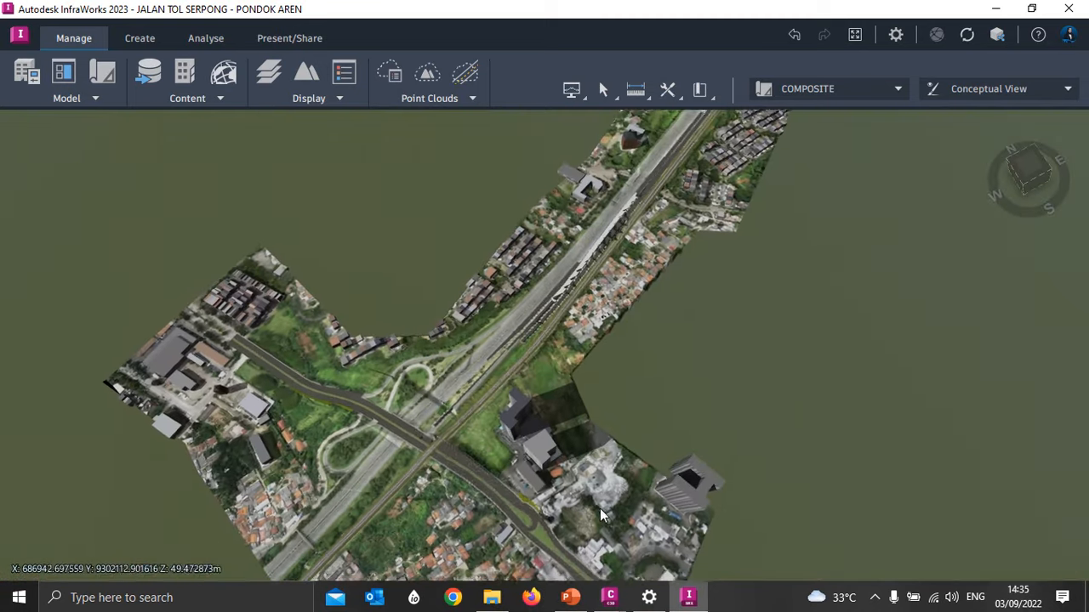
middle_drag(352, 421, 429, 449)
middle_drag(604, 361, 479, 491)
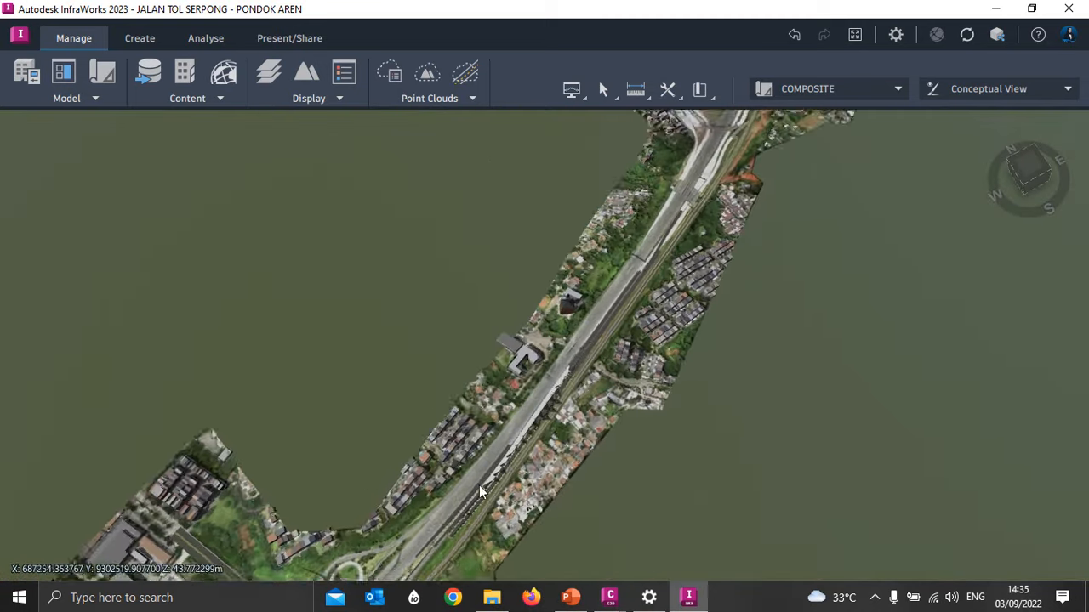
middle_drag(570, 434, 451, 584)
middle_drag(623, 258, 484, 486)
scroll(482, 486, up, 8)
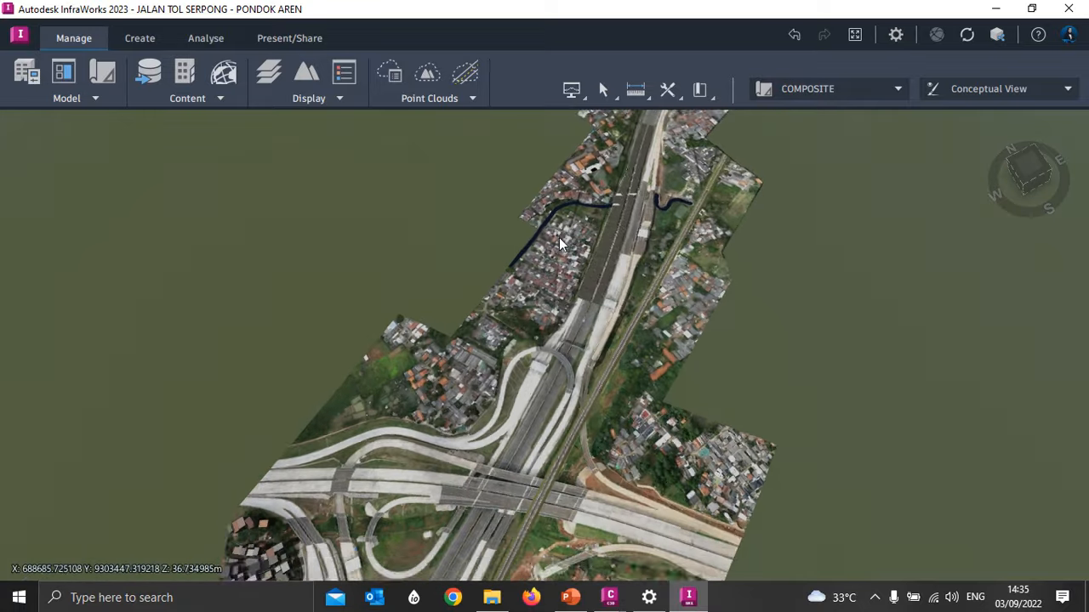
scroll(581, 299, down, 4)
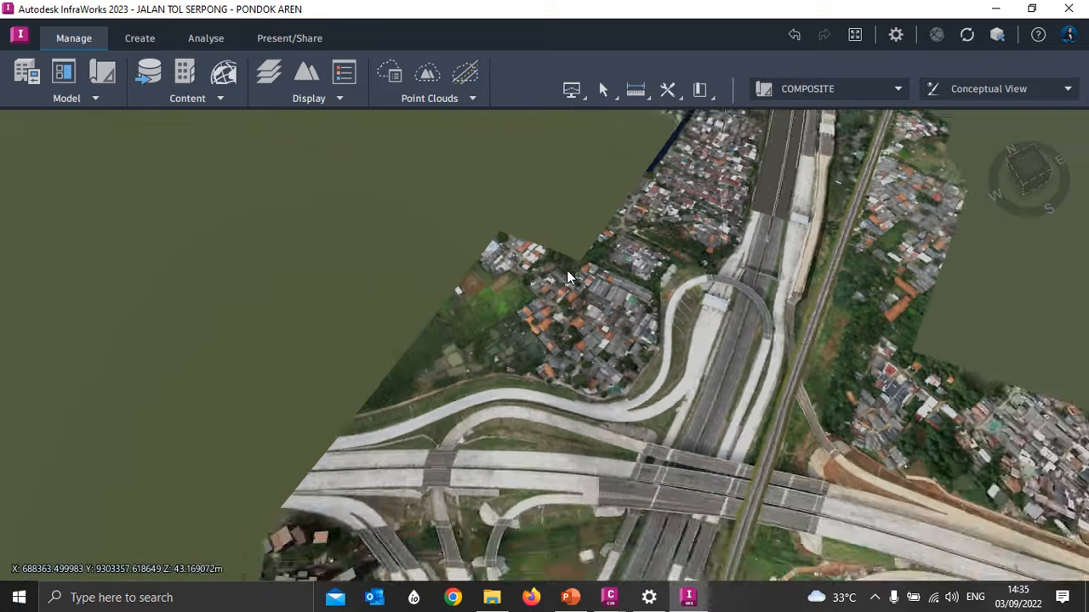
middle_drag(476, 519, 460, 315)
middle_drag(362, 429, 455, 366)
drag(502, 365, 502, 238)
scroll(510, 340, up, 5)
- Minimize InfraWorks to return to Training Praba in Civil 3D, and examine the Jalan Praba corridor's curve around station 0+225 to 0+250
click(995, 9)
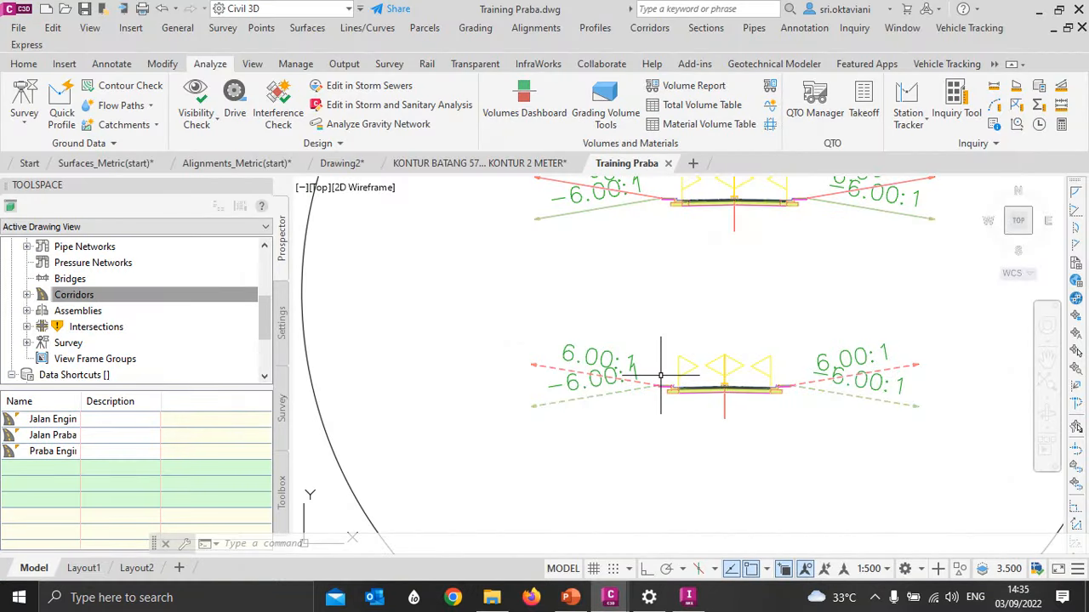
mouse_move(660, 375)
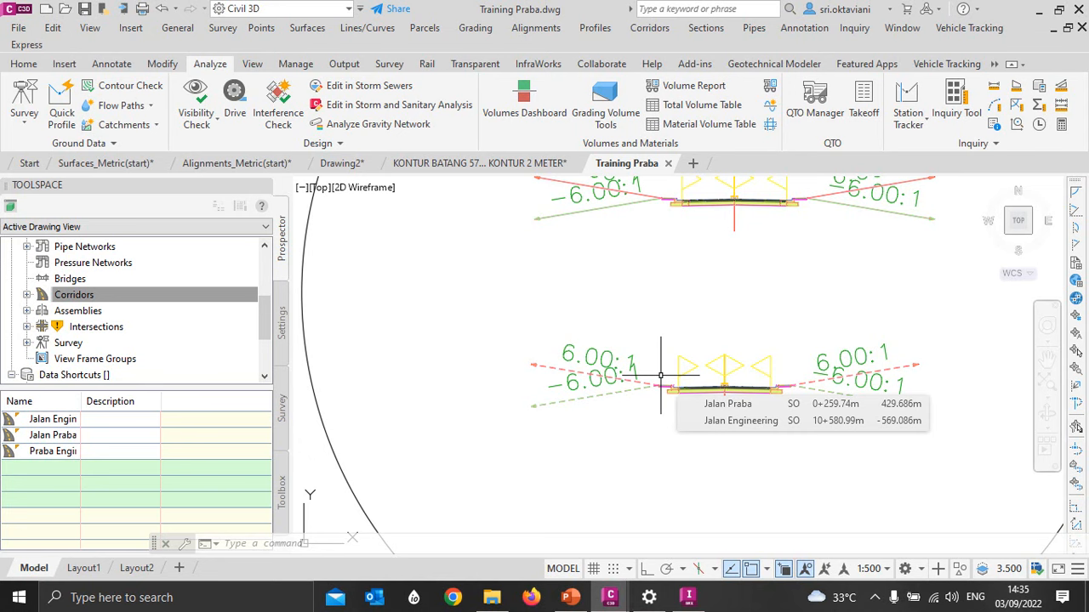
scroll(700, 263, down, 2)
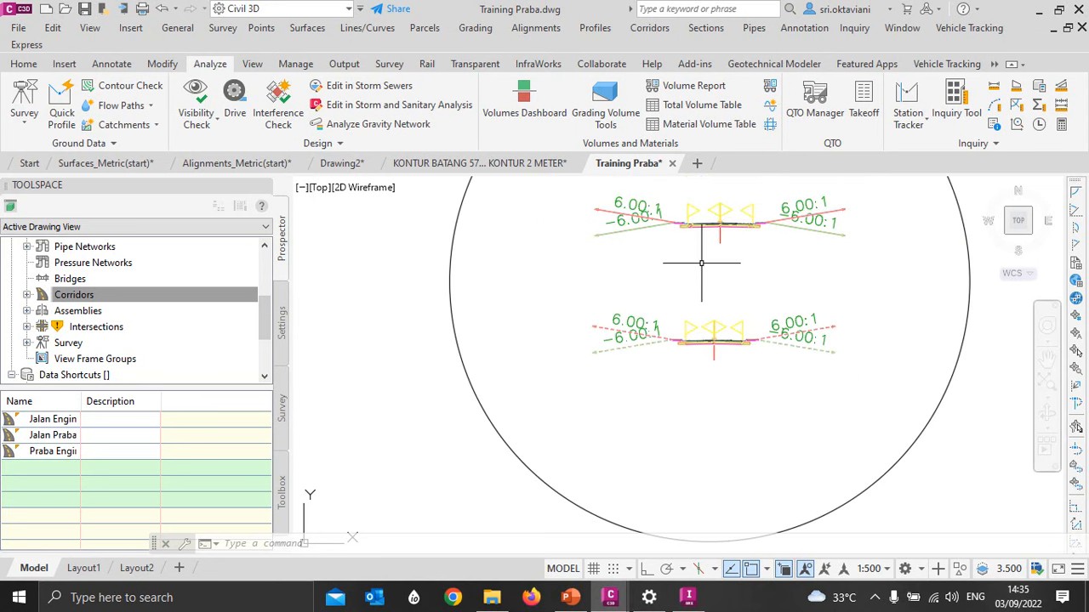
key(Escape)
key(Escape)
key(Escape)
scroll(768, 257, down, 4)
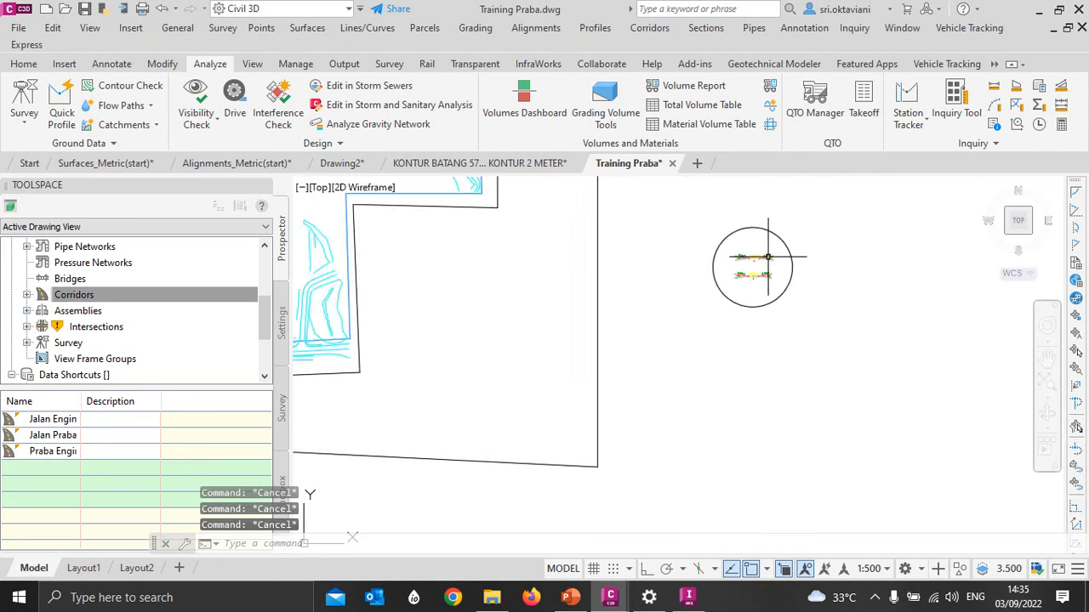
scroll(766, 257, down, 5)
scroll(610, 358, up, 2)
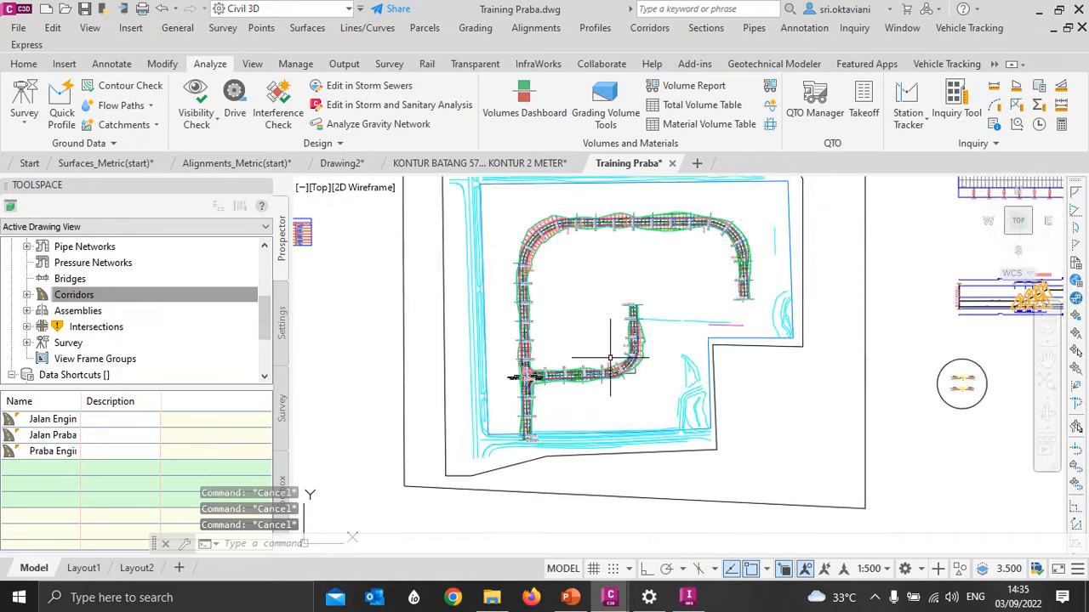
scroll(610, 359, up, 5)
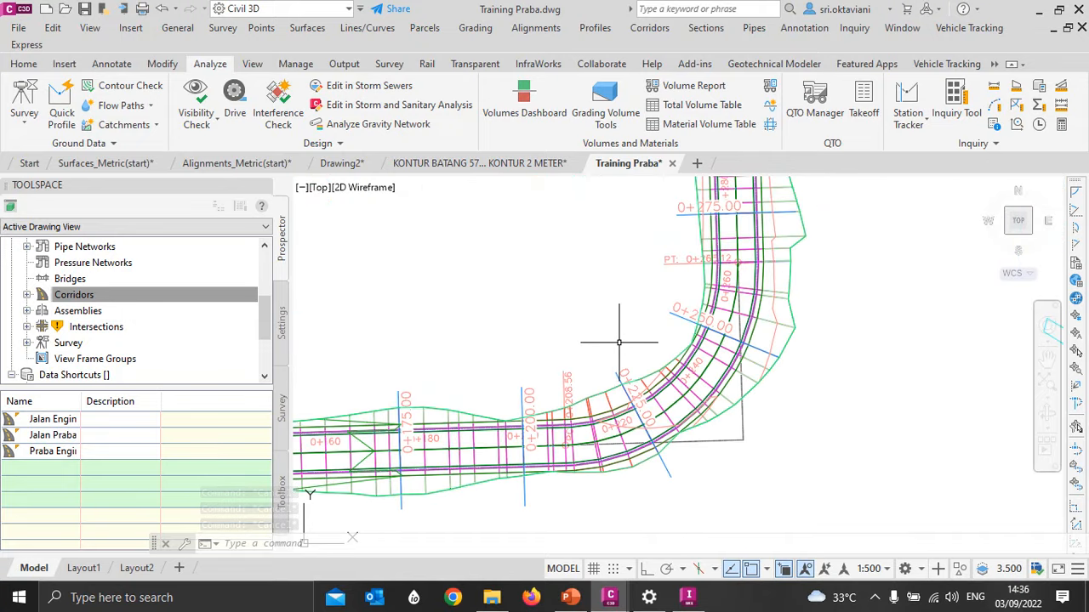
- Open the construction properties of the Jalan Utama assembly, the lower of the two assemblies inside the circle
scroll(518, 301, down, 5)
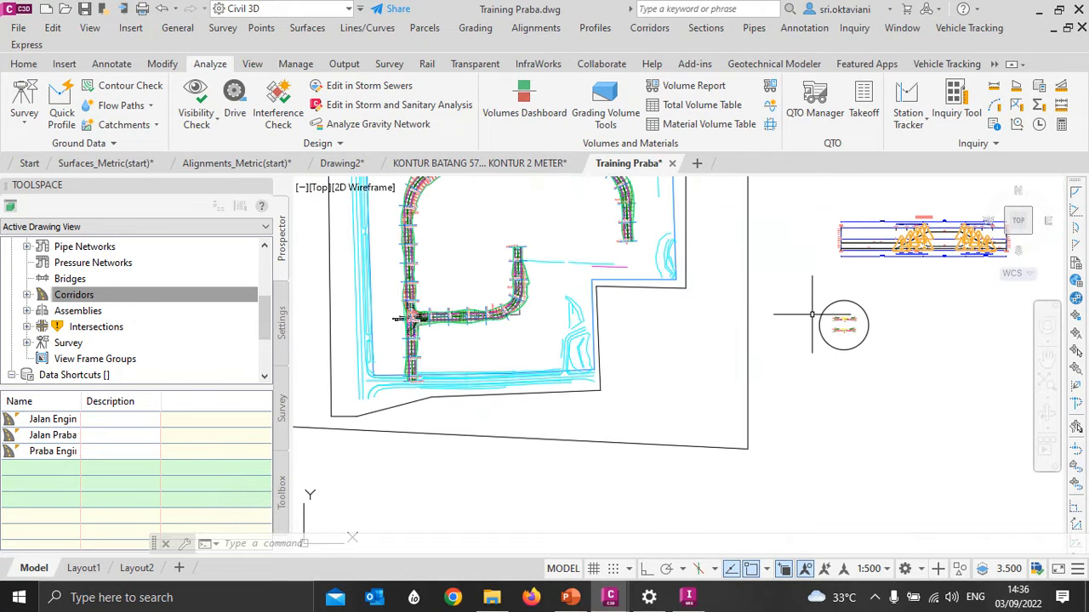
scroll(811, 314, up, 2)
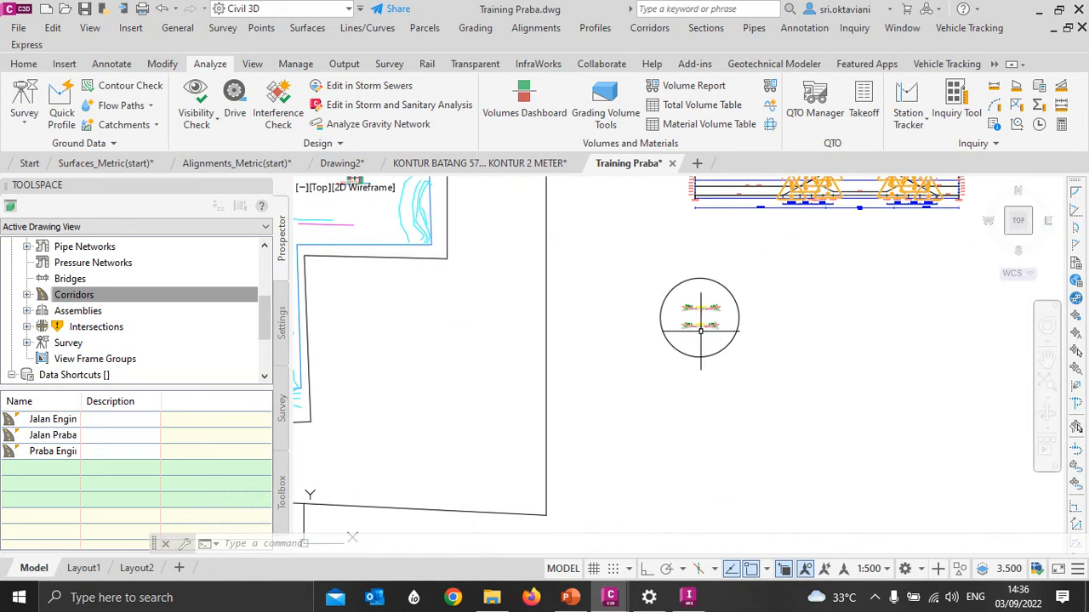
scroll(718, 338, up, 5)
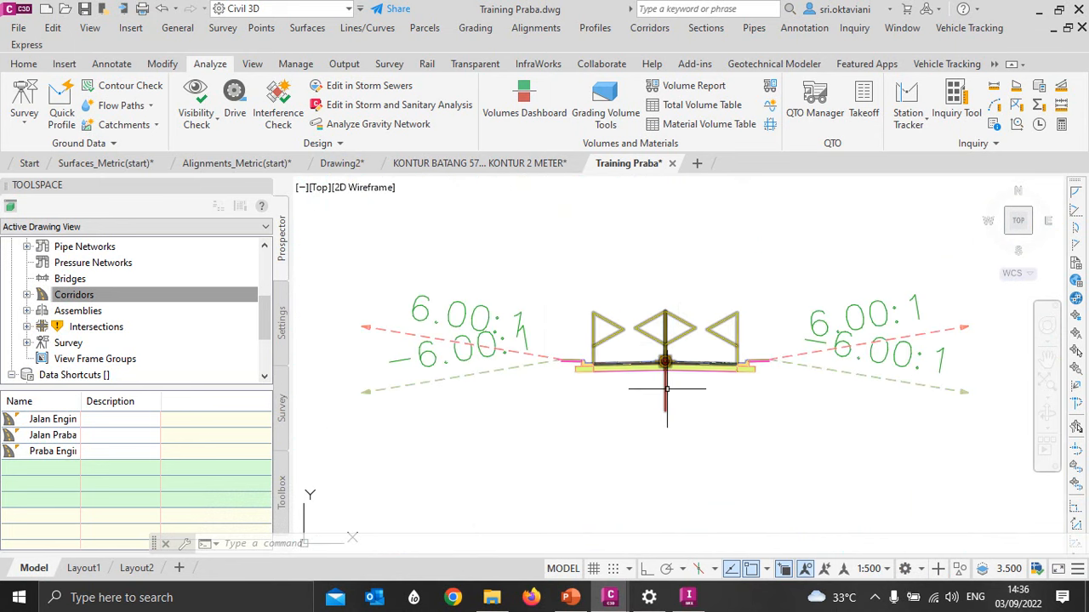
click(663, 384)
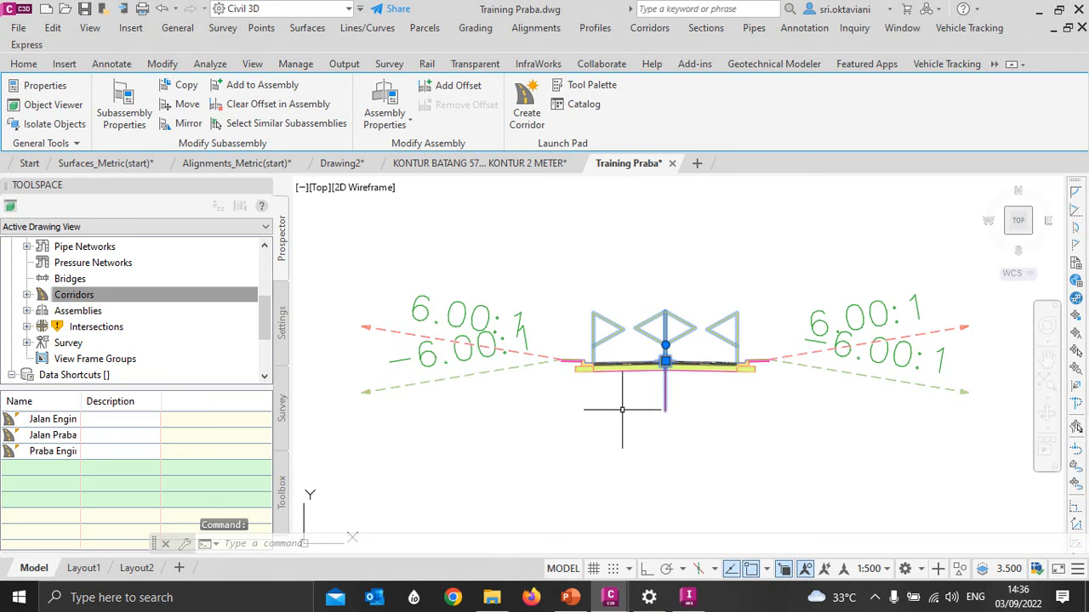
click(385, 96)
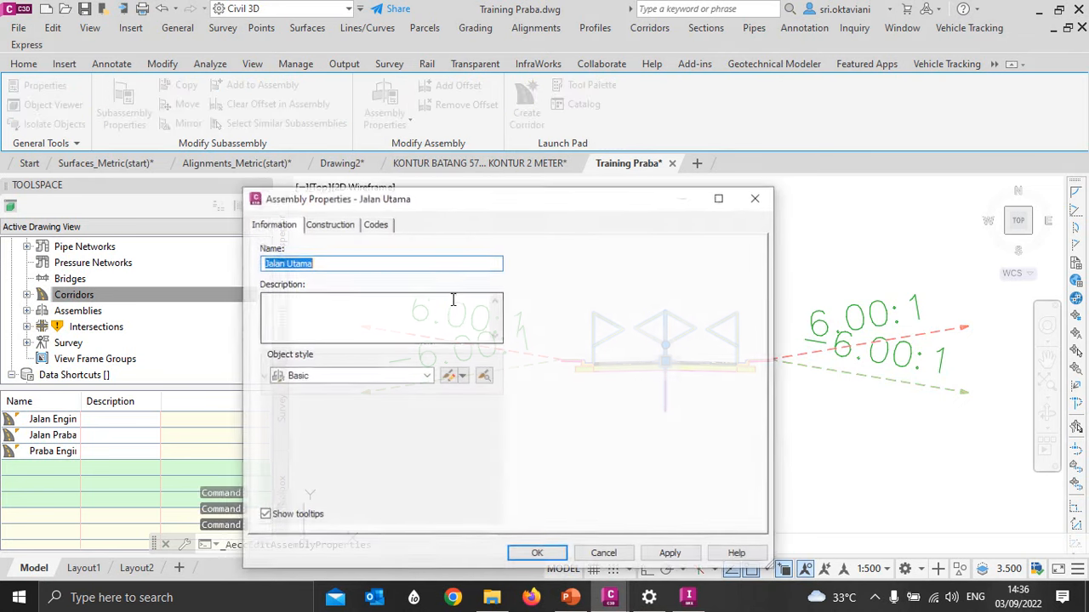
click(328, 224)
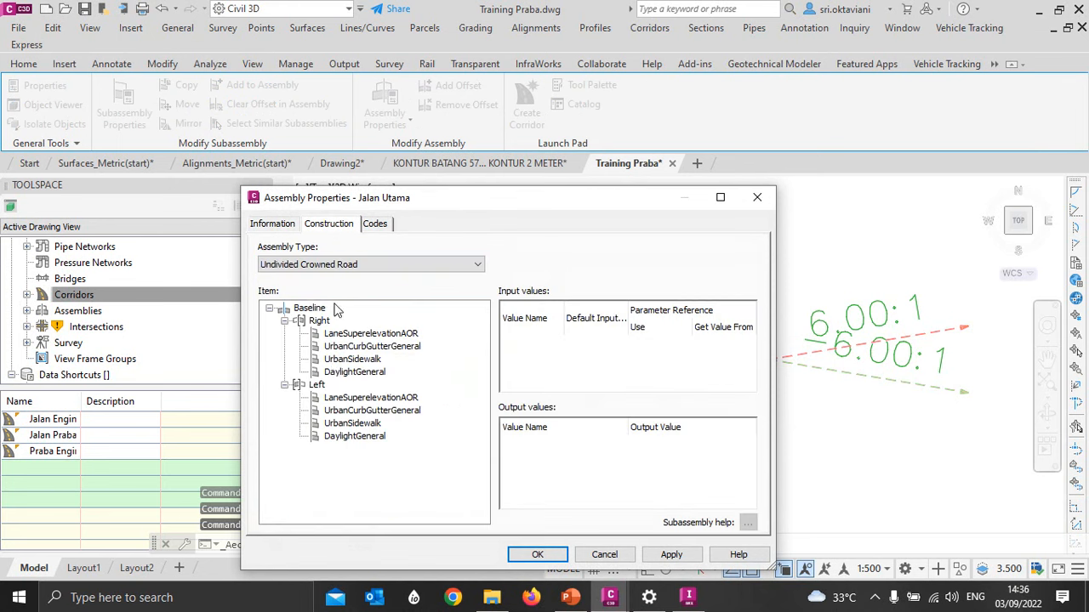
- Check the input values and superelevation option of the right-side LaneSuperelevationAOR subassembly
click(365, 336)
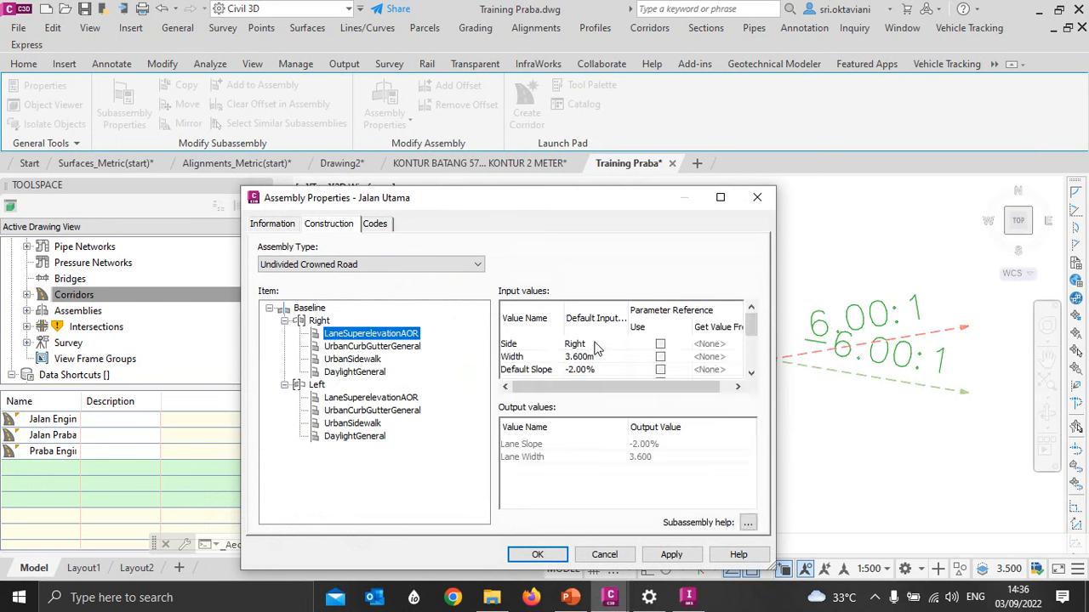
scroll(598, 349, down, 3)
scroll(598, 349, down, 1)
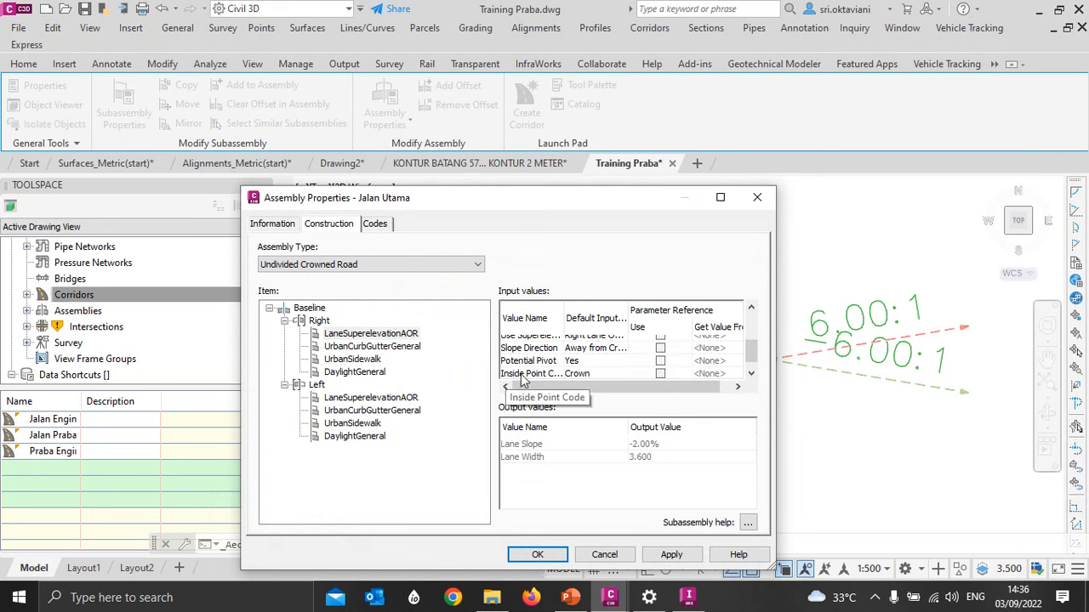
scroll(571, 364, up, 2)
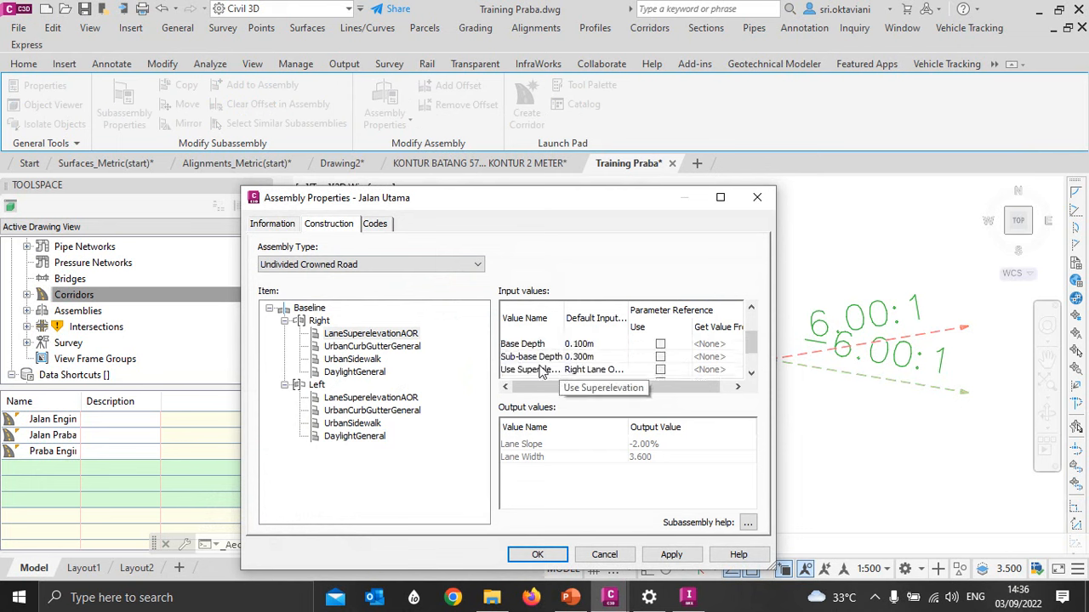
click(589, 373)
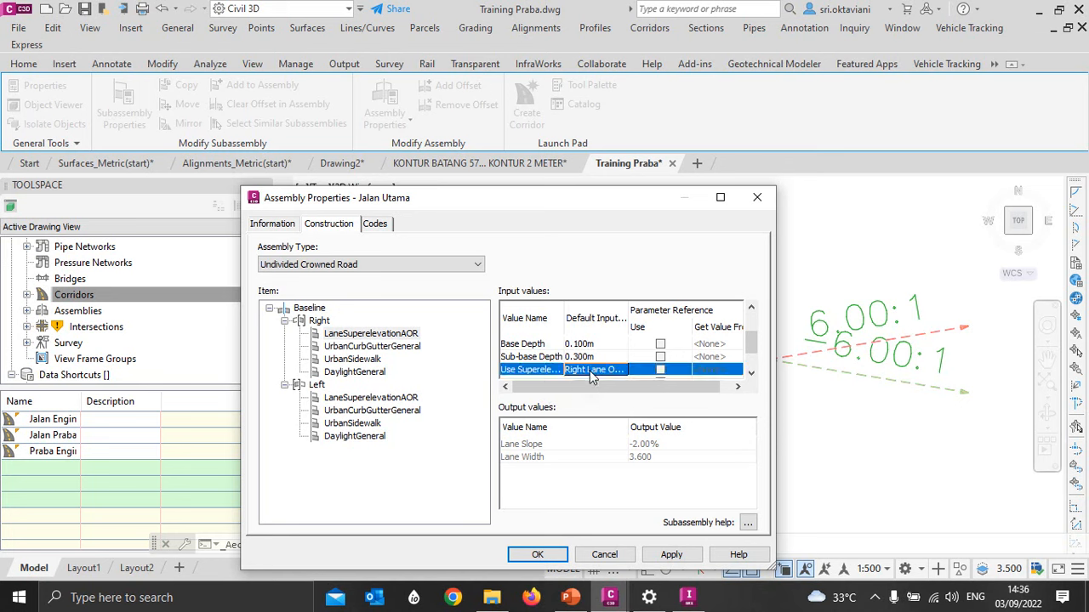
click(593, 374)
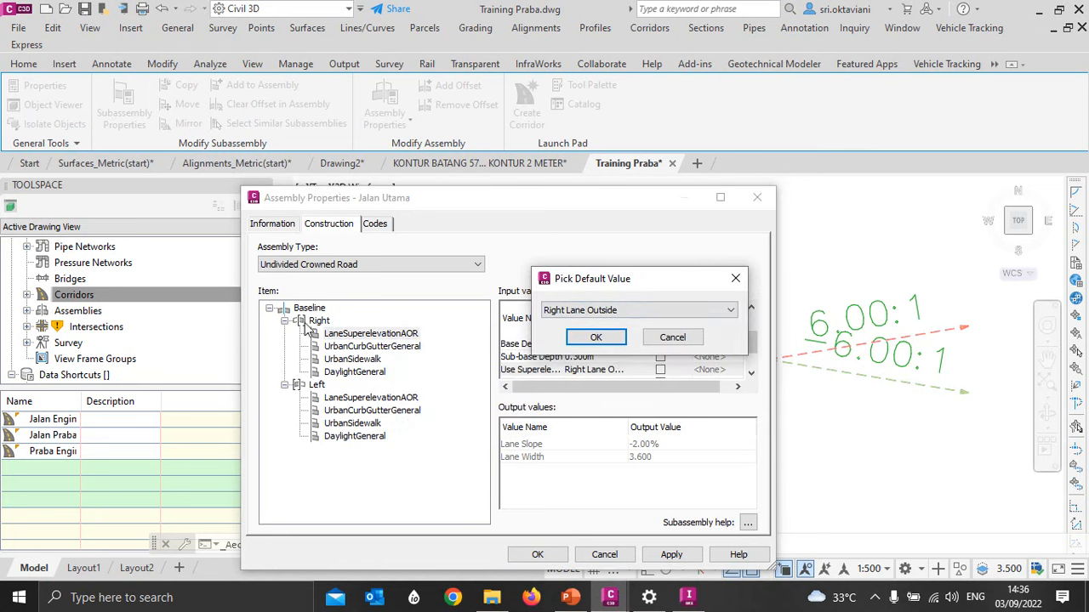
click(595, 339)
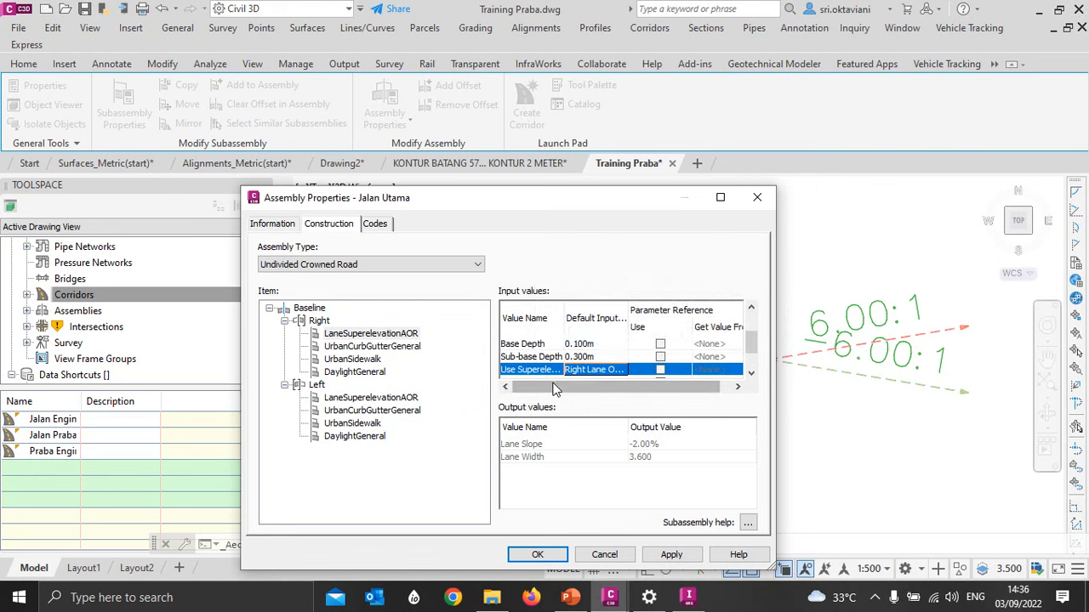
- Check the superelevation option of the left-side LaneSuperelevationAOR subassembly and close the assembly properties
click(355, 400)
scroll(574, 361, down, 2)
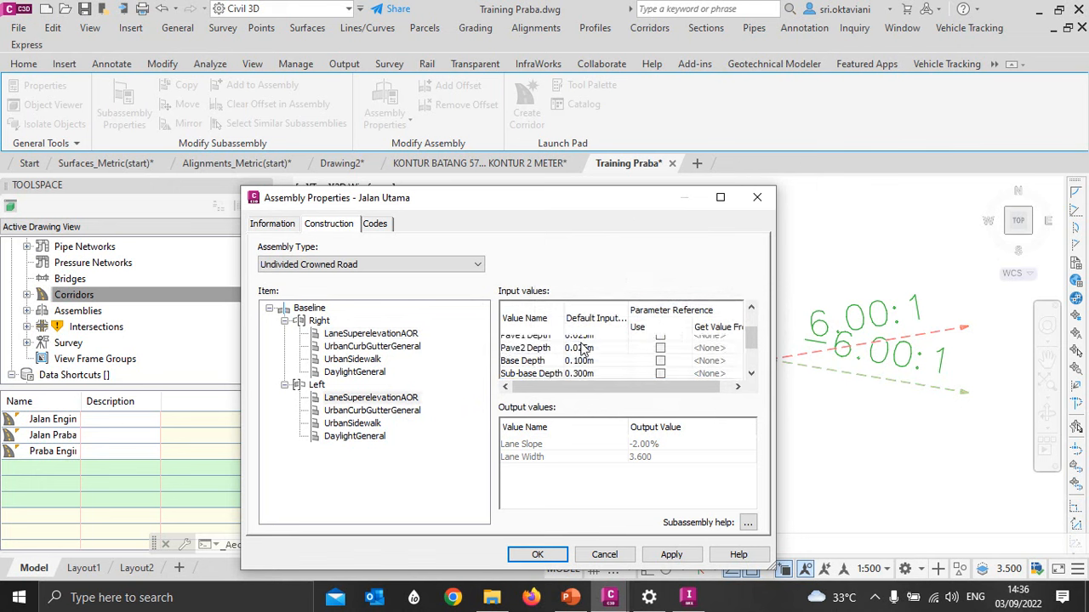
scroll(574, 361, up, 1)
scroll(580, 360, down, 1)
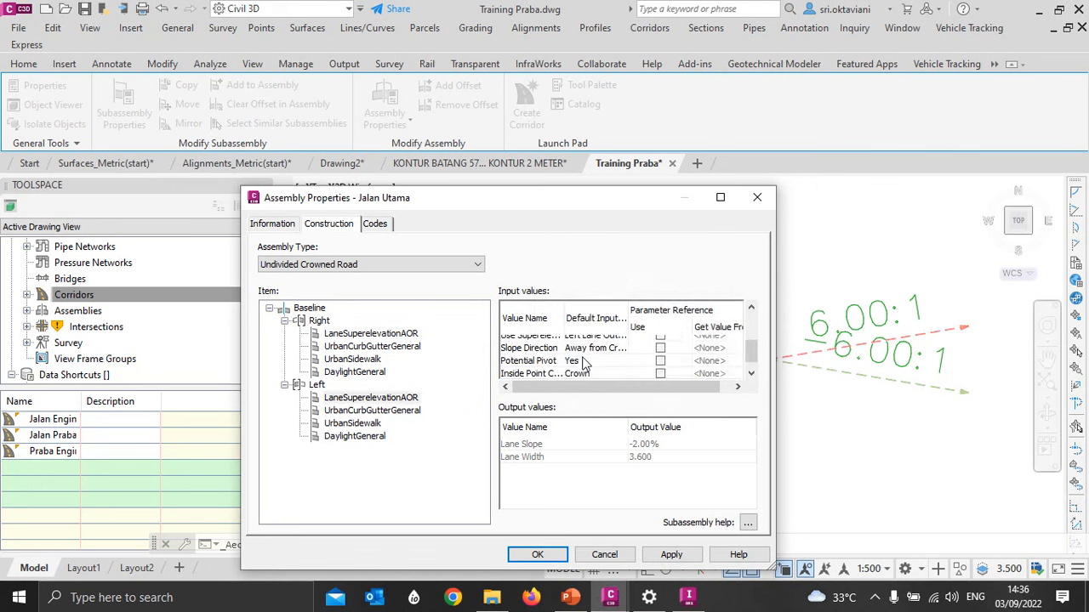
scroll(581, 353, up, 1)
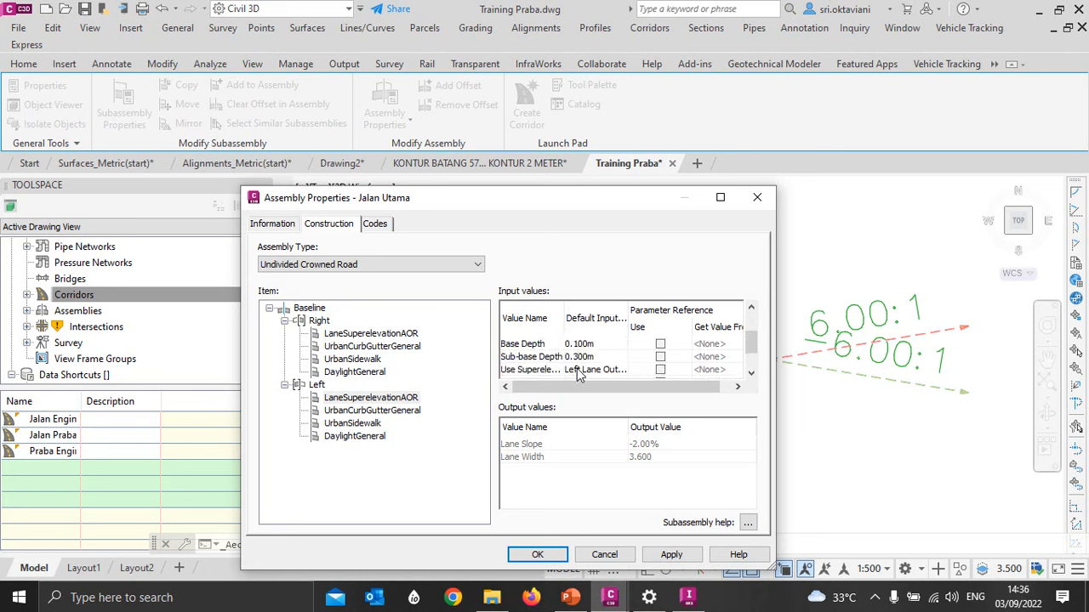
click(581, 371)
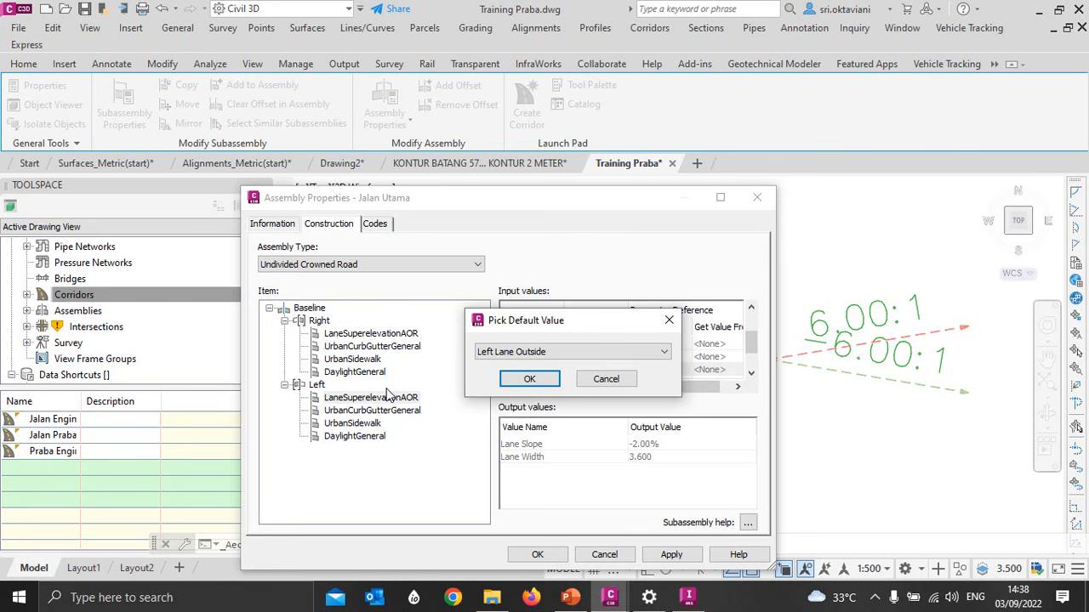
click(529, 379)
click(534, 555)
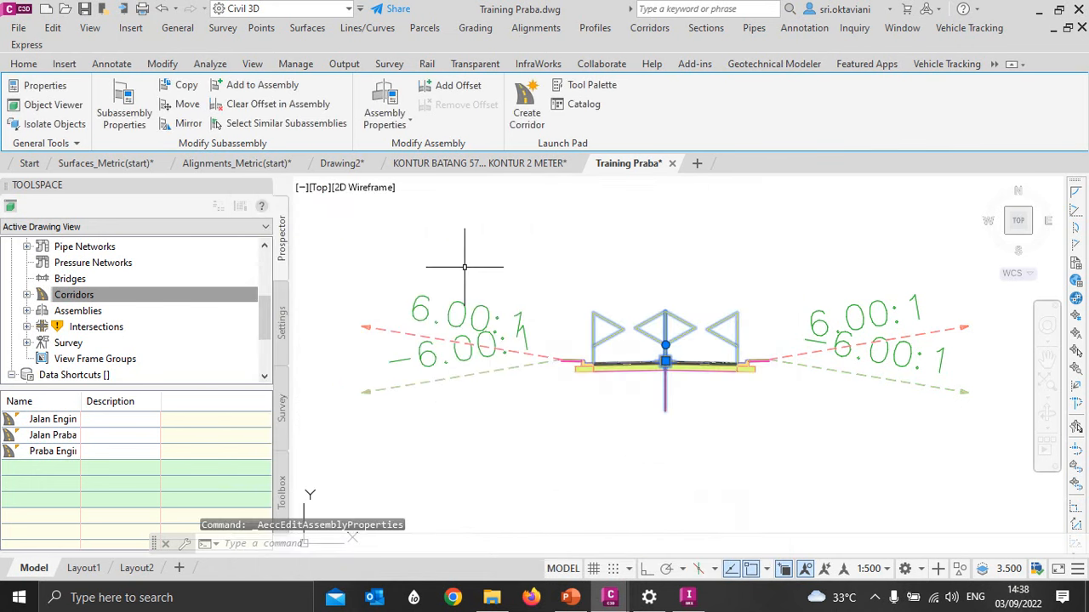
- Clear the assembly selection and rebuild all out-of-date corridors in the drawing
scroll(696, 271, down, 4)
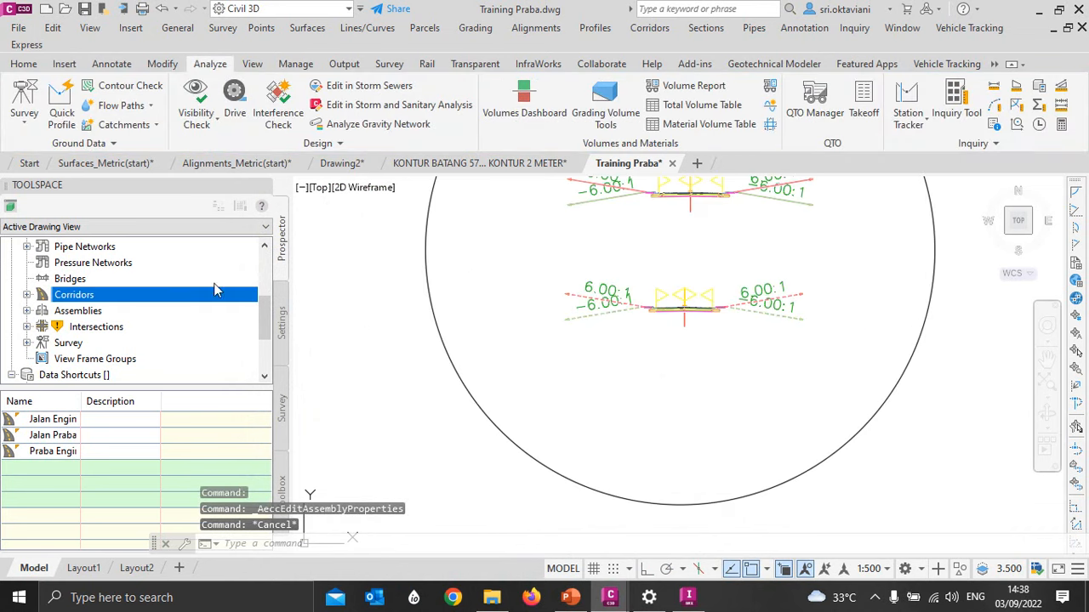
scroll(164, 275, up, 1)
scroll(96, 290, down, 1)
right_click(93, 295)
click(114, 328)
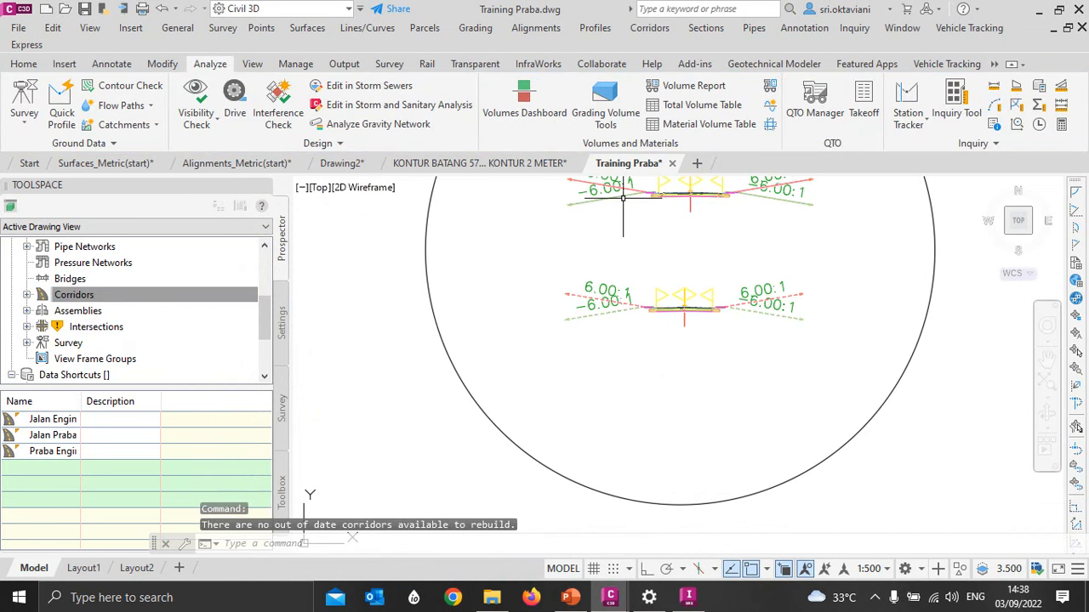
- Open the Jalan Praba corridor in the Section Editor to inspect its cross section
scroll(417, 364, down, 10)
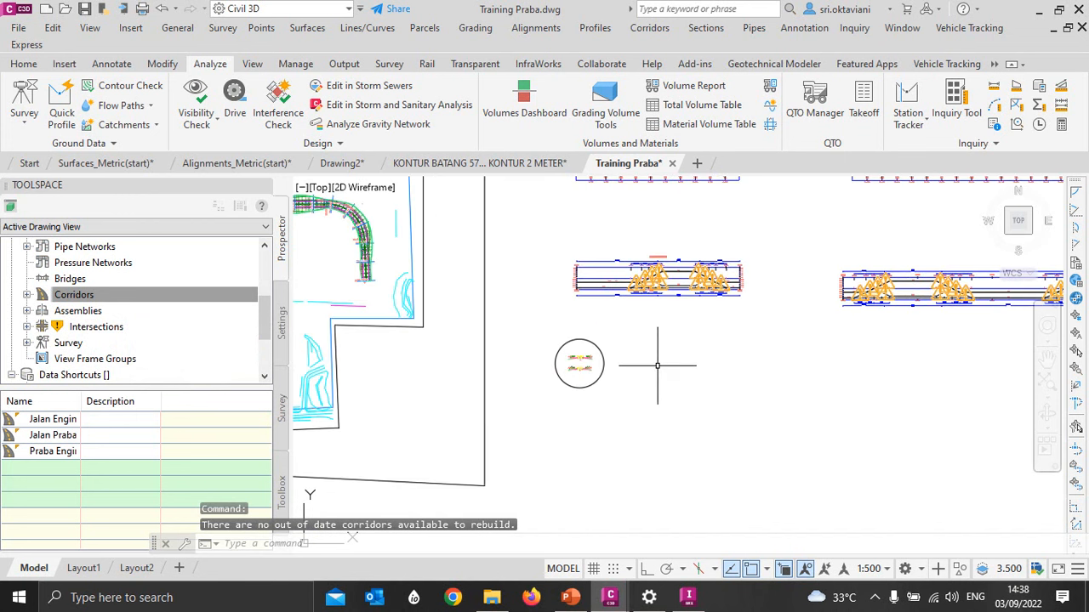
scroll(502, 326, up, 8)
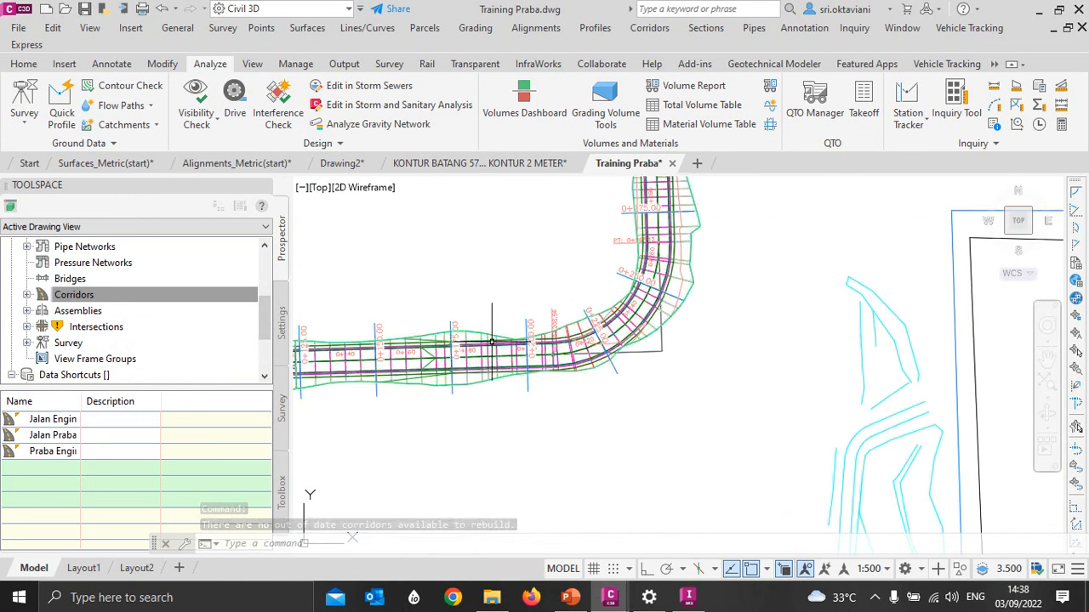
click(478, 338)
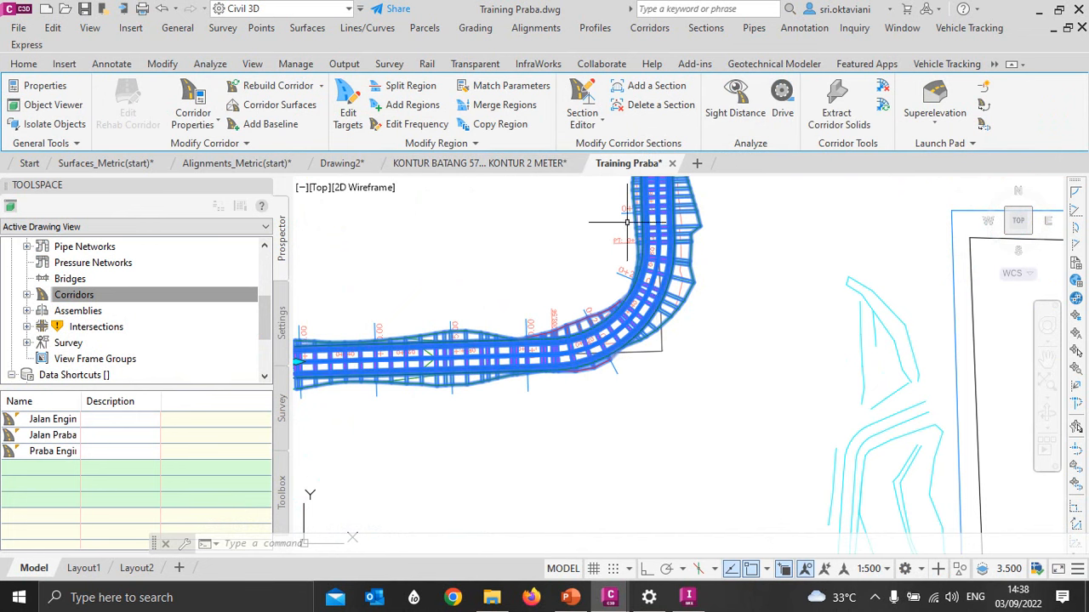
click(583, 102)
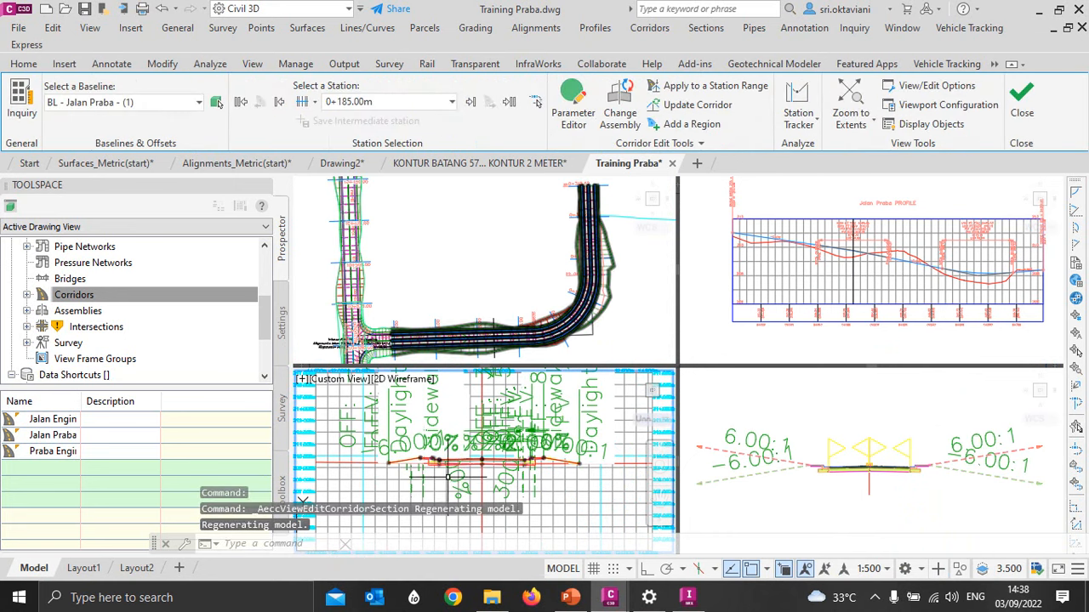
click(383, 477)
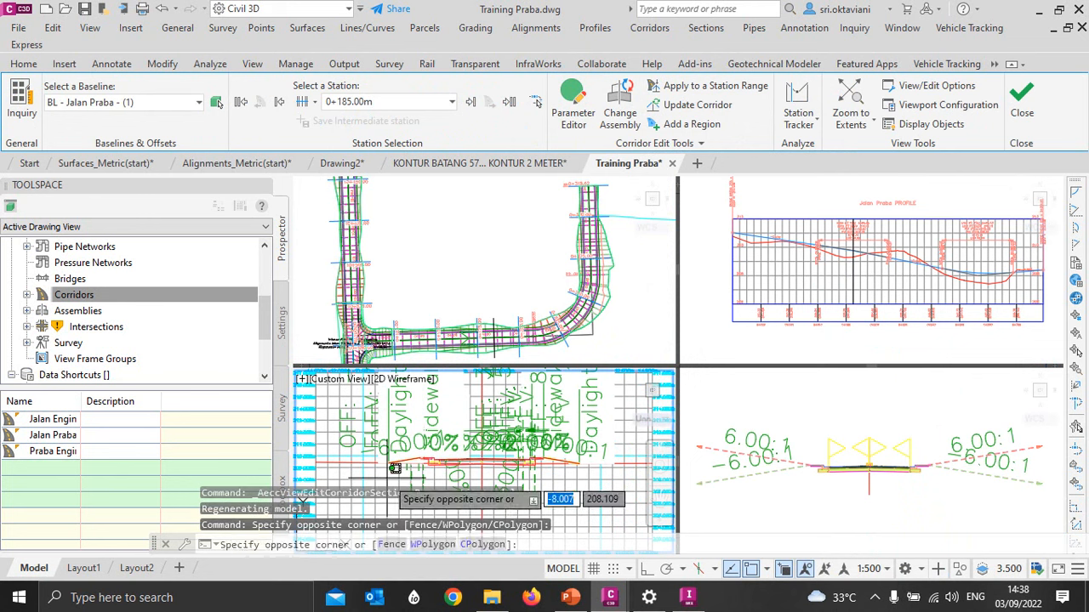
click(395, 469)
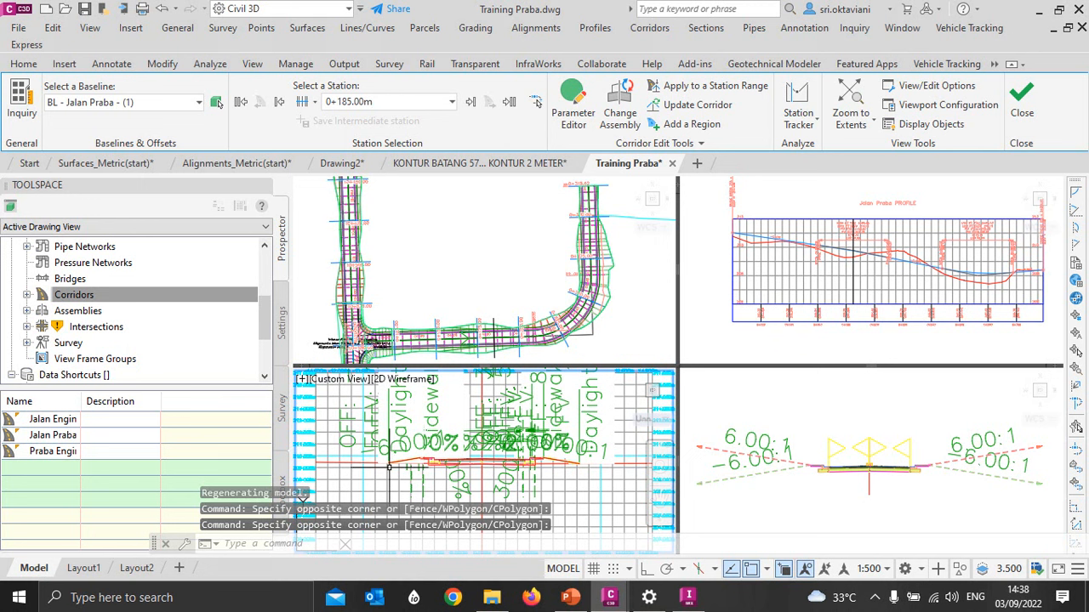
- Turn off the horizontal and vertical grid display in the corridor section view options
click(913, 88)
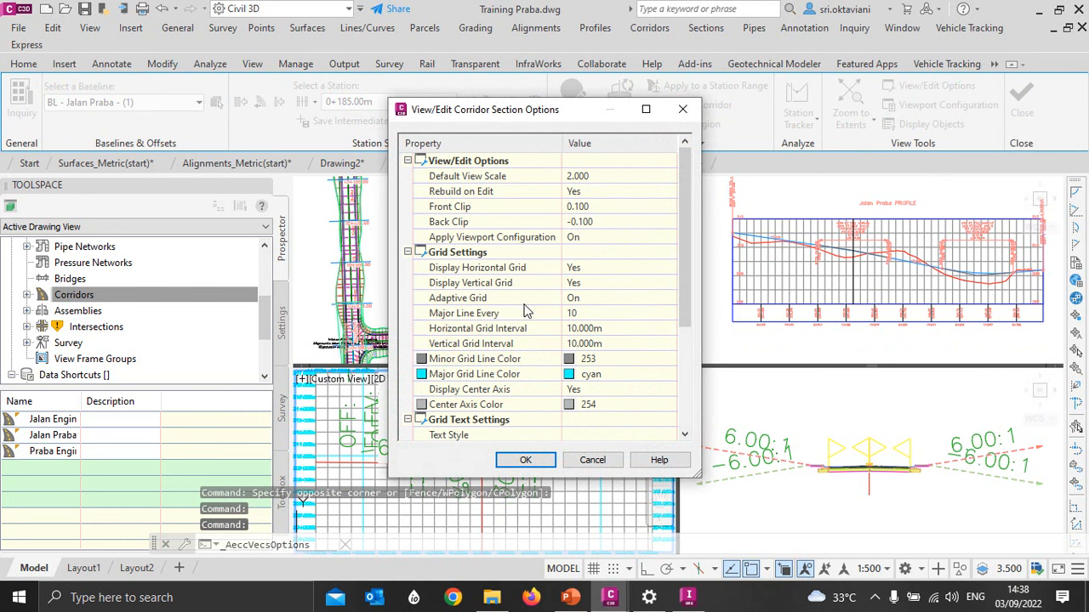
click(575, 269)
click(575, 269)
click(573, 294)
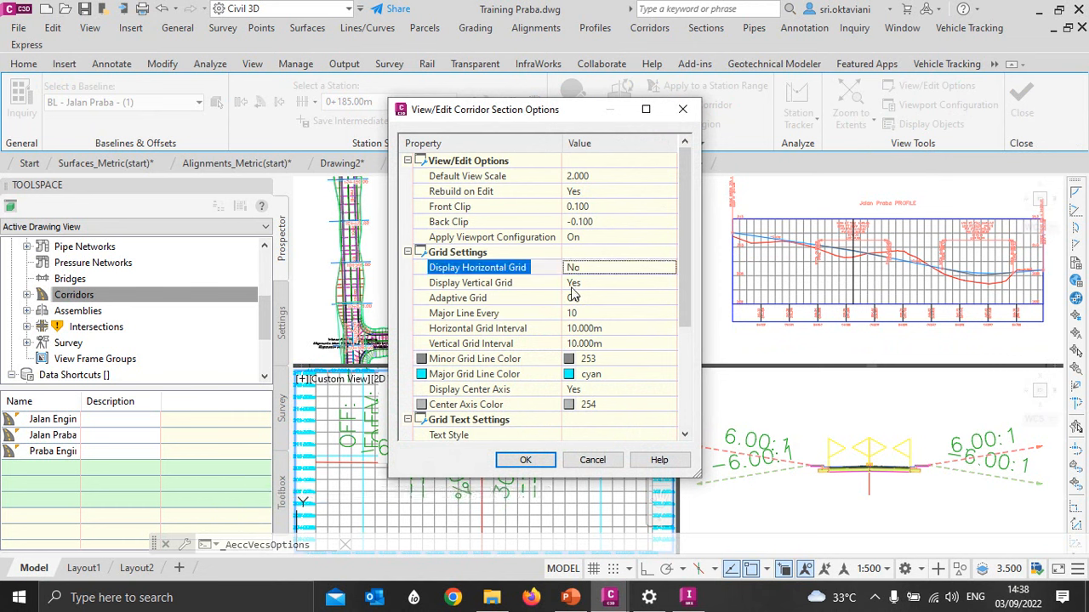
click(573, 282)
click(573, 283)
click(575, 312)
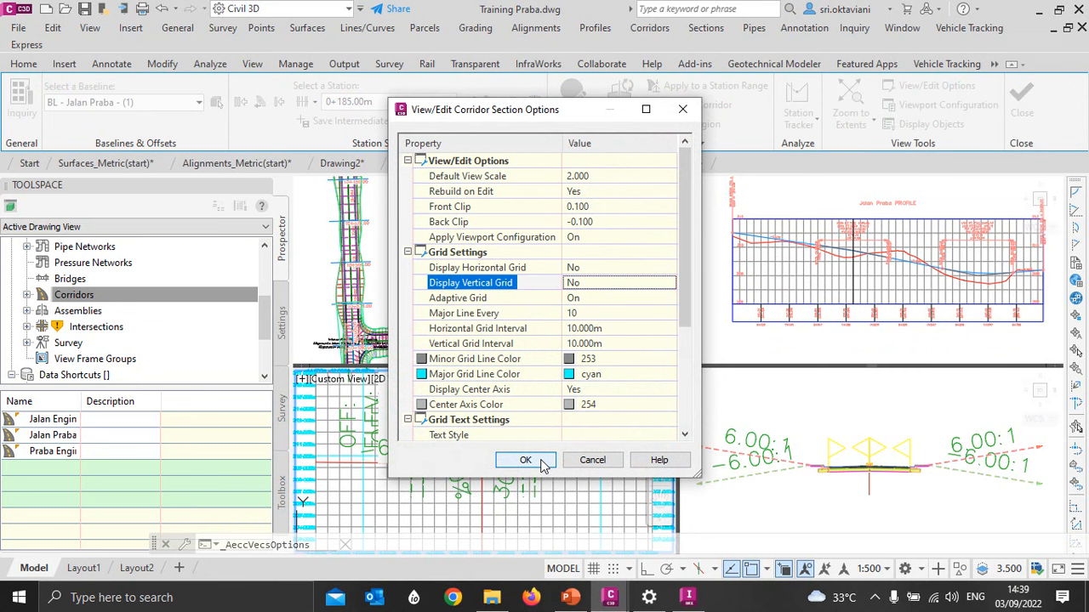
click(541, 464)
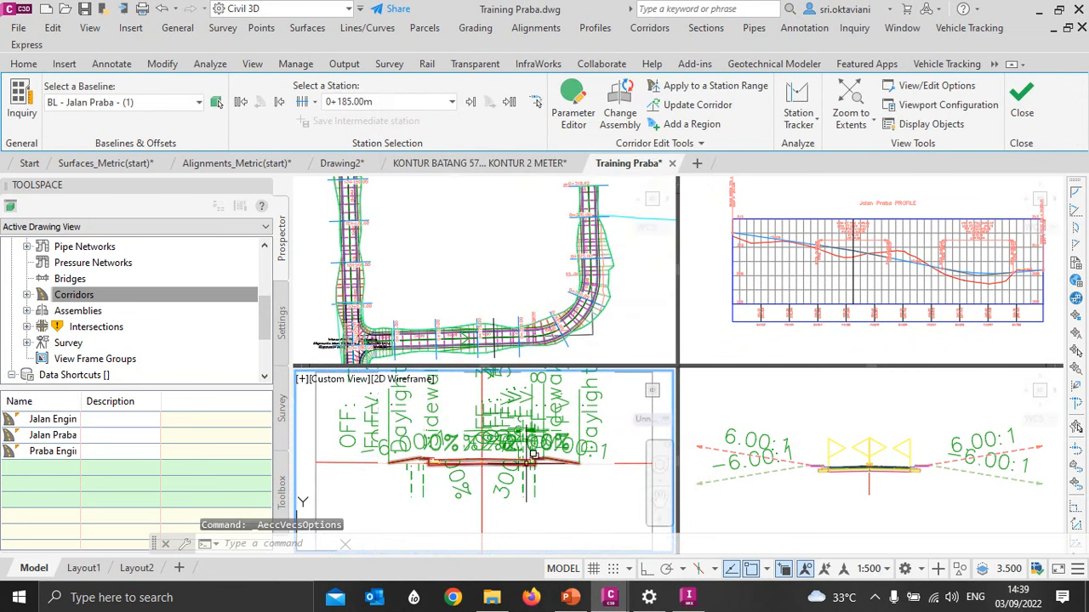
click(883, 568)
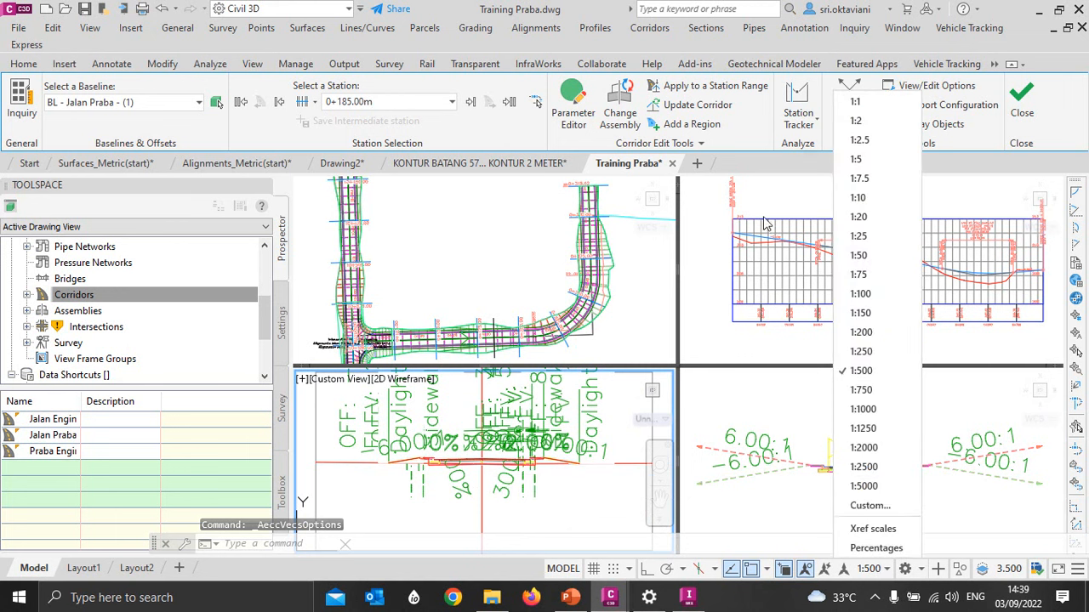
click(729, 261)
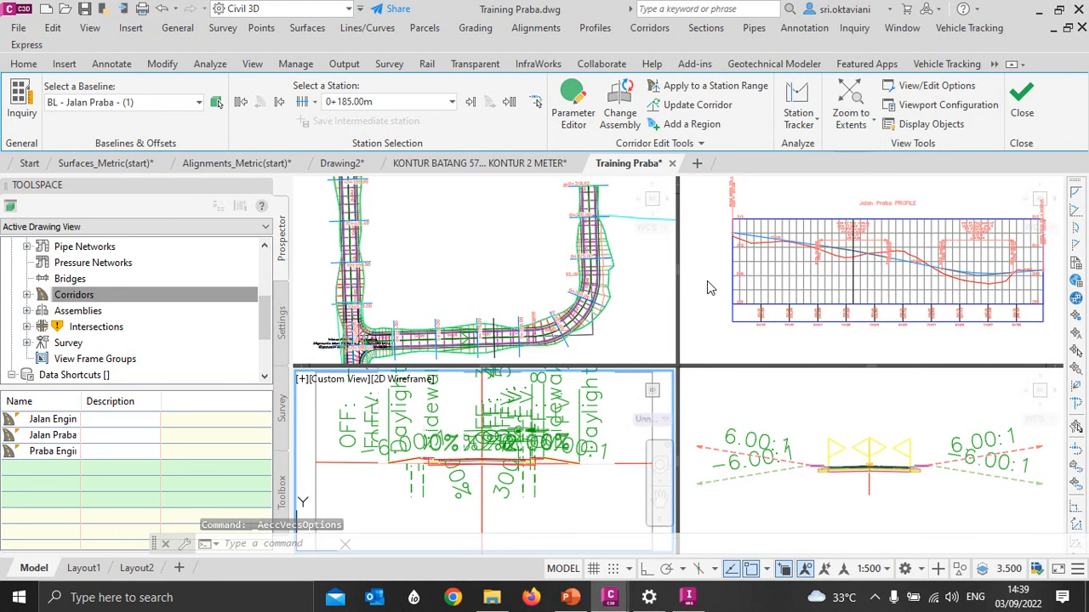
click(611, 421)
click(622, 400)
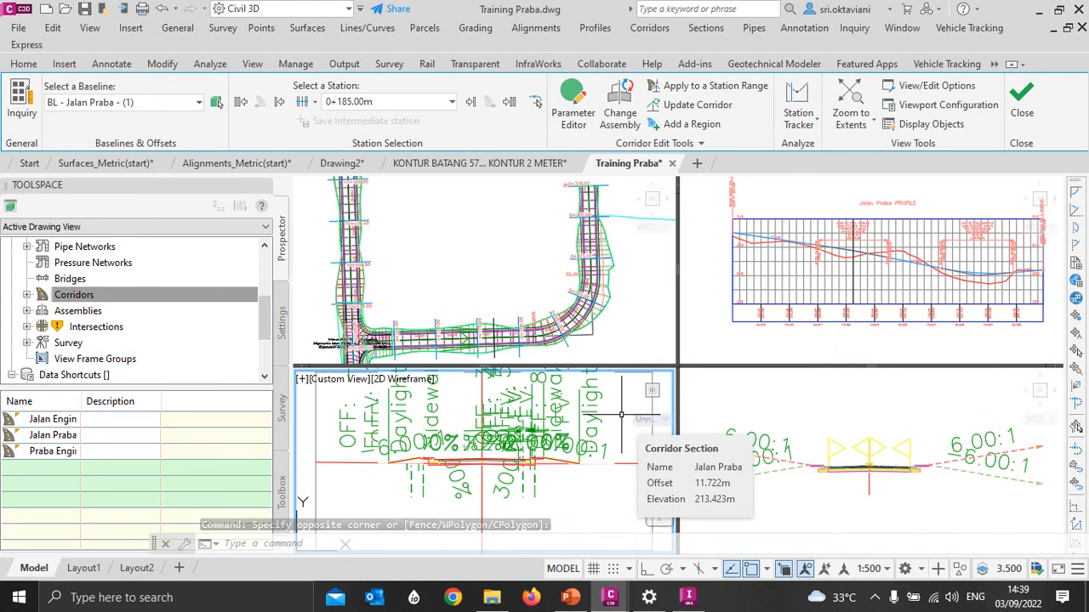
- Close the Section Editor and cancel the object selection at the Jalan Praba corridor's curve
click(1021, 100)
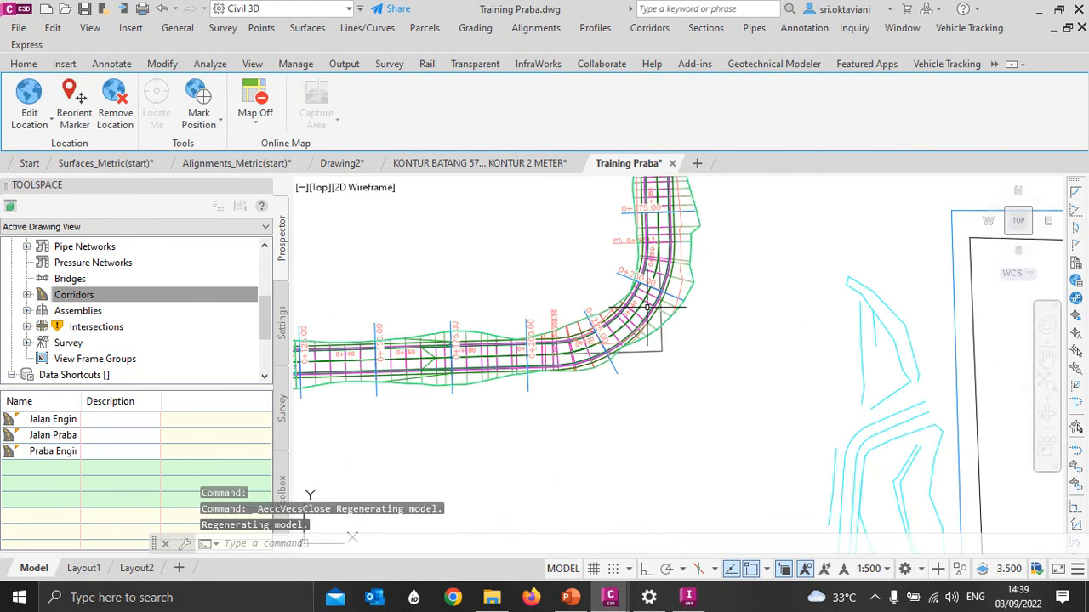
click(673, 299)
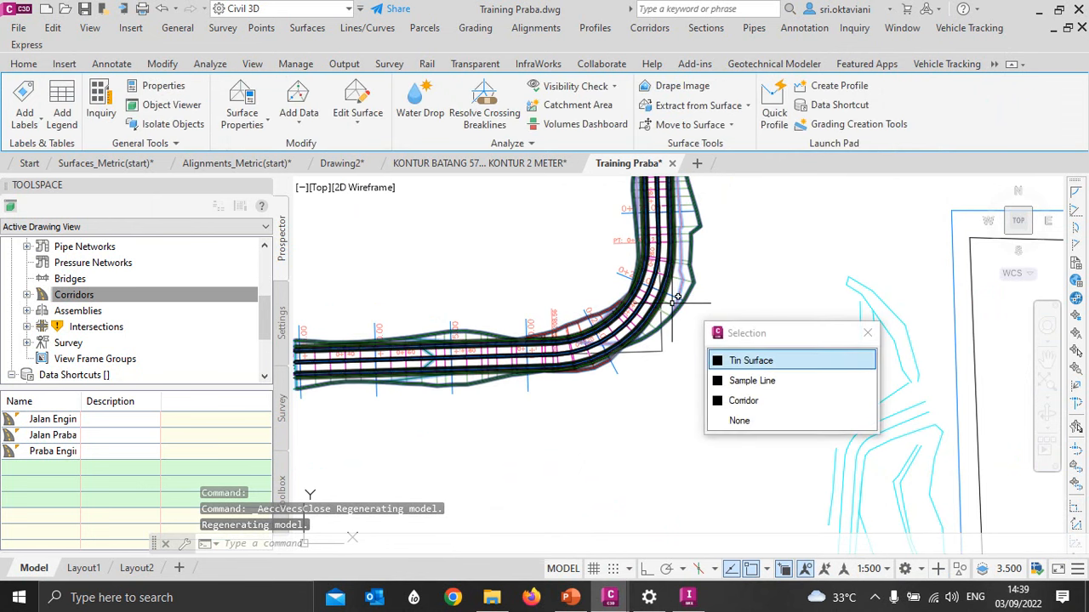
key(Escape)
key(Escape)
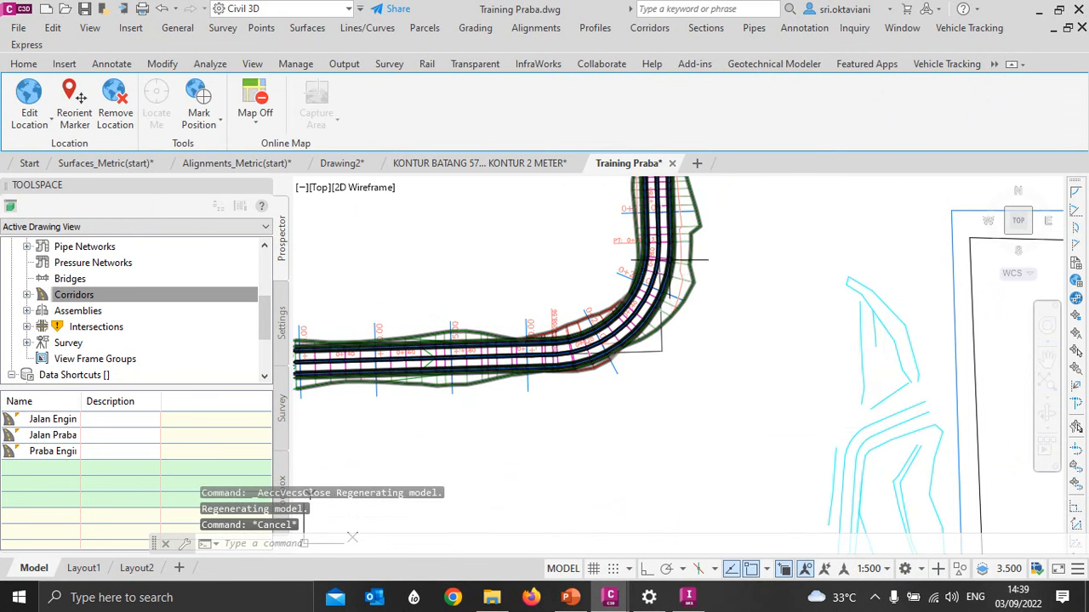
- Reopen the Jalan Praba corridor in the Section Editor and check the horizontal and vertical grid settings in its view options
click(663, 265)
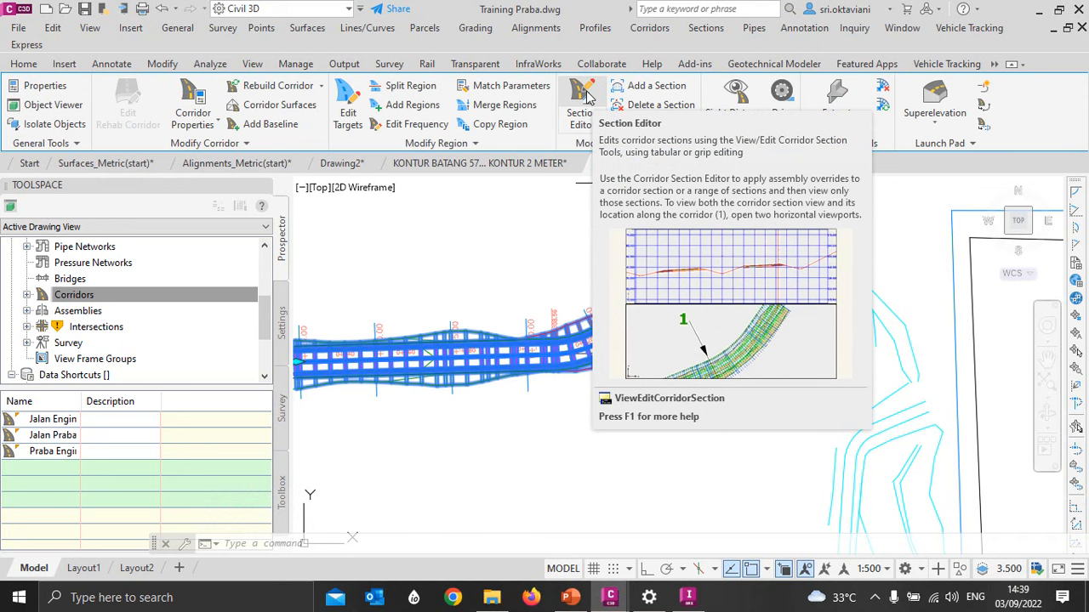
click(586, 96)
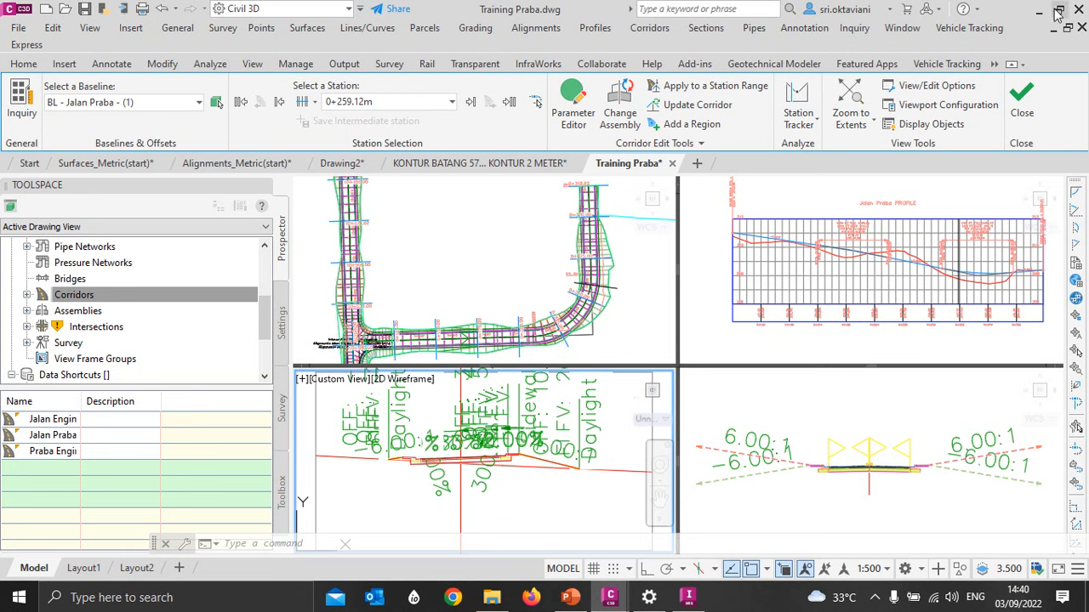
click(933, 86)
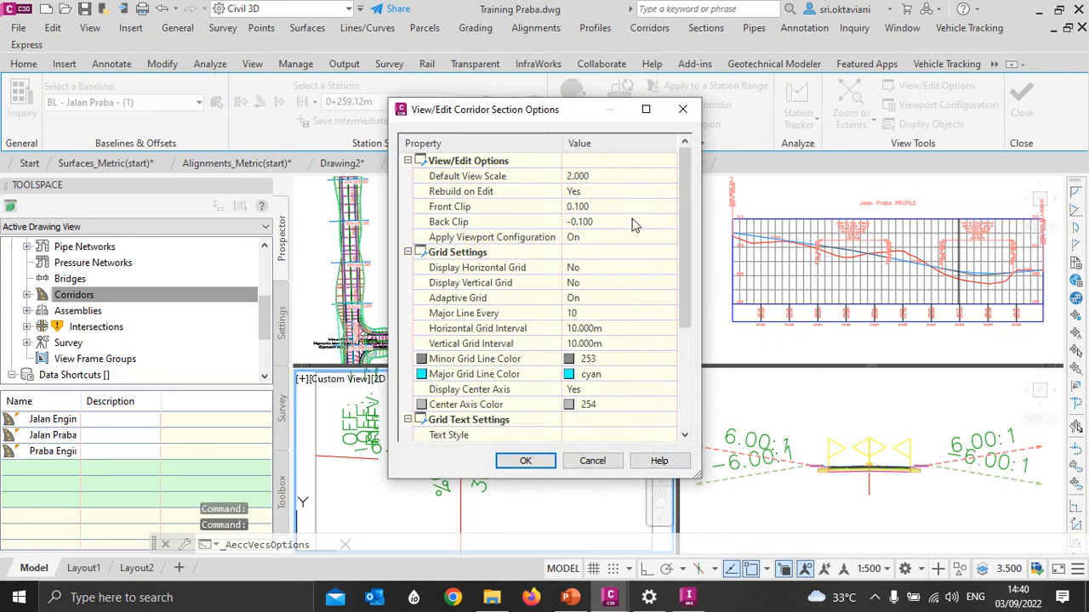
click(477, 270)
click(482, 284)
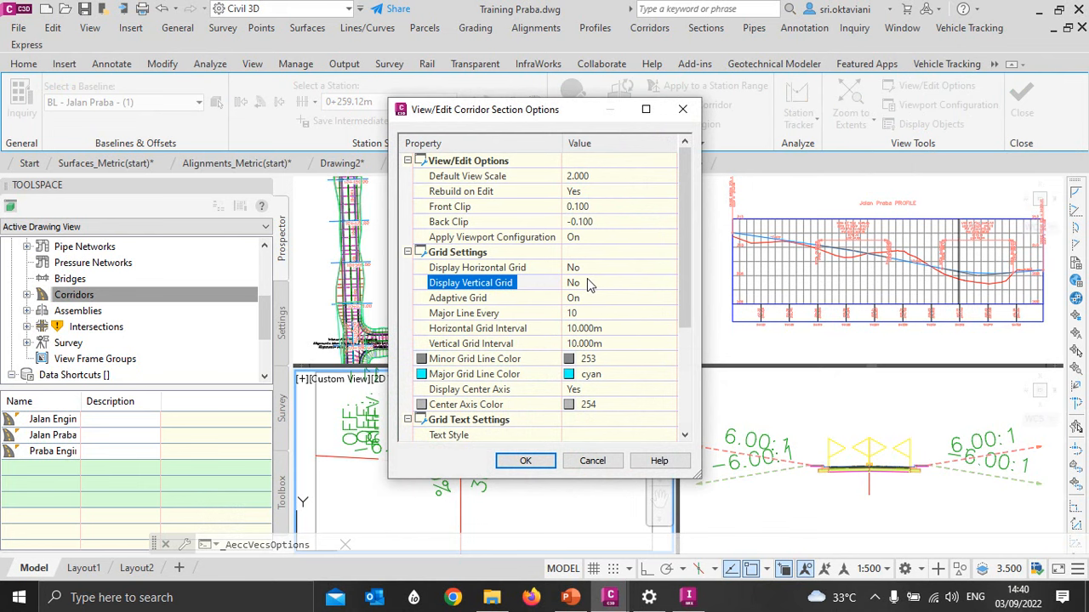
click(523, 461)
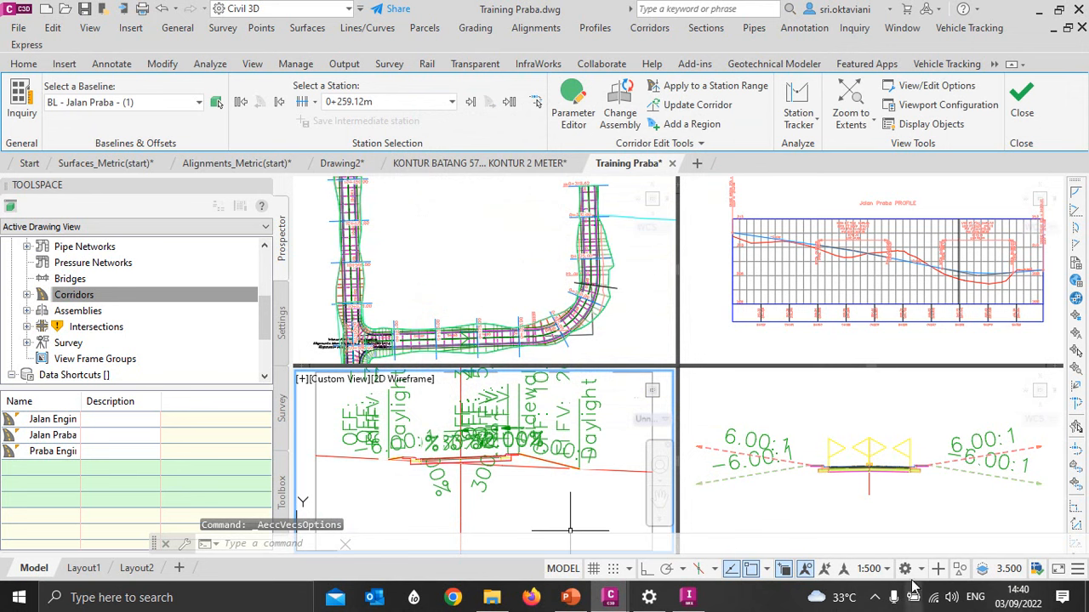
- Try an annotation scale of 1:200 on the corridor section view and restore it to 1:500
click(876, 569)
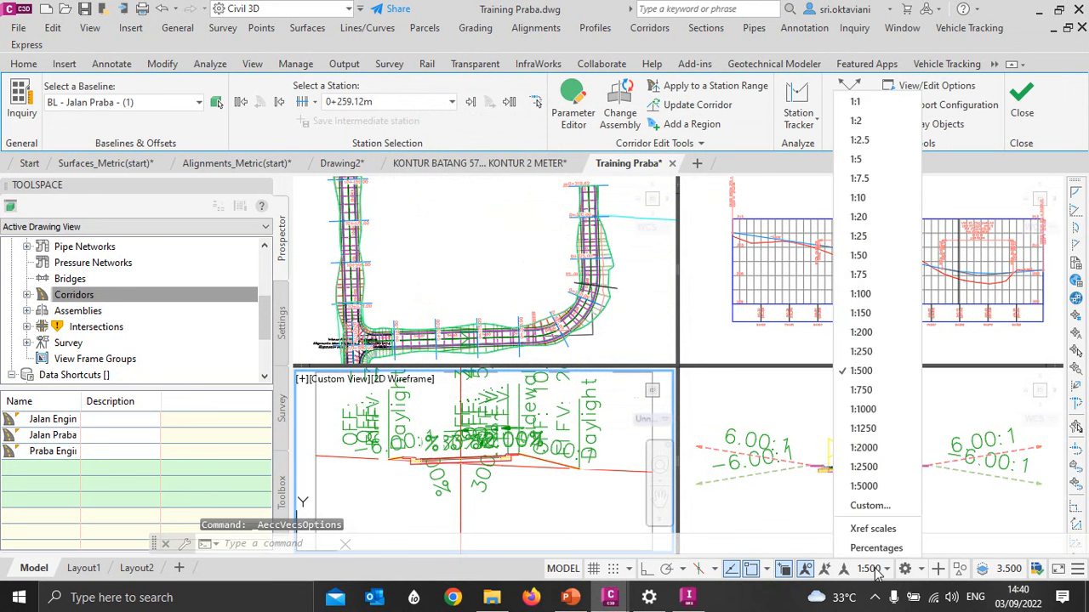
click(861, 332)
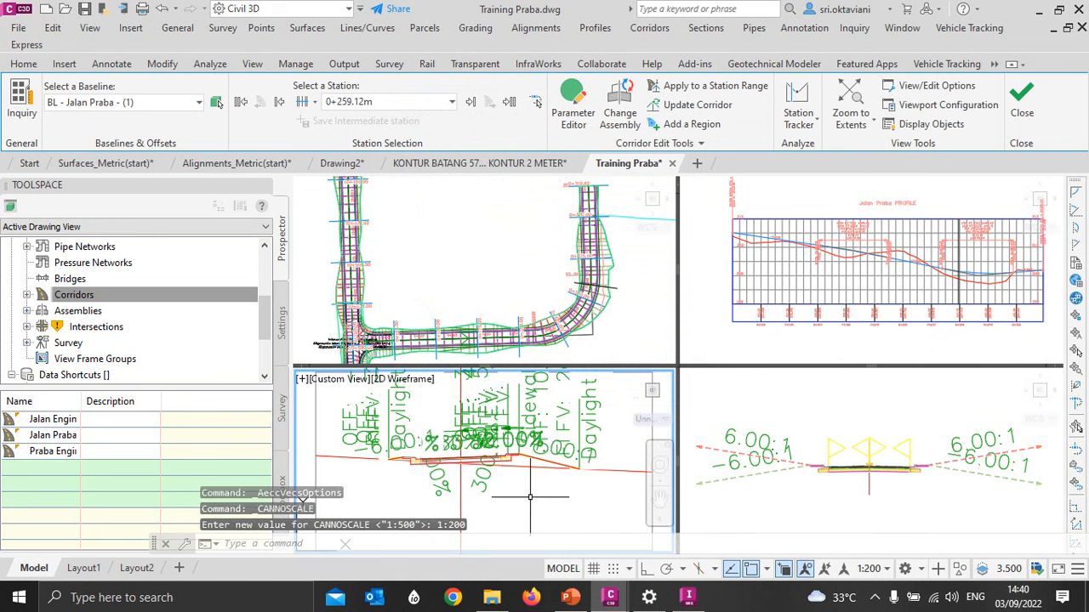
scroll(558, 478, down, 2)
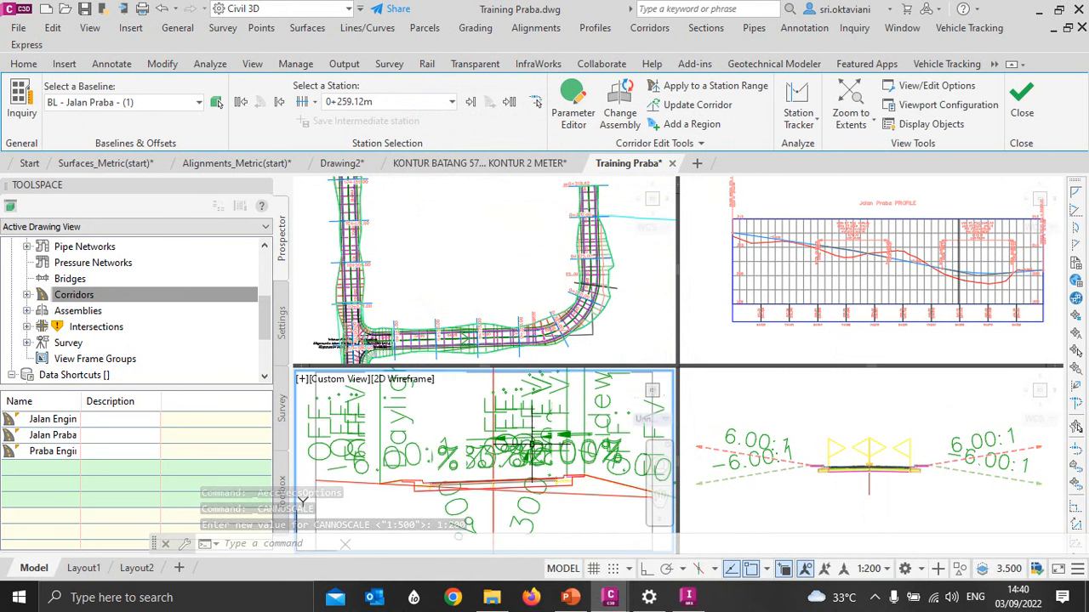
click(888, 569)
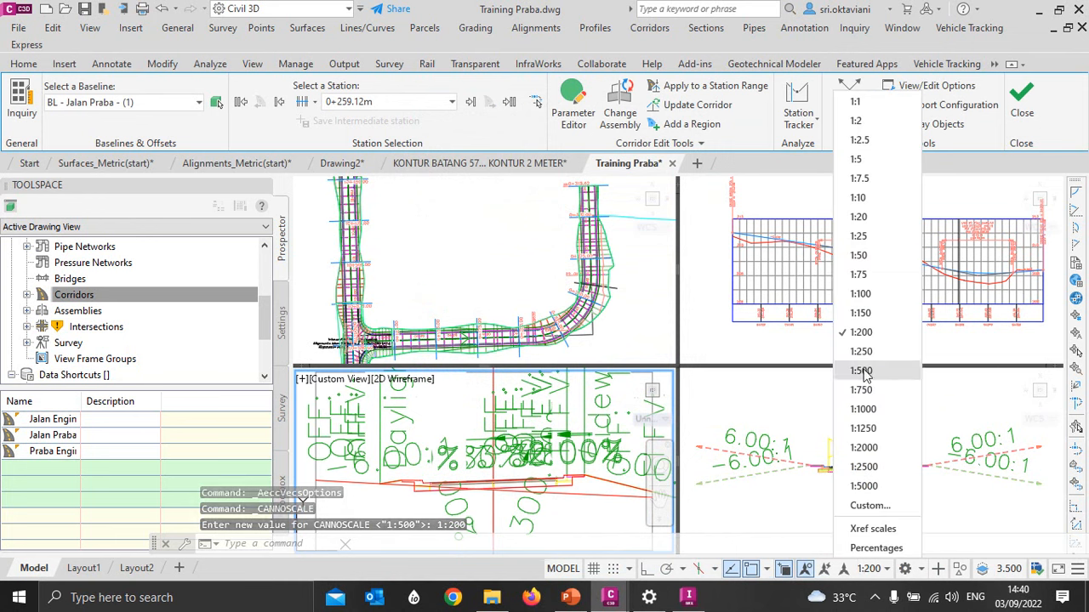
click(860, 371)
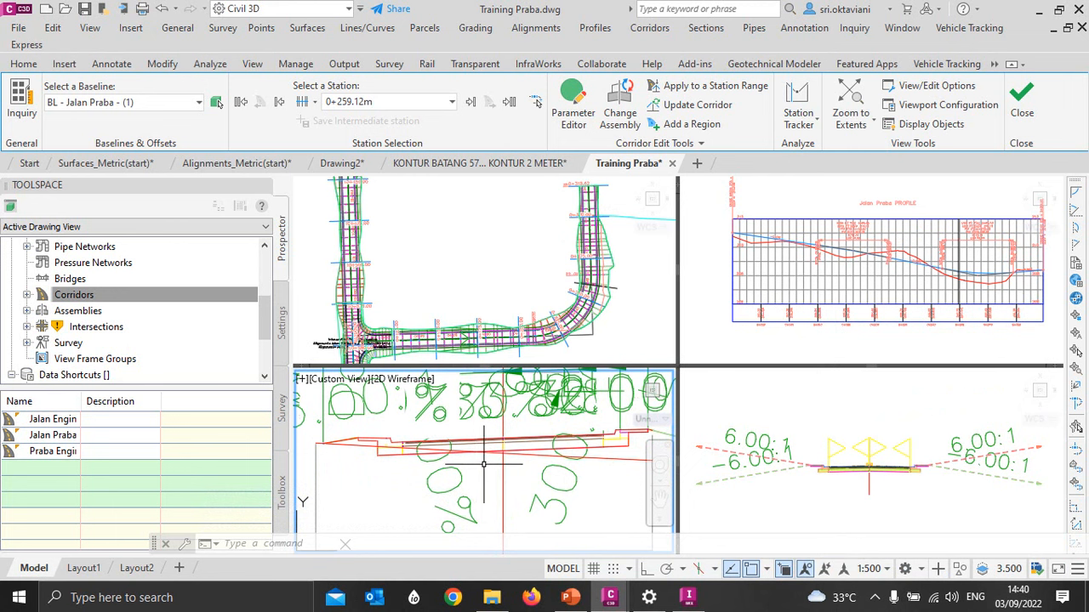
scroll(493, 478, up, 3)
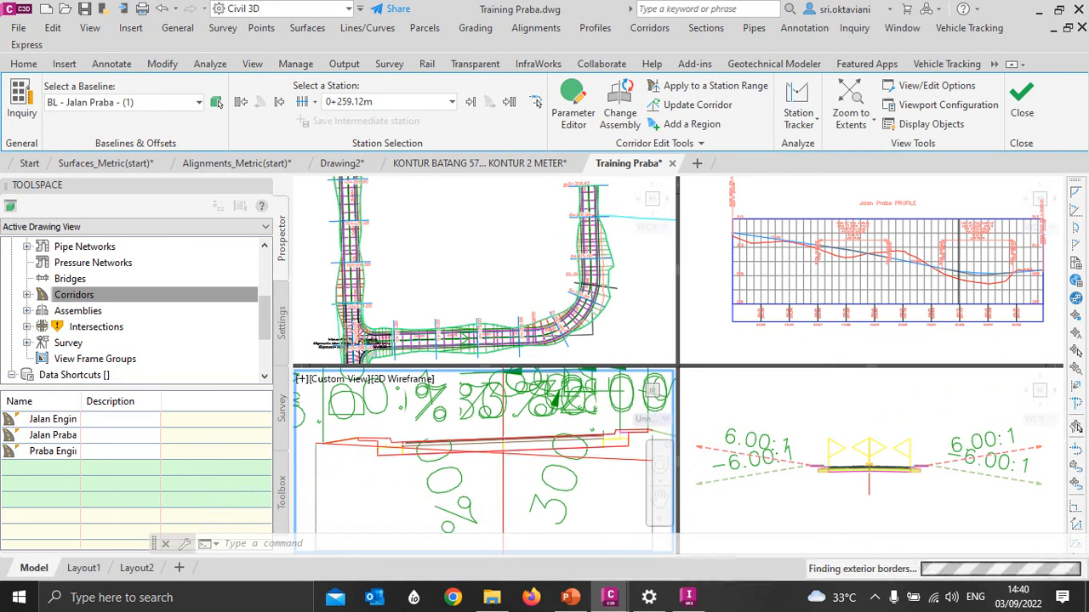
scroll(468, 460, down, 2)
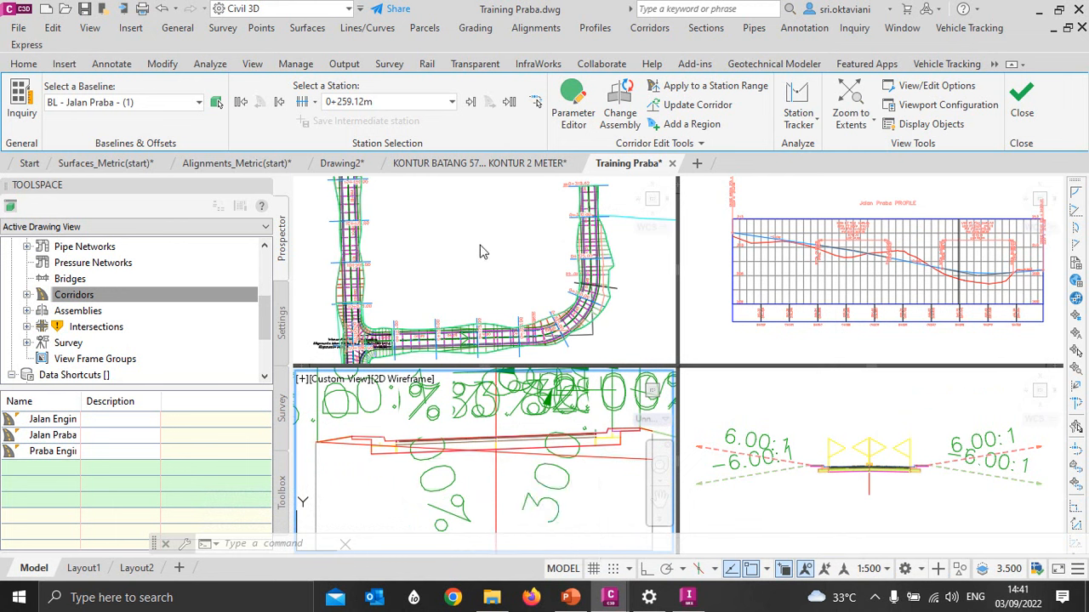
- Try to move the section station marker along the corridor's curve in the plan view to station 0+245.00
scroll(450, 233, down, 2)
scroll(457, 226, down, 2)
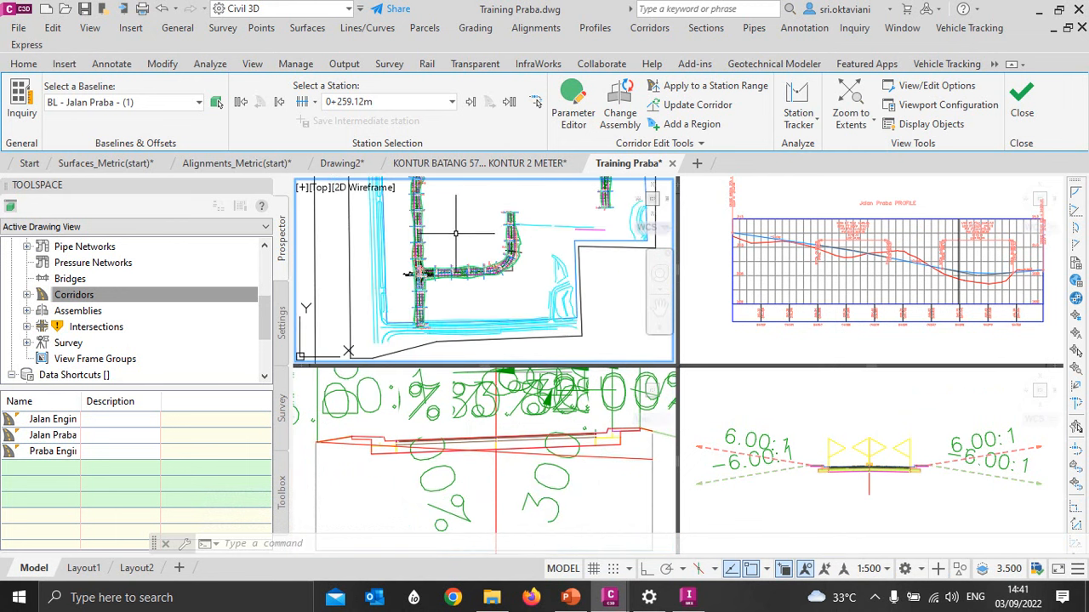
middle_drag(466, 228, 519, 237)
scroll(510, 292, up, 5)
scroll(473, 225, down, 2)
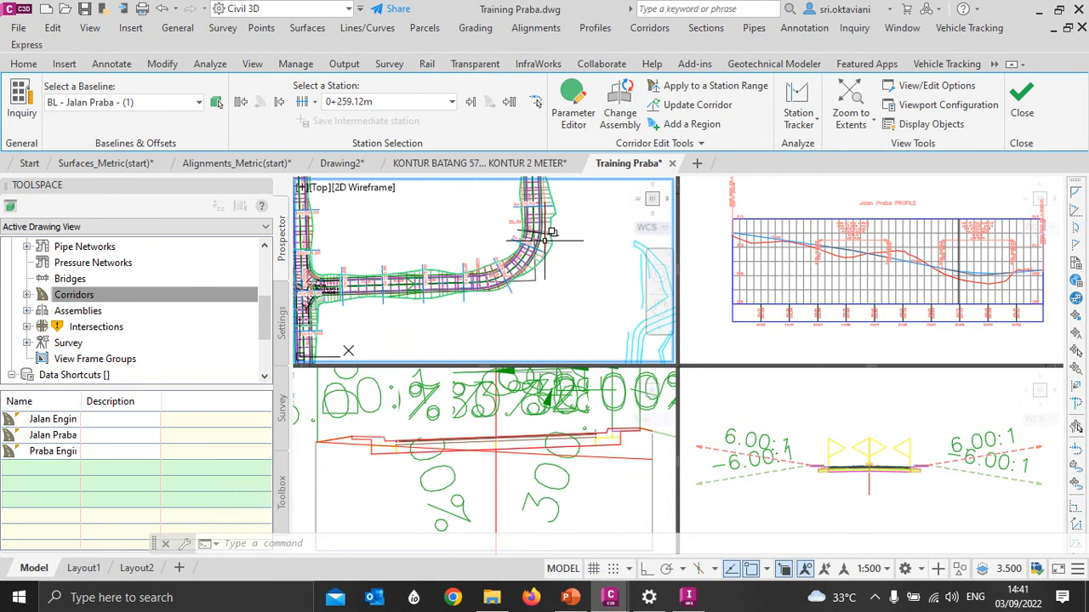
scroll(559, 232, up, 2)
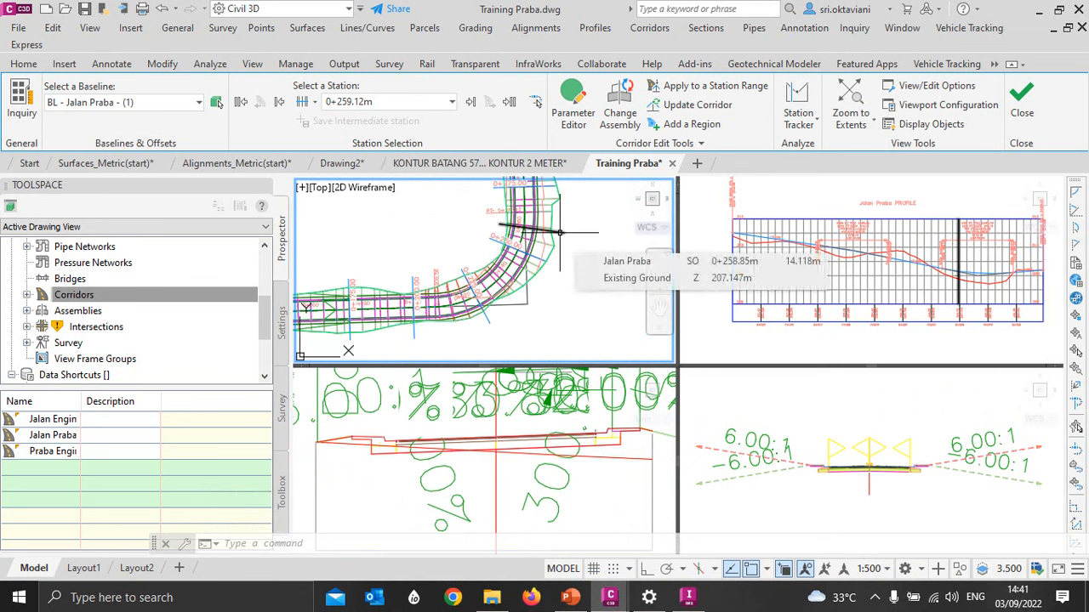
scroll(564, 252, down, 2)
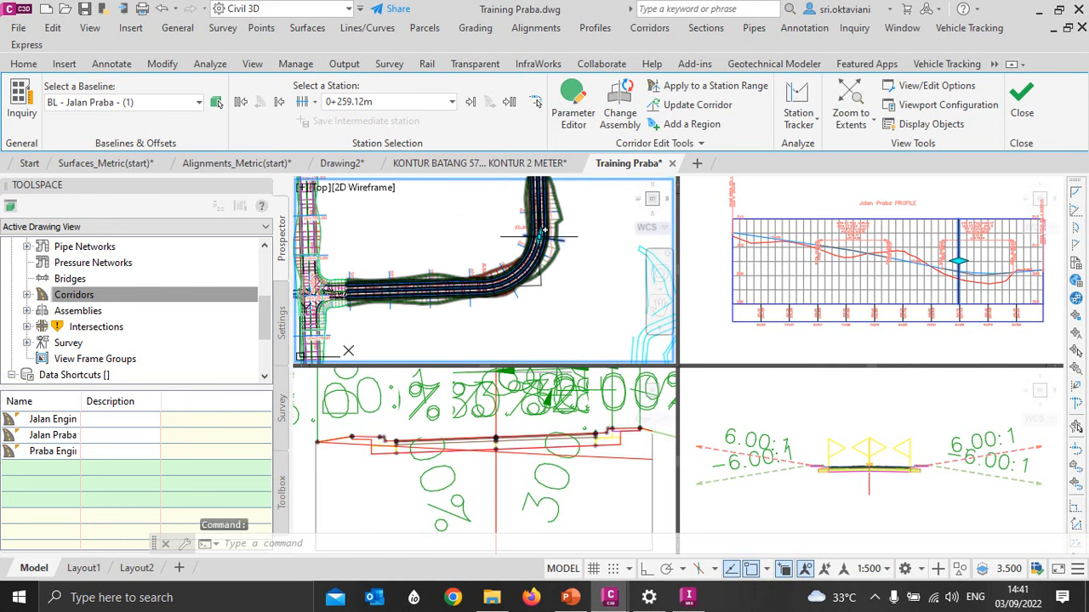
click(539, 238)
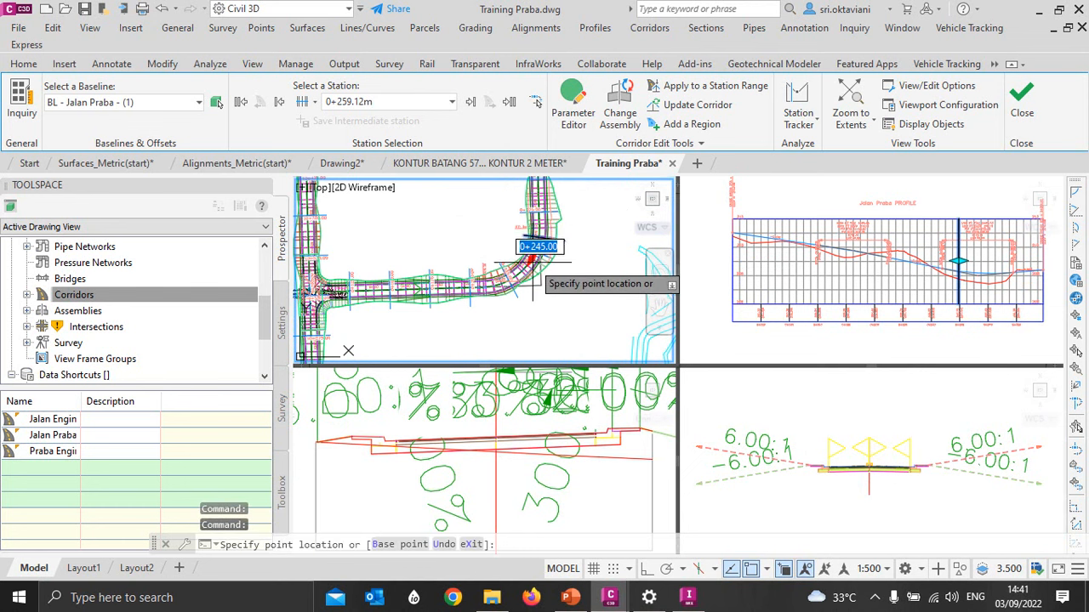
click(534, 261)
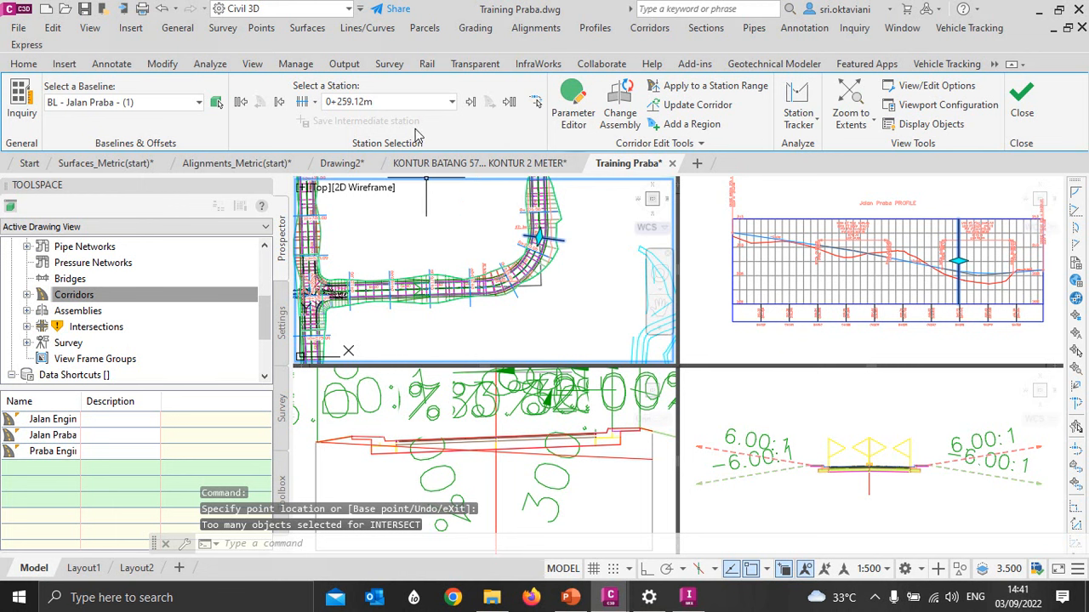
- Advance station by station through the Jalan Praba corridor's curve and beyond it to inspect the cross sections
click(470, 103)
click(471, 102)
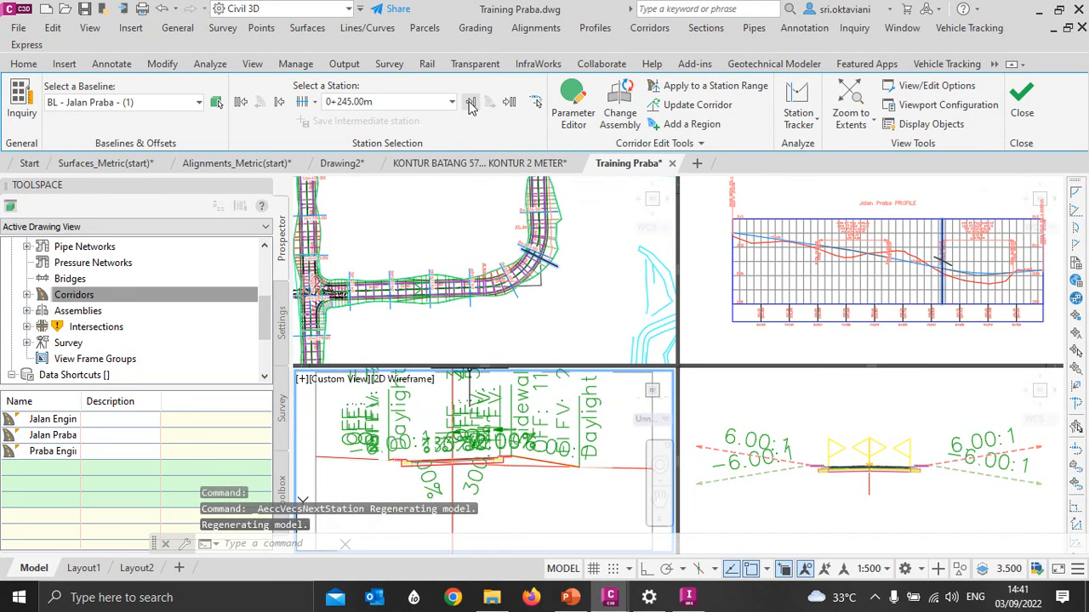
click(470, 103)
click(470, 103)
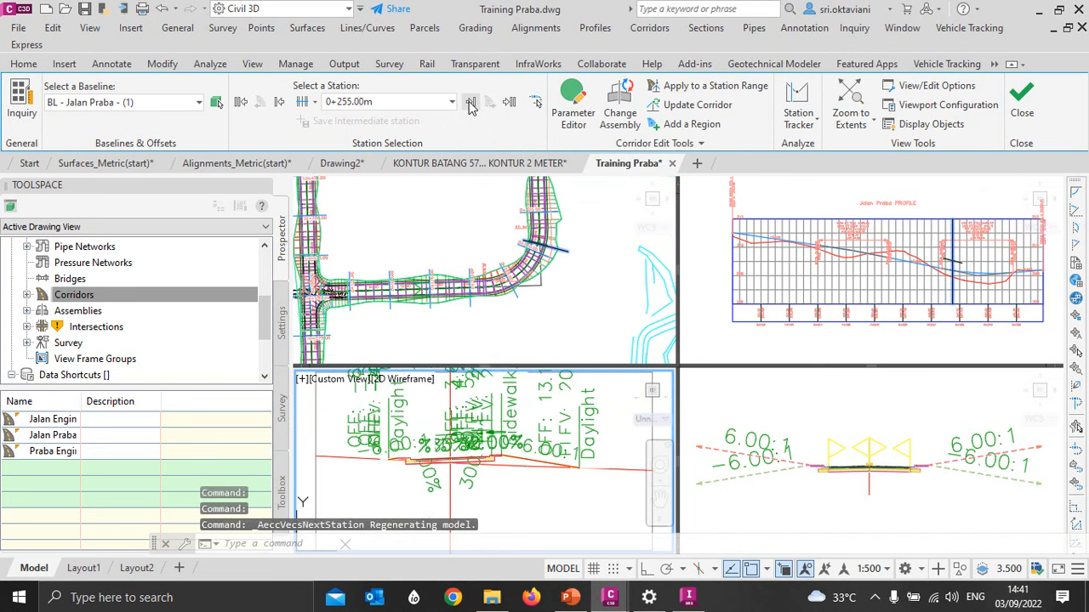
click(471, 103)
click(471, 103)
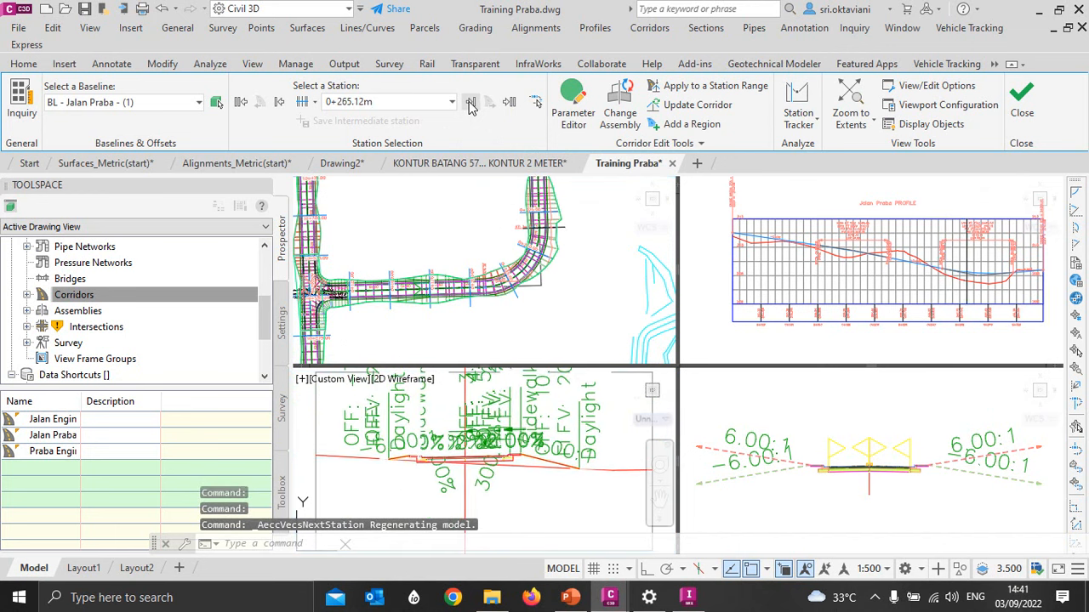
click(471, 102)
click(470, 103)
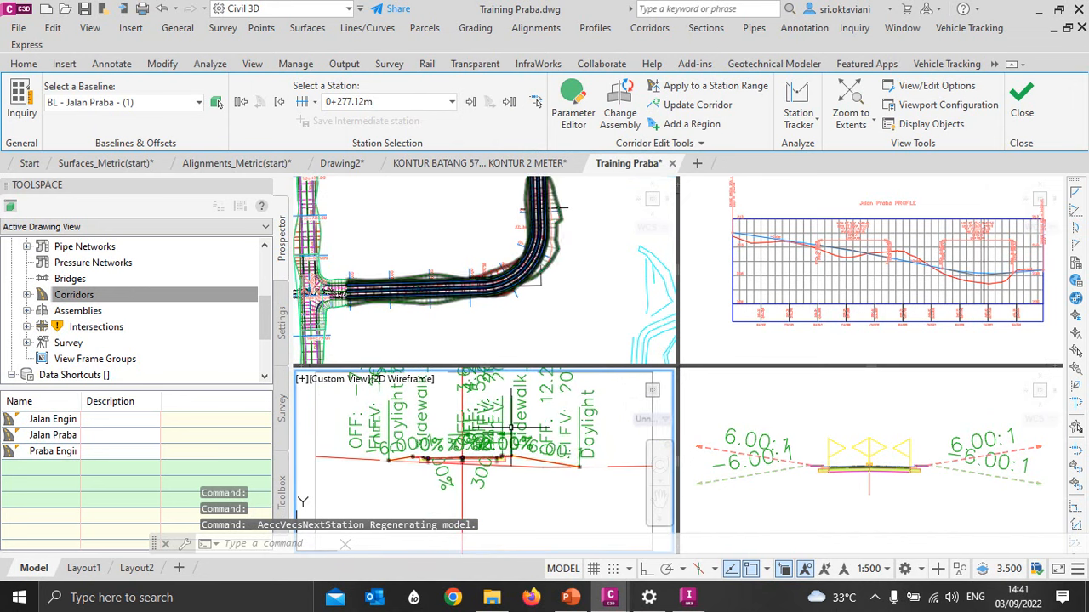
click(471, 103)
click(471, 103)
- Go back station by station along the Jalan Praba corridor to 0+205.00m to inspect the cross sections
click(278, 102)
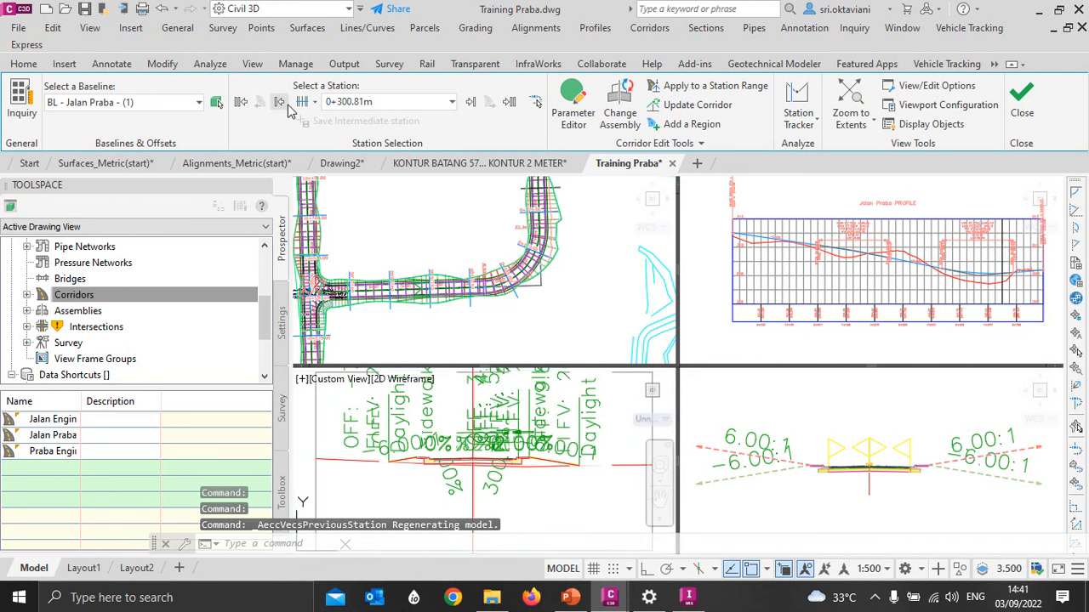
click(281, 102)
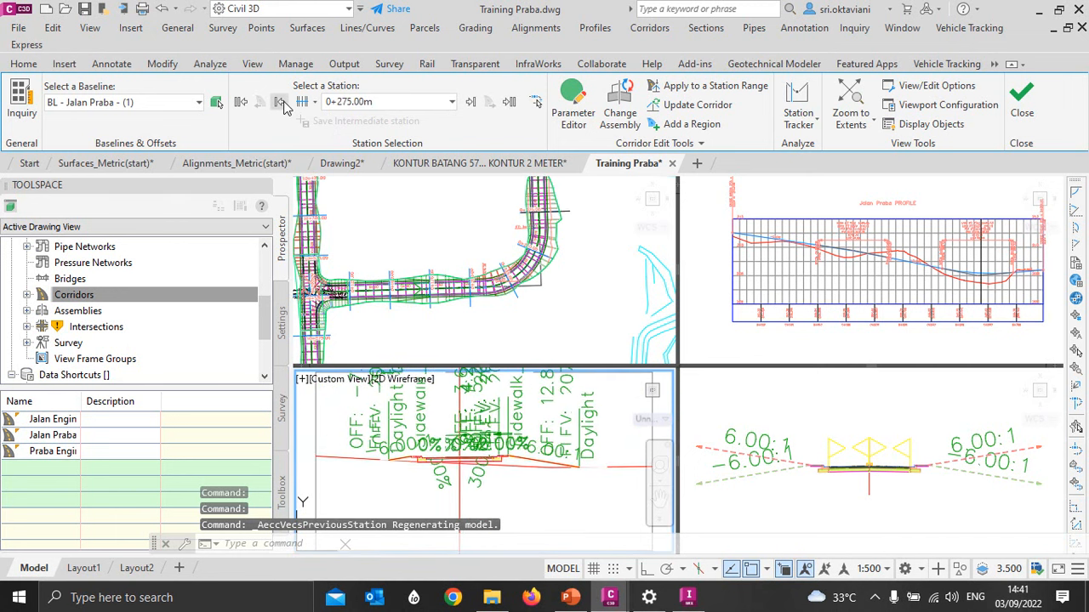
click(280, 102)
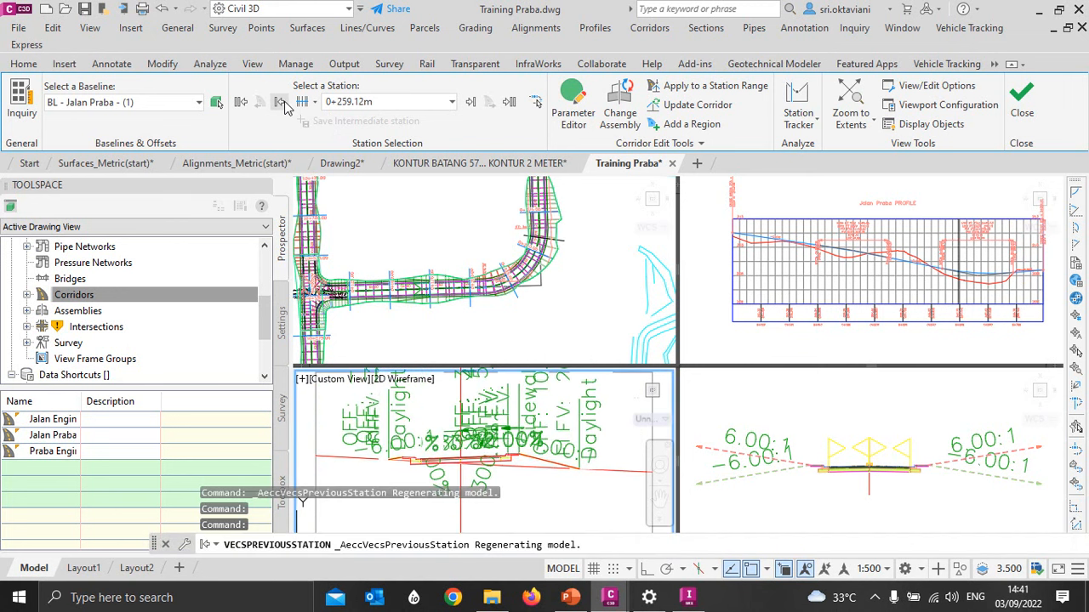
click(281, 102)
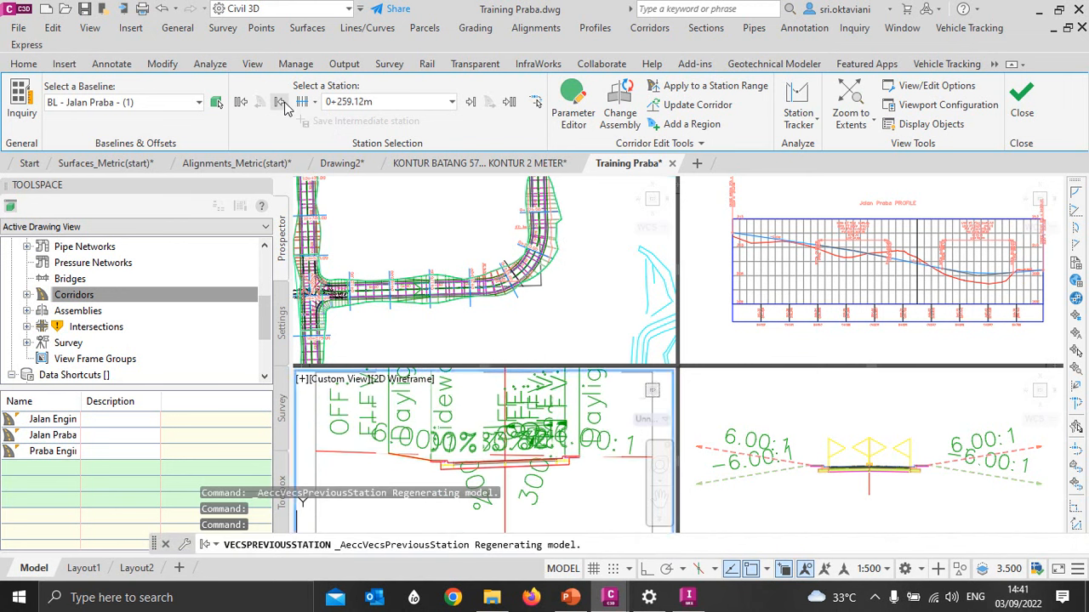
click(281, 102)
click(281, 103)
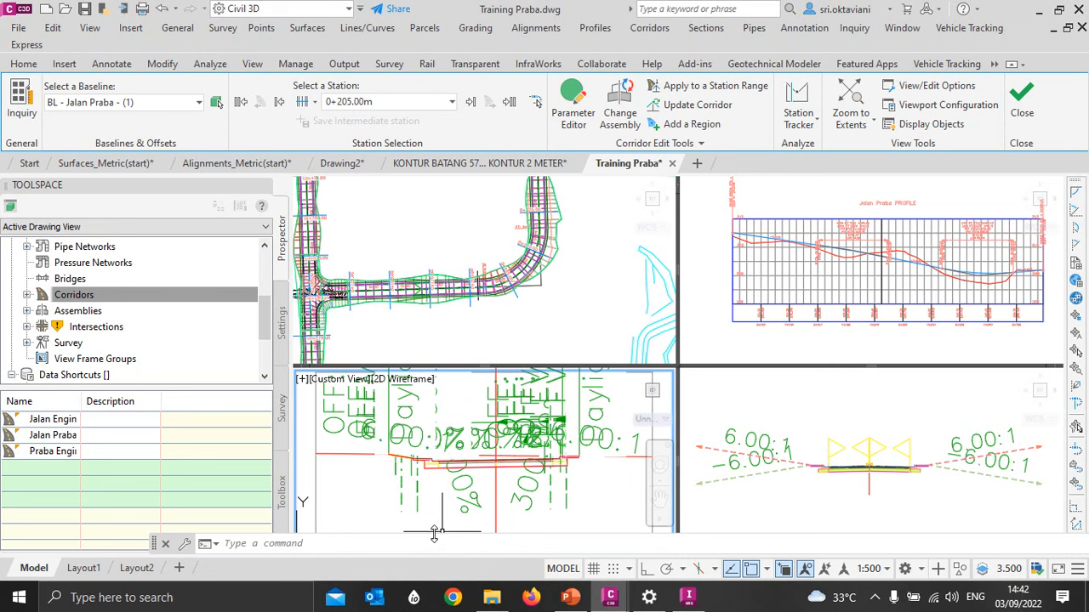
click(872, 568)
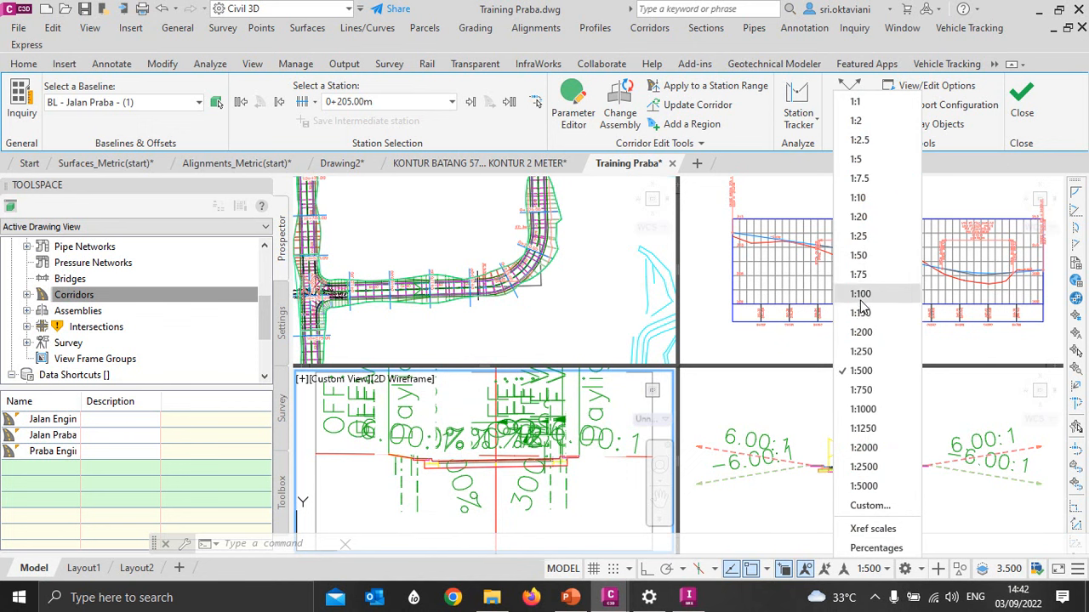
click(740, 411)
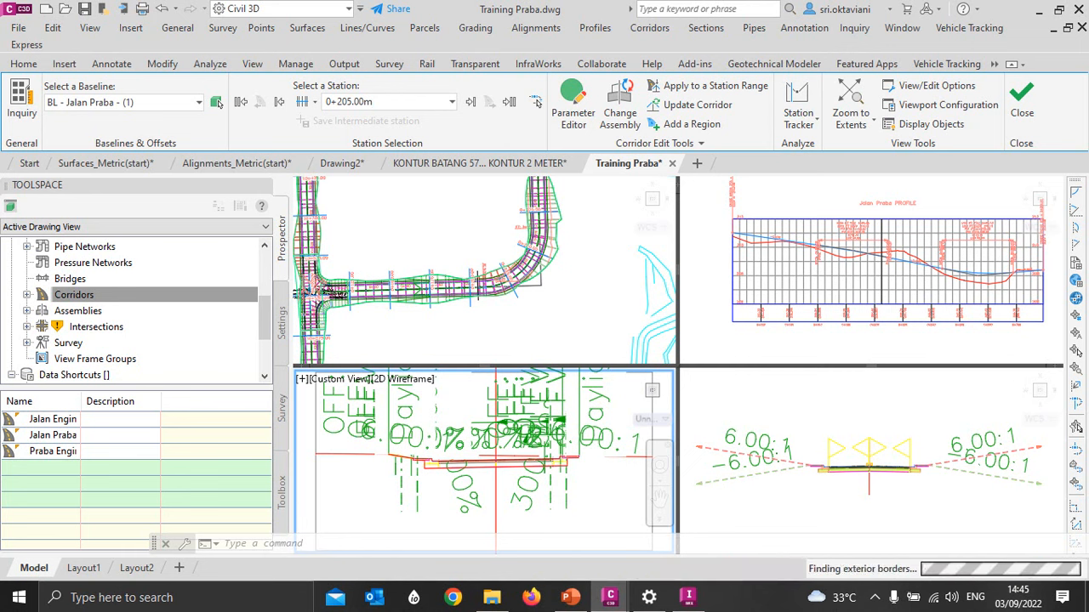
scroll(461, 445, up, 2)
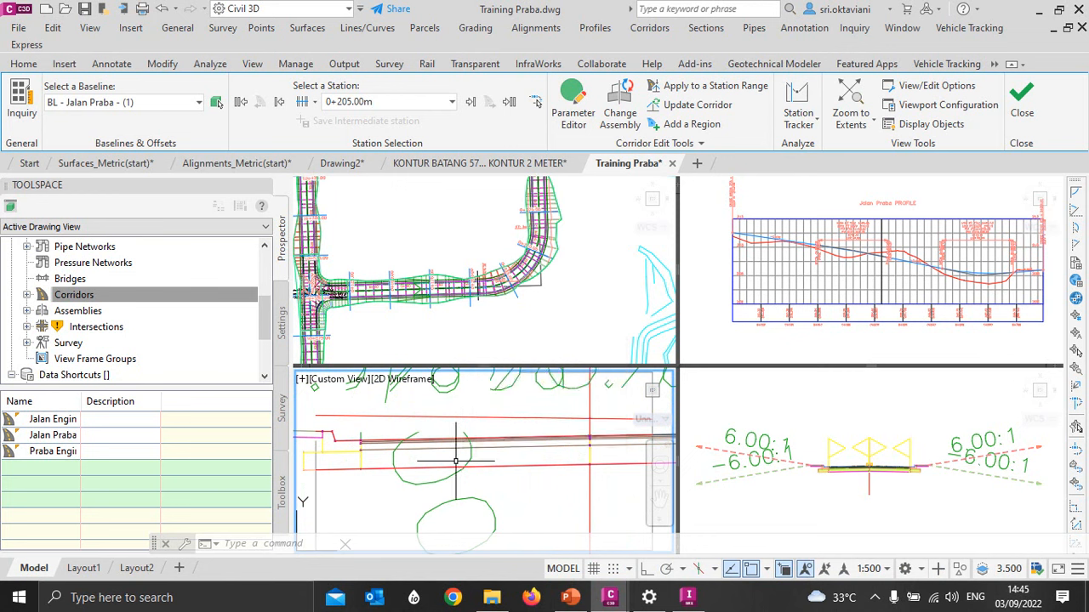
click(874, 481)
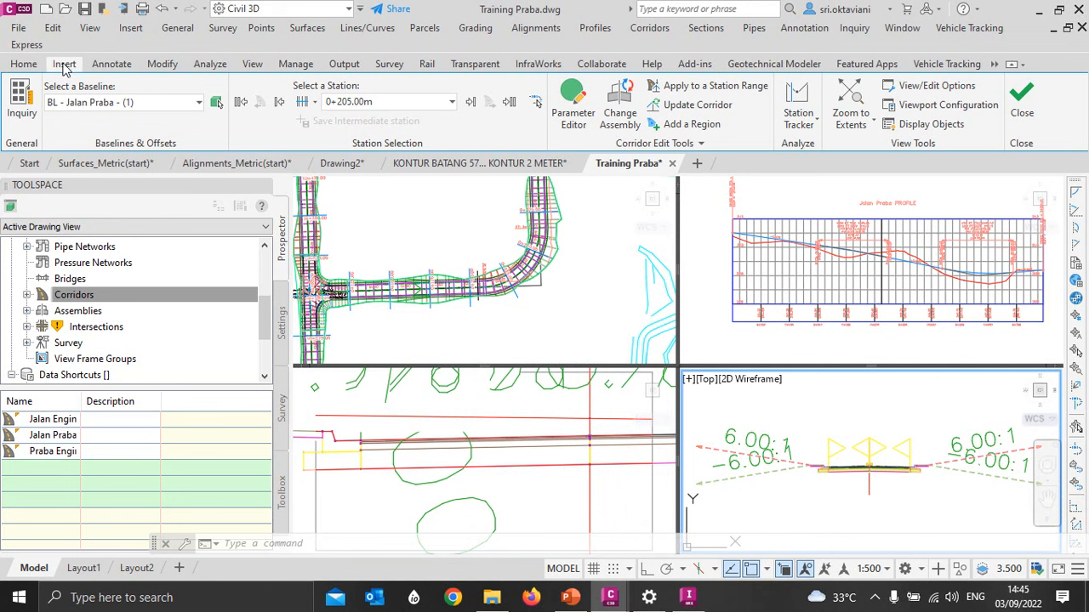
click(19, 28)
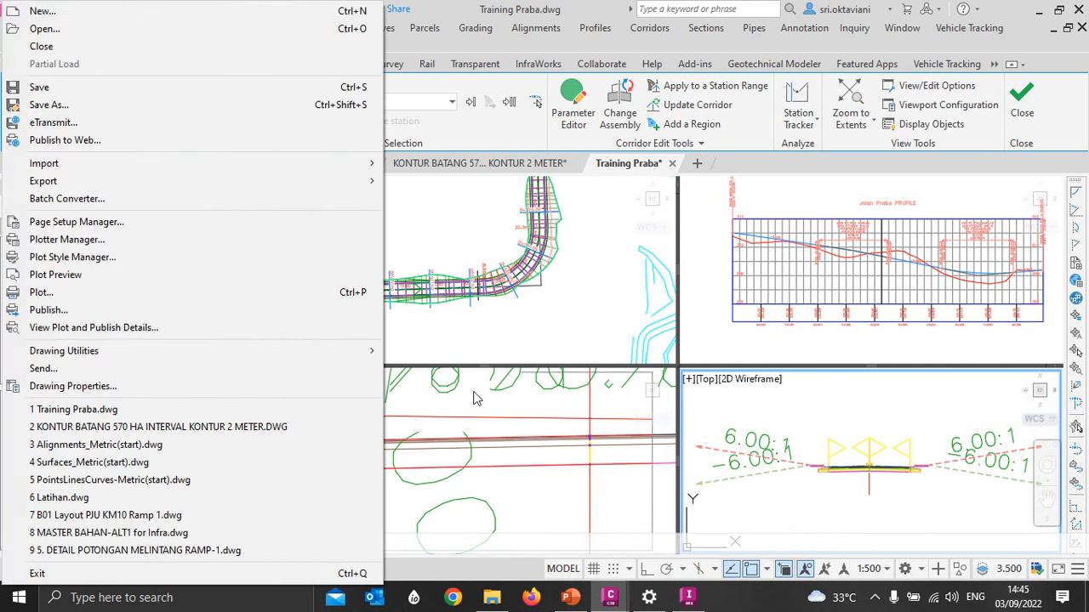
click(479, 248)
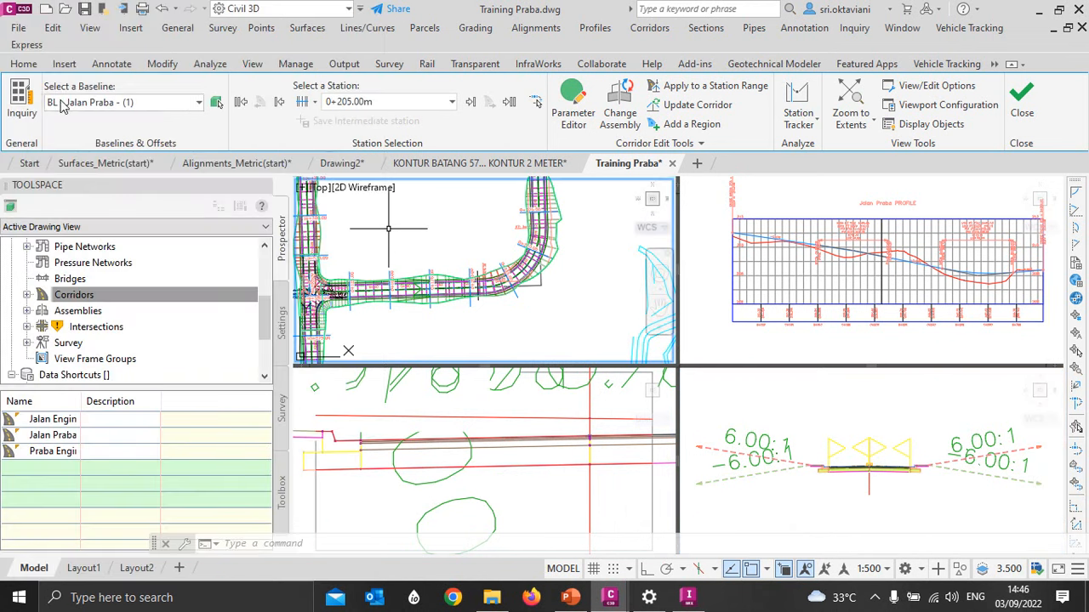
- Try a black uniform background for the 2D model space and check how the corridor section view reads on it
click(15, 12)
click(170, 438)
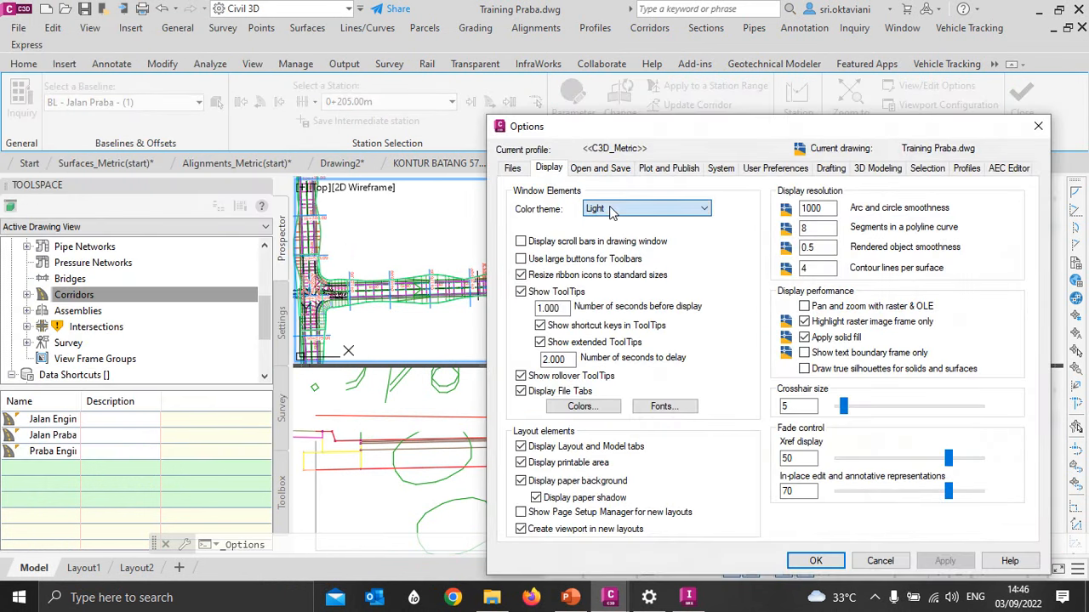
click(568, 407)
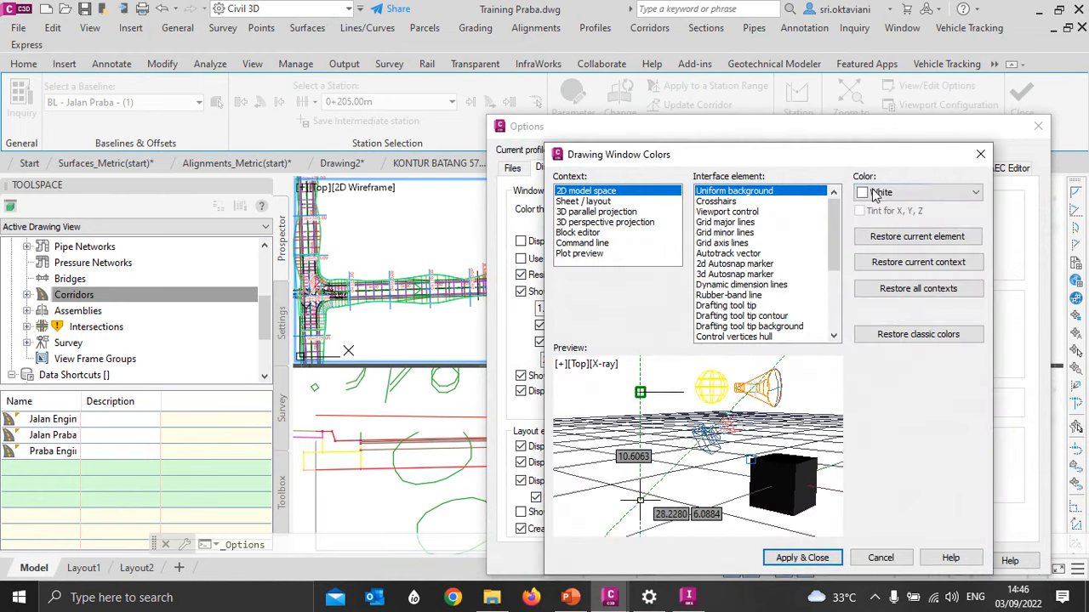
click(879, 193)
click(879, 305)
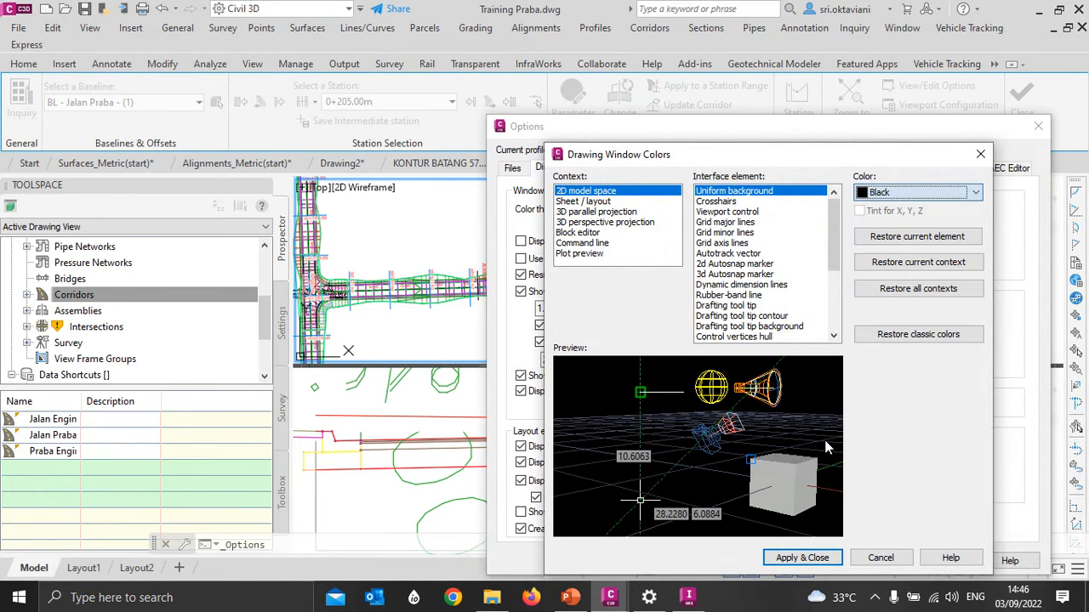
click(800, 561)
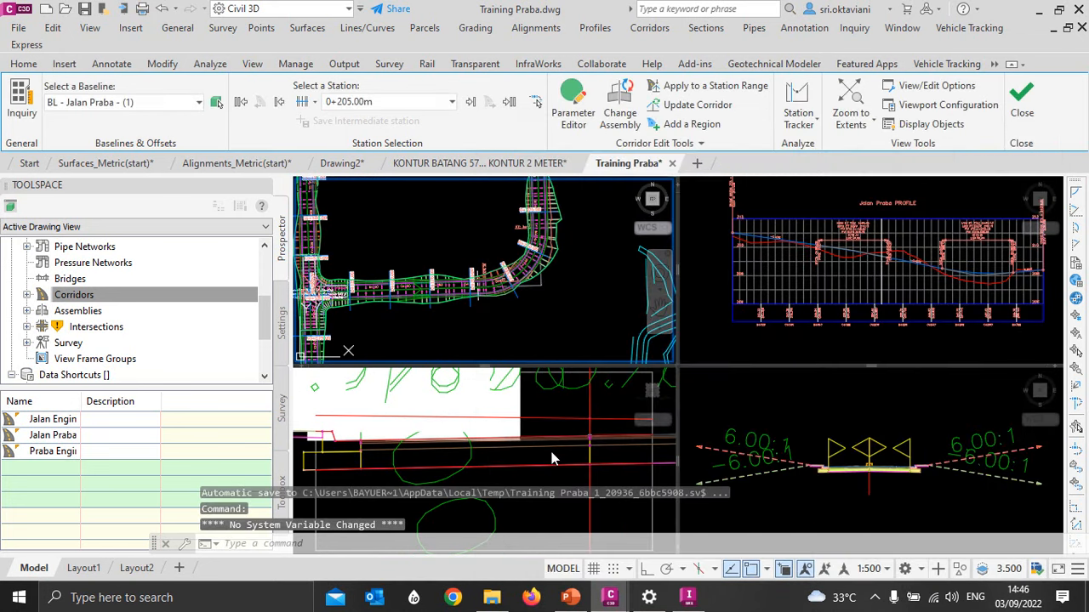
scroll(547, 444, down, 2)
click(543, 472)
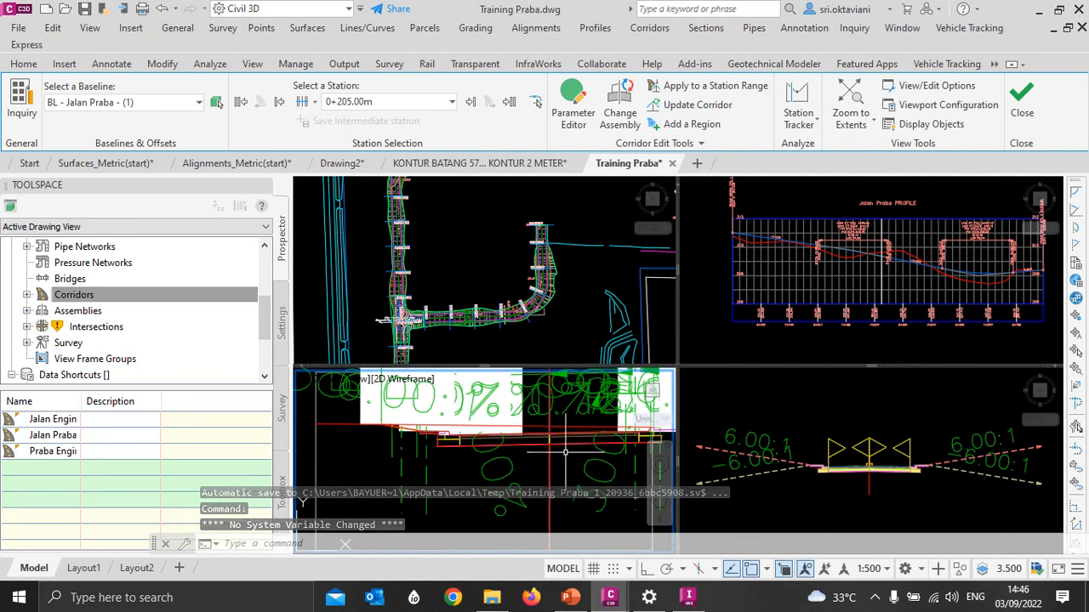
scroll(566, 453, up, 2)
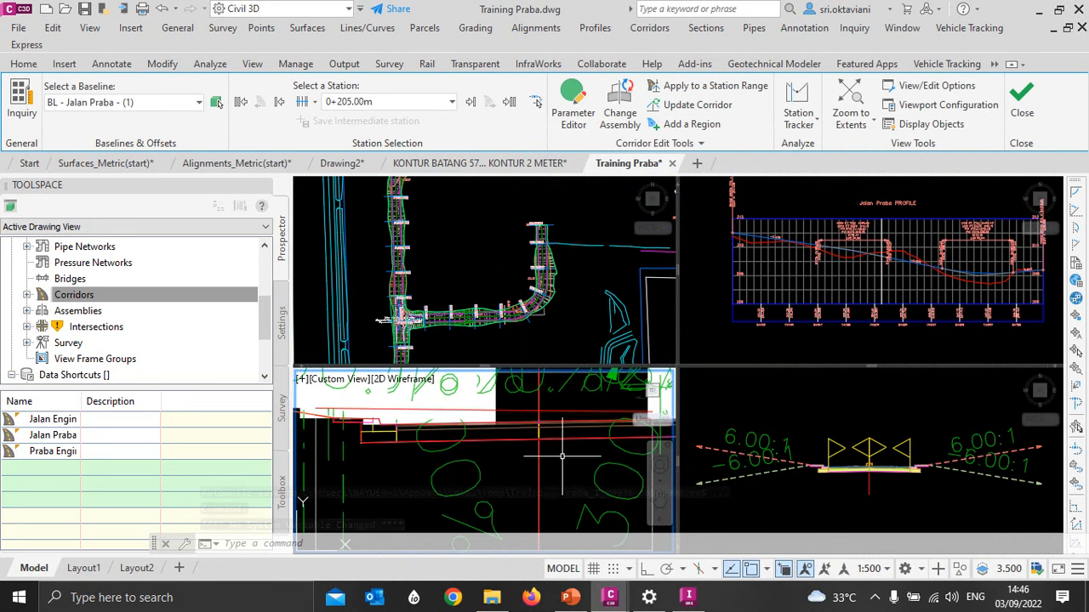
- Restore the 2D model space's uniform background colour to white
click(19, 11)
click(164, 439)
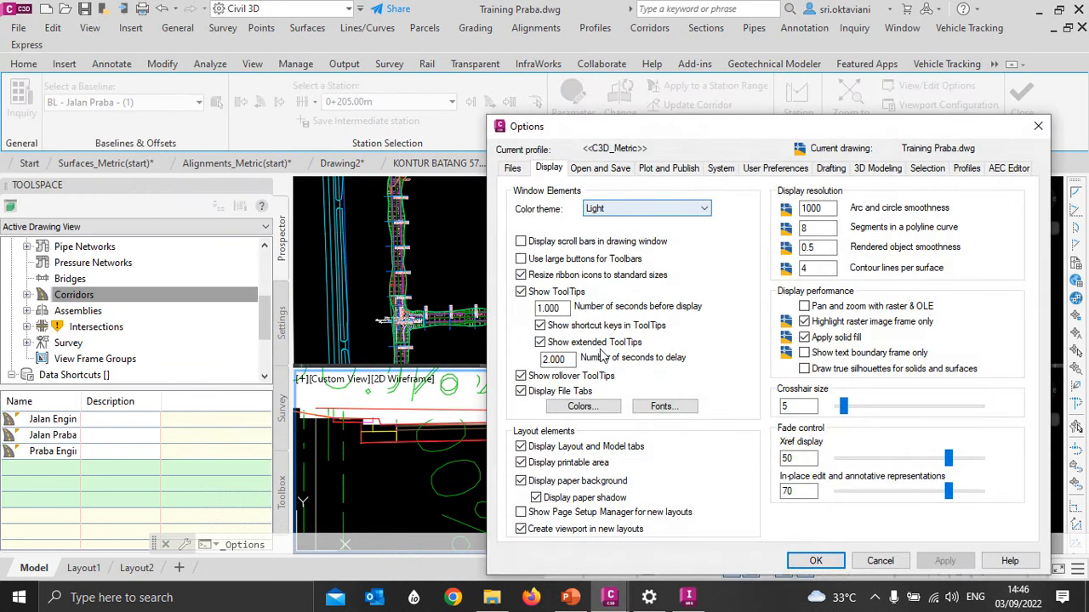
click(583, 407)
click(889, 194)
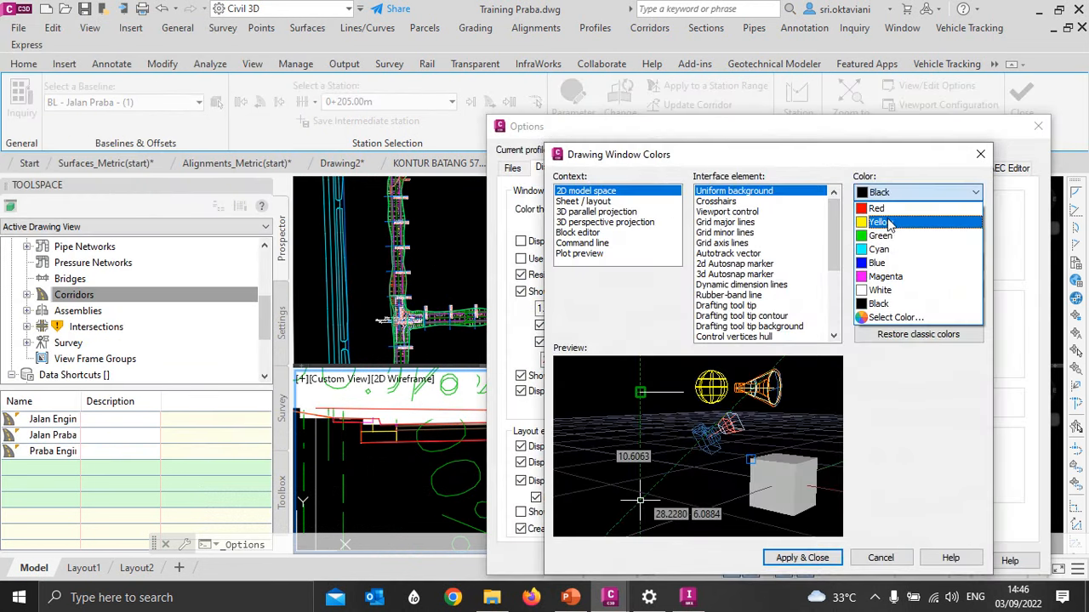
click(883, 279)
click(803, 559)
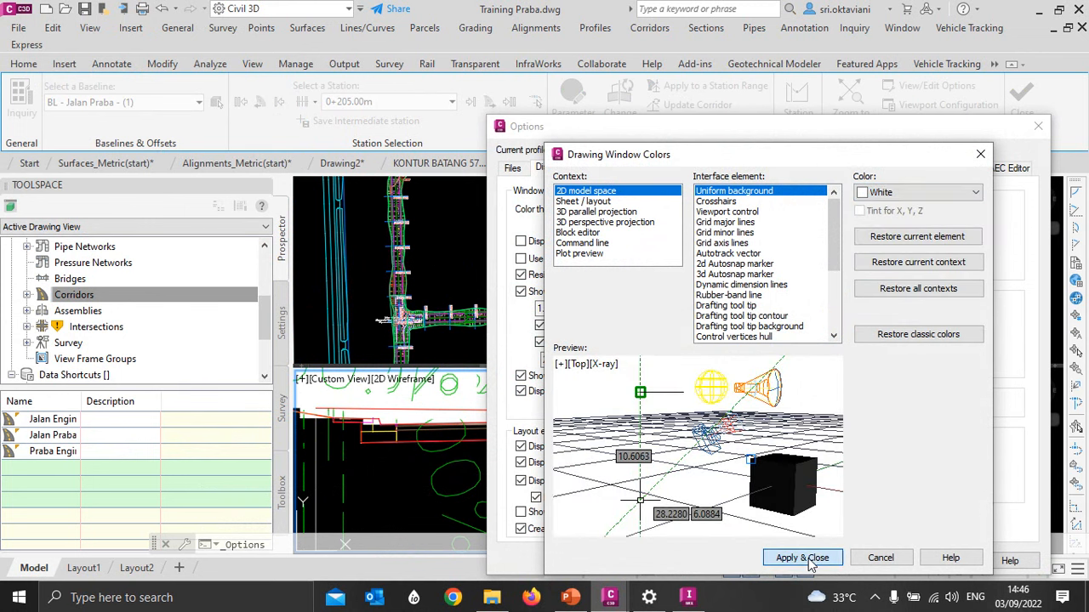
click(814, 554)
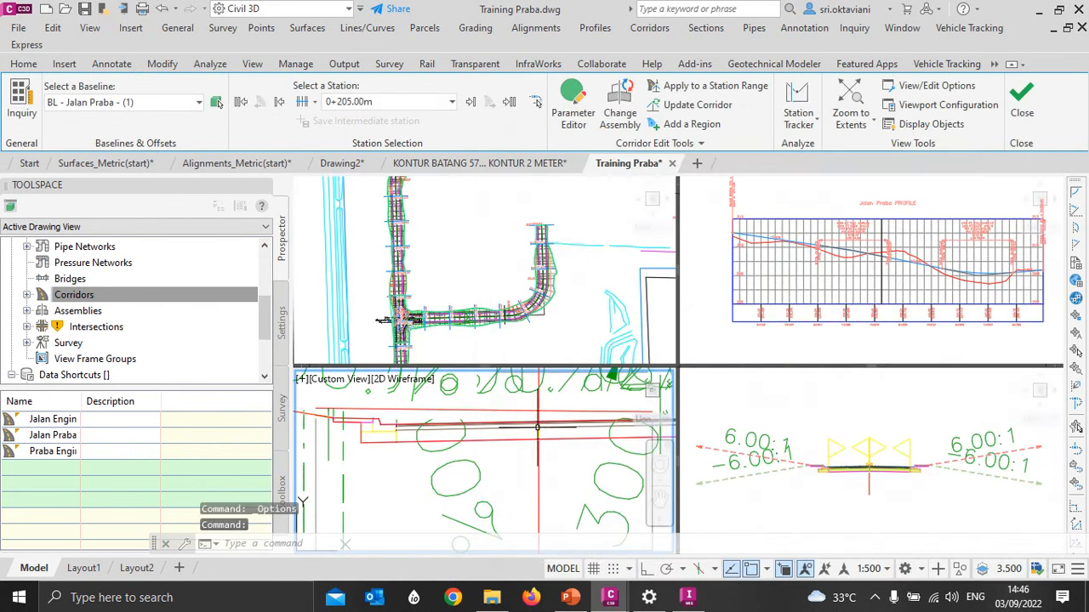
- Close the corridor Section Editor and return to the single plan view of the corridors
click(1009, 114)
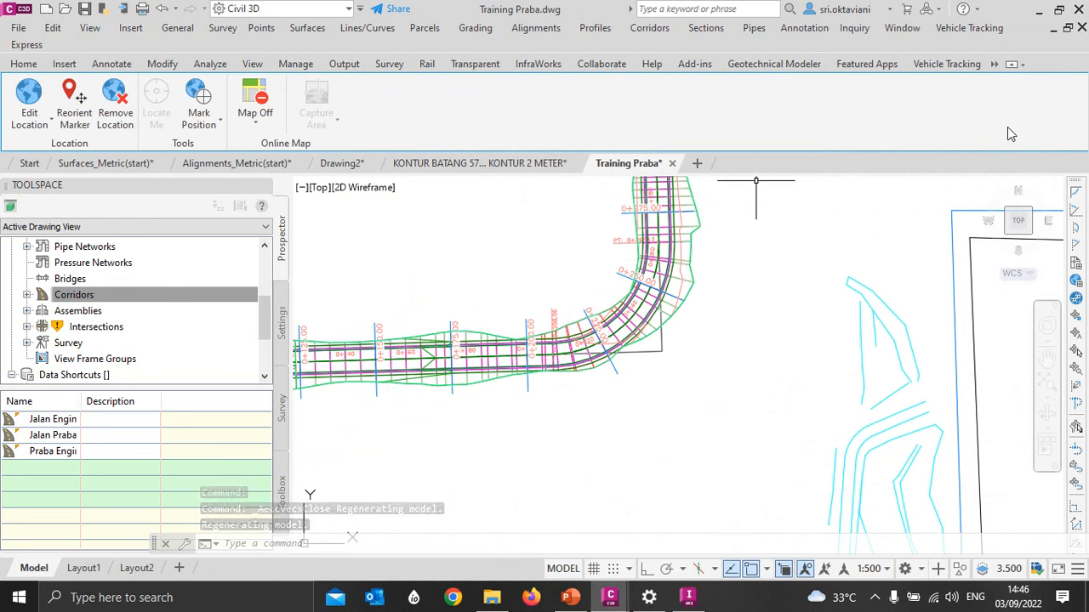
key(Escape)
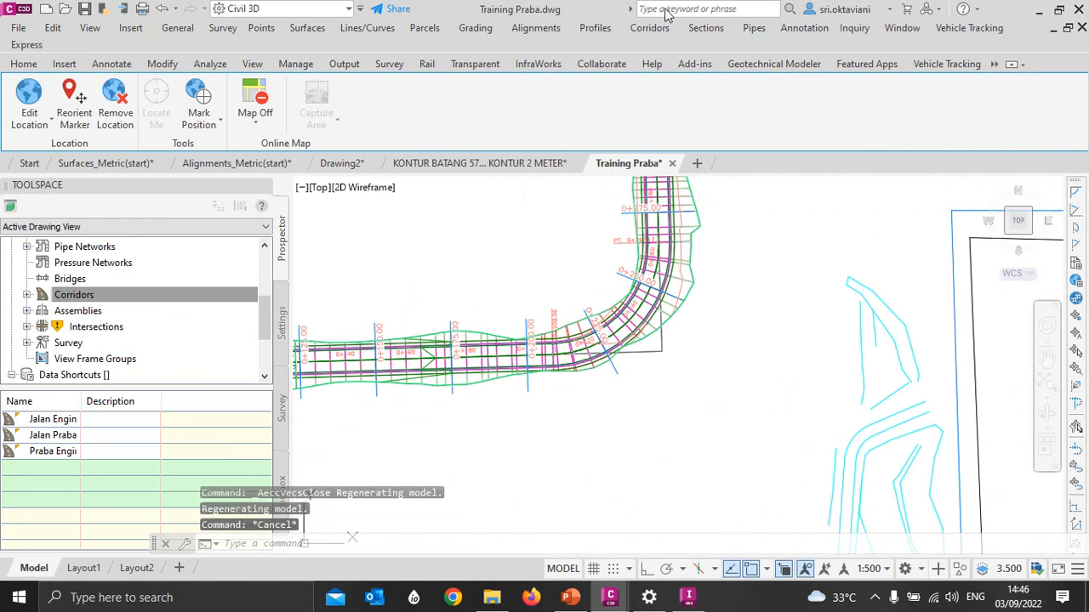
click(23, 65)
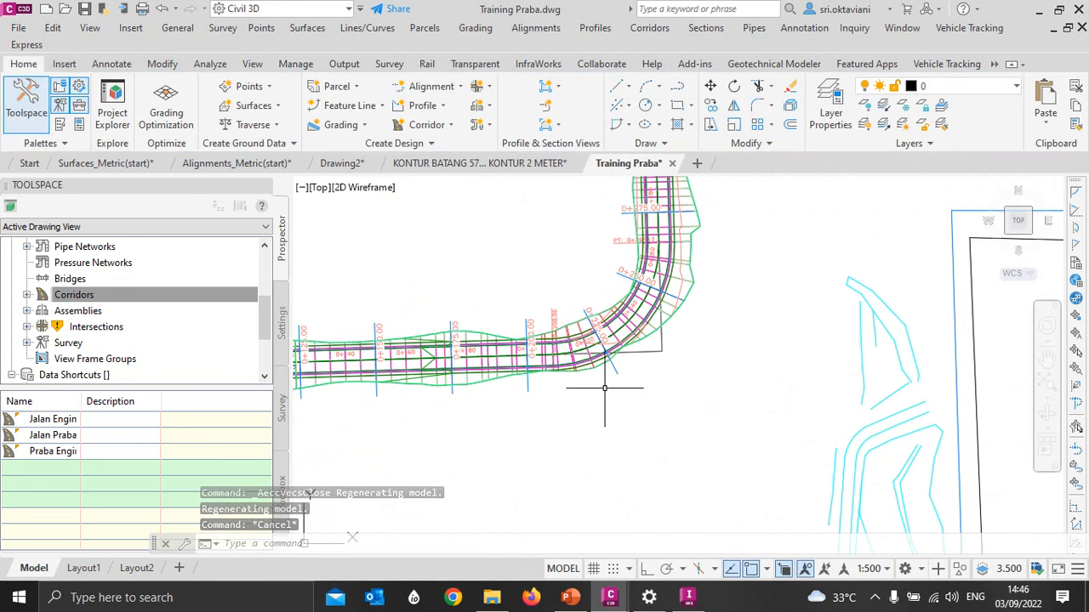
key(Escape)
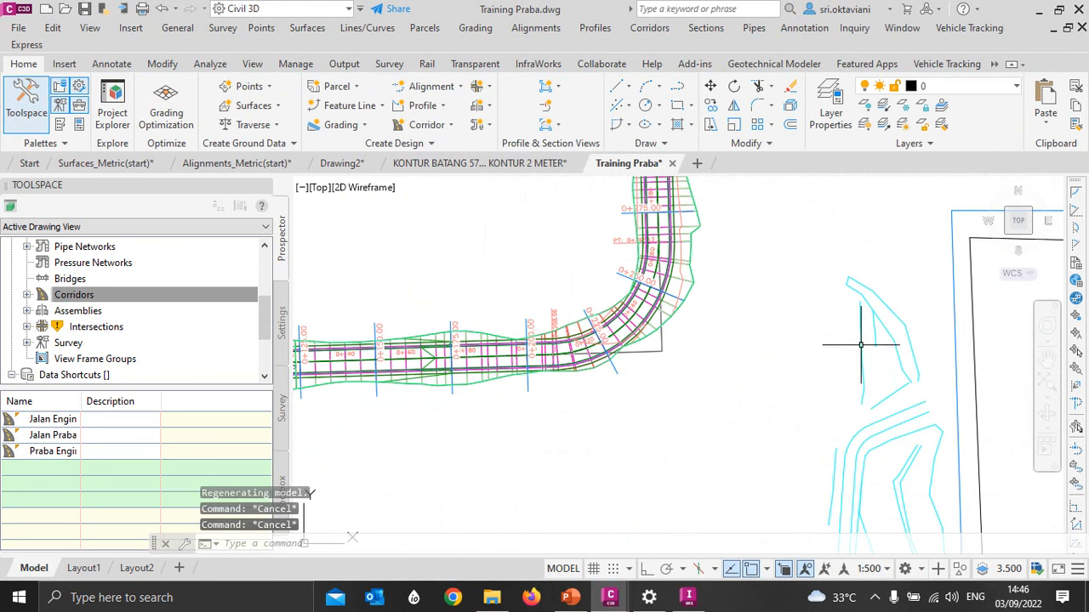
scroll(846, 332, down, 4)
scroll(834, 417, up, 2)
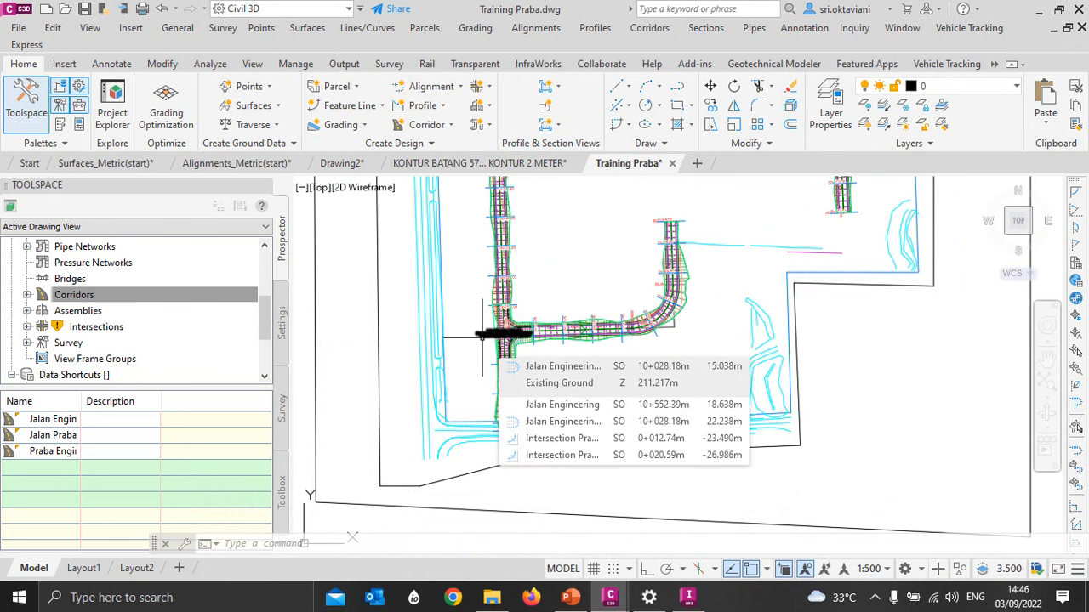
- Expand the drawing settings' Quantity Takeoff node down to its list of Quantity Takeoff Criteria
click(282, 322)
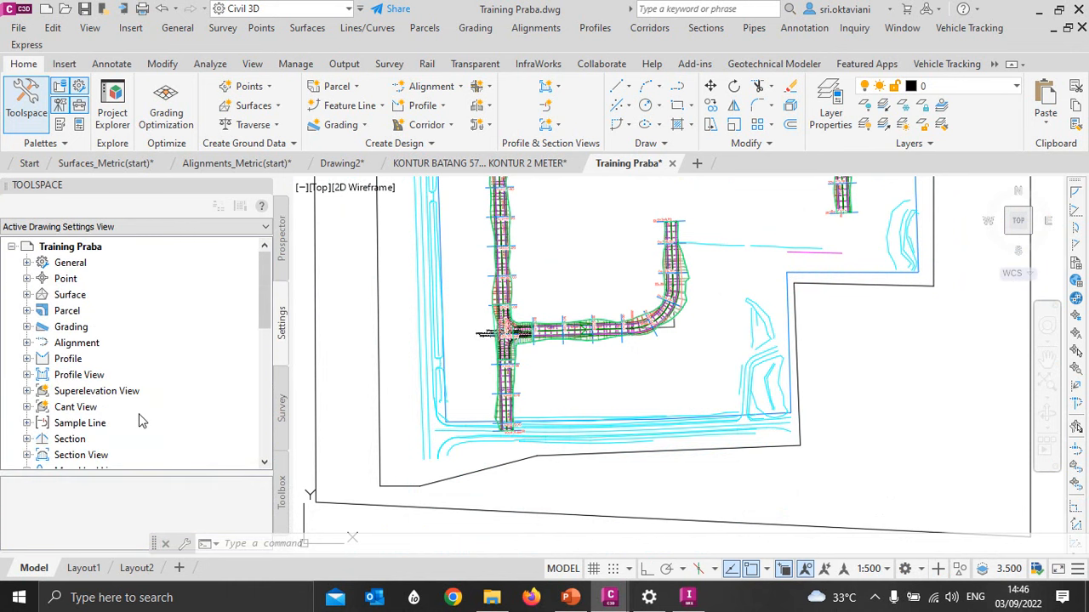
scroll(130, 337, down, 8)
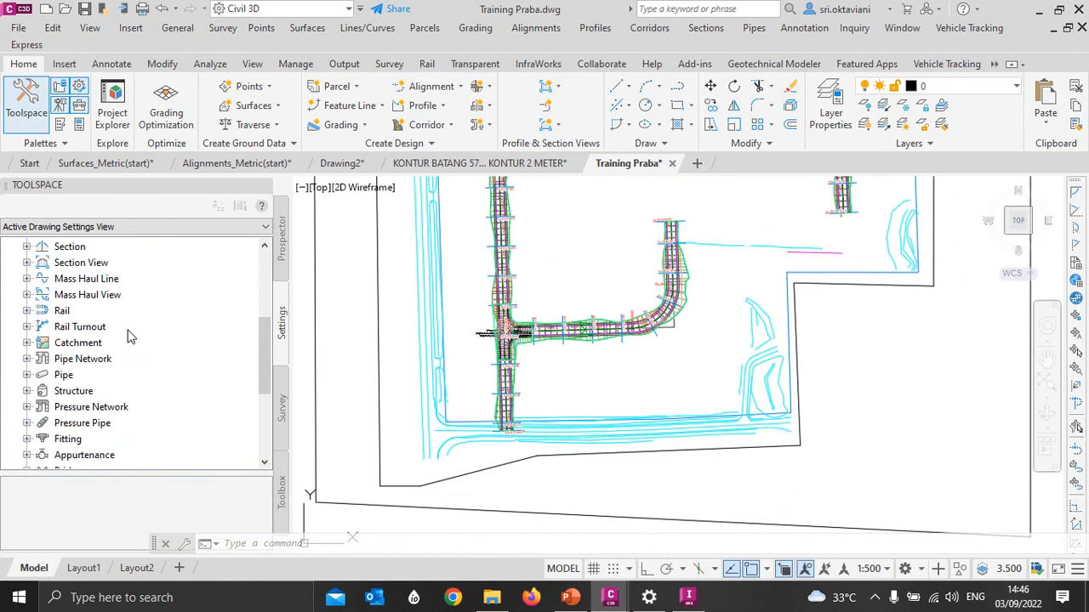
click(26, 375)
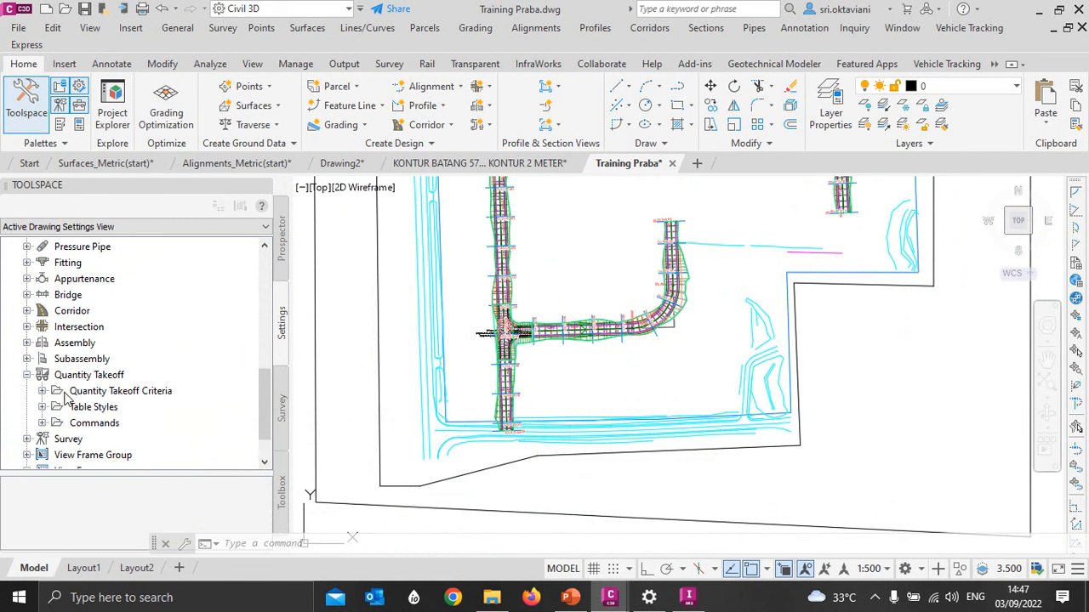
click(41, 392)
scroll(127, 371, down, 2)
click(140, 330)
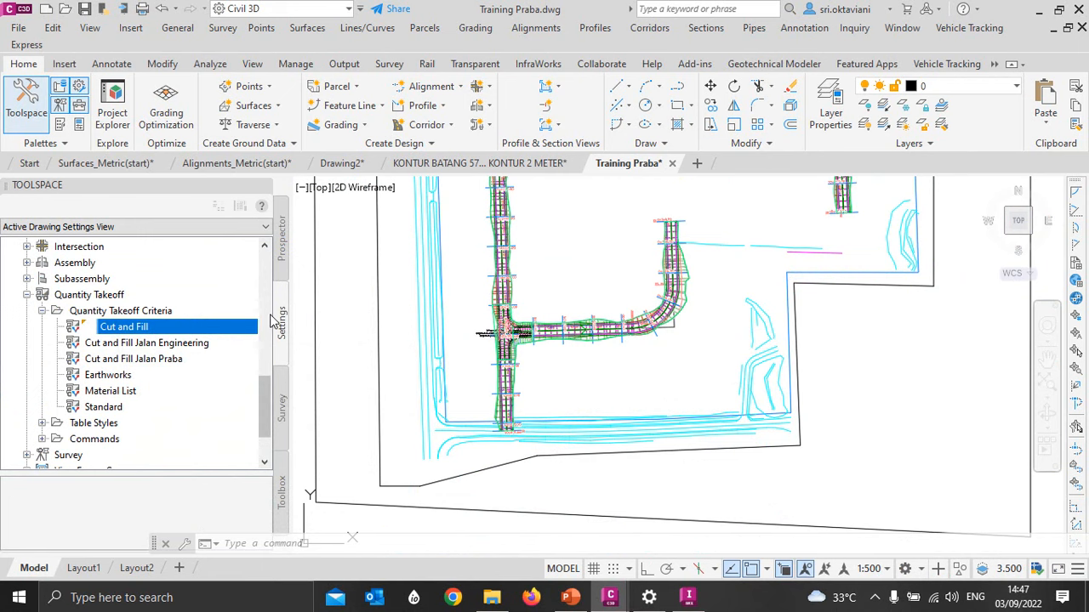
- Copy the Material List quantity takeoff criteria and name the copy "Material List Jalan Praba"
click(101, 393)
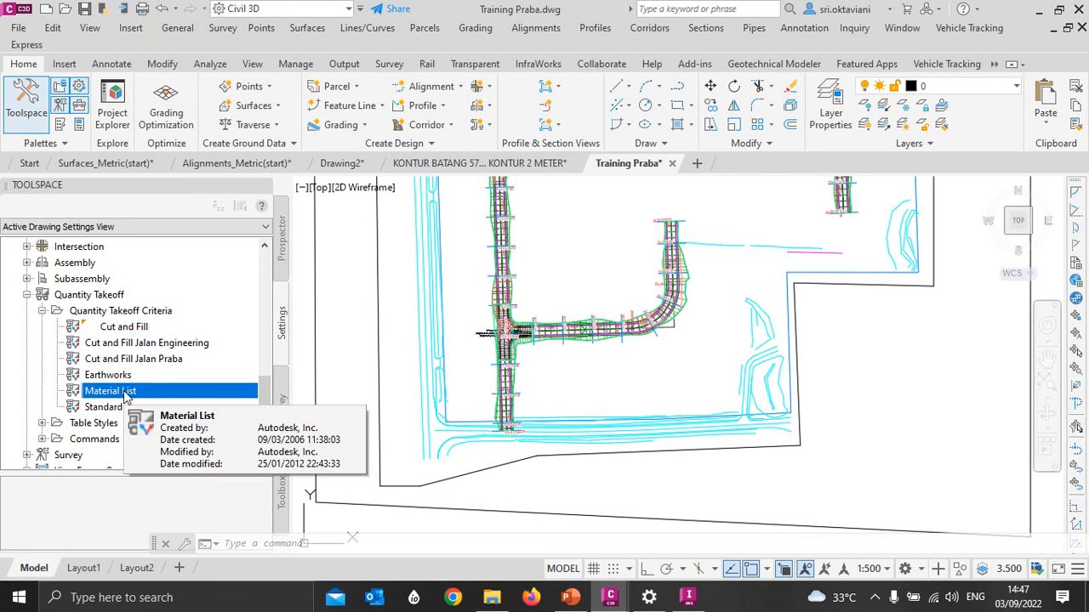
right_click(136, 394)
click(172, 422)
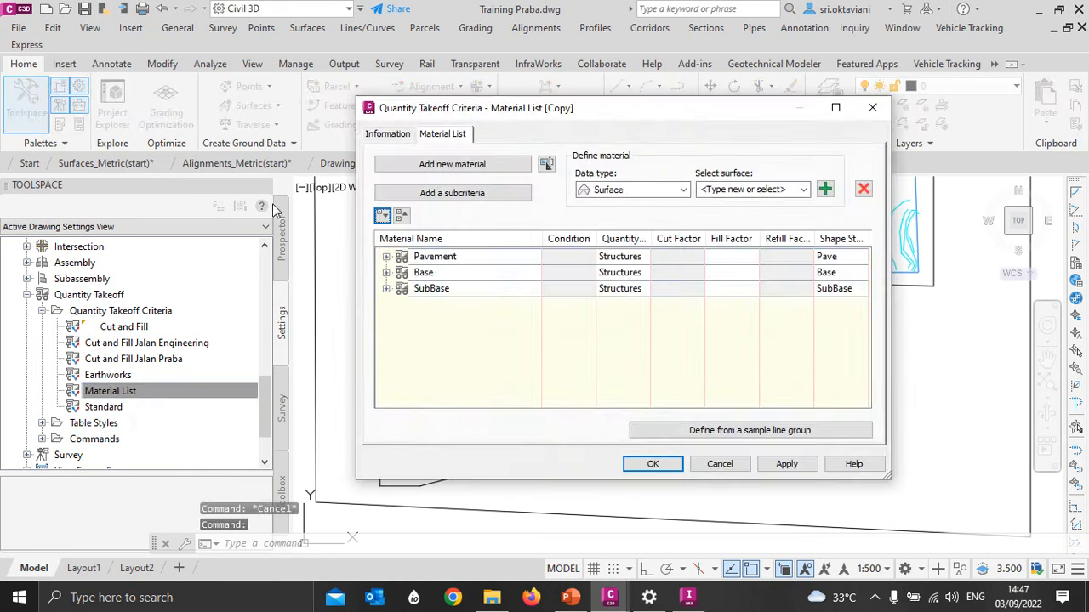
click(387, 133)
drag(453, 173, 428, 174)
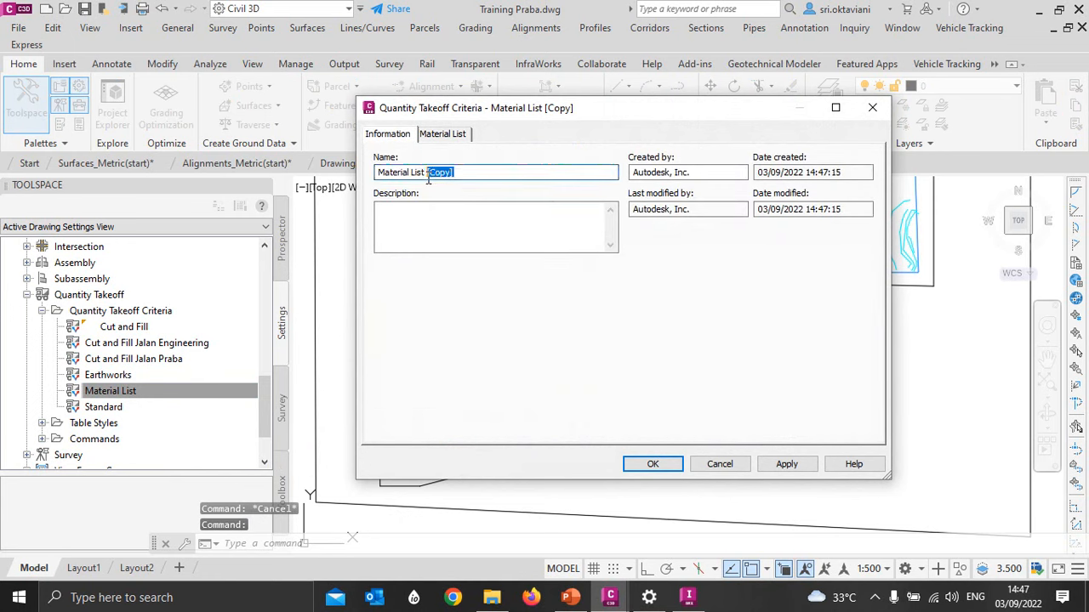
text(Jala)
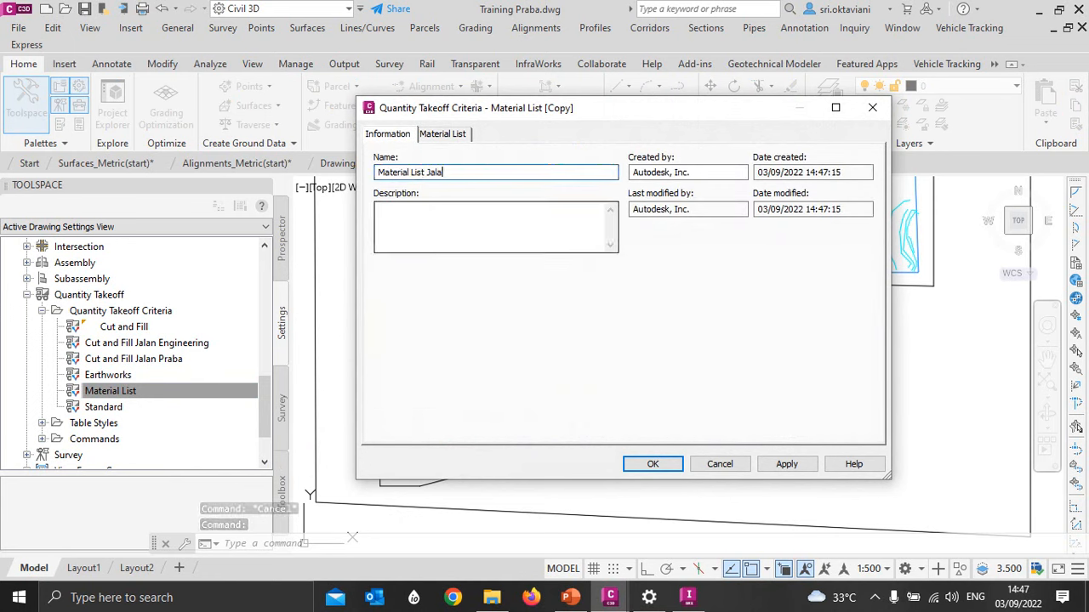
text(n Praba)
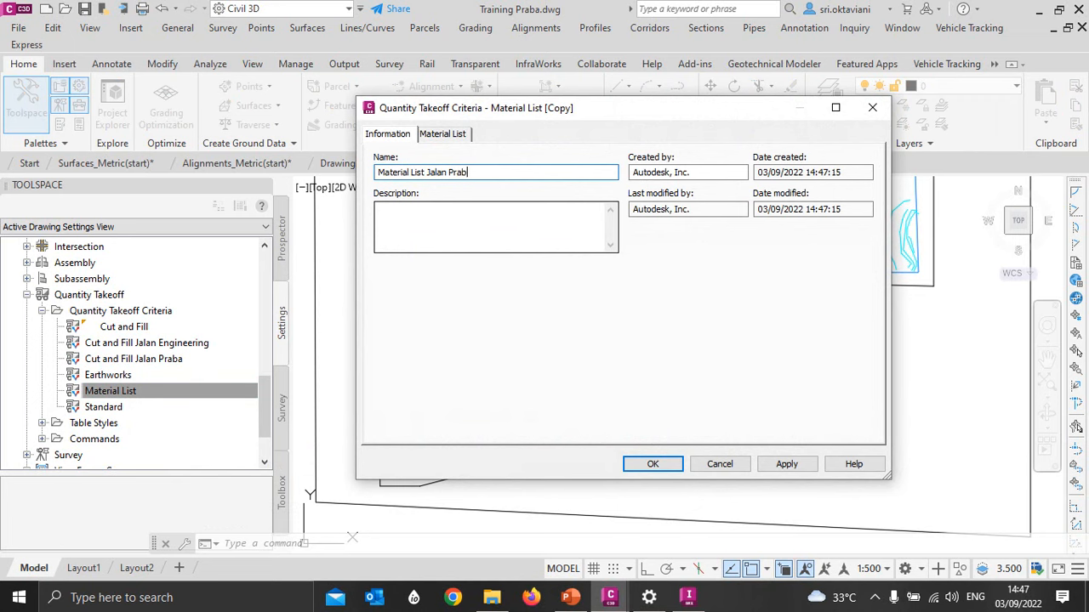
- Examine the Pavement, Base and SubBase entries and their included materials in the copied criteria's material list
click(452, 137)
click(382, 138)
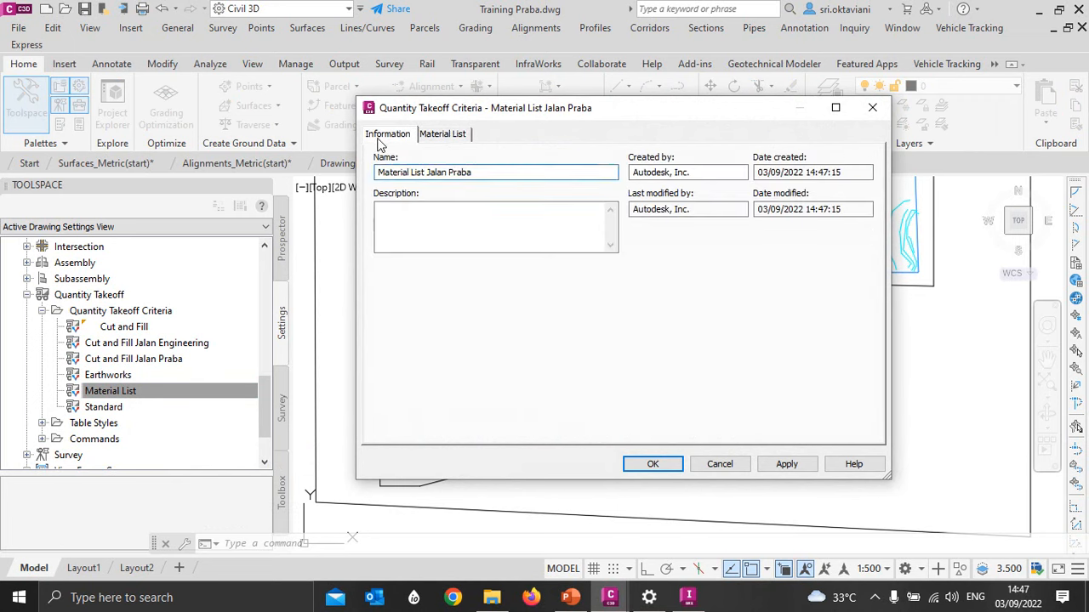
click(452, 138)
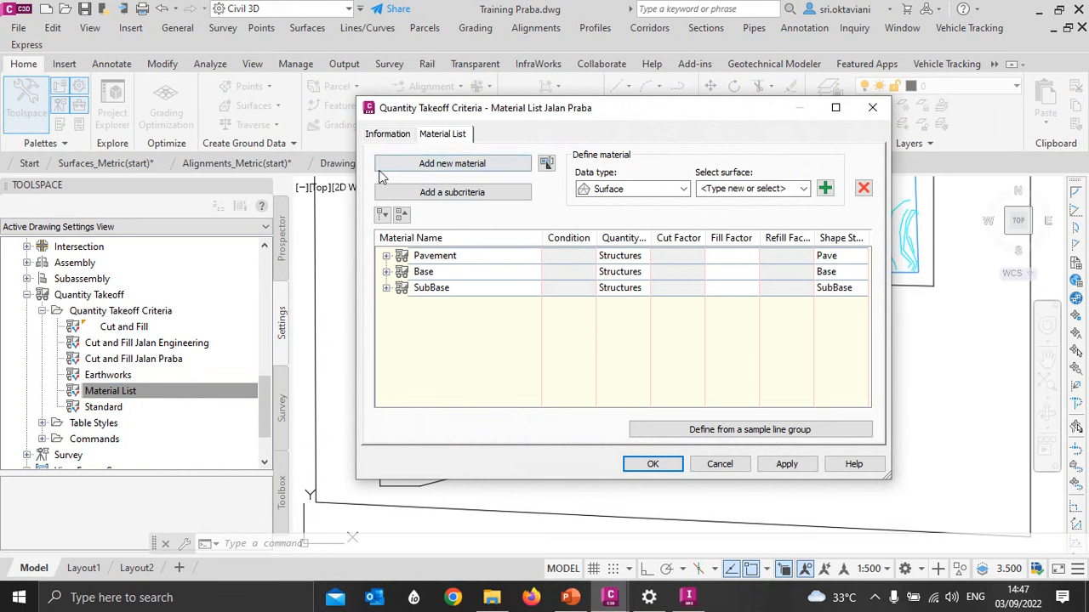
click(386, 256)
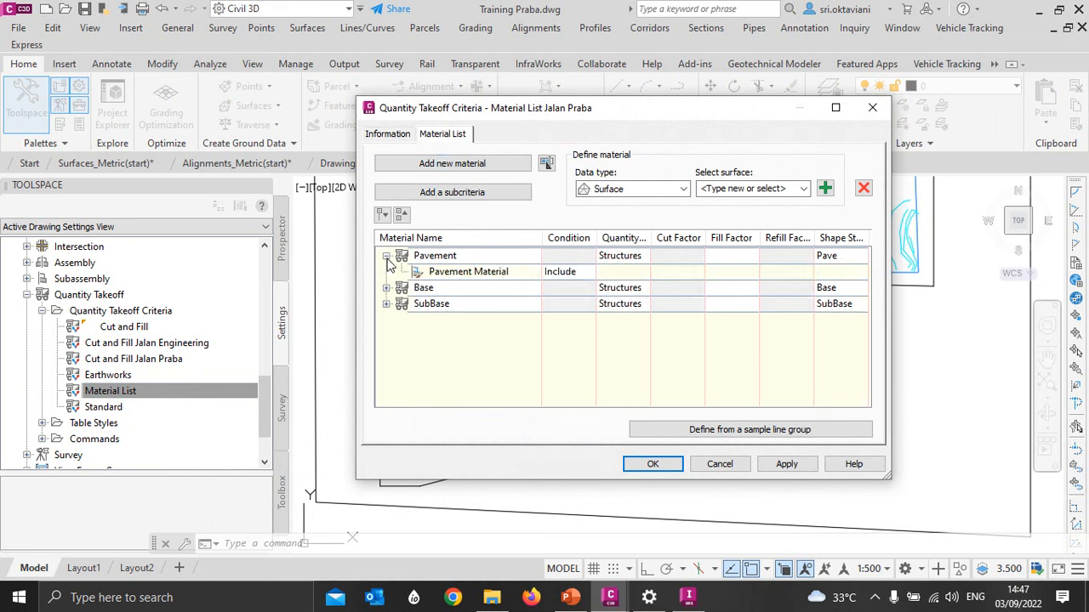
click(386, 287)
click(387, 320)
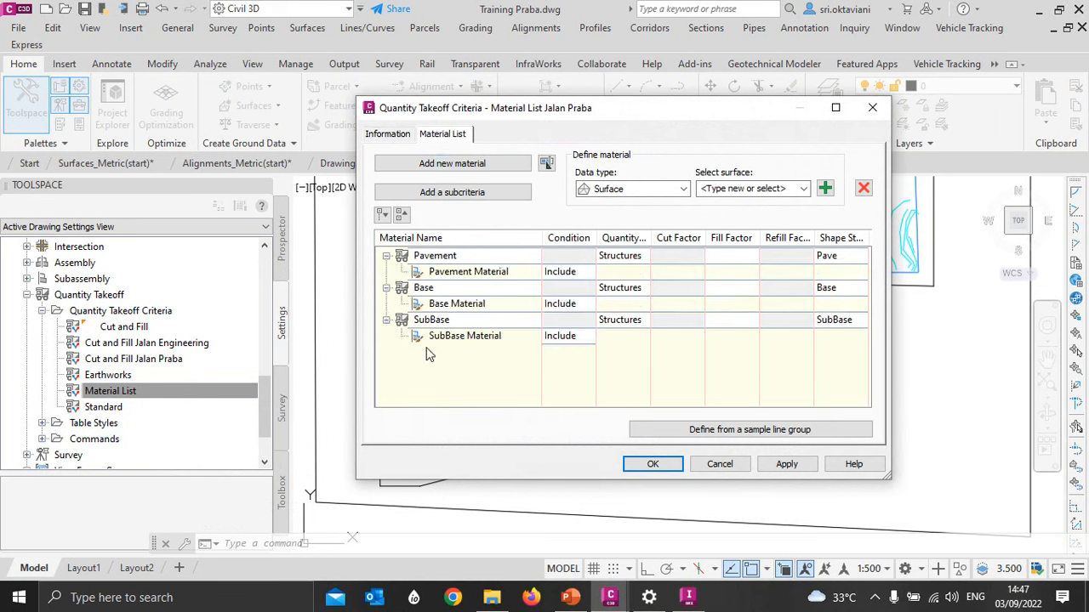
click(386, 320)
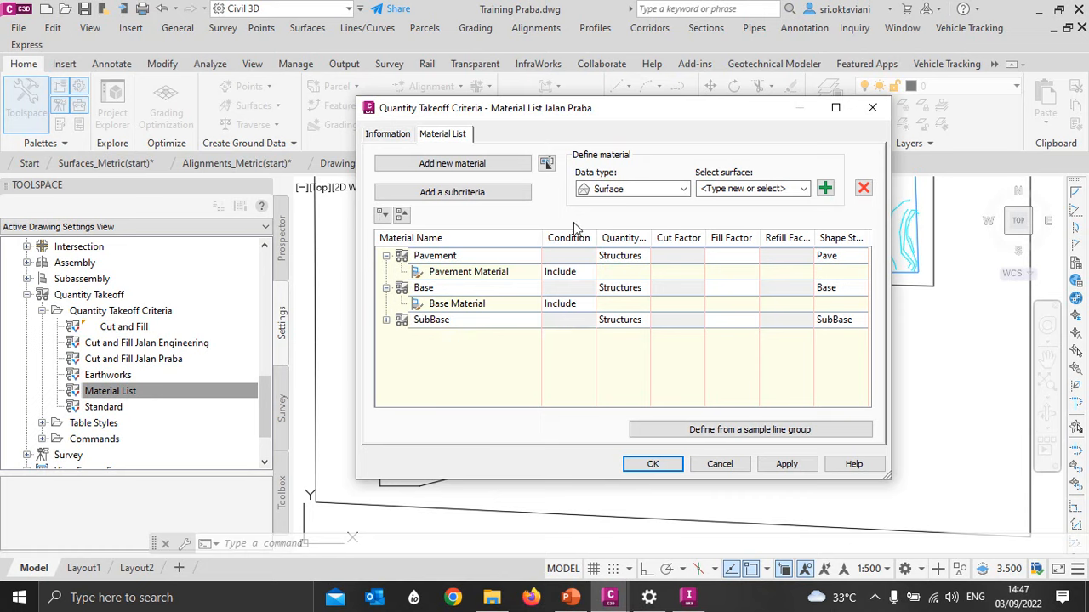
click(387, 289)
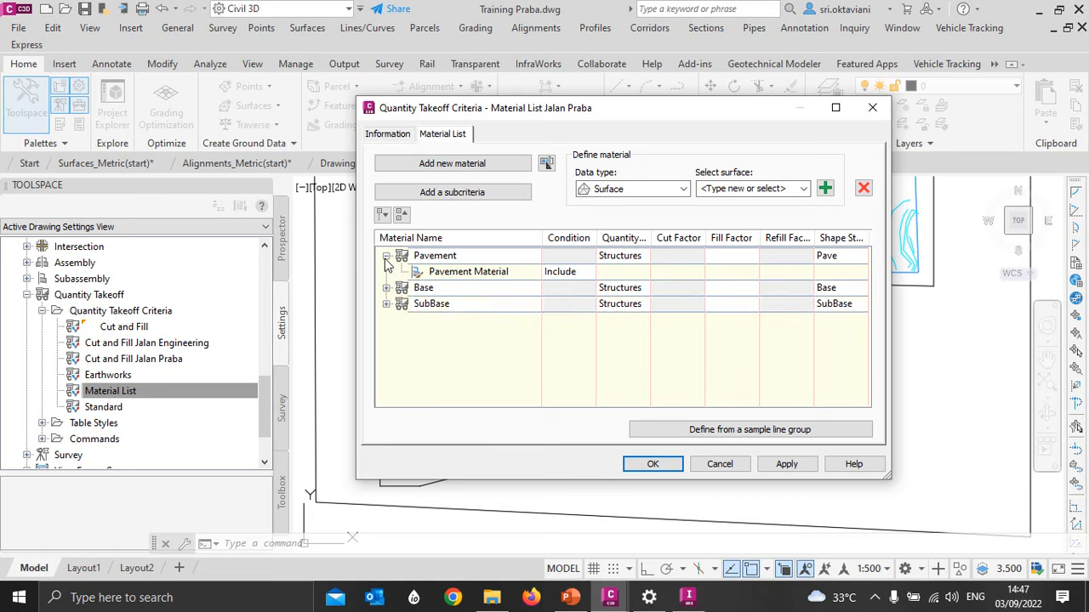
click(386, 256)
- Delete the SubBase, Base and Pavement materials from the Material List Jalan Praba criteria
click(434, 289)
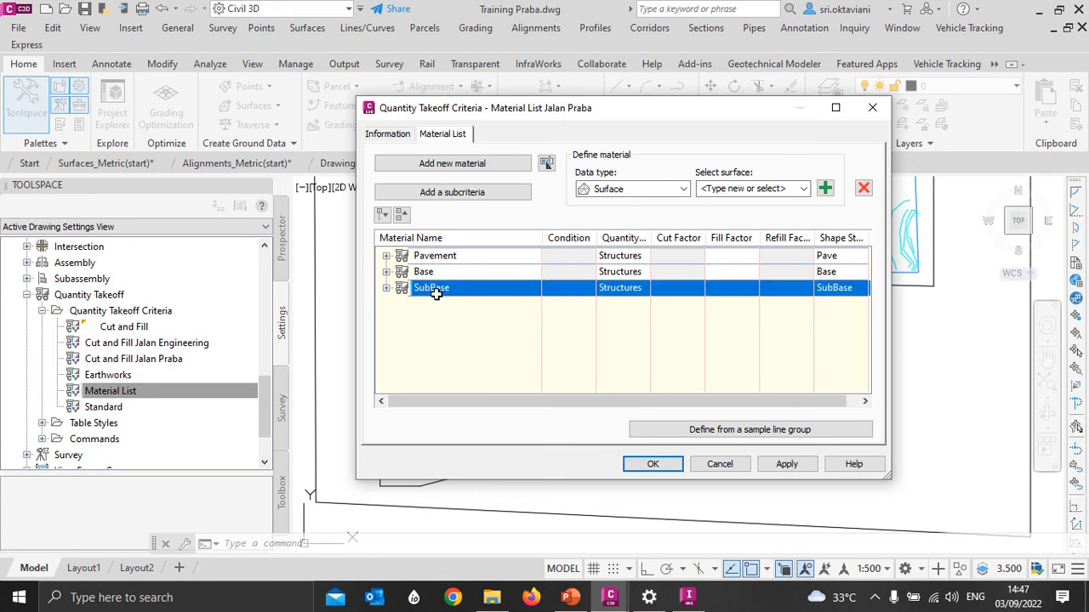
click(864, 189)
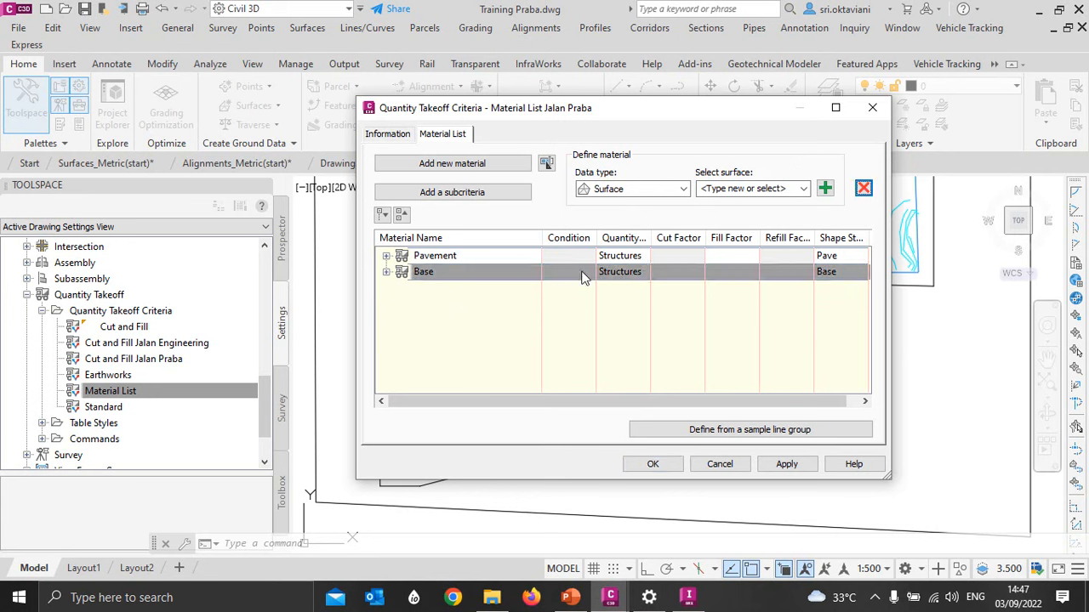
click(863, 189)
click(864, 189)
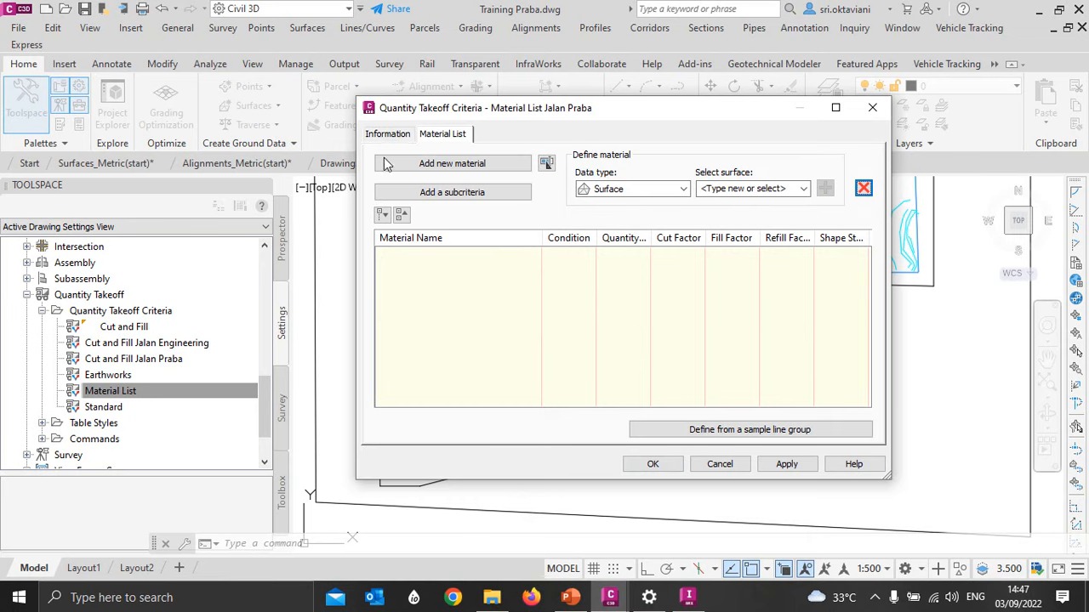
- Add a new material to the Material List Jalan Praba criteria and name it Pave1
click(411, 163)
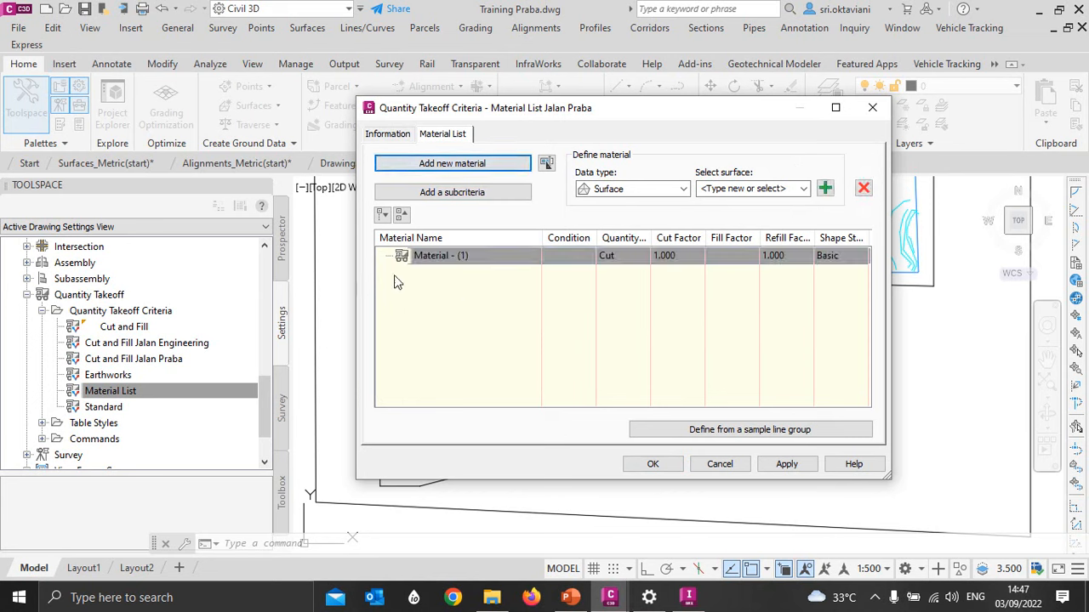
click(451, 257)
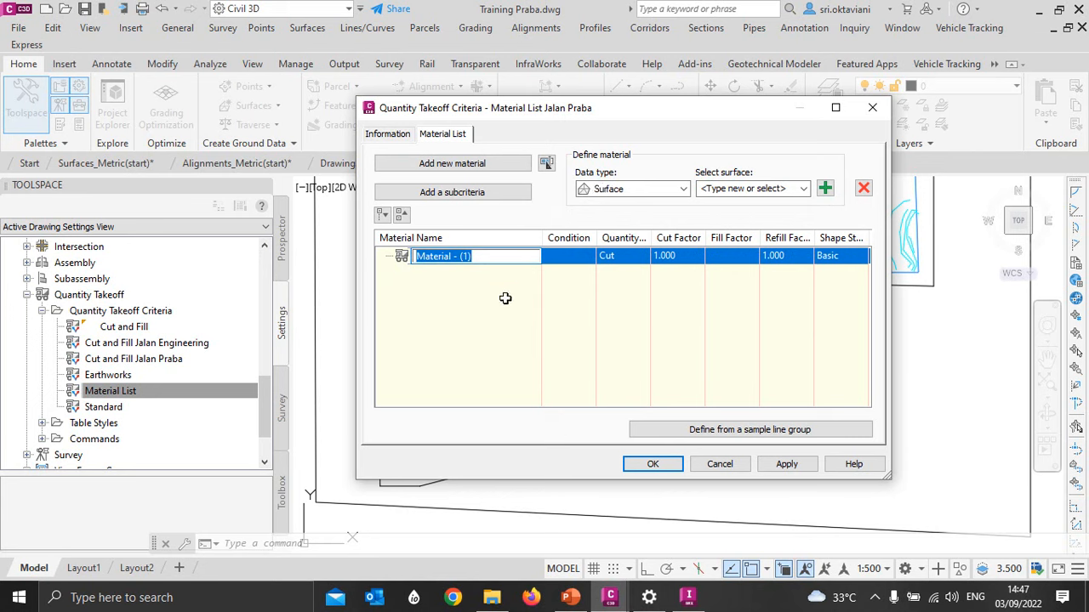
text(Pave)
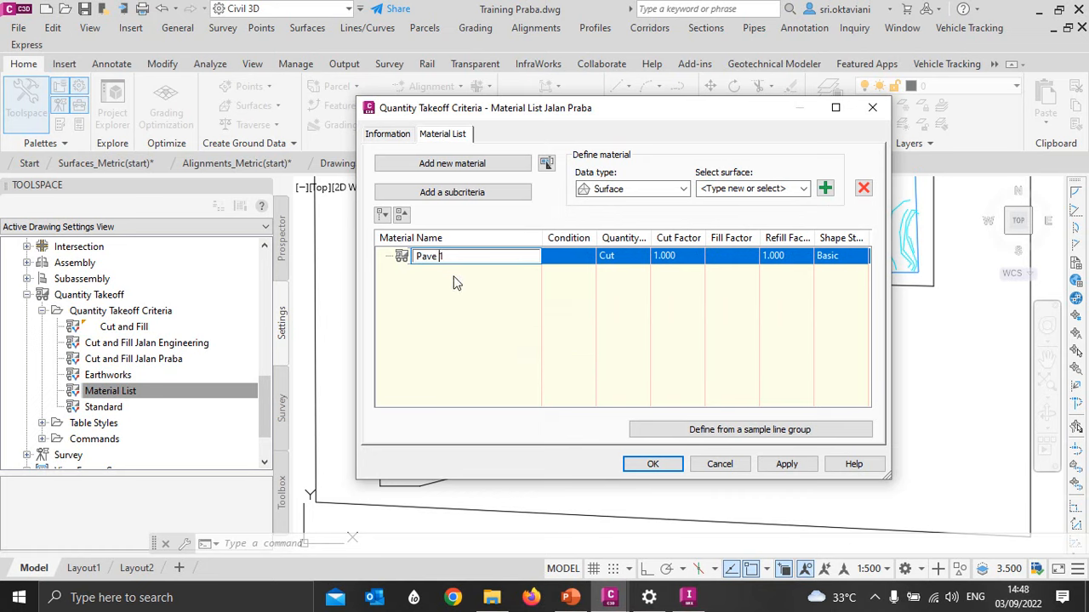
- Set the Pave1 material's quantity type to Structures and include the Pave1 corridor shape in it
click(613, 193)
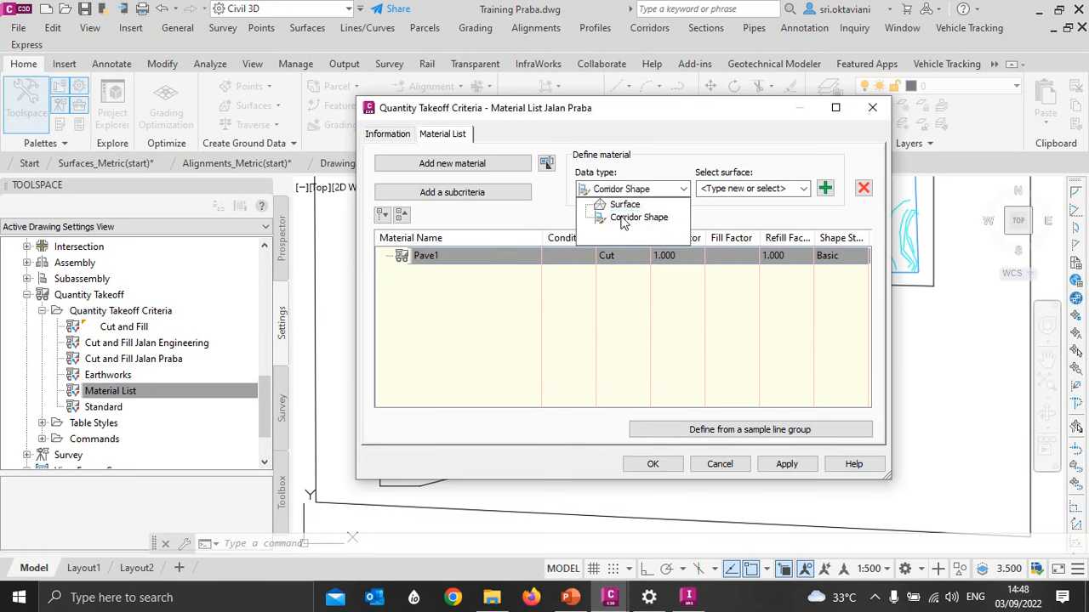
click(625, 218)
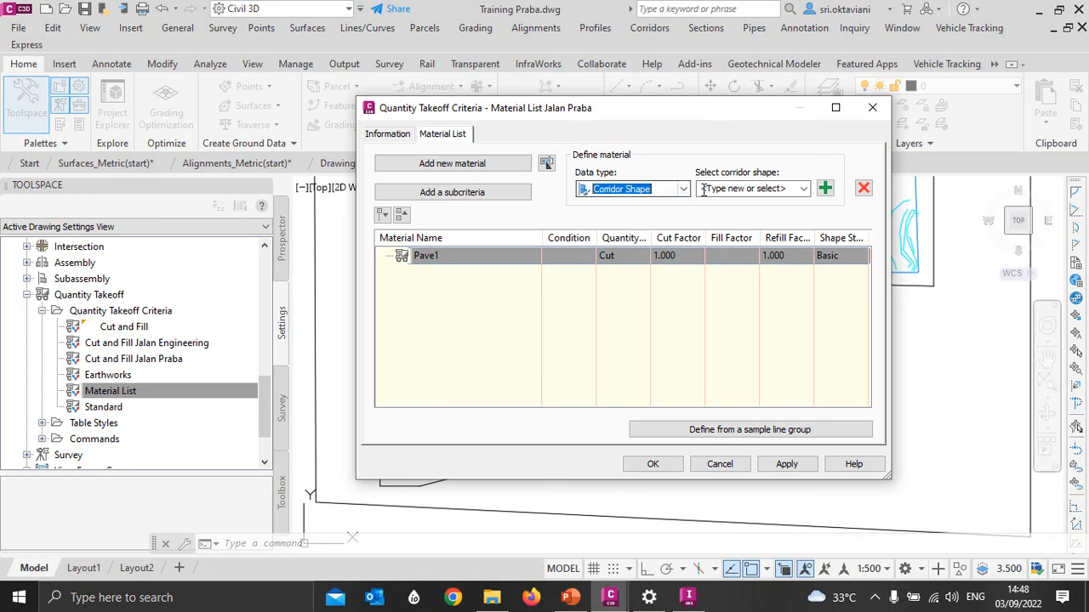
click(803, 193)
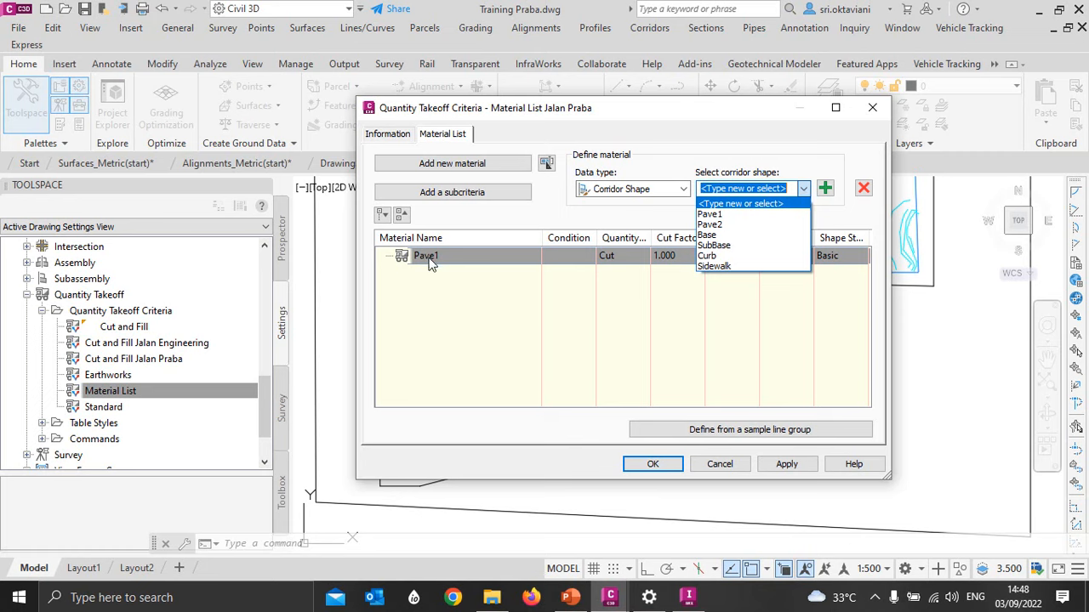
click(709, 214)
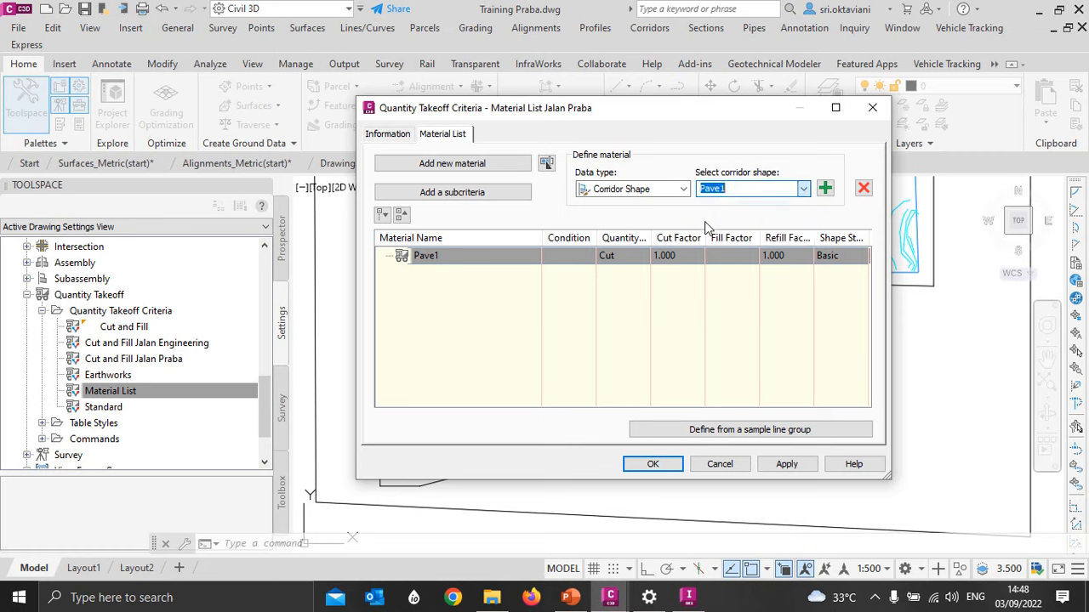
click(611, 255)
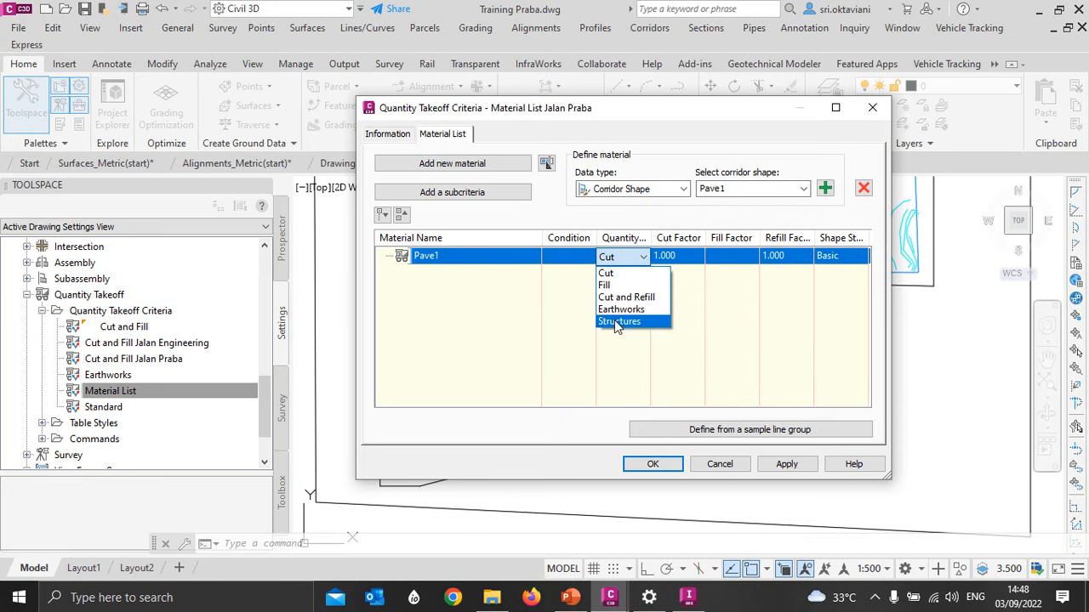
click(614, 321)
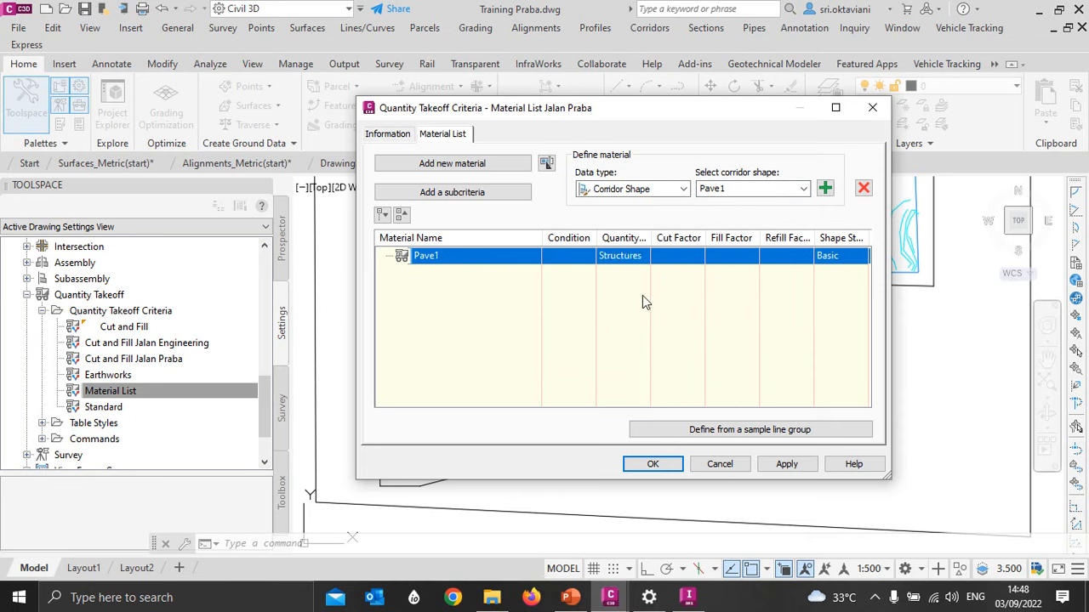
click(825, 188)
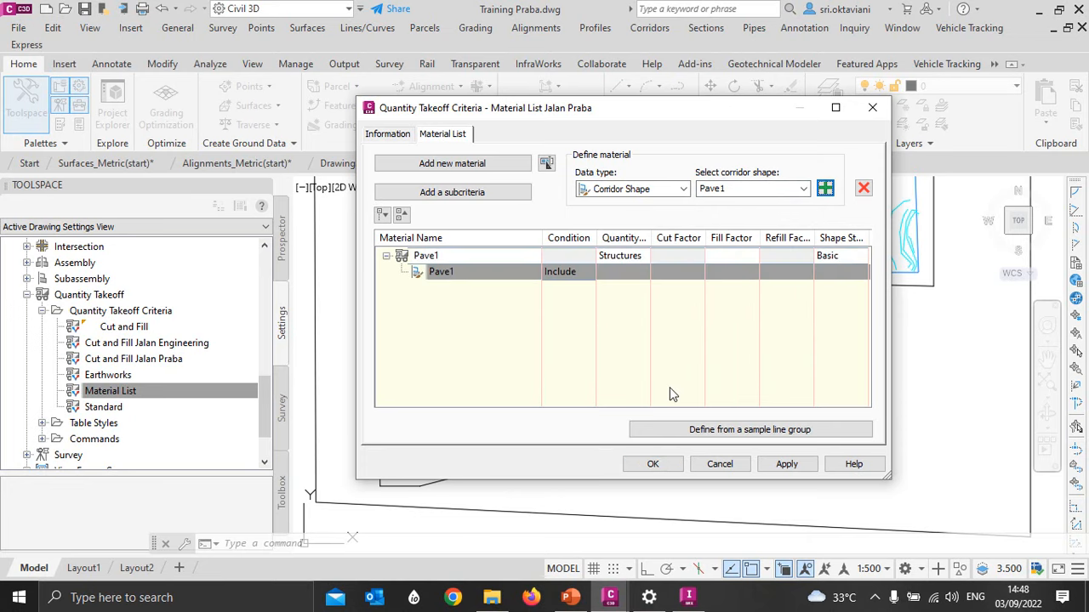
- Add a material named Pave2 with quantity type Structures and include the Pave2 corridor shape in it
click(400, 163)
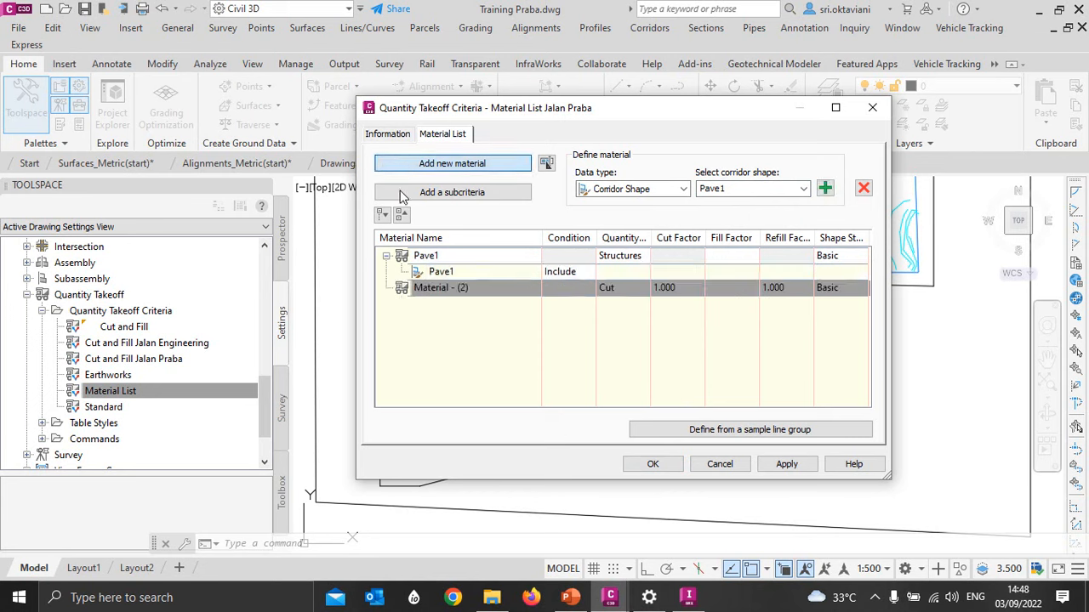
double_click(436, 287)
text(Pave2)
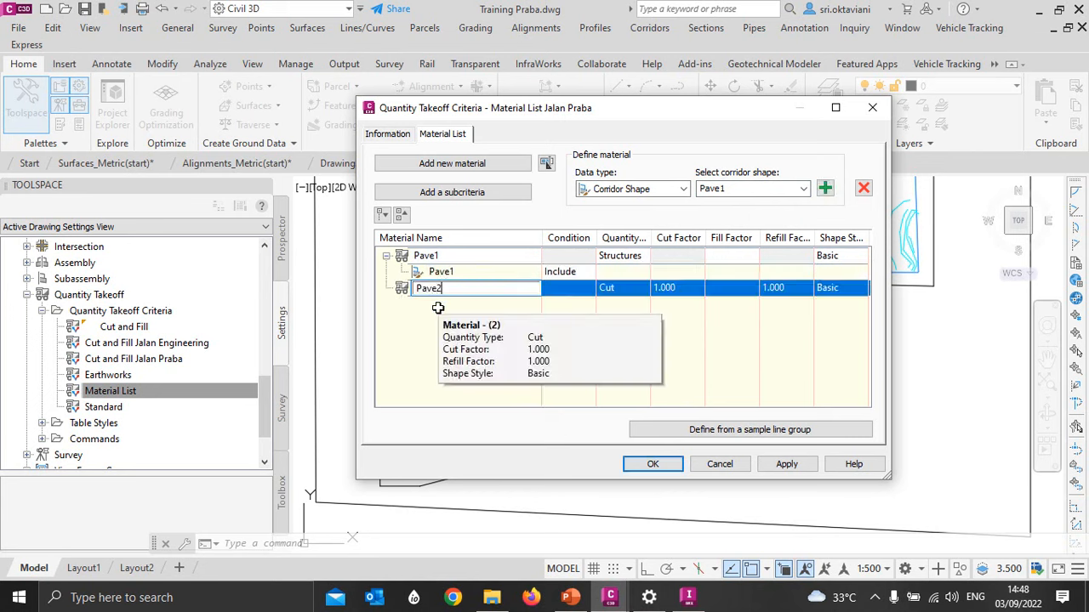
click(803, 189)
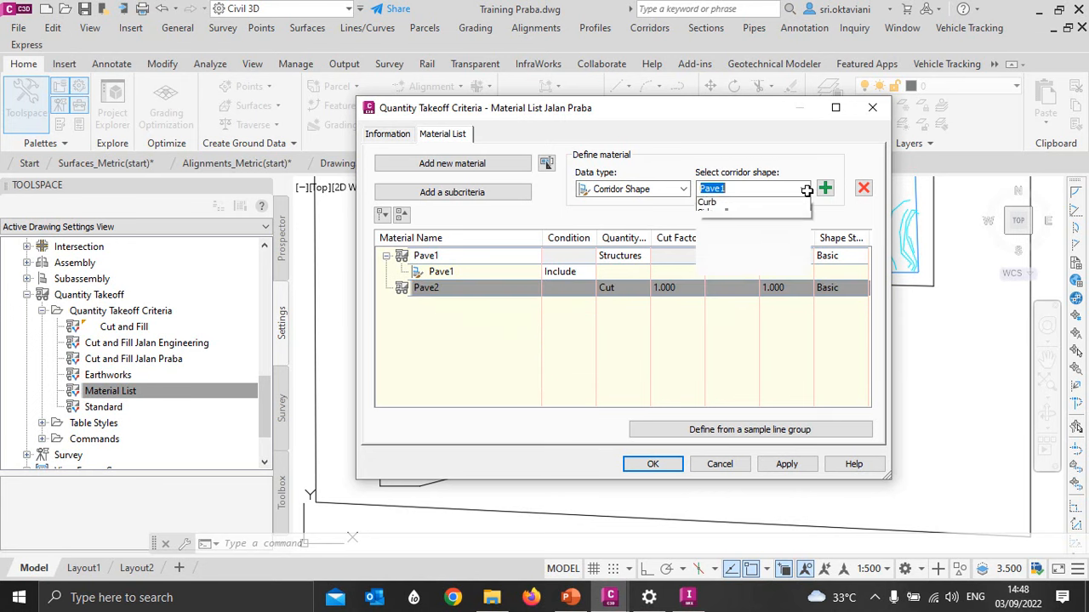
click(737, 225)
click(613, 288)
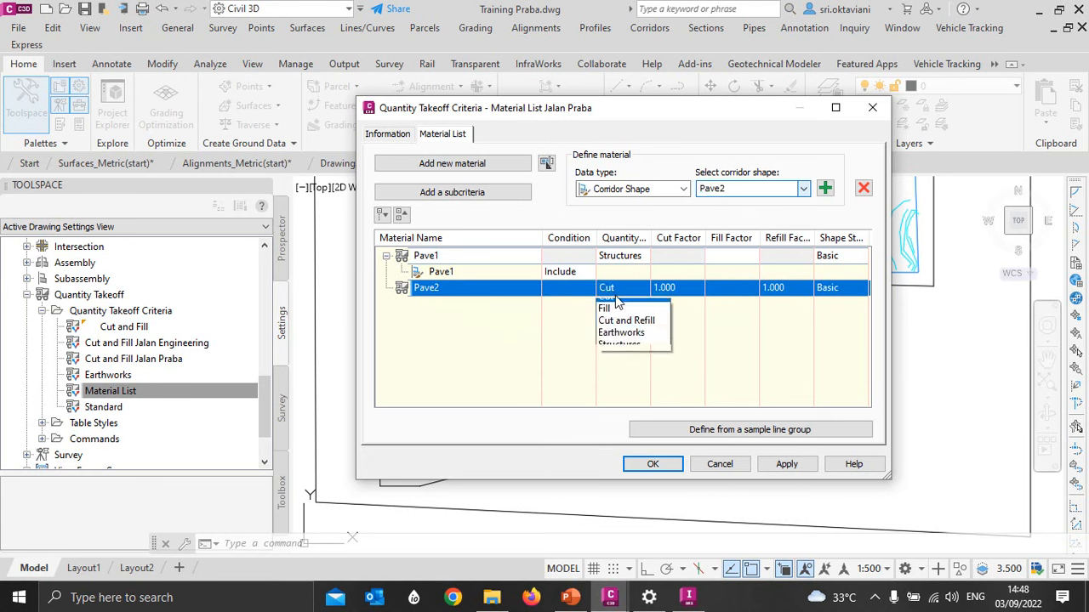
click(619, 354)
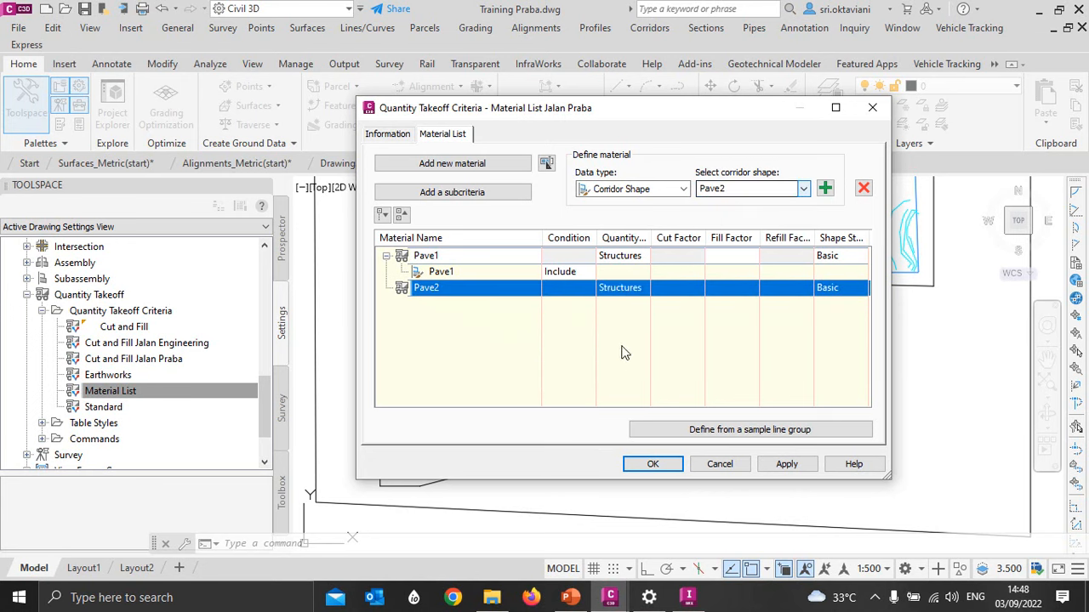
click(825, 188)
- Add a material named SubBase with quantity type Structures and include the SubBase corridor shape in it
click(428, 162)
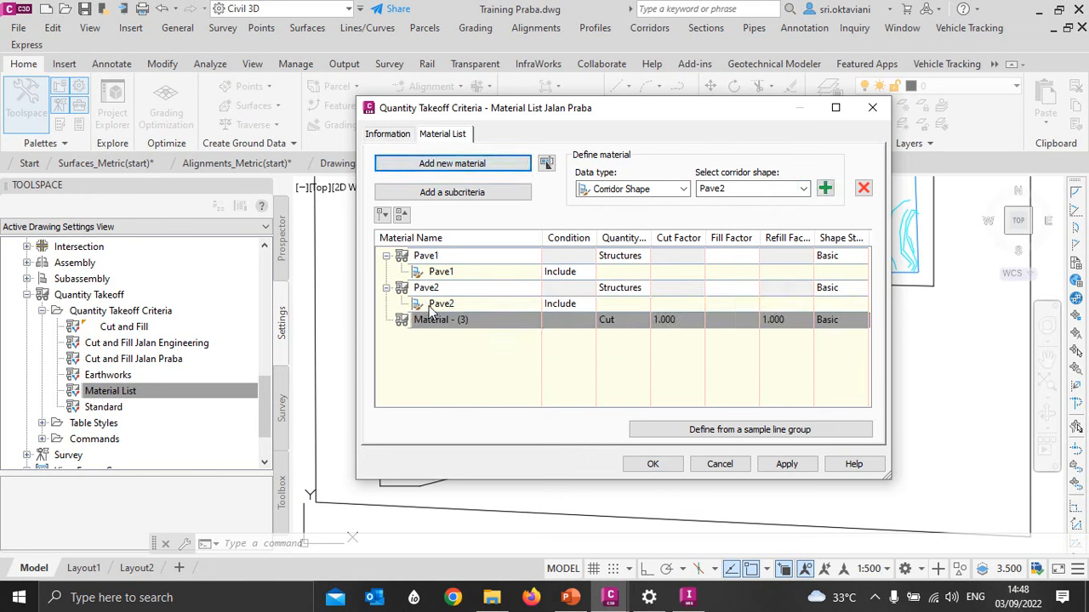
click(437, 321)
text(Sub)
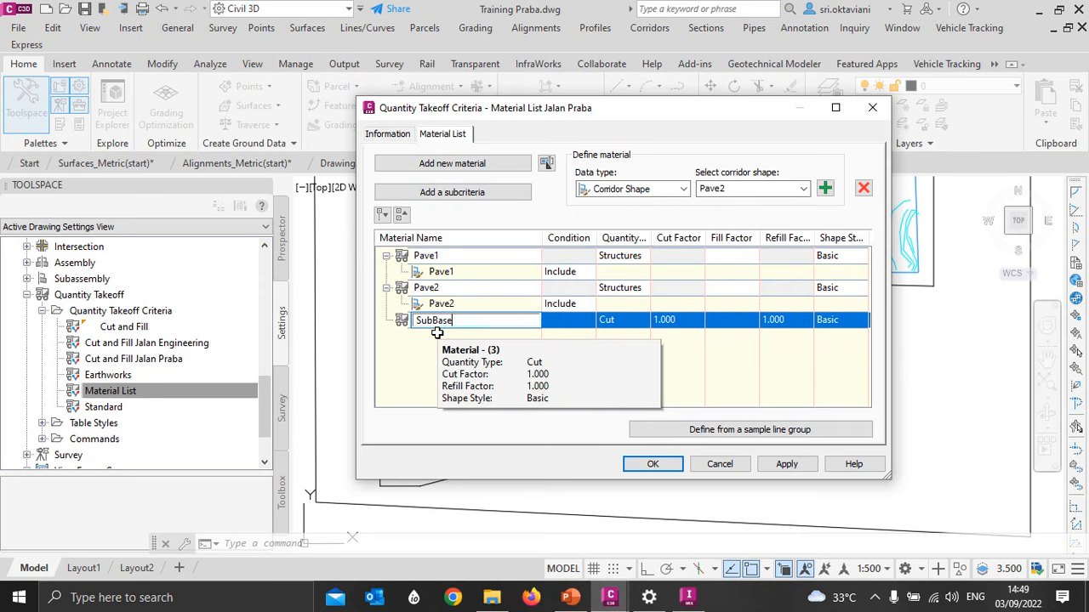
text(Base)
click(621, 320)
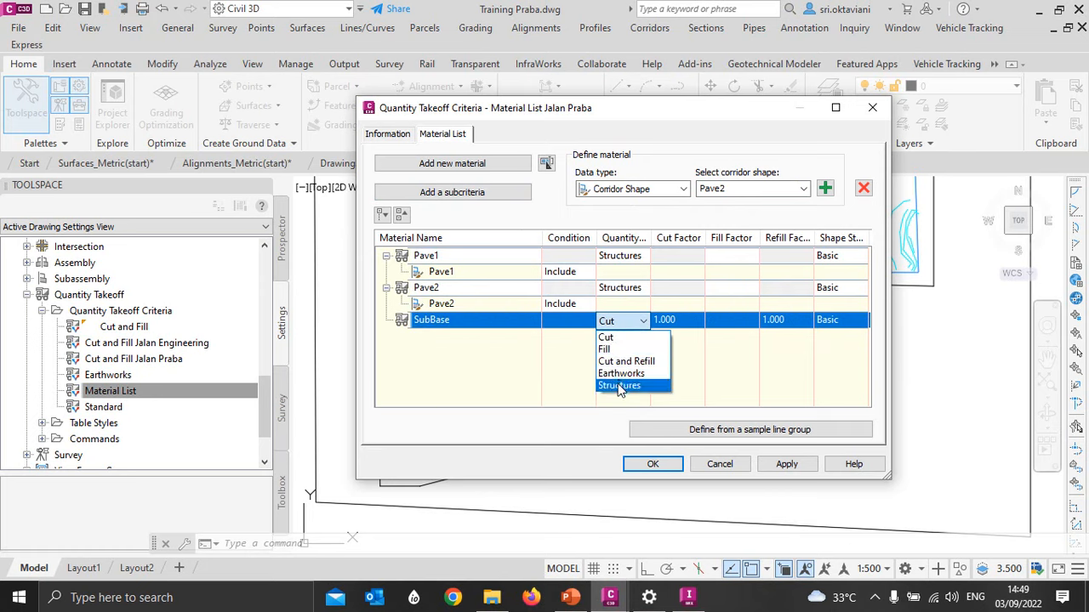
click(619, 390)
click(803, 189)
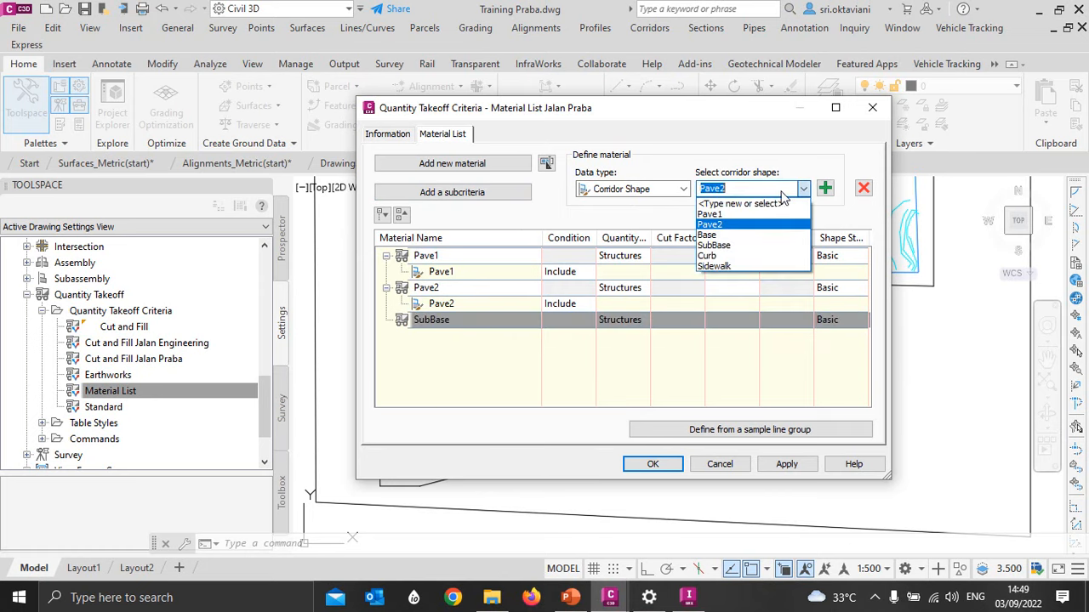
click(731, 245)
click(824, 188)
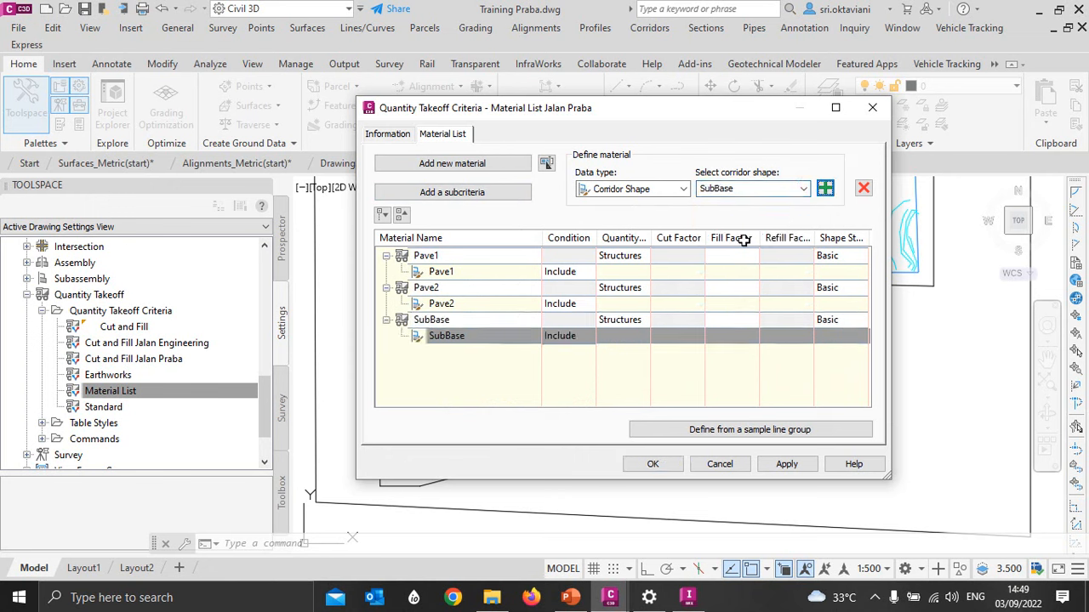
- Add a material named Base with quantity type Structures and include the Base corridor shape in it
click(452, 163)
click(430, 352)
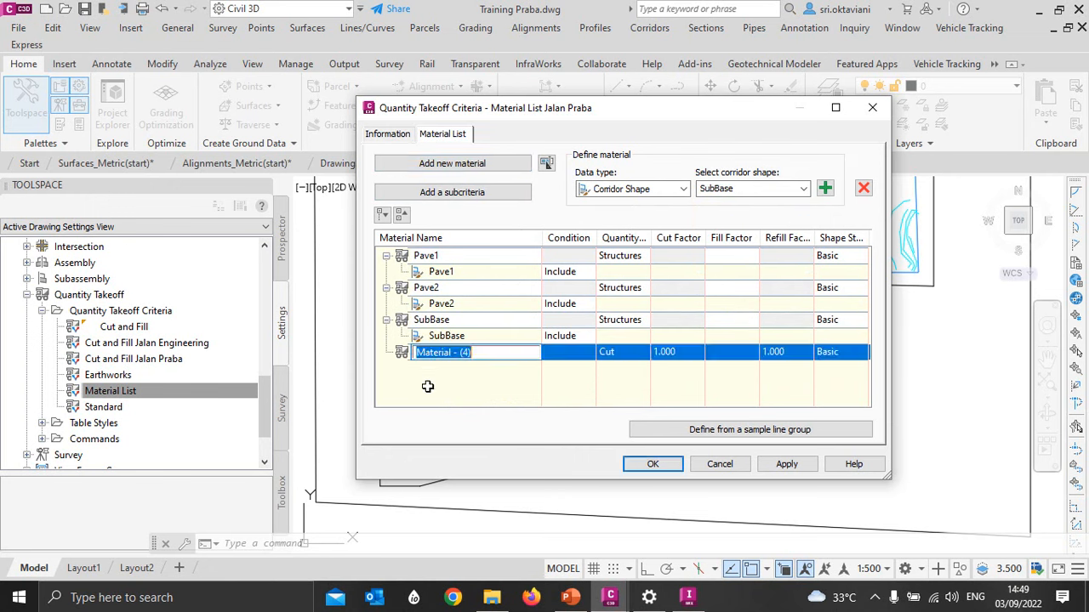
text(Base)
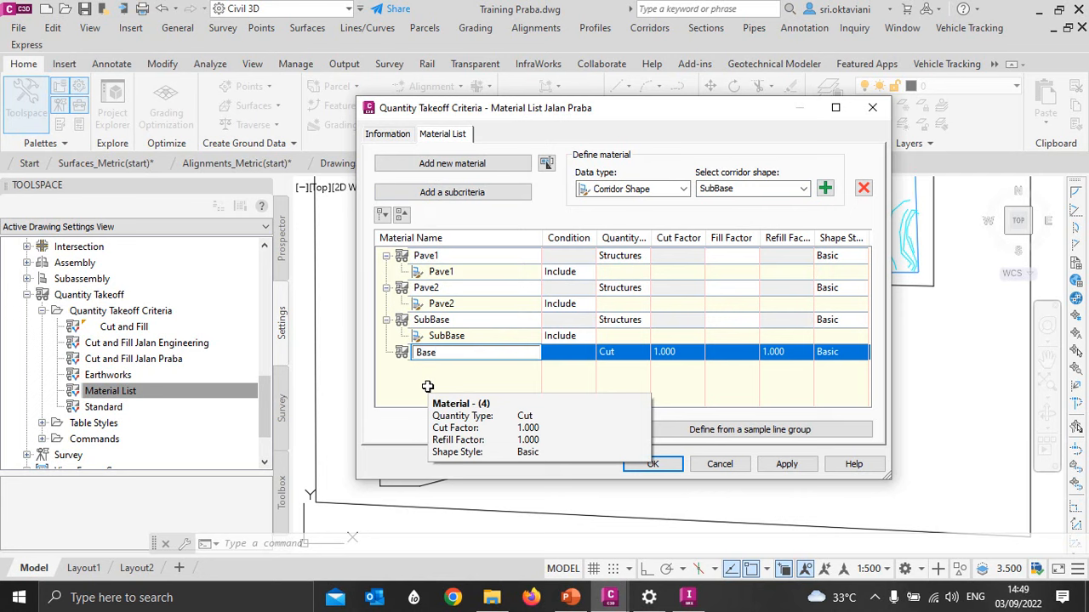
click(604, 352)
click(618, 417)
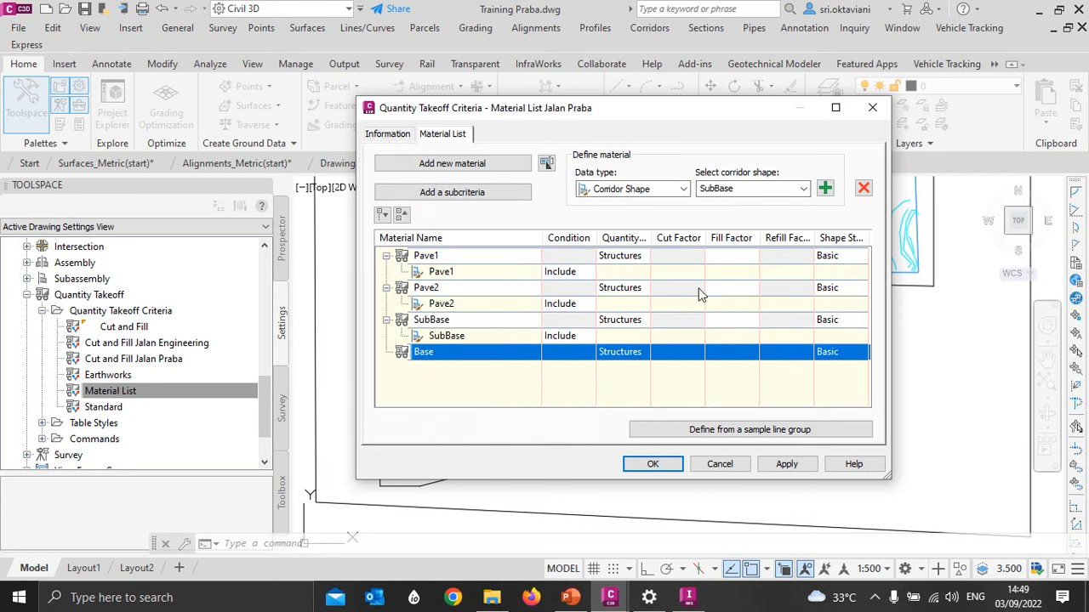
click(803, 190)
click(718, 237)
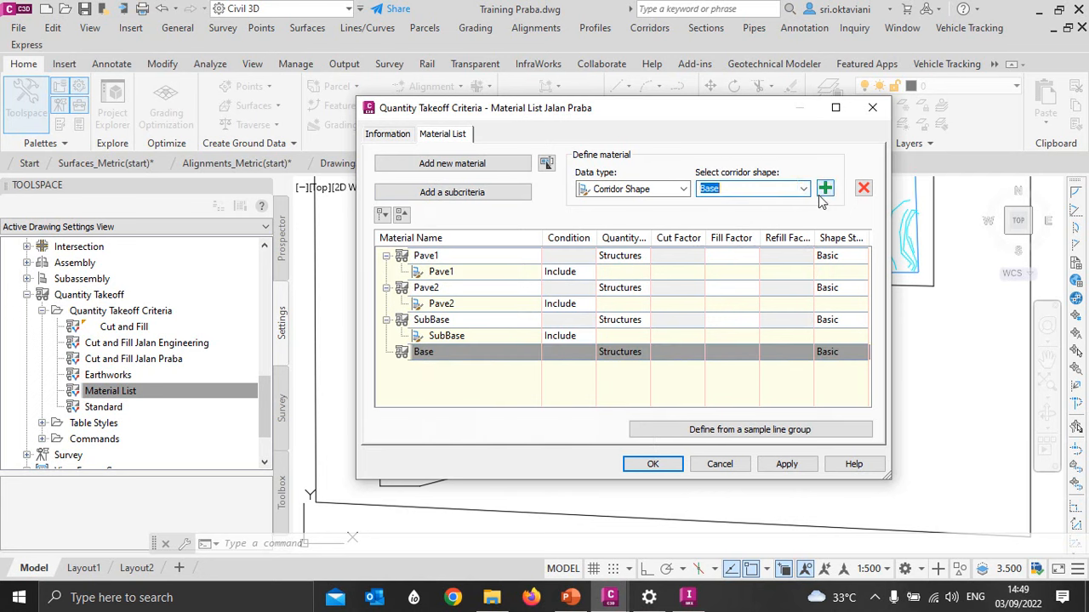
click(824, 189)
- Add a material named Curb with quantity type Structures and include the Curb corridor shape in it
click(469, 163)
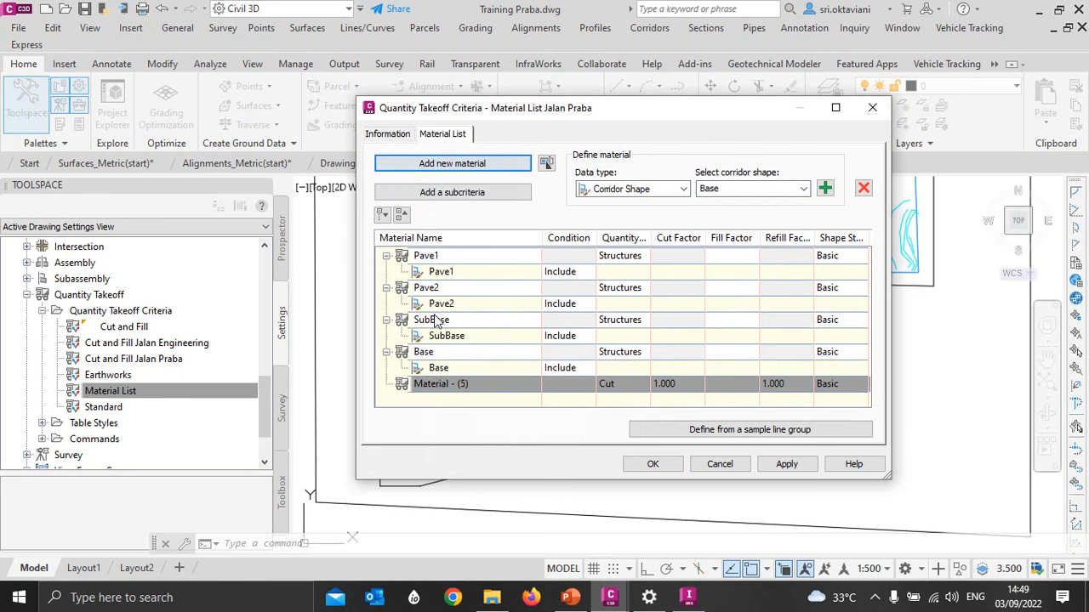
click(443, 385)
text(C)
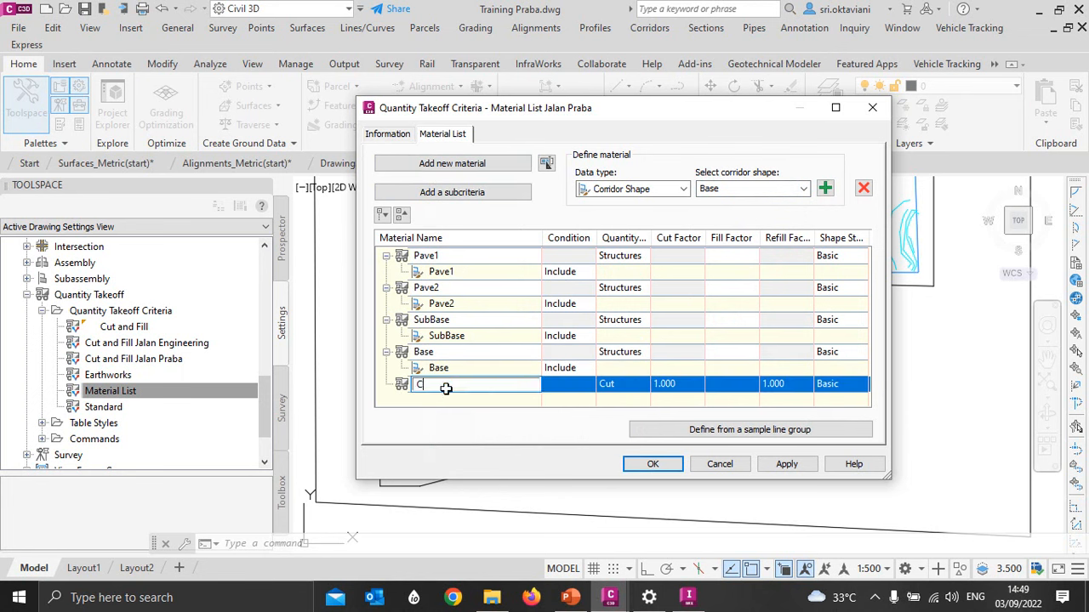
text(urb)
click(636, 384)
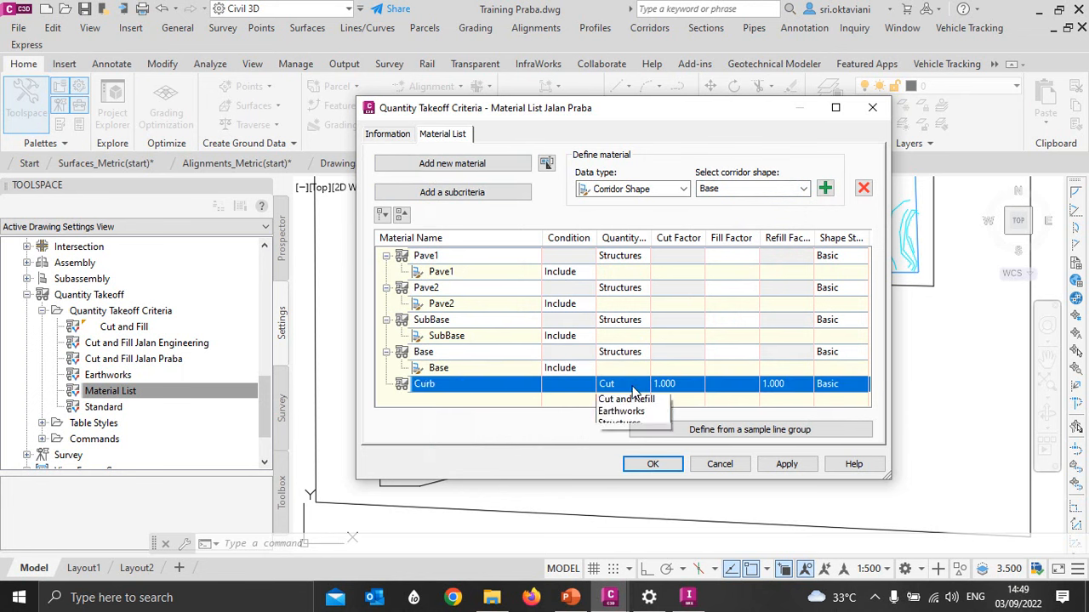
click(618, 447)
click(723, 189)
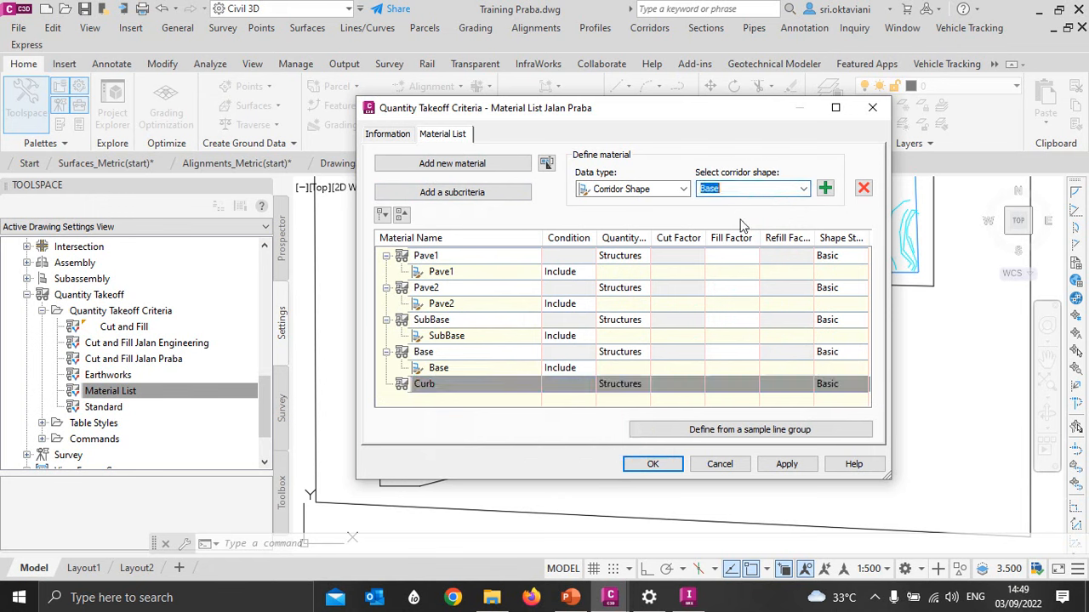
click(803, 189)
click(723, 255)
click(825, 188)
- Add a material named Sidewalk with quantity type Structures and include the Sidewalk corridor shape in it
click(465, 166)
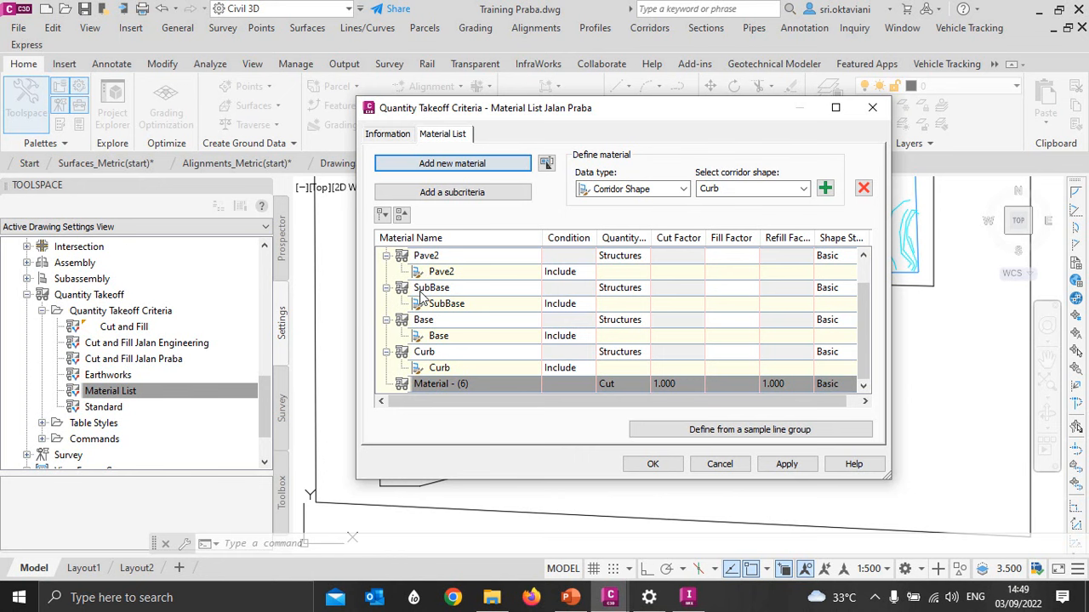
click(429, 385)
text(Sidewalk)
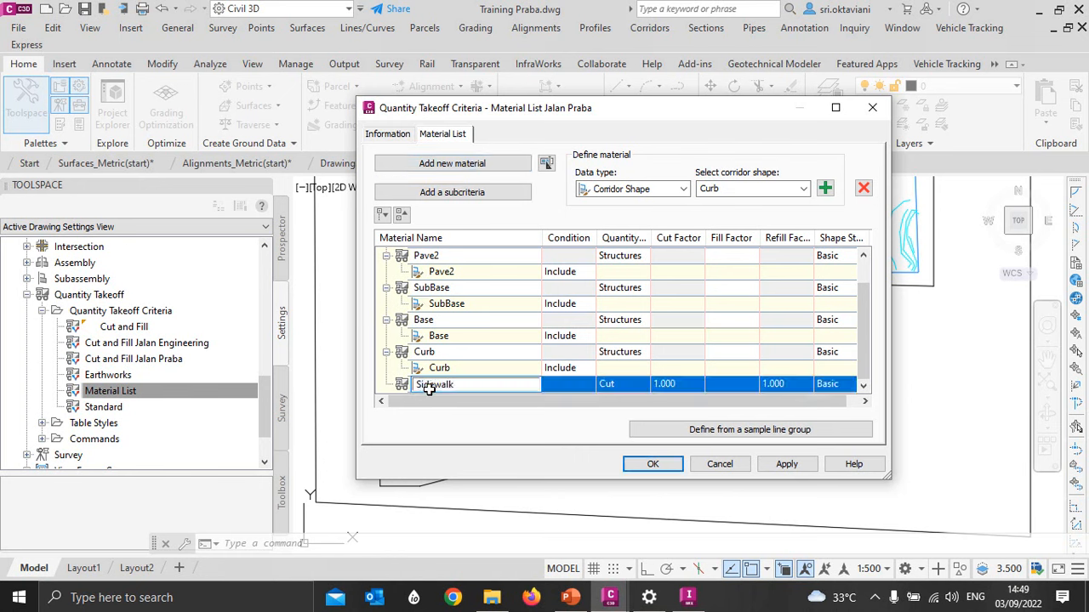
click(609, 383)
click(622, 433)
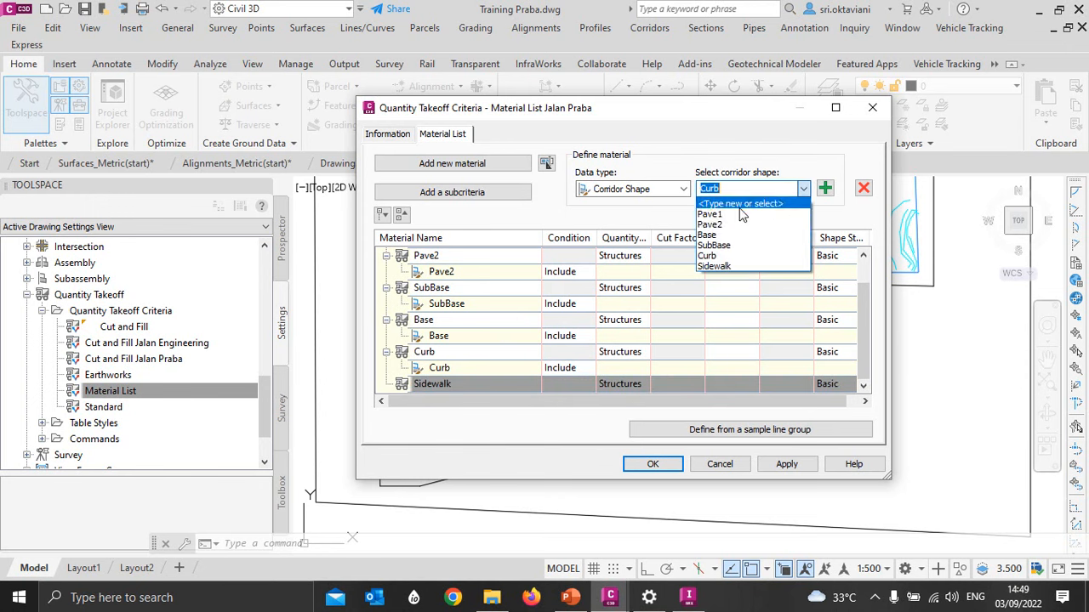
click(713, 266)
click(825, 188)
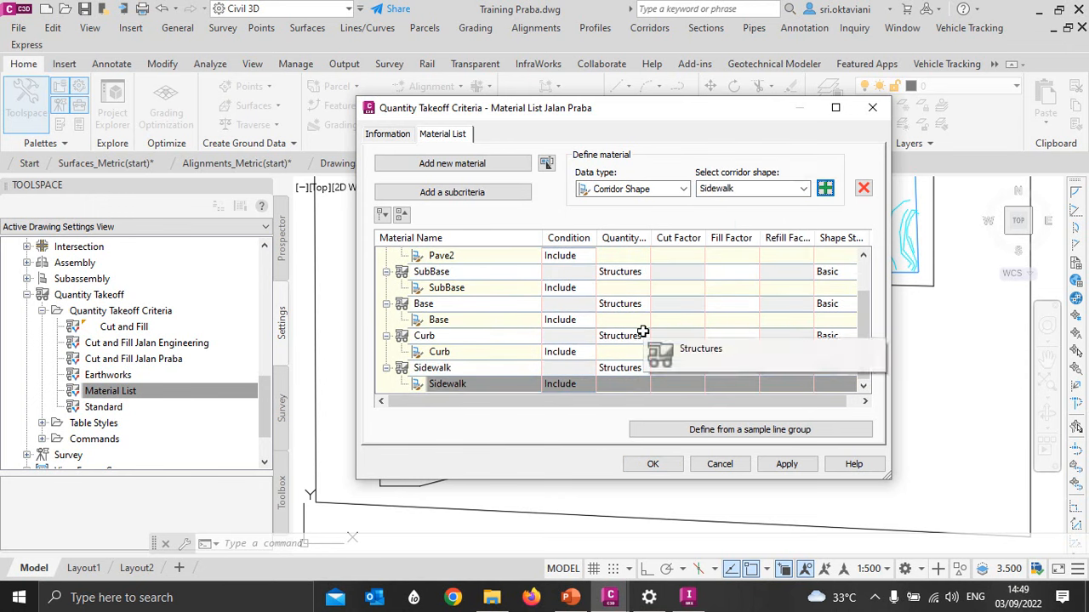
- Collapse the Pave1, Pave2, SubBase, Base, Curb and Sidewalk entries to review the main materials and their quantity types
scroll(643, 332, up, 1)
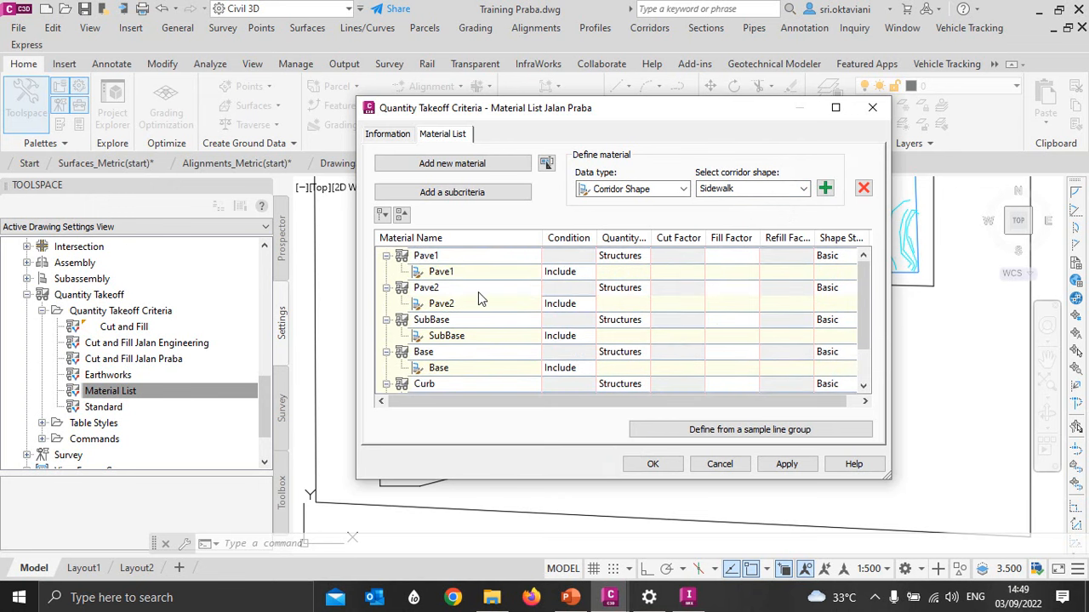
click(386, 255)
click(385, 272)
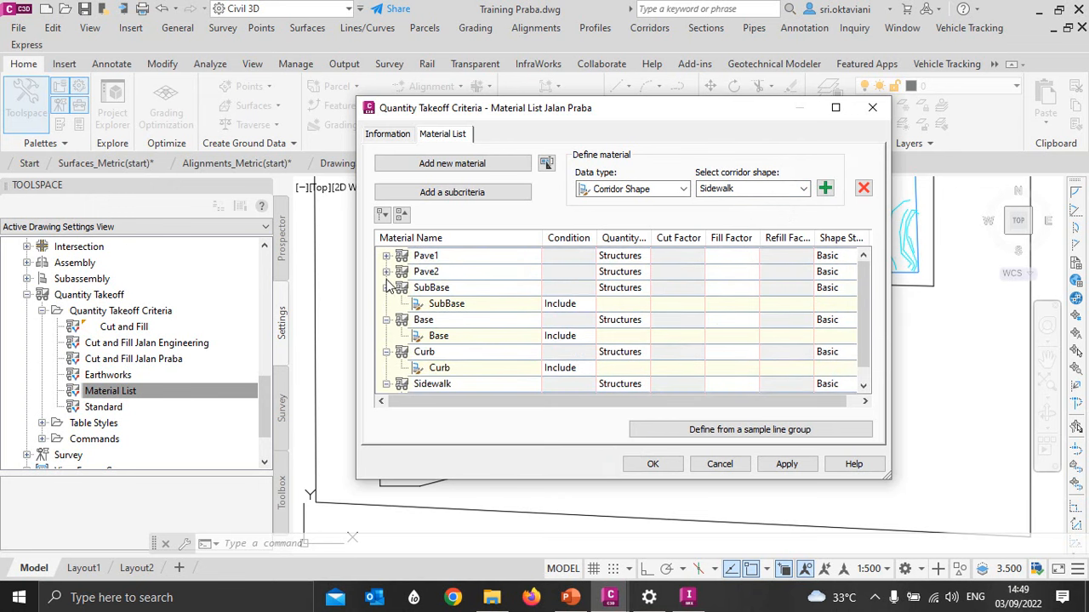
click(386, 288)
click(385, 304)
click(385, 320)
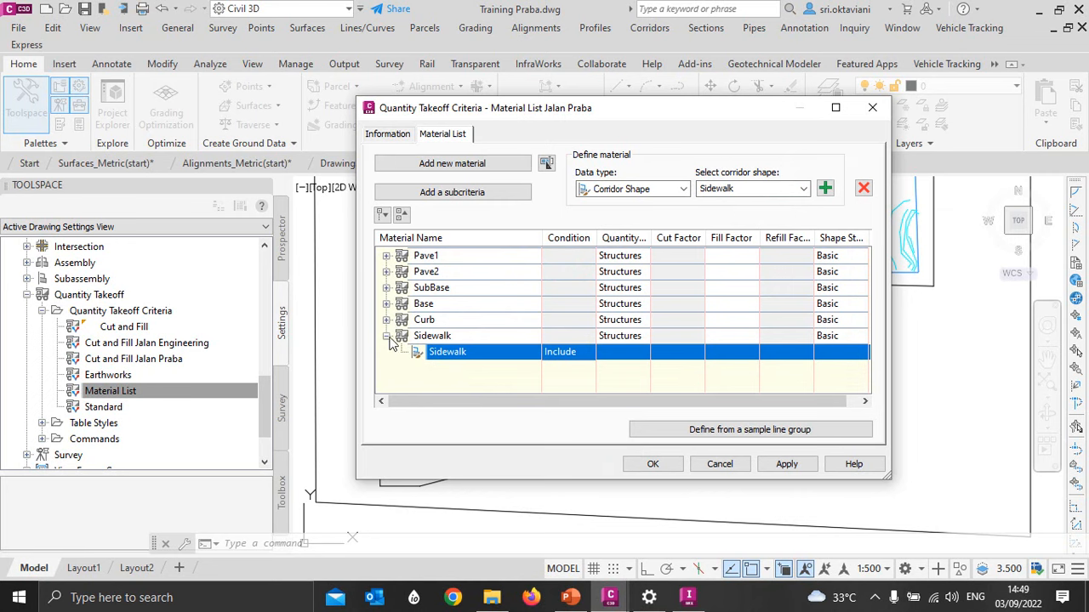
click(386, 336)
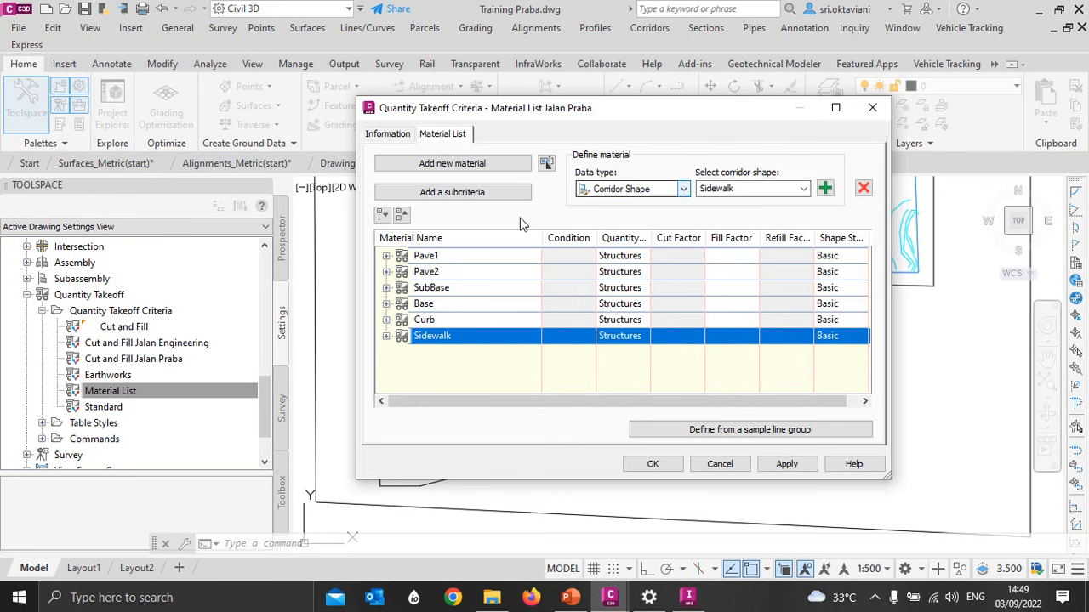
- Expand all six materials from Pave1 to Sidewalk and check the corridor shape included in each one
click(385, 256)
click(386, 288)
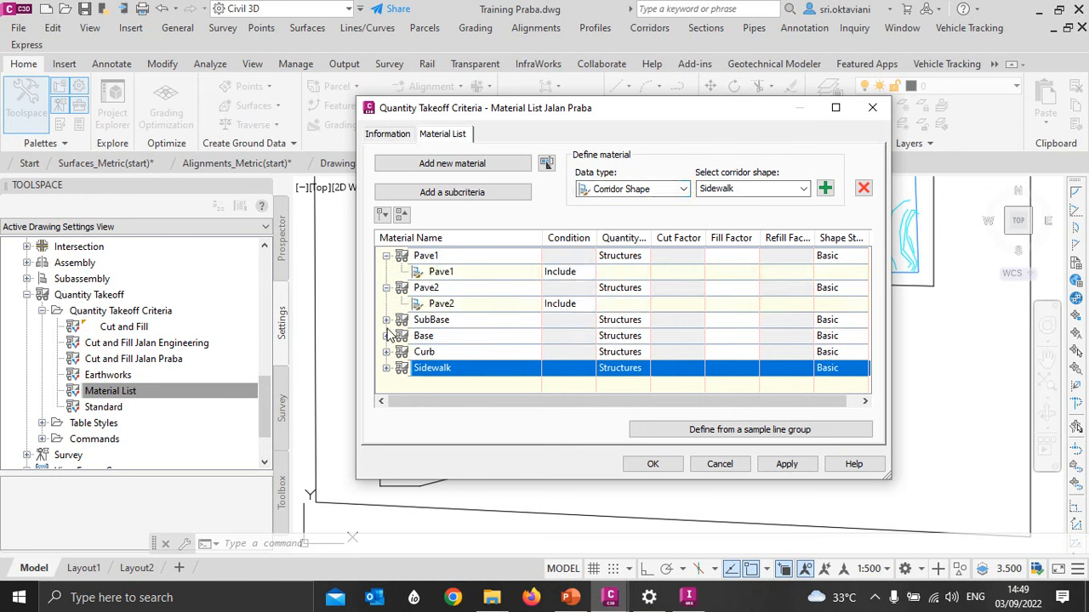
click(385, 320)
click(386, 352)
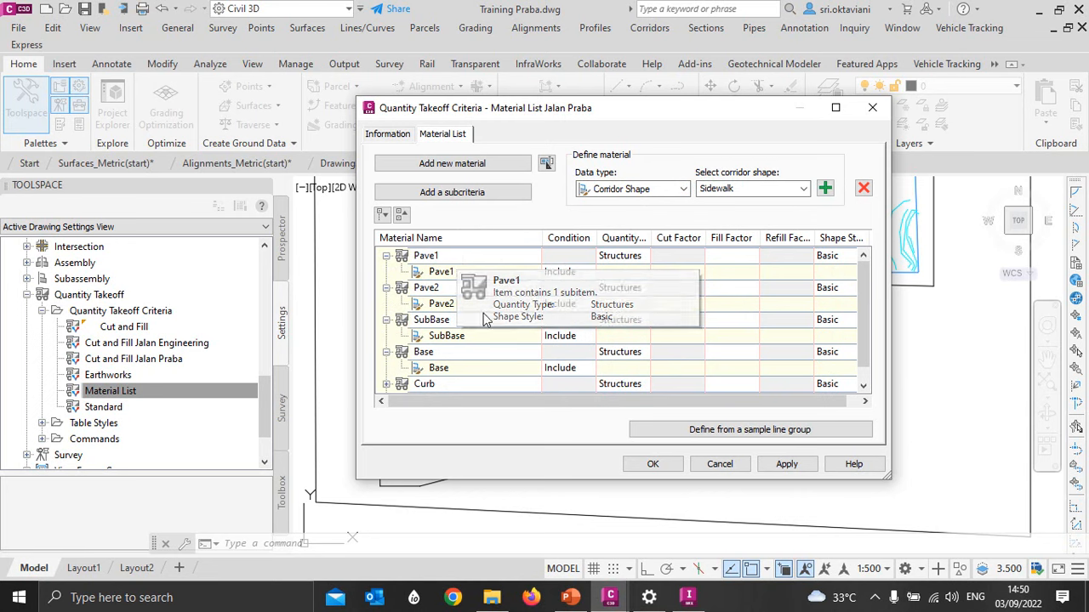
scroll(423, 376, down, 1)
scroll(423, 370, down, 1)
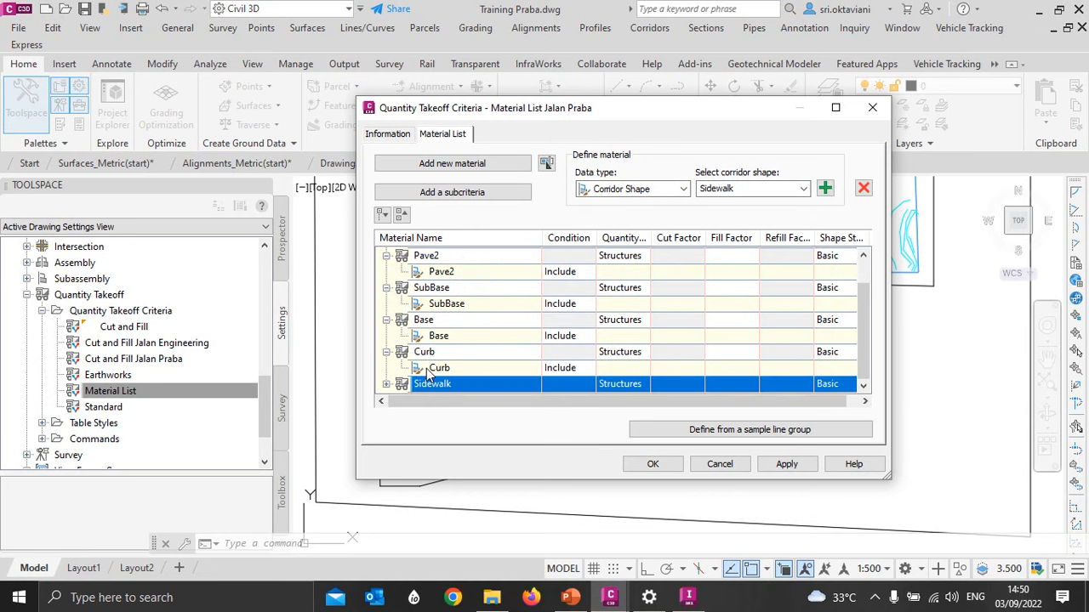
click(387, 385)
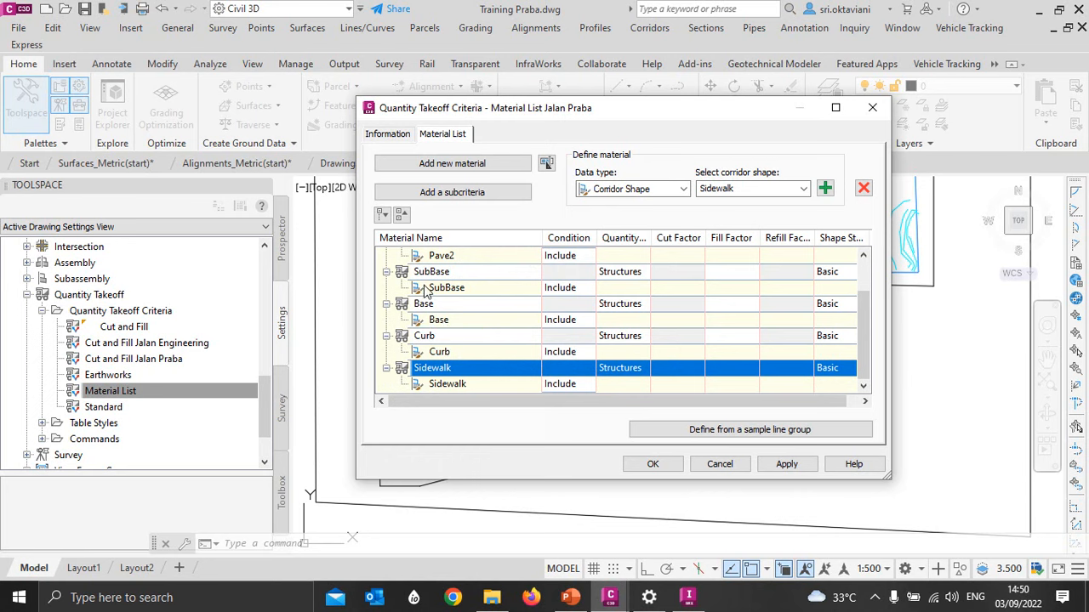
scroll(451, 294, up, 1)
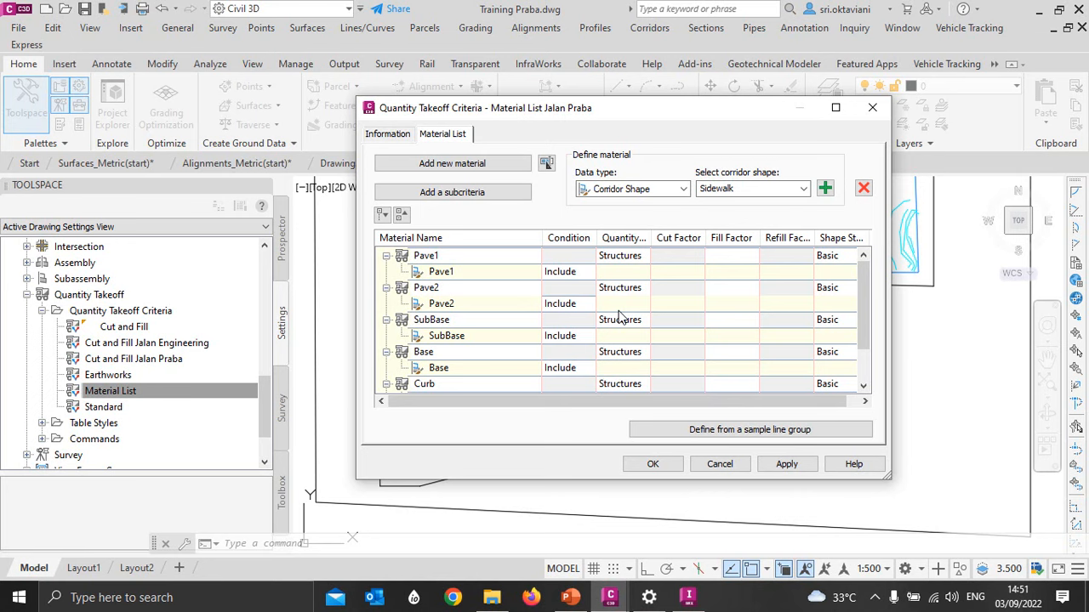
- Accept the takeoff criteria and open the computed materials of the Jalan Praba alignment's sample line group, SL Collection - Jalan Praba, for editing
click(652, 463)
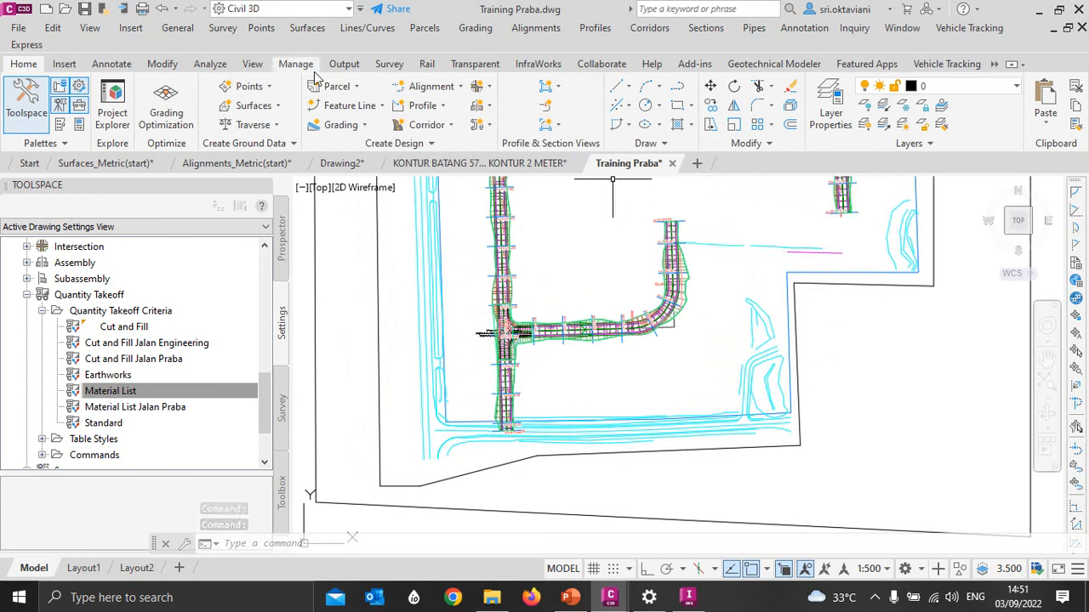
click(209, 64)
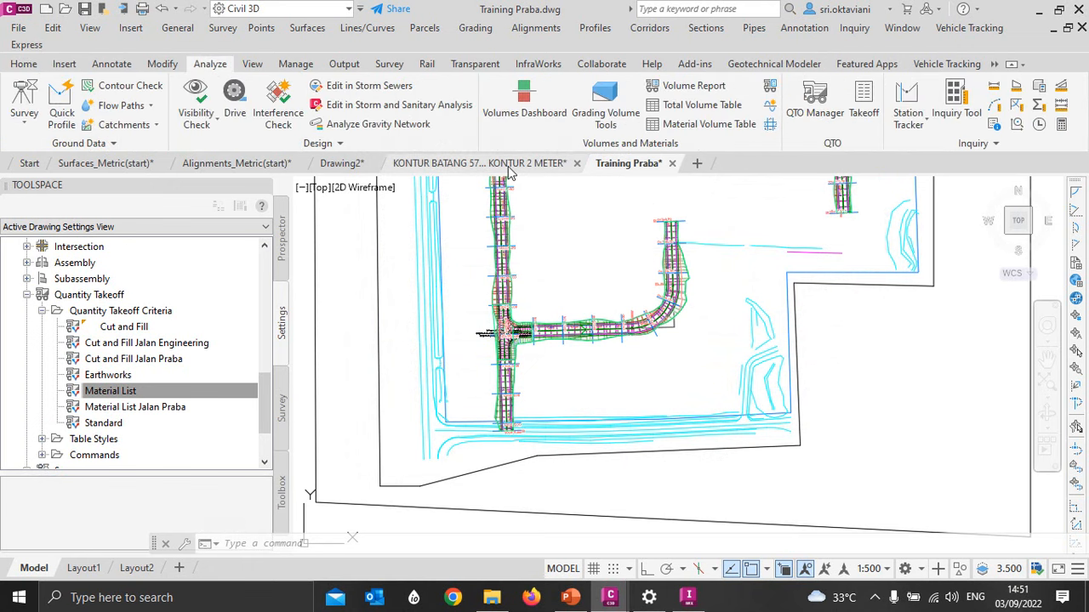
click(769, 88)
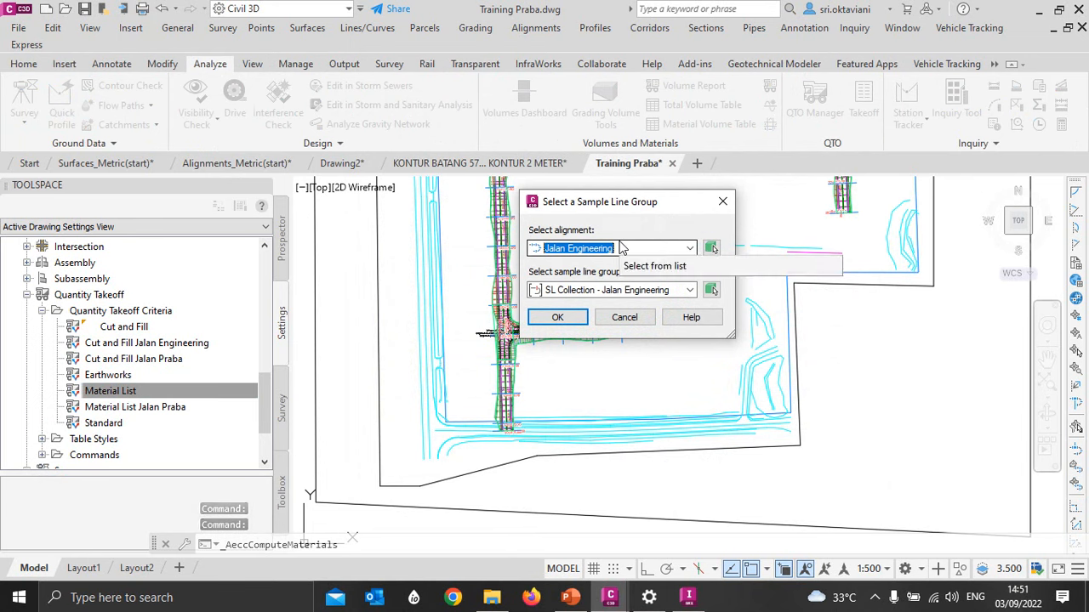
click(568, 250)
click(578, 276)
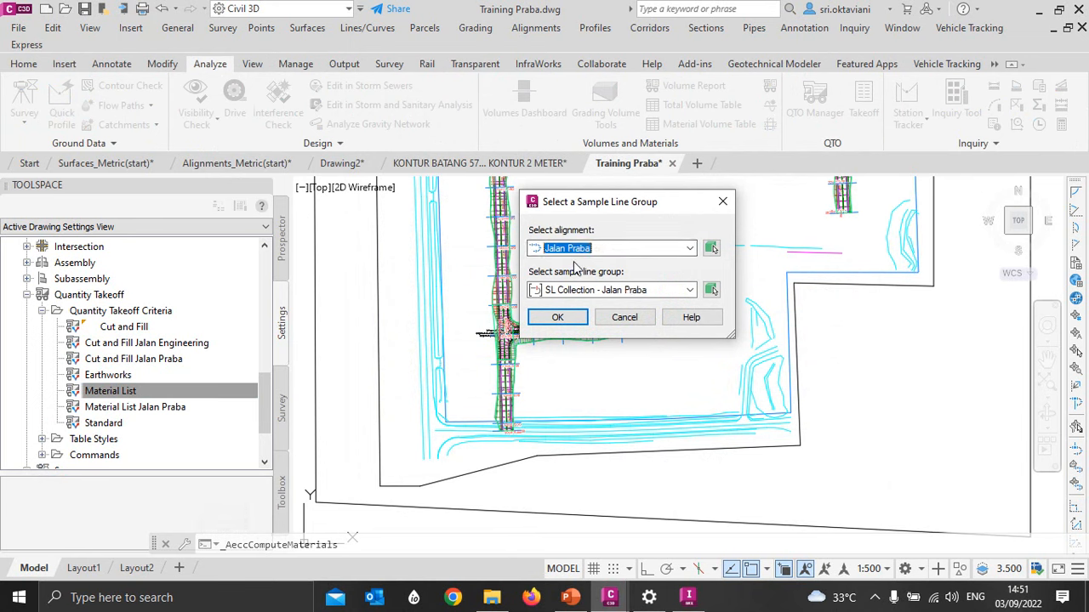
click(558, 317)
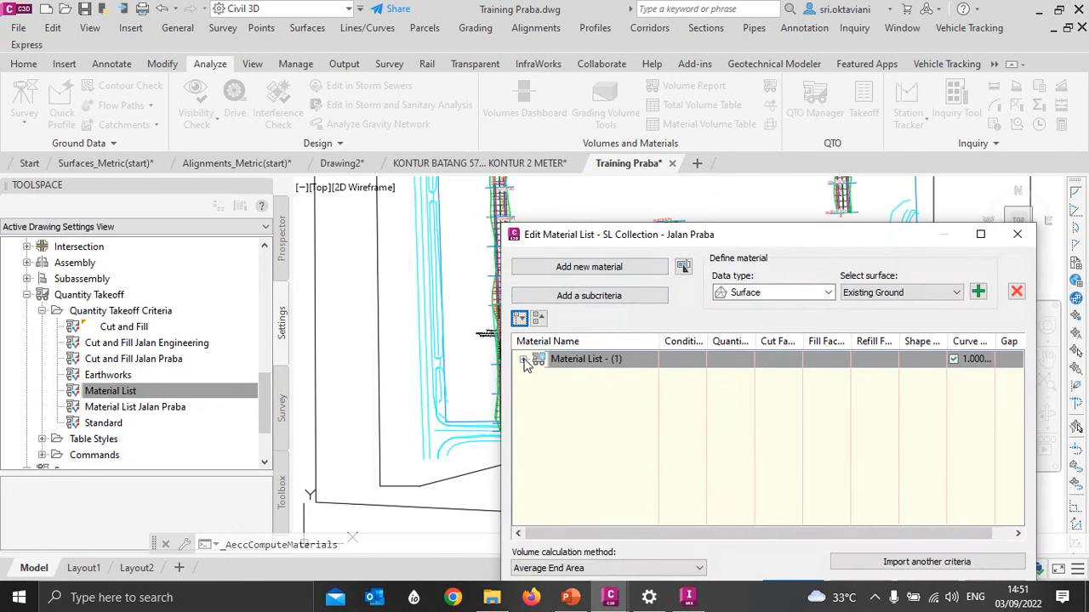
- Expand the existing material list with the ground cut and fill materials and rename it Cut & Fill Jalan Praba
click(524, 361)
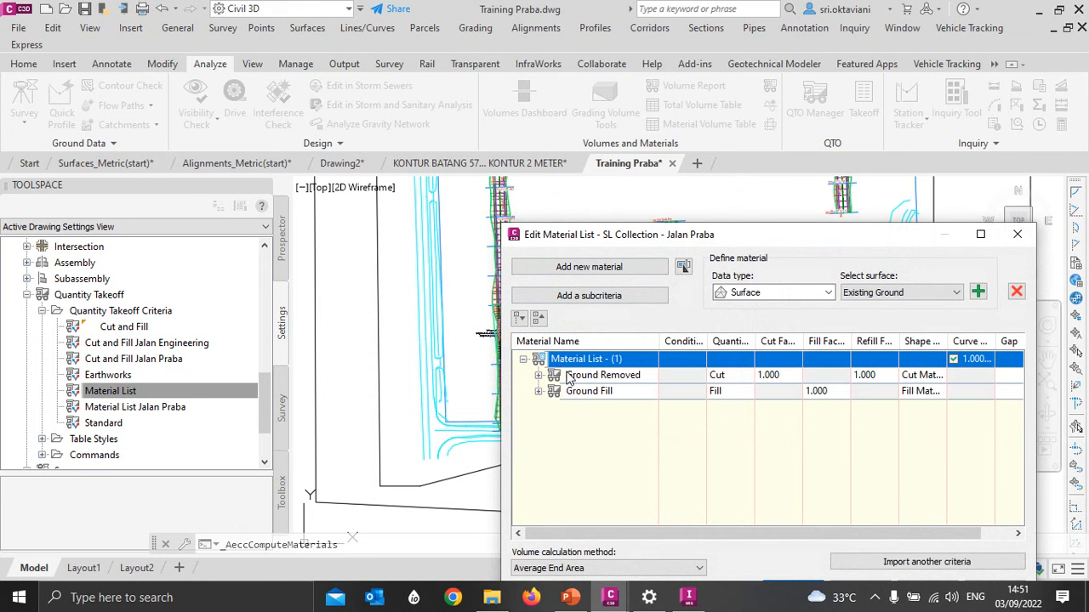
click(577, 359)
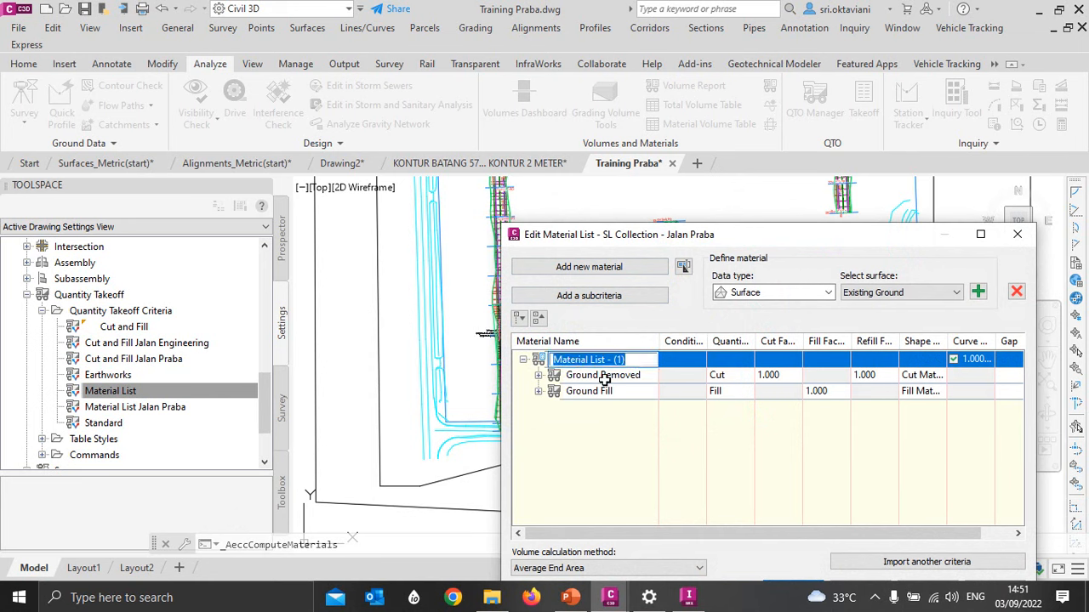
text(C)
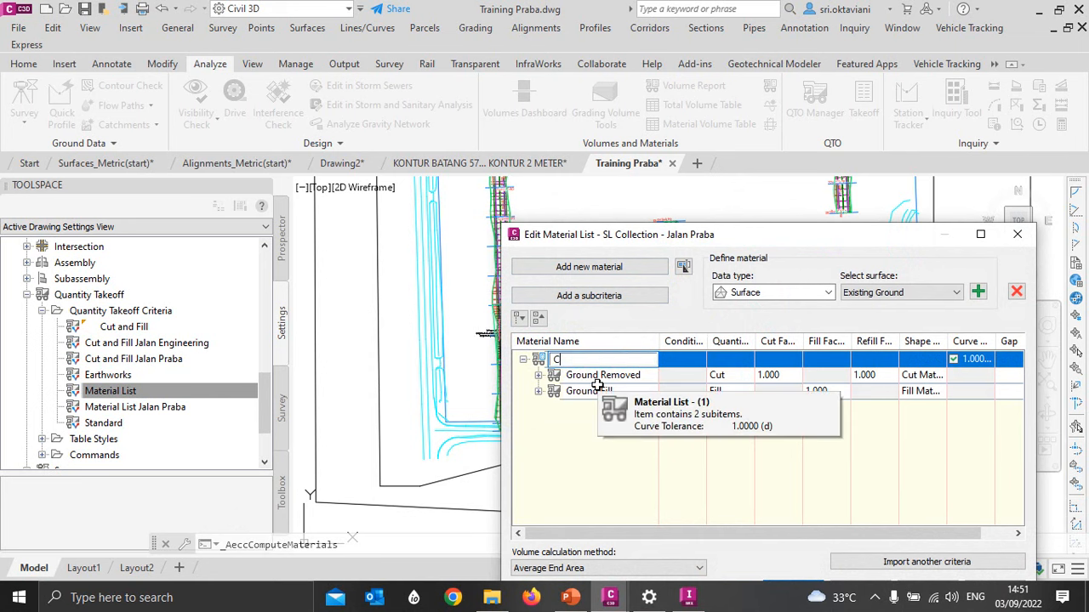
text(ut & Fill Jalan Praba)
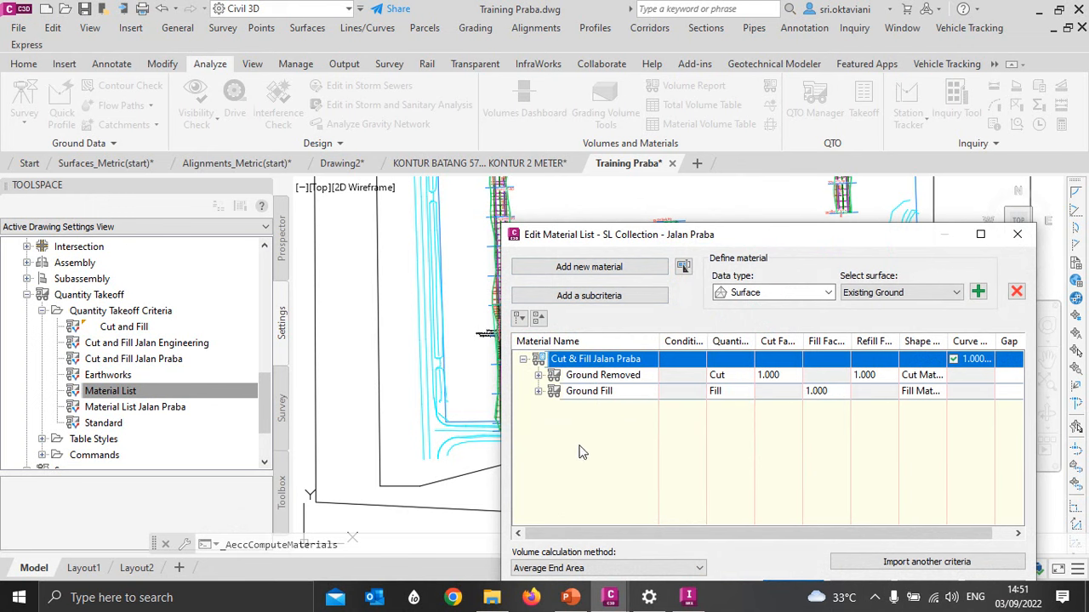
key(Return)
- Import the Material List Jalan Praba criteria into the material list and map its corridor shapes to objects with the same name
drag(699, 236, 549, 79)
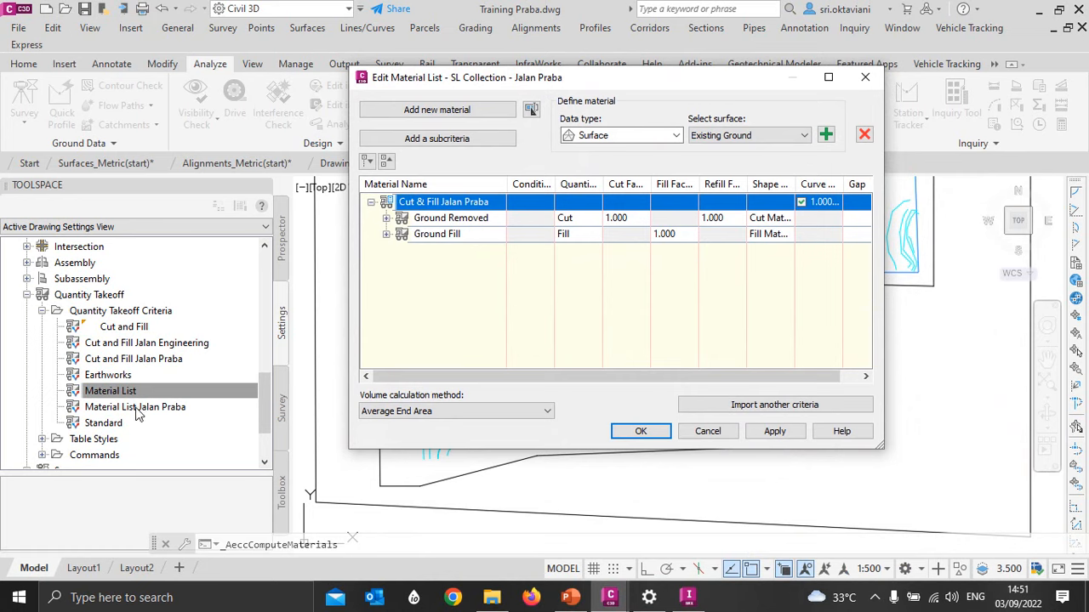
click(751, 409)
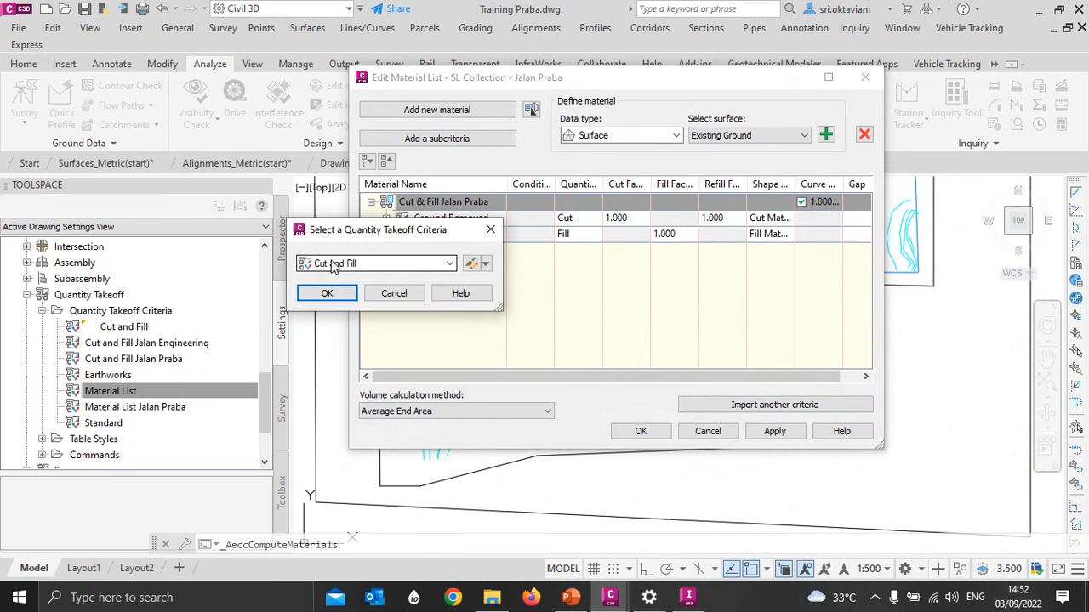
click(337, 267)
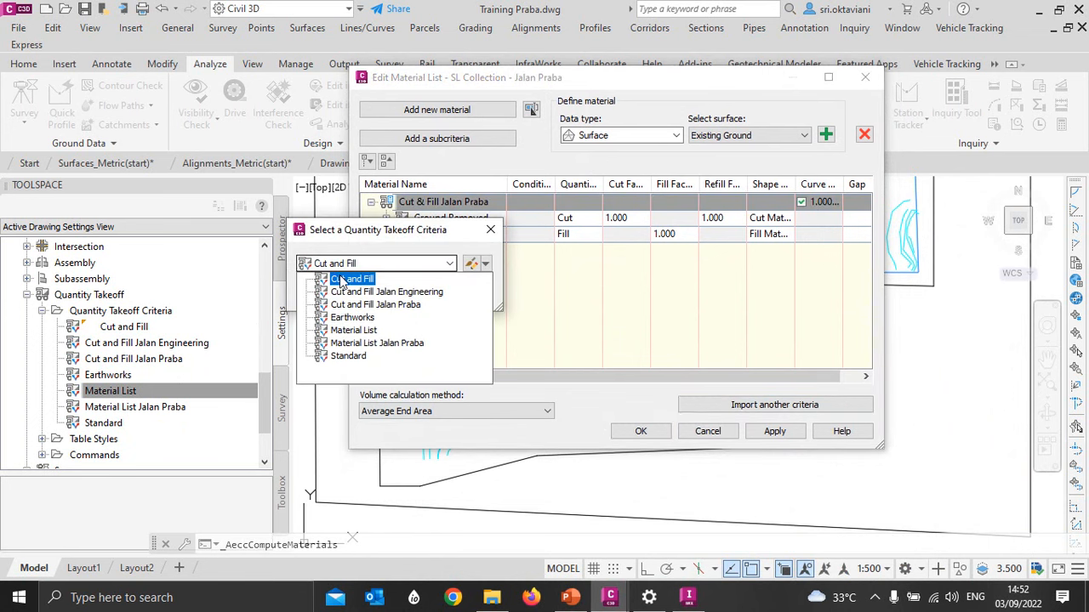
click(364, 341)
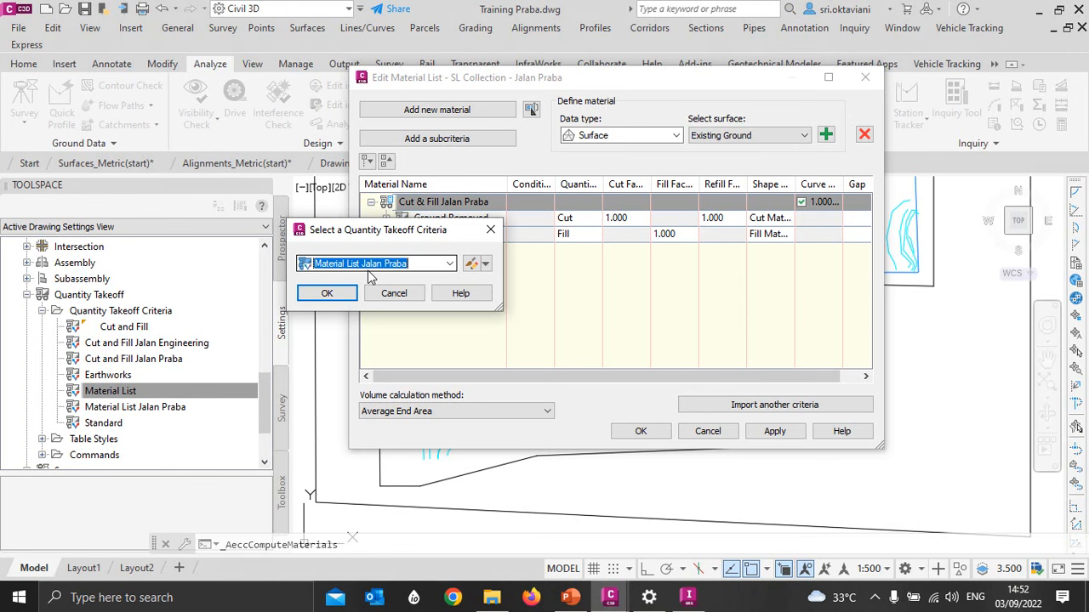
click(328, 294)
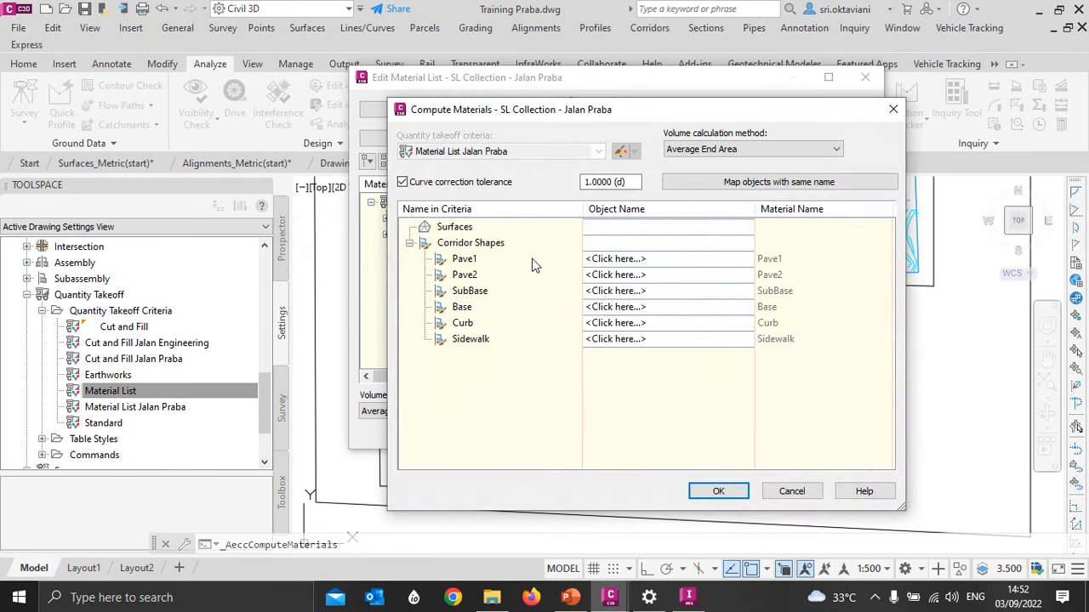
click(731, 186)
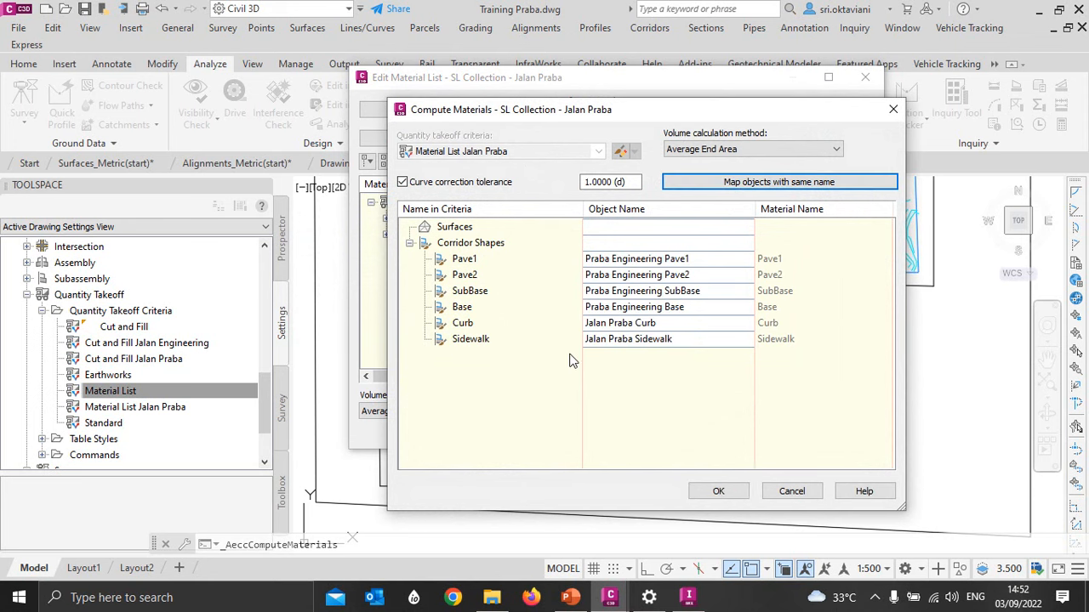
- Reassign the Pave1, Pave2, SubBase and Base criteria to the Jalan Praba Pave1, Pave2, SubBase and Base corridor shapes
click(634, 259)
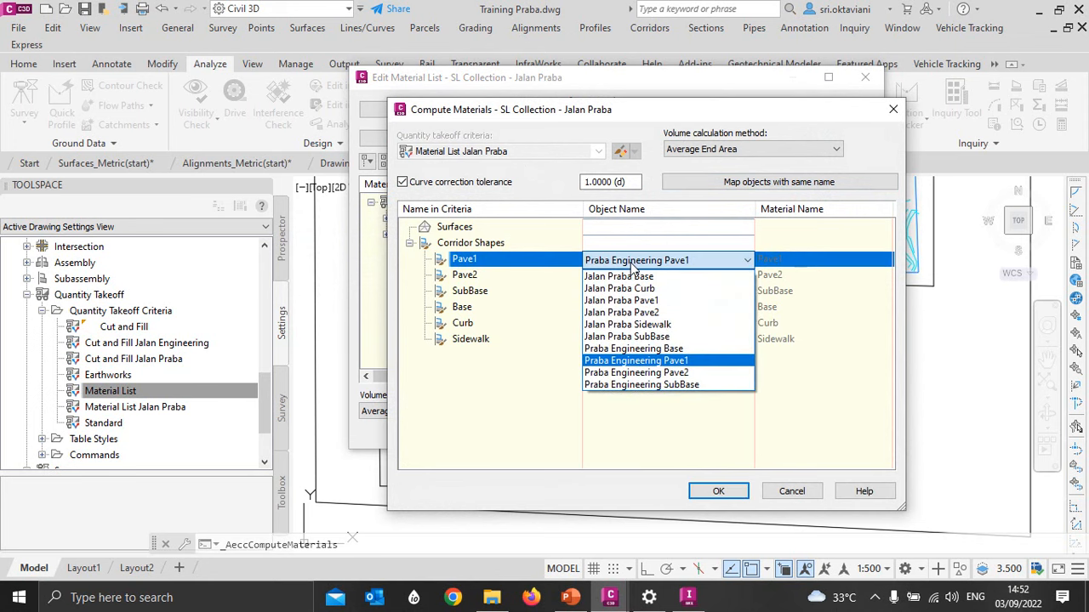
click(631, 263)
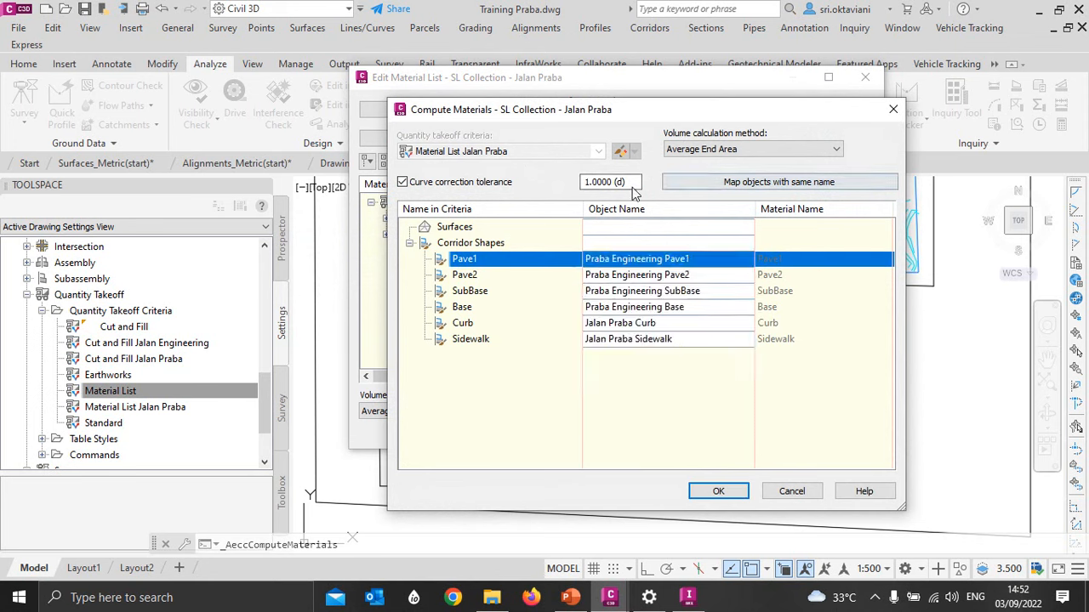
click(626, 258)
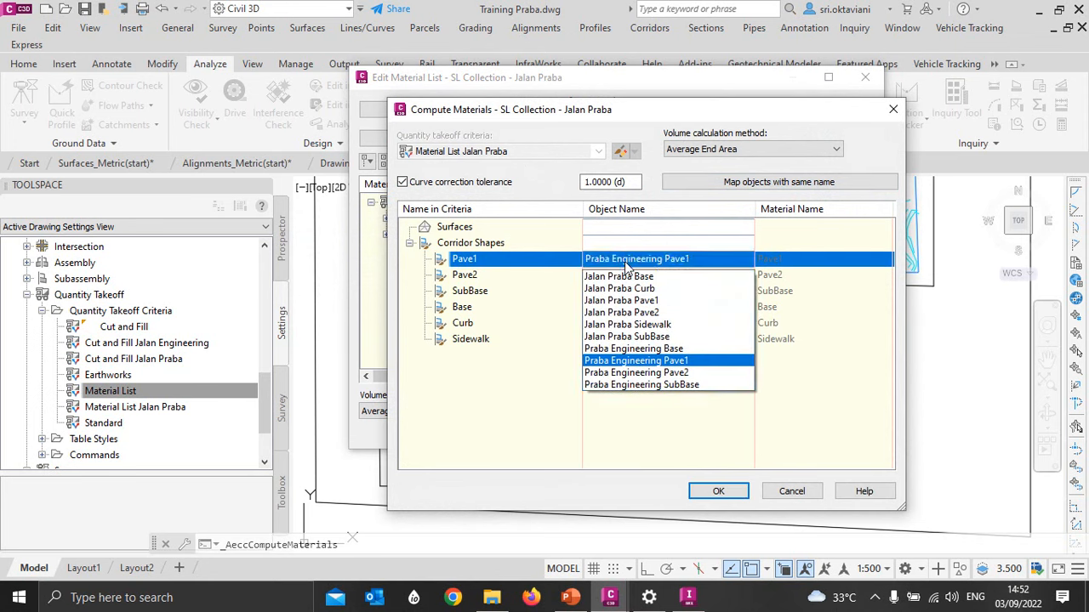
click(612, 302)
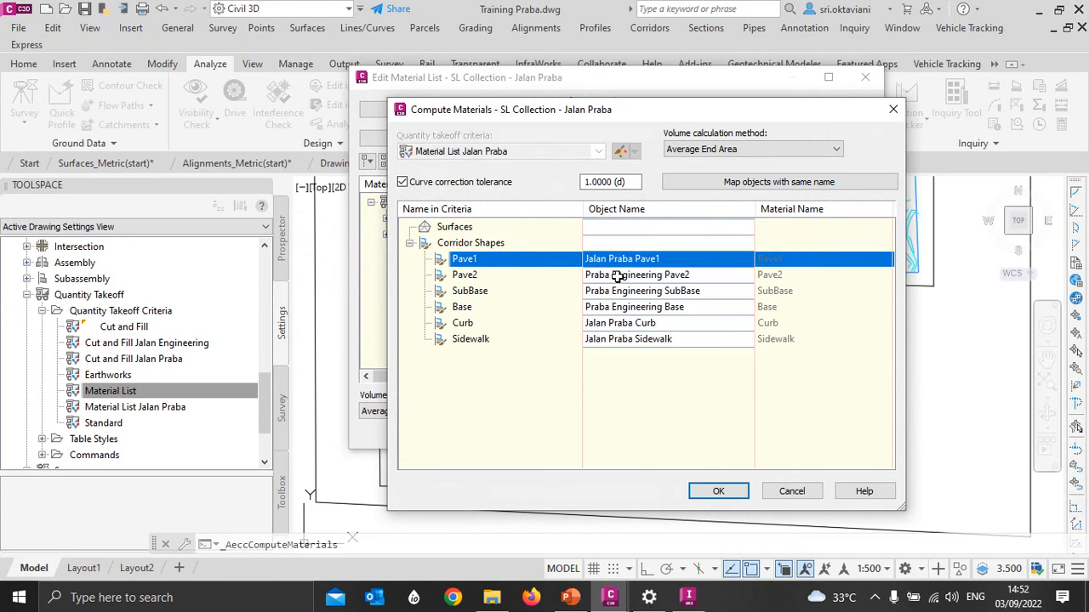
click(620, 276)
click(621, 329)
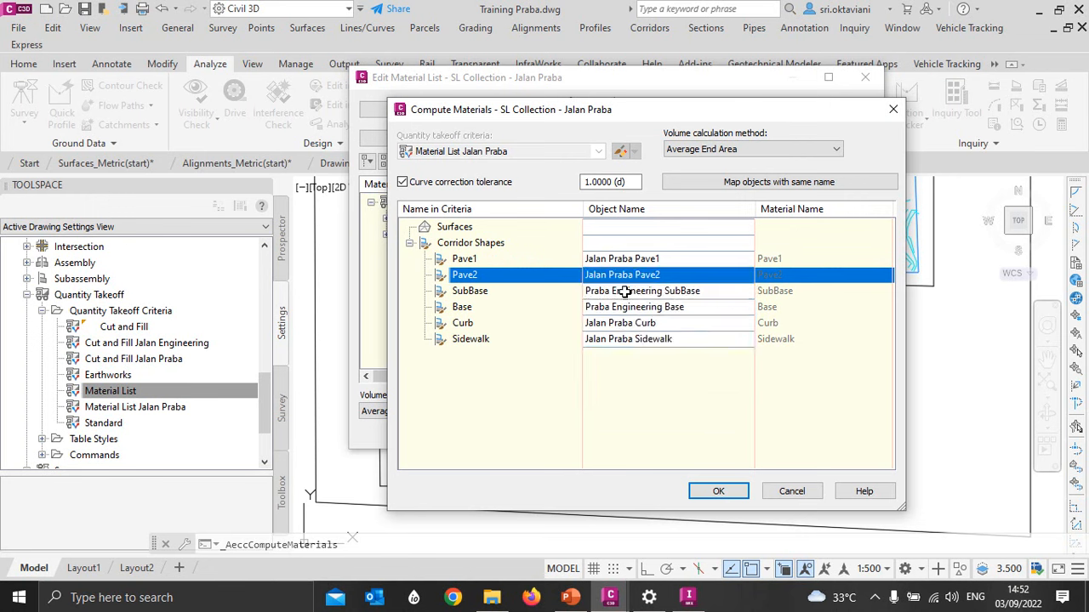
click(622, 292)
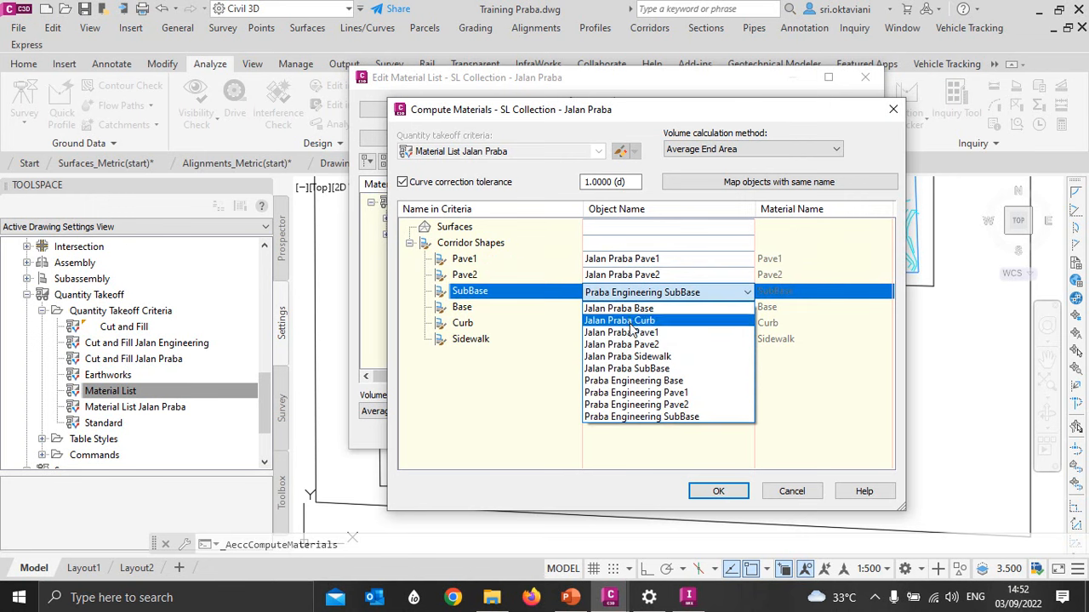
click(636, 369)
click(637, 308)
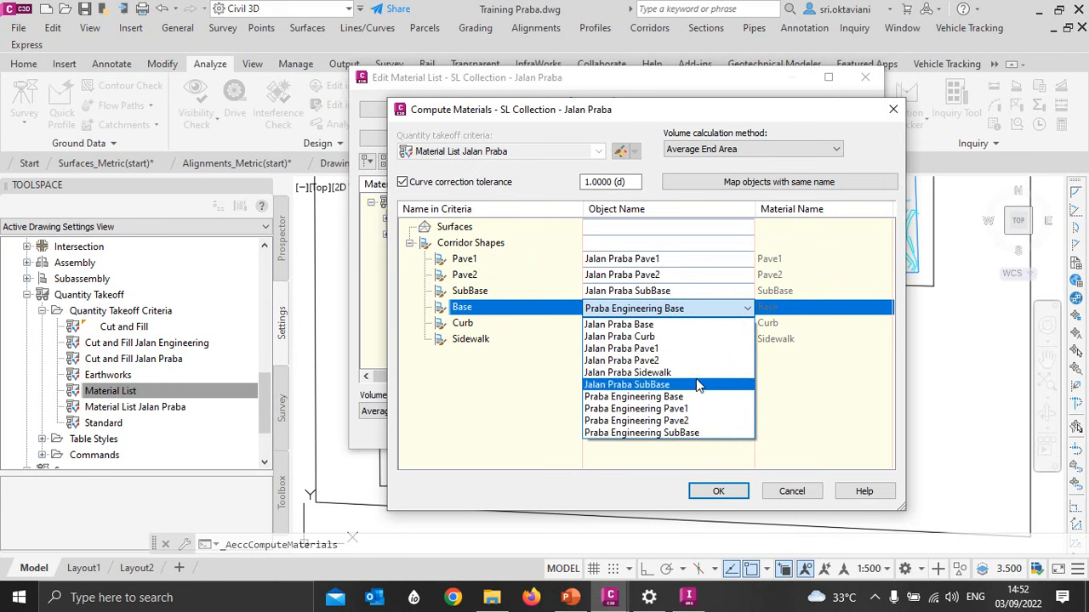
click(626, 324)
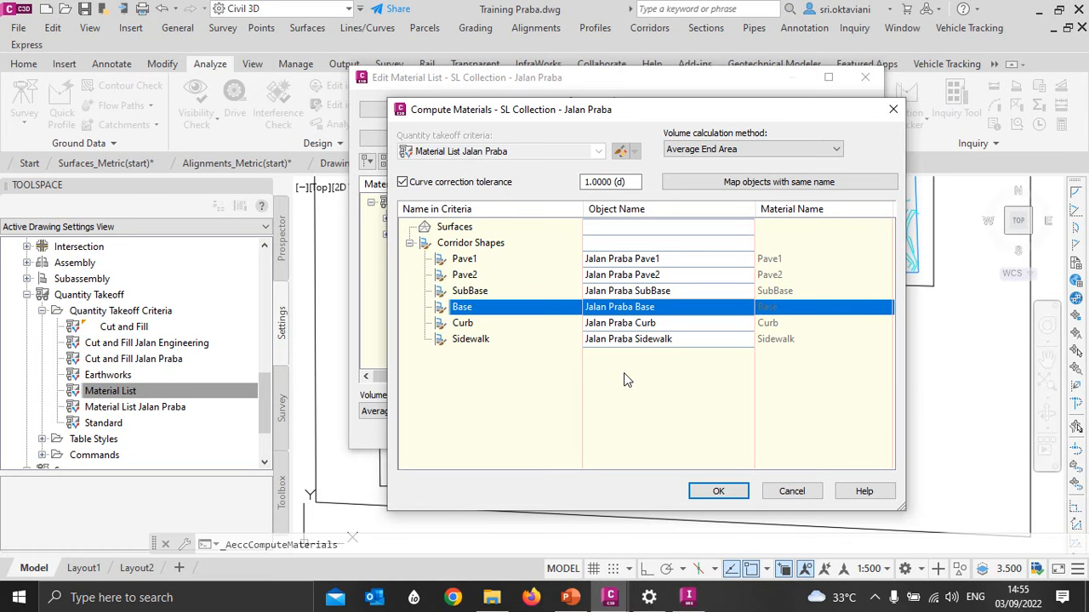
- Check the available volume calculation methods, keep Average End Area and accept the corridor shape mapping
click(679, 150)
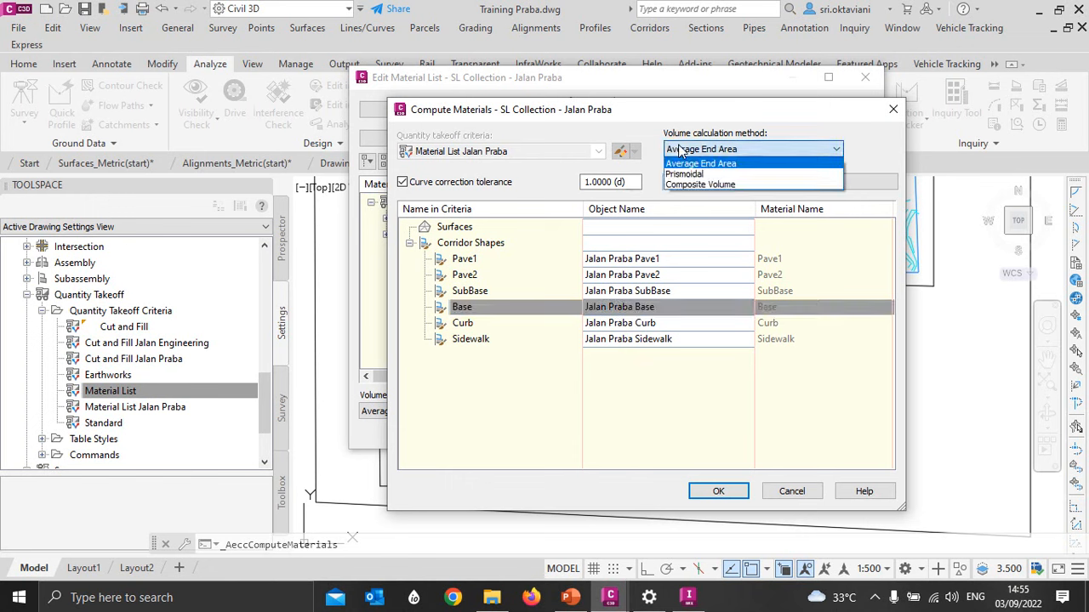
click(680, 150)
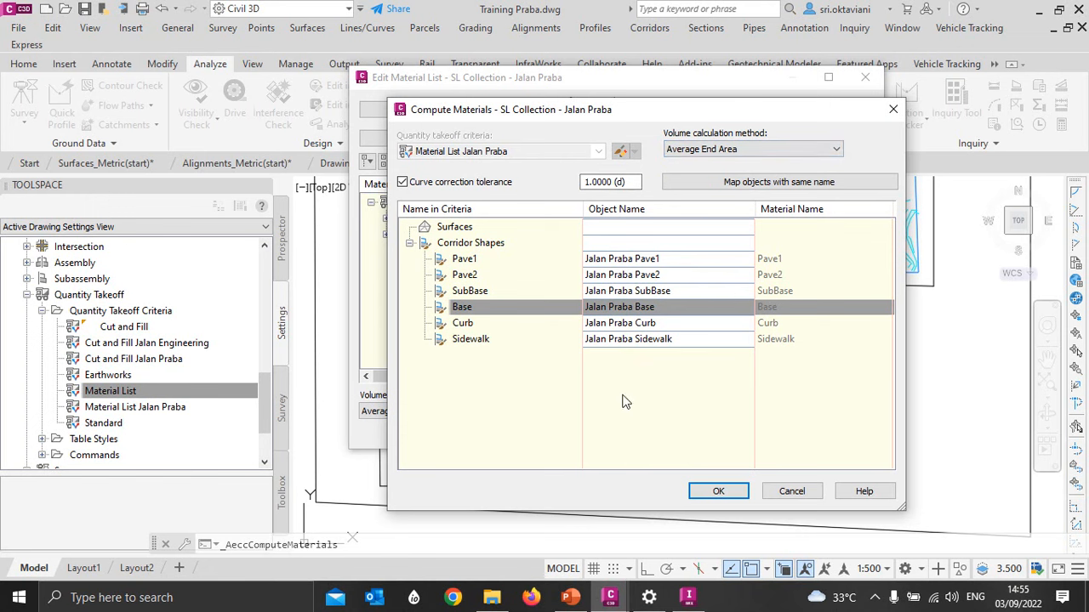
click(696, 493)
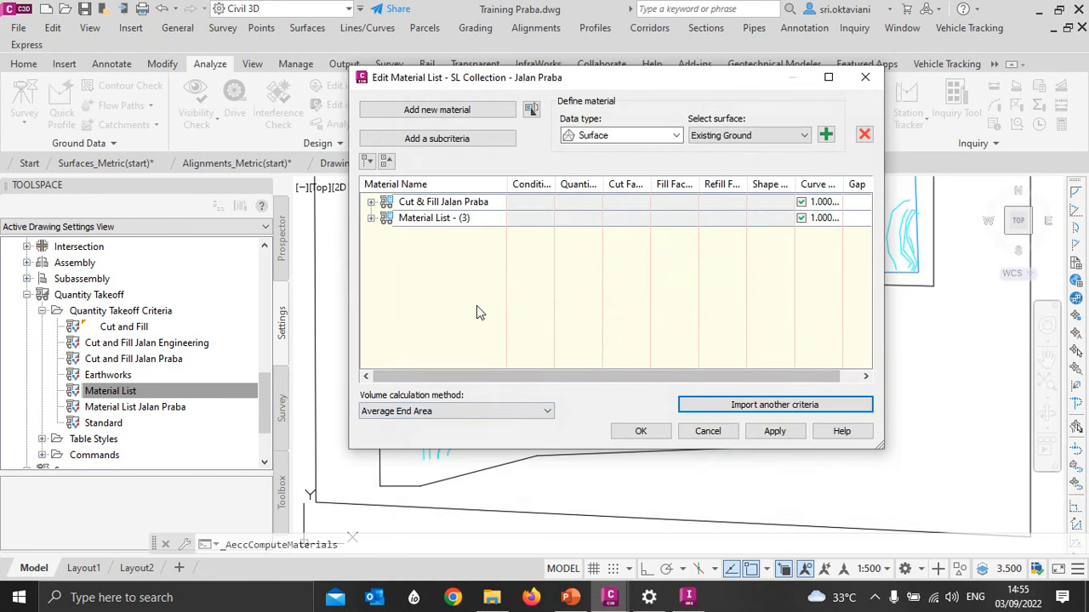
- Rename the newly imported material list as Material Jalan Praba and accept the edited material lists
click(452, 218)
click(451, 219)
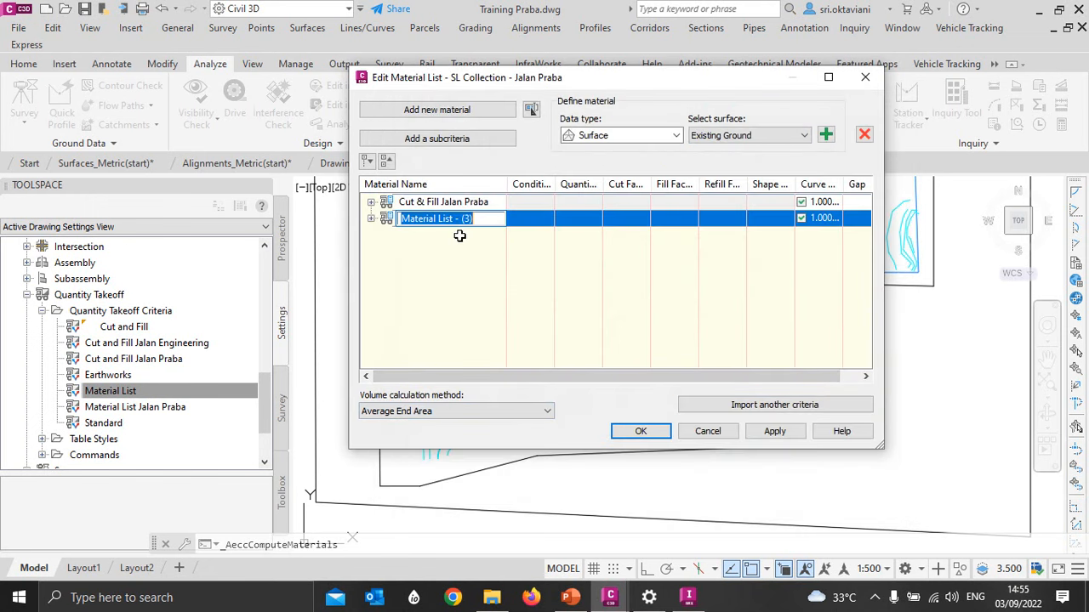
click(475, 219)
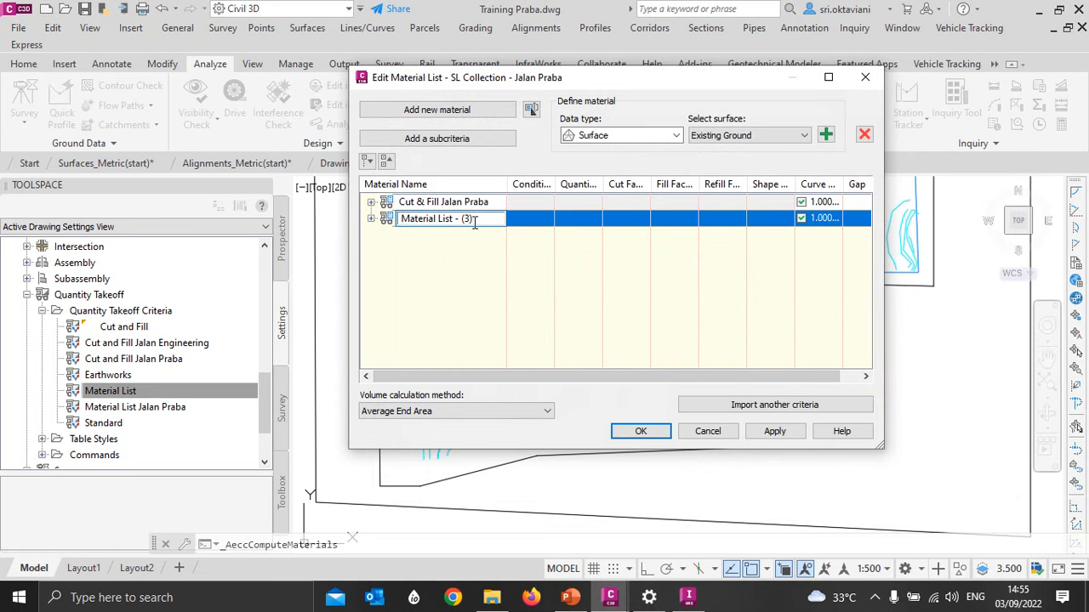
key(BackSpace)
key(BackSpace)
key(BackSpace)
key(BackSpace)
key(BackSpace)
key(BackSpace)
key(BackSpace)
key(BackSpace)
key(BackSpace)
key(BackSpace)
text(Jalan Praba)
key(Return)
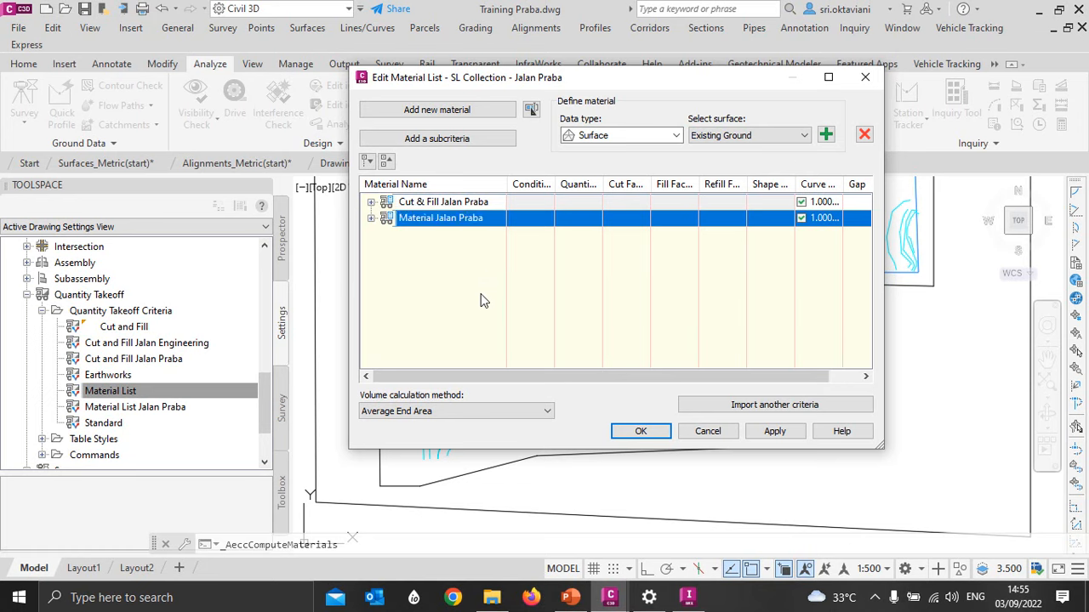
click(637, 432)
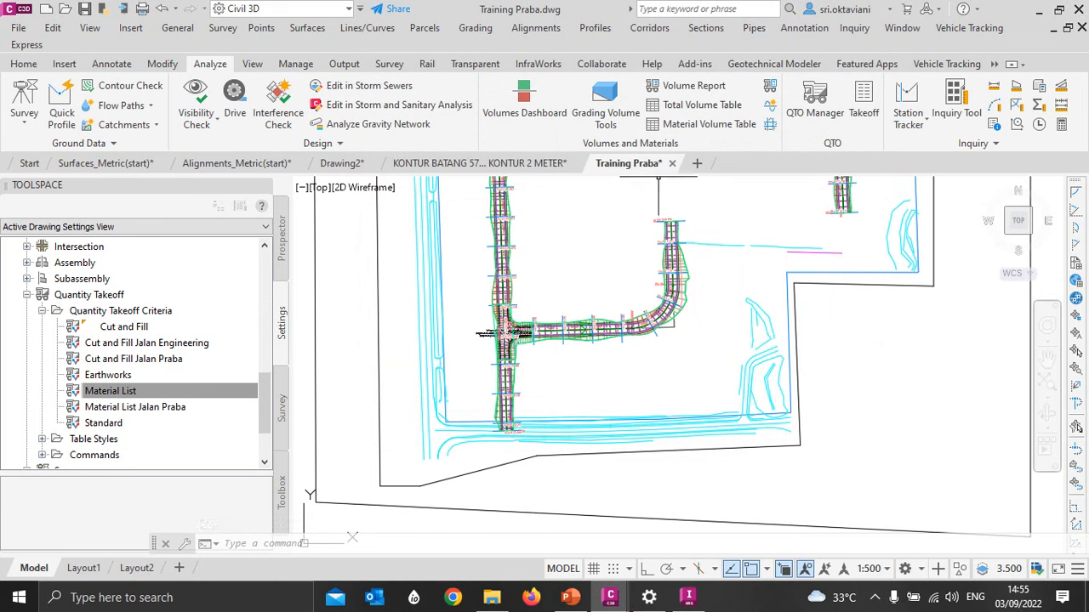
- Start a material volume table for the Jalan Praba alignment, using the Material Jalan Praba material list
click(693, 125)
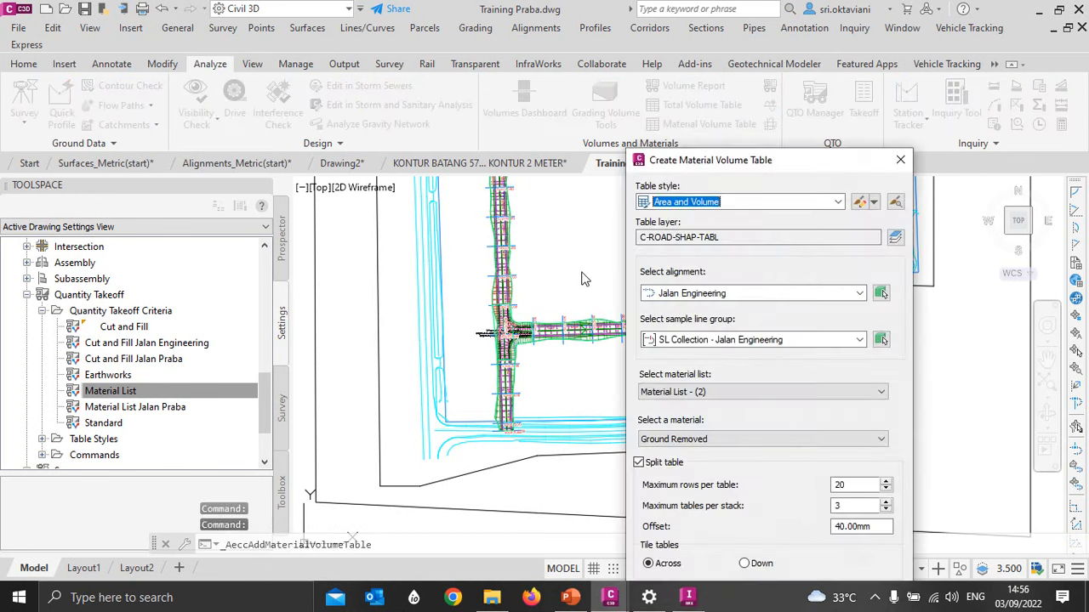
mouse_move(783, 161)
mouse_down()
mouse_move(522, 84)
mouse_move(513, 29)
mouse_up()
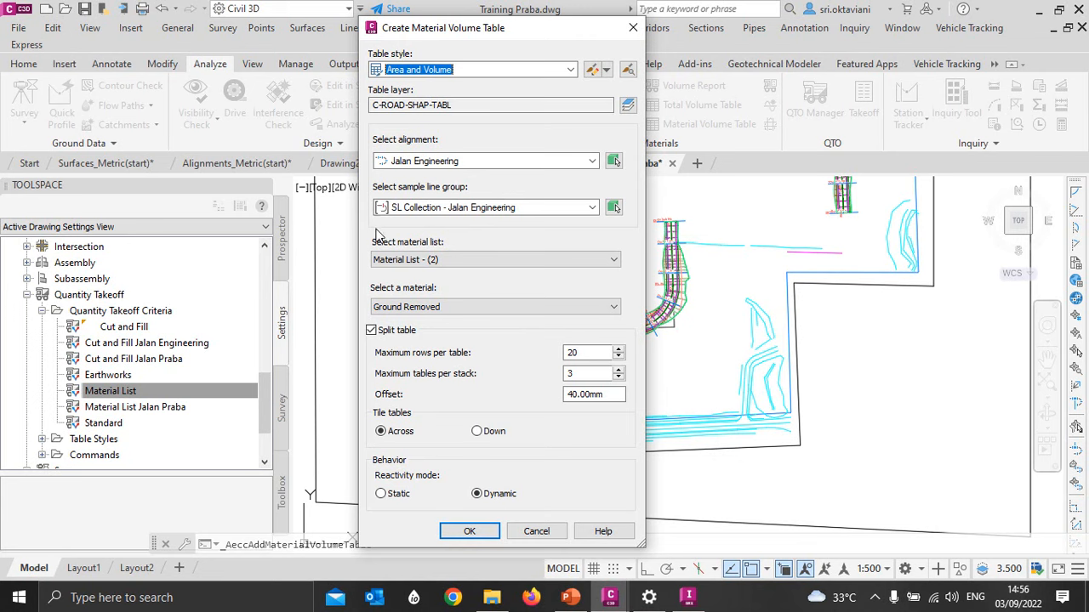
click(404, 162)
click(416, 189)
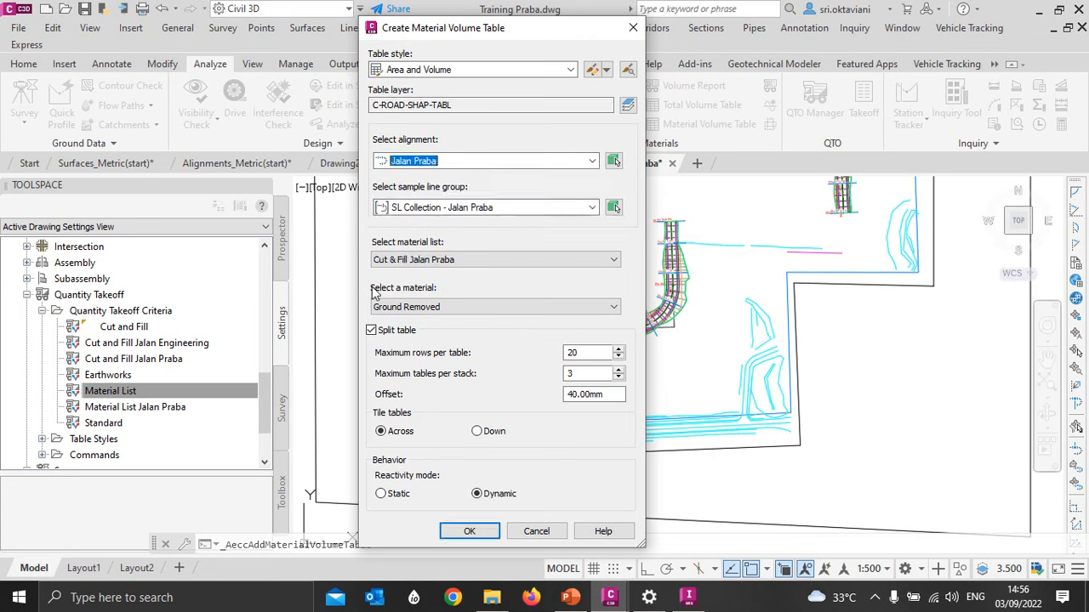
click(396, 260)
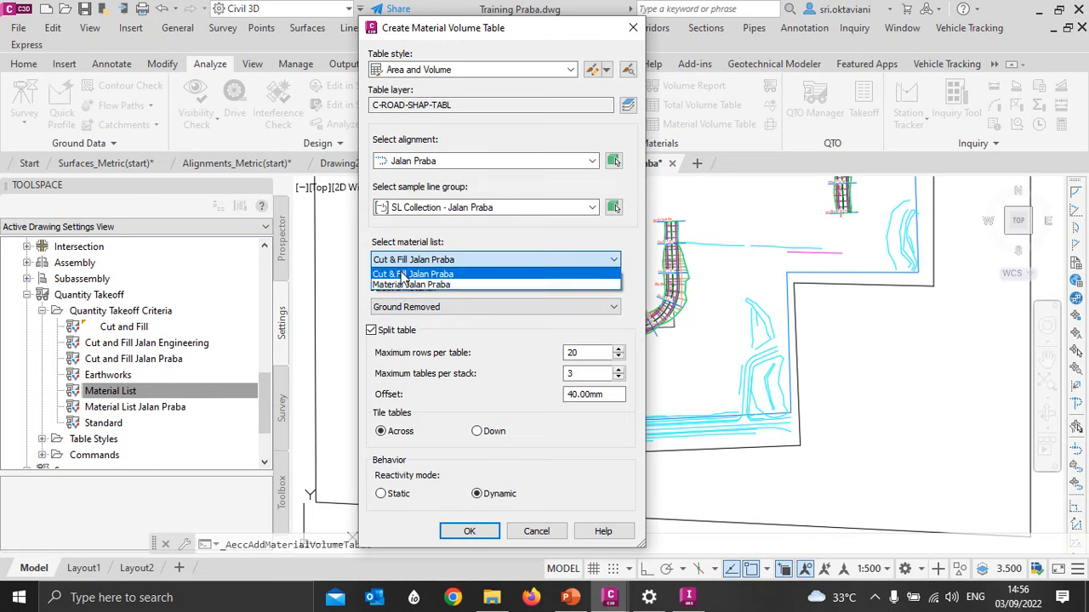
click(401, 286)
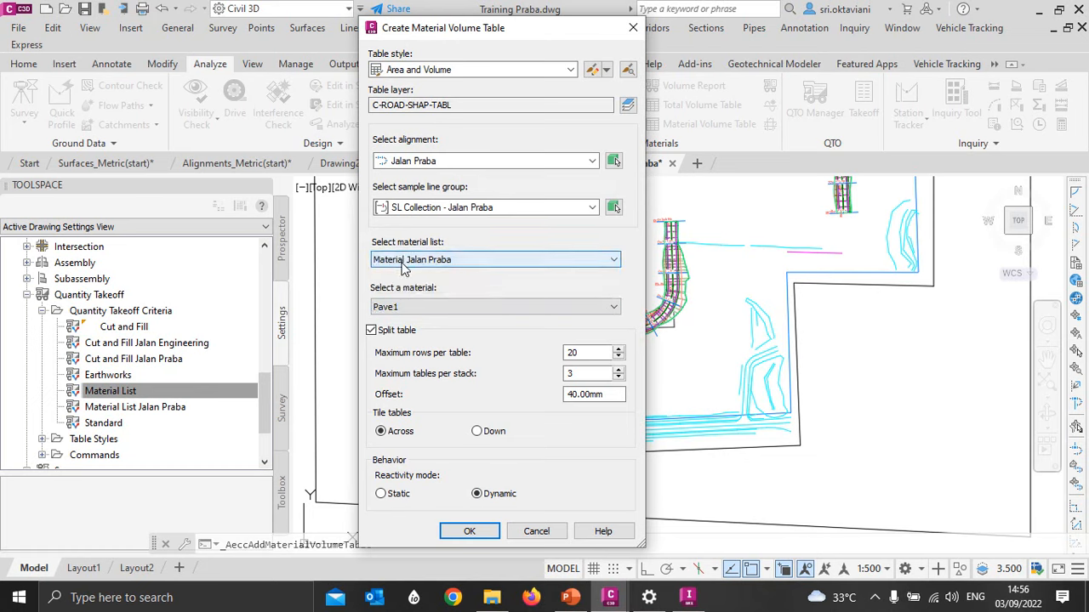
- Check the materials available for the table, try Pave2 and switch back to Pave1
click(414, 307)
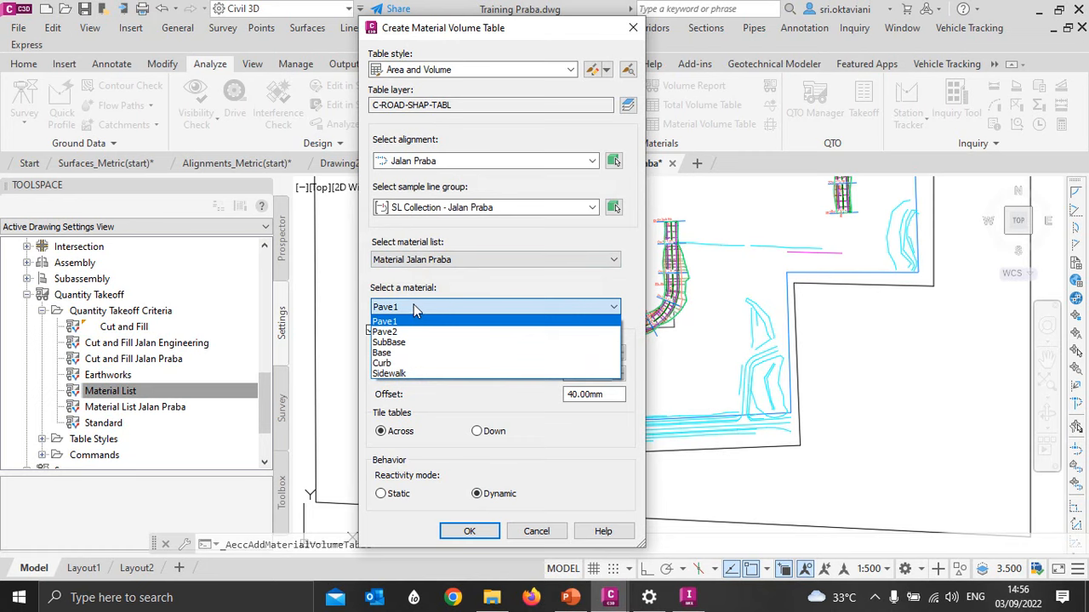
click(410, 305)
click(407, 305)
click(413, 335)
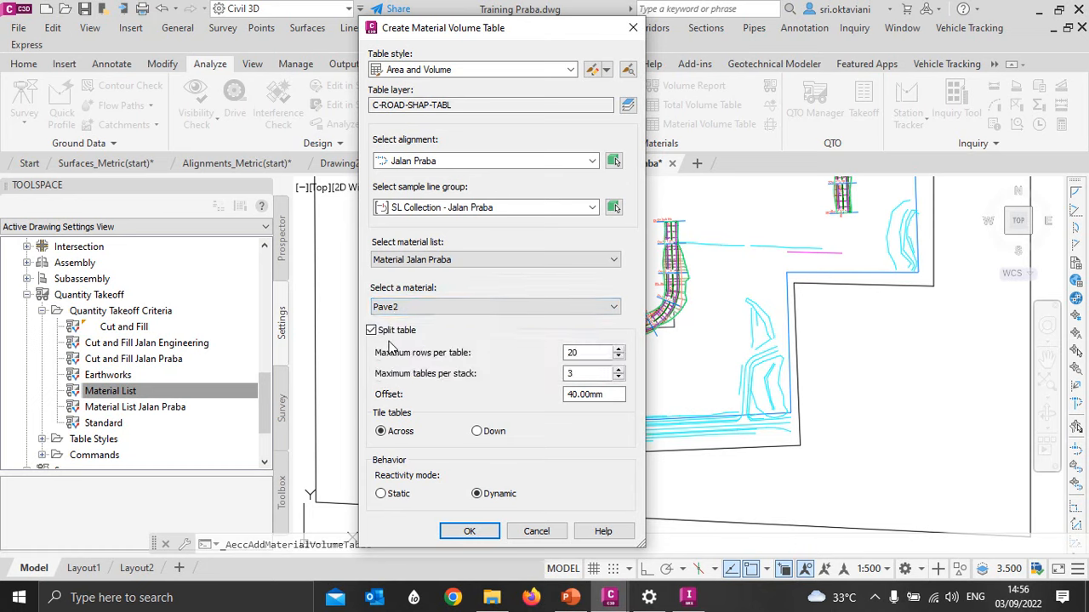
click(378, 309)
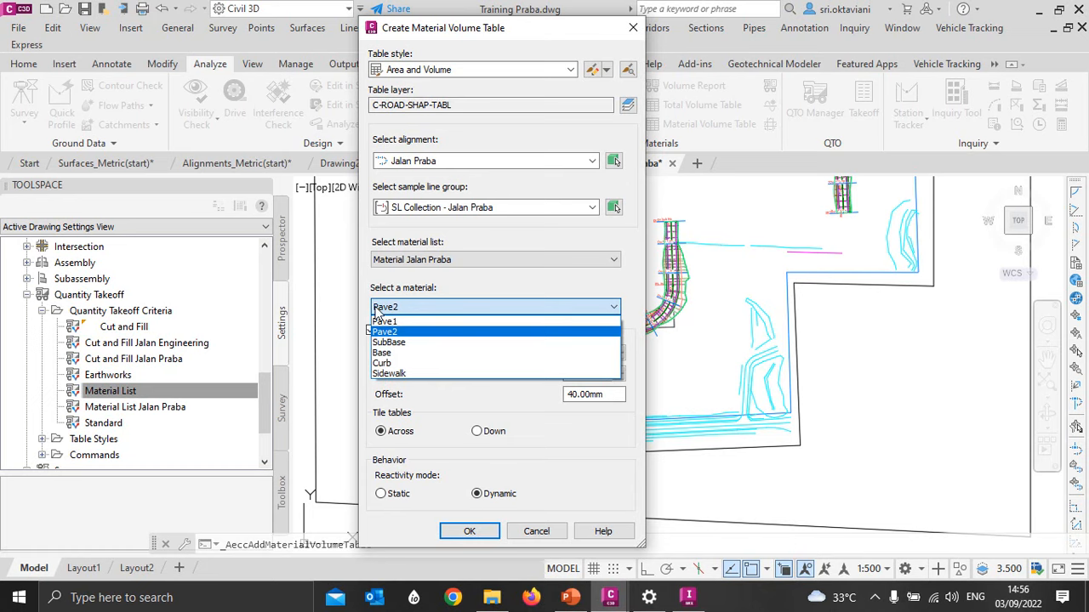
click(384, 321)
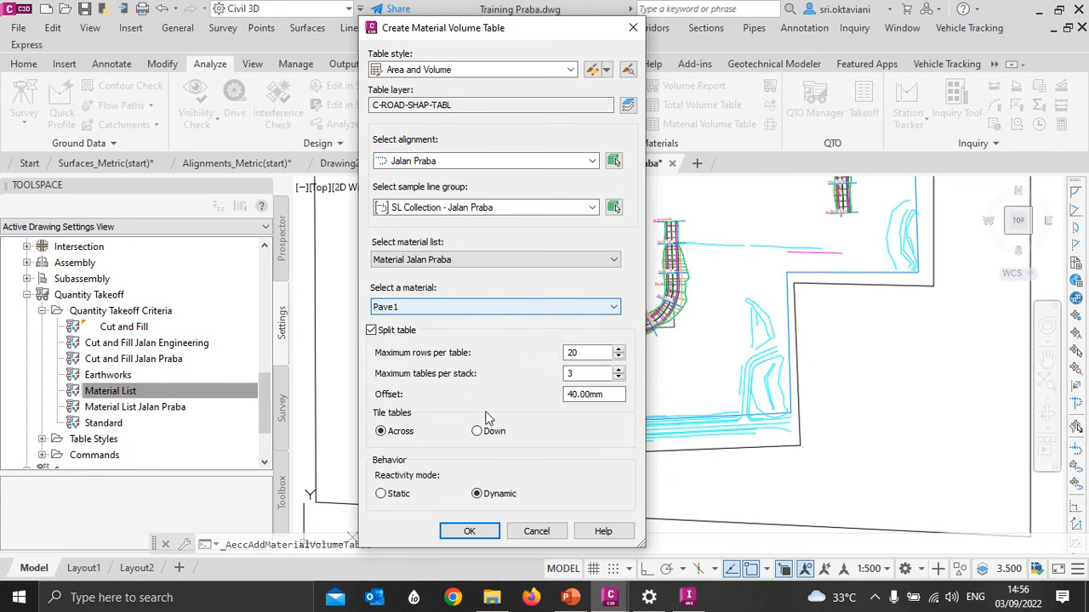
- Create the Pave1 material volume table and place it in the empty area beside the site plan, below the existing volume tables
click(476, 534)
scroll(630, 349, down, 5)
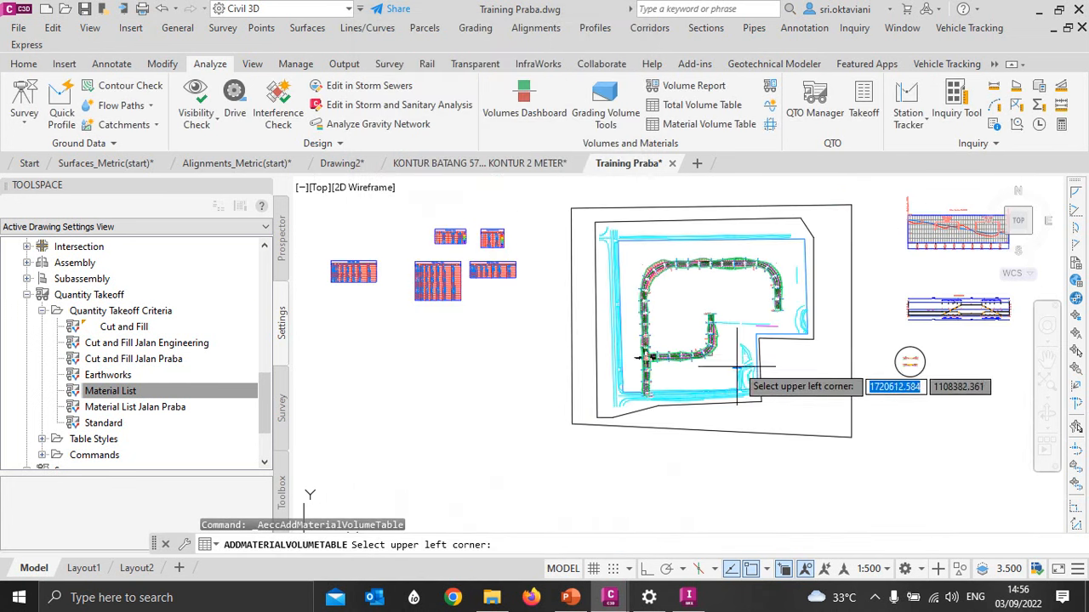
scroll(345, 323, up, 2)
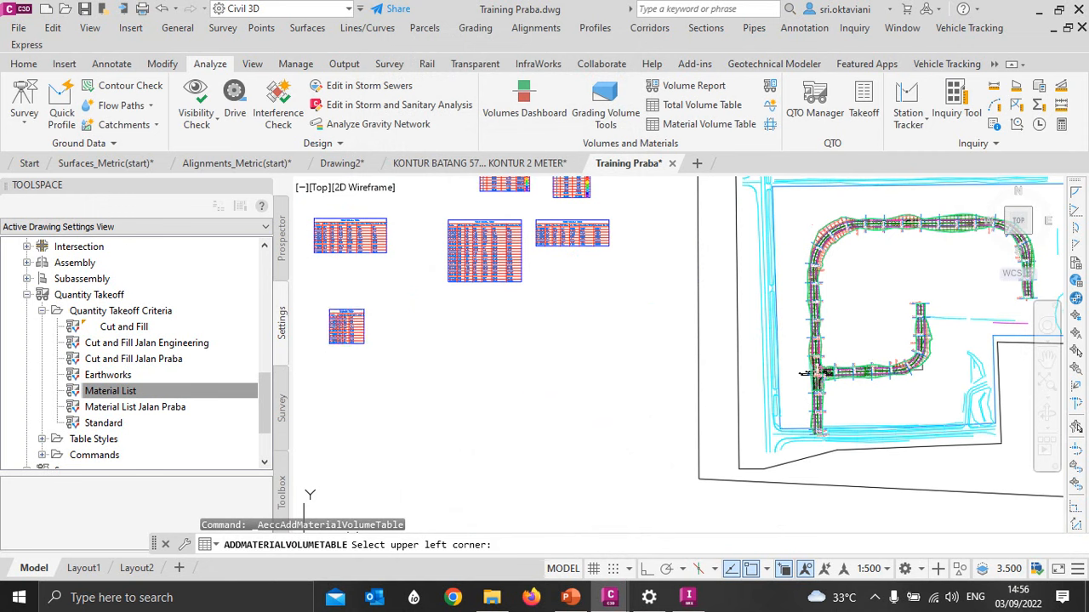
scroll(336, 322, up, 6)
middle_drag(336, 330, 397, 305)
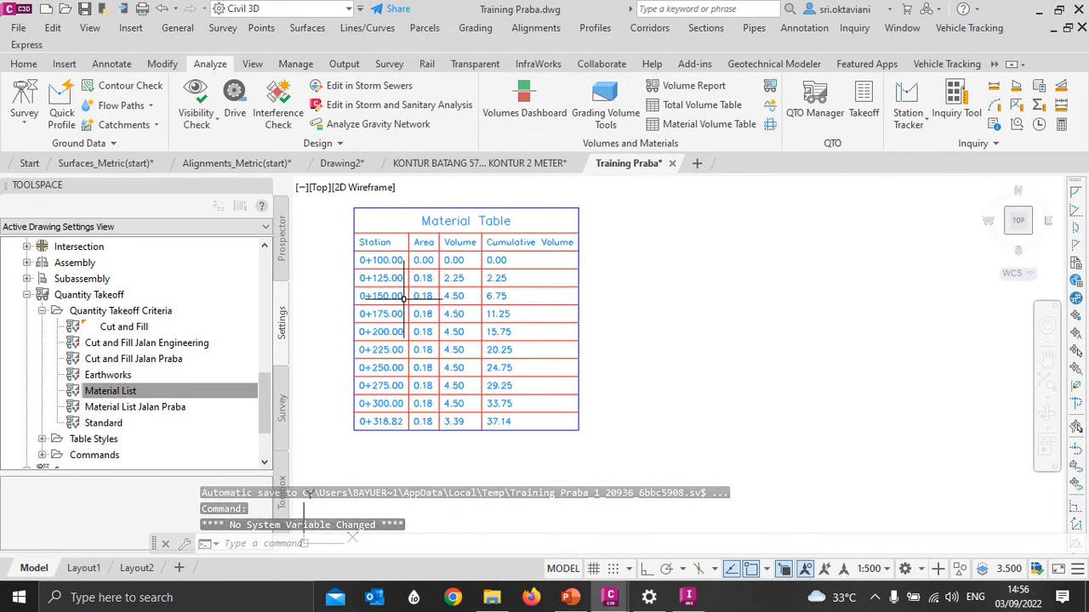